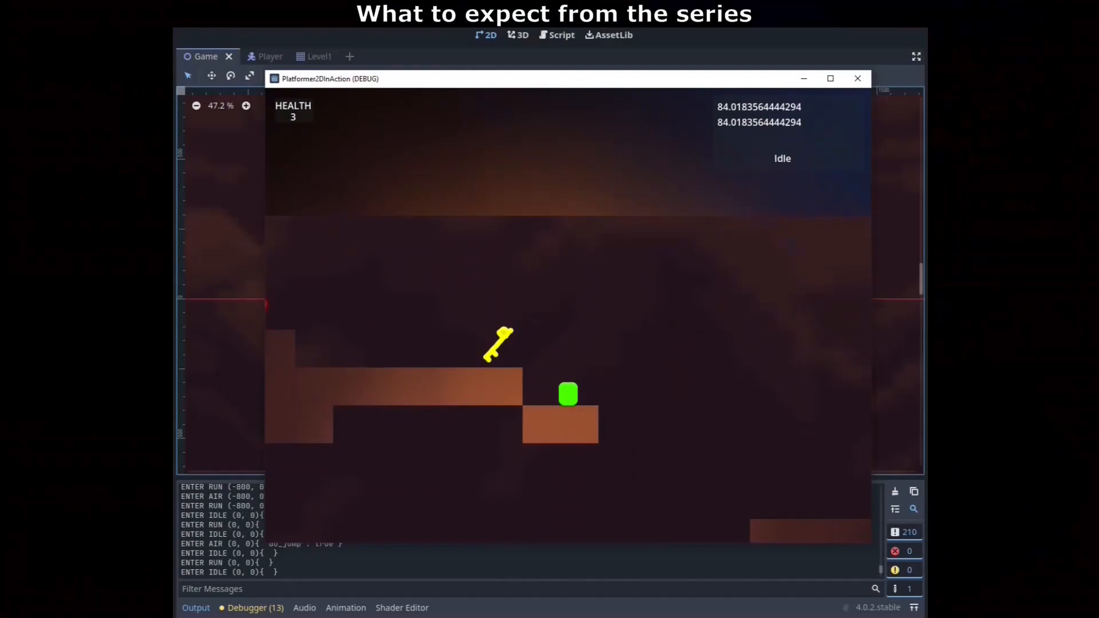
Guide the green character along the orange-lit ledges to collect the yellow key and the red heart
{"action": "key", "text": "Left"}
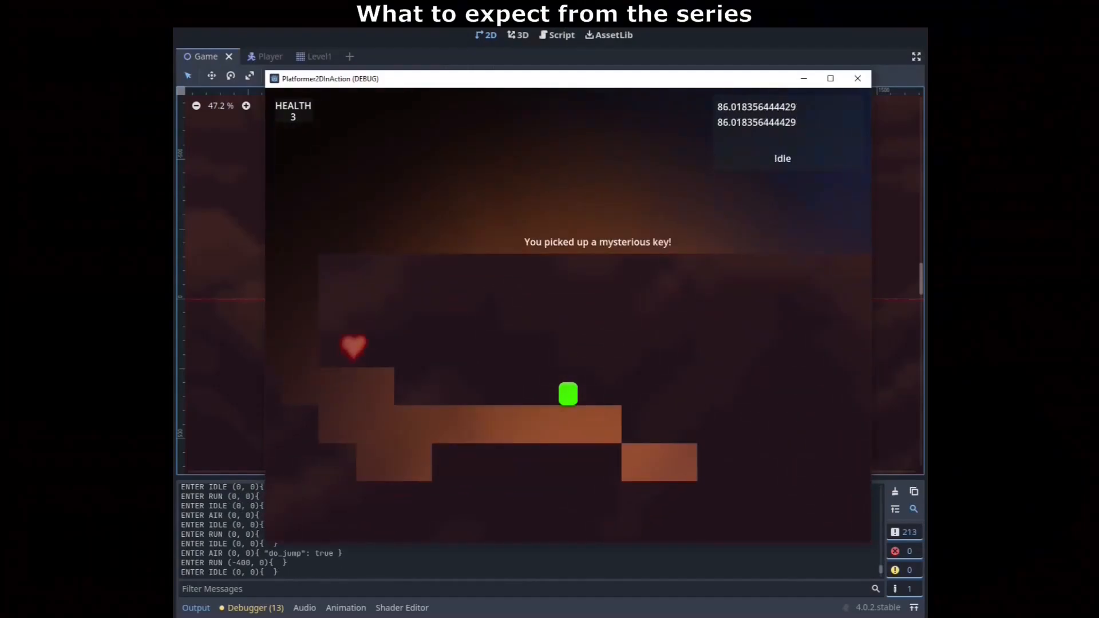
{"action": "key", "text": "Left"}
{"action": "key", "text": "space"}
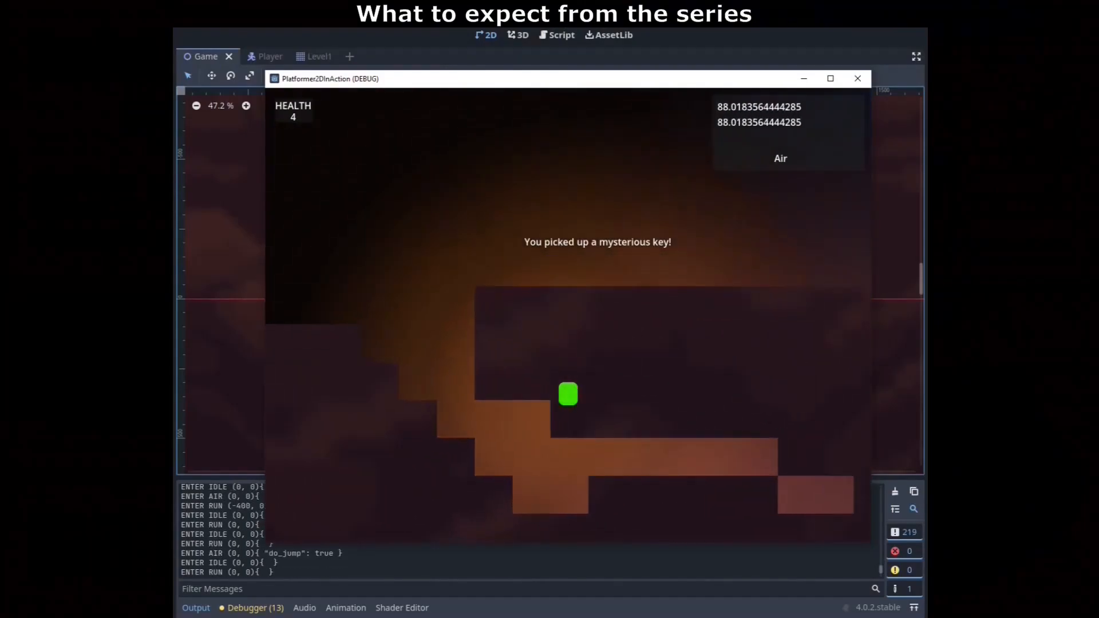
Run and jump the green character past the round yellow toggle and red block toward the question-mark block
{"action": "key", "text": "Right"}
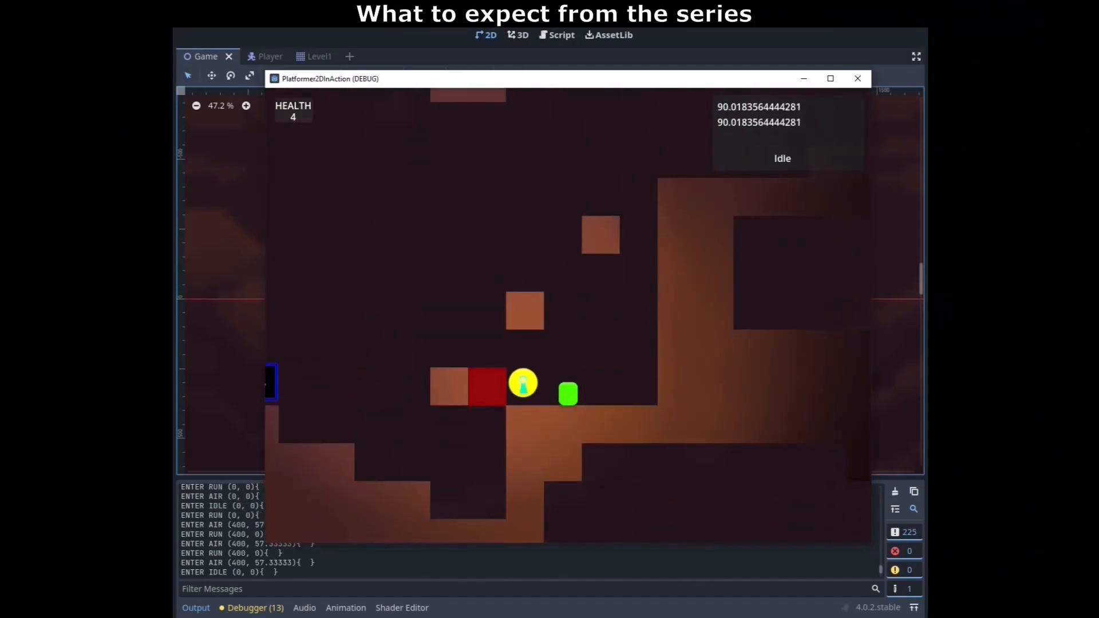
{"action": "key", "text": "space"}
{"action": "key", "text": "Left"}
{"action": "key", "text": "space"}
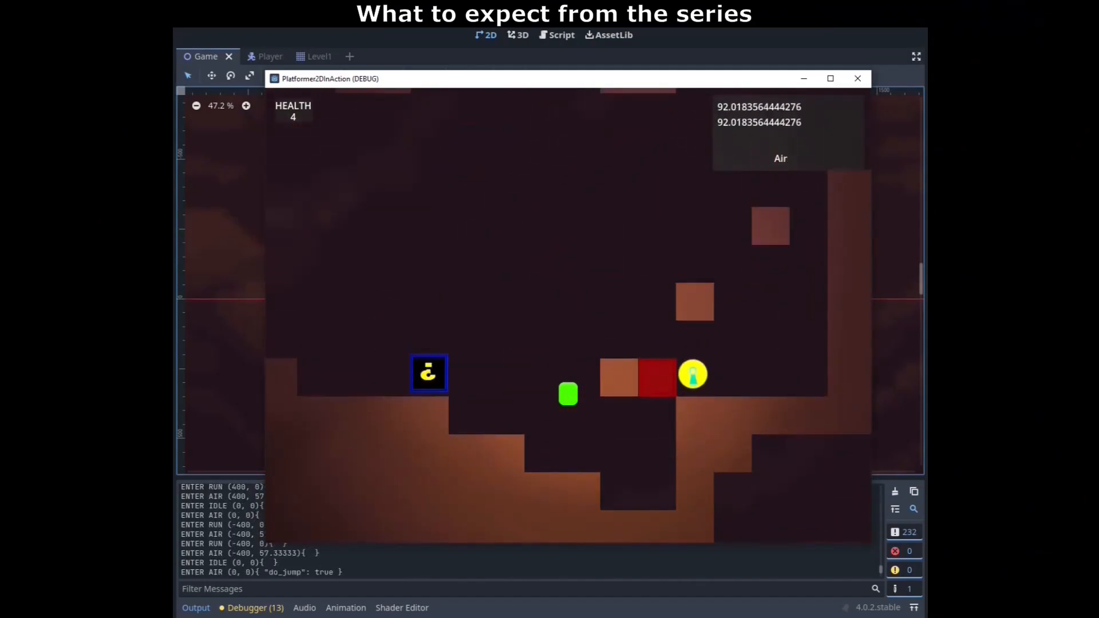
{"action": "key", "text": "space"}
{"action": "key", "text": "space"}
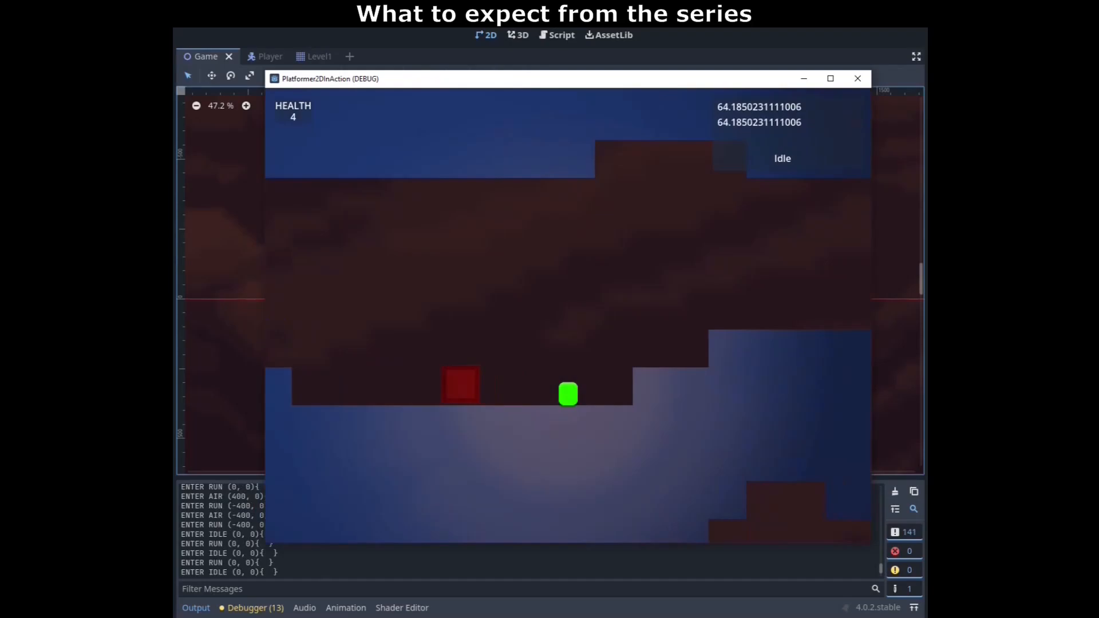
Move the green character past the red hazard to the Go Fast block and collect the Winged Boots
{"action": "key", "text": "Left"}
{"action": "key", "text": "space"}
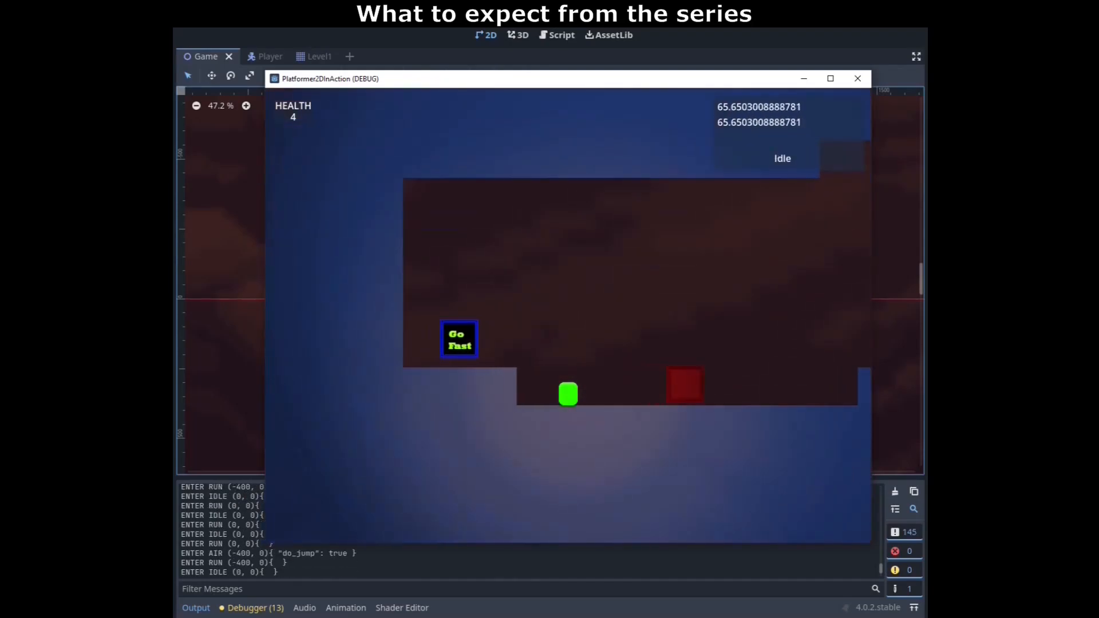
{"action": "key", "text": "Left"}
{"action": "key", "text": "space"}
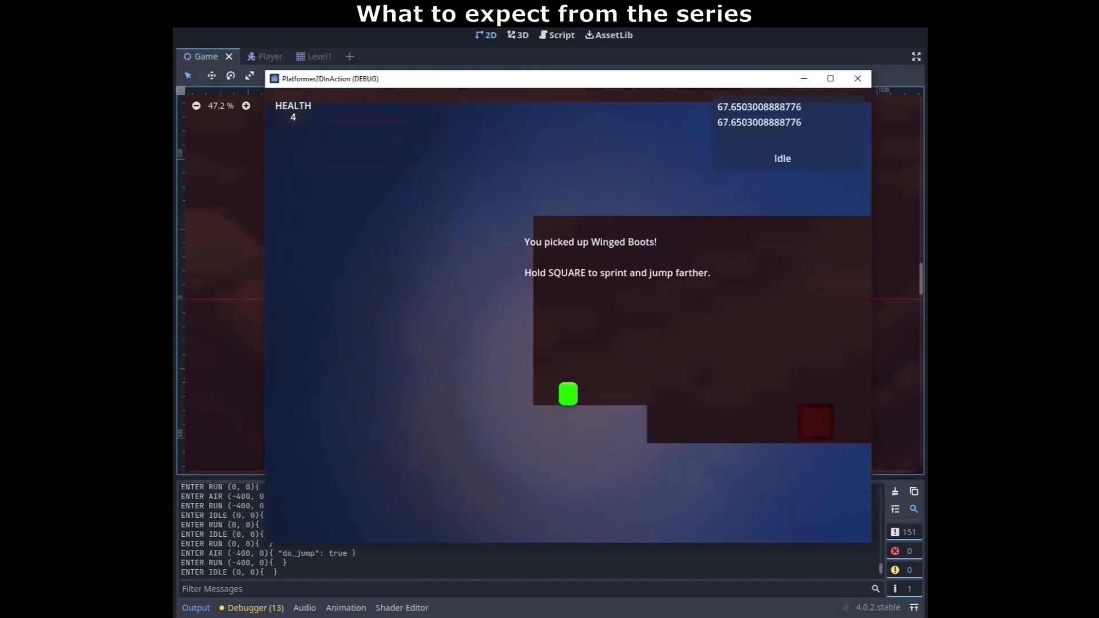
Test sprinting and jumping with the Winged Boots back through the blue-lit cave and down to the red hazard below
{"action": "key", "text": "Right"}
{"action": "key", "text": "Left"}
{"action": "key", "text": "Right"}
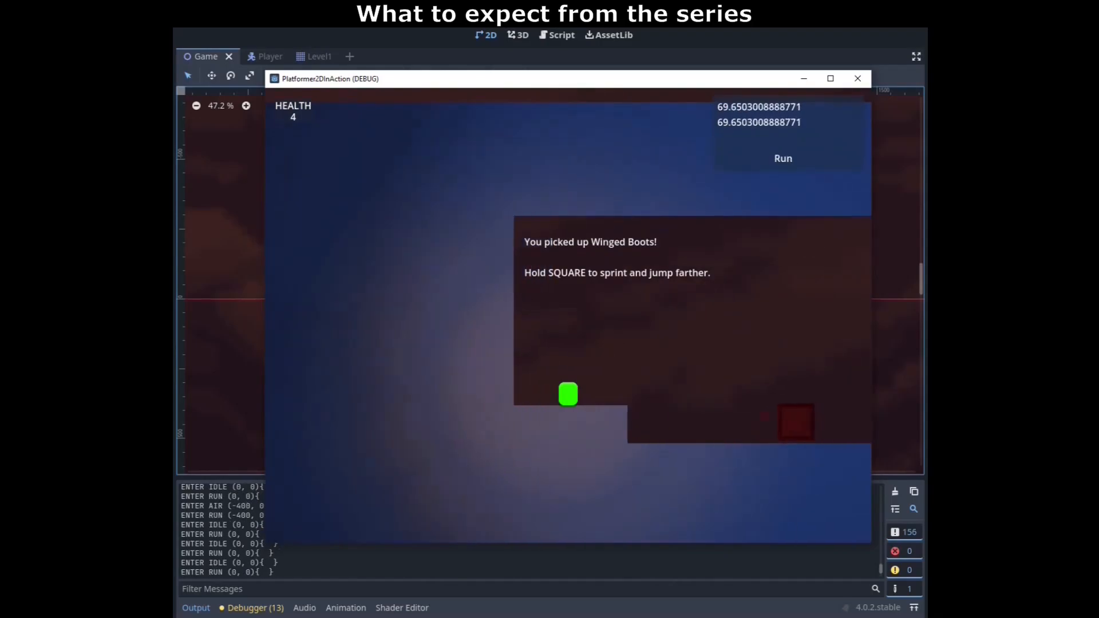
{"action": "key", "text": "Right"}
{"action": "key", "text": "Left"}
{"action": "key", "text": "space"}
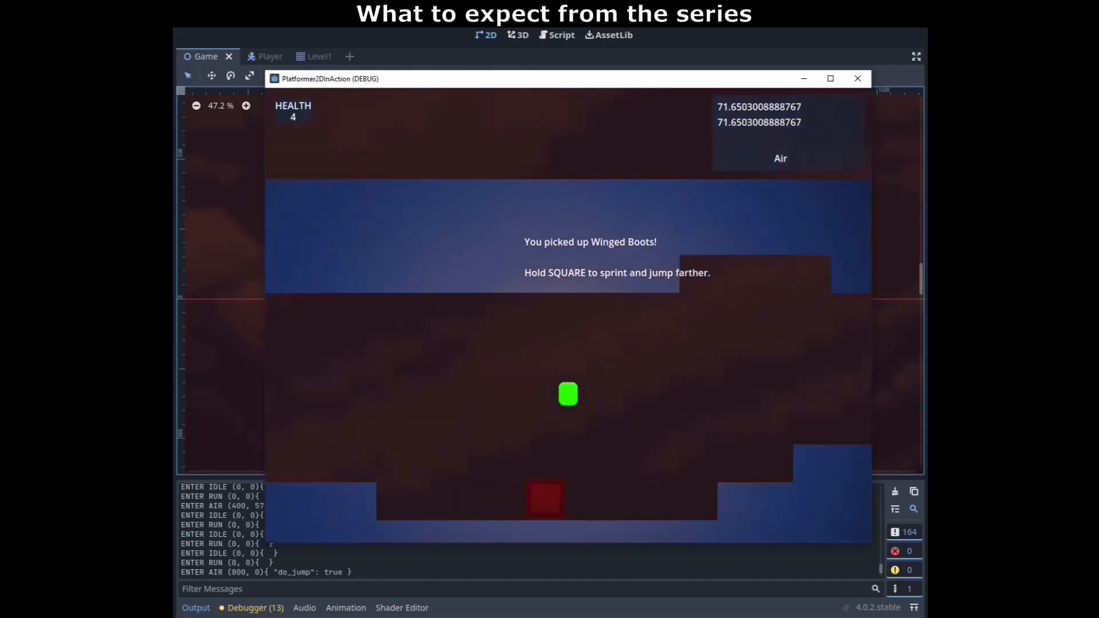
{"action": "key", "text": "space"}
{"action": "key", "text": "Right"}
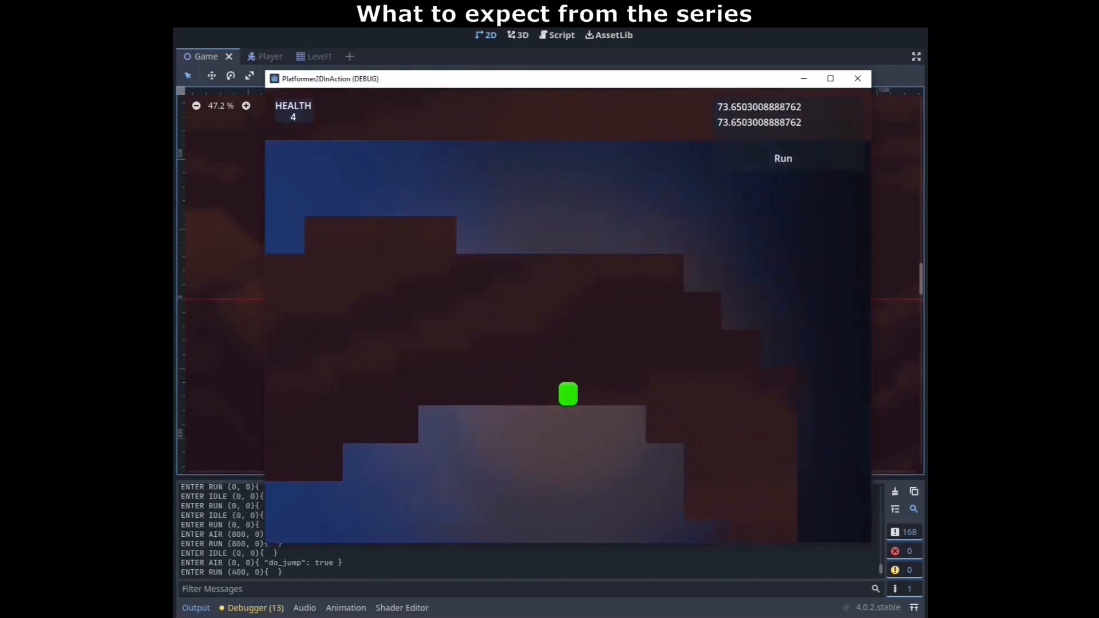
{"action": "key", "text": "Left"}
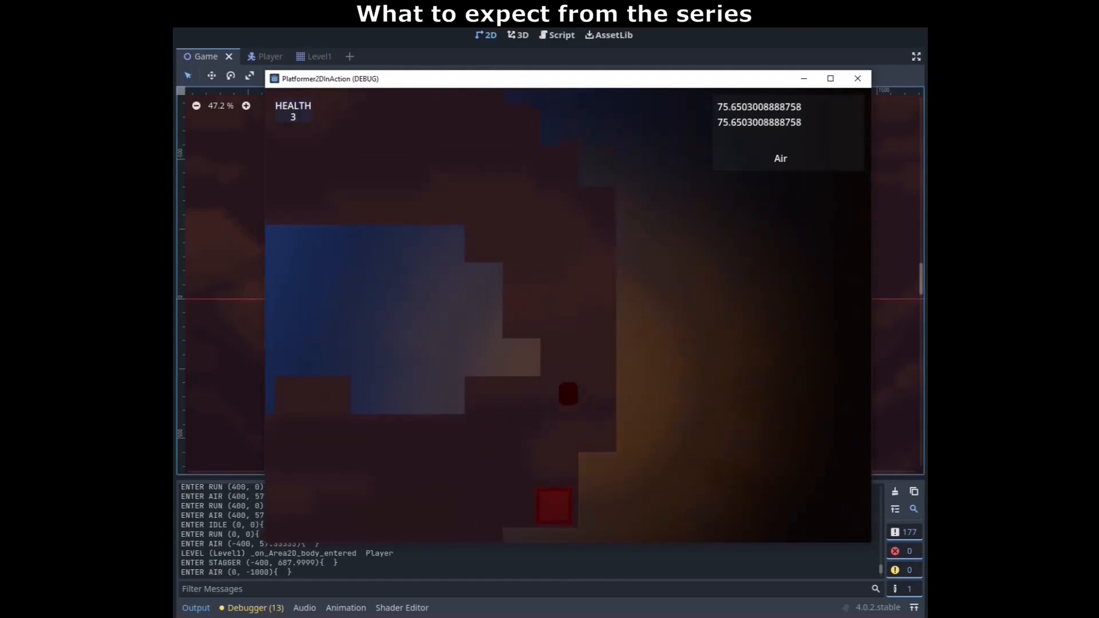
{"action": "key", "text": "Right"}
{"action": "key", "text": "Right"}
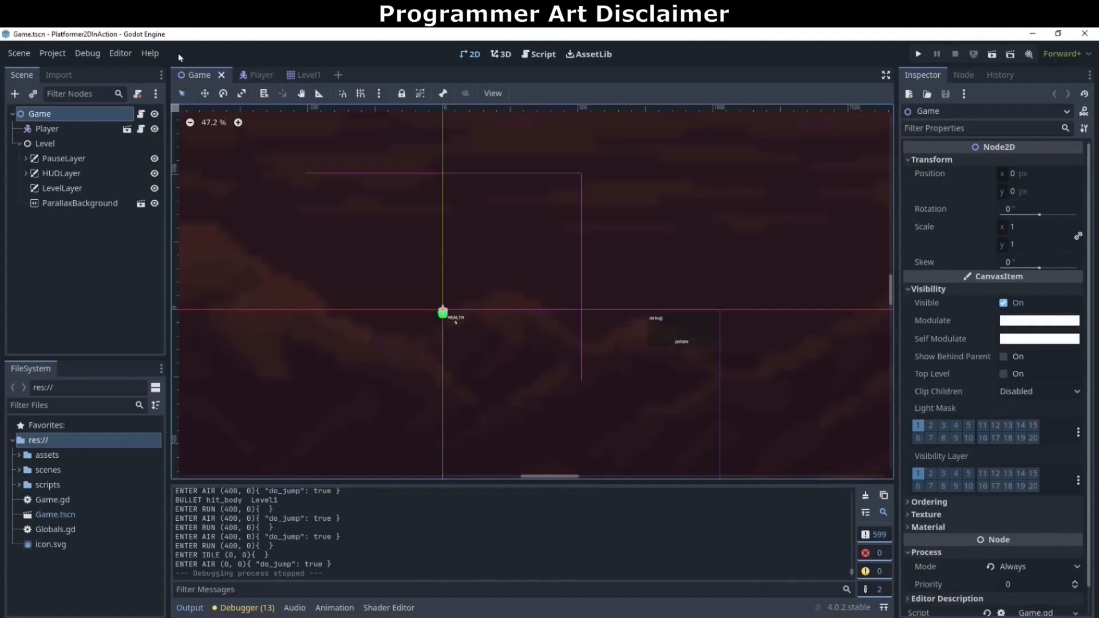
Look over the Player and Level1 scenes in the editor, then return to the Game scene
{"action": "left_click", "coordinate": [244, 73]}
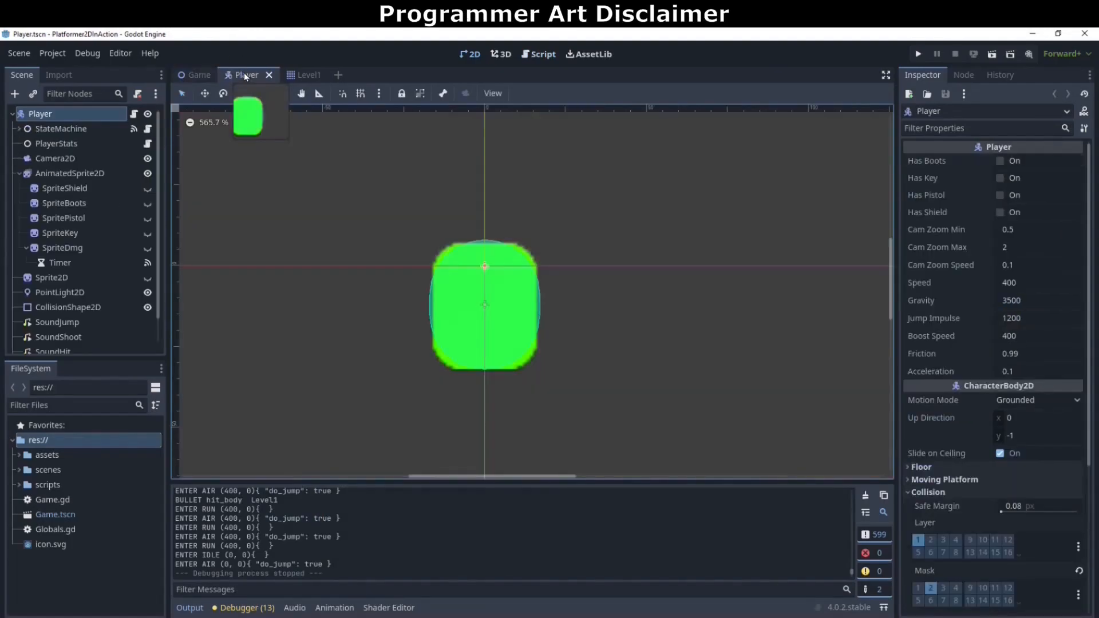
{"action": "left_click", "coordinate": [314, 75]}
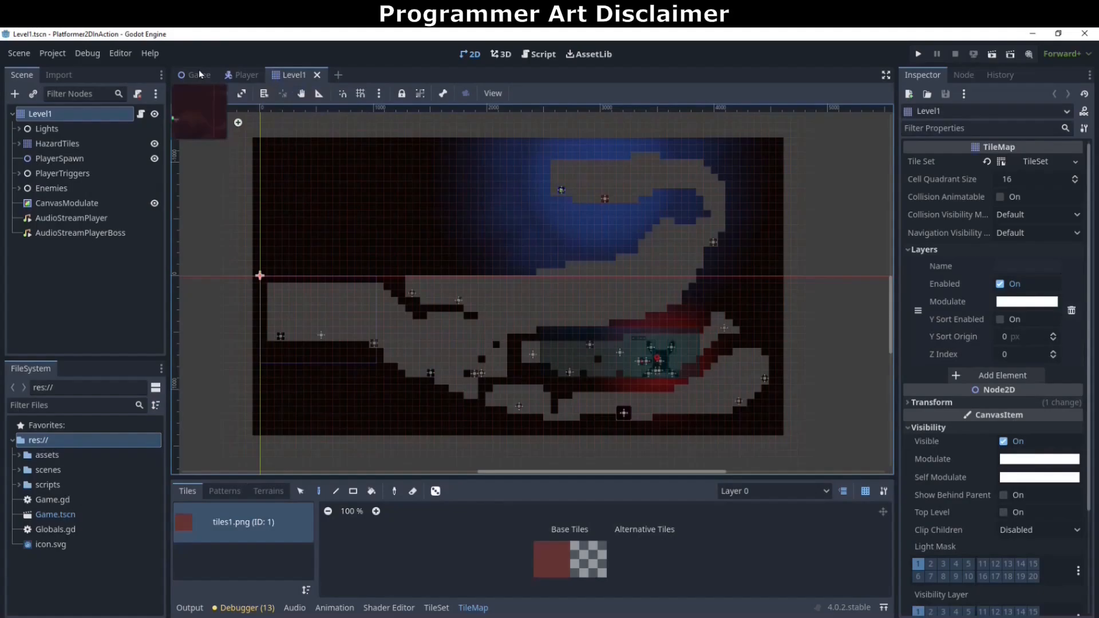
{"action": "left_click", "coordinate": [240, 75]}
{"action": "left_click", "coordinate": [192, 75]}
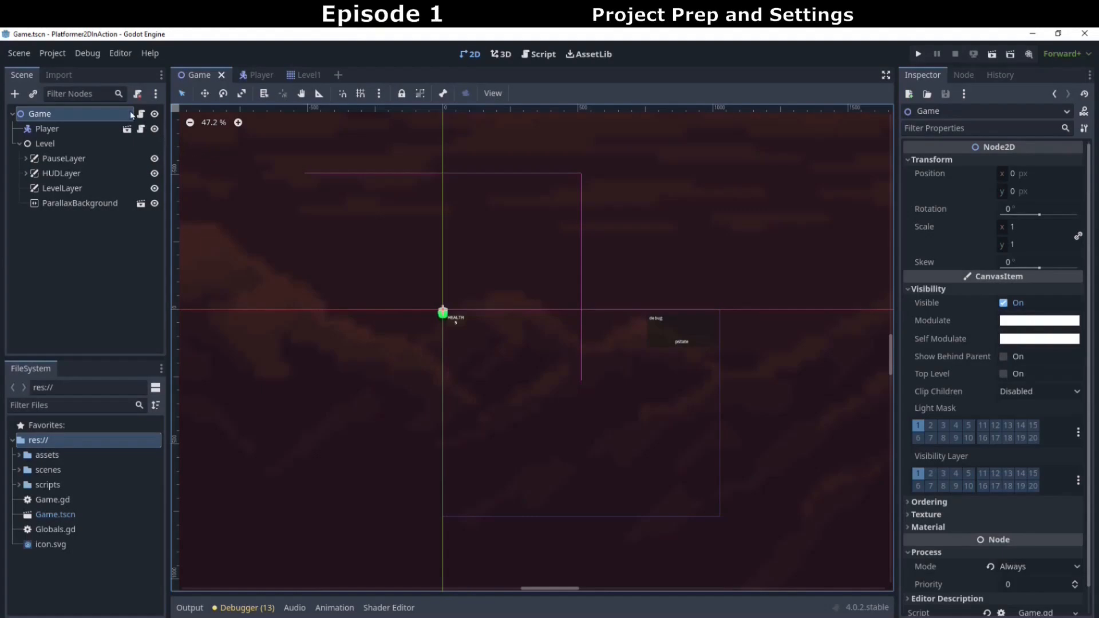
{"action": "left_click", "coordinate": [51, 57]}
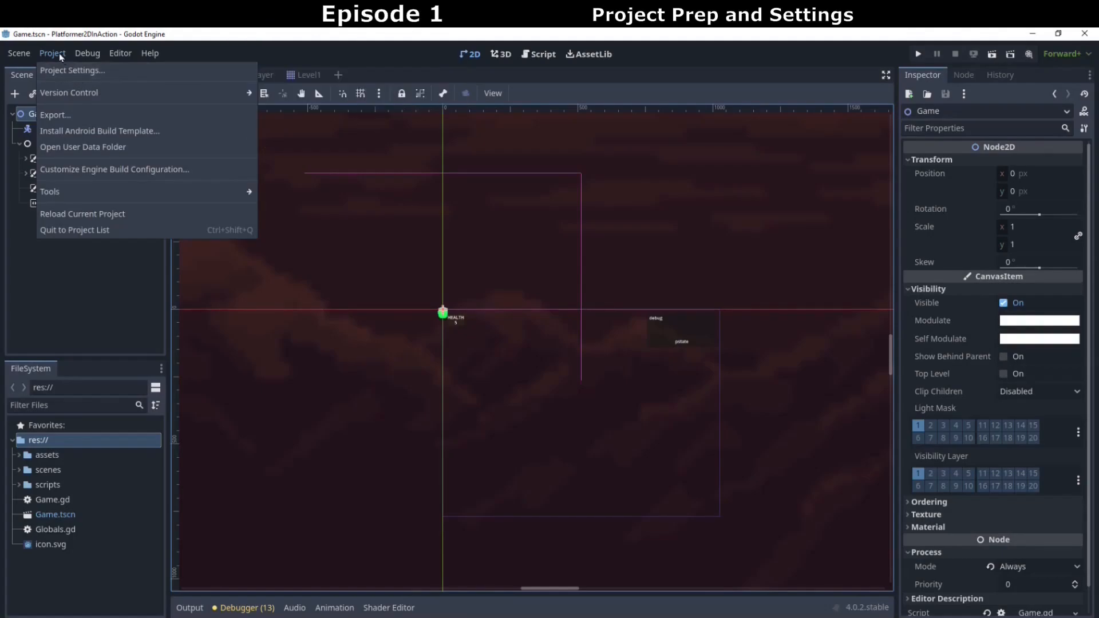
{"action": "left_click", "coordinate": [59, 53]}
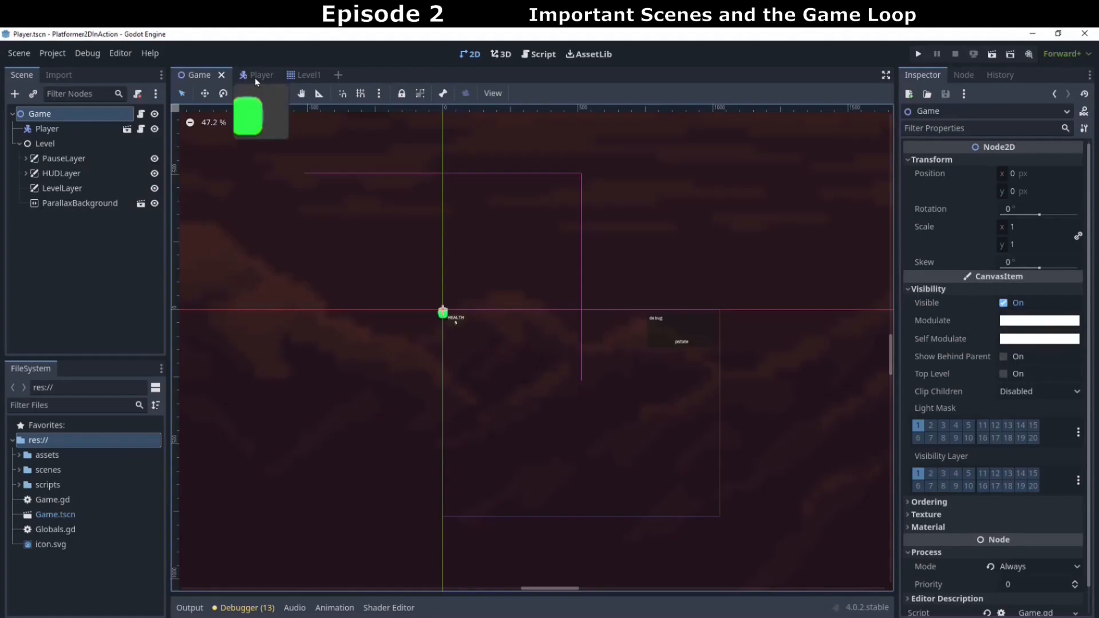
Compare the project's main scenes by viewing Player and Level1, ending on Game
{"action": "left_click", "coordinate": [255, 76]}
{"action": "left_click", "coordinate": [304, 76]}
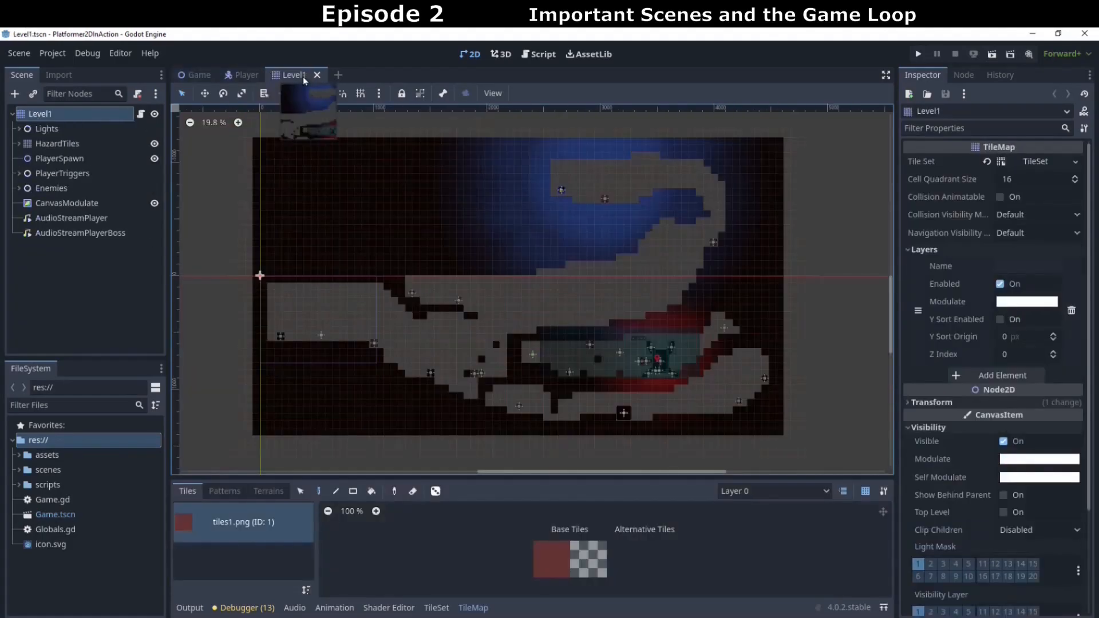
{"action": "left_click", "coordinate": [195, 76]}
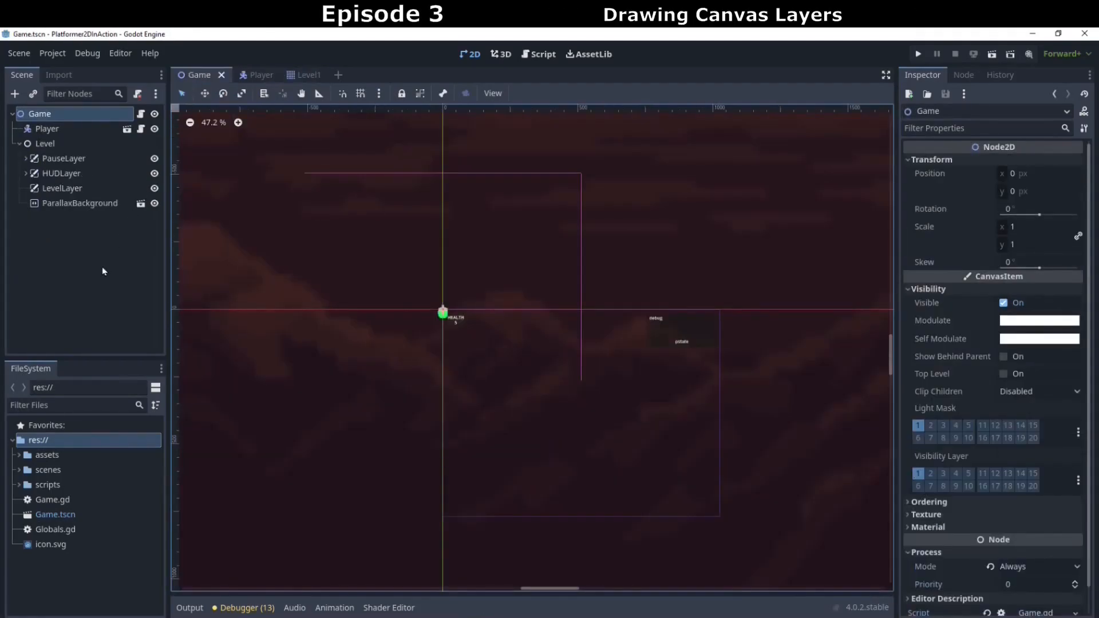
Examine the child nodes of HUDLayer, including the panels under UI, and collapse the branch again
{"action": "left_click", "coordinate": [25, 173]}
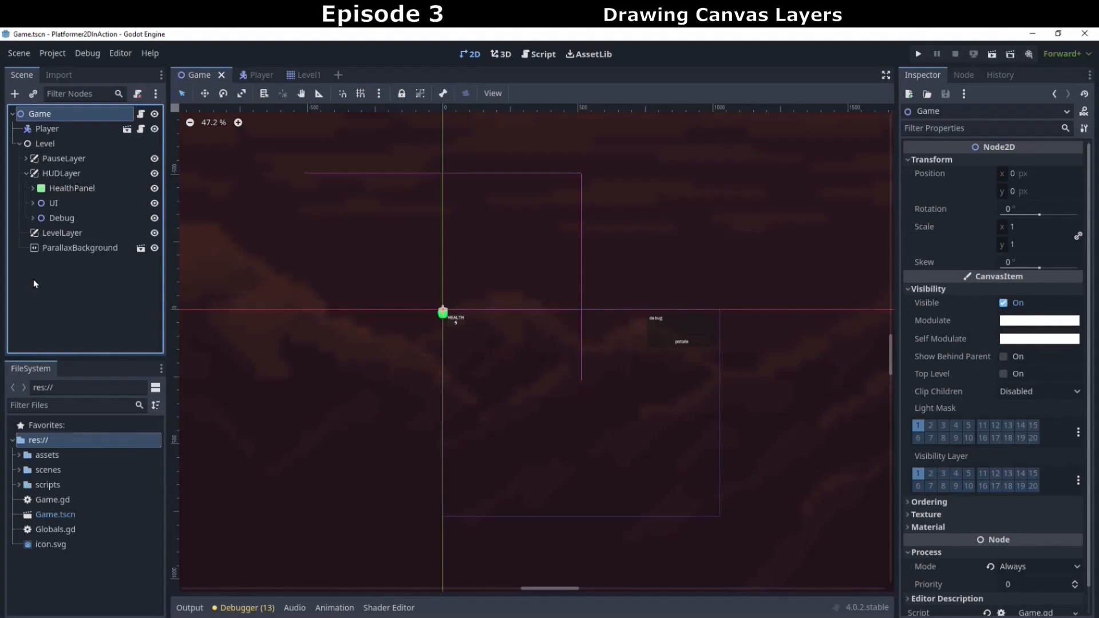
{"action": "left_click", "coordinate": [33, 203]}
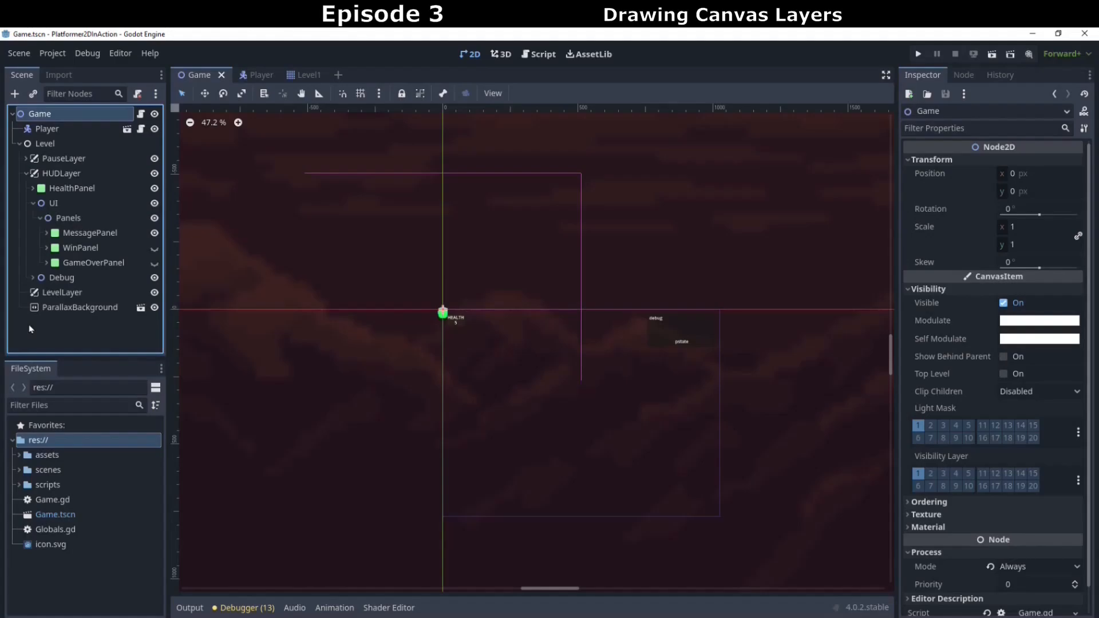
{"action": "left_click", "coordinate": [25, 173]}
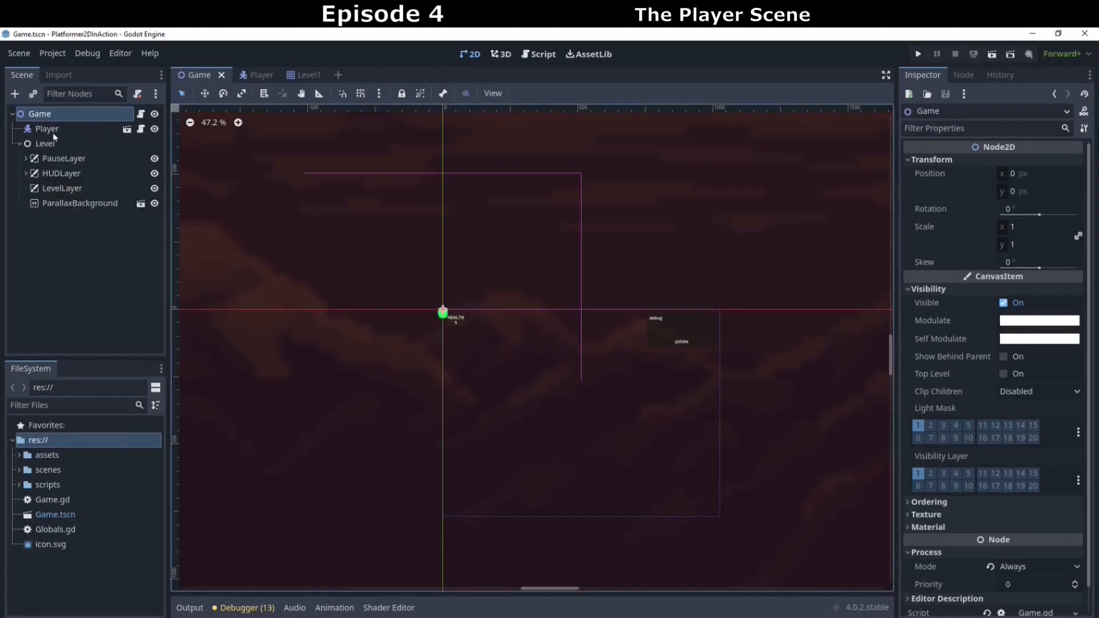
Examine the Player scene's full node tree, from the state machine and sprites down to the sound nodes
{"action": "left_click", "coordinate": [247, 73]}
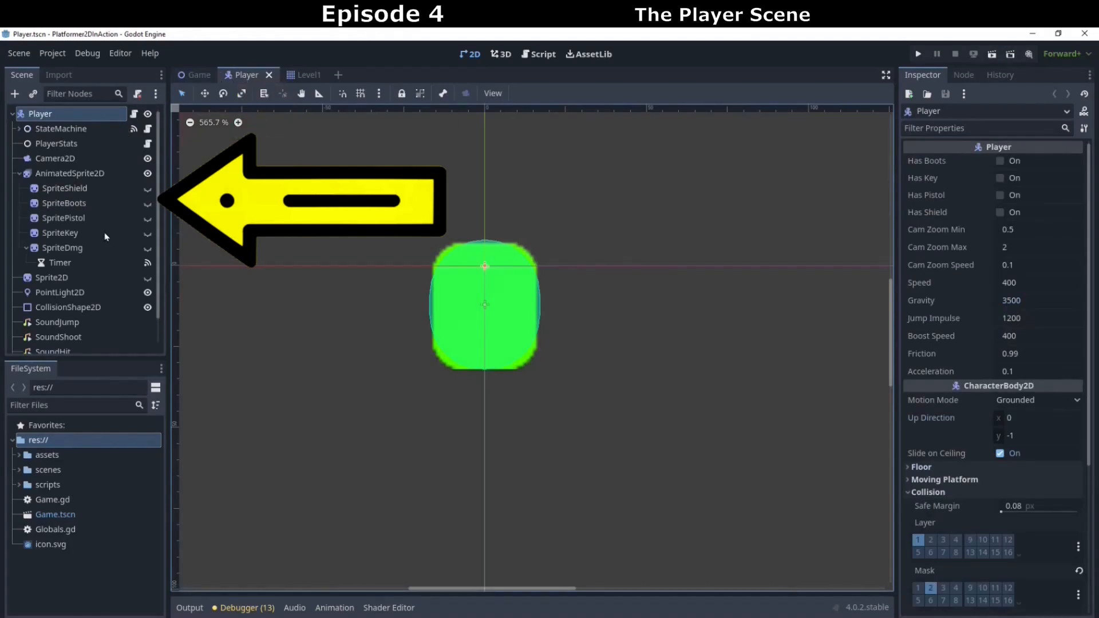
{"action": "scroll", "coordinate": [103, 243], "scroll_direction": "down", "scroll_amount": 1}
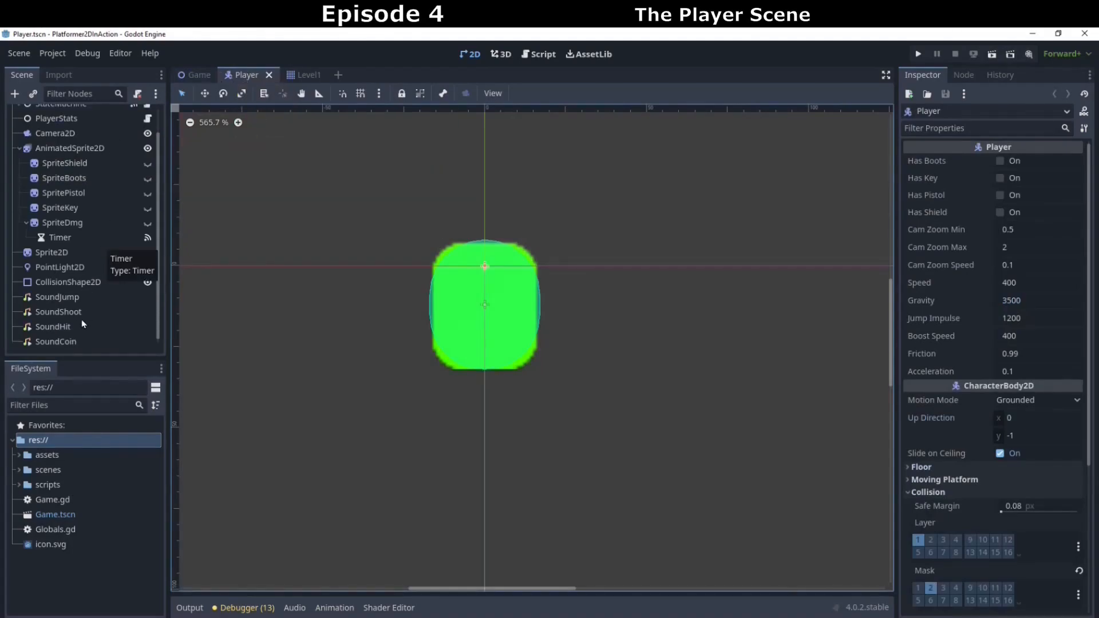
{"action": "scroll", "coordinate": [148, 296], "scroll_direction": "up", "scroll_amount": 1}
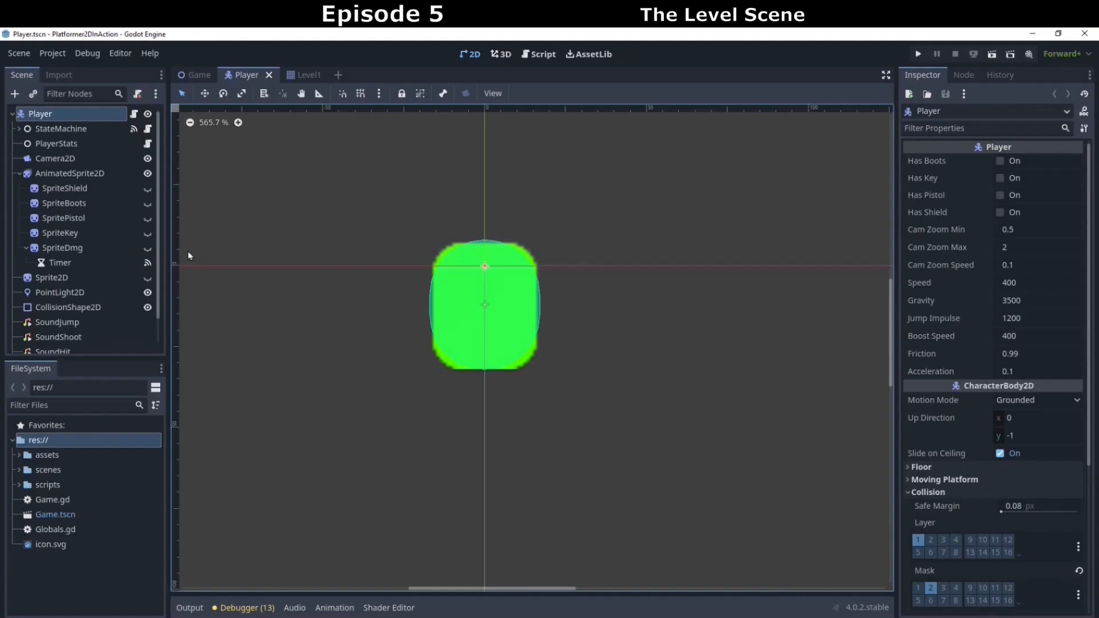
Examine the Level1 scene's child nodes under Enemies, PlayerTriggers and HazardTiles
{"action": "left_click", "coordinate": [296, 75]}
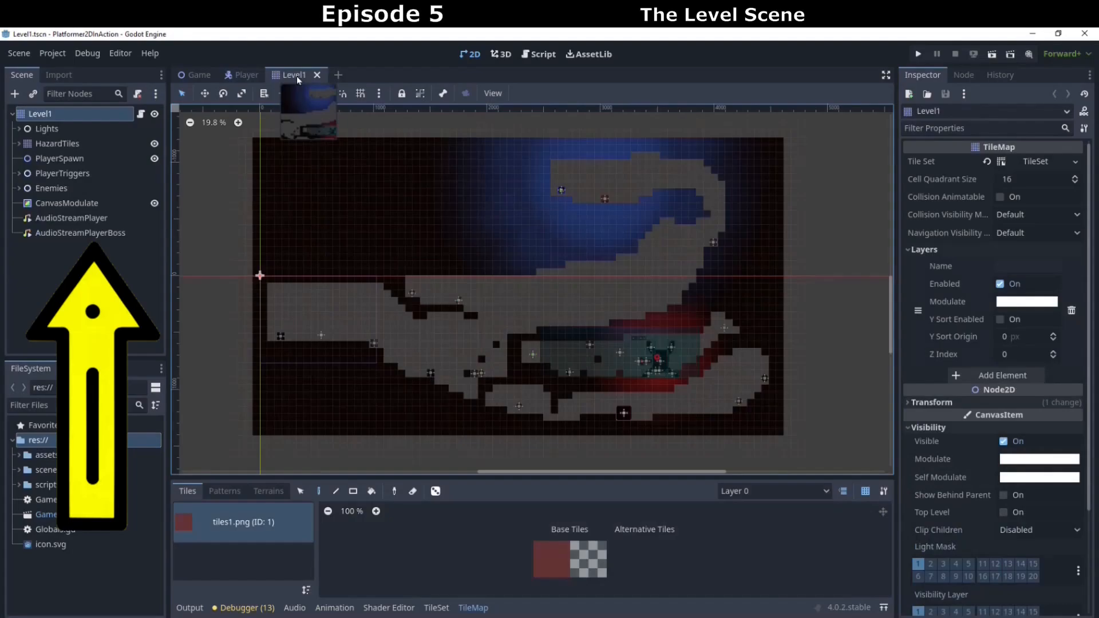
{"action": "left_click", "coordinate": [19, 190]}
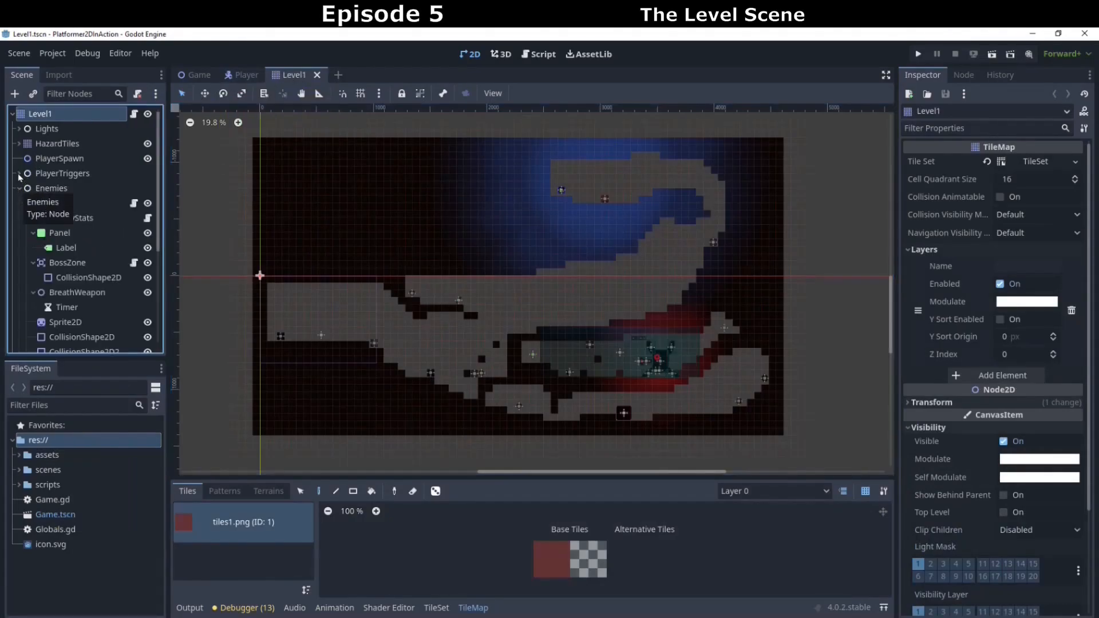
{"action": "left_click", "coordinate": [19, 175]}
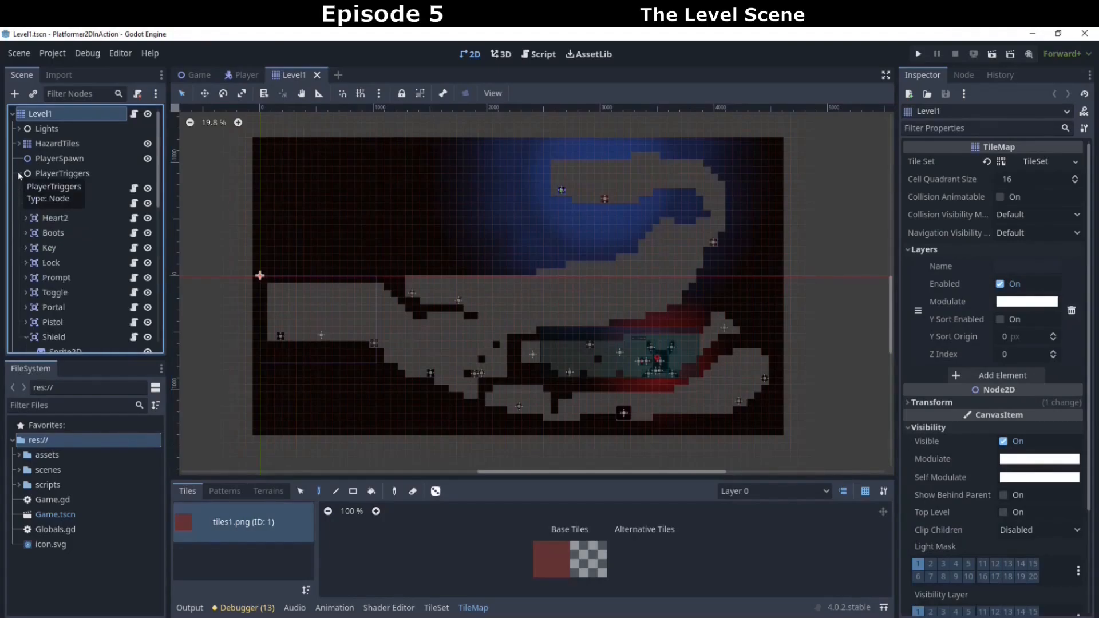
{"action": "left_click", "coordinate": [20, 144]}
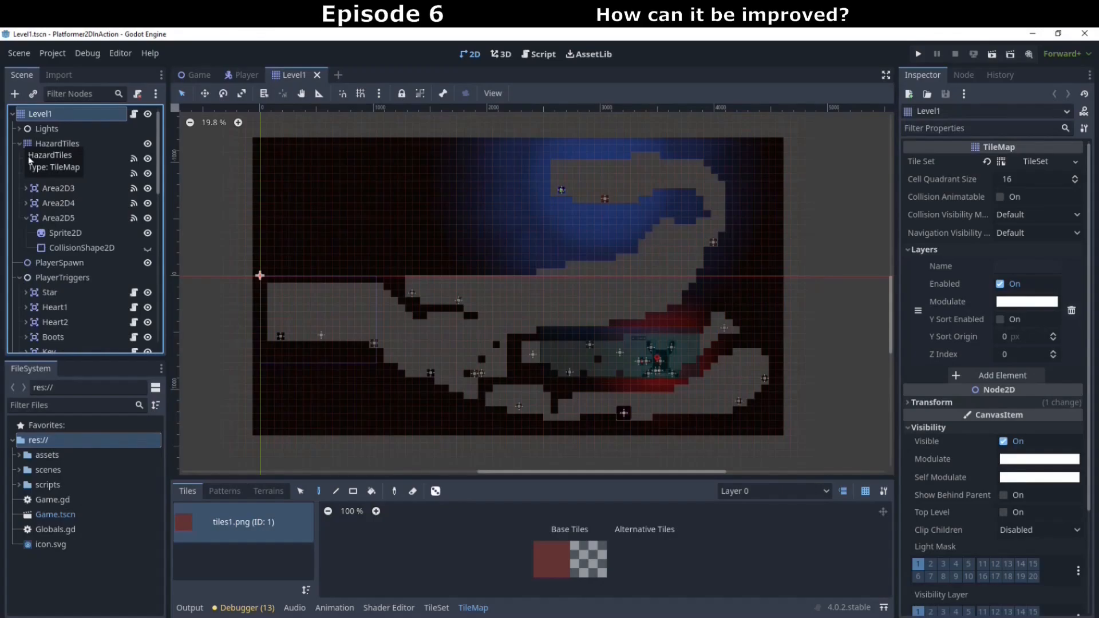
View the Game scene briefly, then collapse the HazardTiles branch in the Level1 scene
{"action": "left_click", "coordinate": [195, 75]}
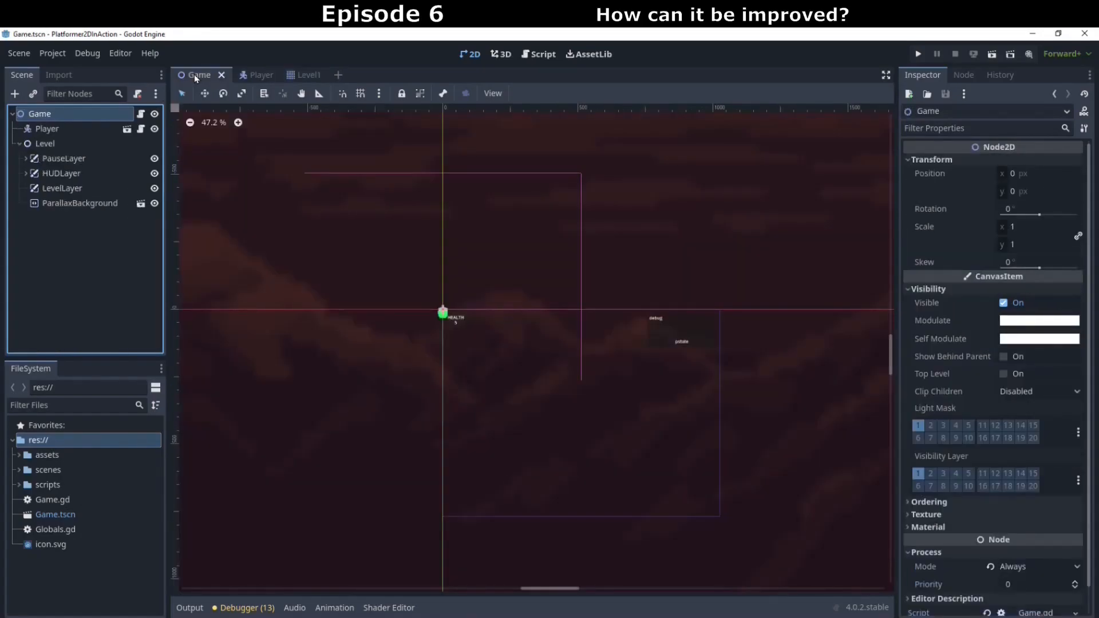
{"action": "left_click", "coordinate": [308, 75]}
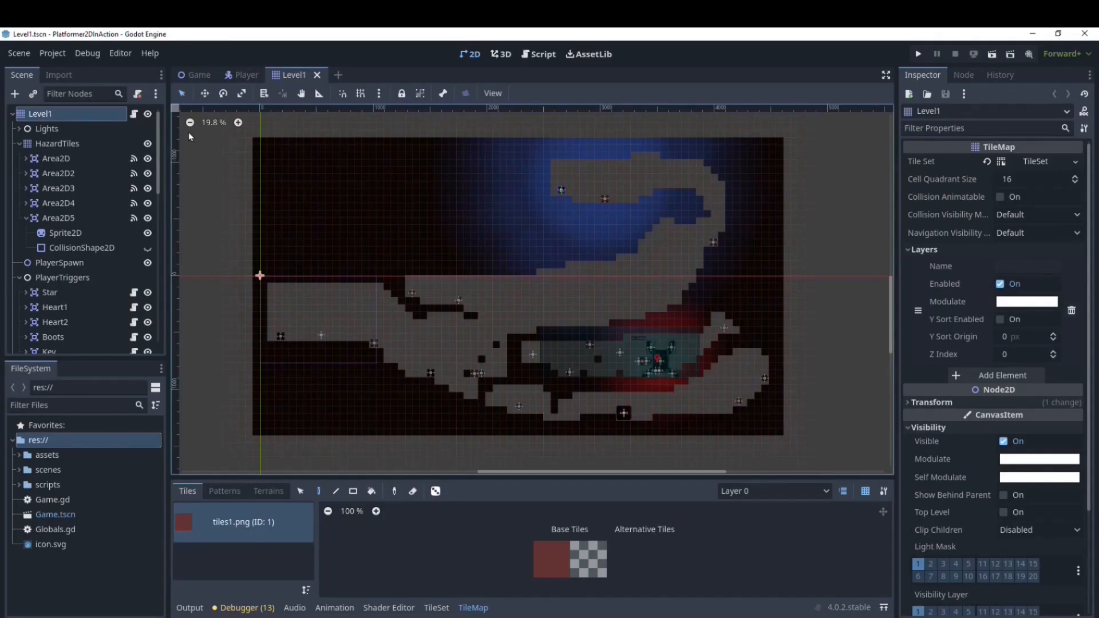
{"action": "left_click", "coordinate": [19, 143]}
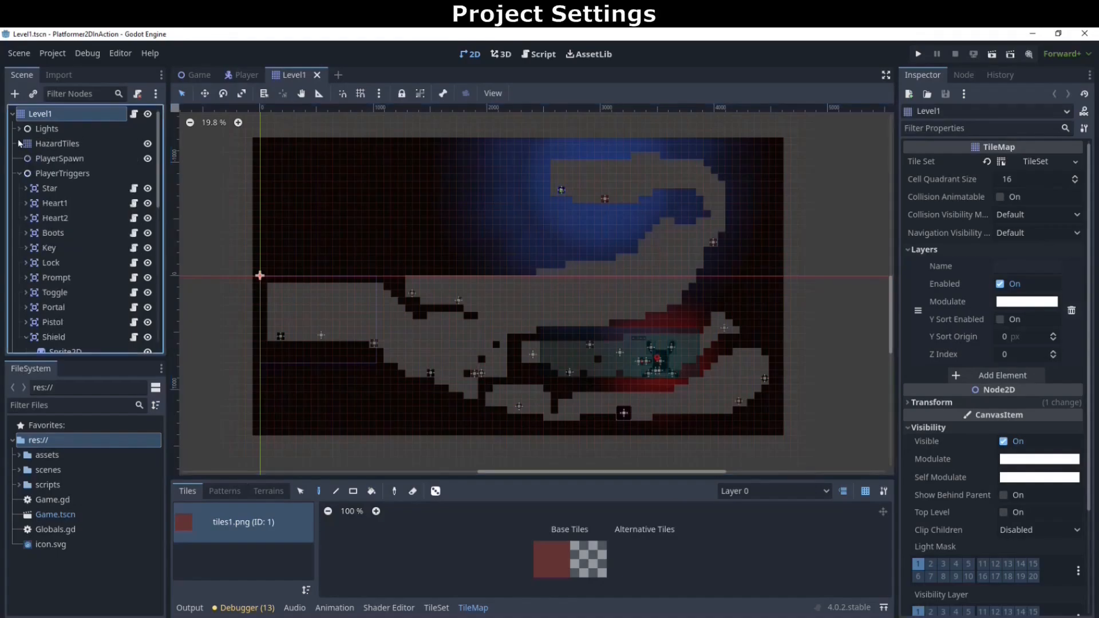
Return to the Game scene and show the General category of the Project Settings
{"action": "left_click", "coordinate": [181, 76]}
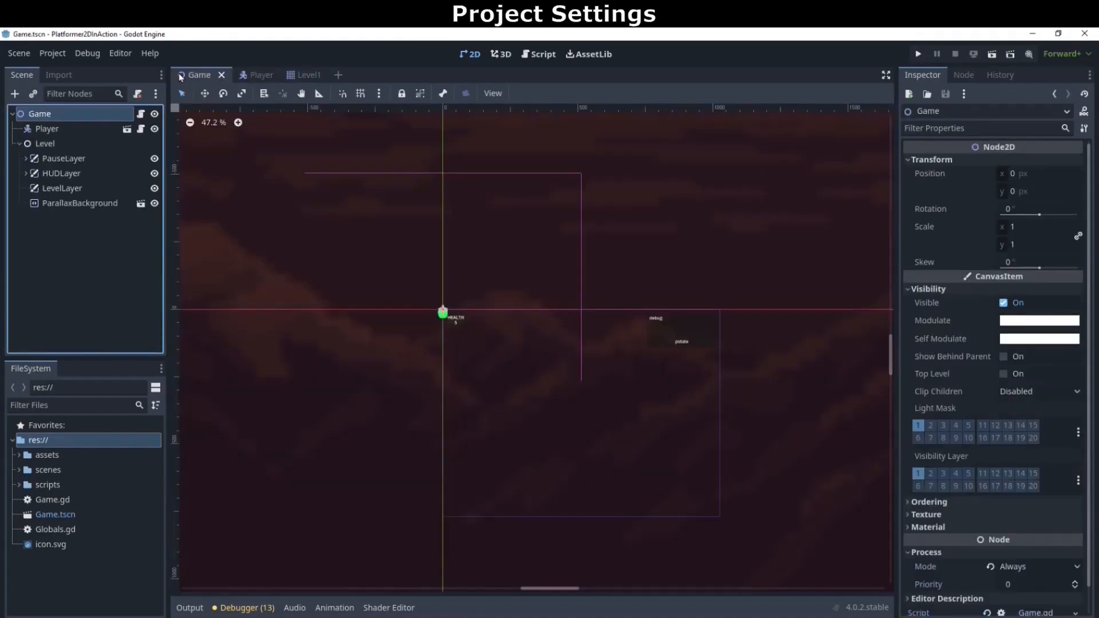
{"action": "left_click", "coordinate": [47, 52]}
{"action": "left_click", "coordinate": [56, 69]}
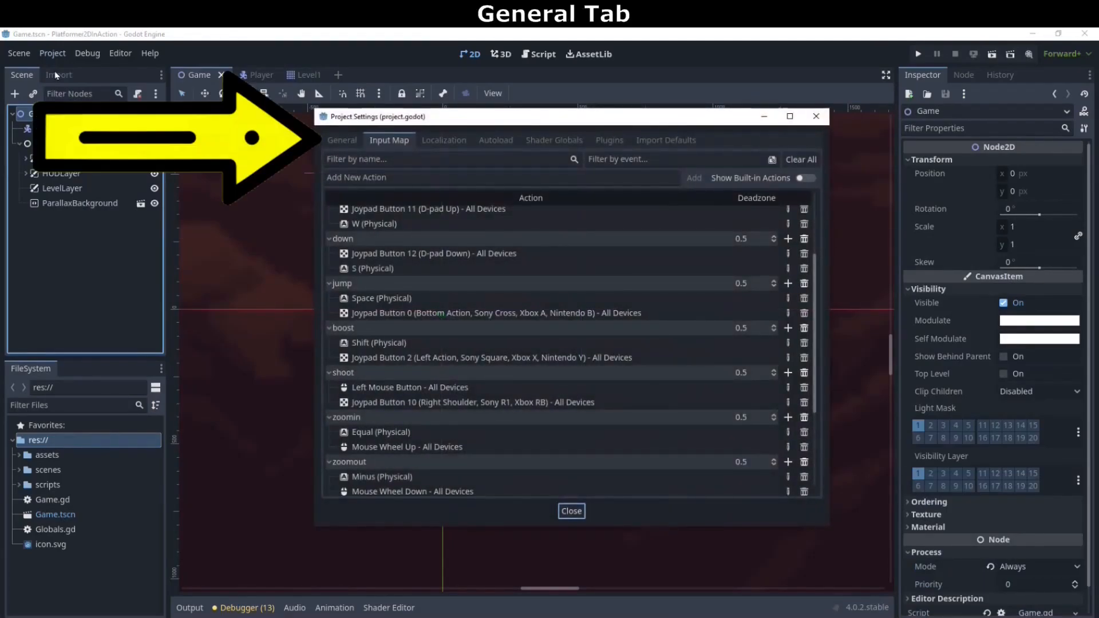
{"action": "left_click", "coordinate": [338, 140]}
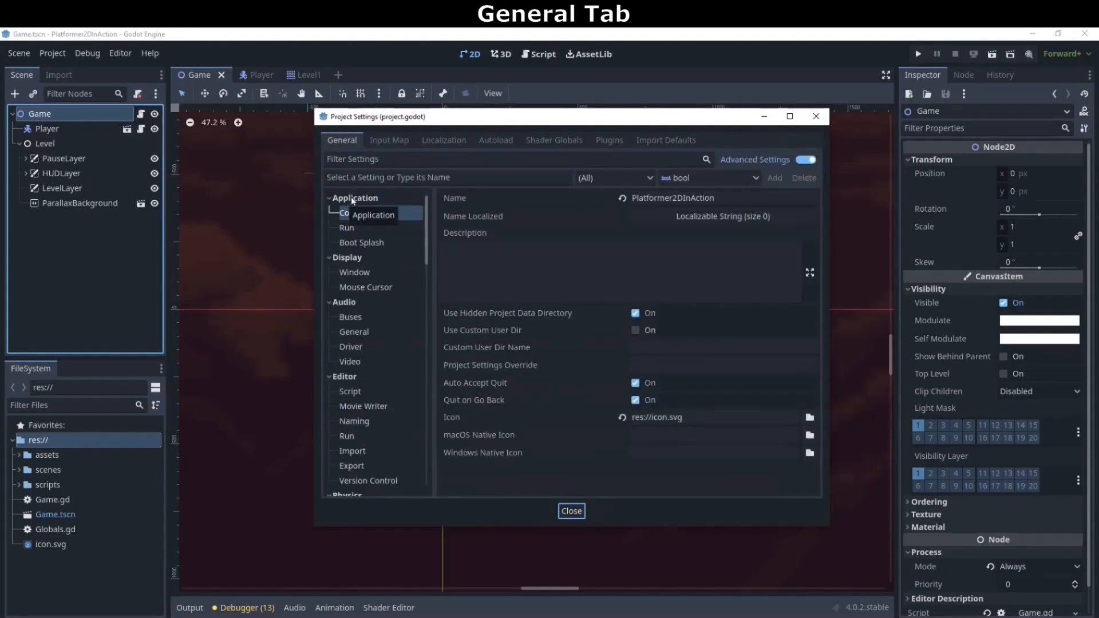
Review the Run settings under Application, pointing out the Main Scene and Disable stdout properties
{"action": "left_click", "coordinate": [349, 228]}
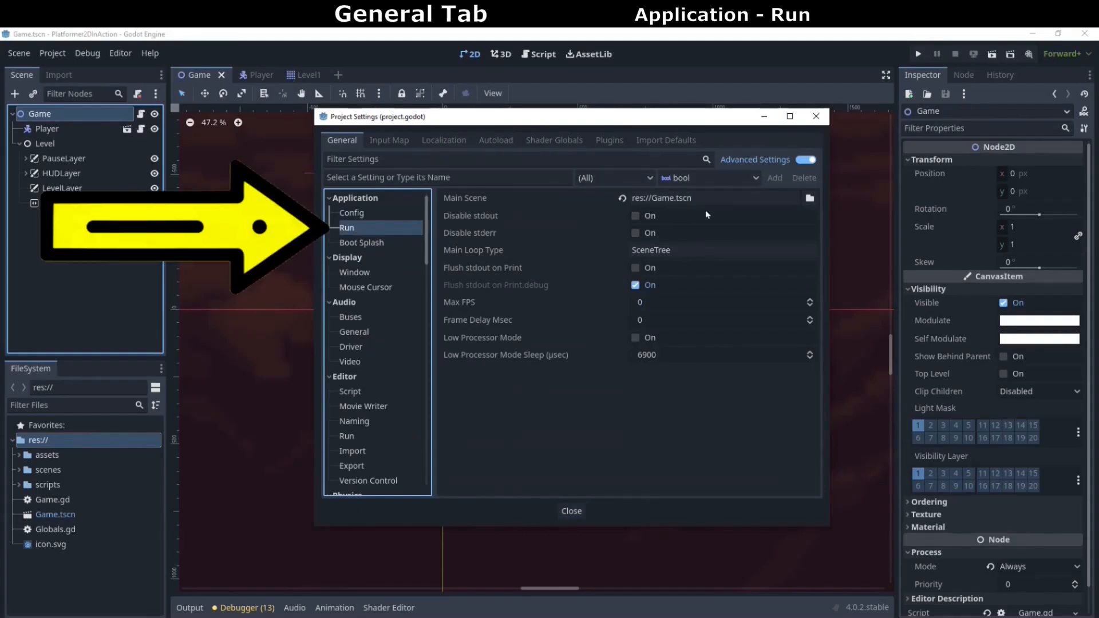
{"action": "mouse_move", "coordinate": [617, 196]}
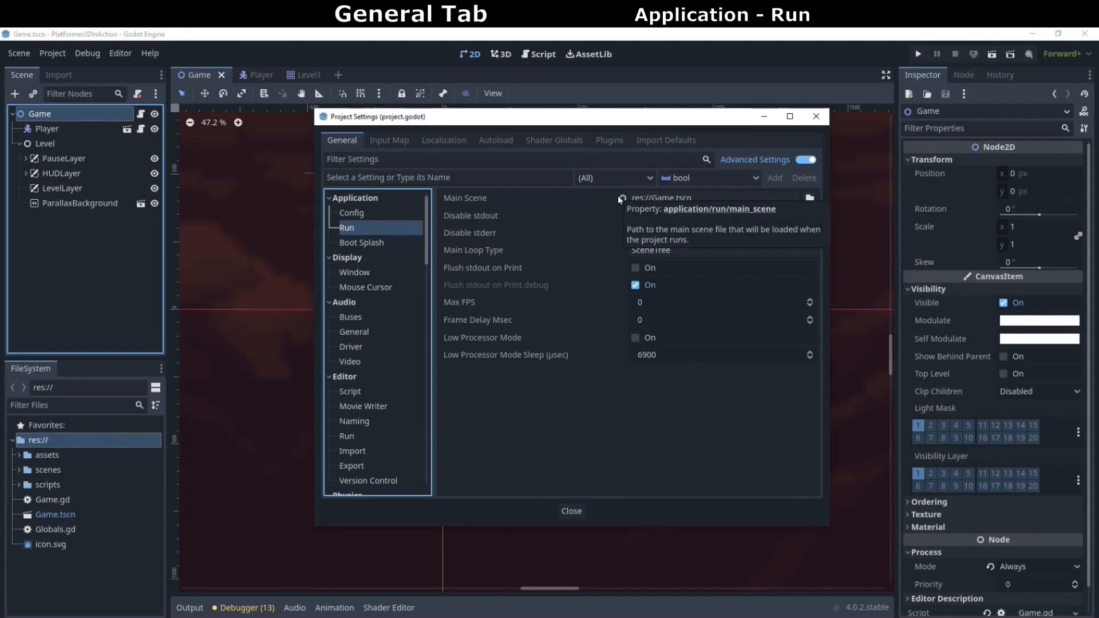
{"action": "mouse_move", "coordinate": [506, 223]}
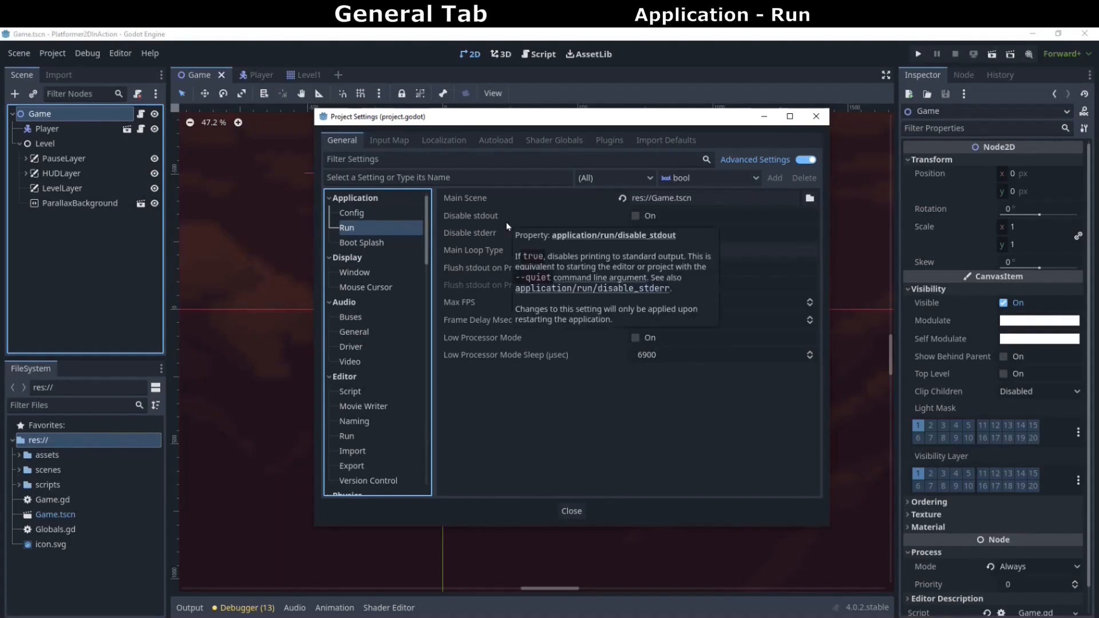
Review the Display Window settings and the 2D Physics layer names in the Project Settings
{"action": "left_click", "coordinate": [364, 273]}
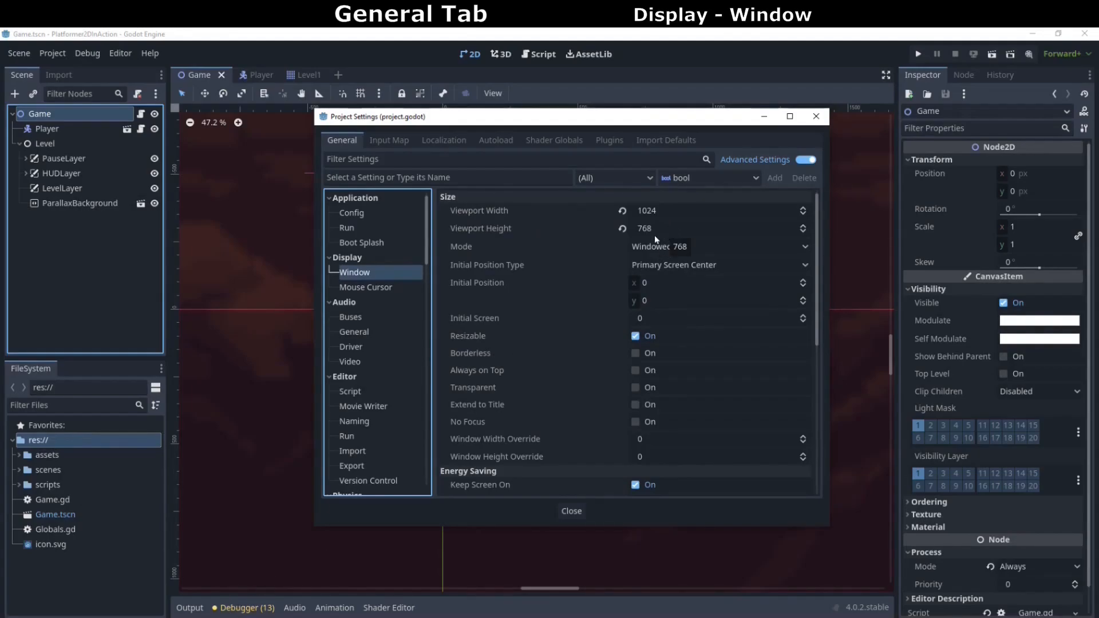
{"action": "scroll", "coordinate": [391, 343], "scroll_direction": "down", "scroll_amount": 3}
{"action": "scroll", "coordinate": [391, 343], "scroll_direction": "down", "scroll_amount": 10}
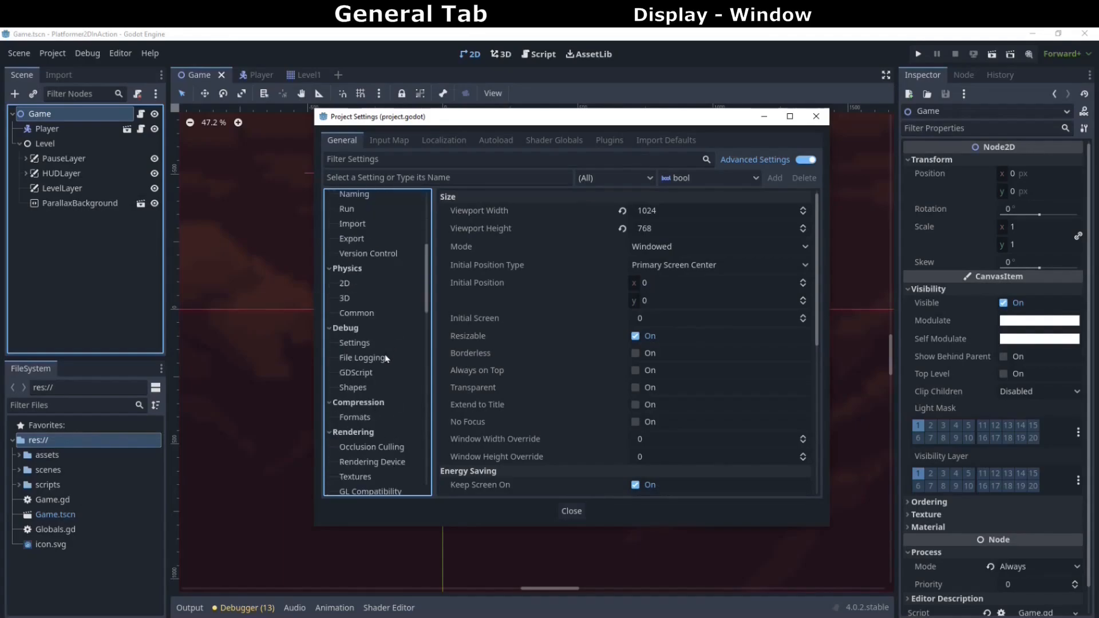
{"action": "scroll", "coordinate": [384, 382], "scroll_direction": "down", "scroll_amount": 10}
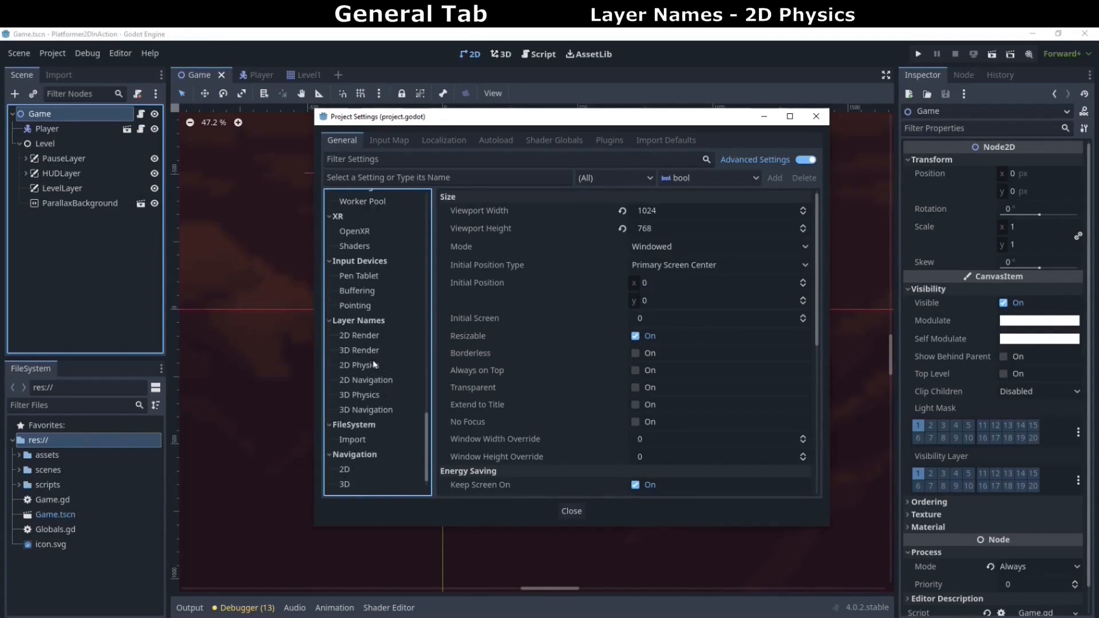
{"action": "left_click", "coordinate": [357, 364]}
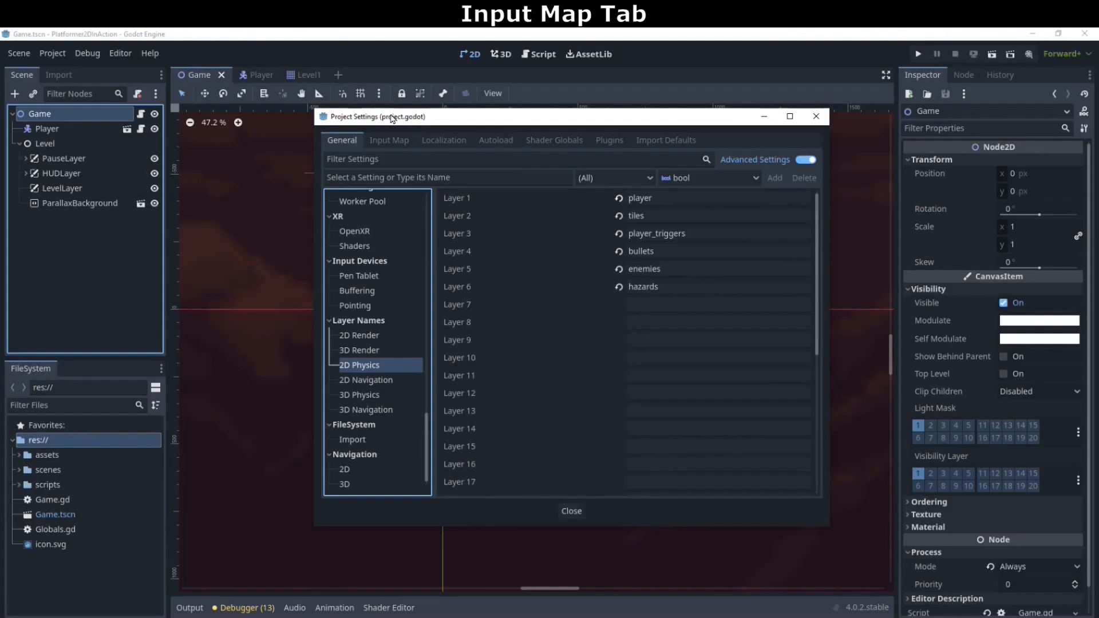
Examine the Input Map's actions and their keyboard, mouse and joypad bindings, from right and left through debug
{"action": "left_click", "coordinate": [387, 141]}
{"action": "scroll", "coordinate": [489, 280], "scroll_direction": "up", "scroll_amount": 1}
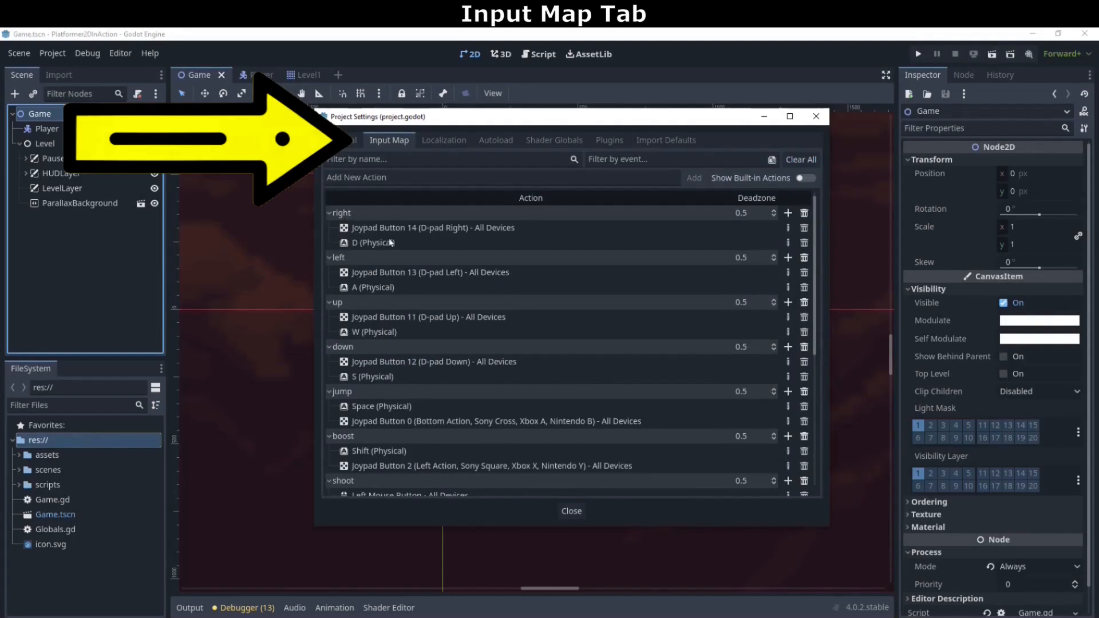
{"action": "scroll", "coordinate": [391, 242], "scroll_direction": "down", "scroll_amount": 4}
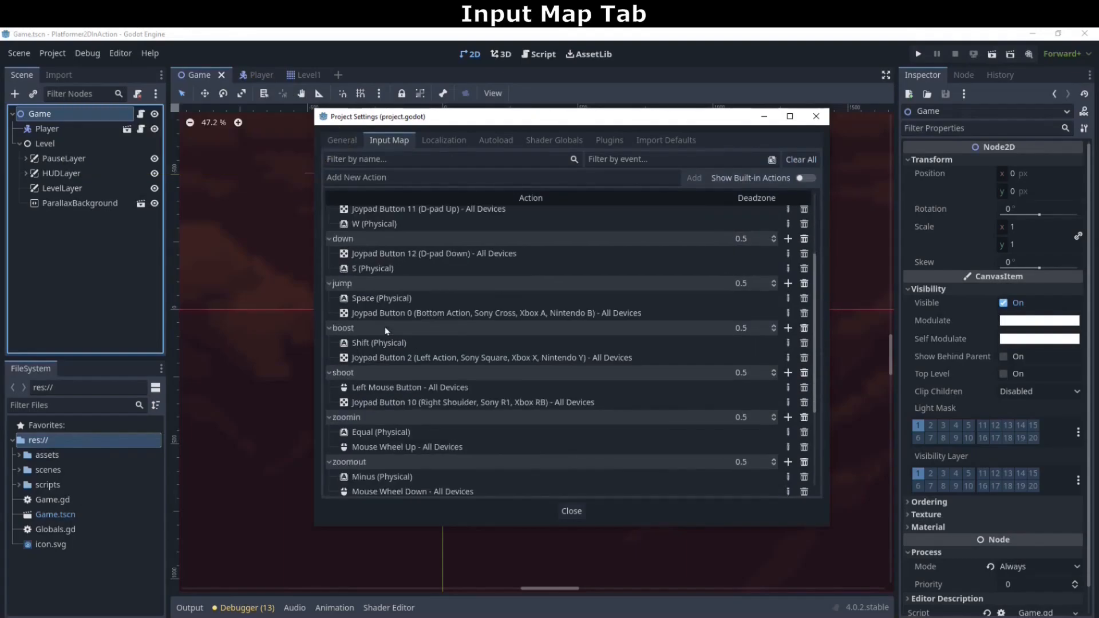
{"action": "scroll", "coordinate": [391, 330], "scroll_direction": "down", "scroll_amount": 3}
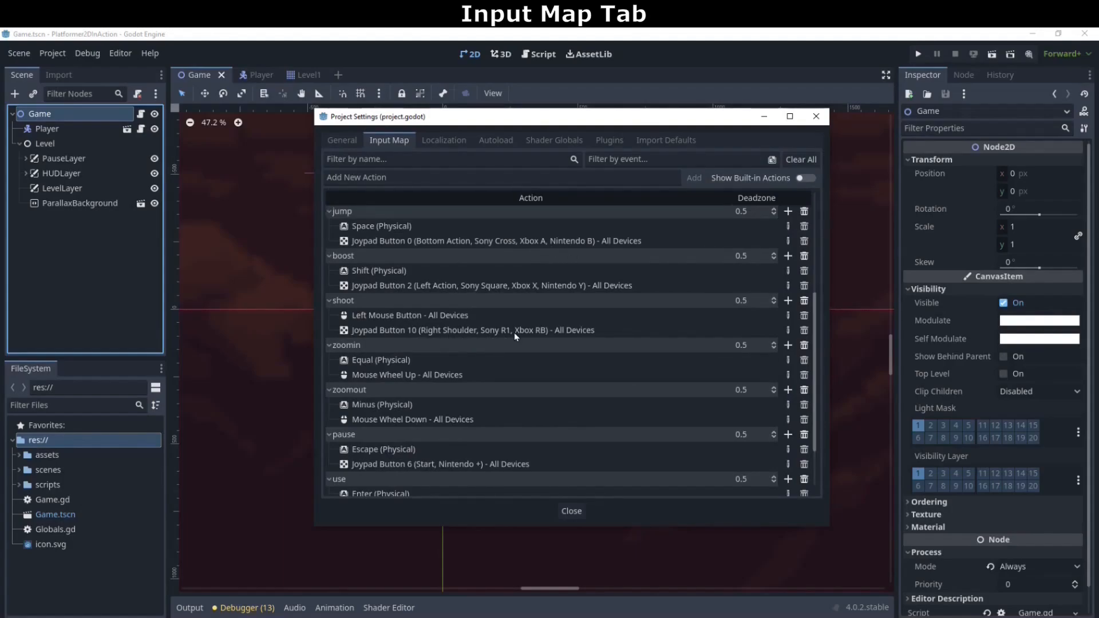
{"action": "scroll", "coordinate": [497, 331], "scroll_direction": "down", "scroll_amount": 3}
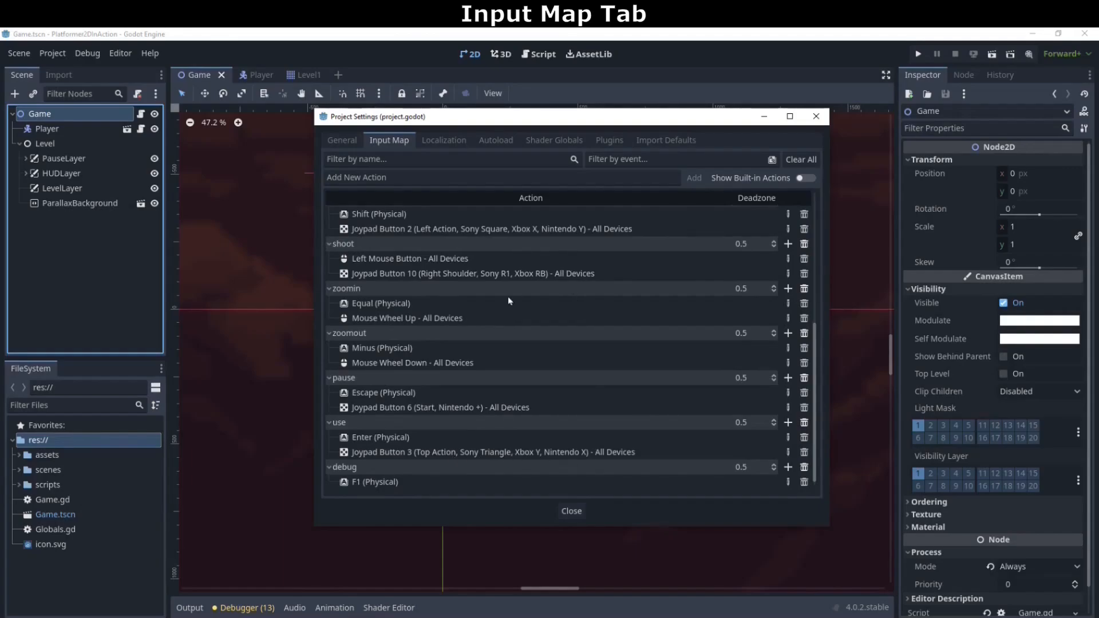
{"action": "scroll", "coordinate": [344, 344], "scroll_direction": "up", "scroll_amount": 3}
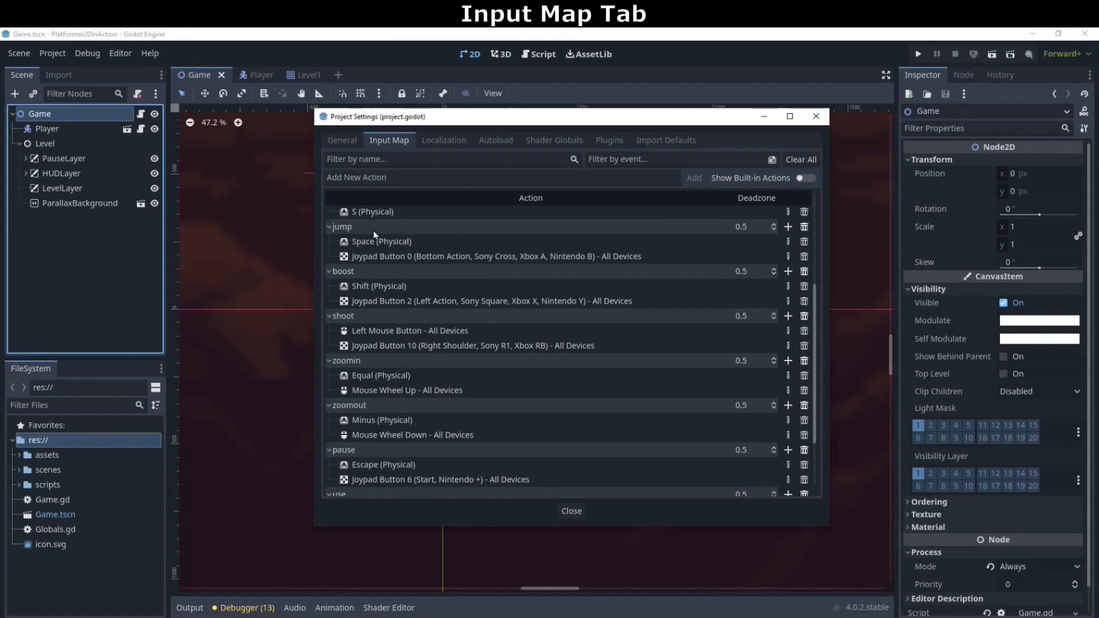
{"action": "scroll", "coordinate": [376, 246], "scroll_direction": "up", "scroll_amount": 3}
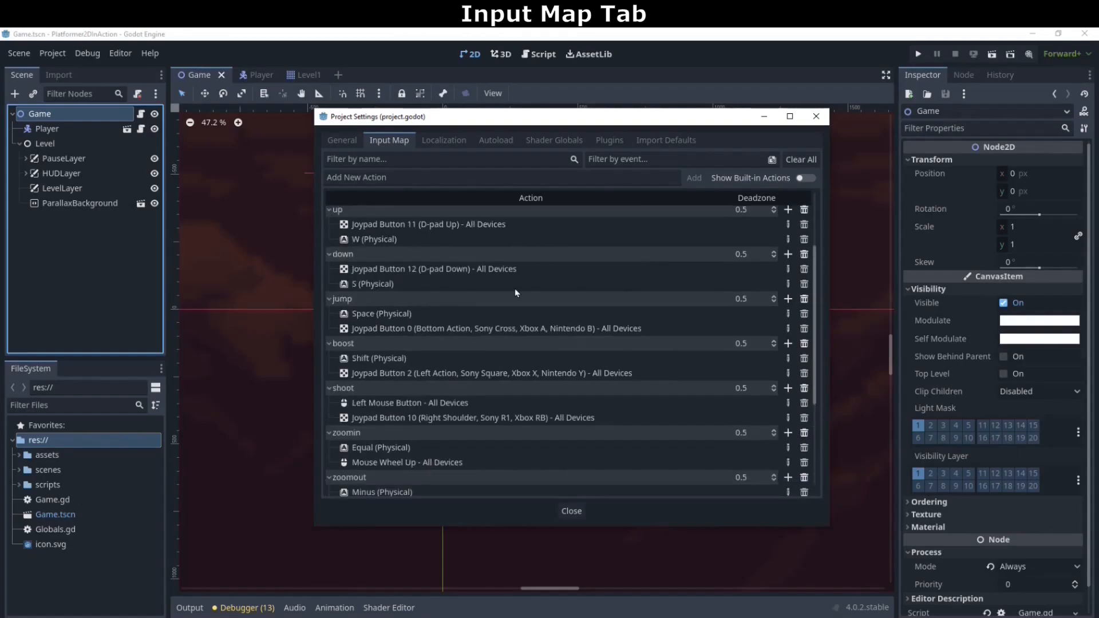
View the Globals script entry among the Autoload settings, then close the Project Settings
{"action": "left_click", "coordinate": [486, 143]}
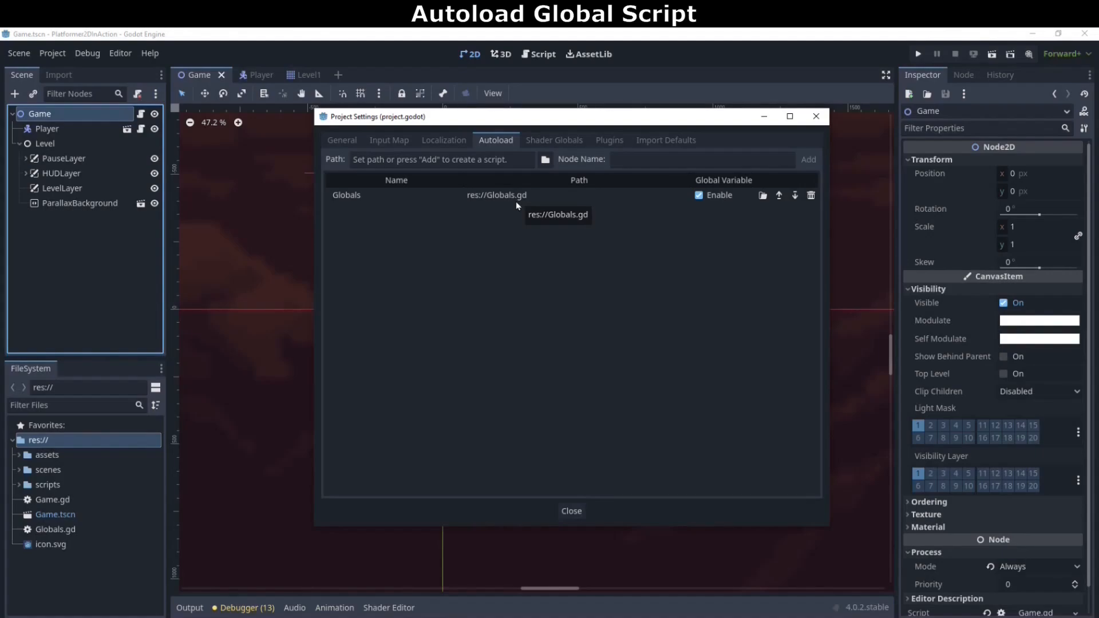
{"action": "left_click", "coordinate": [571, 510]}
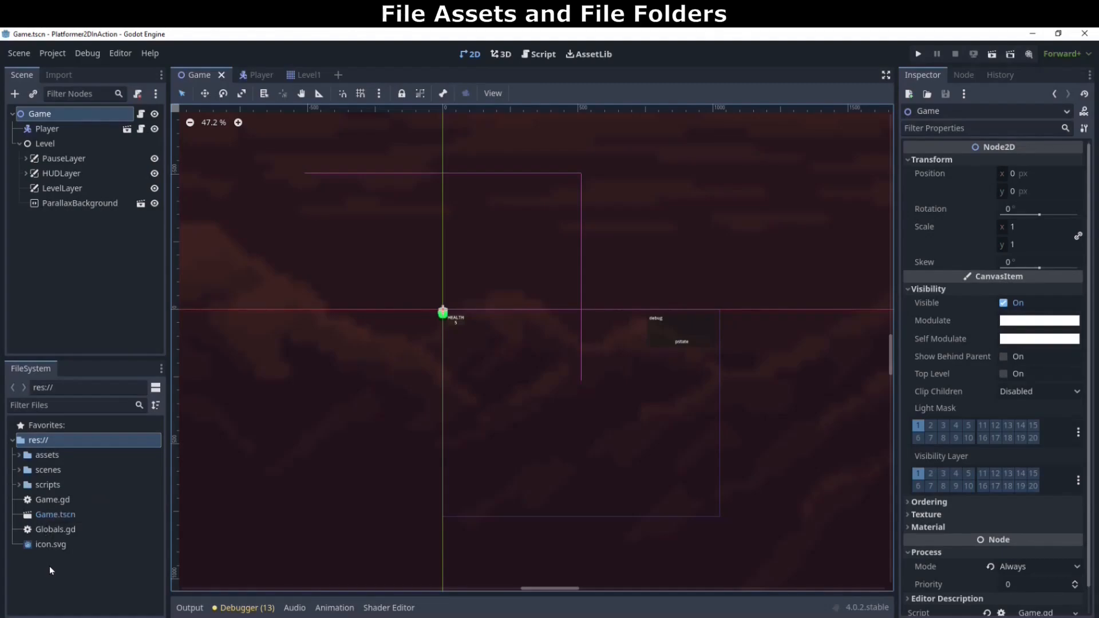
Inspect the contents of the project's scenes, assets and scripts folders, collapsing each one after viewing it
{"action": "left_click", "coordinate": [20, 470]}
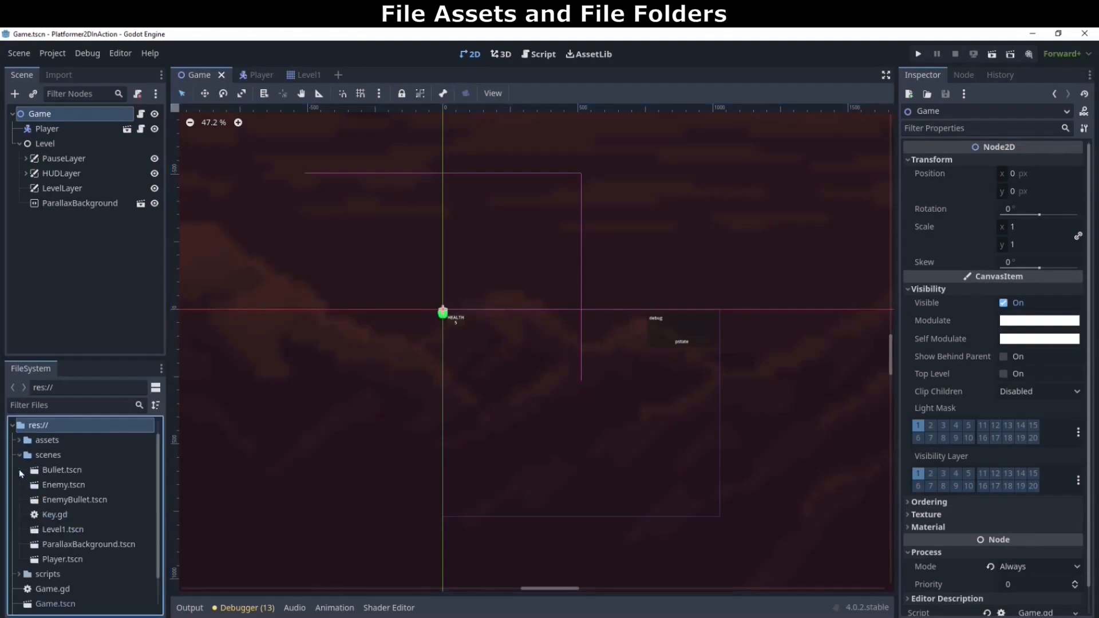
{"action": "left_click", "coordinate": [20, 456]}
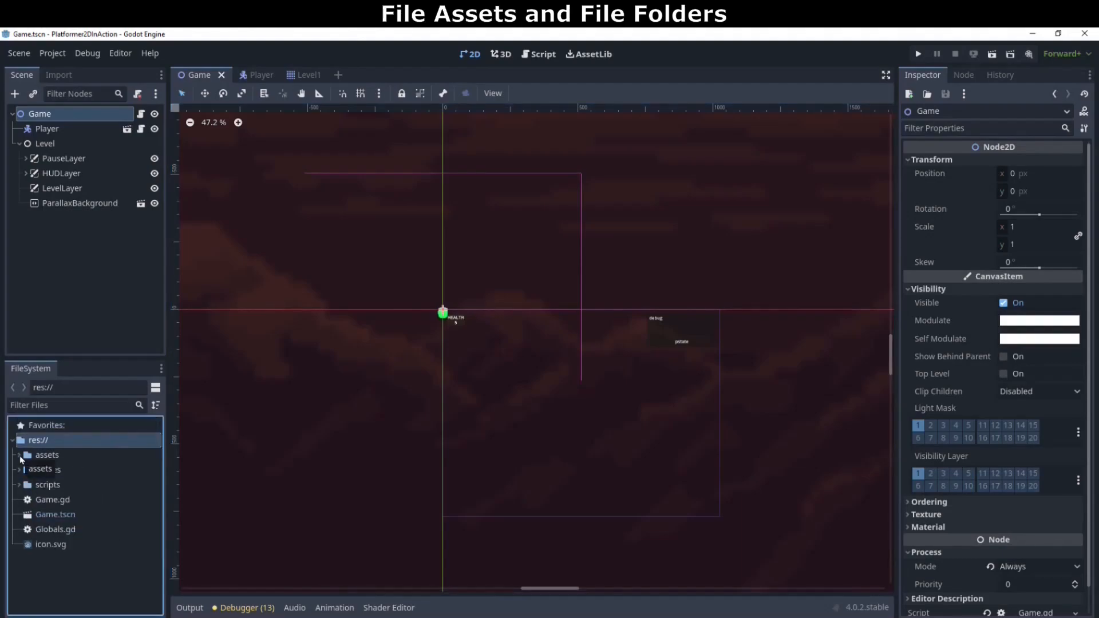
{"action": "left_click", "coordinate": [19, 455]}
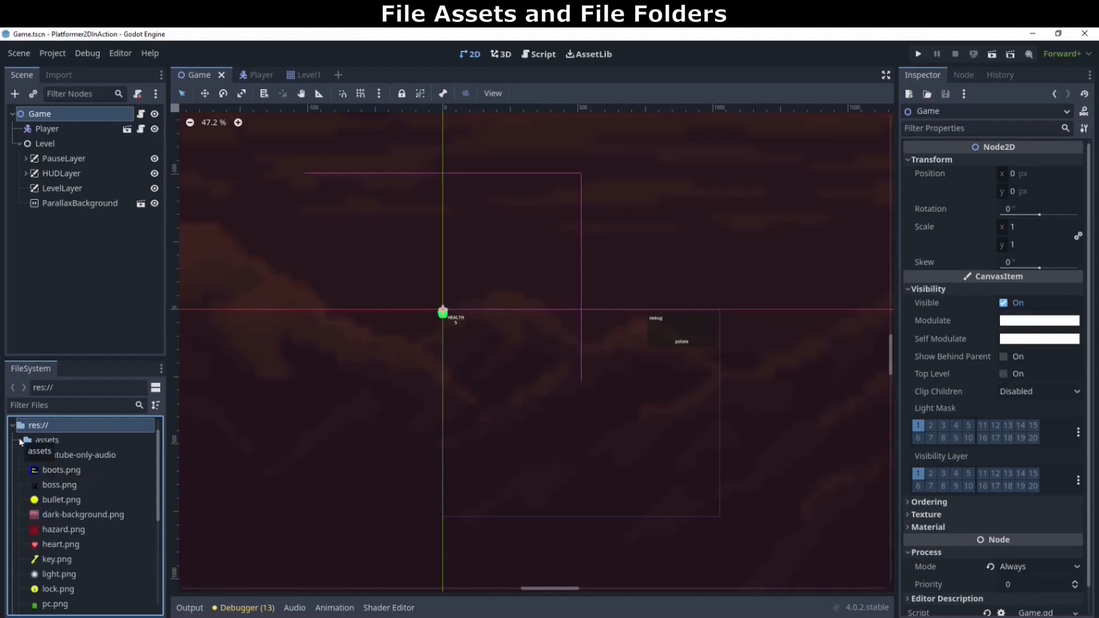
{"action": "left_click", "coordinate": [19, 440]}
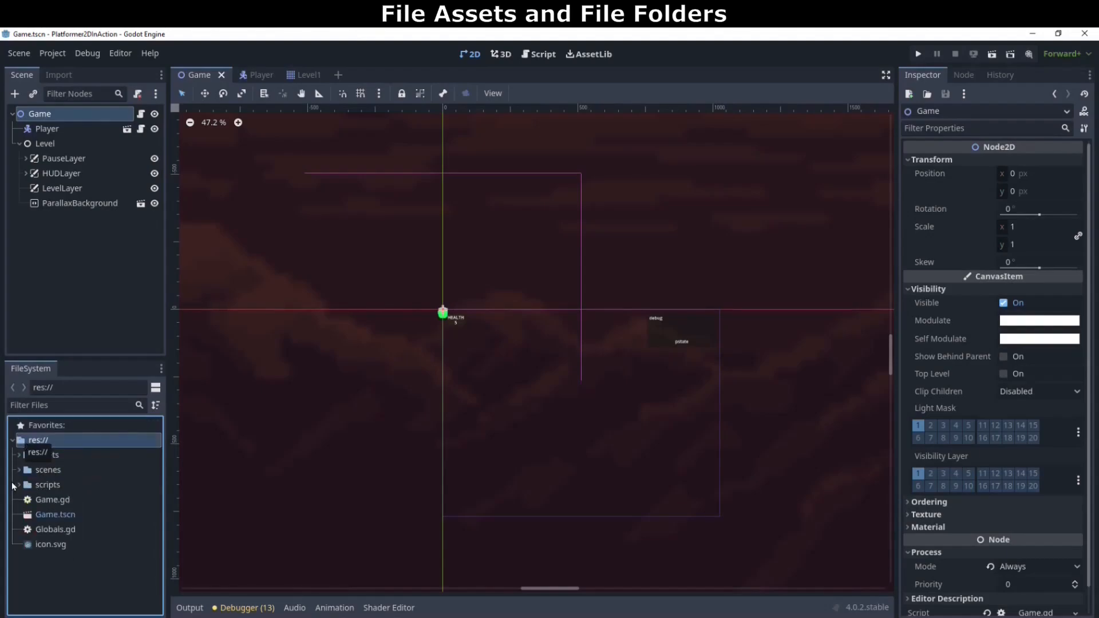
{"action": "left_click", "coordinate": [21, 486]}
{"action": "scroll", "coordinate": [23, 489], "scroll_direction": "down", "scroll_amount": 1}
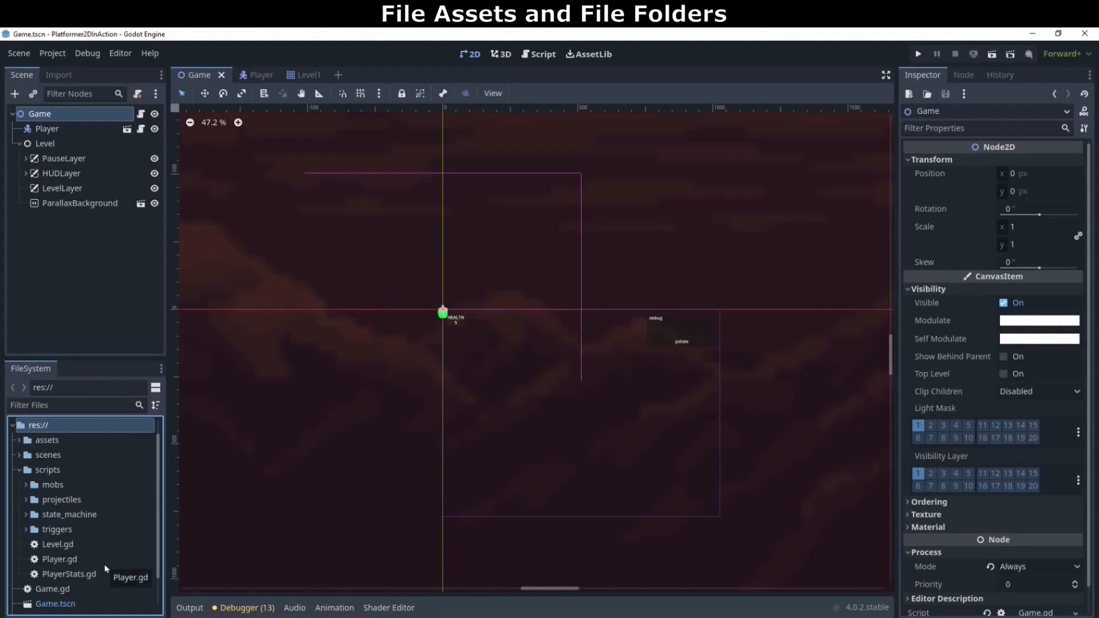
{"action": "left_click", "coordinate": [21, 471]}
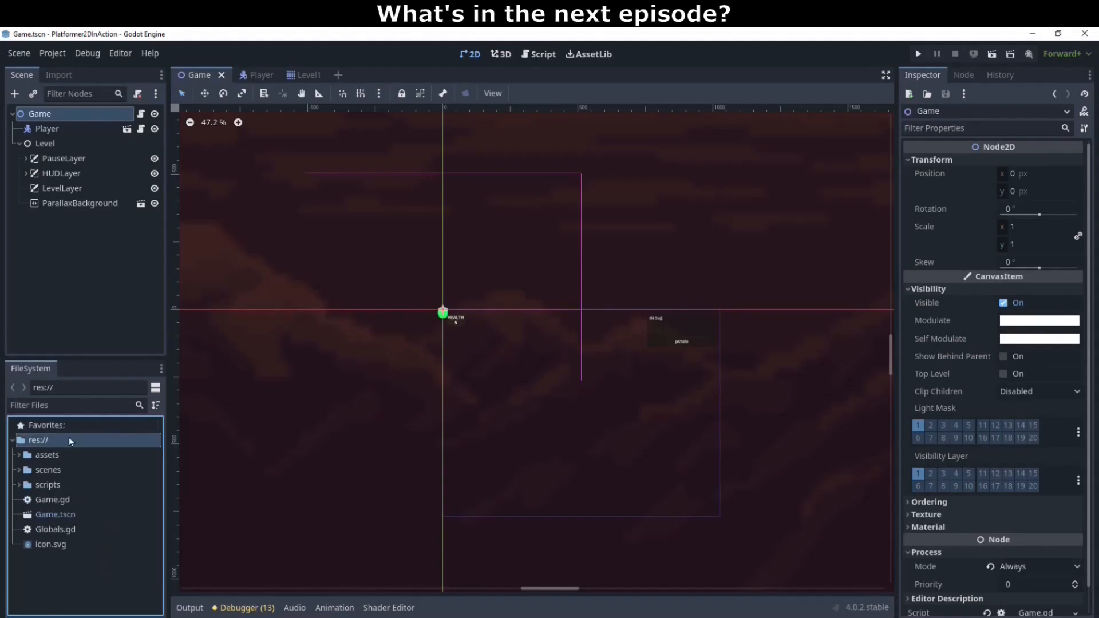
Show the Level1 scene and collapse its PlayerTriggers and Enemies branches
{"action": "left_click", "coordinate": [307, 77]}
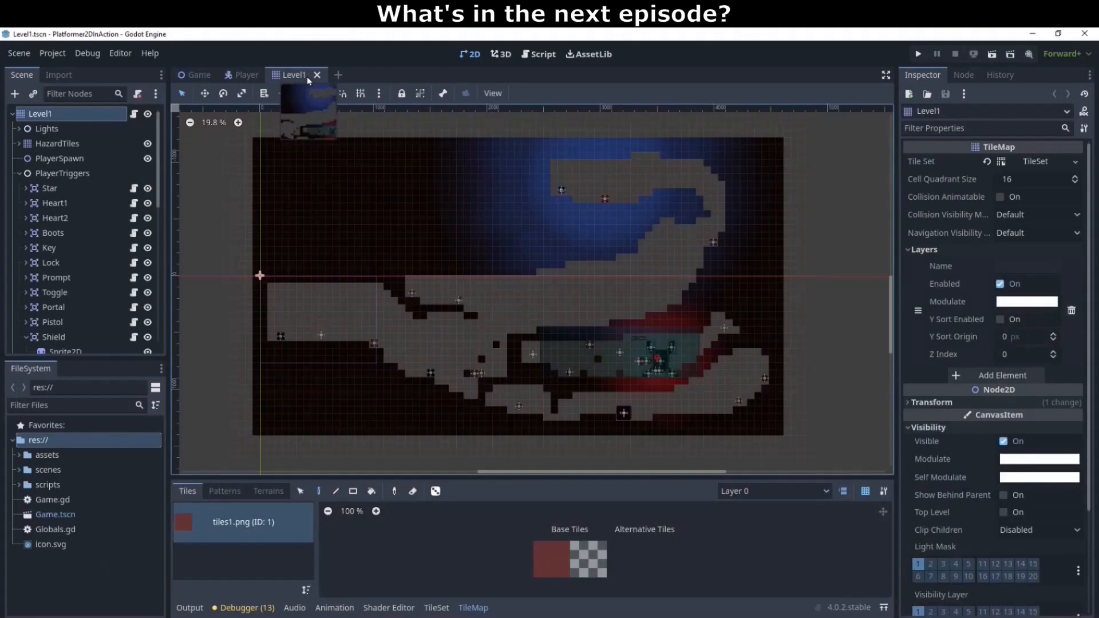
{"action": "left_click", "coordinate": [20, 173]}
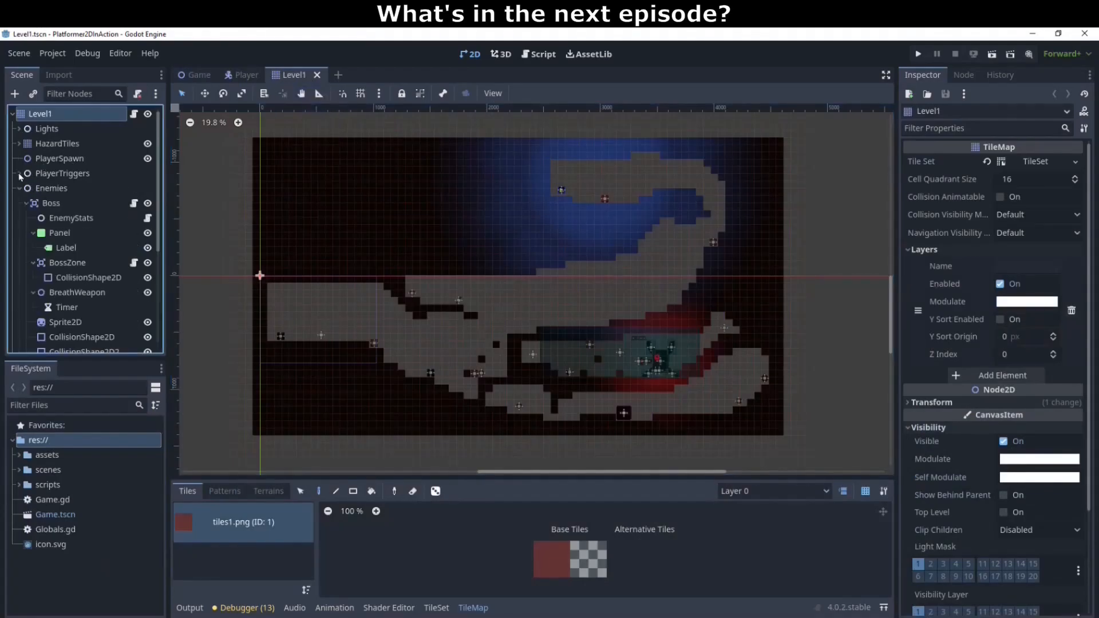
{"action": "left_click", "coordinate": [20, 190]}
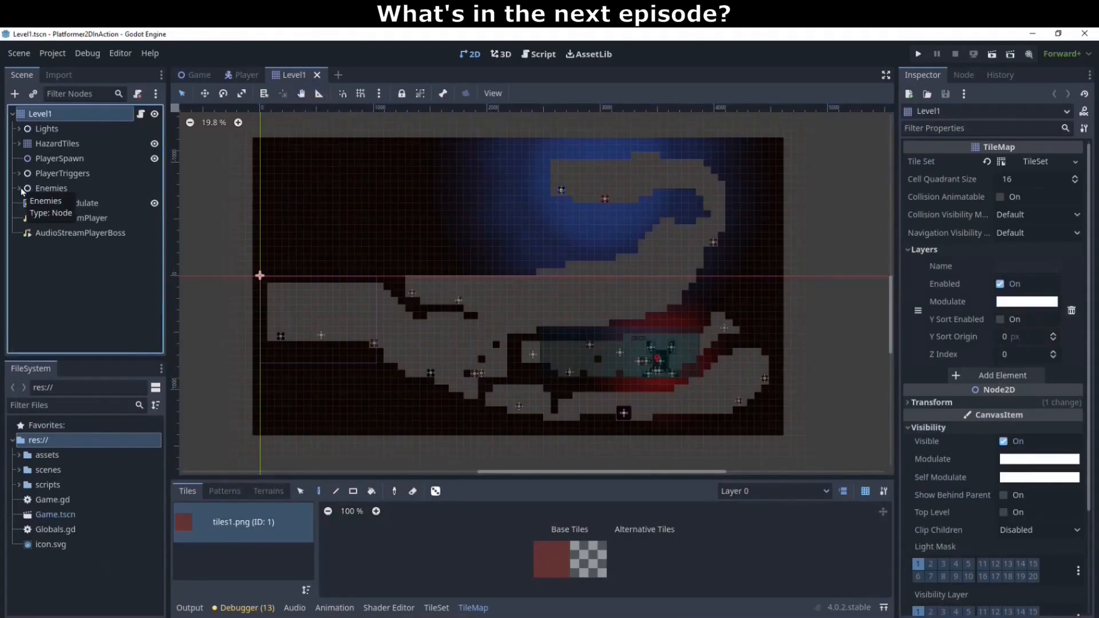
Open the Player instance's scene from the Game scene, then return to Game and select the Level node
{"action": "left_click", "coordinate": [196, 74]}
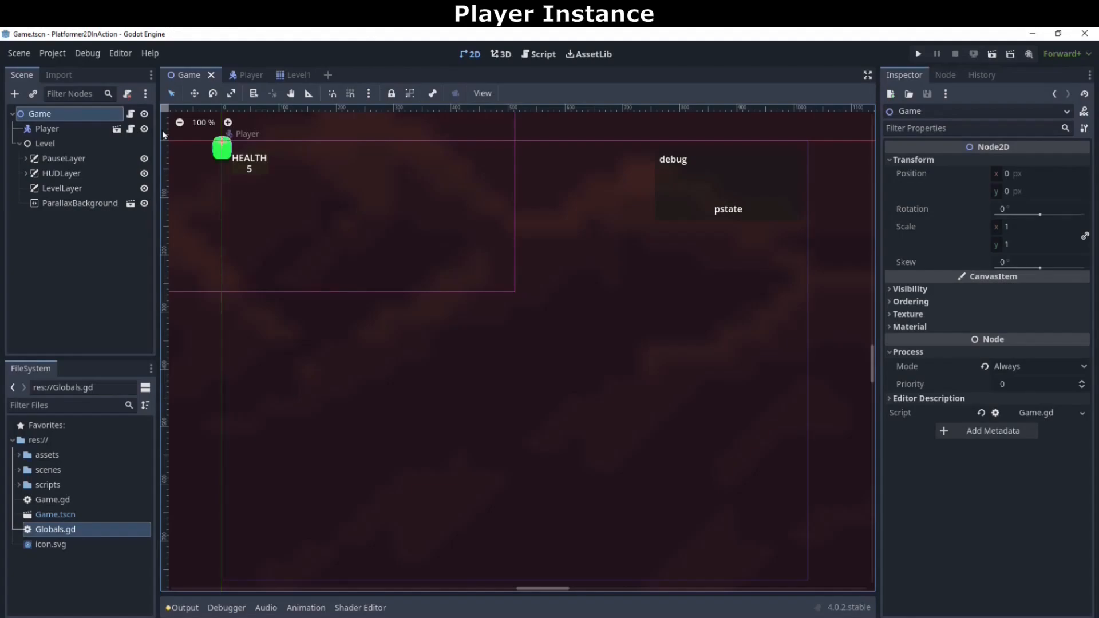
{"action": "left_click", "coordinate": [117, 133]}
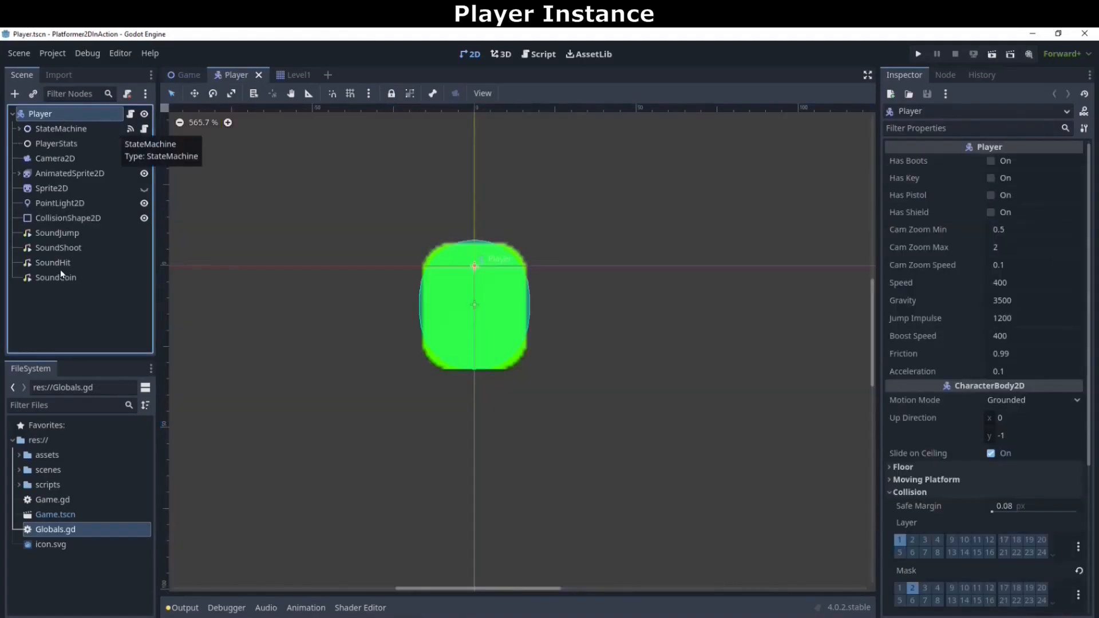
{"action": "left_click", "coordinate": [184, 74]}
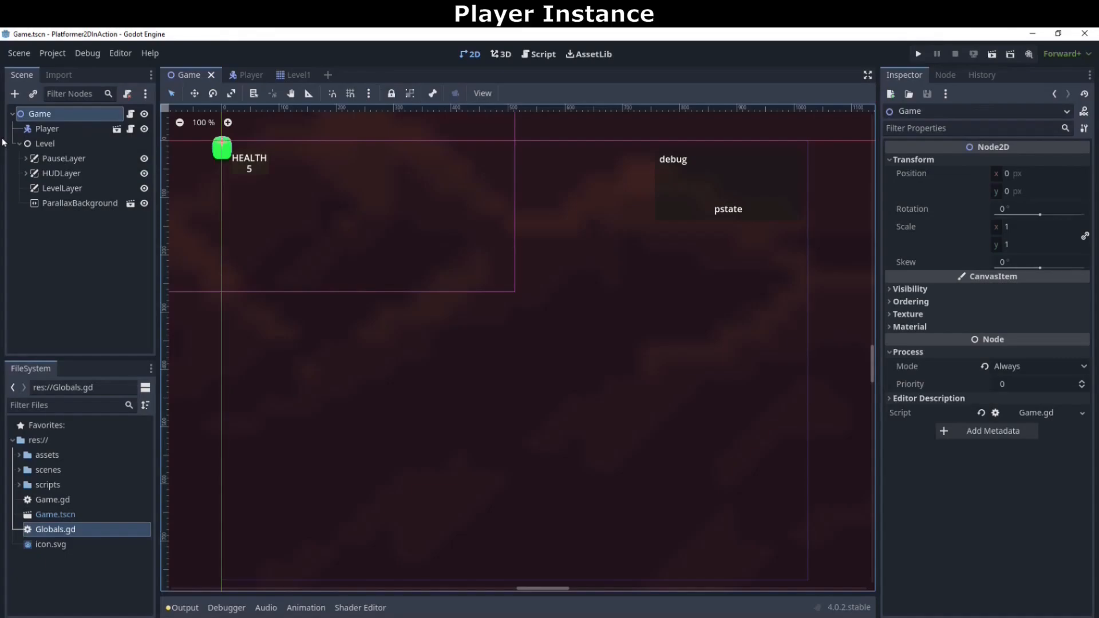
{"action": "left_click", "coordinate": [45, 144]}
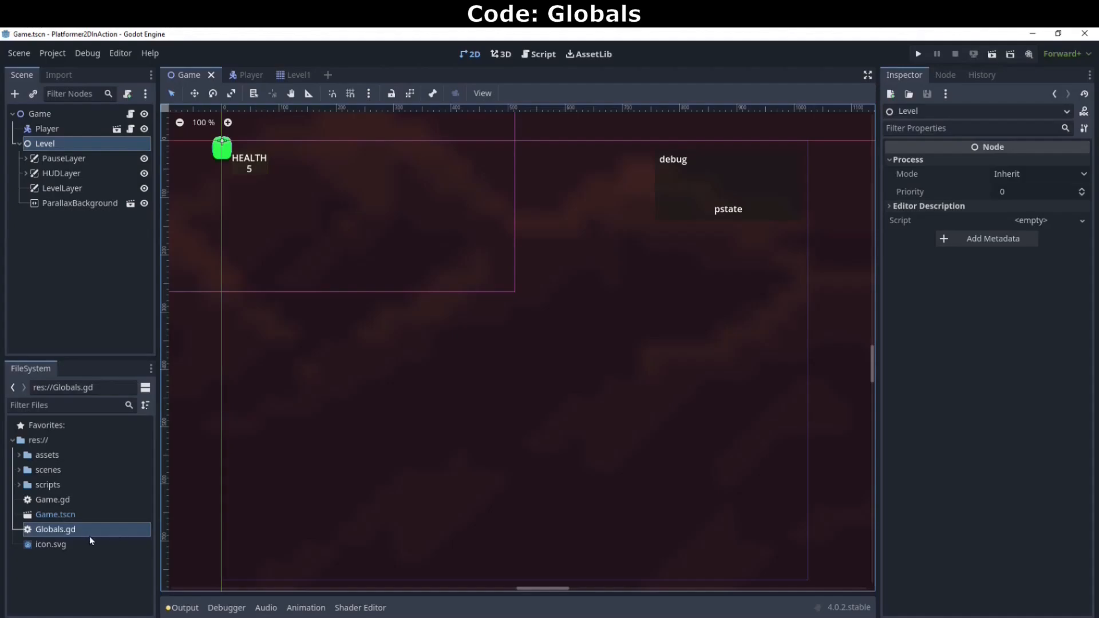
Open Globals.gd and examine its variables, from gameInst and the pause, HUD and debug instances to levelInst and GamePaused
{"action": "double_click", "coordinate": [60, 530]}
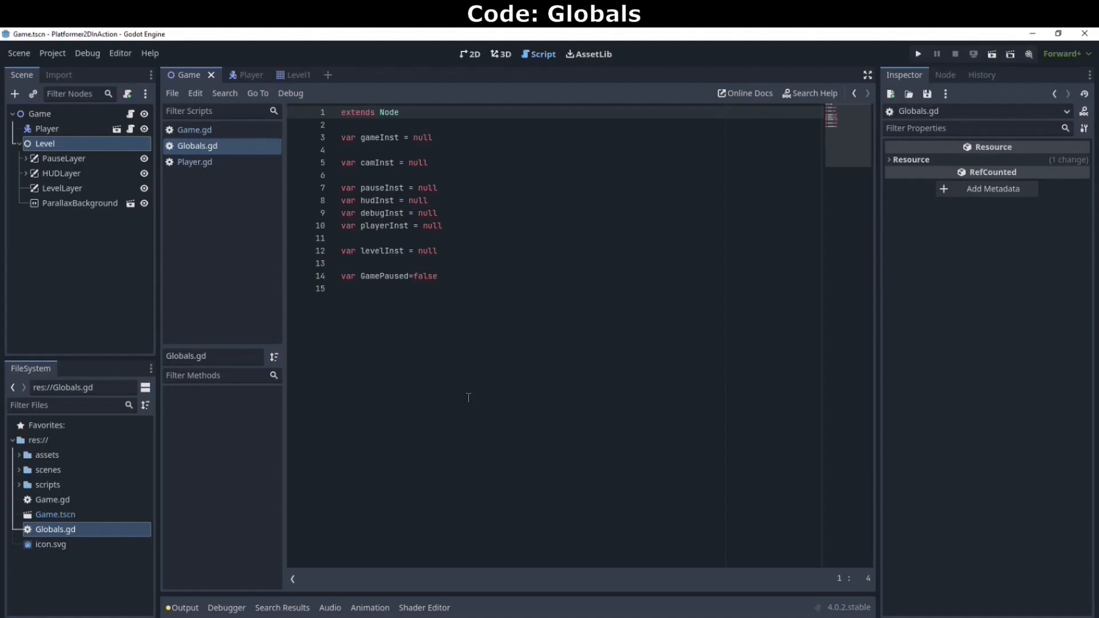
{"action": "left_click", "coordinate": [495, 133]}
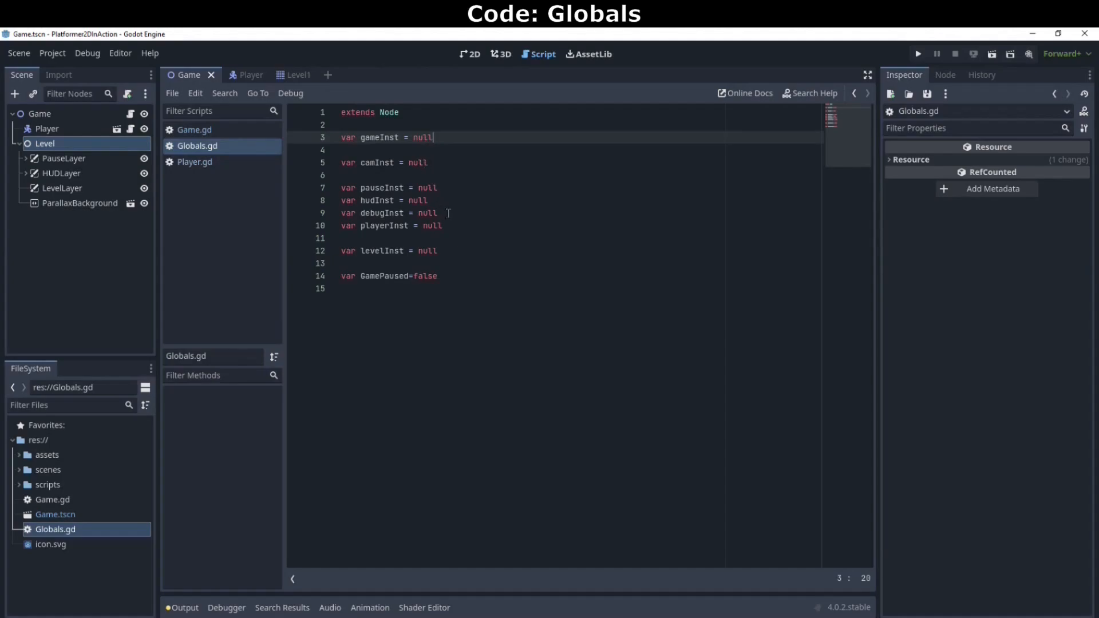
{"action": "left_click_drag", "start_coordinate": [445, 213], "coordinate": [332, 193]}
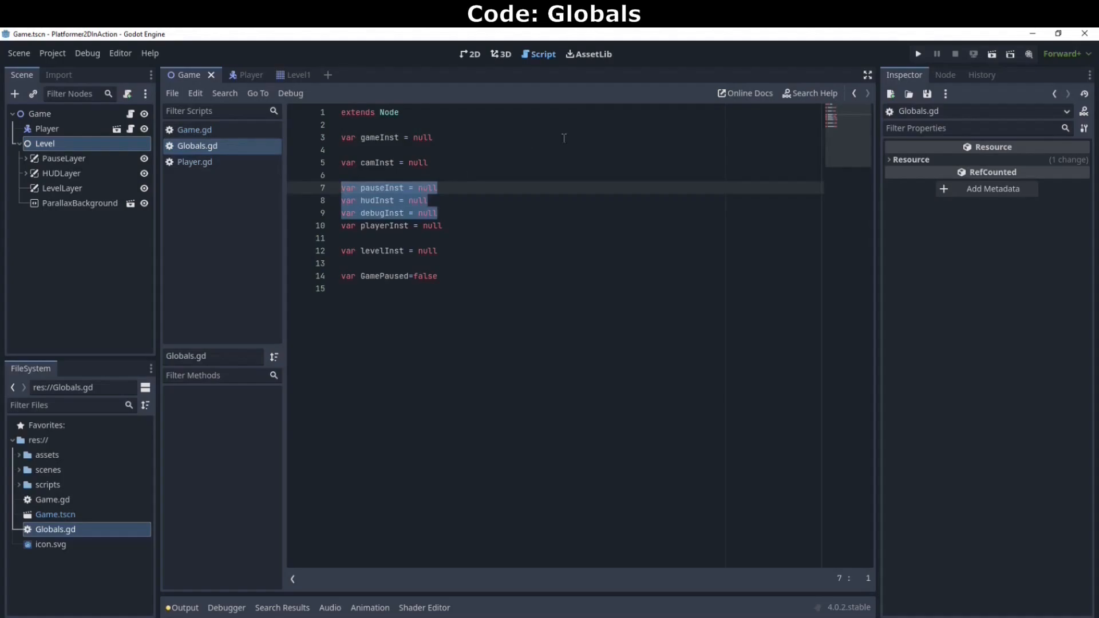
{"action": "left_click", "coordinate": [530, 152]}
{"action": "left_click", "coordinate": [458, 249]}
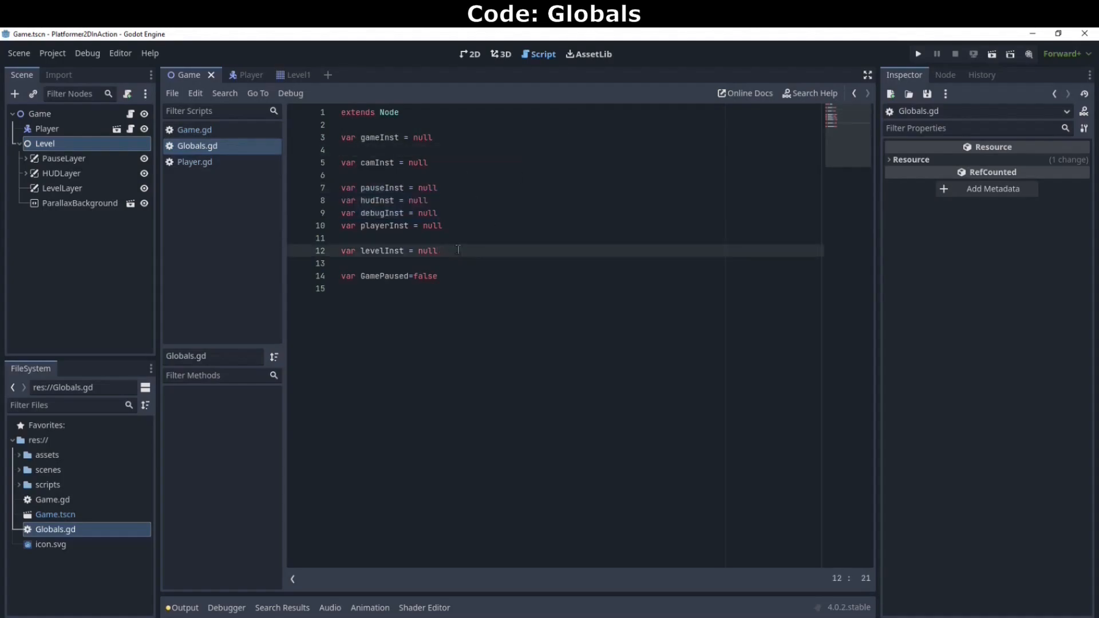
{"action": "left_click", "coordinate": [466, 276]}
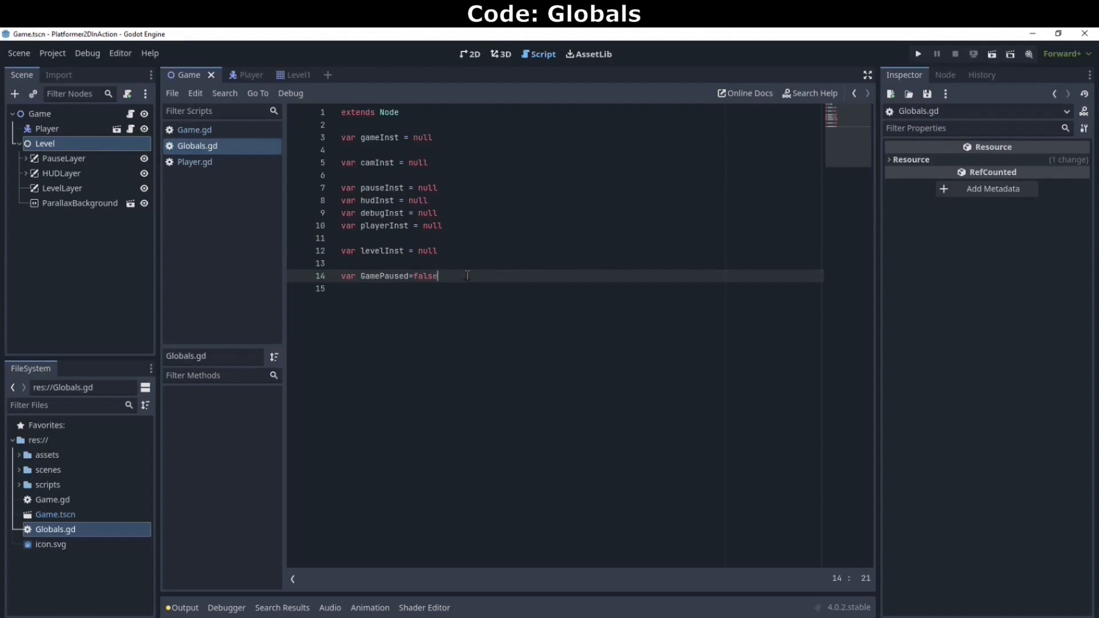
{"action": "left_click", "coordinate": [454, 300]}
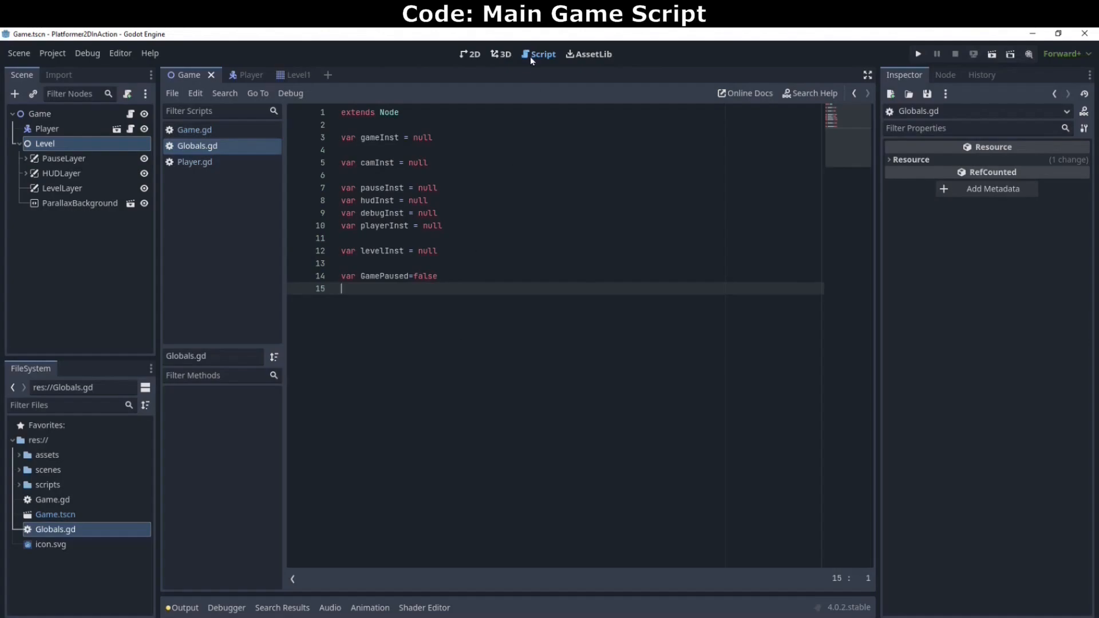
Open the Game node's script and examine its variables, highlighting preload and Level1 in the SceneLevel declaration
{"action": "left_click", "coordinate": [130, 117]}
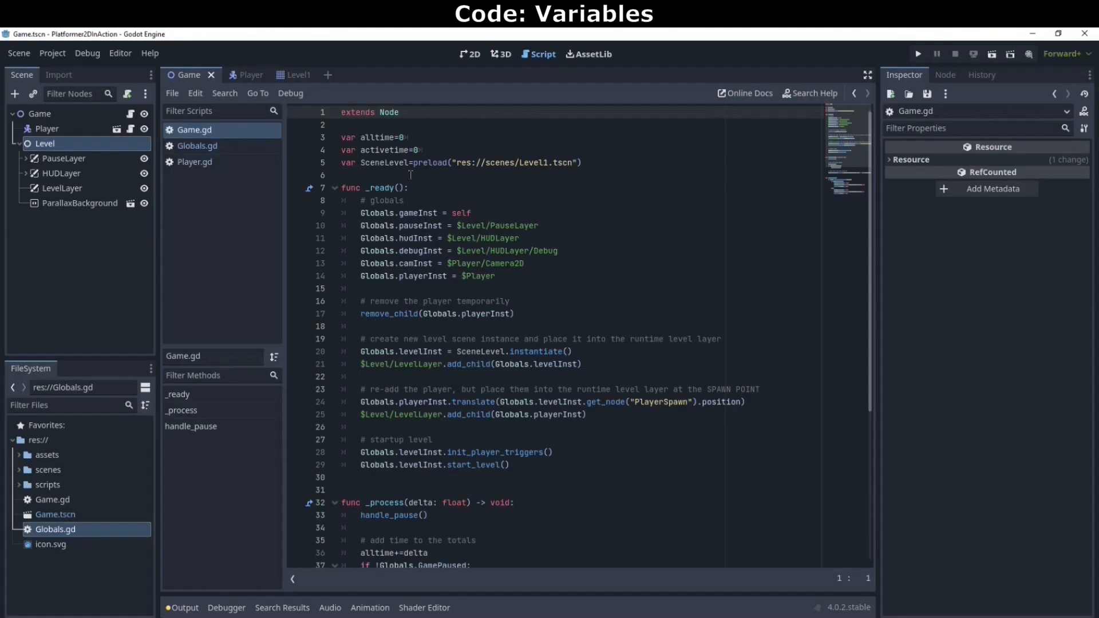
{"action": "double_click", "coordinate": [429, 171]}
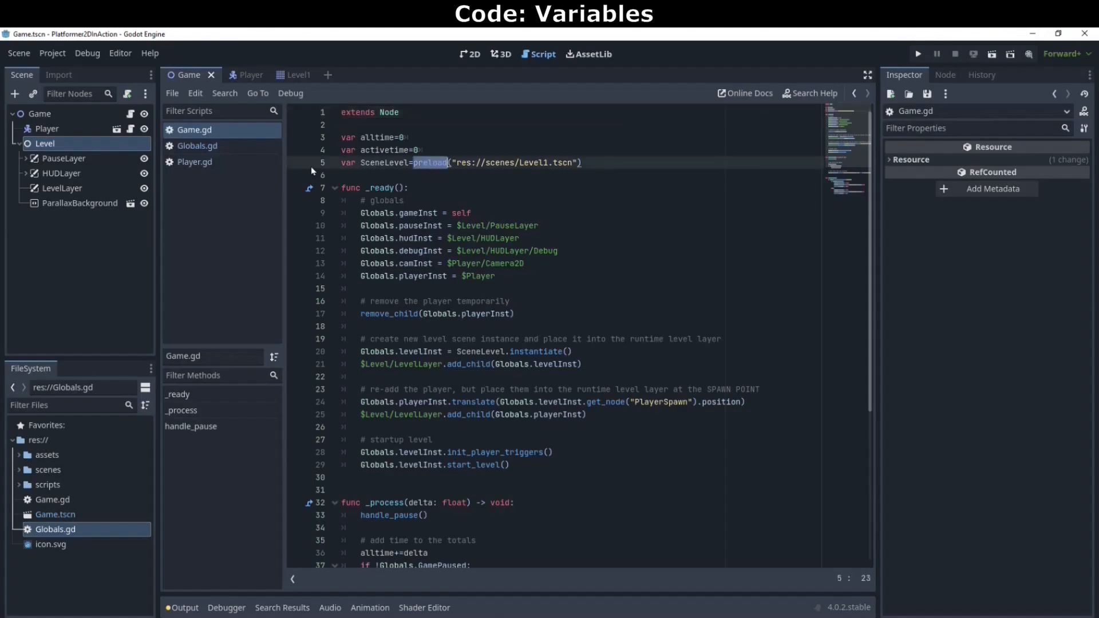
{"action": "left_click", "coordinate": [429, 163]}
{"action": "double_click", "coordinate": [530, 163]}
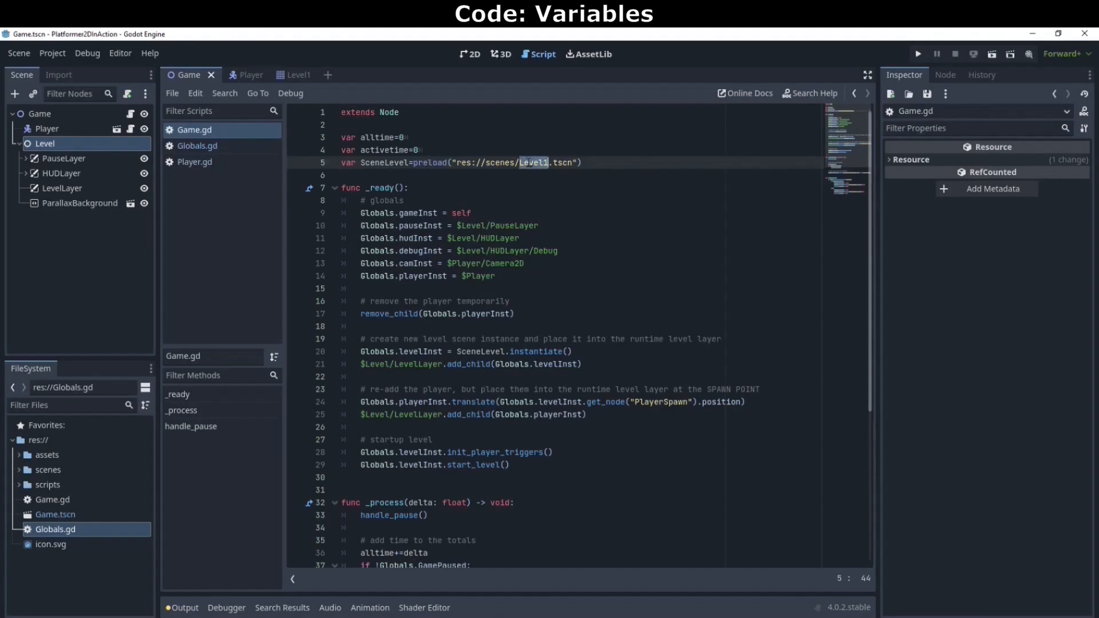
{"action": "left_click", "coordinate": [530, 163]}
Examine the _ready function in Game.gd, highlighting the level instancing, player re-adding, init_player_triggers and start_level code
{"action": "scroll", "coordinate": [530, 162], "scroll_direction": "down", "scroll_amount": 1}
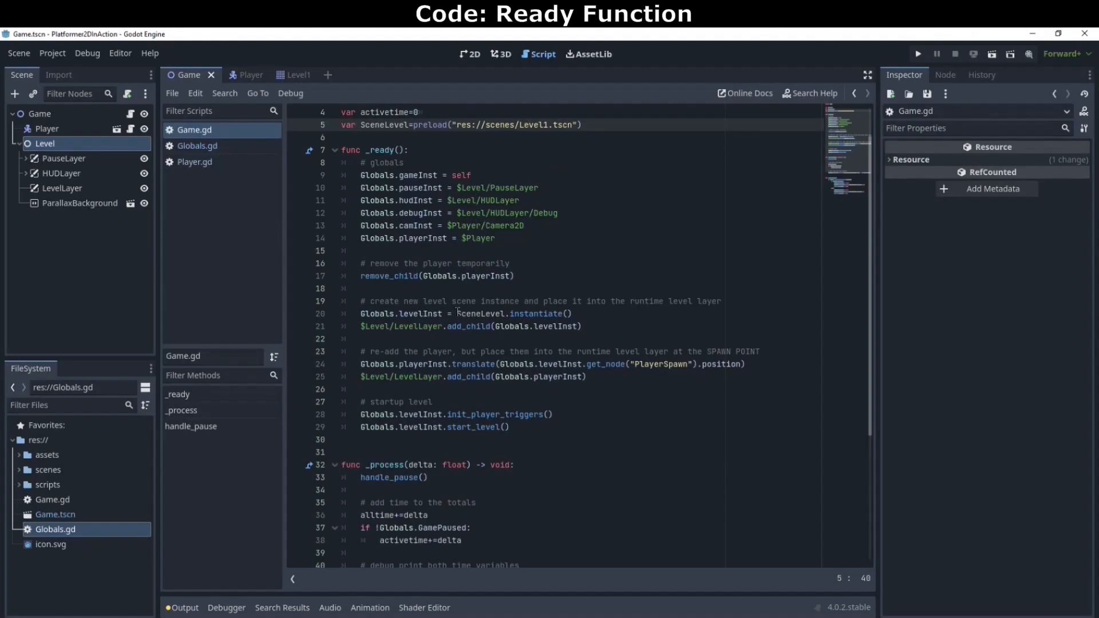
{"action": "left_click_drag", "start_coordinate": [456, 314], "coordinate": [563, 314]}
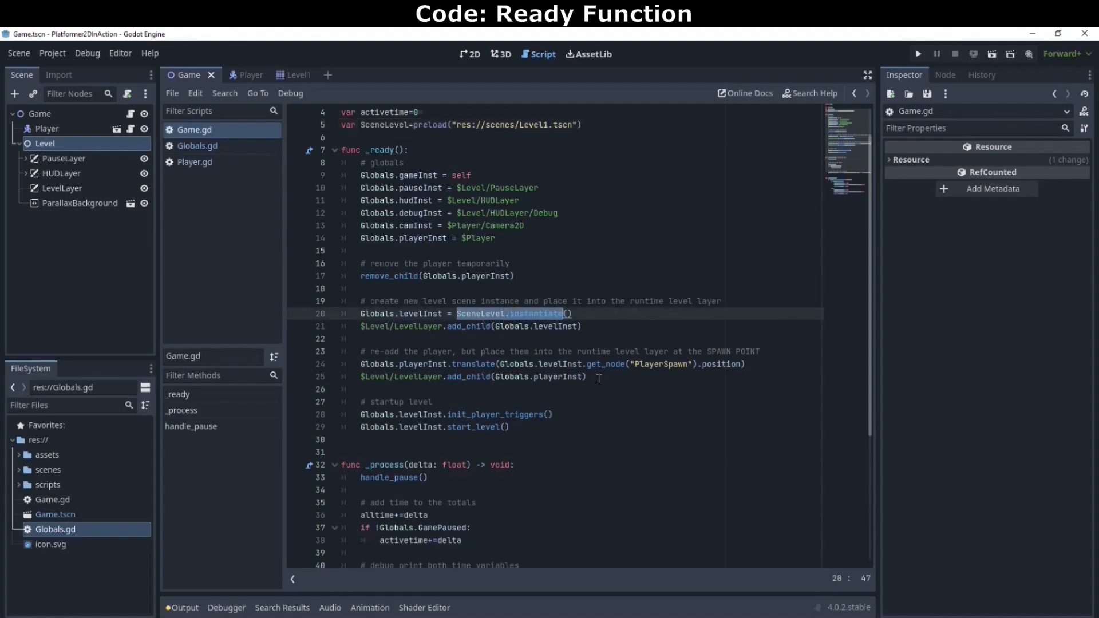
{"action": "left_click_drag", "start_coordinate": [590, 377], "coordinate": [305, 305]}
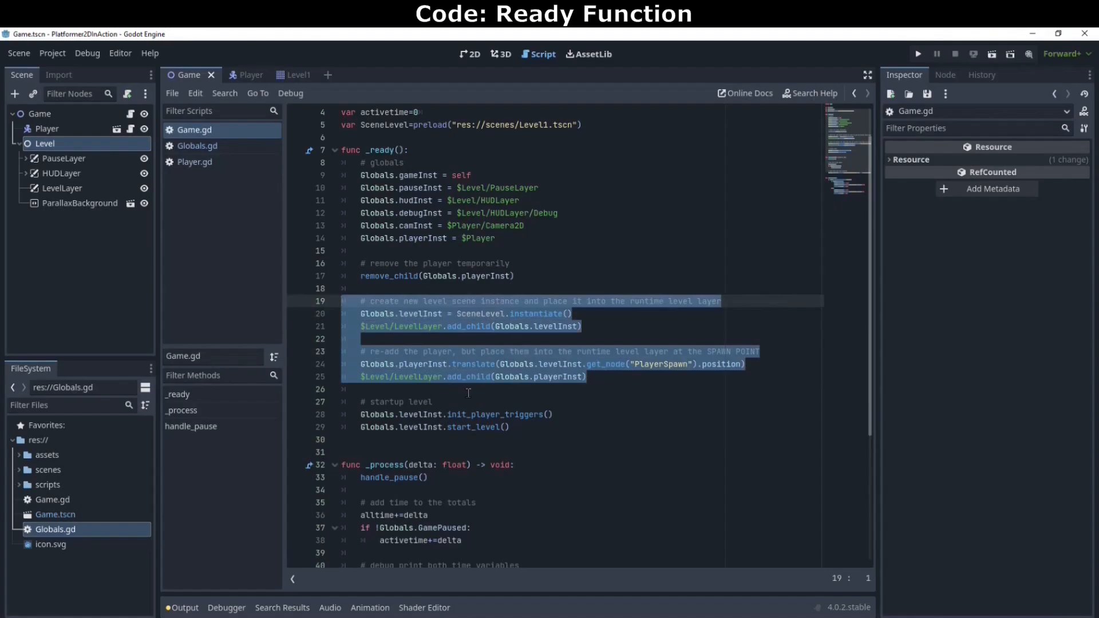
{"action": "left_click", "coordinate": [538, 389]}
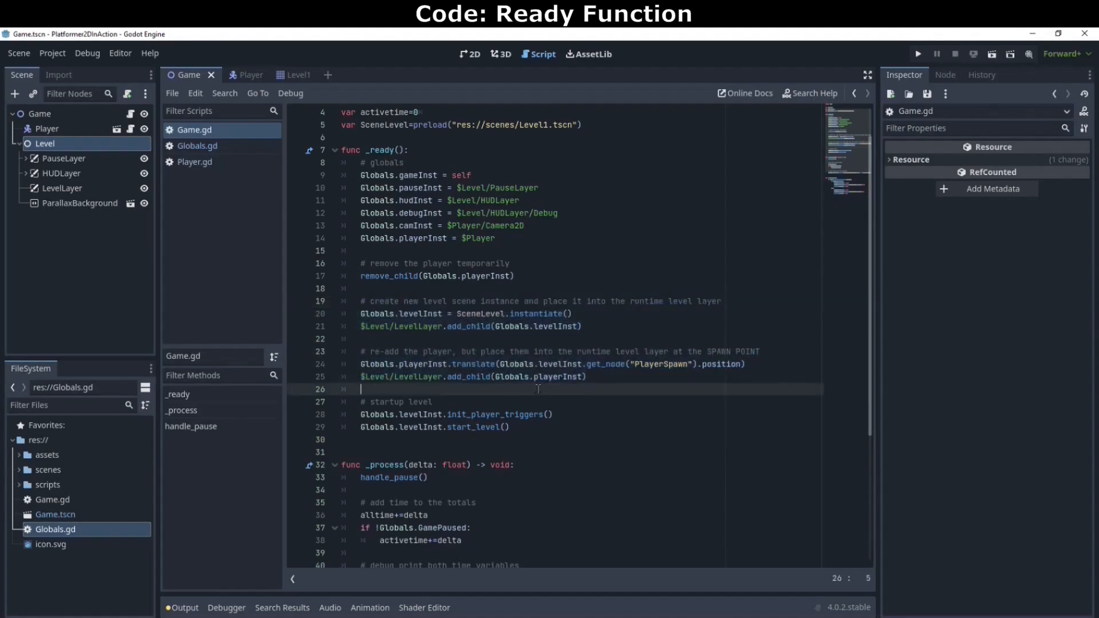
{"action": "double_click", "coordinate": [468, 414]}
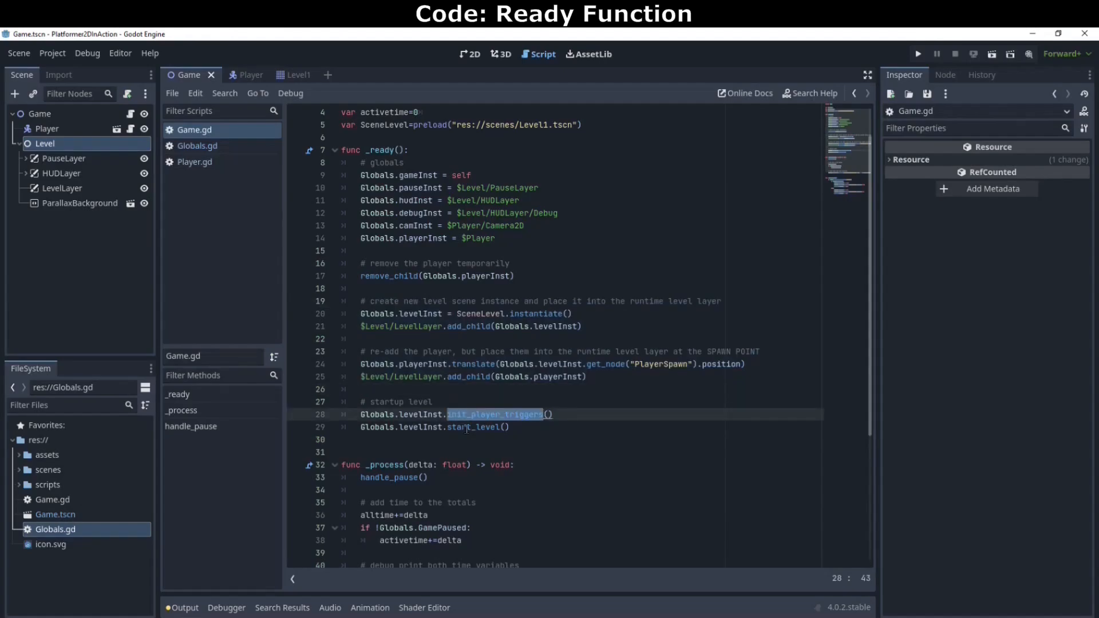
{"action": "double_click", "coordinate": [466, 428]}
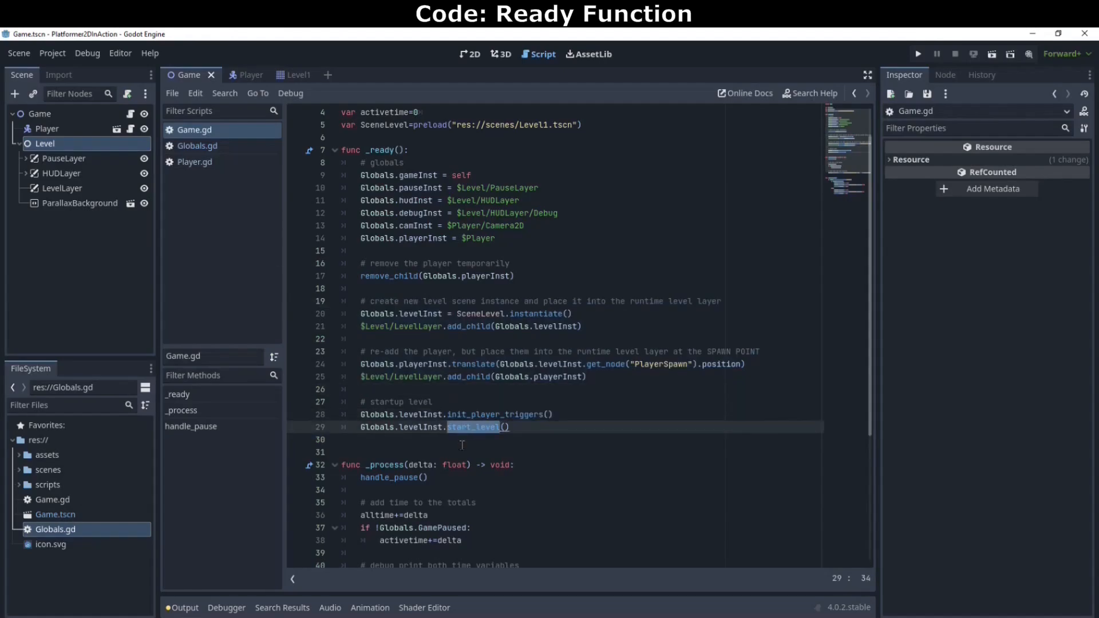
{"action": "left_click", "coordinate": [462, 444]}
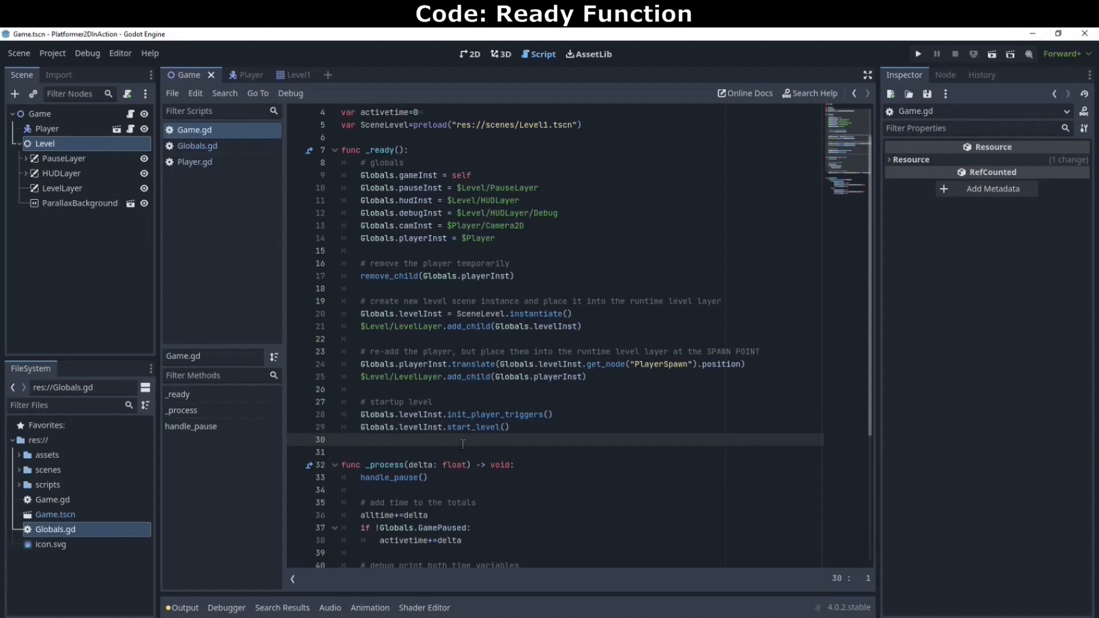
Examine the _process function in Game.gd, covering the handle_pause call, the alltime and activetime totals and the debug text line
{"action": "scroll", "coordinate": [462, 444], "scroll_direction": "down", "scroll_amount": 5}
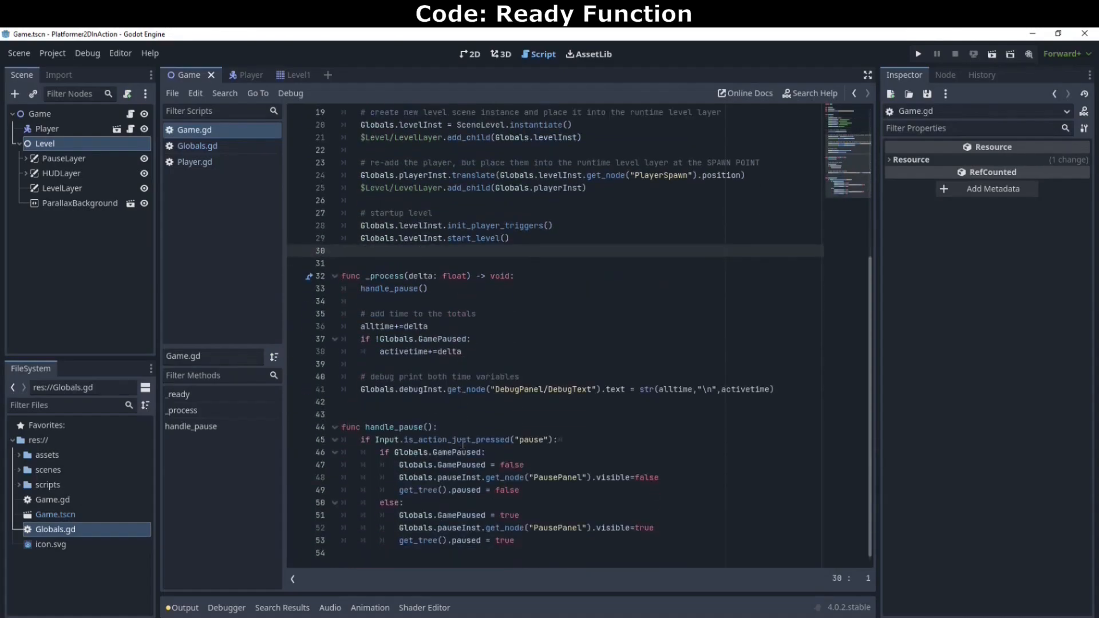
{"action": "left_click", "coordinate": [522, 276]}
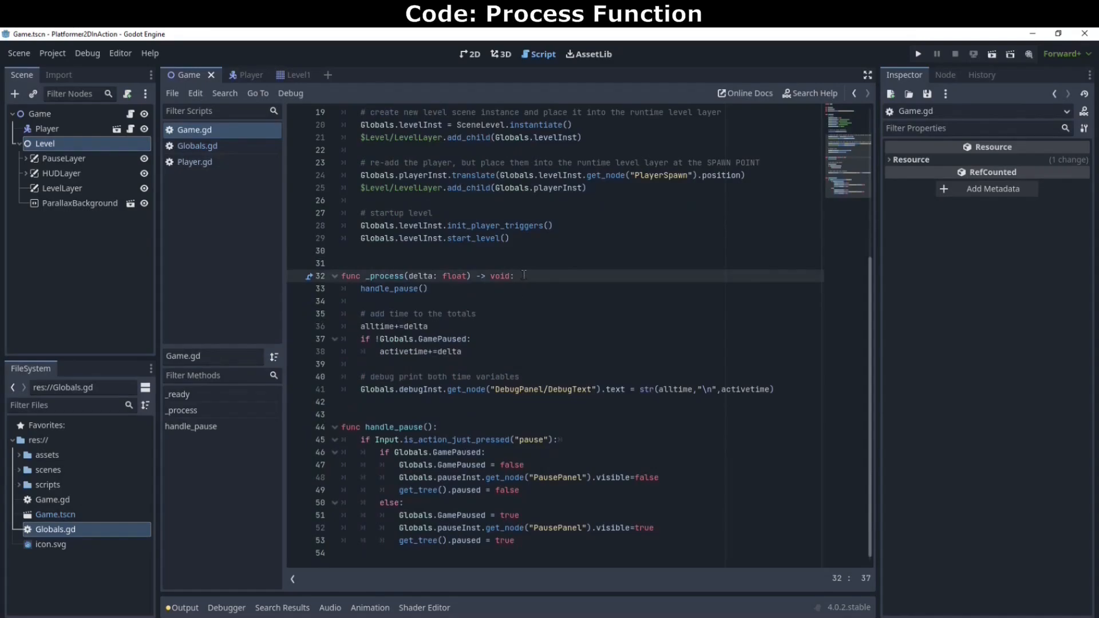
{"action": "left_click", "coordinate": [474, 324]}
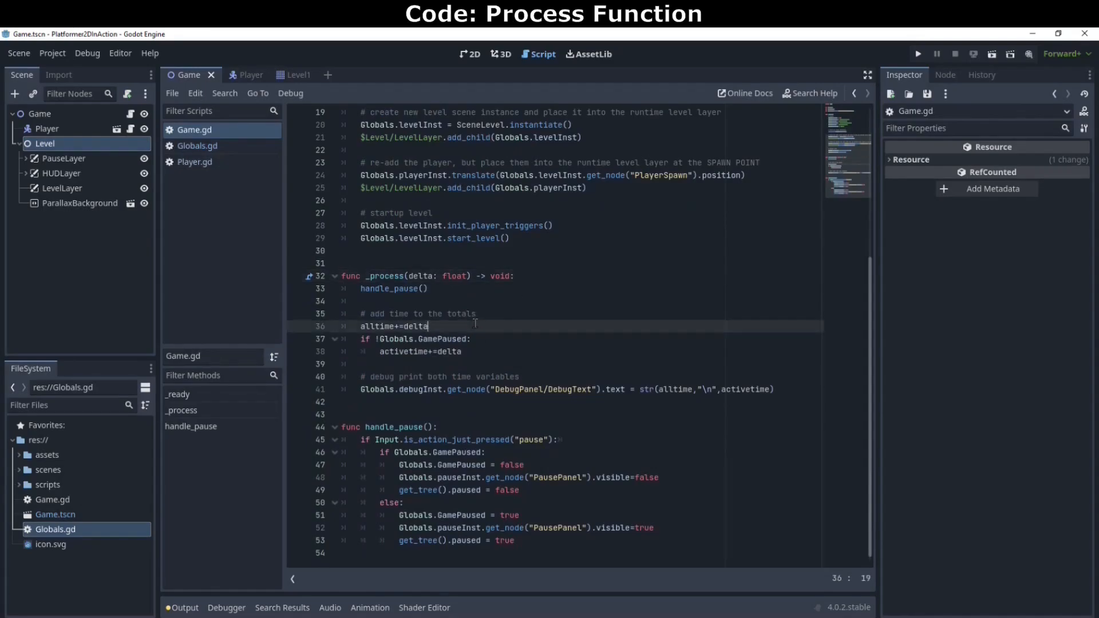
{"action": "left_click", "coordinate": [679, 391]}
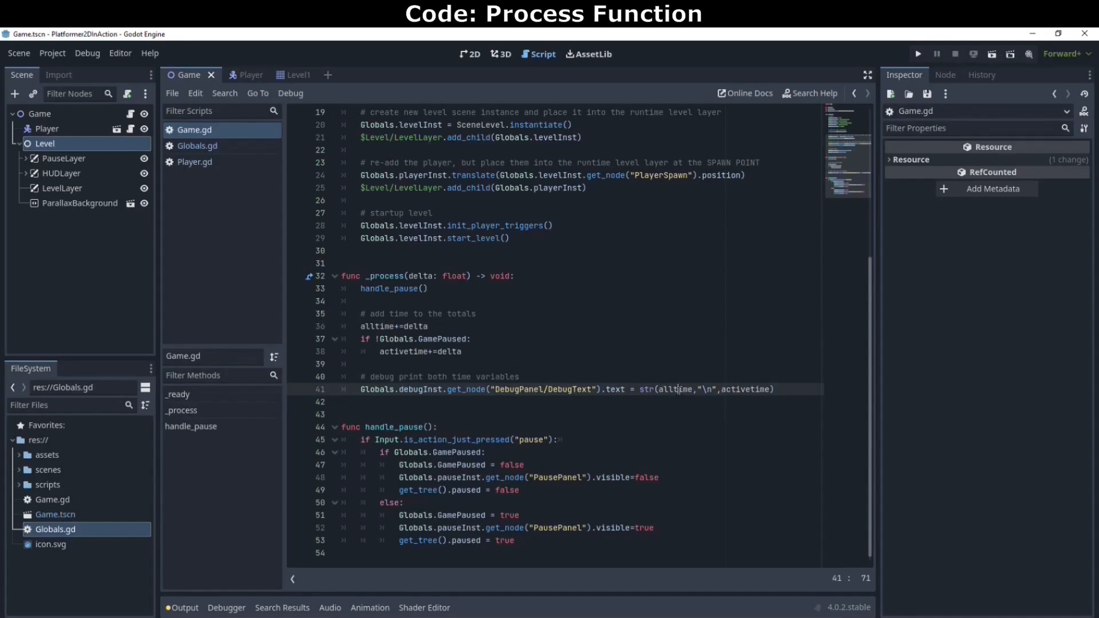
{"action": "left_click", "coordinate": [473, 290]}
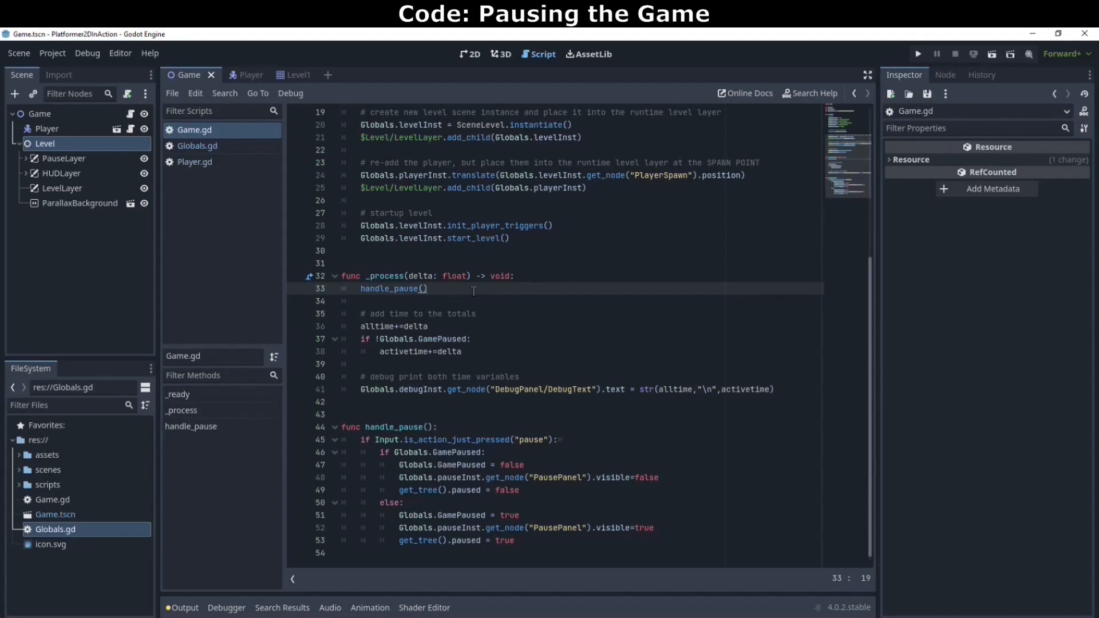
{"action": "left_click", "coordinate": [455, 342]}
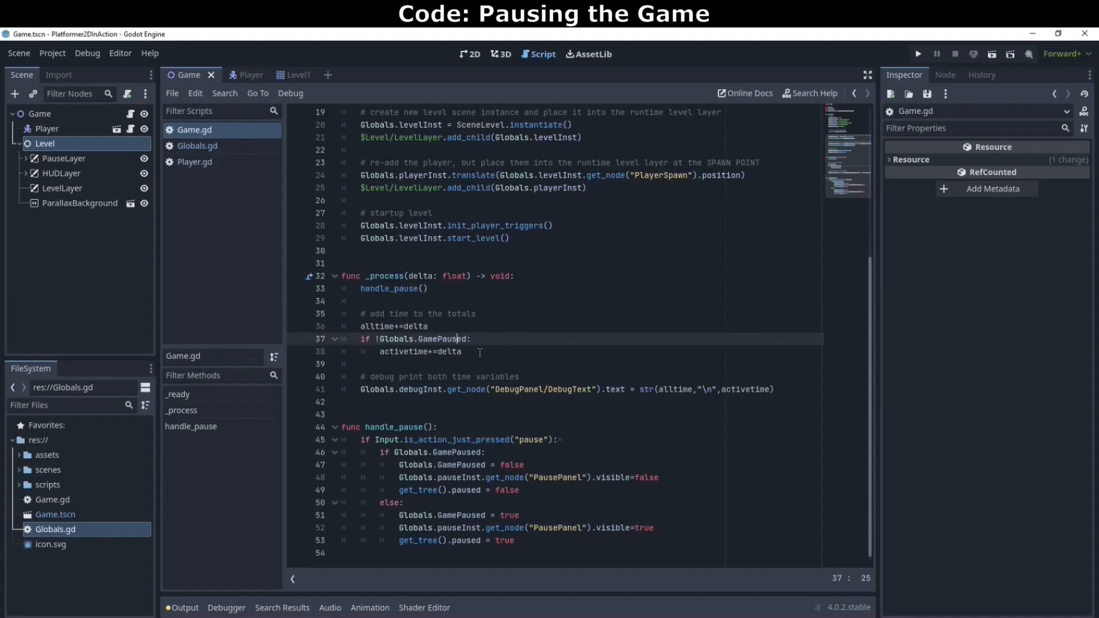
{"action": "left_click", "coordinate": [460, 286]}
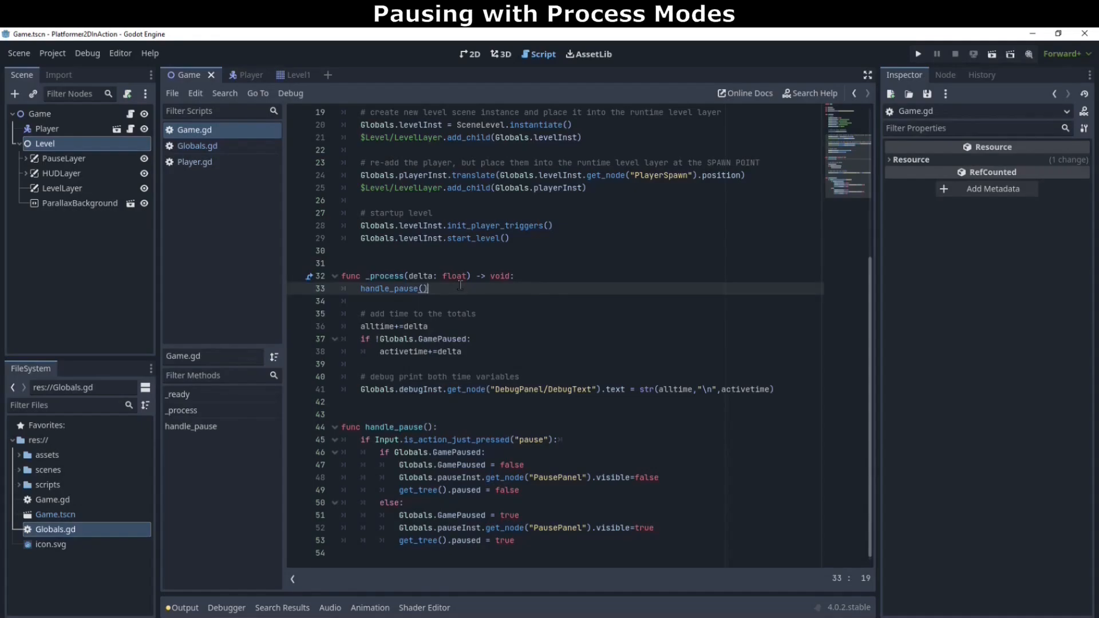
Inspect the process mode of the Game node, including its available options, and that of the Player node
{"action": "left_click", "coordinate": [54, 114]}
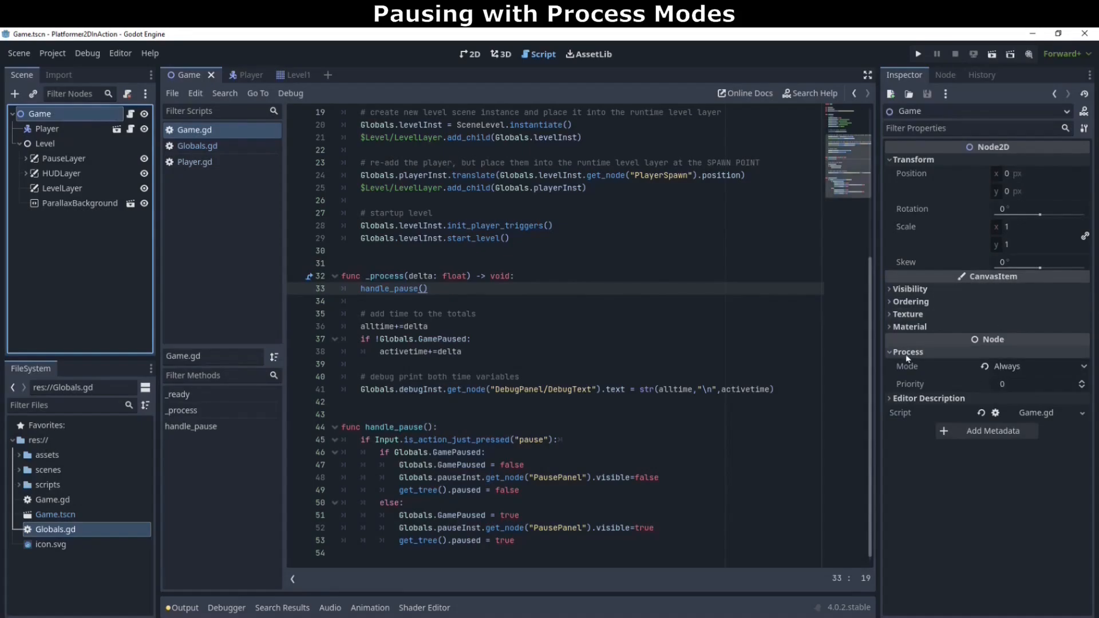
{"action": "left_click", "coordinate": [1064, 369]}
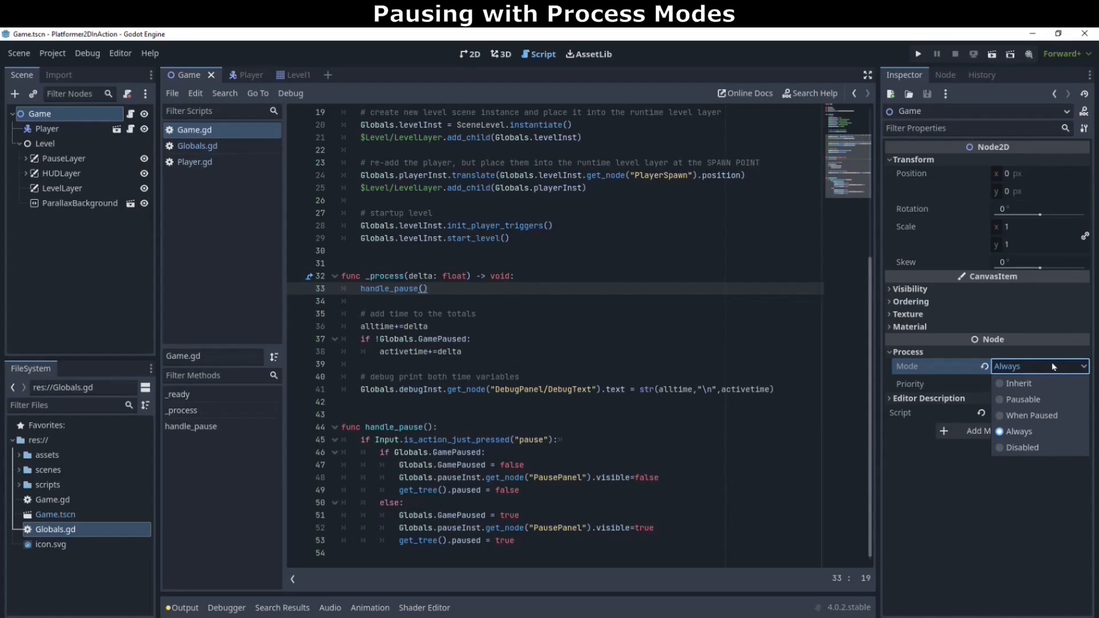
{"action": "left_click", "coordinate": [1052, 367]}
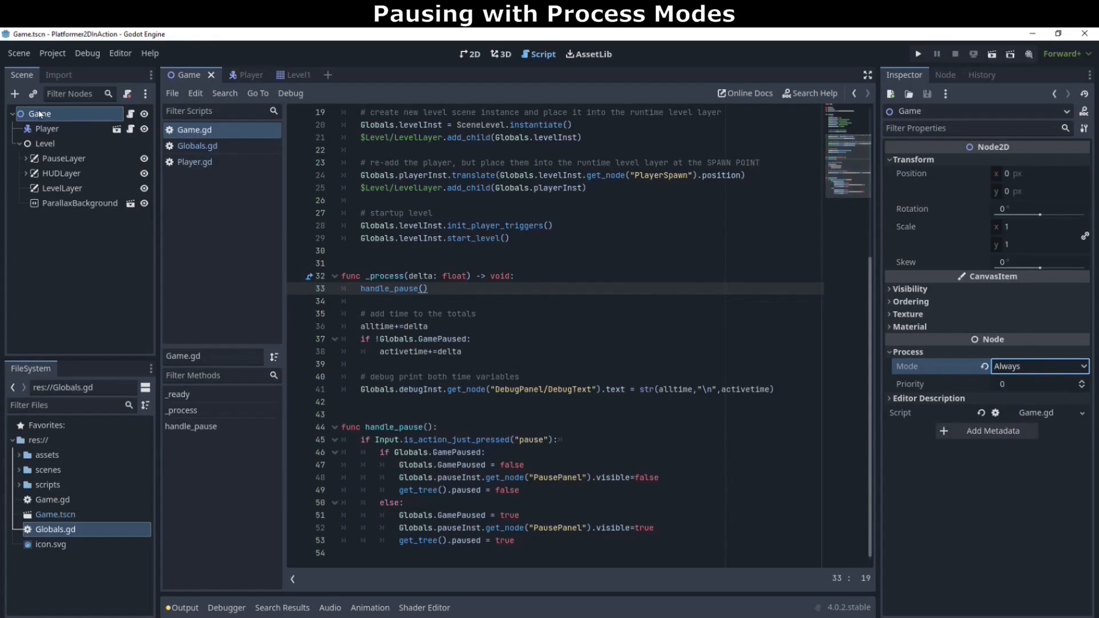
{"action": "left_click", "coordinate": [45, 129]}
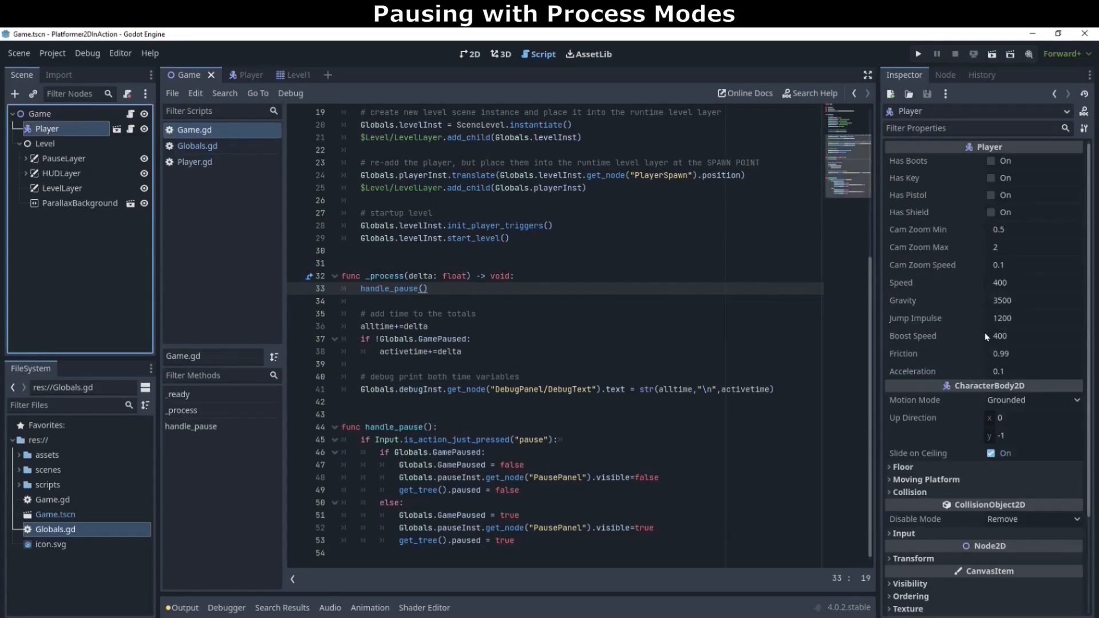
{"action": "scroll", "coordinate": [969, 403], "scroll_direction": "down", "scroll_amount": 5}
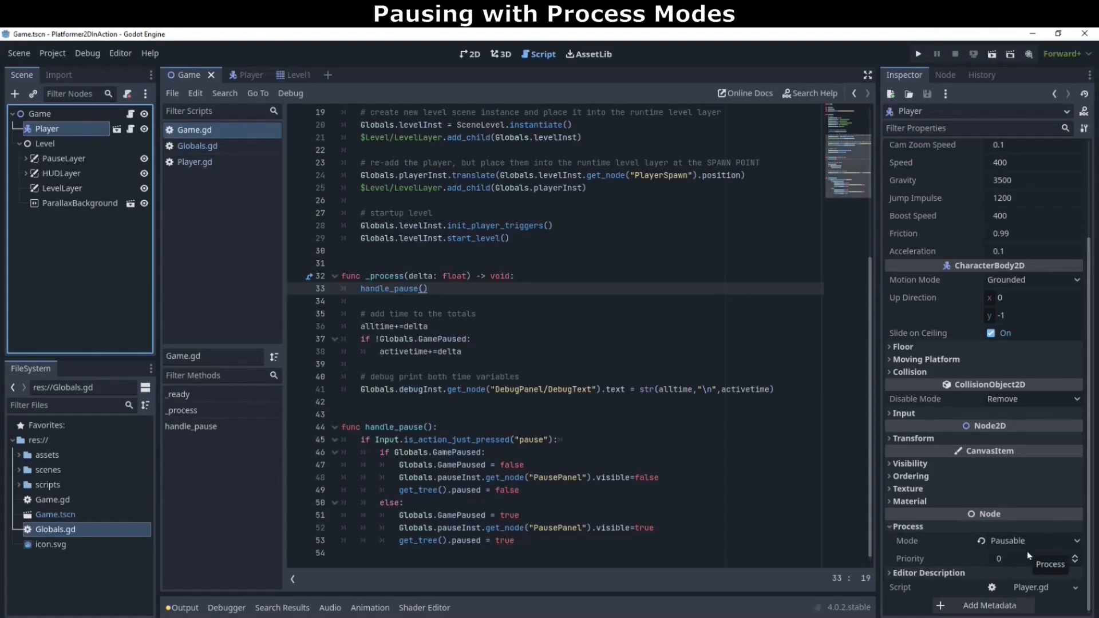
Inspect the process modes of Level, PauseLayer, HUDLayer, LevelLayer and ParallaxBackground, then reselect the Game node
{"action": "left_click", "coordinate": [59, 145]}
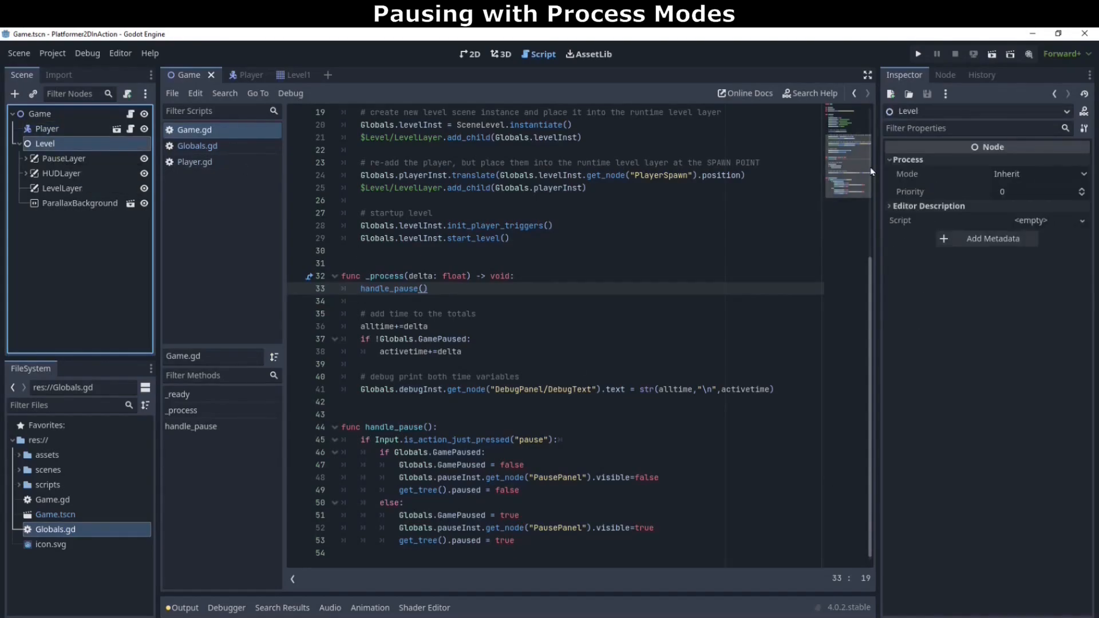
{"action": "left_click", "coordinate": [58, 159]}
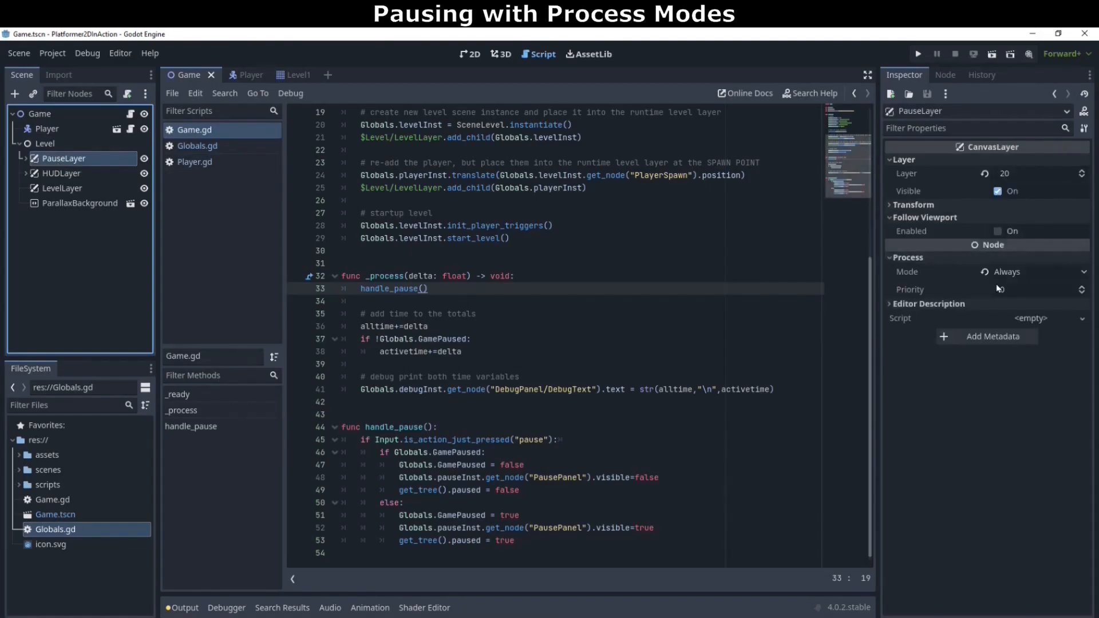
{"action": "left_click", "coordinate": [57, 173]}
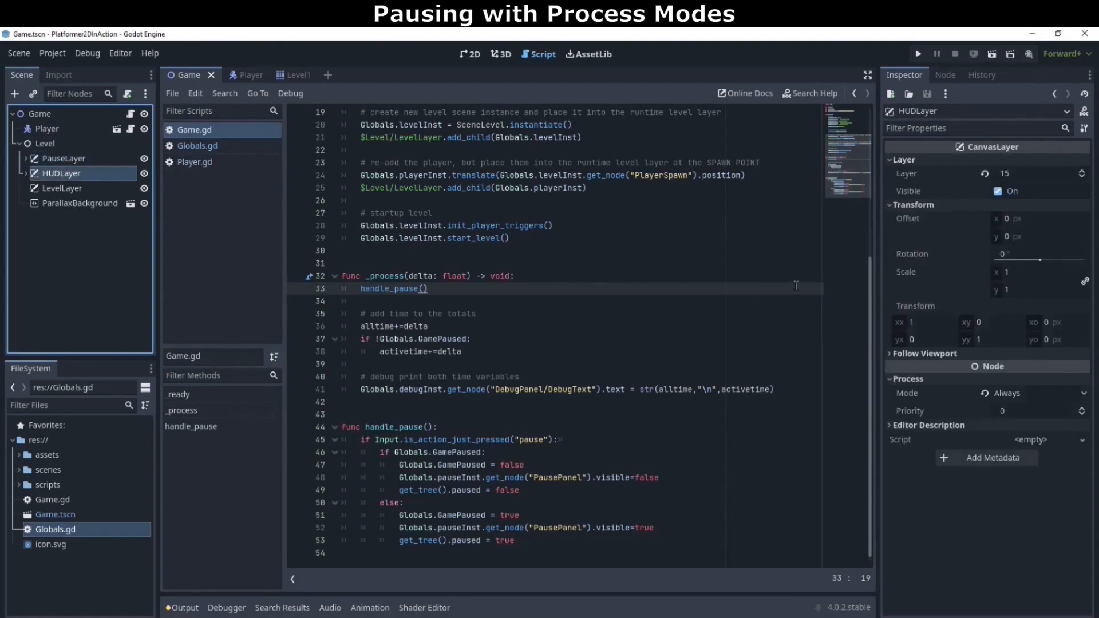
{"action": "left_click", "coordinate": [48, 188]}
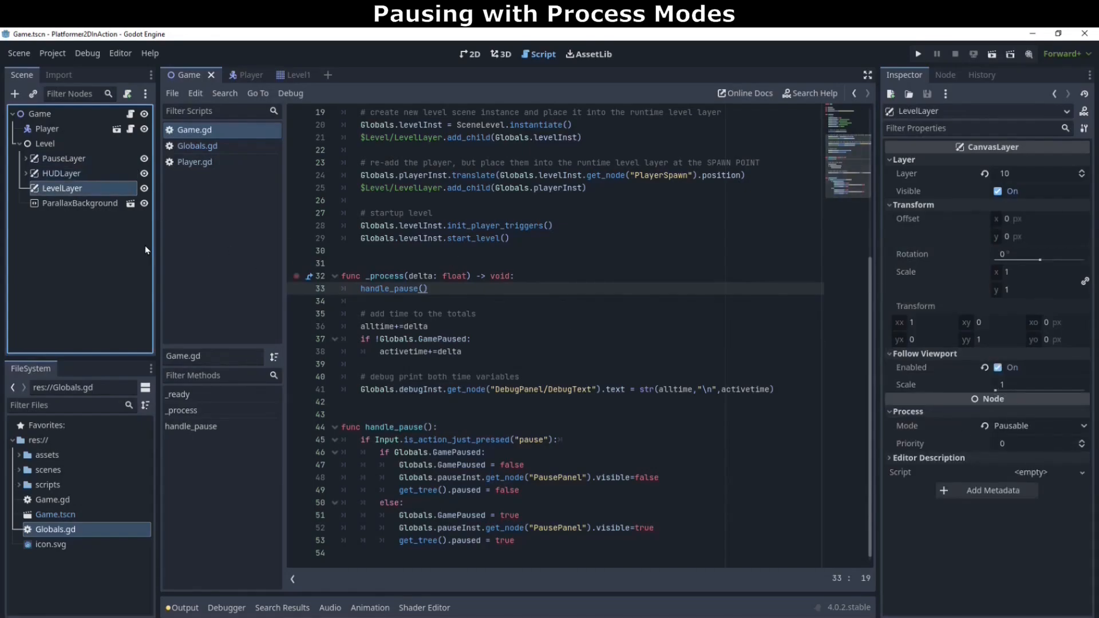
{"action": "left_click", "coordinate": [73, 204]}
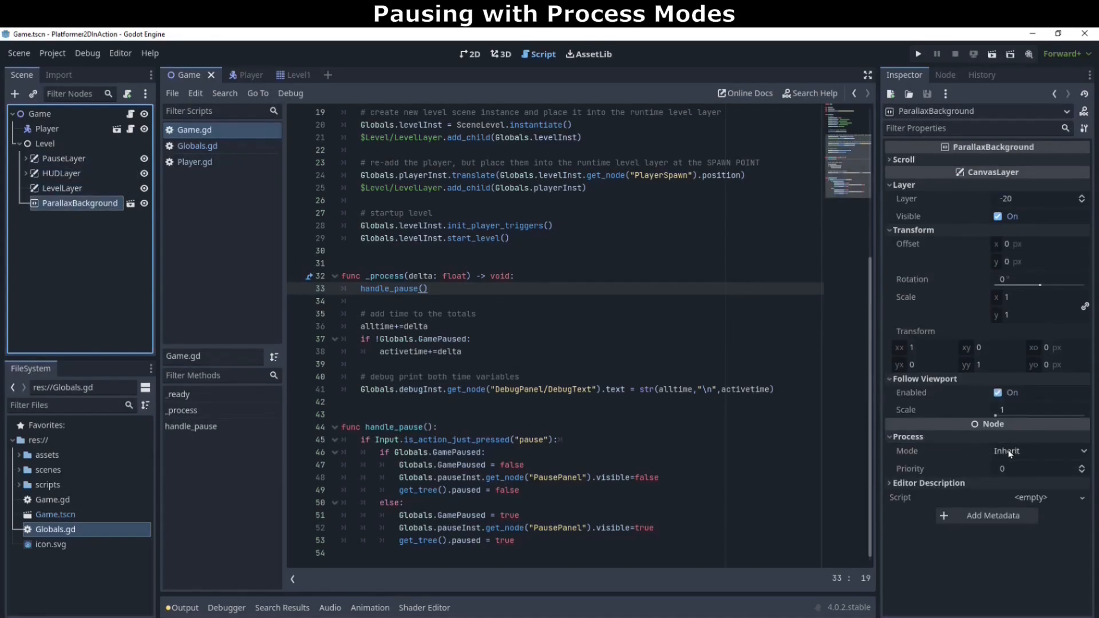
{"action": "left_click", "coordinate": [47, 146]}
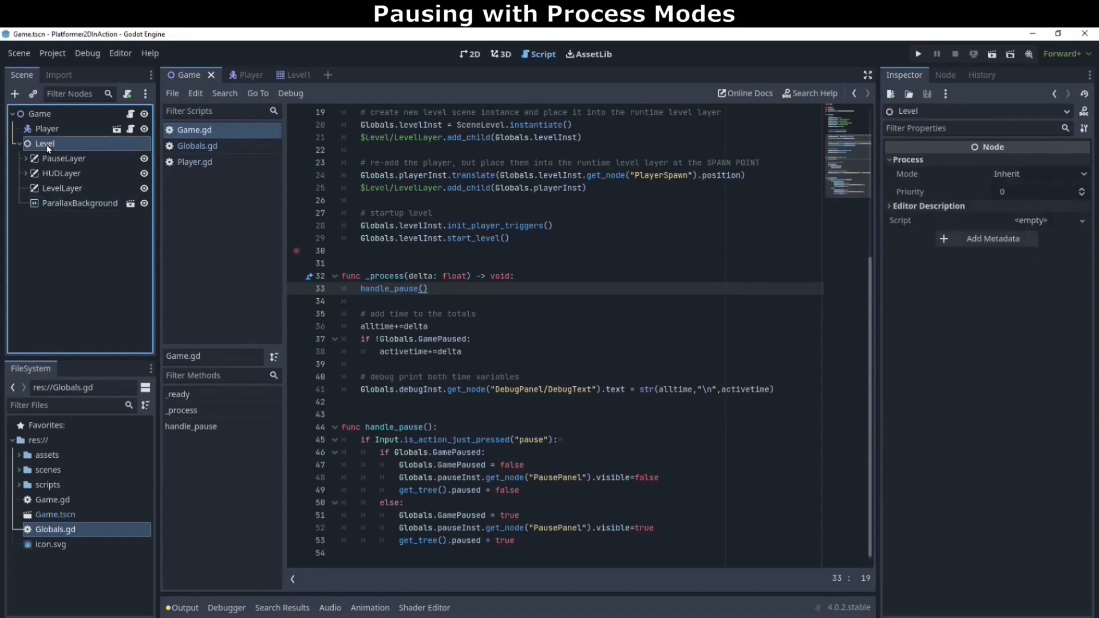
{"action": "left_click", "coordinate": [42, 116]}
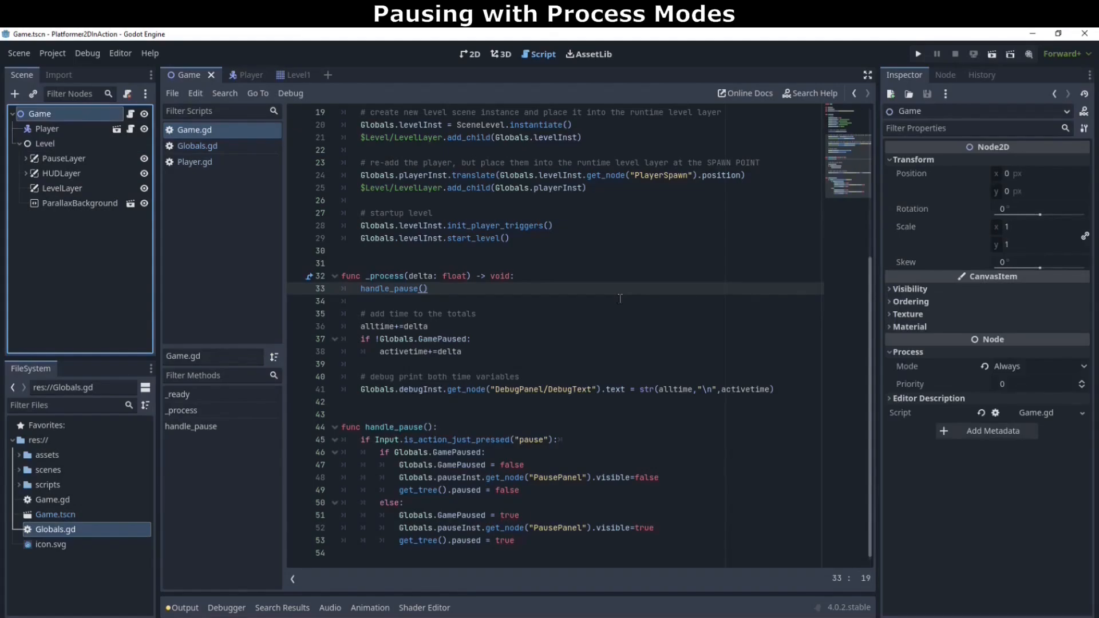
Examine both branches of the handle_pause function in Game.gd, highlighting get_tree().paused in the else branch
{"action": "left_click", "coordinate": [458, 428]}
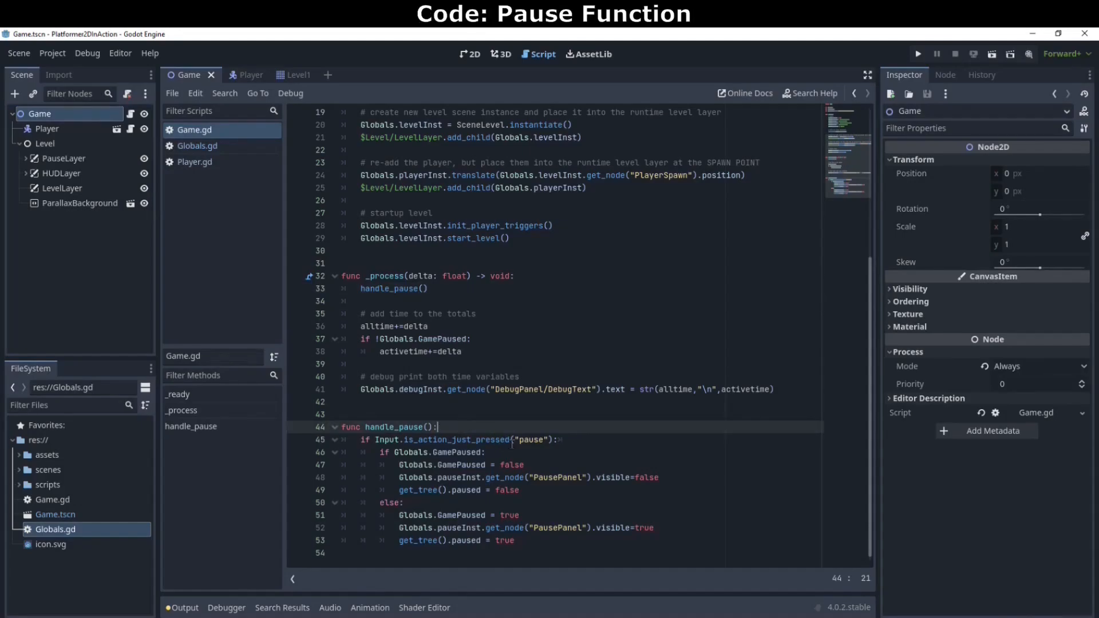
{"action": "left_click", "coordinate": [699, 465]}
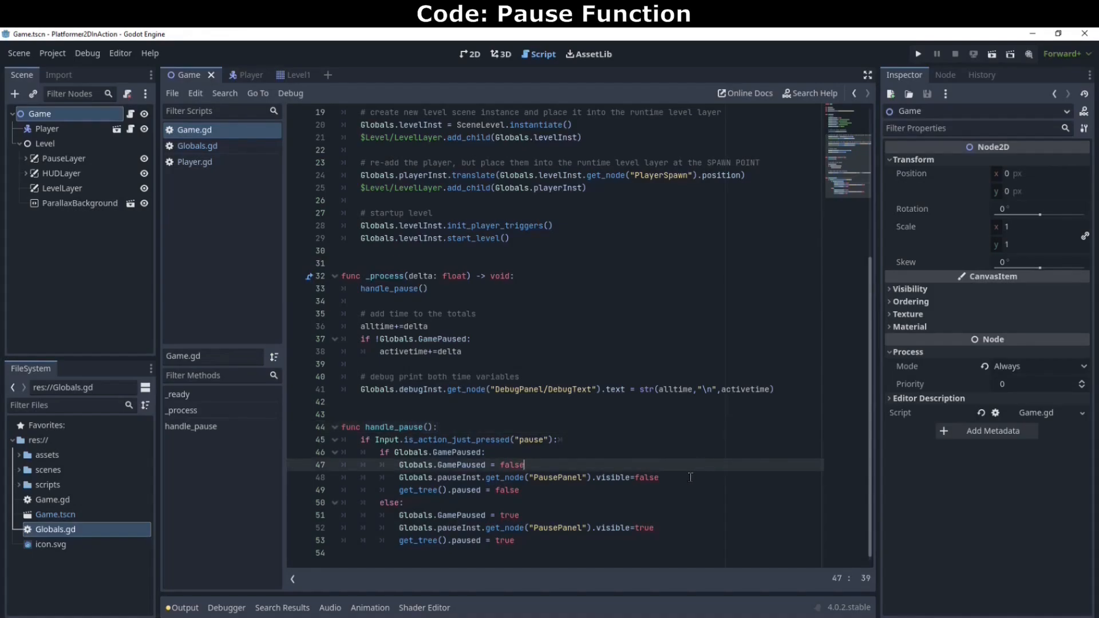
{"action": "left_click", "coordinate": [690, 477]}
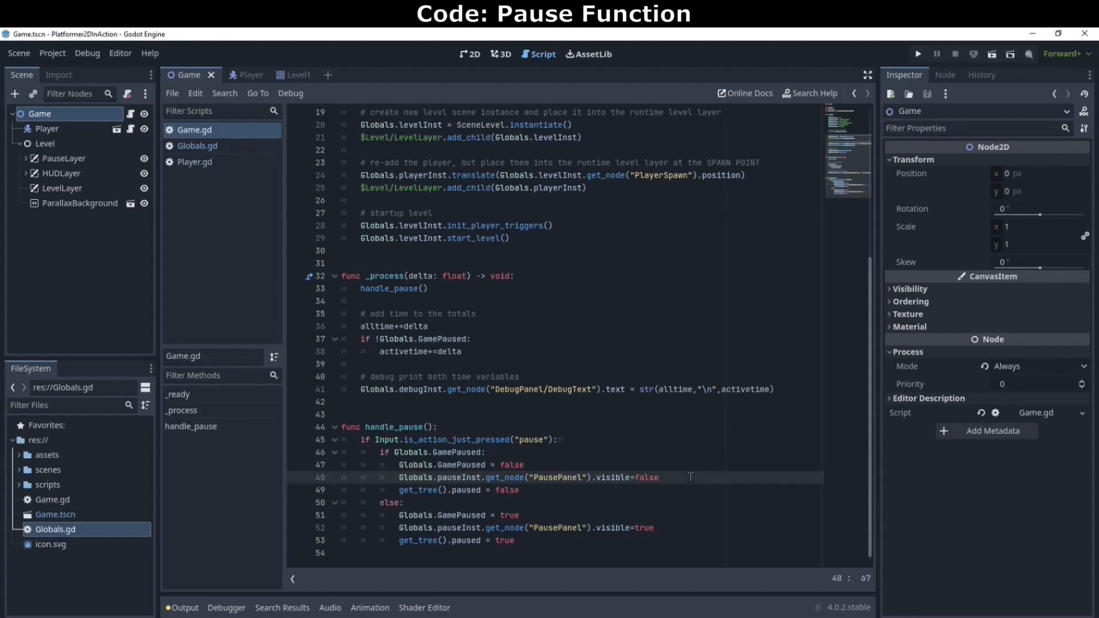
{"action": "left_click", "coordinate": [684, 489]}
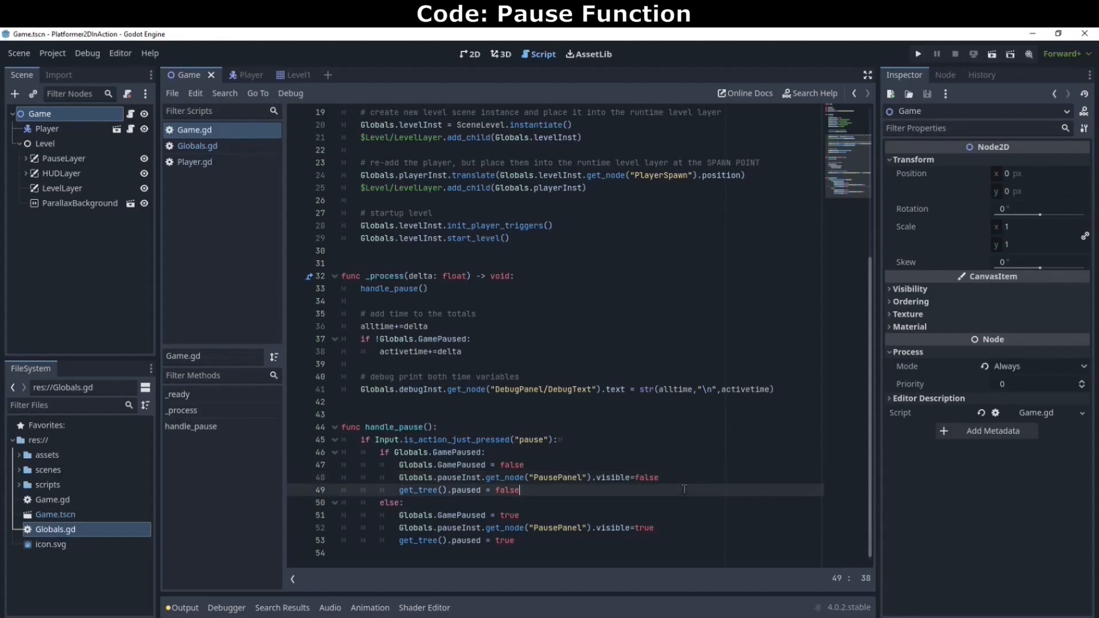
{"action": "left_click", "coordinate": [515, 540]}
{"action": "left_click_drag", "start_coordinate": [481, 540], "coordinate": [400, 540]}
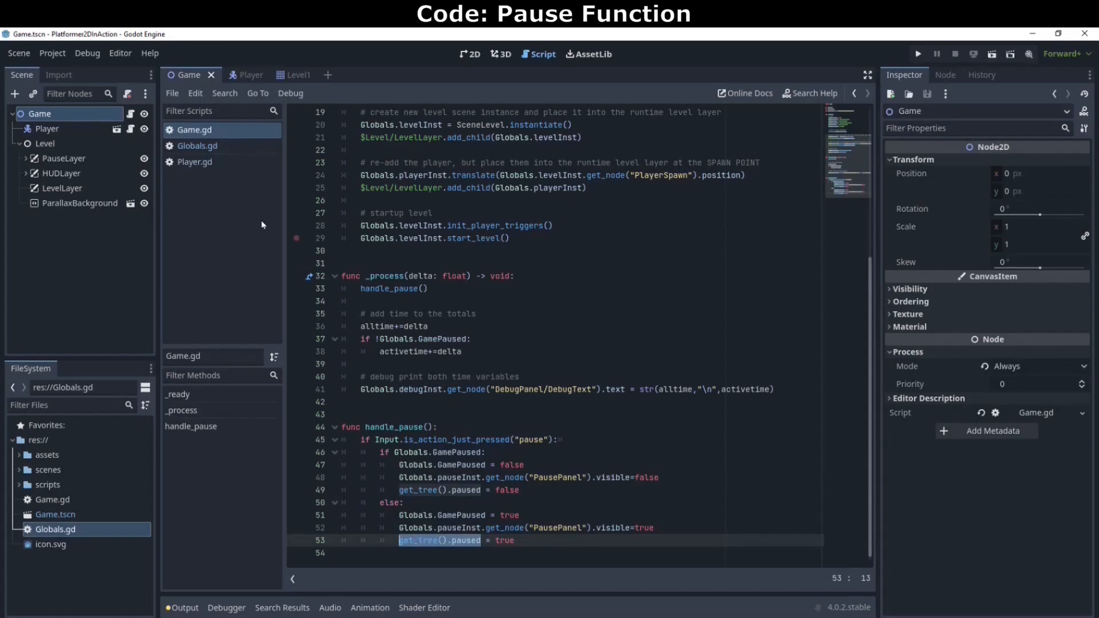
Select the Player node in the Game scene to show its properties
{"action": "left_click", "coordinate": [40, 114]}
{"action": "left_click", "coordinate": [44, 129]}
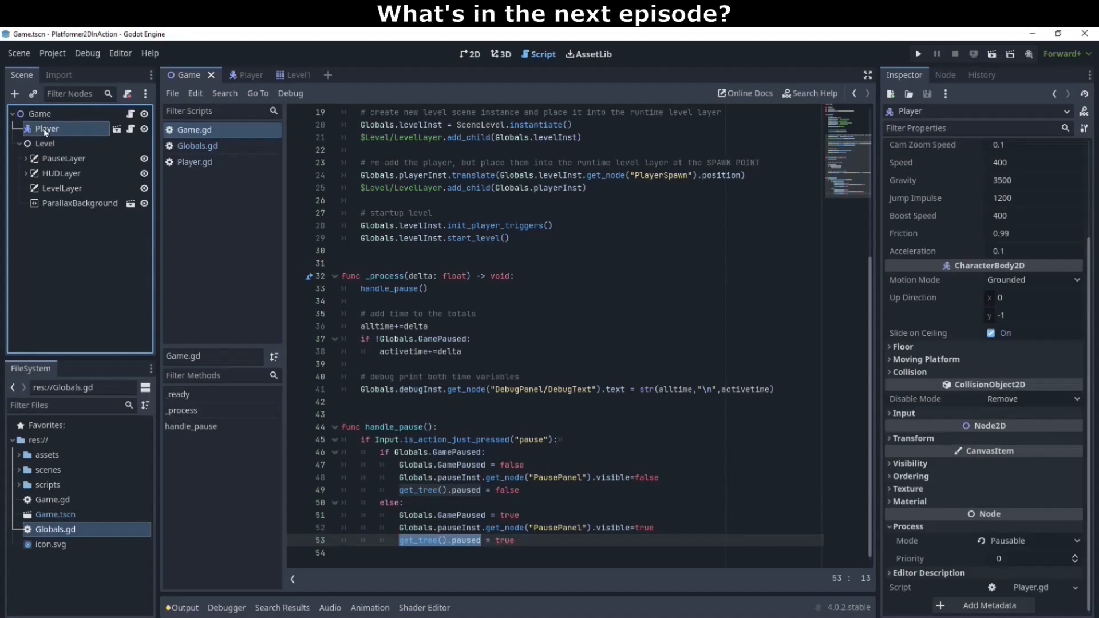
Select the Level node, look over the Player and Level1 scenes in the 2D view, and return to the Game scene
{"action": "left_click", "coordinate": [46, 143]}
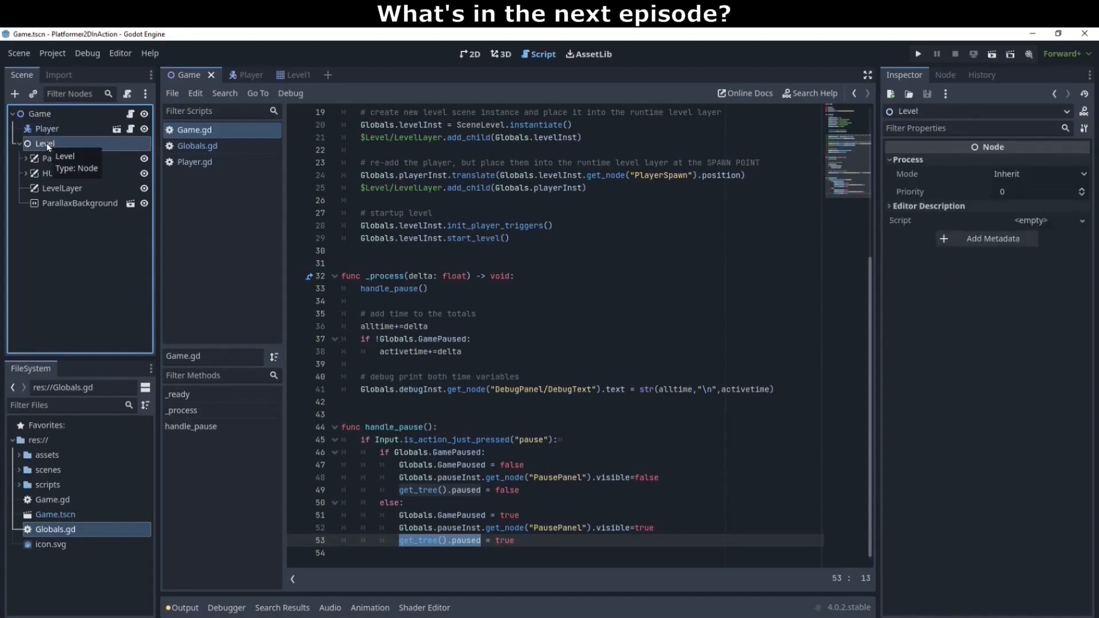
{"action": "left_click", "coordinate": [250, 74]}
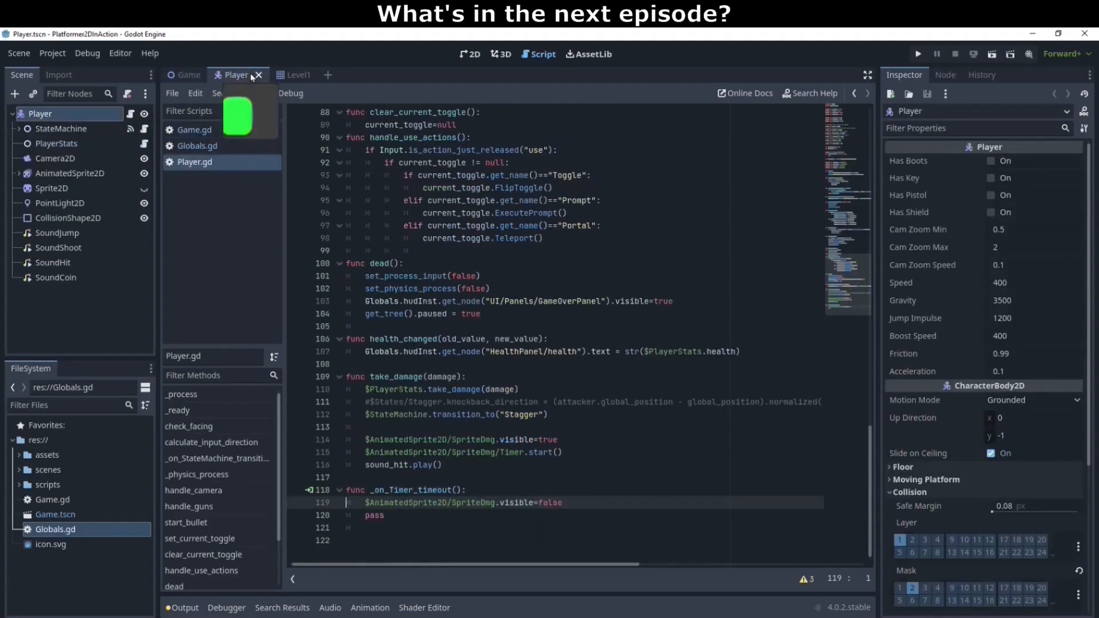
{"action": "left_click", "coordinate": [469, 54]}
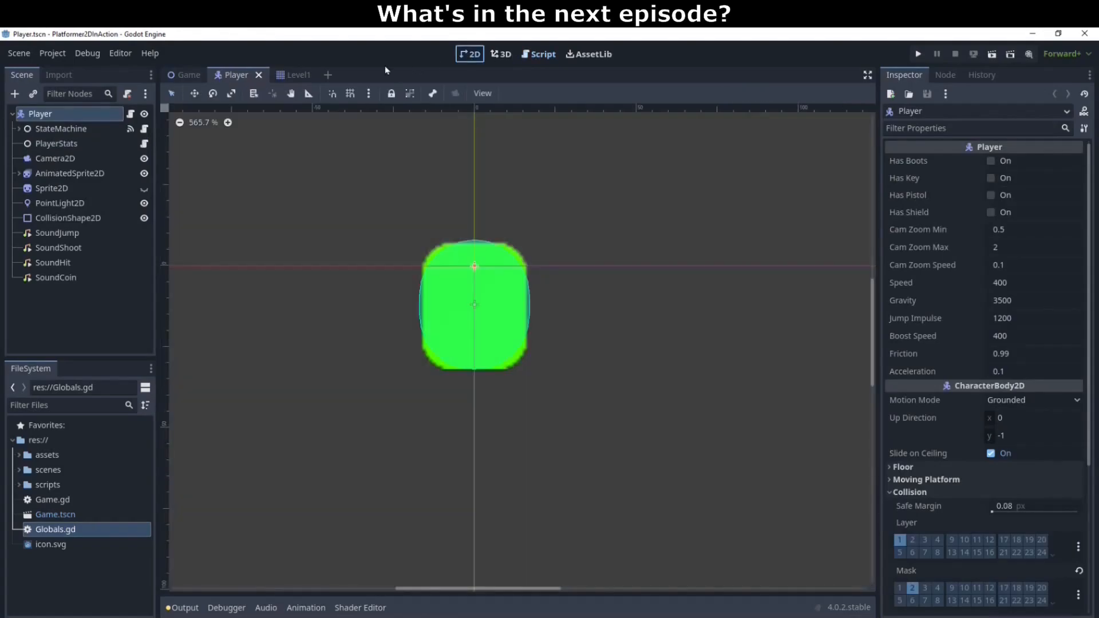
{"action": "left_click", "coordinate": [303, 76]}
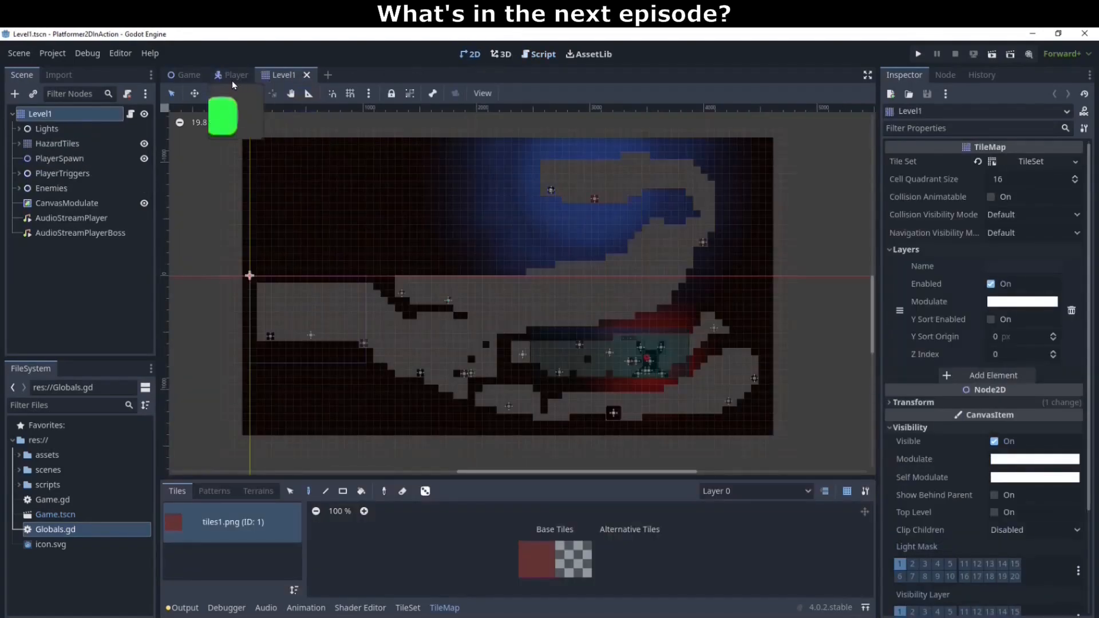
{"action": "left_click", "coordinate": [174, 74]}
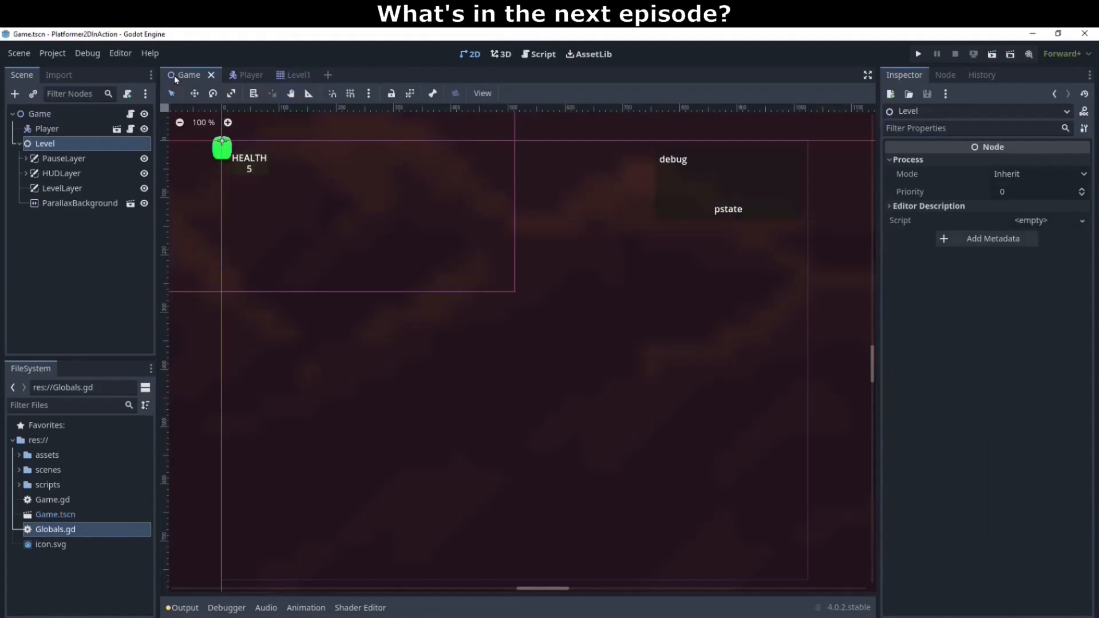
Expand PauseLayer and HUDLayer in the Game scene tree to show their child nodes
{"action": "left_click", "coordinate": [26, 159]}
{"action": "left_click", "coordinate": [22, 203]}
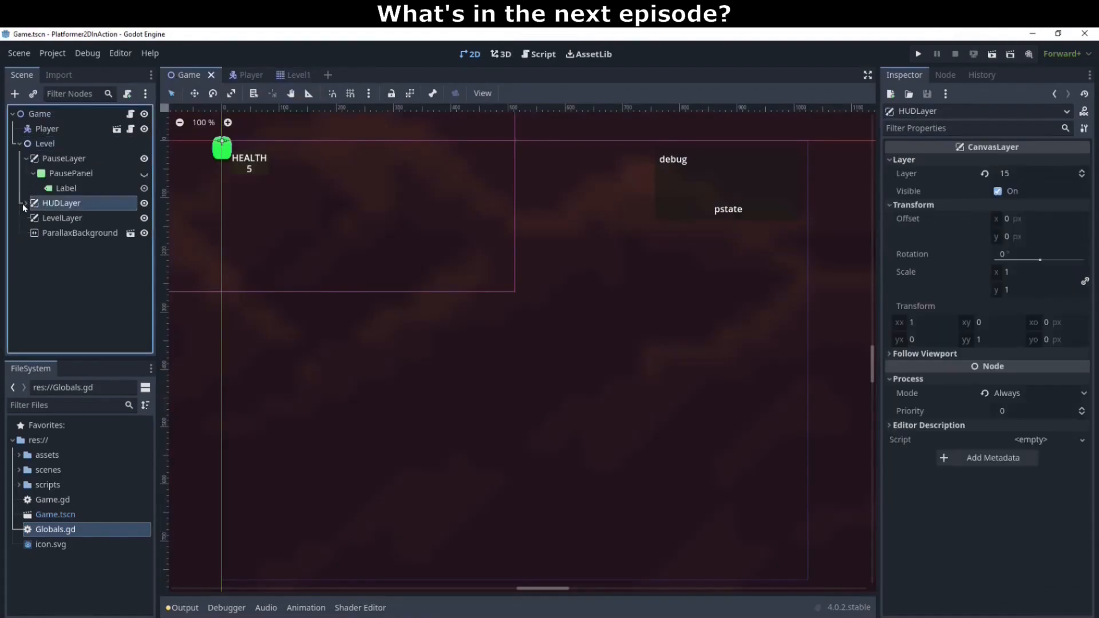
{"action": "left_click", "coordinate": [25, 203]}
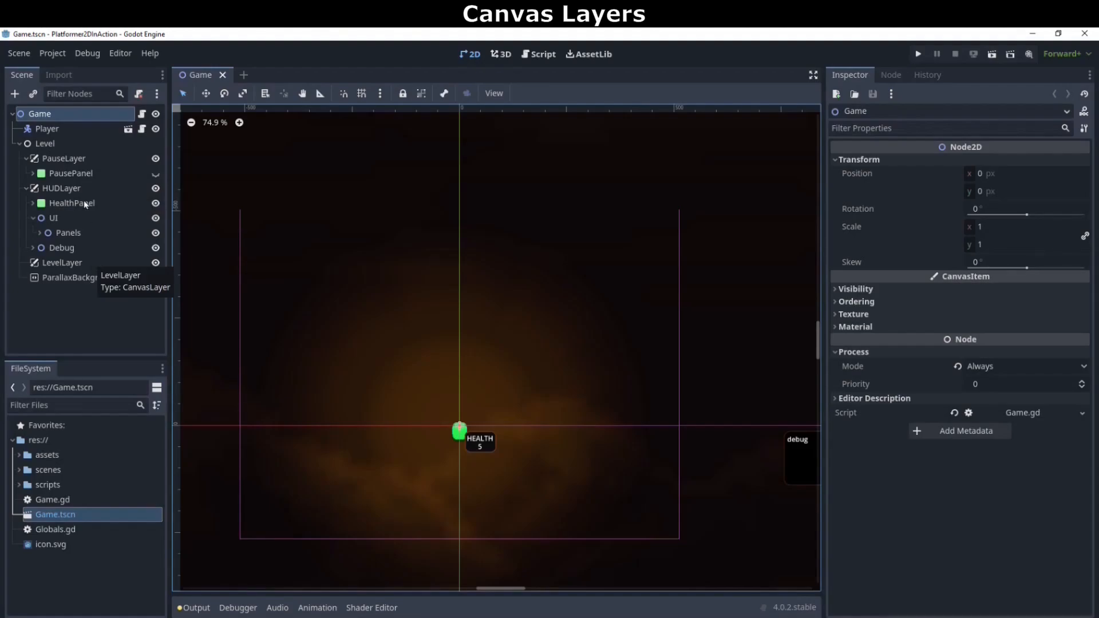
Inspect the canvas layer settings of PauseLayer, HUDLayer and LevelLayer, and expand PausePanel under PauseLayer
{"action": "left_click", "coordinate": [83, 159]}
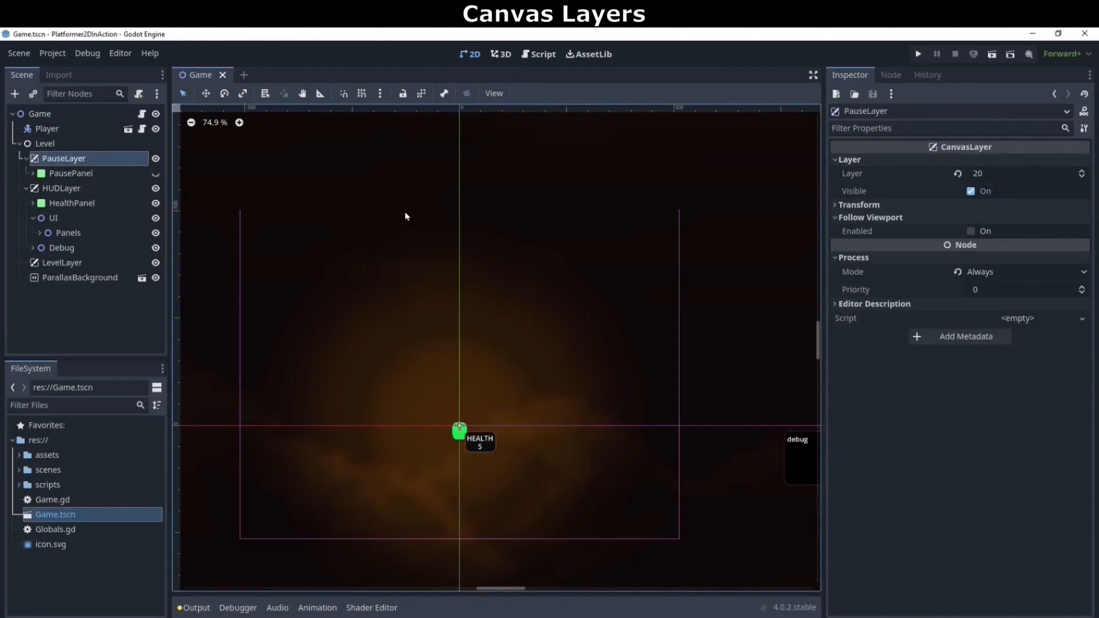
{"action": "left_click", "coordinate": [67, 191]}
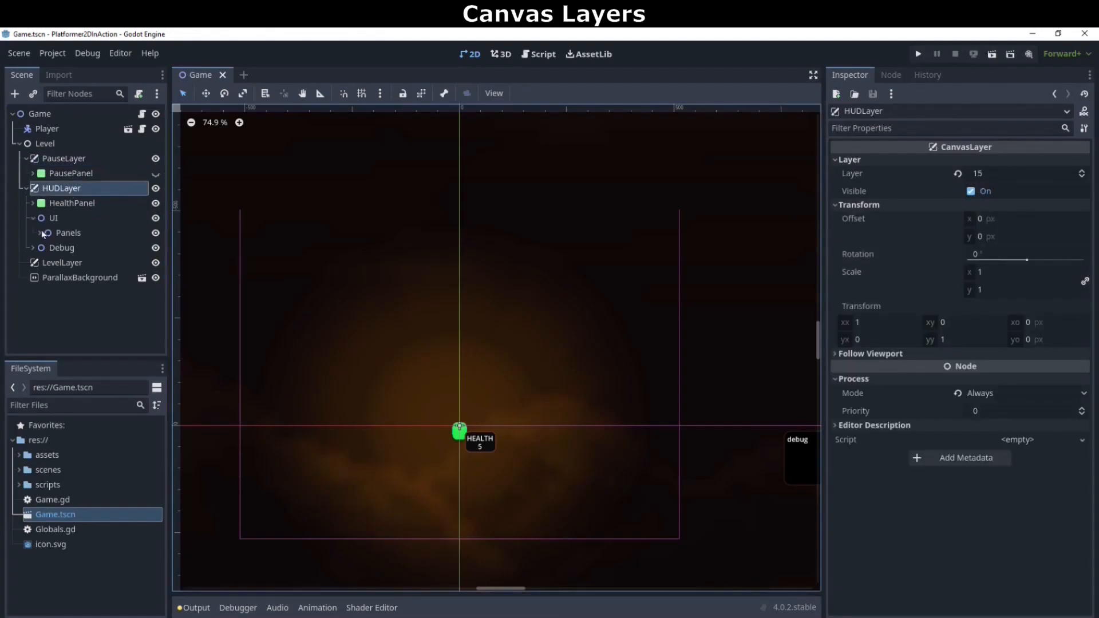
{"action": "left_click", "coordinate": [63, 263]}
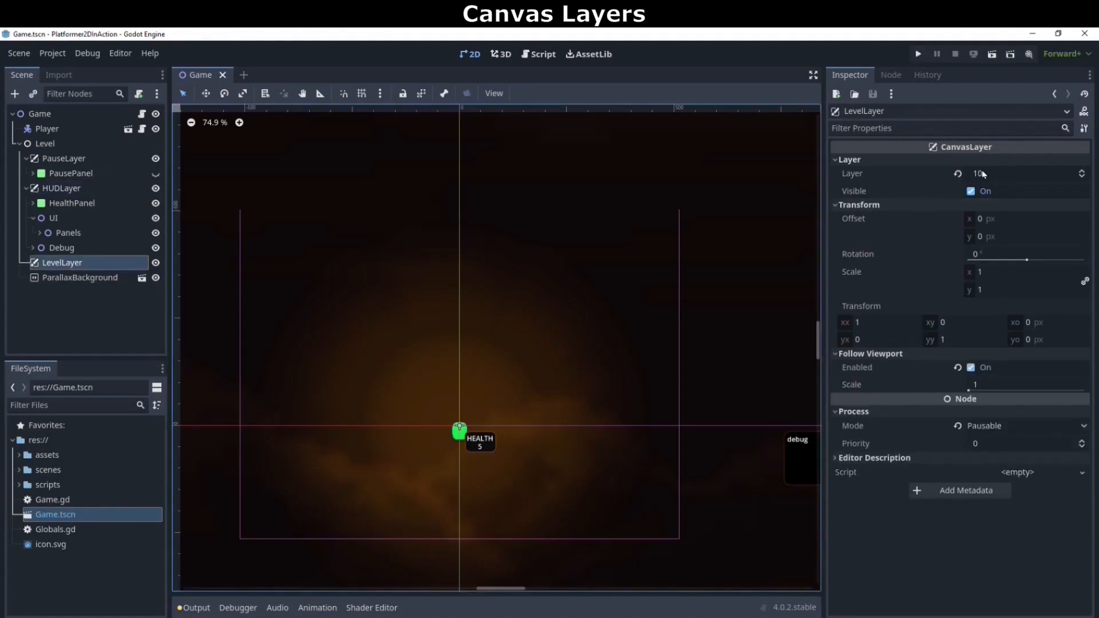
{"action": "left_click", "coordinate": [78, 161]}
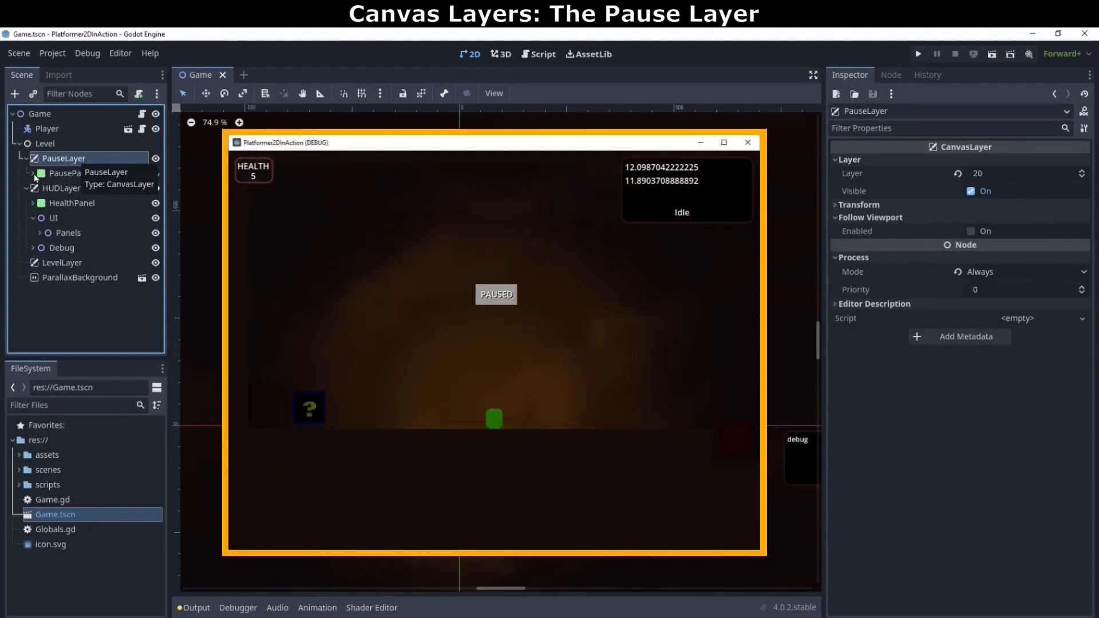
{"action": "left_click", "coordinate": [33, 174]}
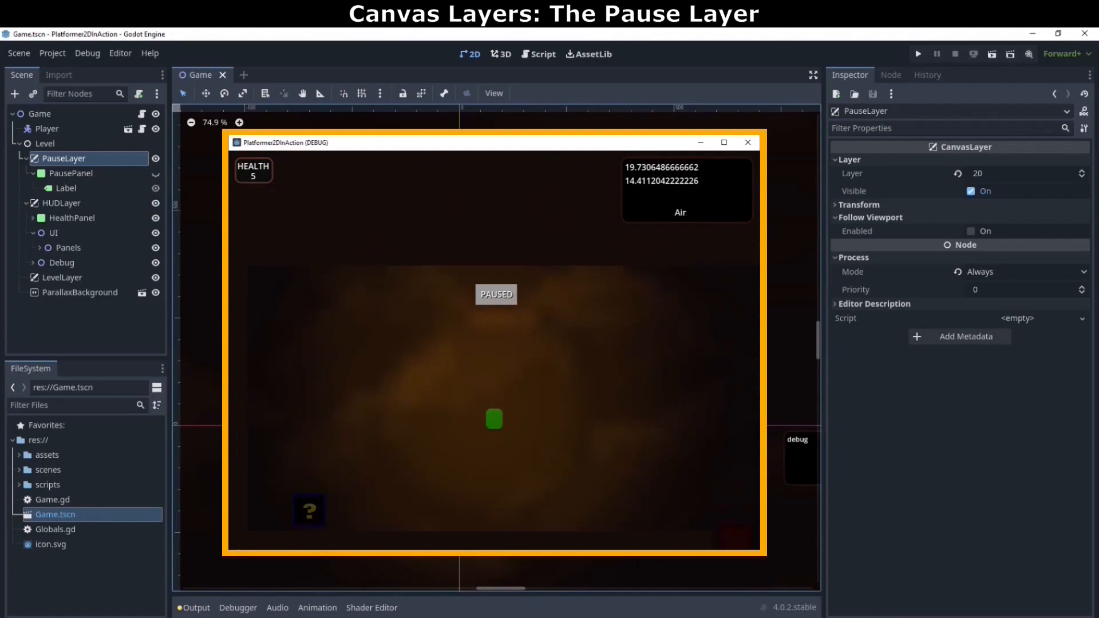
Inspect HUDLayer and its HealthPanel, expanding HealthPanel to show its label nodes
{"action": "middle_click_drag", "start_coordinate": [556, 425], "coordinate": [384, 188]}
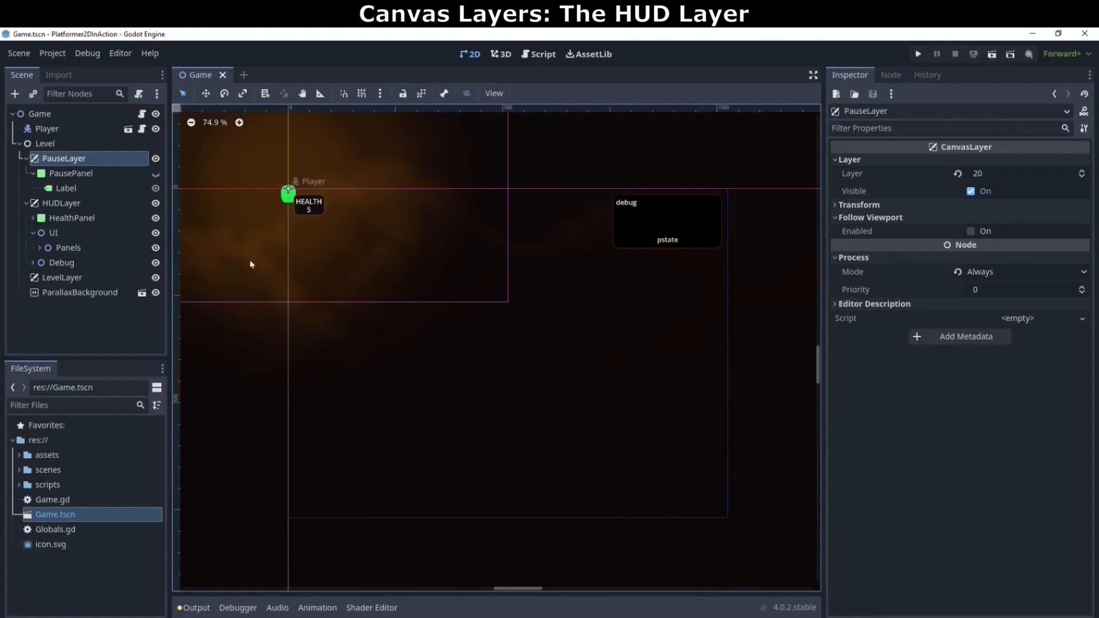
{"action": "left_click", "coordinate": [122, 206]}
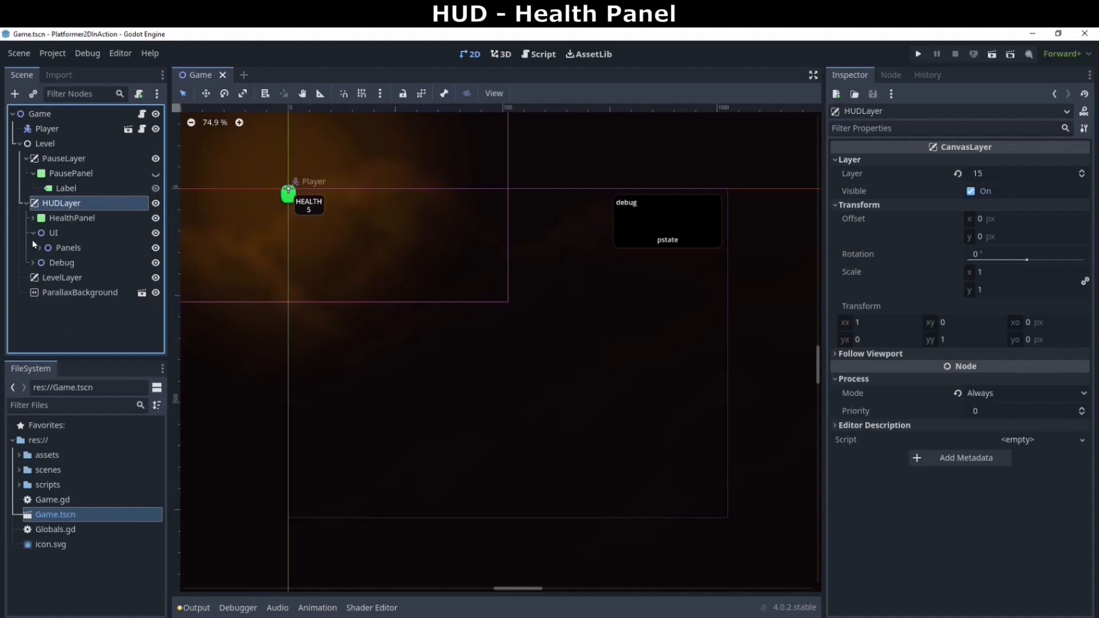
{"action": "left_click", "coordinate": [40, 218]}
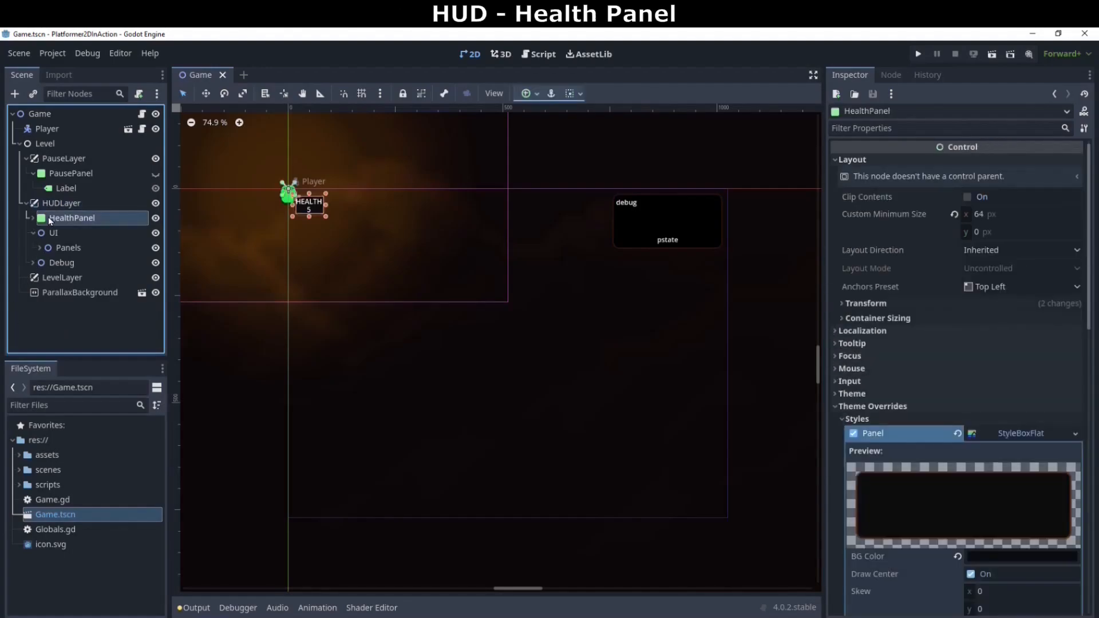
{"action": "left_click", "coordinate": [32, 220]}
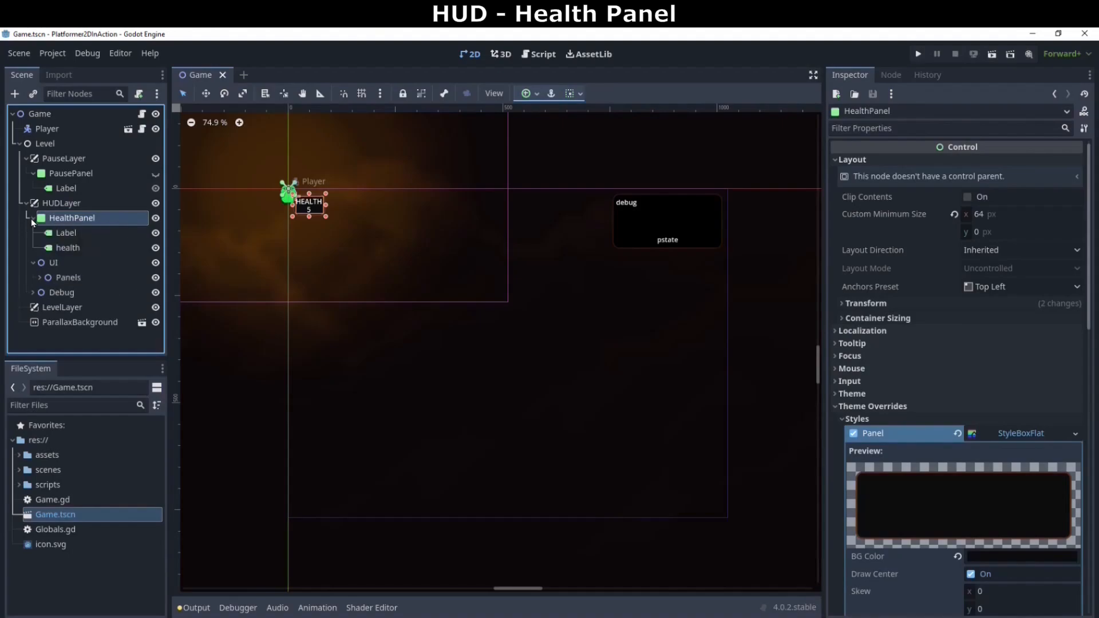
{"action": "key", "text": "F5"}
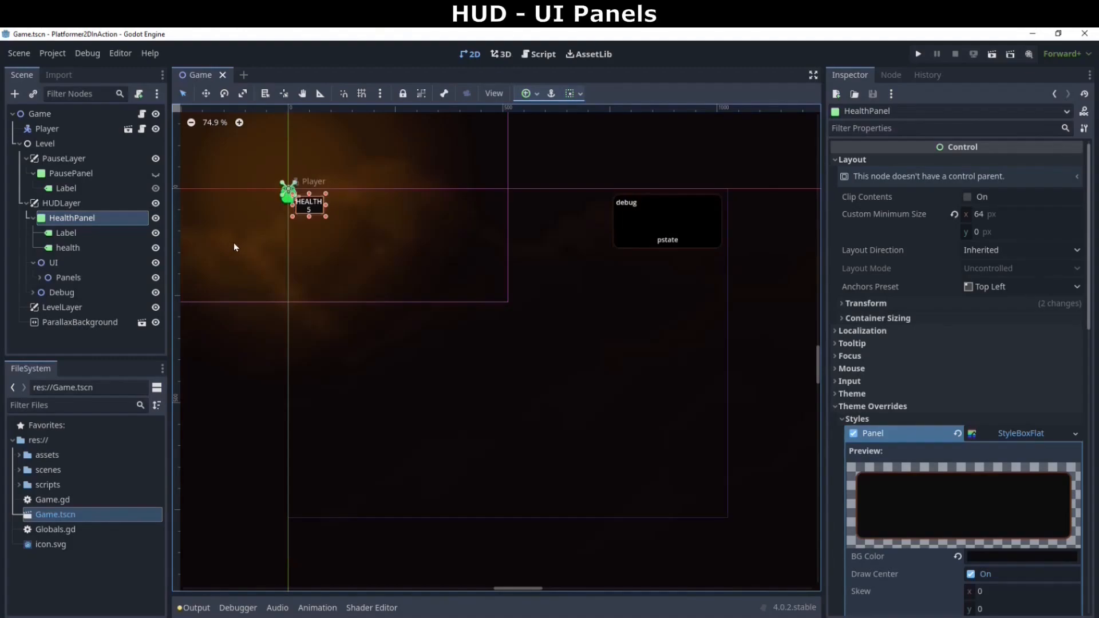
Expand the Panels node under UI and select it to show its child panels and properties
{"action": "left_click", "coordinate": [39, 277]}
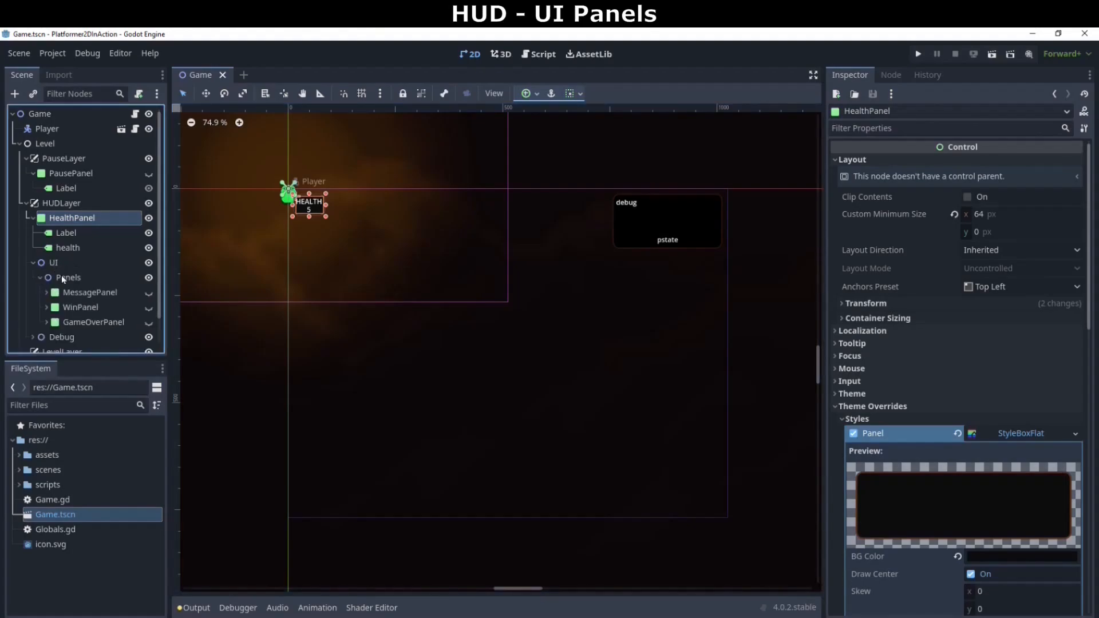
{"action": "left_click", "coordinate": [62, 277]}
{"action": "key", "text": "F5"}
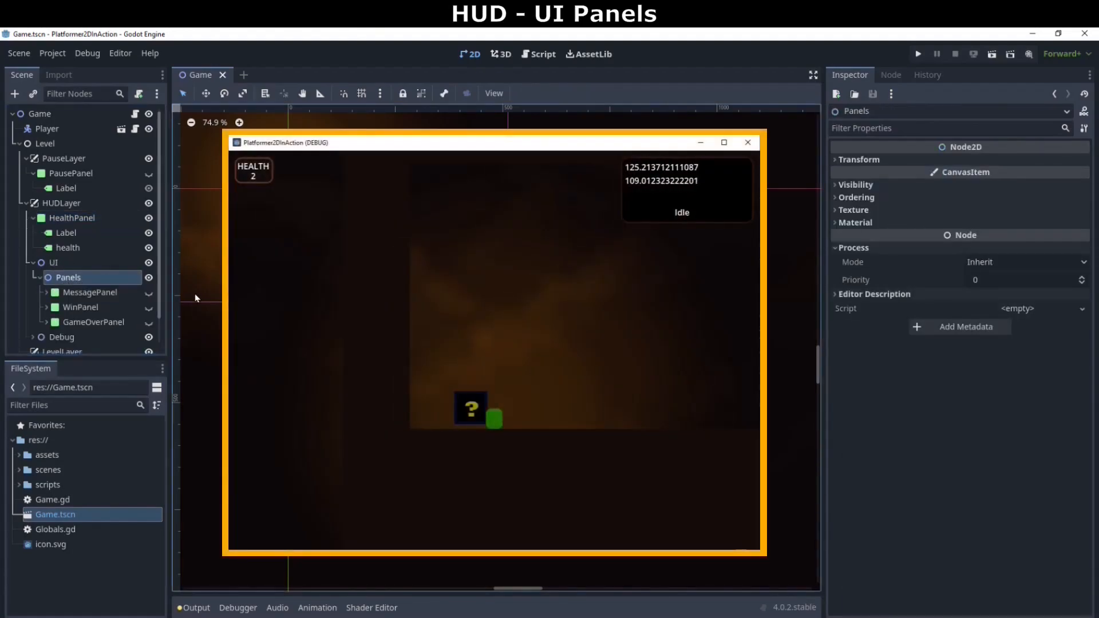
{"action": "scroll", "coordinate": [206, 282], "scroll_direction": "down", "scroll_amount": 1}
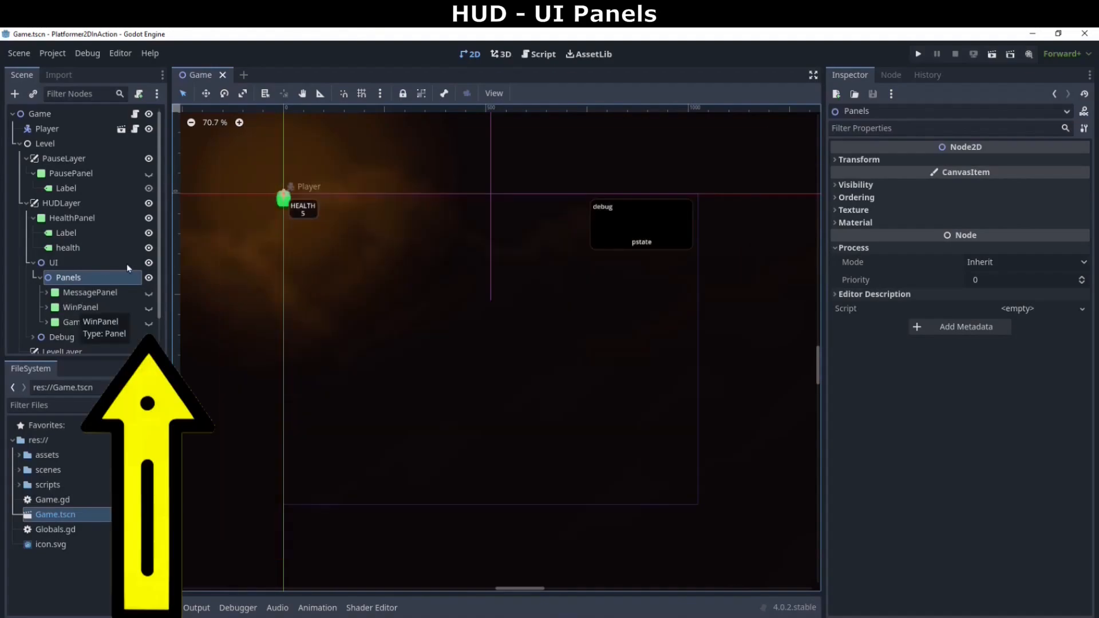
Preview MessagePanel, PausePanel, WinPanel and GameOverPanel by showing and hiding each in turn, and collapse the Panels node
{"action": "left_click", "coordinate": [149, 294]}
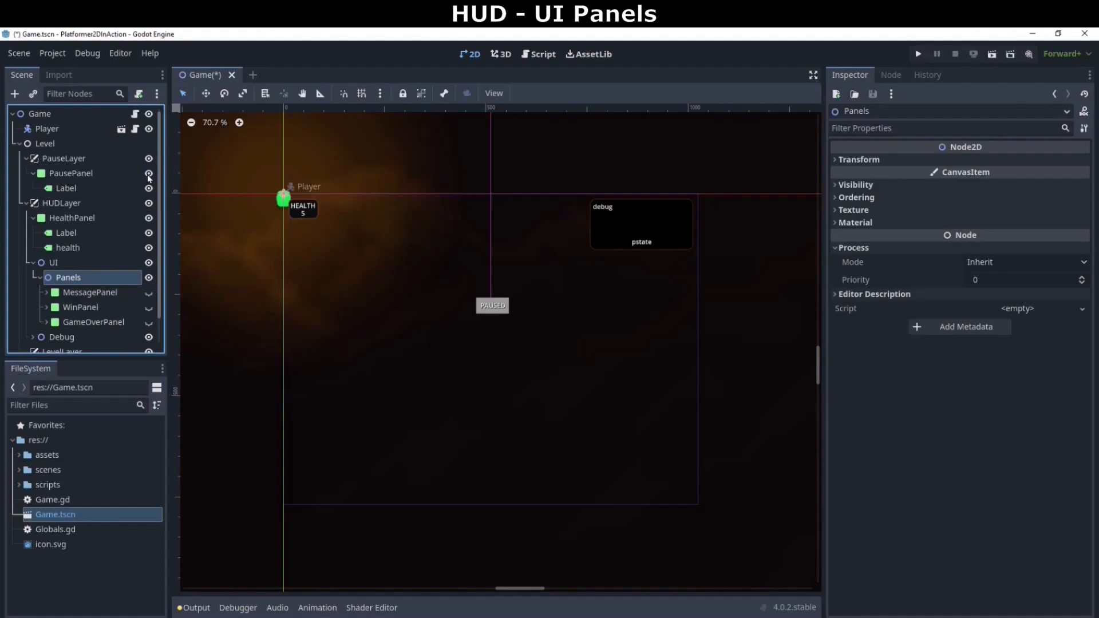
{"action": "left_click", "coordinate": [149, 307]}
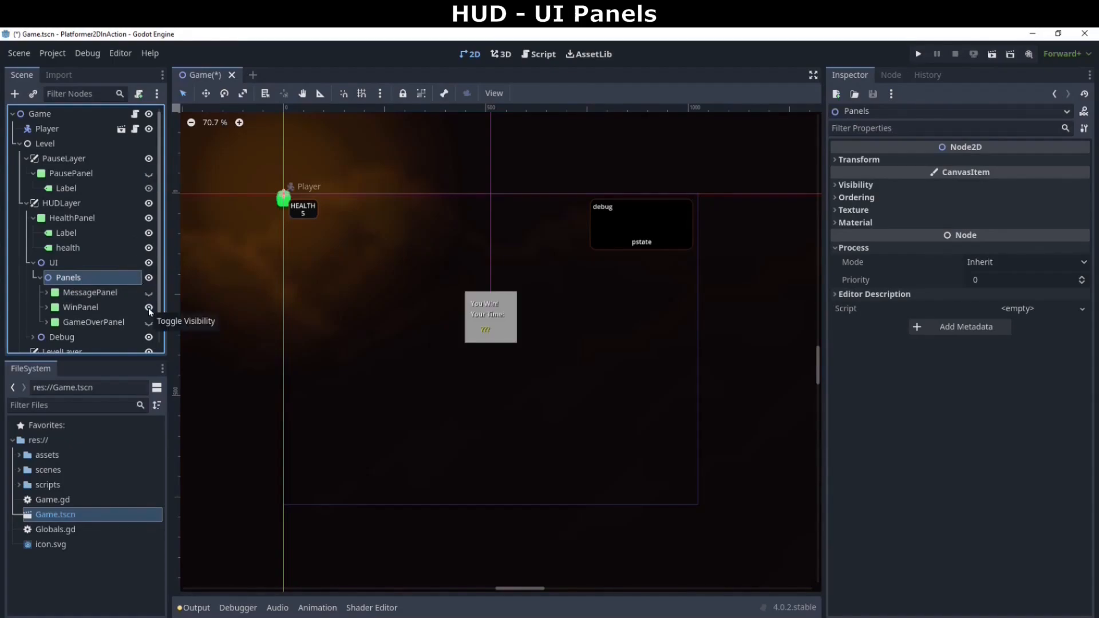
{"action": "left_click", "coordinate": [148, 308]}
{"action": "left_click", "coordinate": [148, 322]}
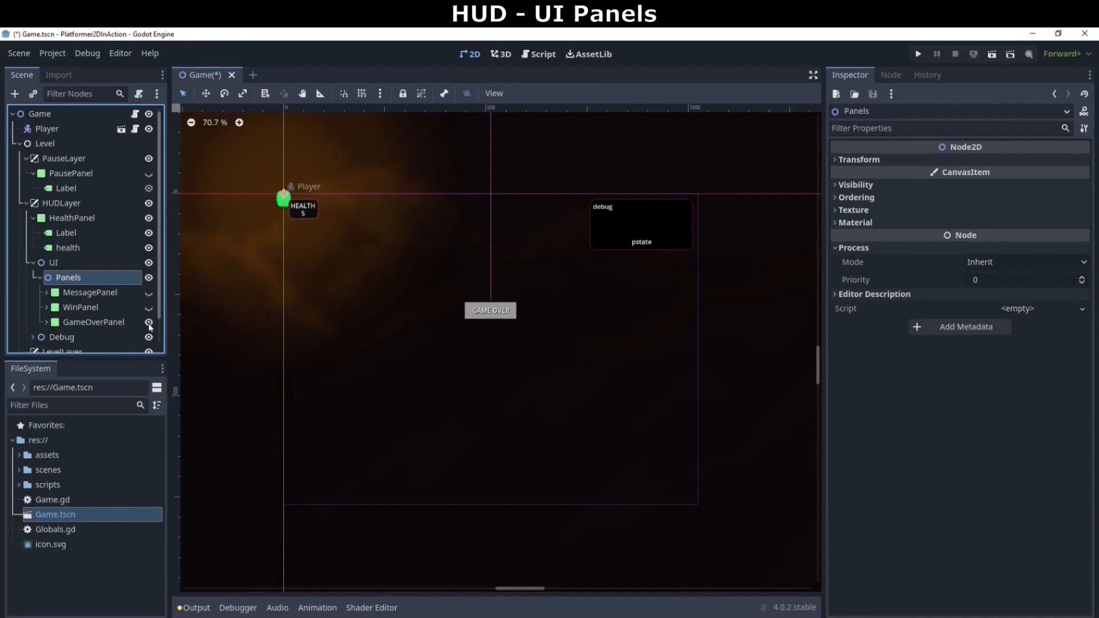
{"action": "left_click", "coordinate": [149, 323]}
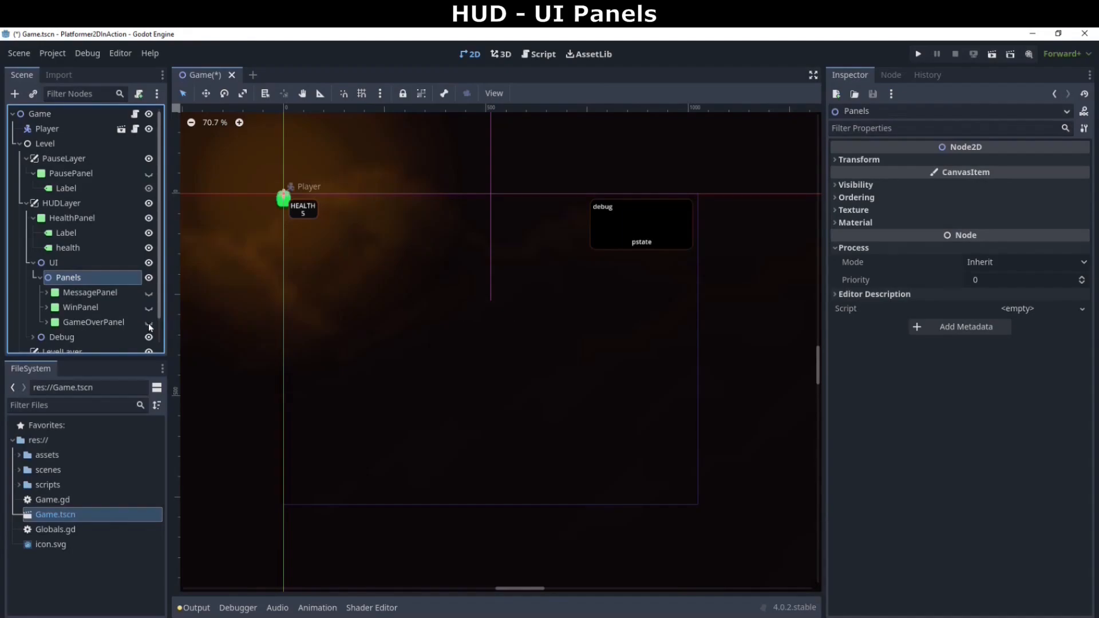
{"action": "left_click", "coordinate": [39, 277]}
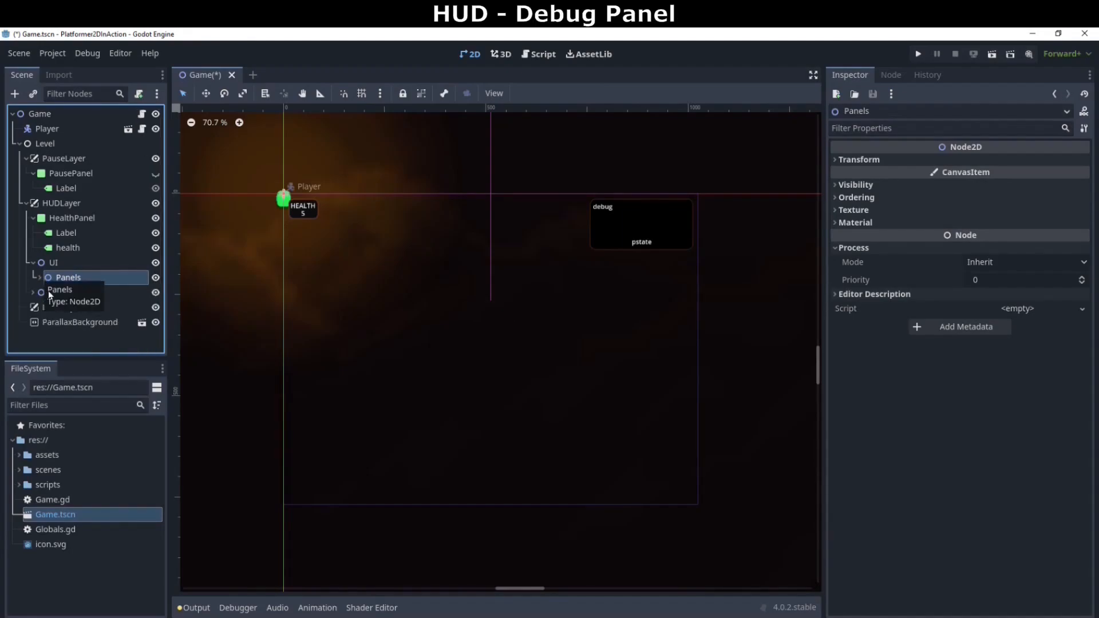
Expand the Debug node and its DebugPanel, and inspect DebugPanel and its DebugText and PState labels
{"action": "left_click", "coordinate": [62, 292]}
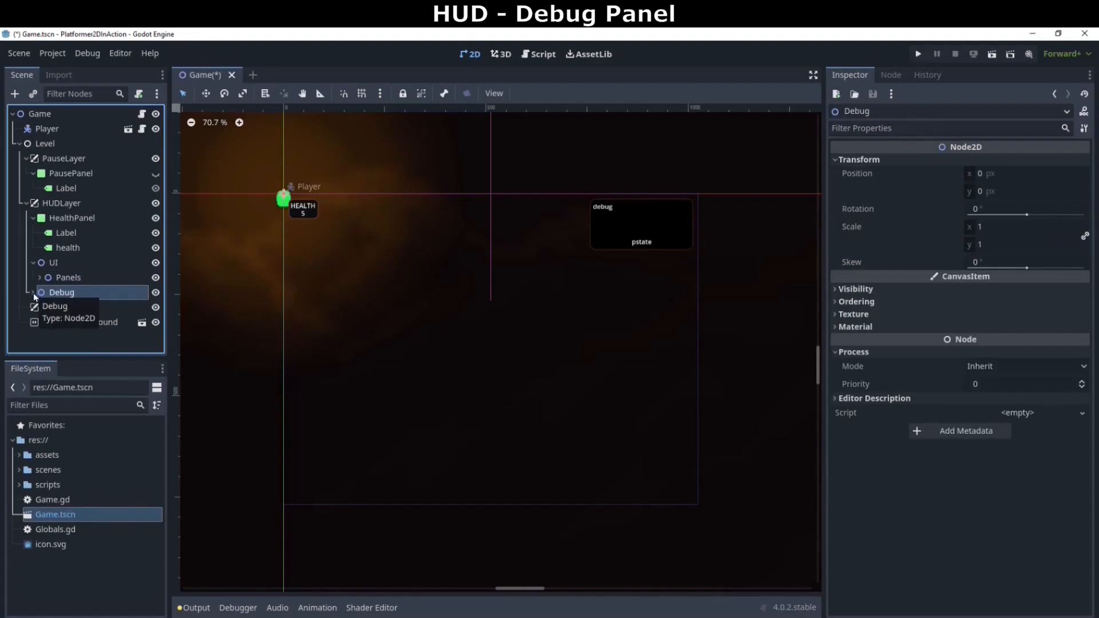
{"action": "left_click", "coordinate": [34, 293]}
{"action": "left_click", "coordinate": [55, 309]}
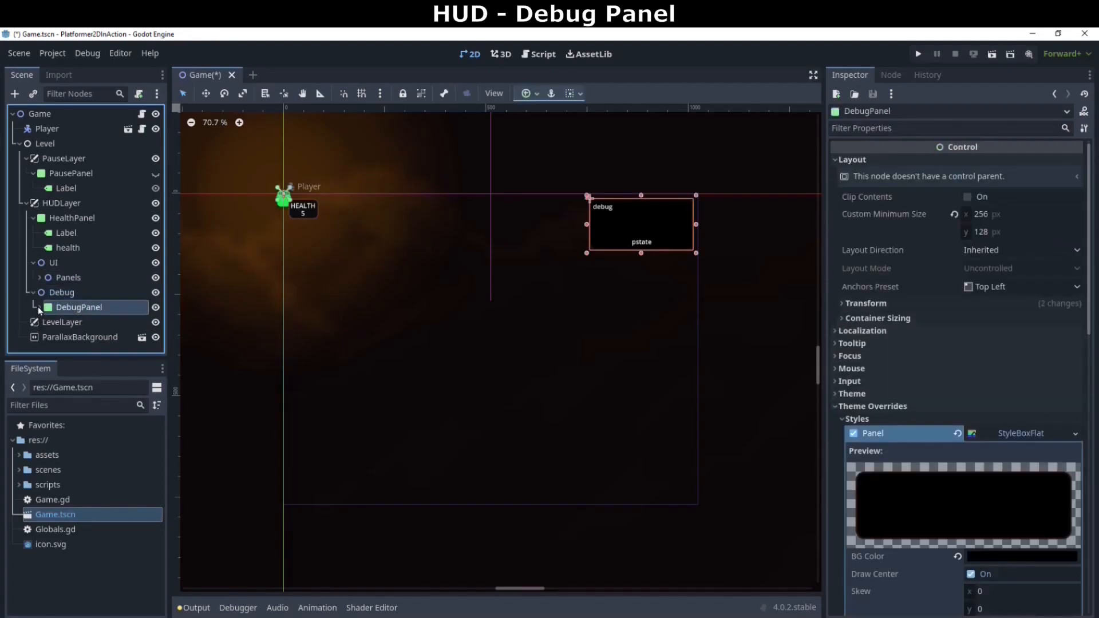
{"action": "left_click", "coordinate": [40, 307]}
{"action": "left_click", "coordinate": [69, 322]}
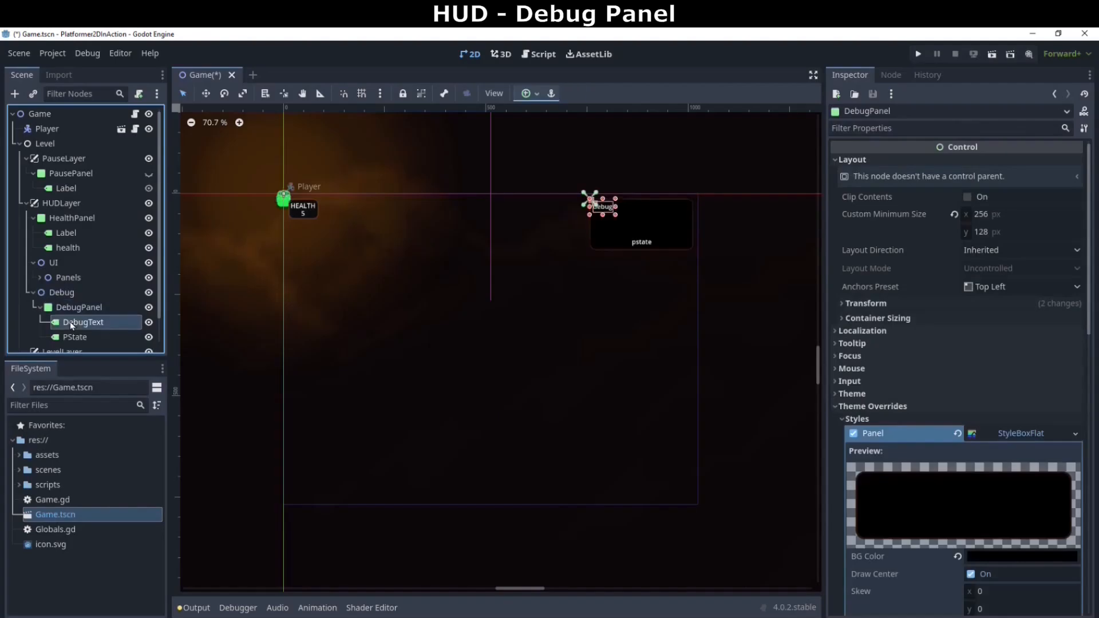
{"action": "left_click", "coordinate": [71, 338]}
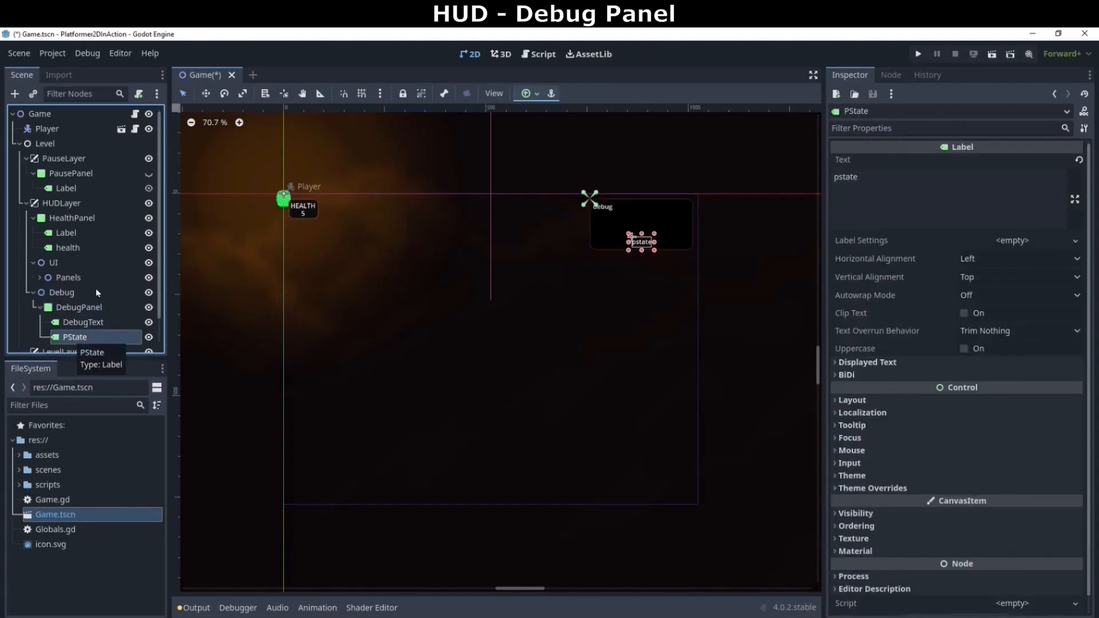
Inspect the HealthPanel labels and HUDLayer, collapse the UI node, and examine the Theme Overrides of HealthPanel's Label
{"action": "left_click", "coordinate": [71, 235]}
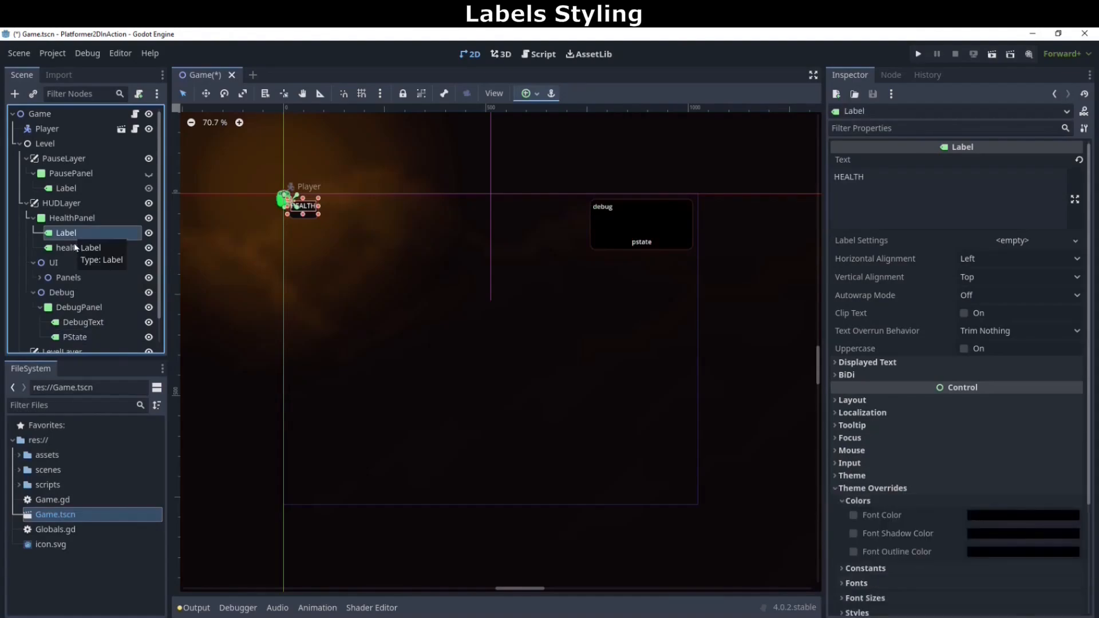
{"action": "left_click", "coordinate": [75, 247]}
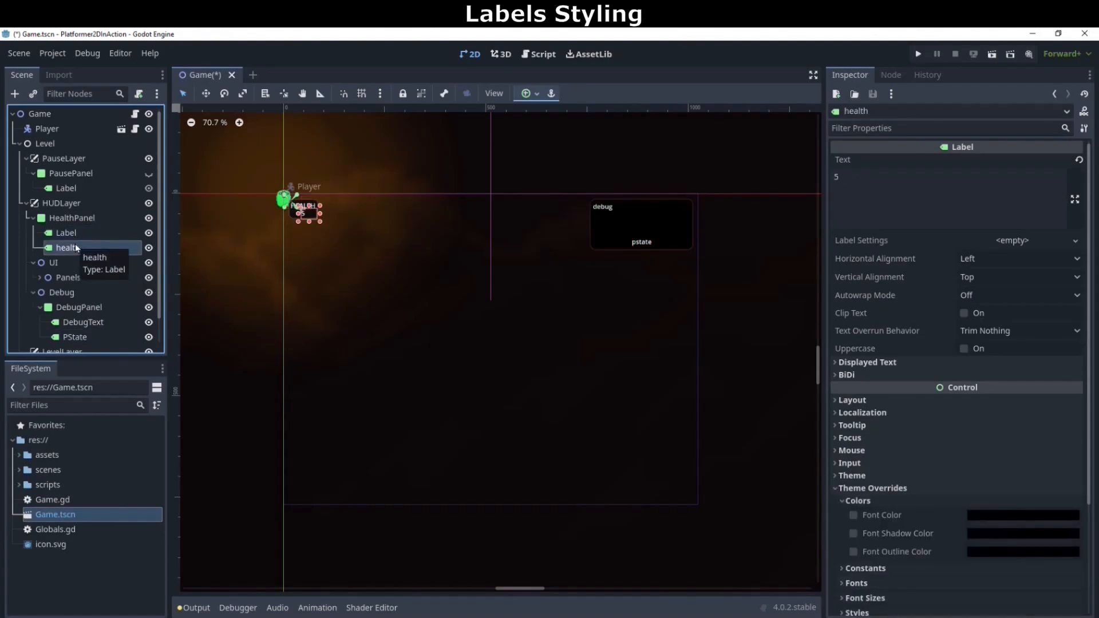
{"action": "left_click", "coordinate": [63, 204]}
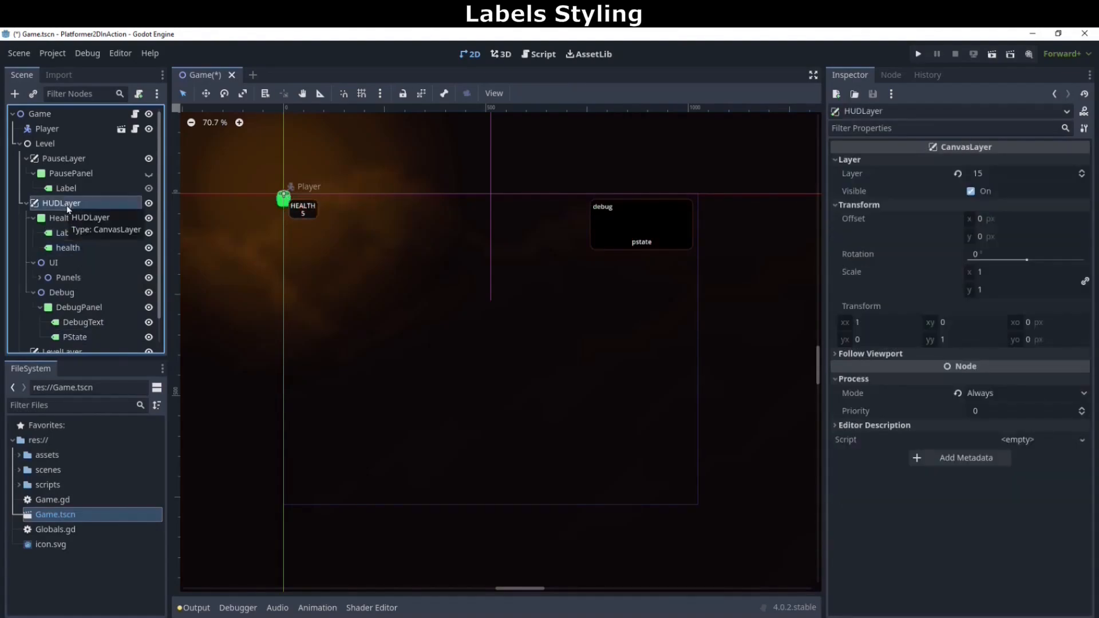
{"action": "left_click", "coordinate": [34, 262]}
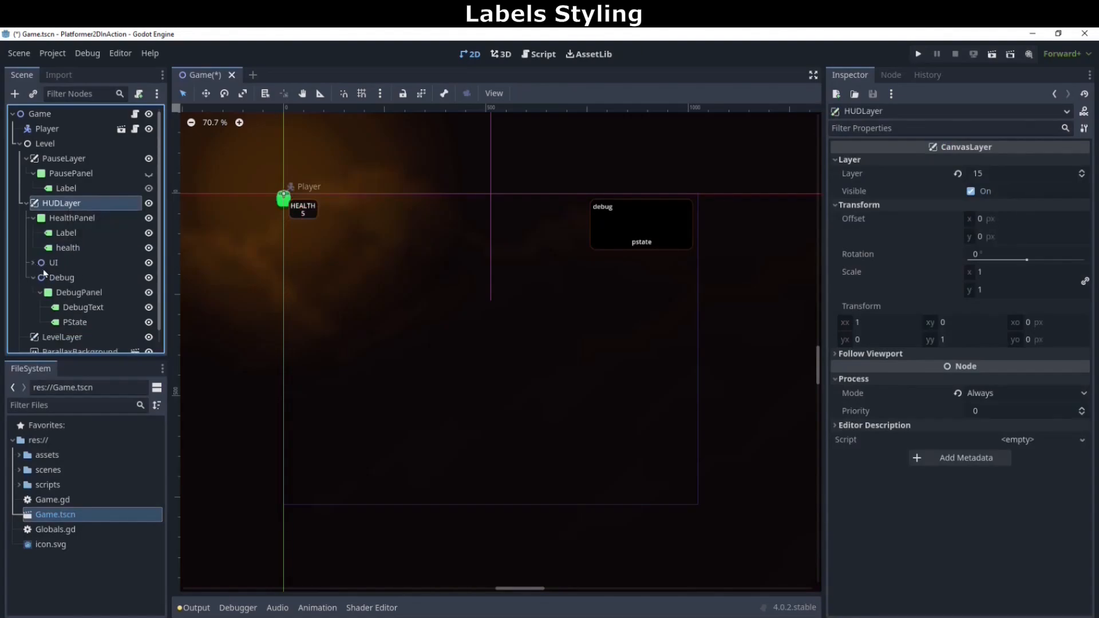
{"action": "left_click", "coordinate": [62, 233]}
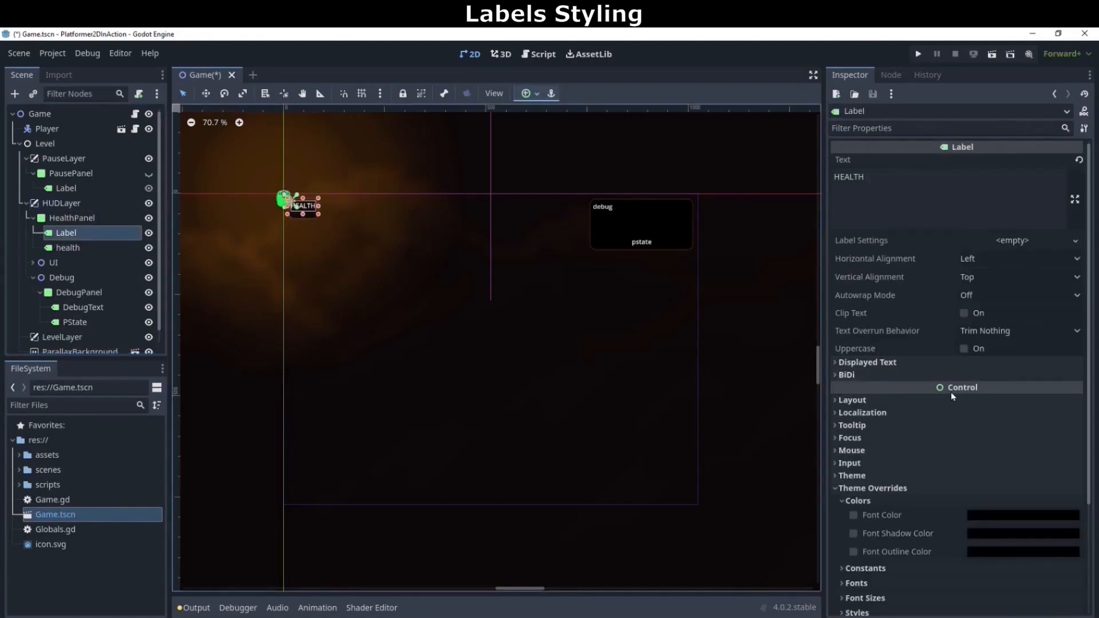
{"action": "left_click_drag", "start_coordinate": [1091, 498], "coordinate": [1085, 554]}
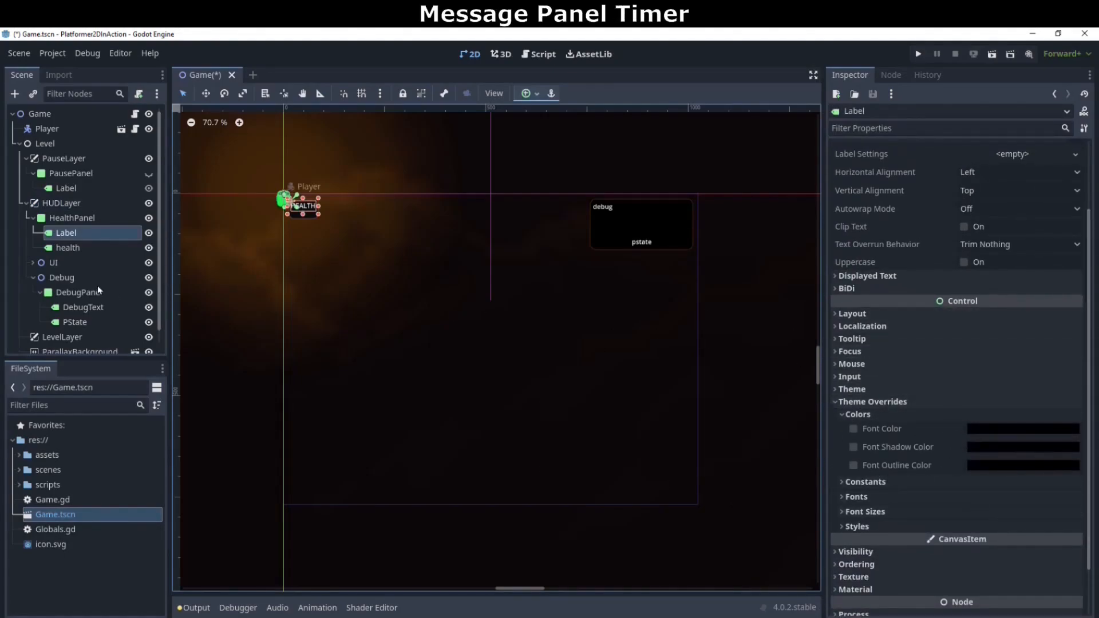
Expand the UI, Panels and MessagePanel nodes and inspect the properties of MessagePanel's Timer
{"action": "left_click", "coordinate": [33, 263]}
{"action": "left_click", "coordinate": [40, 277]}
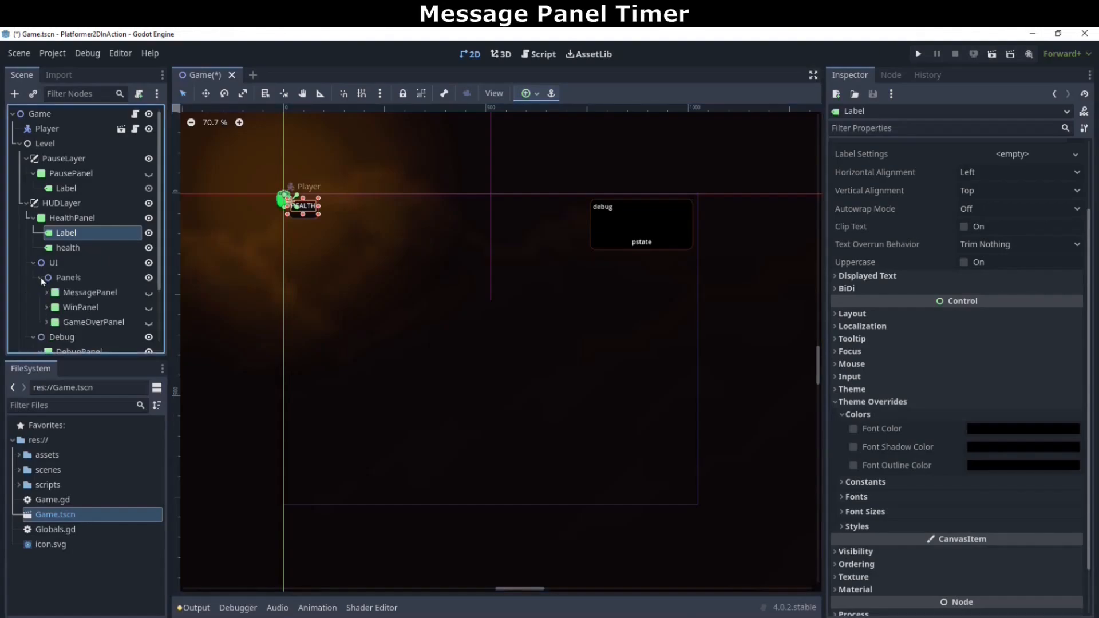
{"action": "left_click", "coordinate": [47, 292]}
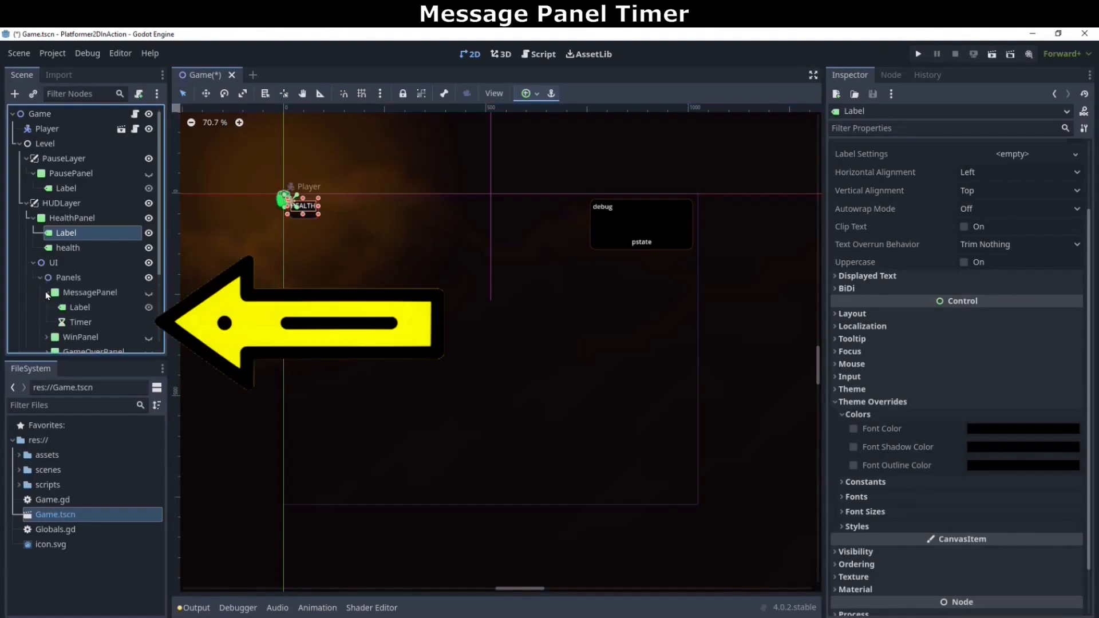
{"action": "left_click", "coordinate": [81, 322]}
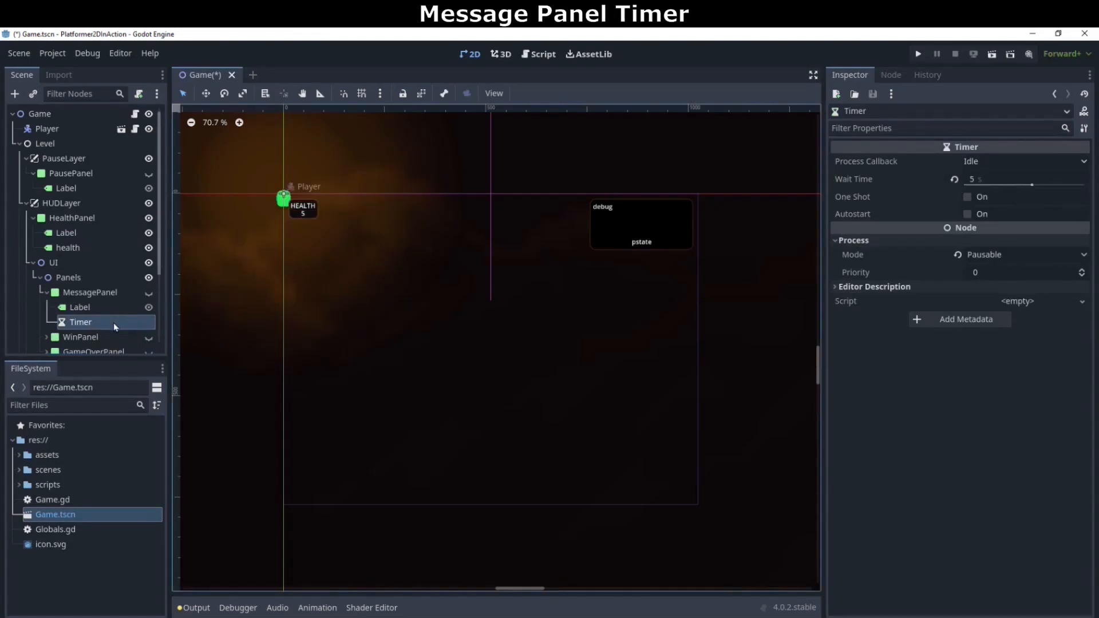
Collapse the UI node and inspect the Debug node's properties
{"action": "scroll", "coordinate": [159, 329], "scroll_direction": "down", "scroll_amount": 5}
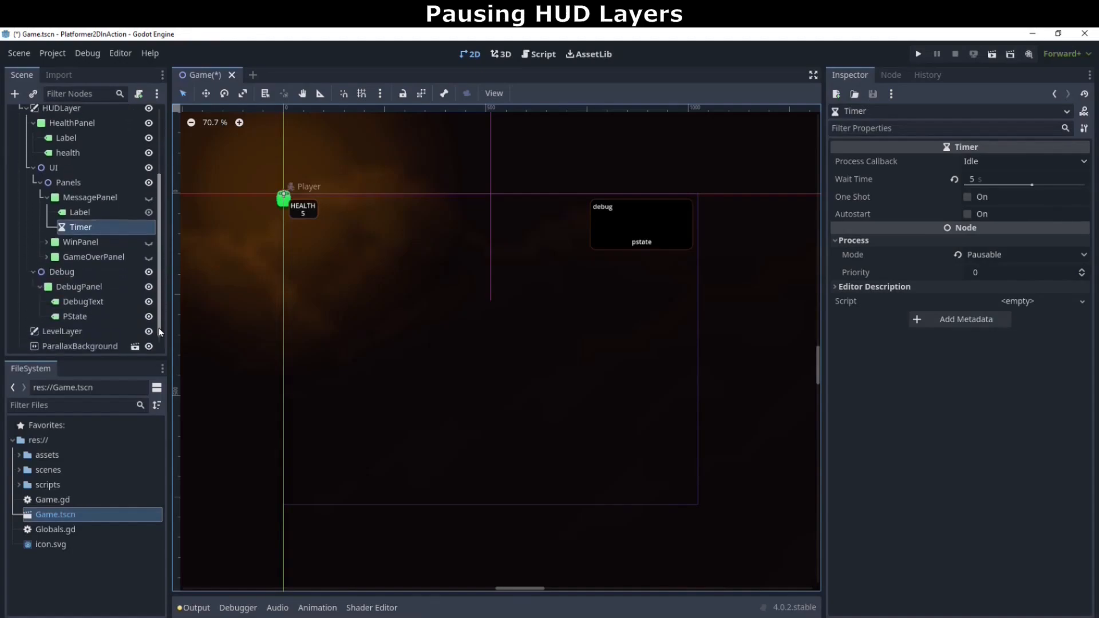
{"action": "scroll", "coordinate": [159, 338], "scroll_direction": "down", "scroll_amount": 1}
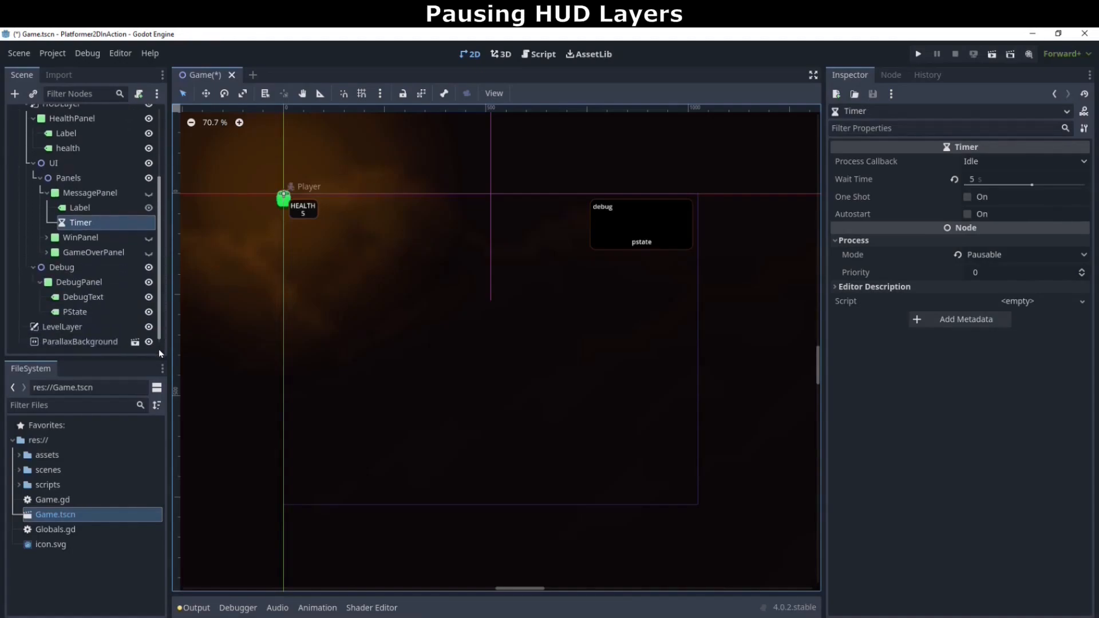
{"action": "left_click", "coordinate": [33, 165]}
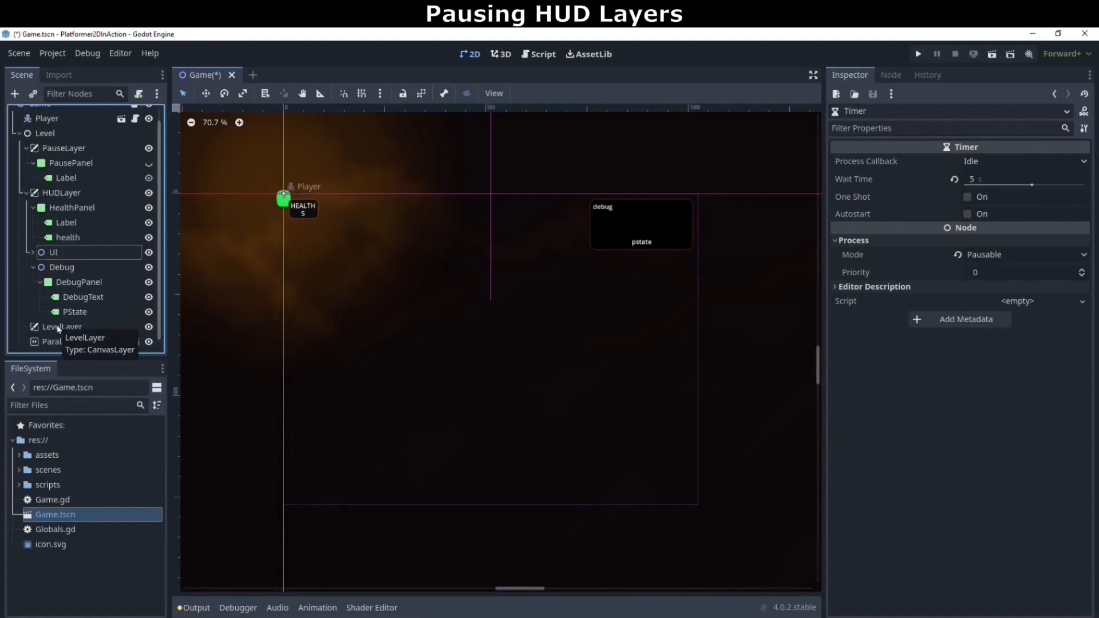
{"action": "left_click", "coordinate": [72, 271]}
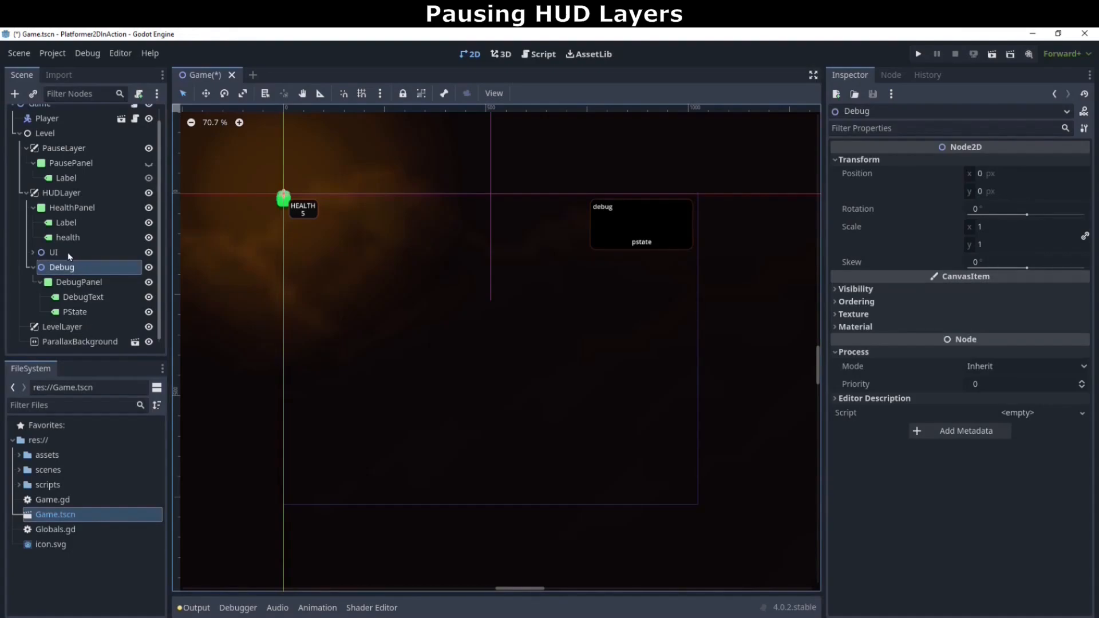
Inspect LevelLayer's canvas layer properties, and collapse the PauseLayer and HUDLayer nodes
{"action": "left_click", "coordinate": [74, 327]}
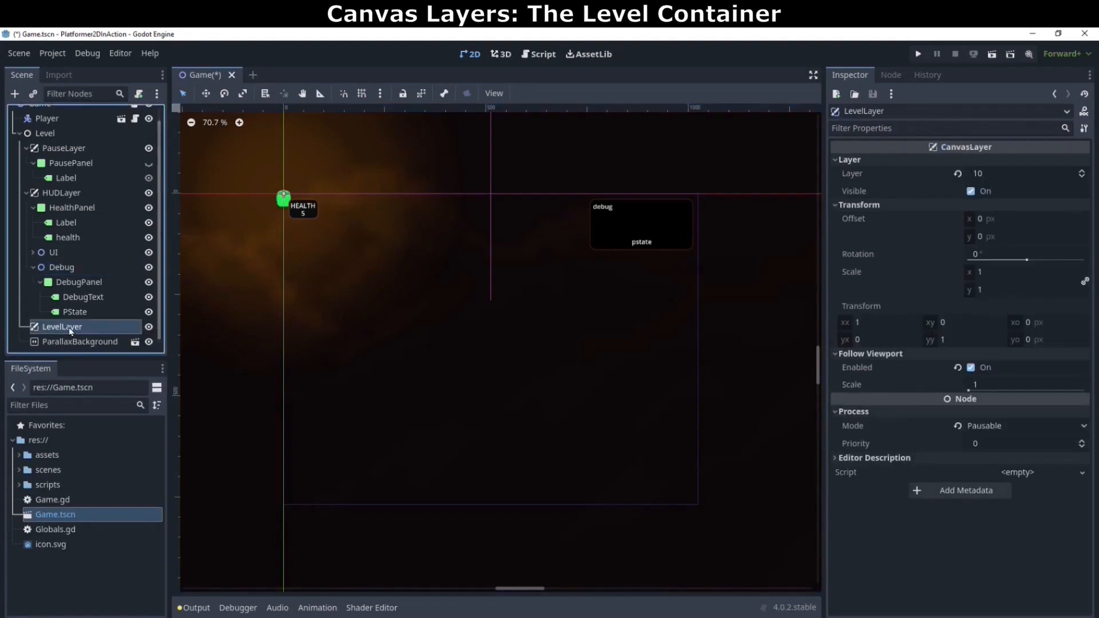
{"action": "left_click", "coordinate": [26, 149]}
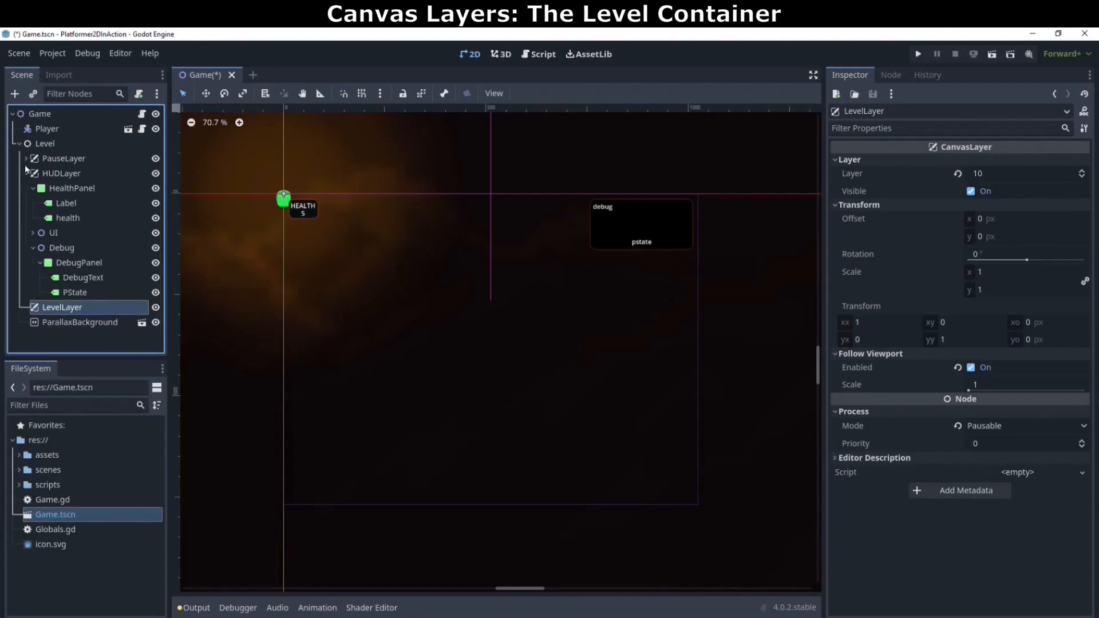
{"action": "left_click", "coordinate": [25, 173]}
{"action": "double_click", "coordinate": [60, 189]}
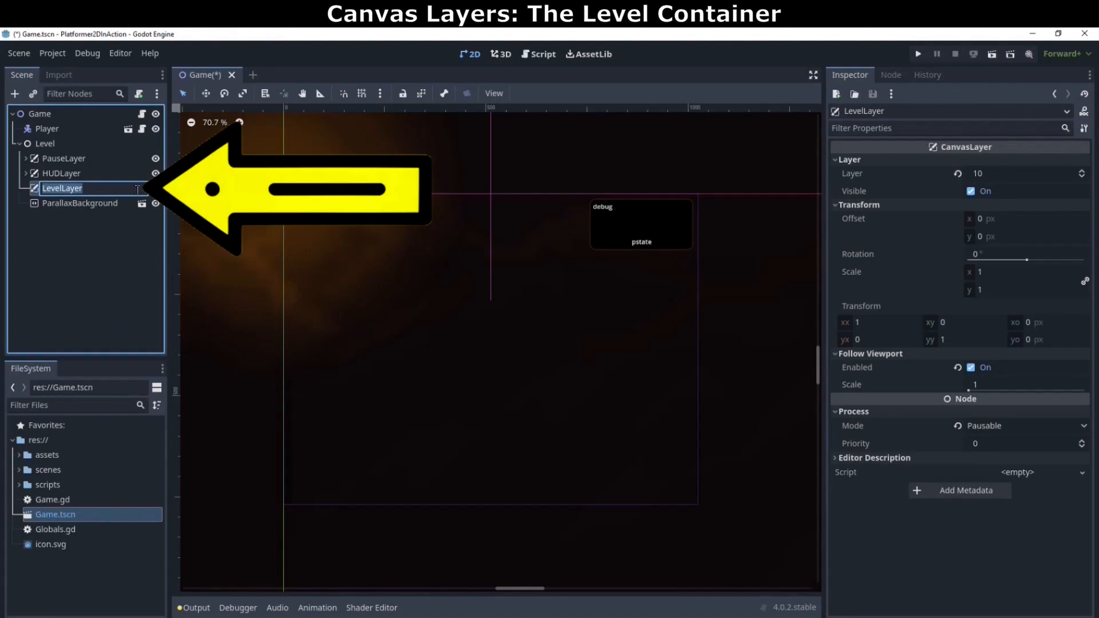
{"action": "left_click", "coordinate": [34, 191]}
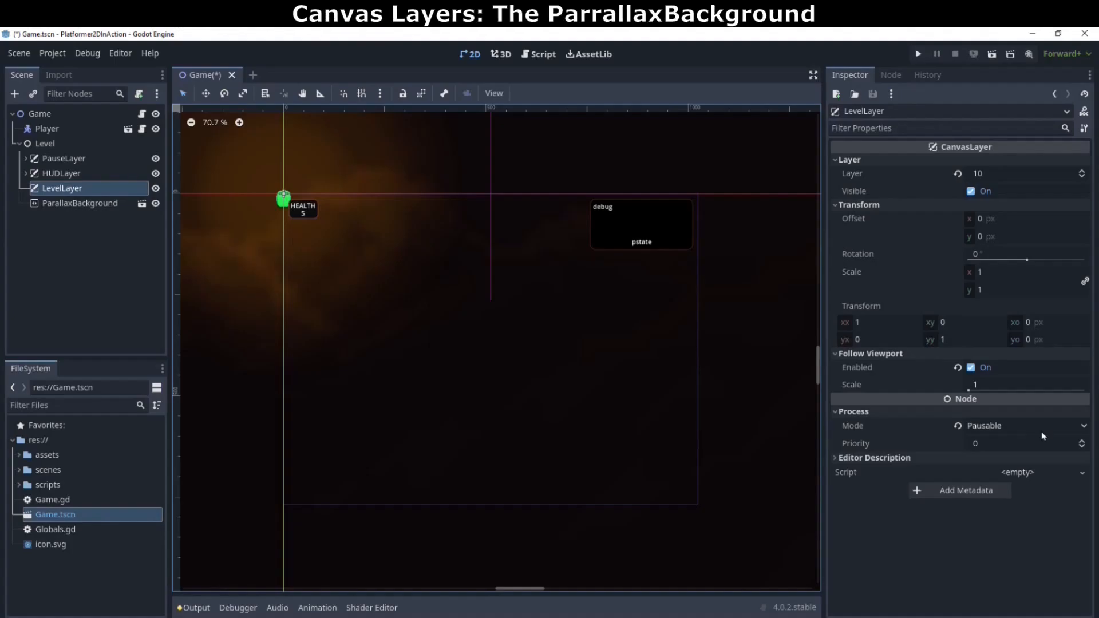
Inspect the ParallaxBackground node, open its scene for editing and examine ParallaxLayer's motion and transform properties
{"action": "left_click", "coordinate": [107, 207]}
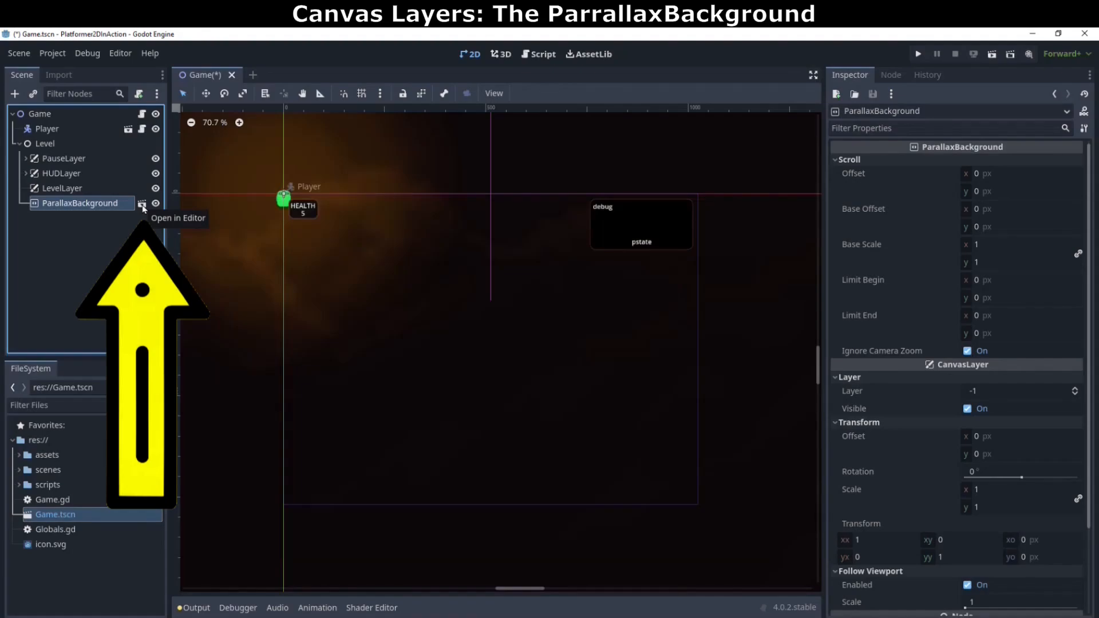
{"action": "left_click", "coordinate": [143, 206]}
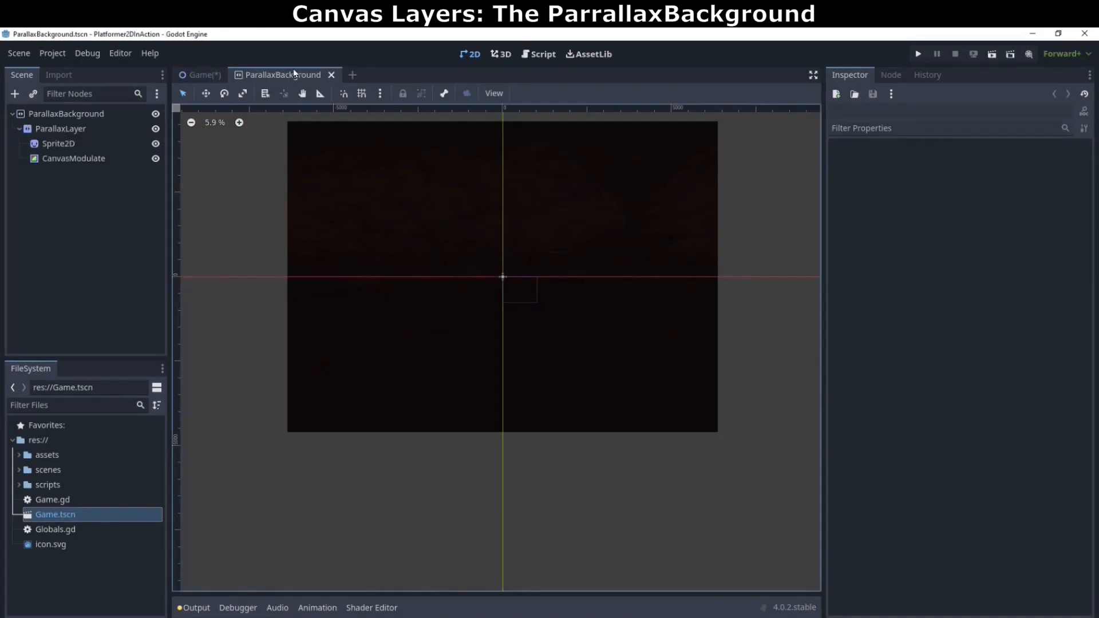
{"action": "left_click", "coordinate": [67, 130]}
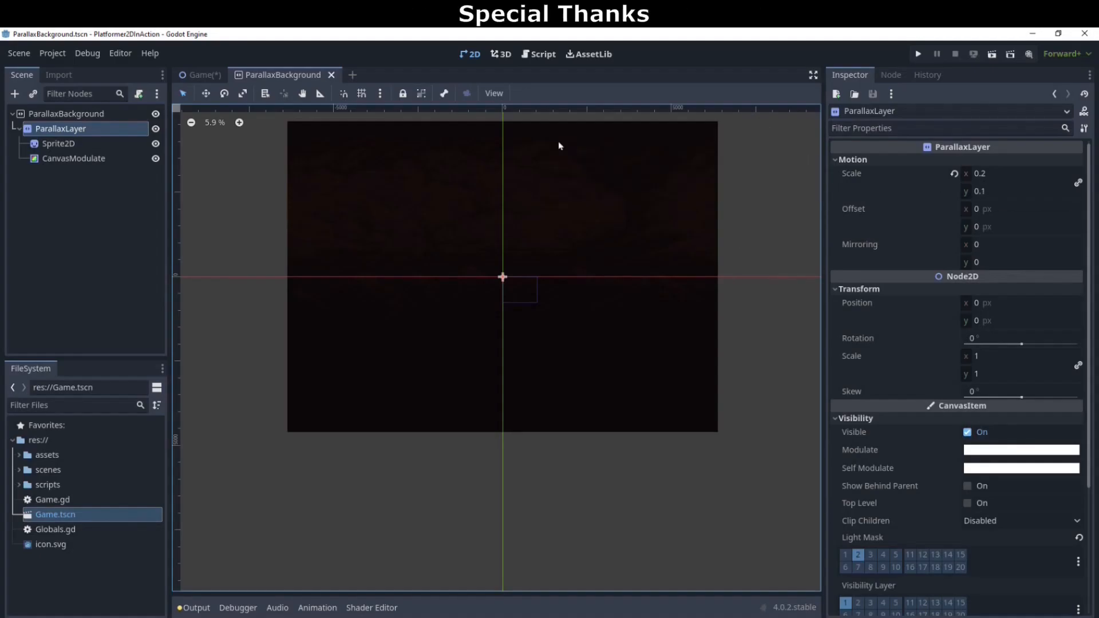
Return to the Game scene, preview dark-background.png in the assets folder, look through the other assets and collapse the folder
{"action": "left_click", "coordinate": [205, 79]}
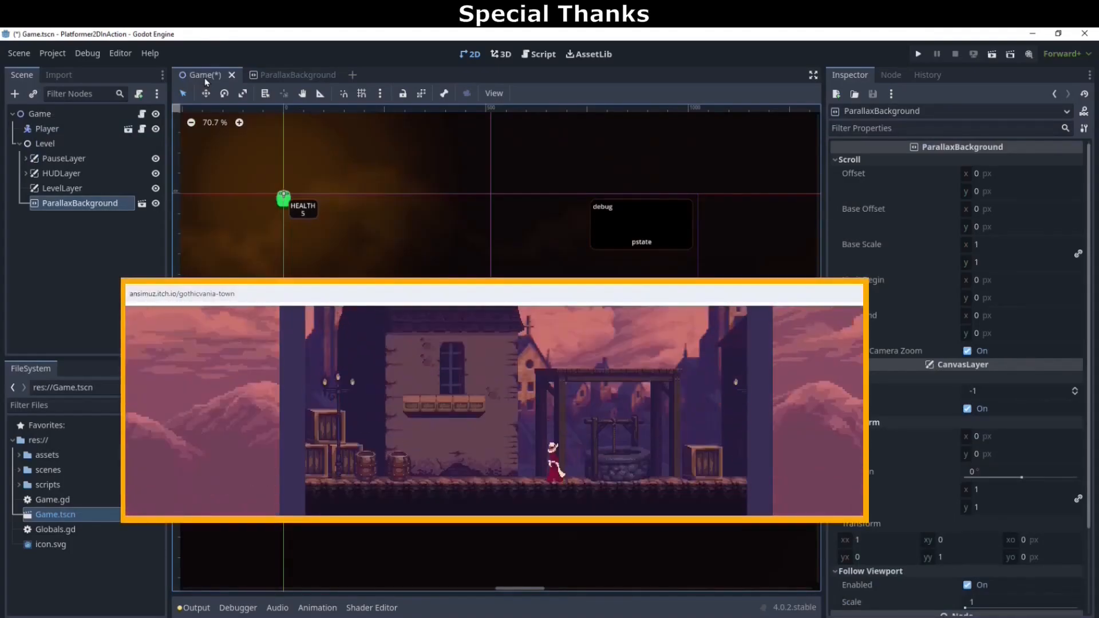
{"action": "left_click", "coordinate": [20, 456]}
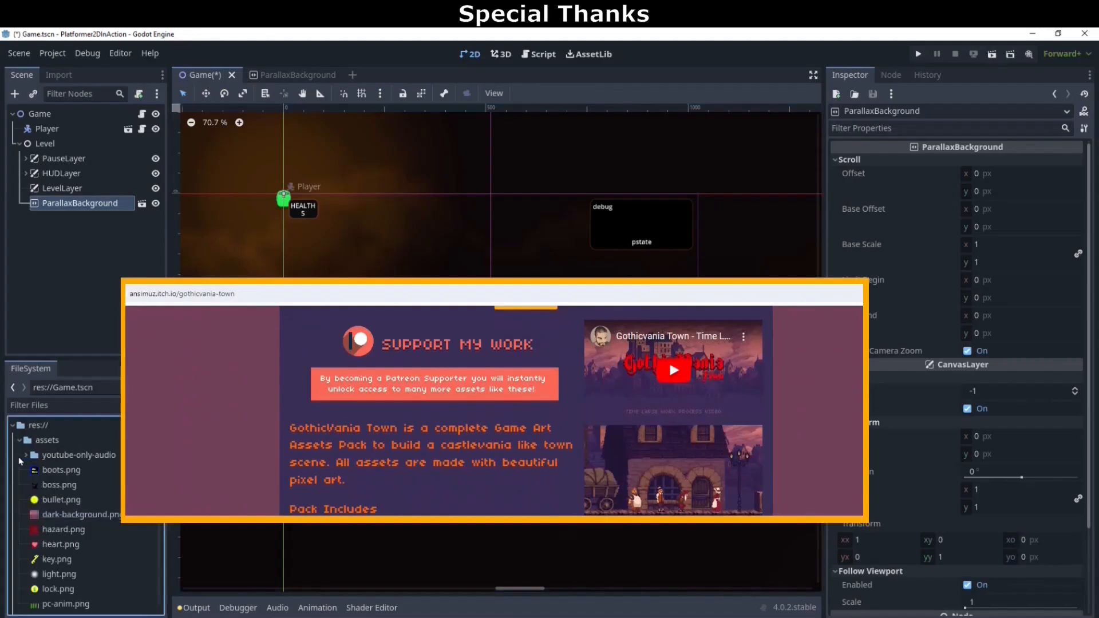
{"action": "left_click", "coordinate": [73, 516]}
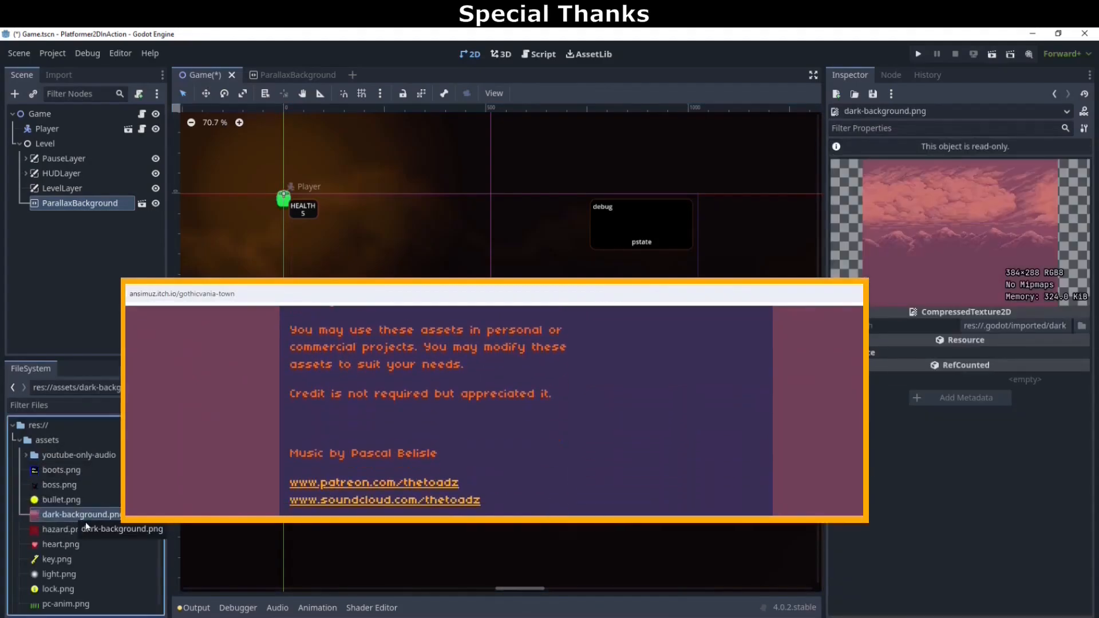
{"action": "scroll", "coordinate": [133, 587], "scroll_direction": "down", "scroll_amount": 3}
{"action": "scroll", "coordinate": [134, 587], "scroll_direction": "down", "scroll_amount": 3}
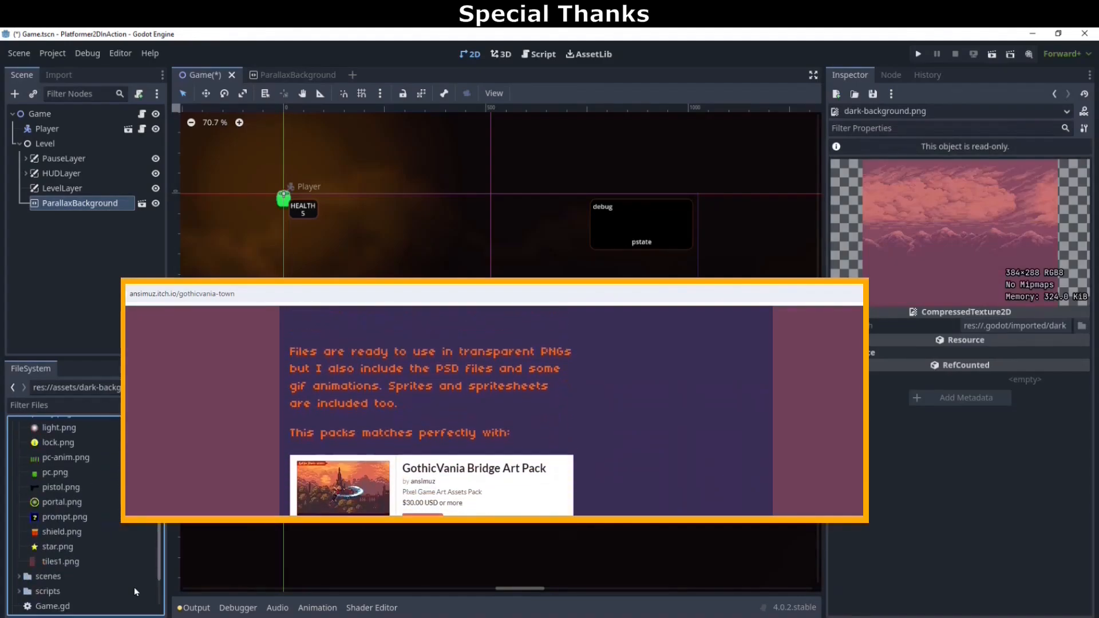
{"action": "scroll", "coordinate": [134, 587], "scroll_direction": "up", "scroll_amount": 4}
{"action": "scroll", "coordinate": [134, 588], "scroll_direction": "up", "scroll_amount": 3}
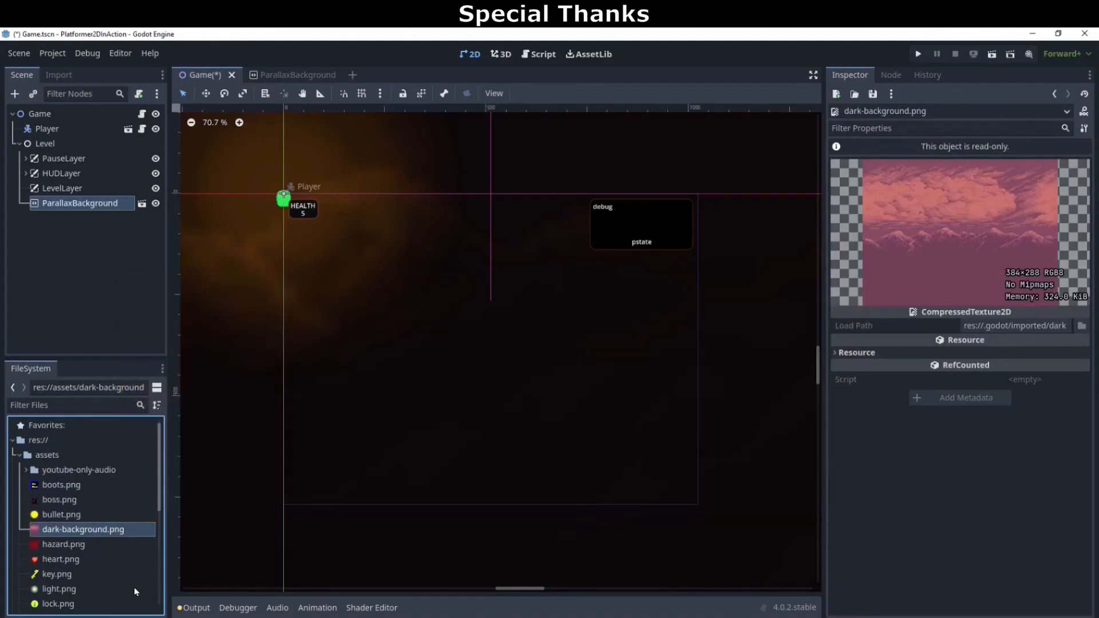
{"action": "left_click", "coordinate": [20, 456]}
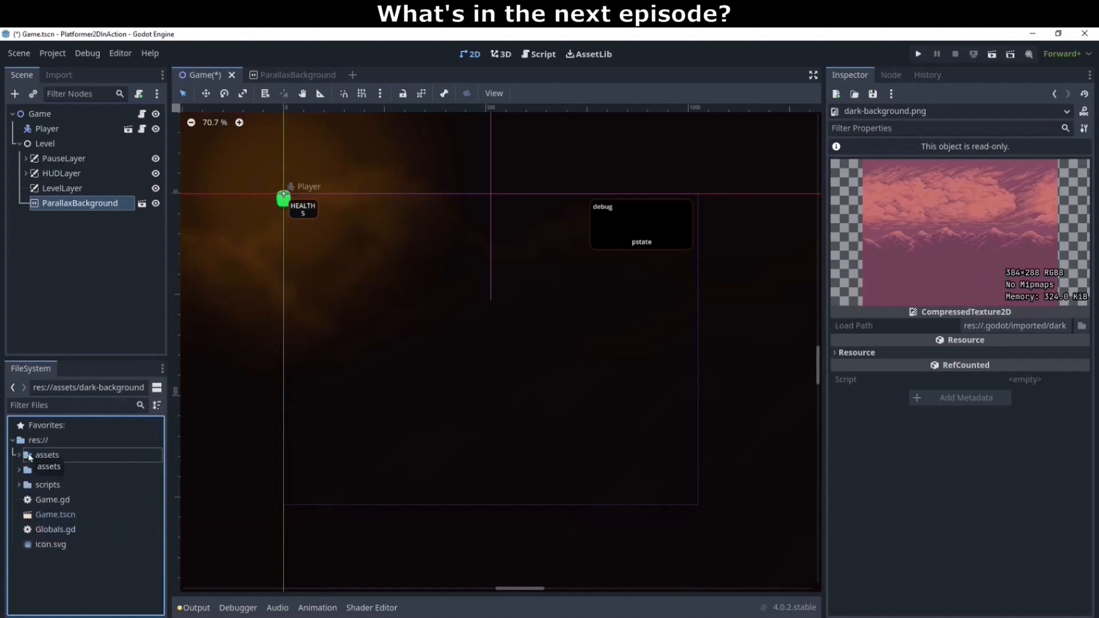
Review the PauseLayer, HUDLayer and LevelLayer properties in turn, and select the Player node
{"action": "left_click", "coordinate": [83, 161]}
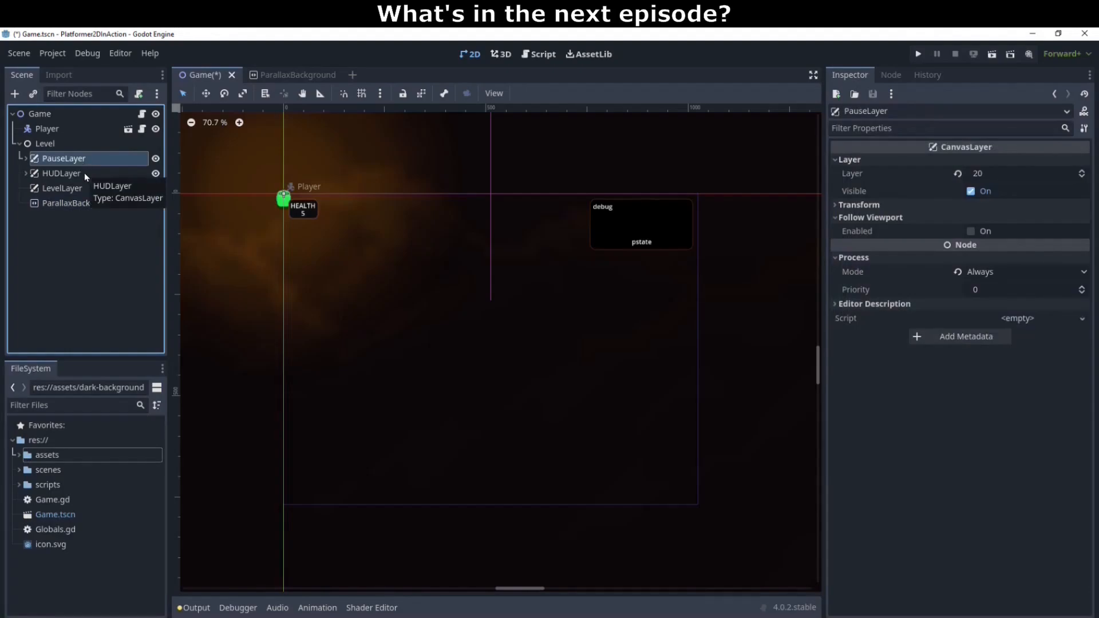
{"action": "left_click", "coordinate": [84, 173]}
{"action": "left_click", "coordinate": [89, 188]}
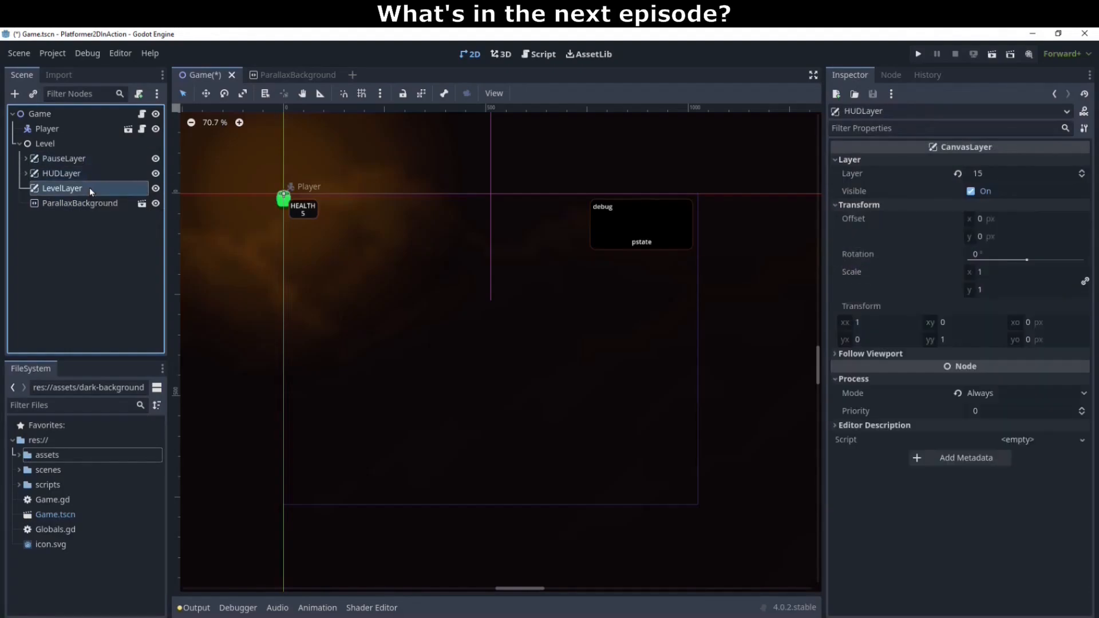
{"action": "left_click", "coordinate": [74, 129]}
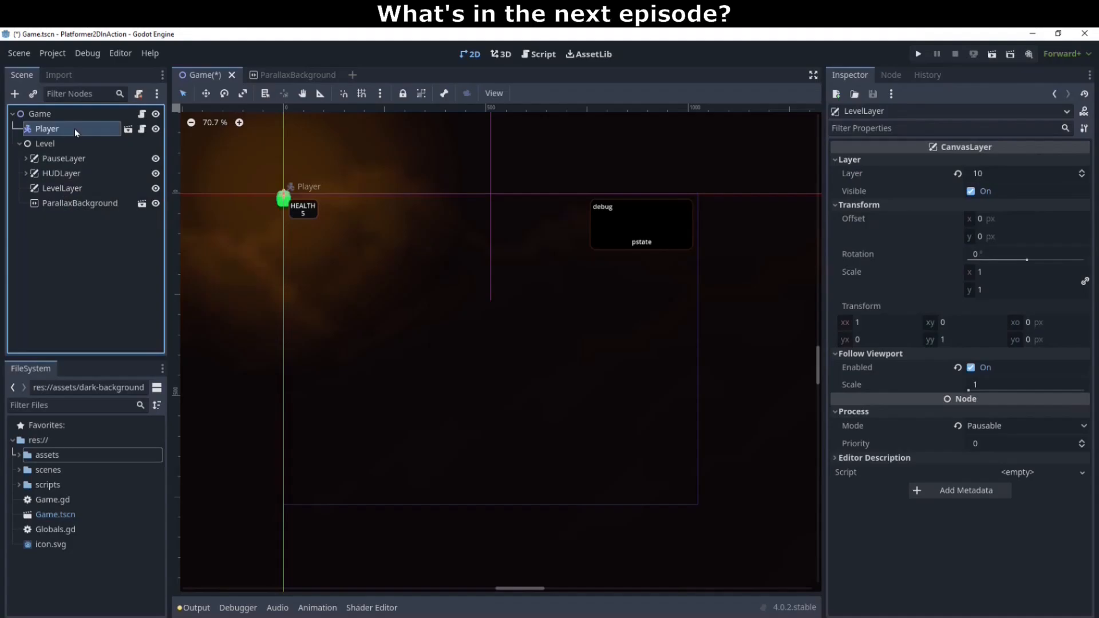
Open the Player scene from the Game scene and inspect the exported properties of its PlayerStats and Player nodes
{"action": "left_click", "coordinate": [127, 130]}
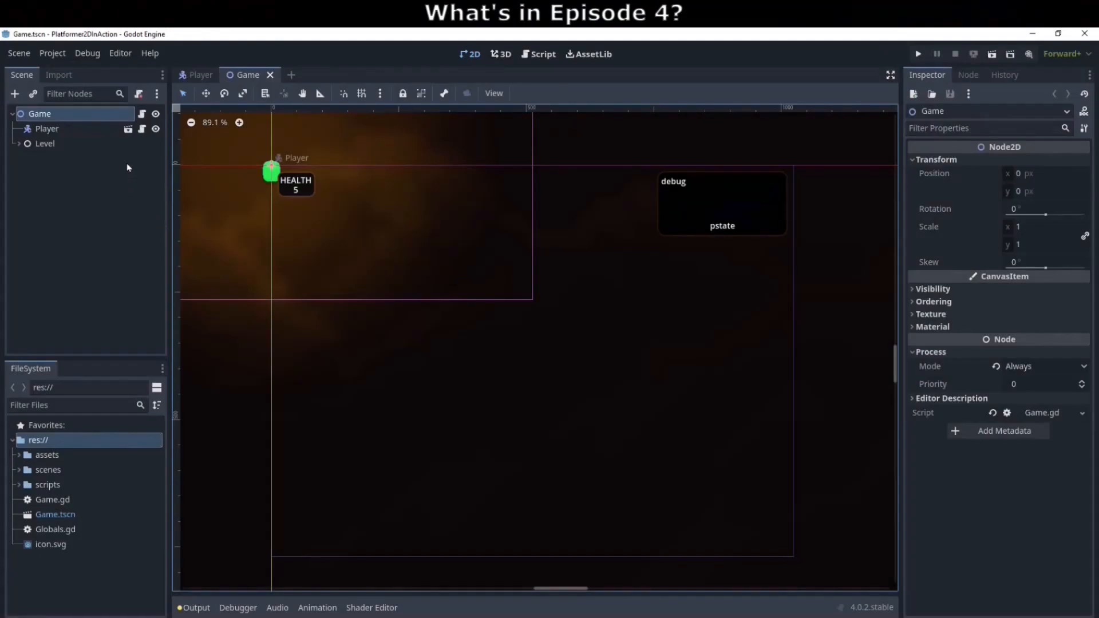
{"action": "left_click", "coordinate": [128, 131]}
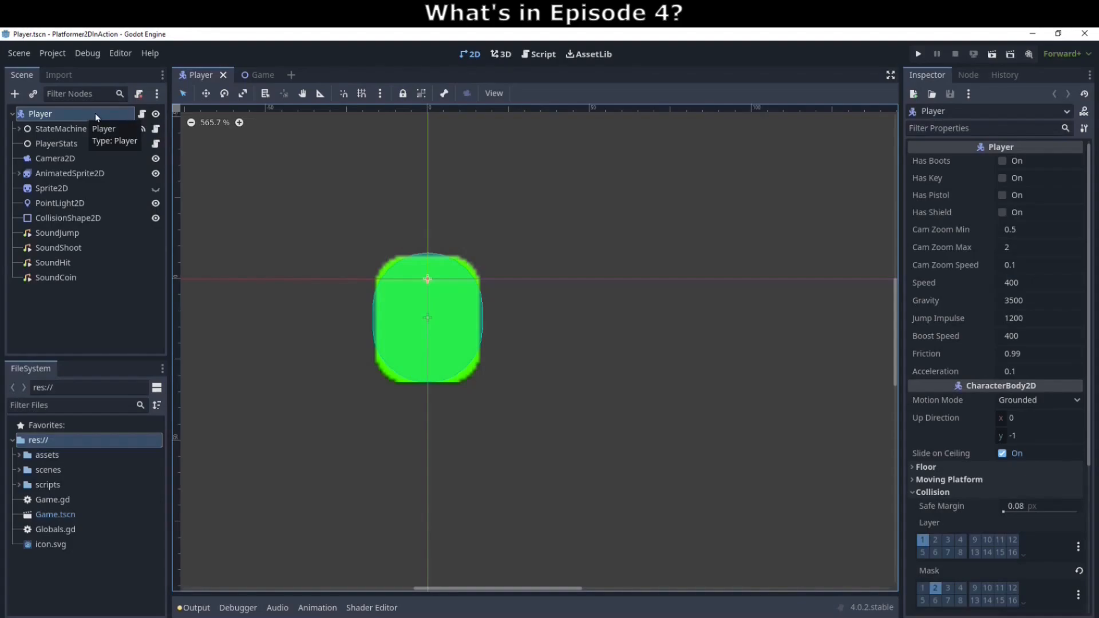
{"action": "left_click", "coordinate": [59, 144]}
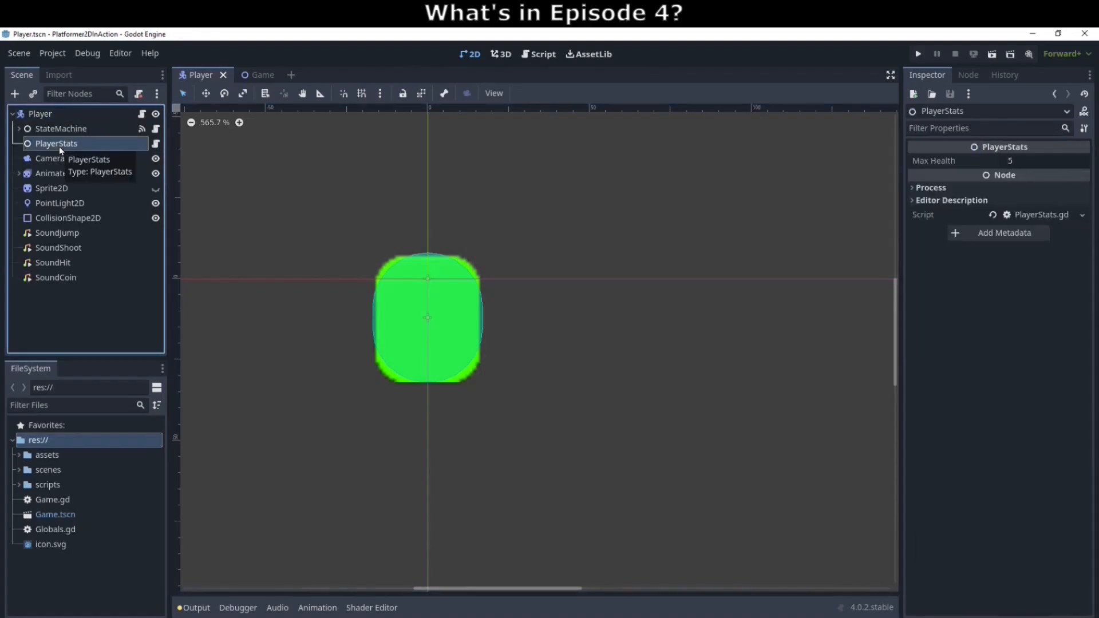
{"action": "left_click", "coordinate": [83, 114]}
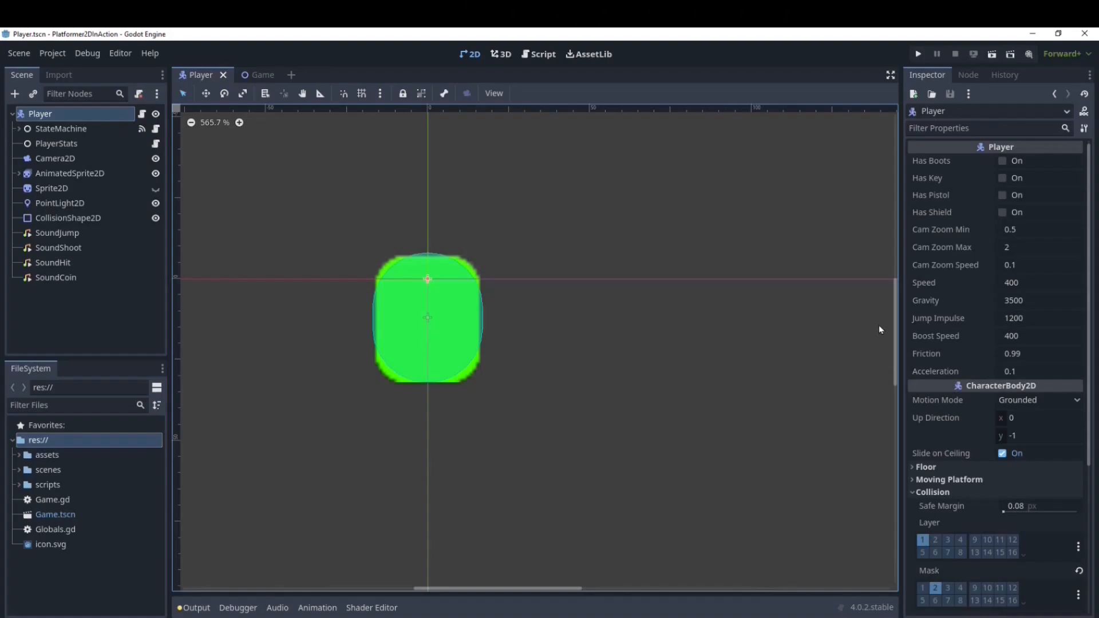
{"action": "left_click", "coordinate": [67, 145]}
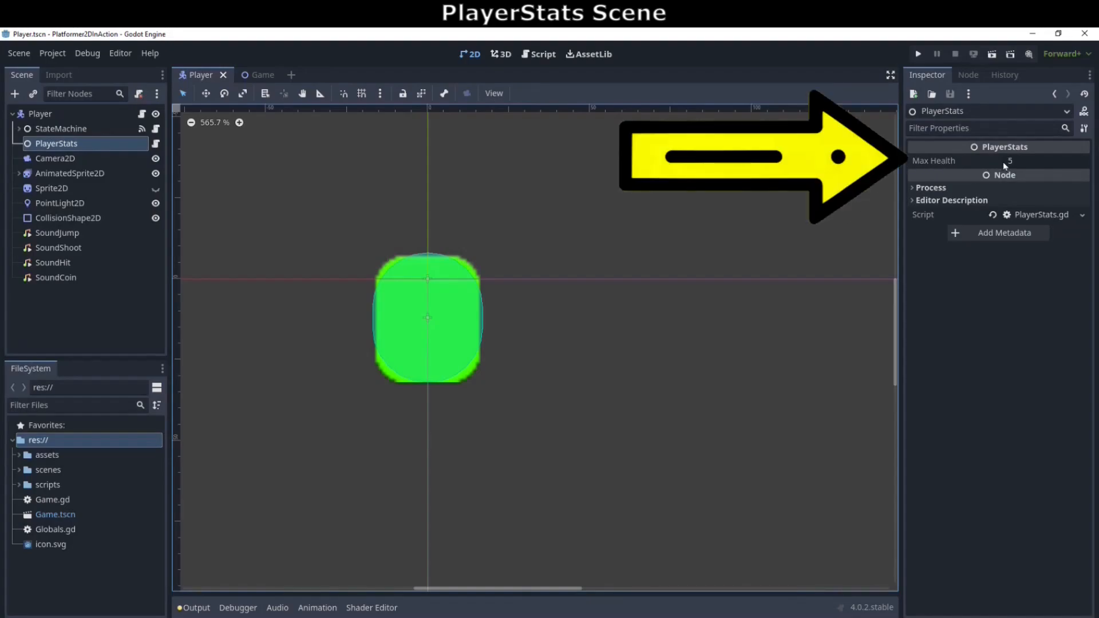
{"action": "left_click", "coordinate": [81, 117]}
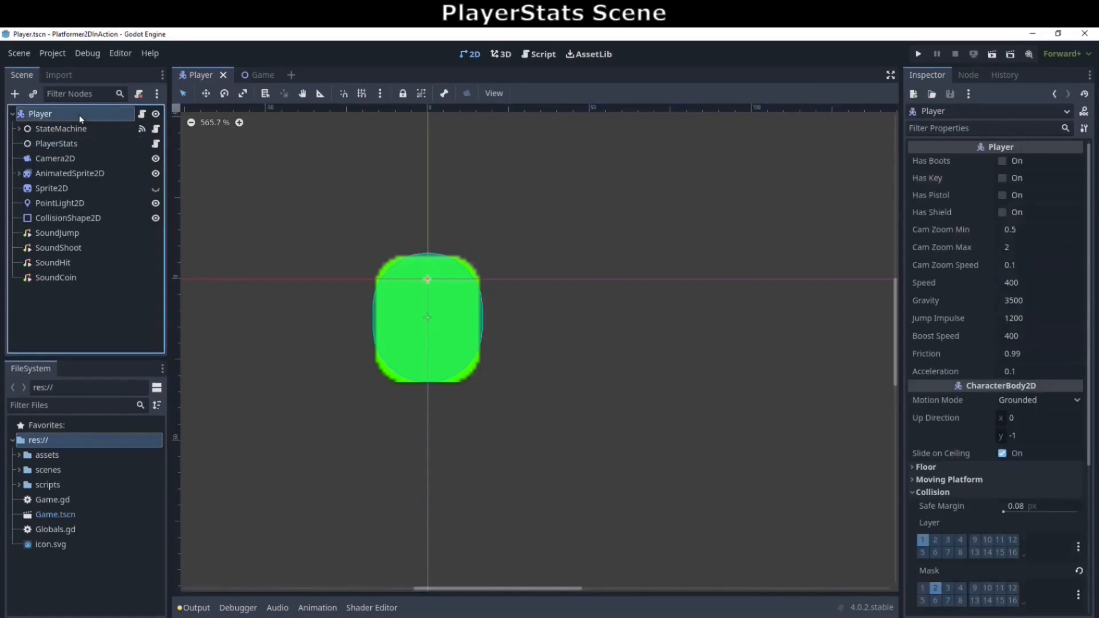
Open the Player script and examine its CharacterBody2D base class and the active_bullet and bullet_scene variables
{"action": "left_click", "coordinate": [142, 114]}
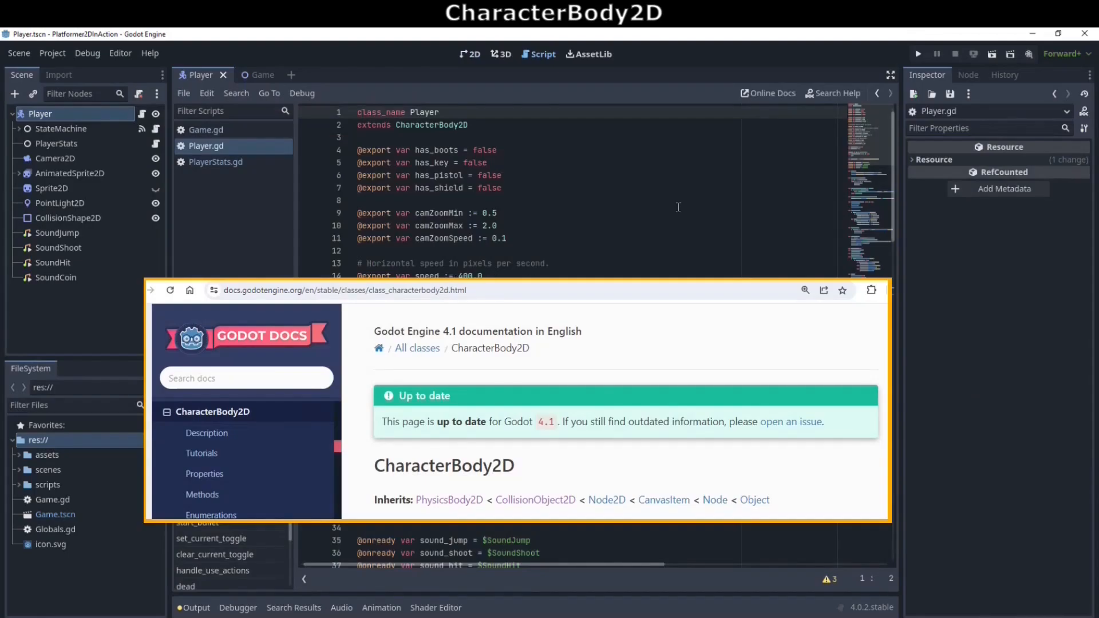
{"action": "double_click", "coordinate": [432, 125]}
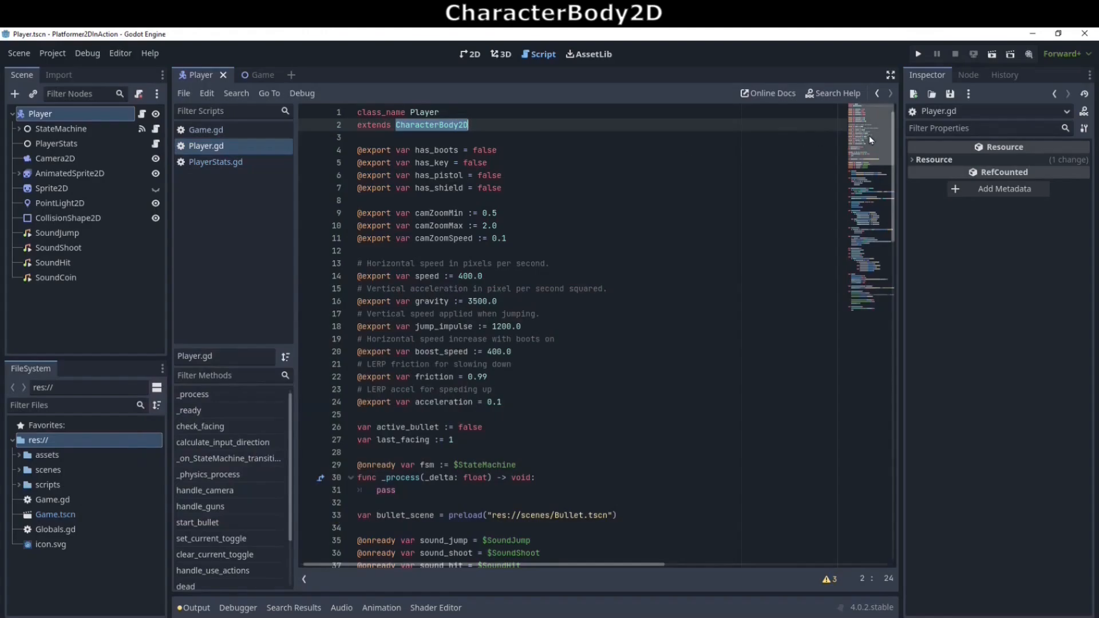
{"action": "scroll", "coordinate": [869, 136], "scroll_direction": "down", "scroll_amount": 1}
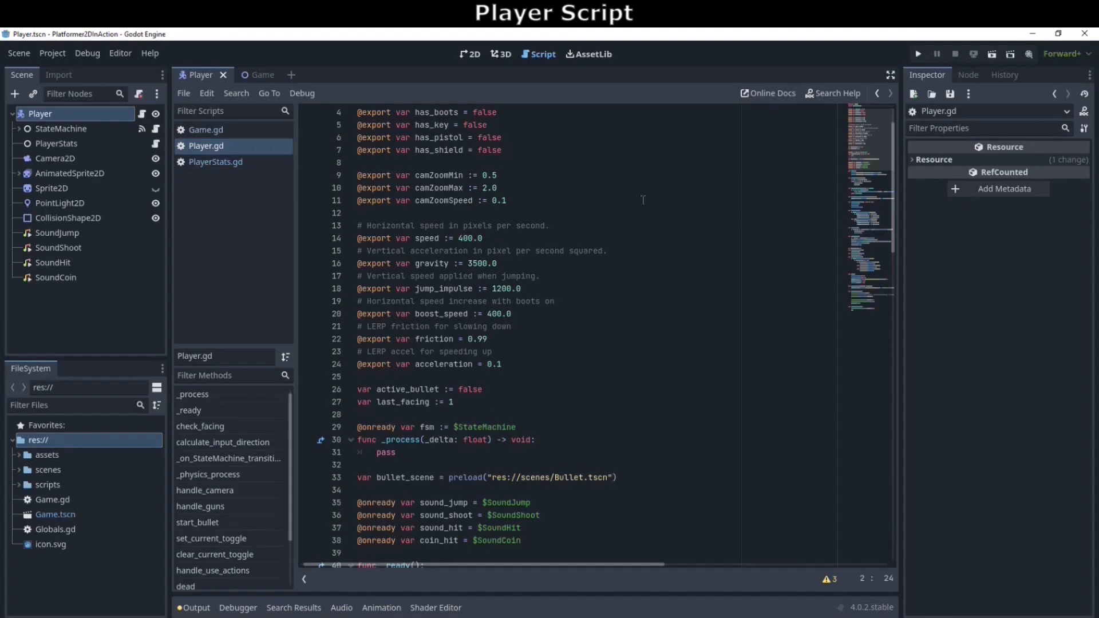
{"action": "scroll", "coordinate": [638, 301], "scroll_direction": "down", "scroll_amount": 6}
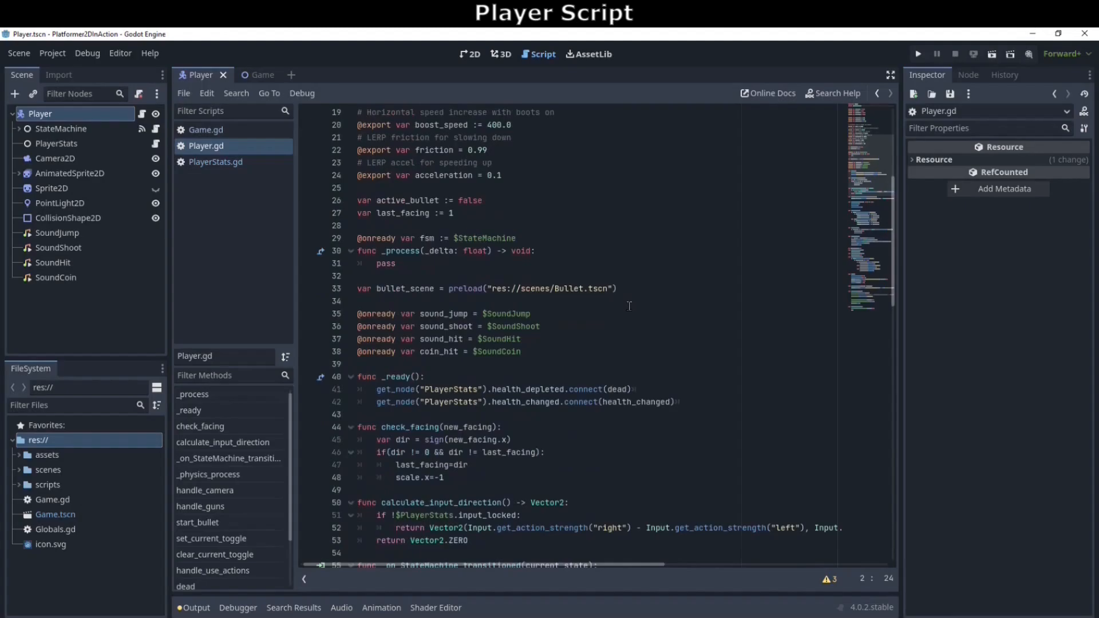
{"action": "double_click", "coordinate": [383, 162]}
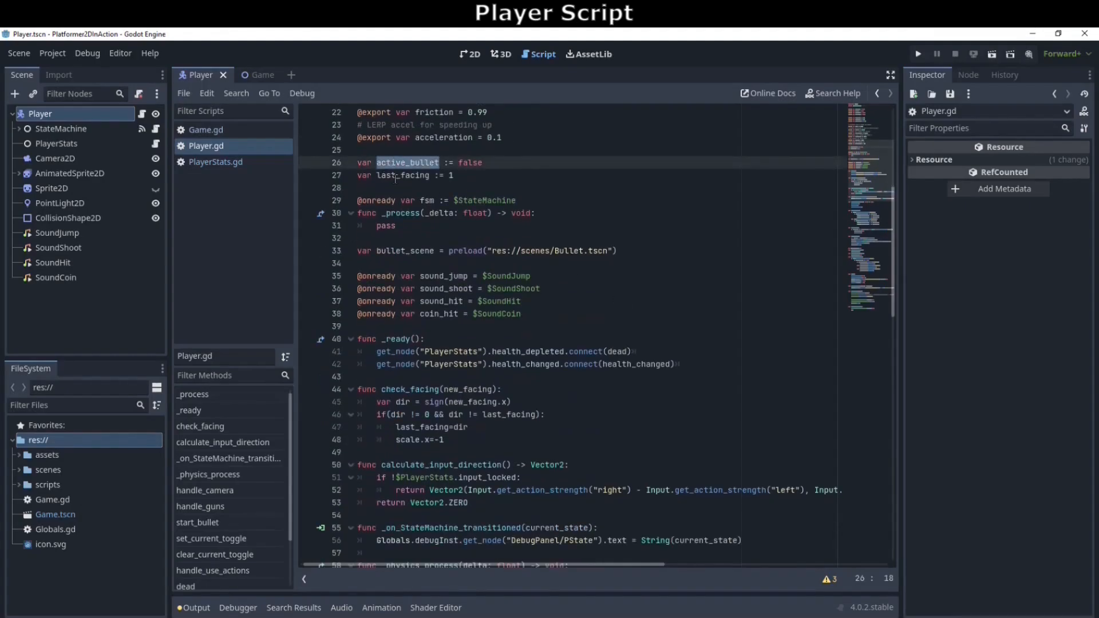
{"action": "double_click", "coordinate": [403, 250]}
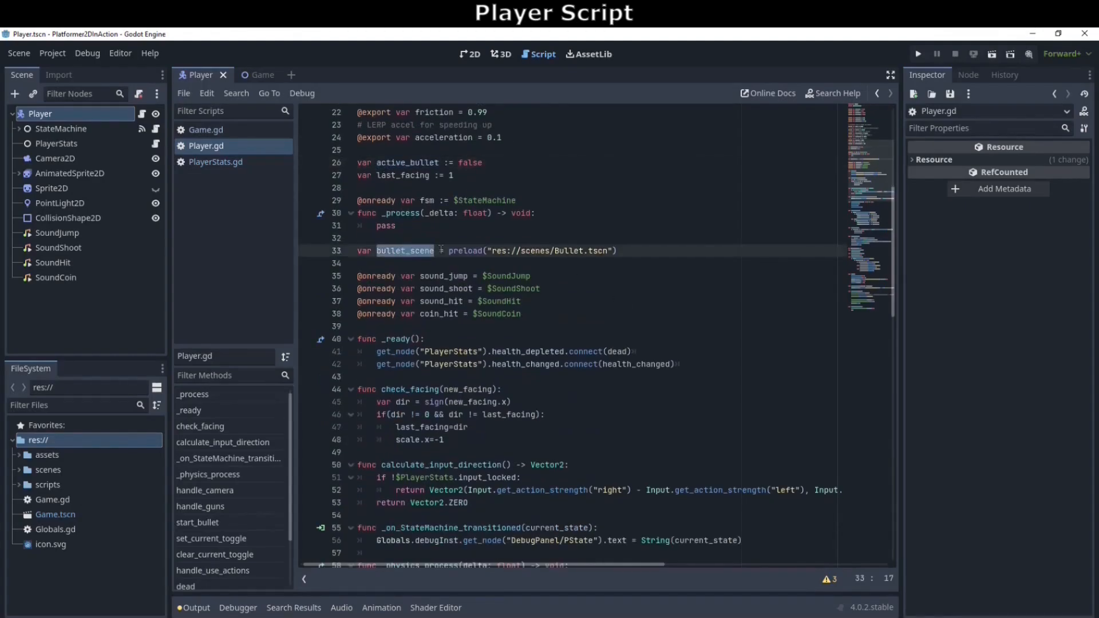
Examine the Bullet scene preload, the sound variables, and the dead and health_changed signal connections in the Player script's _ready function
{"action": "double_click", "coordinate": [464, 250]}
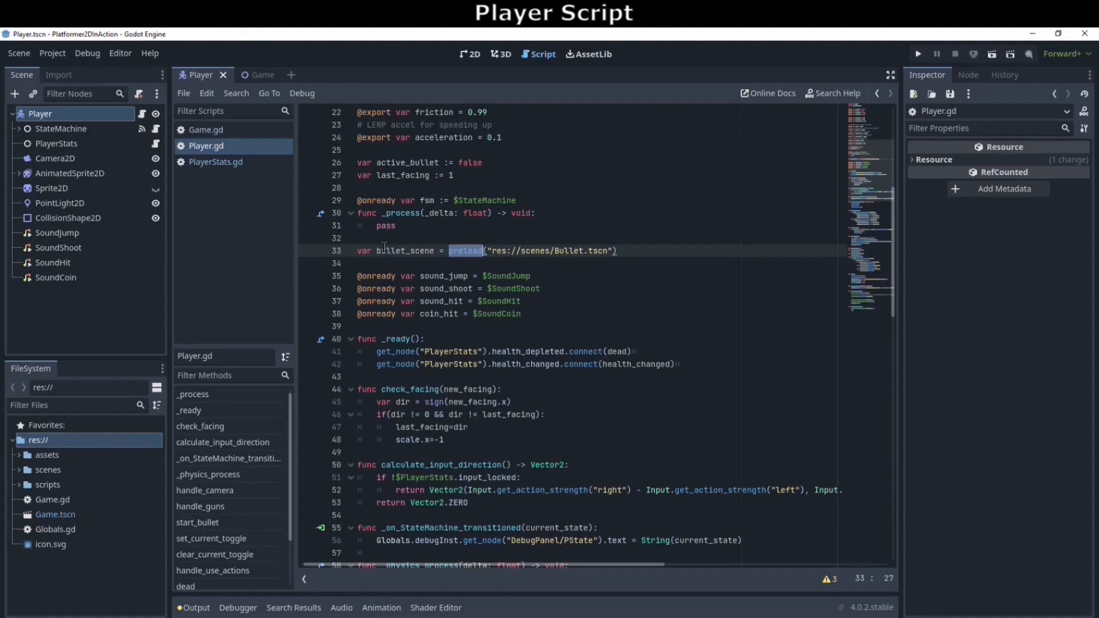
{"action": "left_click", "coordinate": [540, 303]}
{"action": "scroll", "coordinate": [446, 264], "scroll_direction": "down", "scroll_amount": 2}
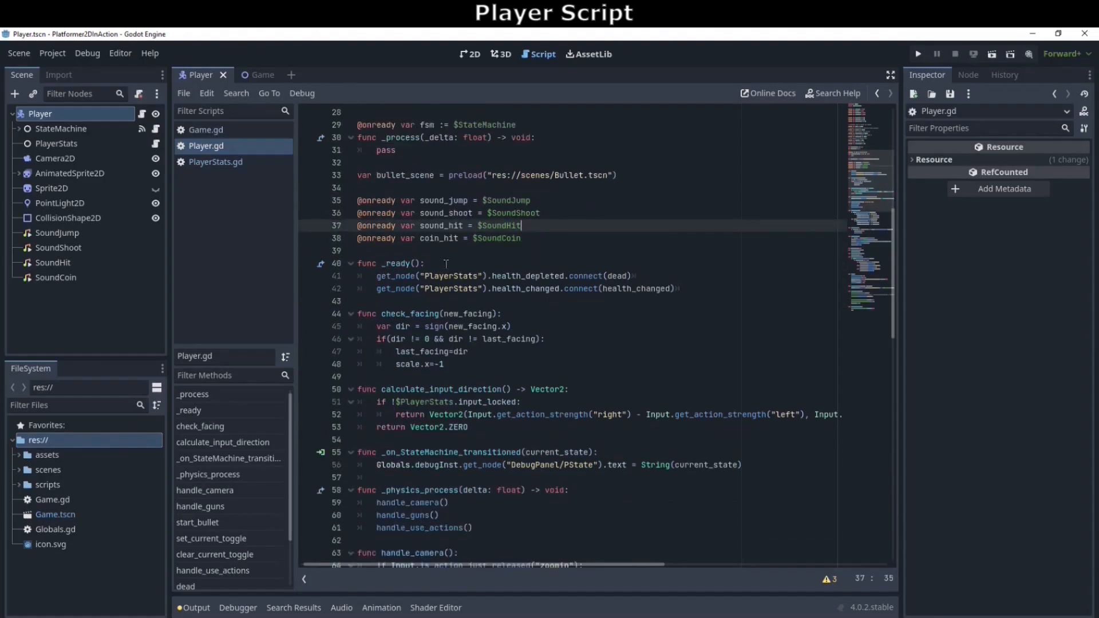
{"action": "left_click", "coordinate": [441, 264]}
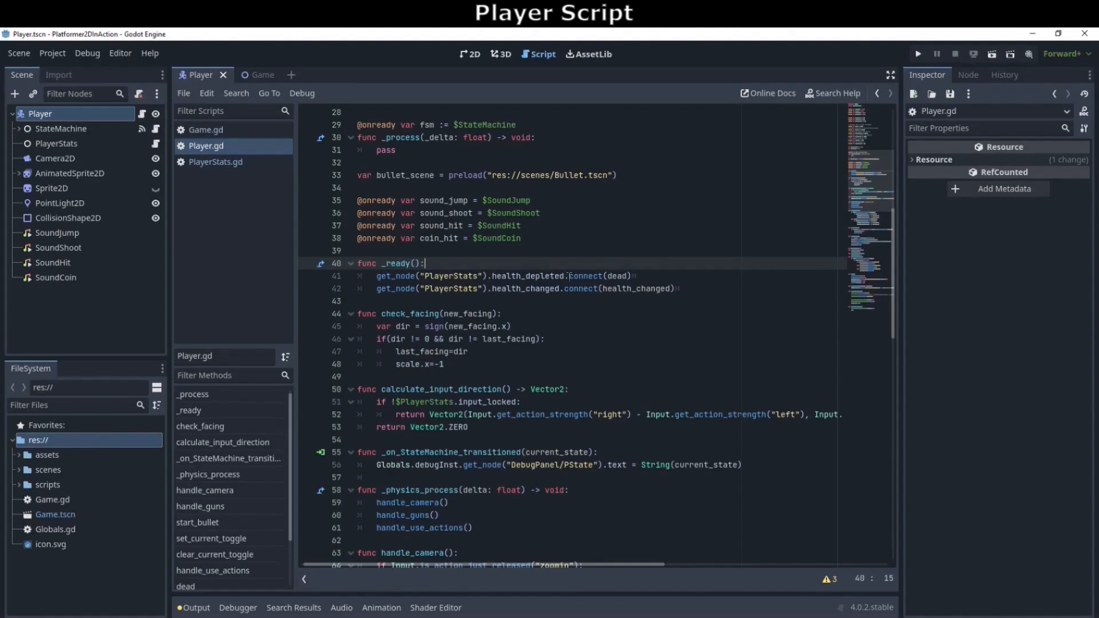
{"action": "double_click", "coordinate": [626, 276]}
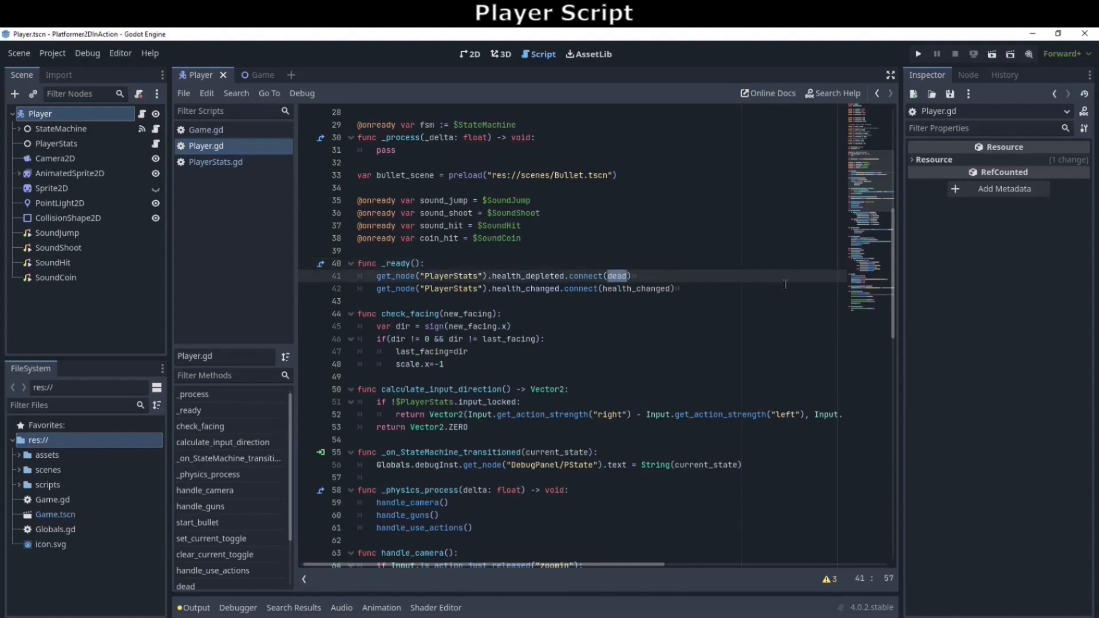
{"action": "double_click", "coordinate": [623, 289]}
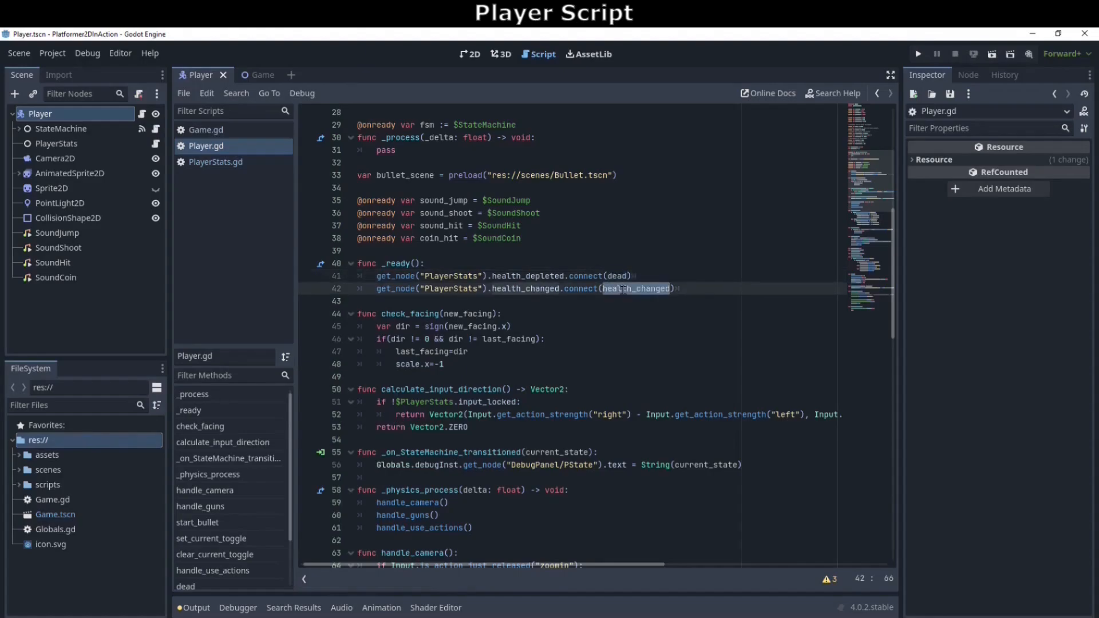
{"action": "double_click", "coordinate": [619, 277]}
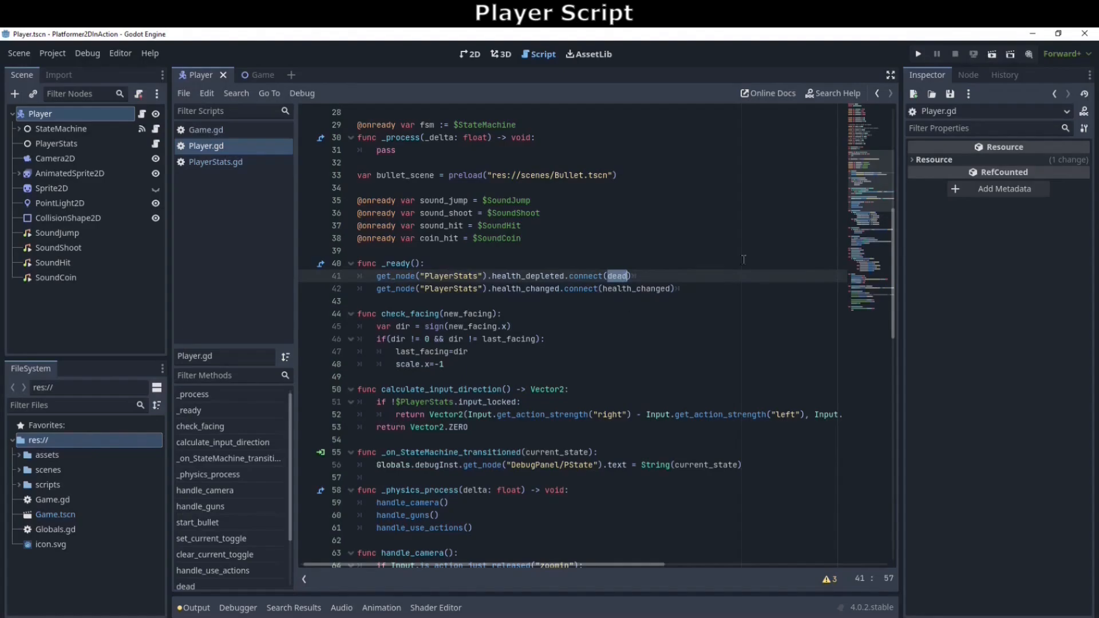
Locate the dead and health_changed handler functions near the script's end, and return to their signal connections in _ready
{"action": "scroll", "coordinate": [867, 177], "scroll_direction": "down", "scroll_amount": 15}
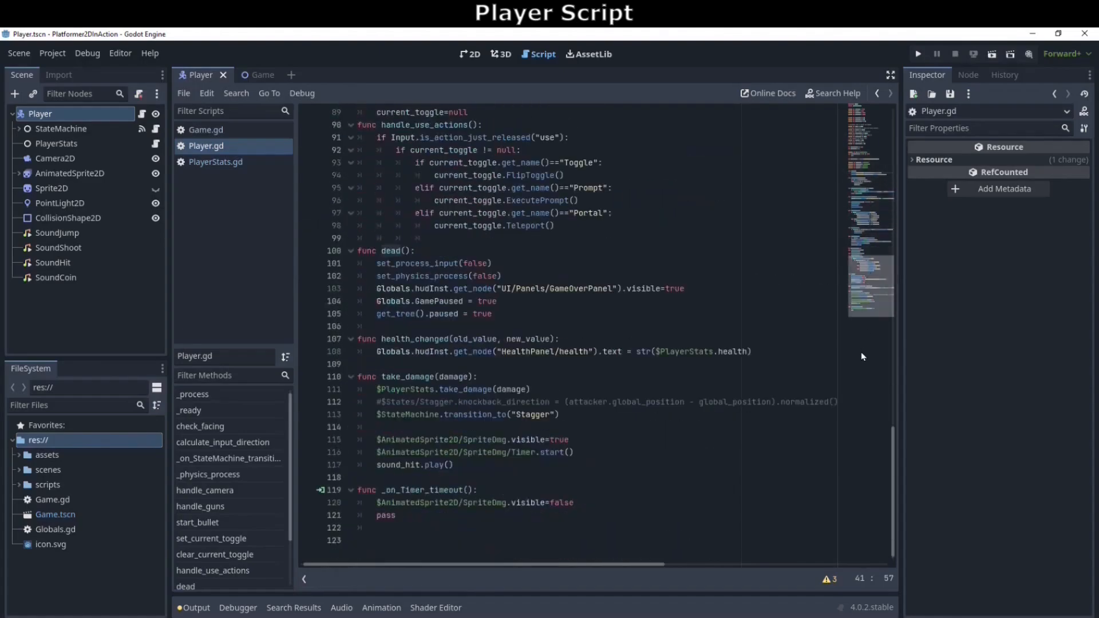
{"action": "double_click", "coordinate": [391, 251]}
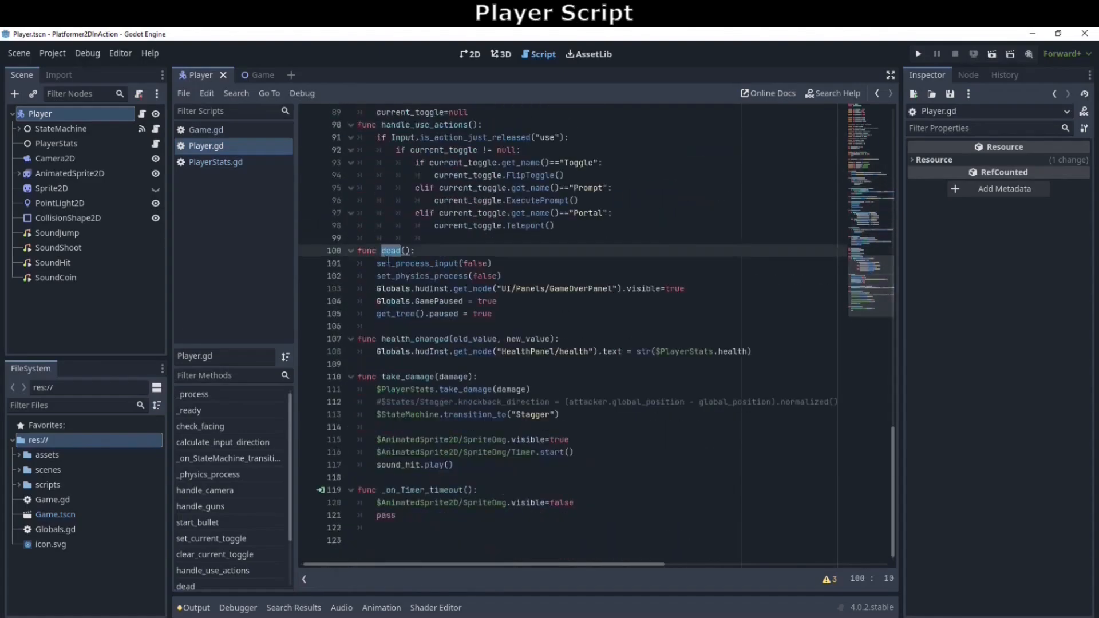
{"action": "double_click", "coordinate": [398, 339]}
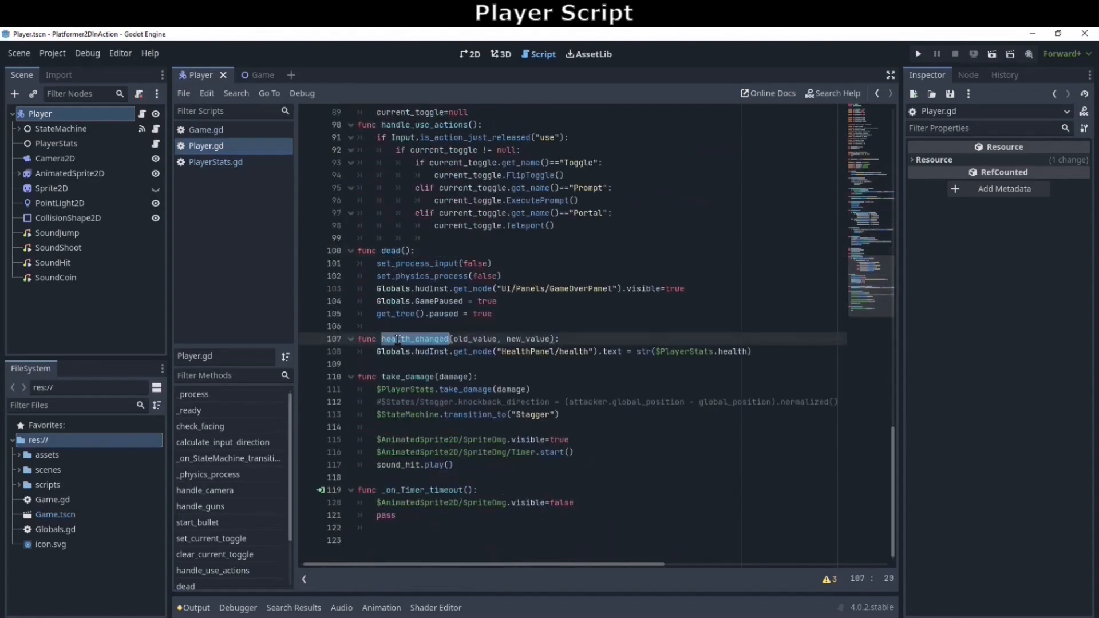
{"action": "scroll", "coordinate": [397, 338], "scroll_direction": "up", "scroll_amount": 10}
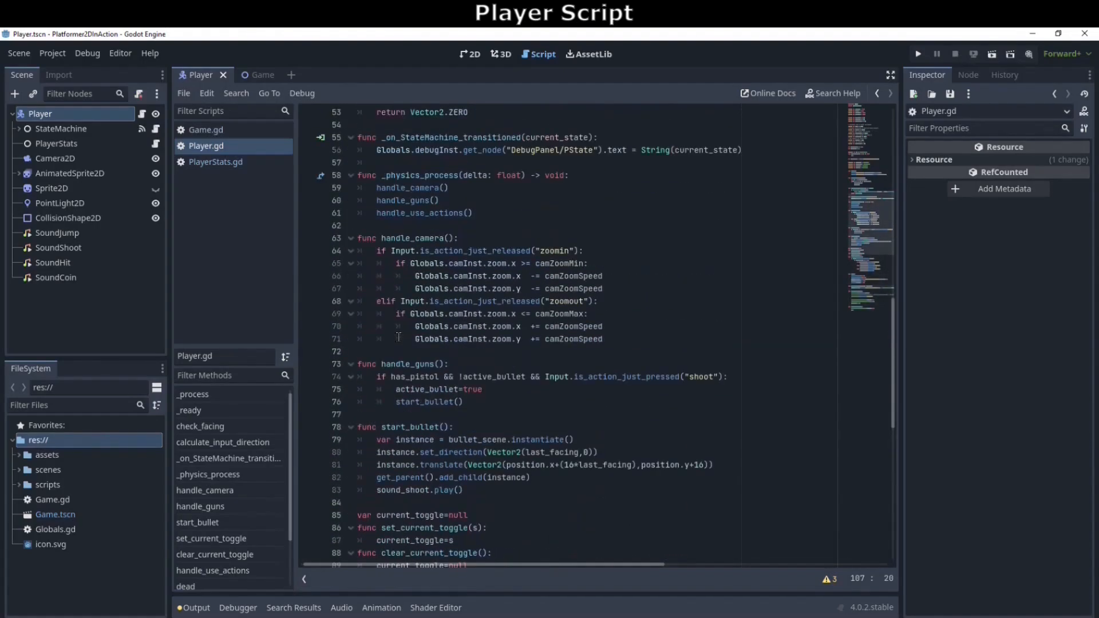
{"action": "scroll", "coordinate": [398, 336], "scroll_direction": "up", "scroll_amount": 7}
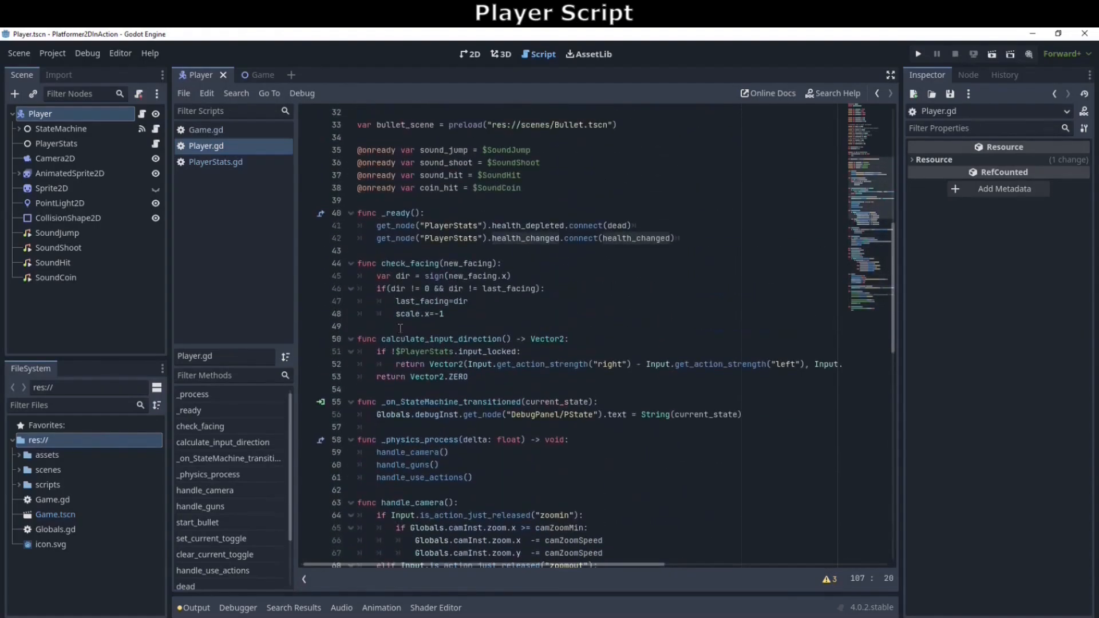
{"action": "left_click", "coordinate": [578, 238]}
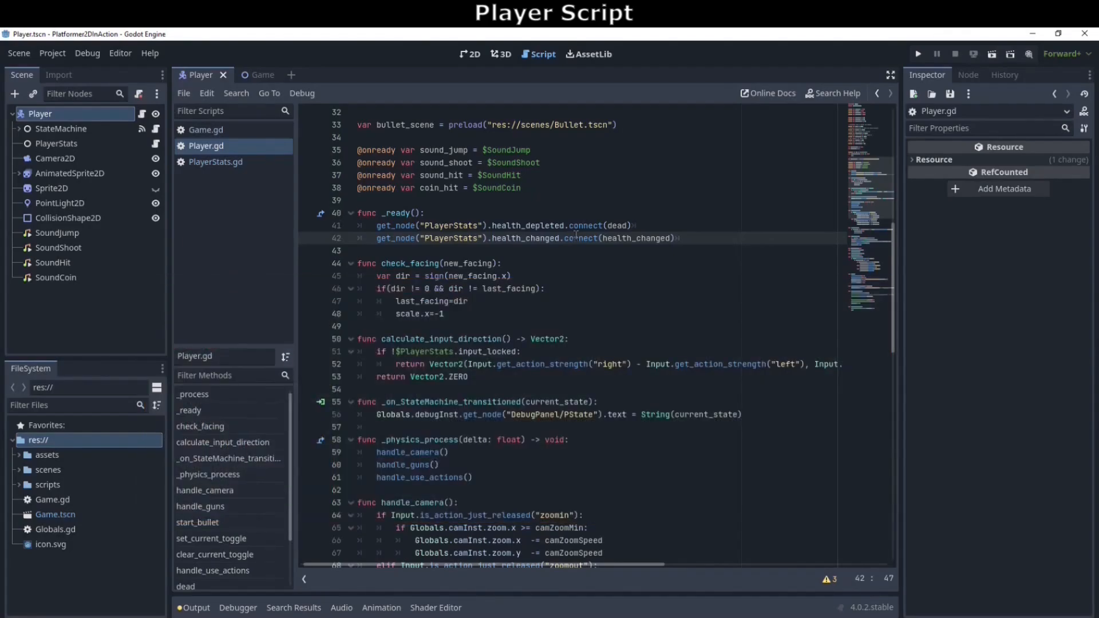
{"action": "left_click_drag", "start_coordinate": [682, 239], "coordinate": [344, 240]}
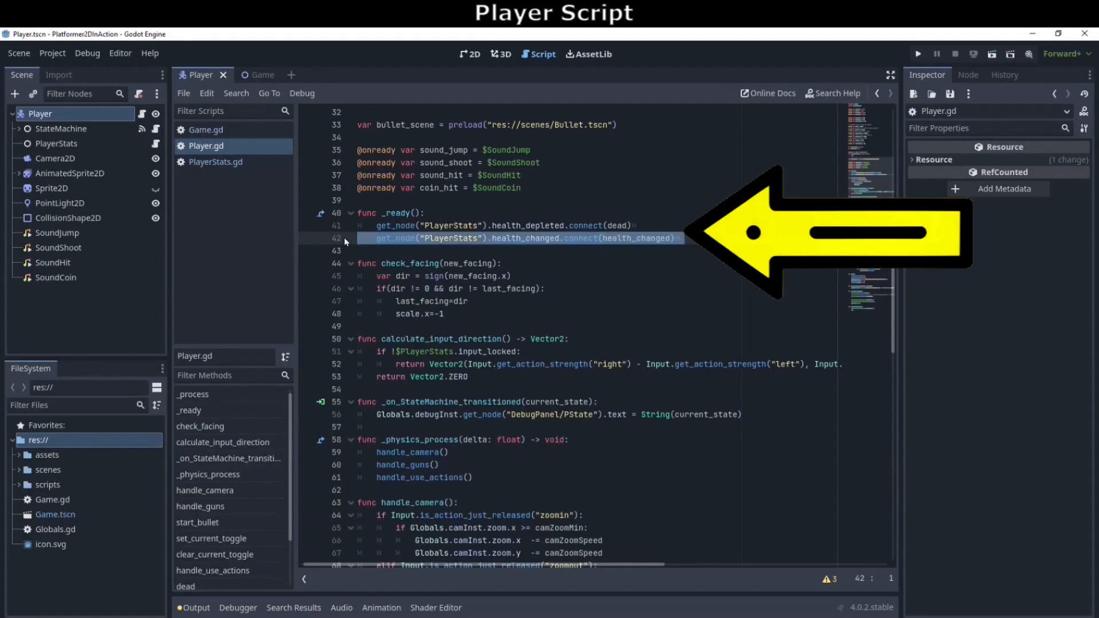
{"action": "left_click", "coordinate": [371, 224]}
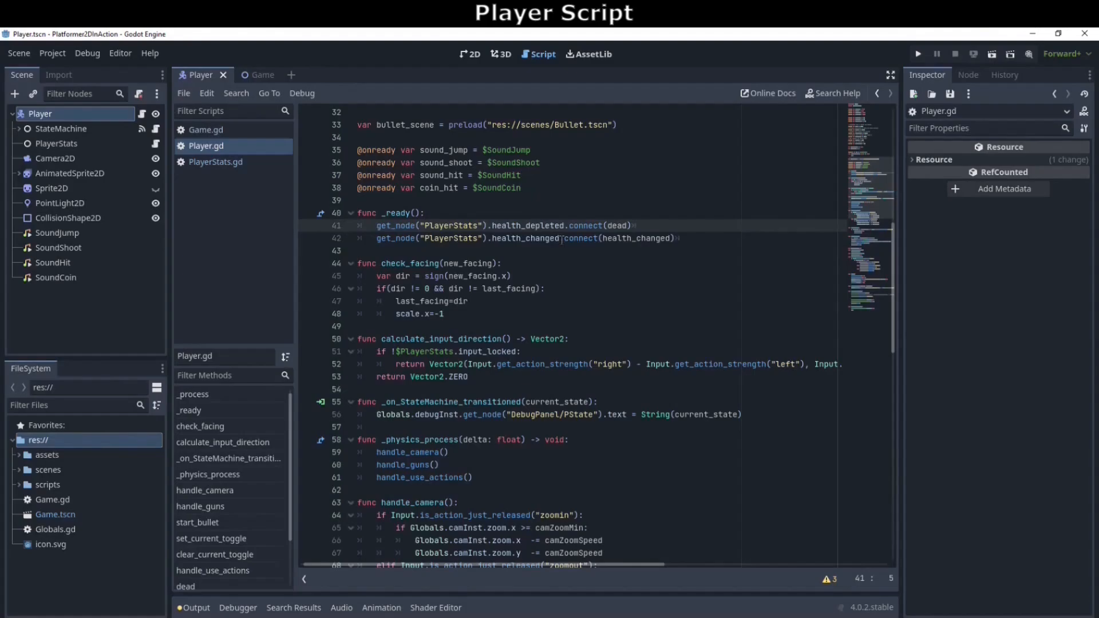
Examine _physics_process and the handle_camera, handle_guns and handle_use_actions functions it calls in the Player script
{"action": "scroll", "coordinate": [562, 239], "scroll_direction": "down", "scroll_amount": 2}
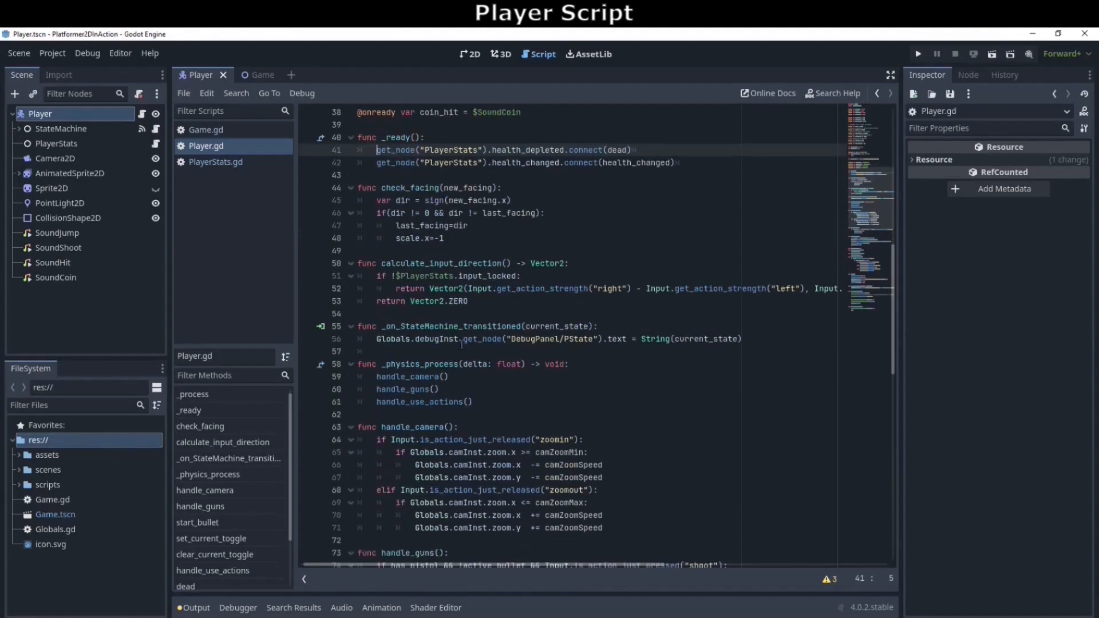
{"action": "left_click", "coordinate": [352, 365]}
{"action": "left_click", "coordinate": [351, 366]}
{"action": "double_click", "coordinate": [366, 364]}
{"action": "scroll", "coordinate": [416, 323], "scroll_direction": "down", "scroll_amount": 3}
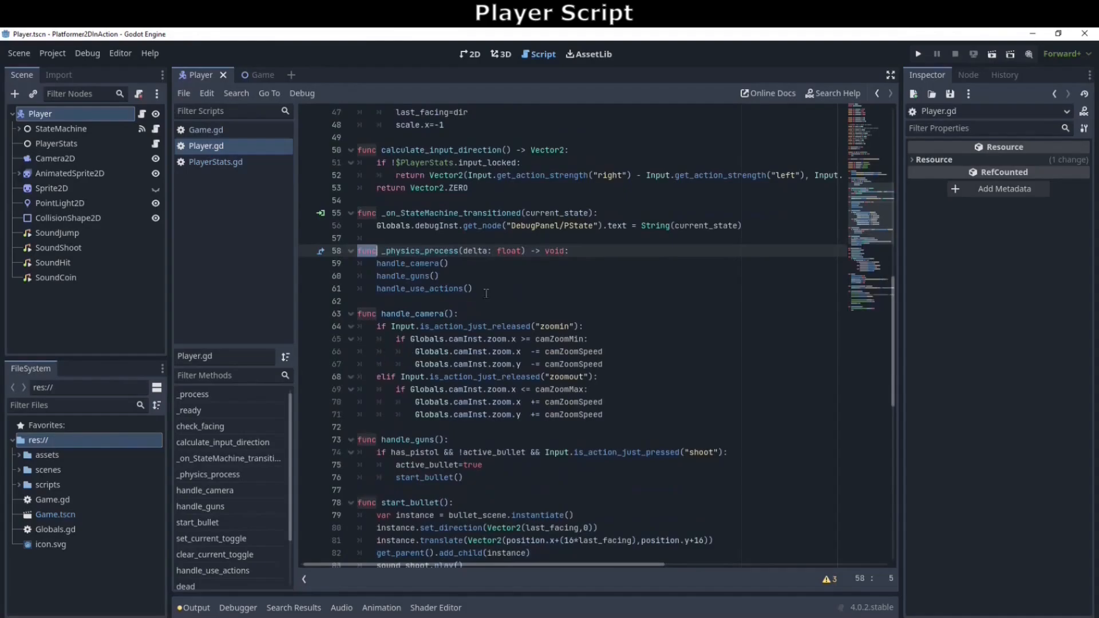
{"action": "scroll", "coordinate": [497, 285], "scroll_direction": "down", "scroll_amount": 3}
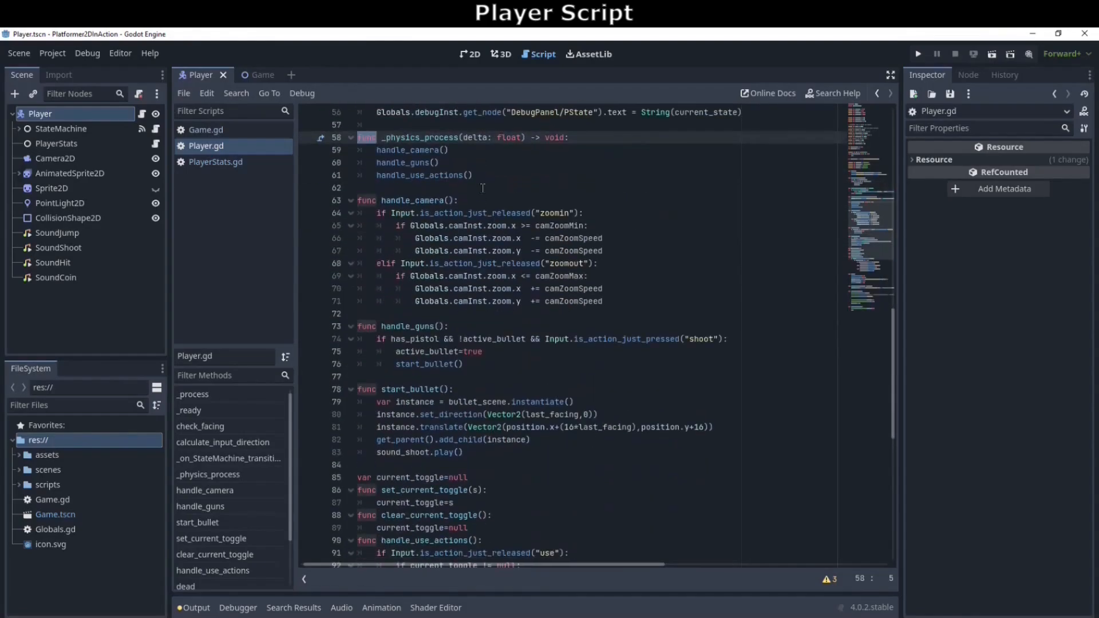
{"action": "double_click", "coordinate": [407, 150]}
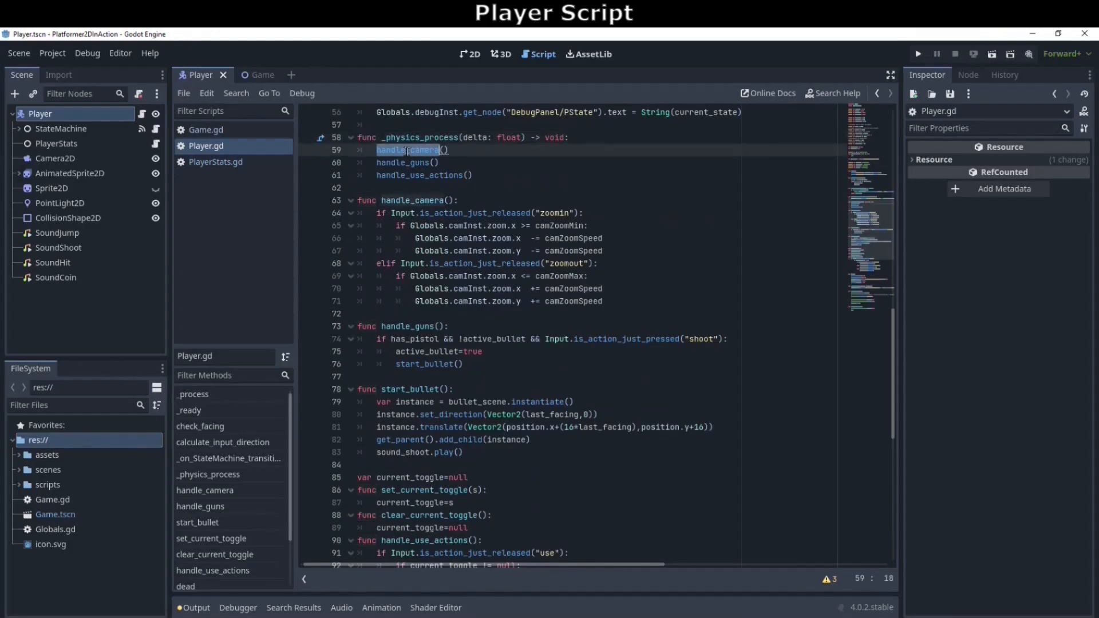
{"action": "double_click", "coordinate": [399, 163]}
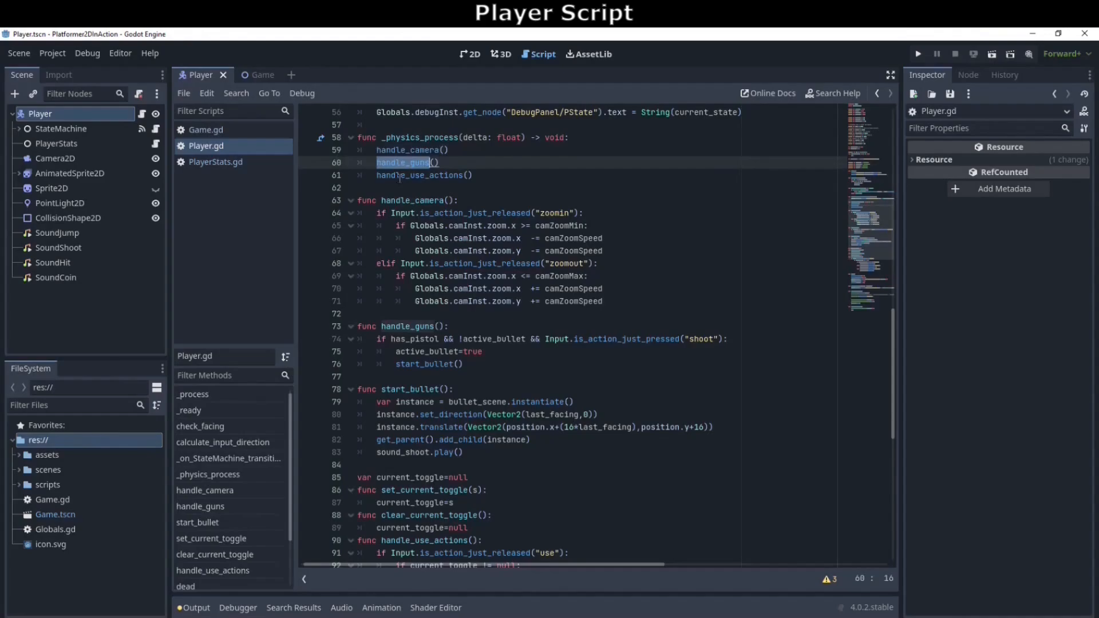
{"action": "double_click", "coordinate": [400, 176]}
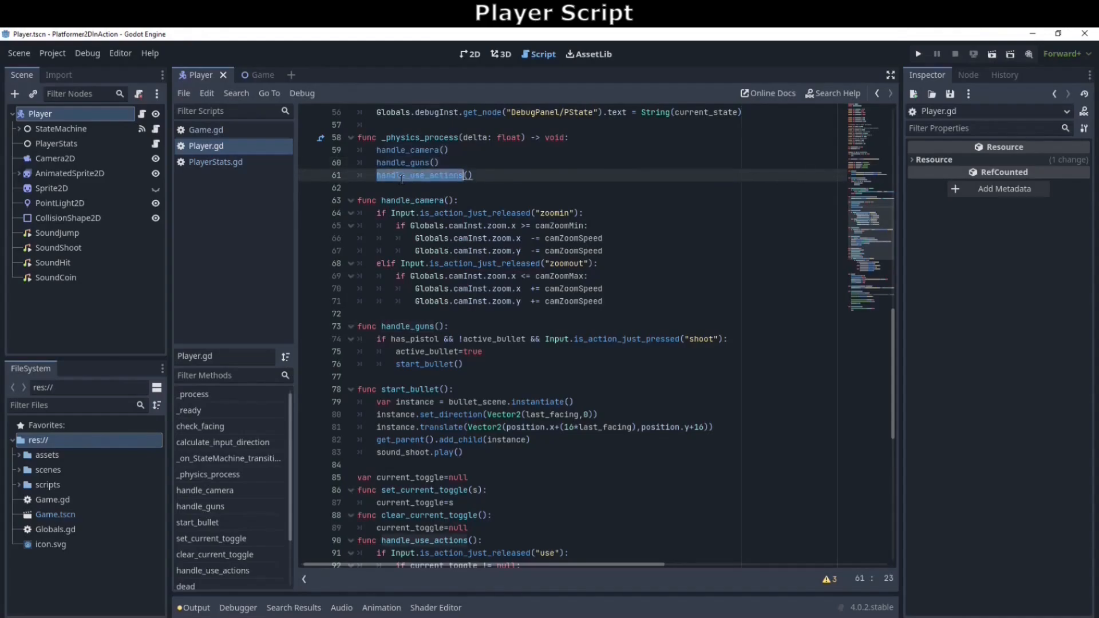
{"action": "scroll", "coordinate": [419, 218], "scroll_direction": "down", "scroll_amount": 3}
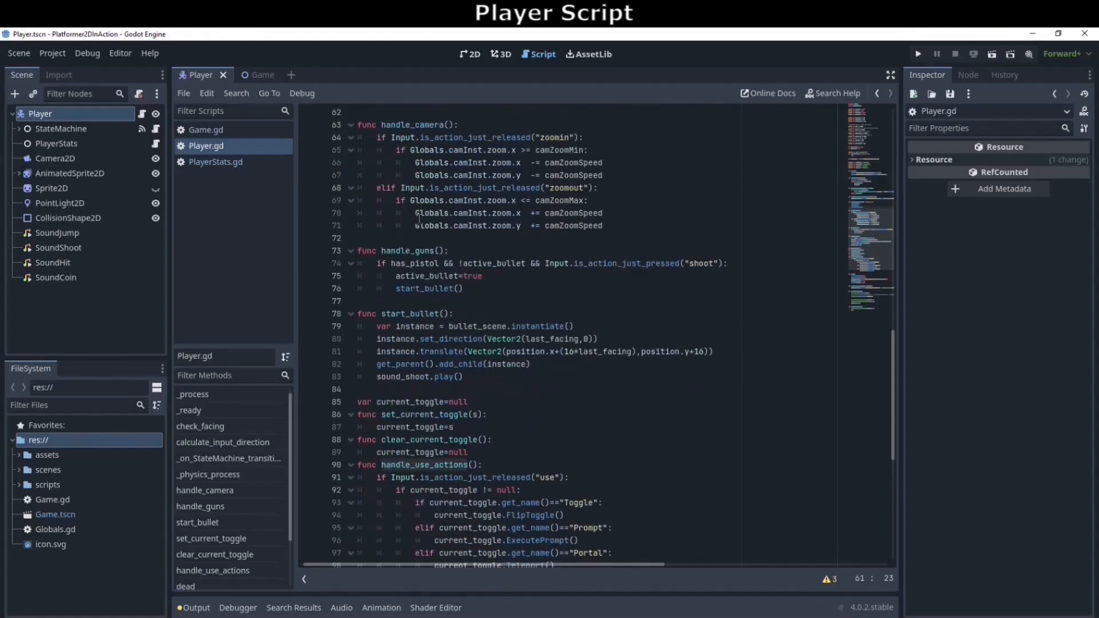
{"action": "scroll", "coordinate": [420, 218], "scroll_direction": "down", "scroll_amount": 1}
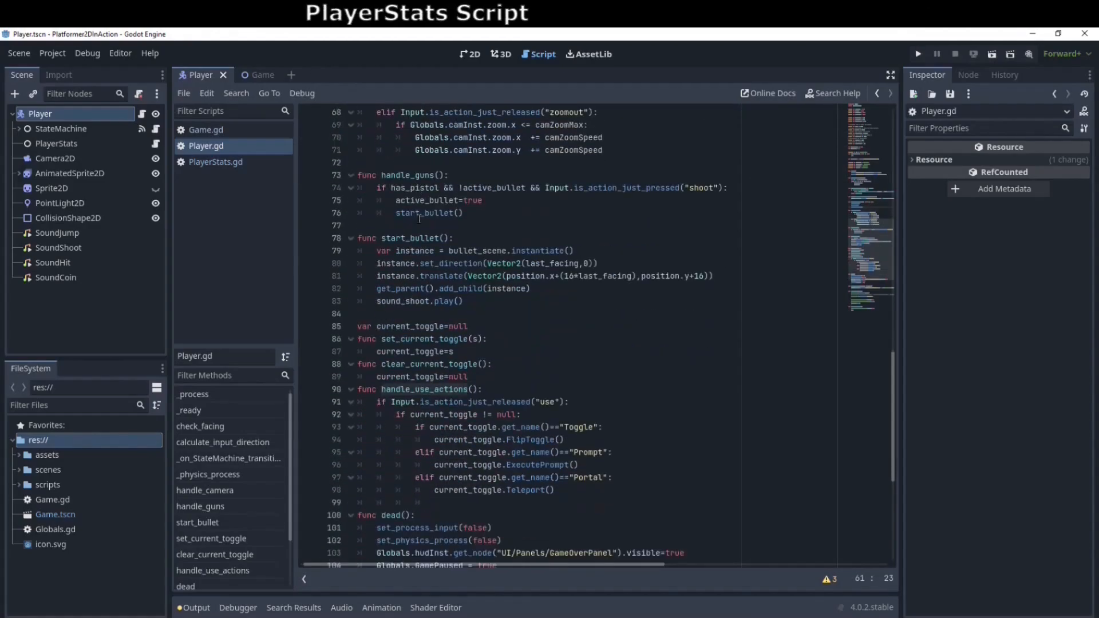
{"action": "scroll", "coordinate": [420, 218], "scroll_direction": "down", "scroll_amount": 1}
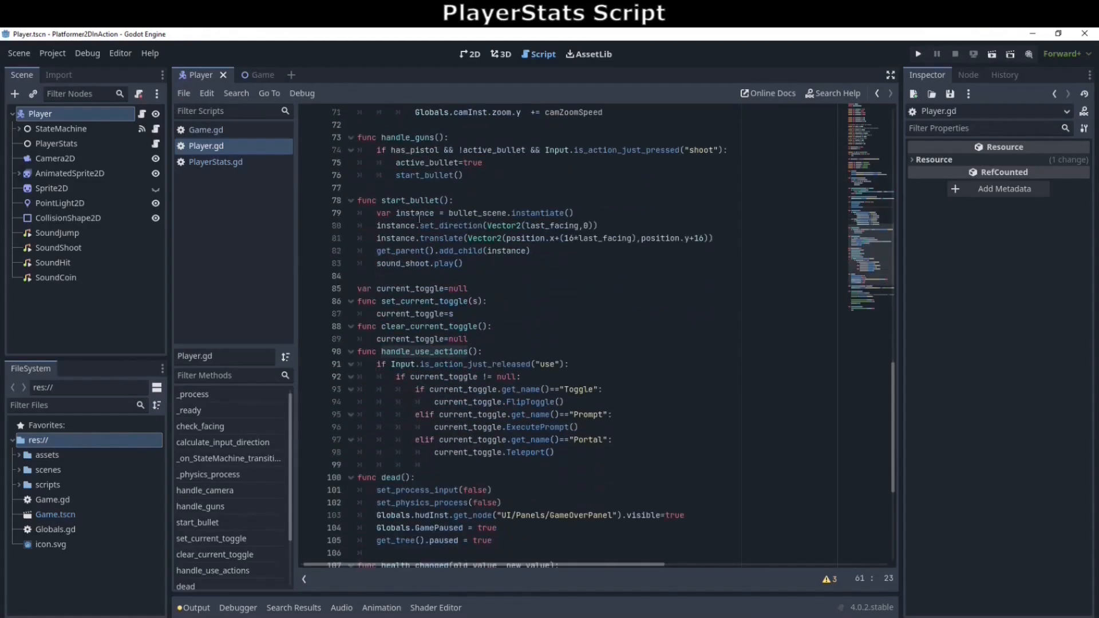
Open the PlayerStats.gd script and review its signals, variables and health functions down to set_invulnerable_for_seconds
{"action": "left_click", "coordinate": [209, 163]}
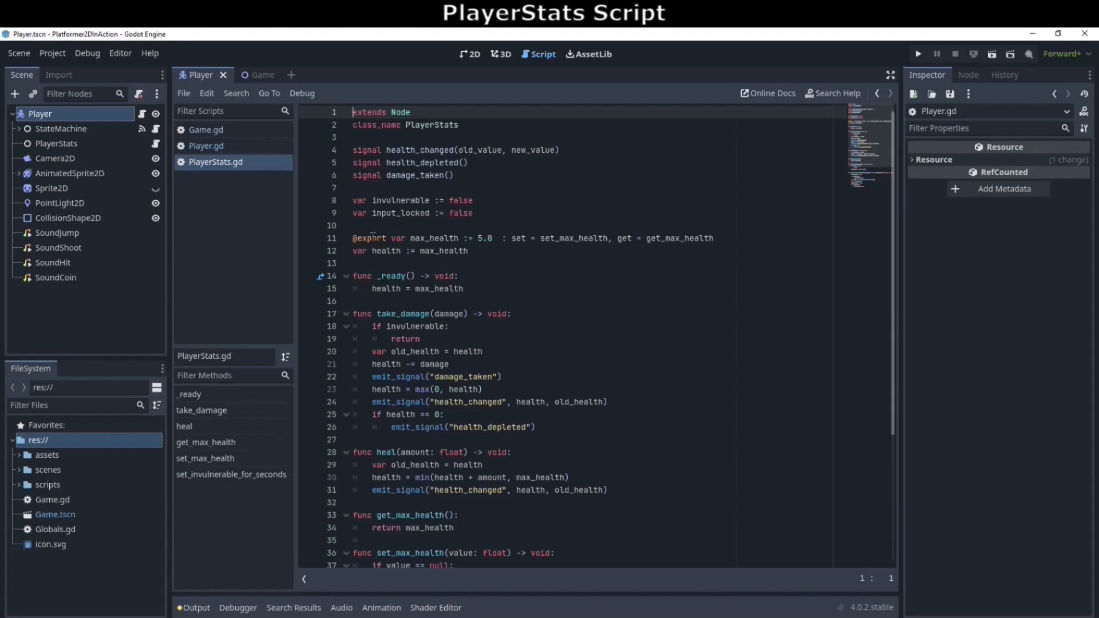
{"action": "scroll", "coordinate": [373, 237], "scroll_direction": "down", "scroll_amount": 4}
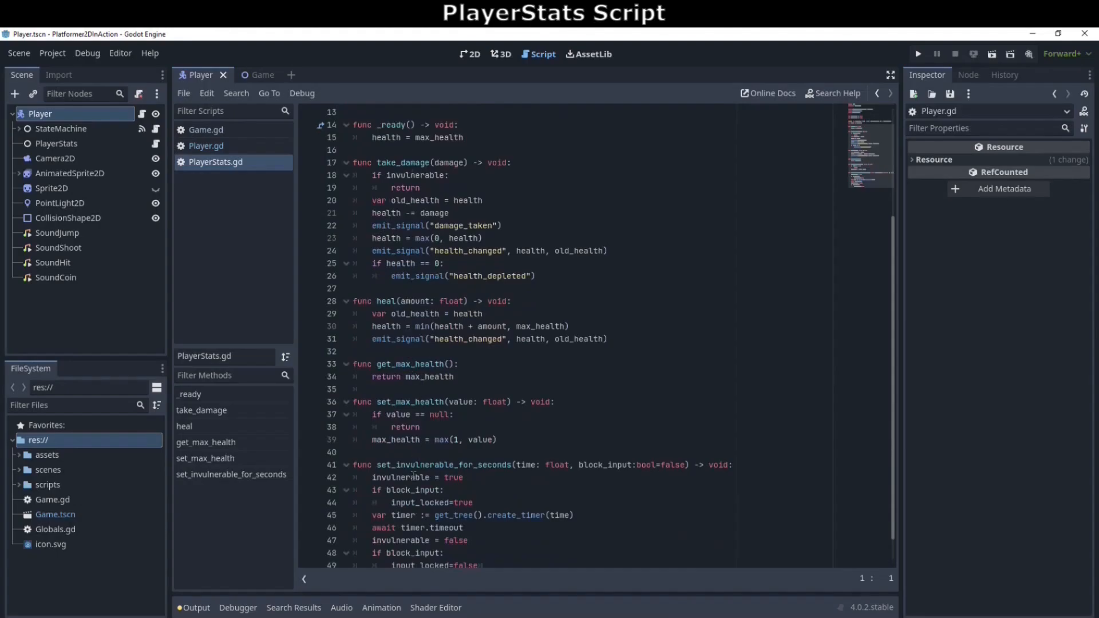
{"action": "scroll", "coordinate": [414, 476], "scroll_direction": "down", "scroll_amount": 1}
{"action": "scroll", "coordinate": [457, 441], "scroll_direction": "up", "scroll_amount": 5}
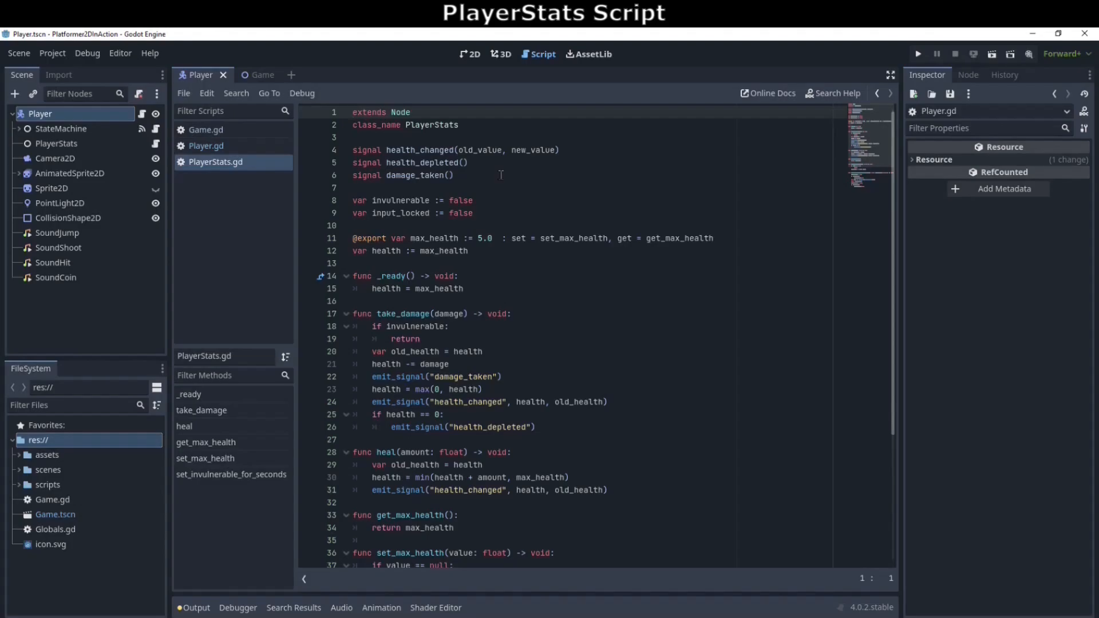
{"action": "scroll", "coordinate": [501, 174], "scroll_direction": "down", "scroll_amount": 5}
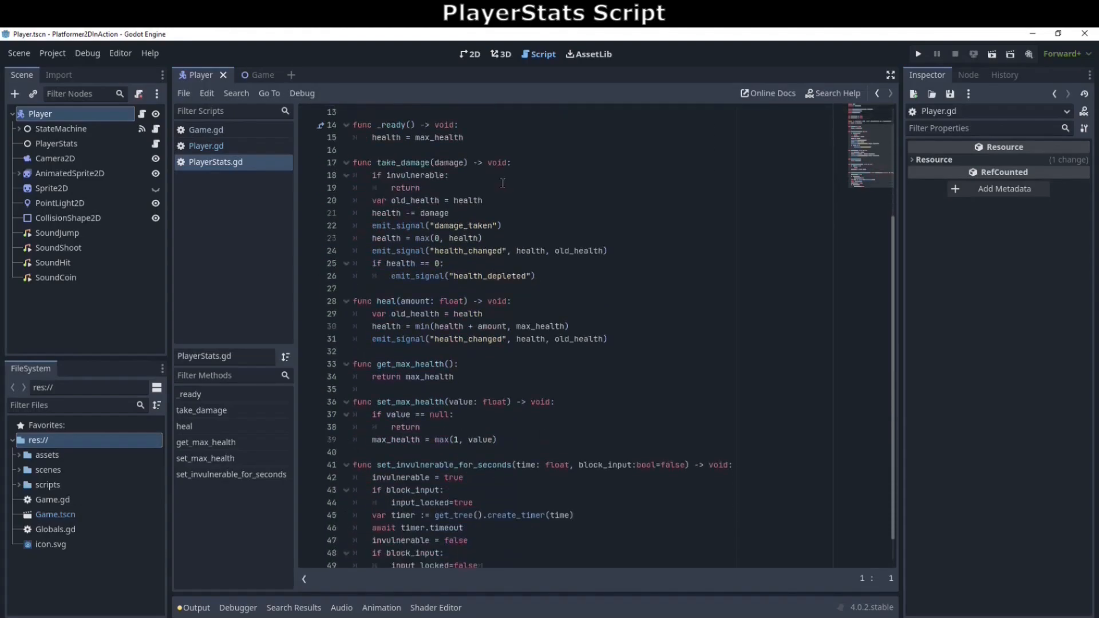
{"action": "double_click", "coordinate": [431, 440]}
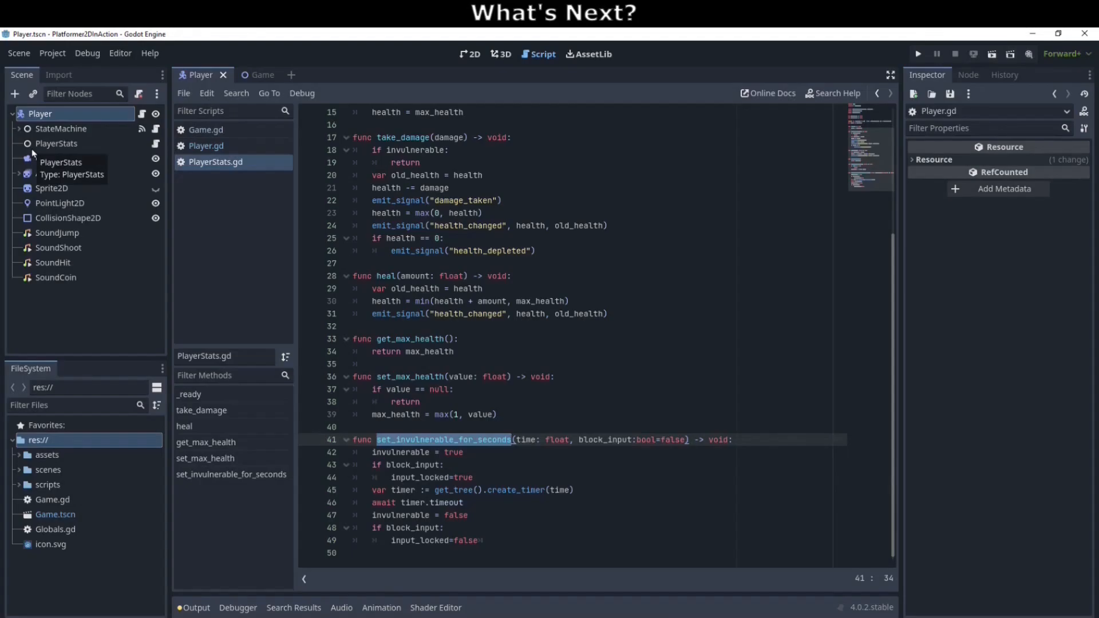
{"action": "left_click", "coordinate": [58, 118]}
{"action": "left_click", "coordinate": [49, 174]}
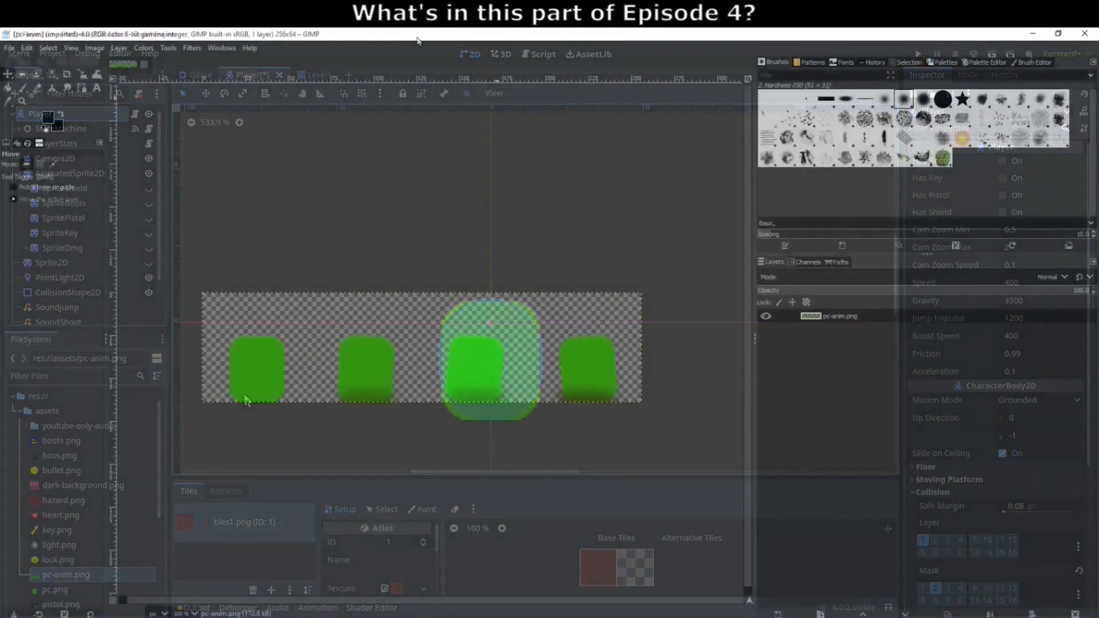
{"action": "left_click", "coordinate": [119, 48]}
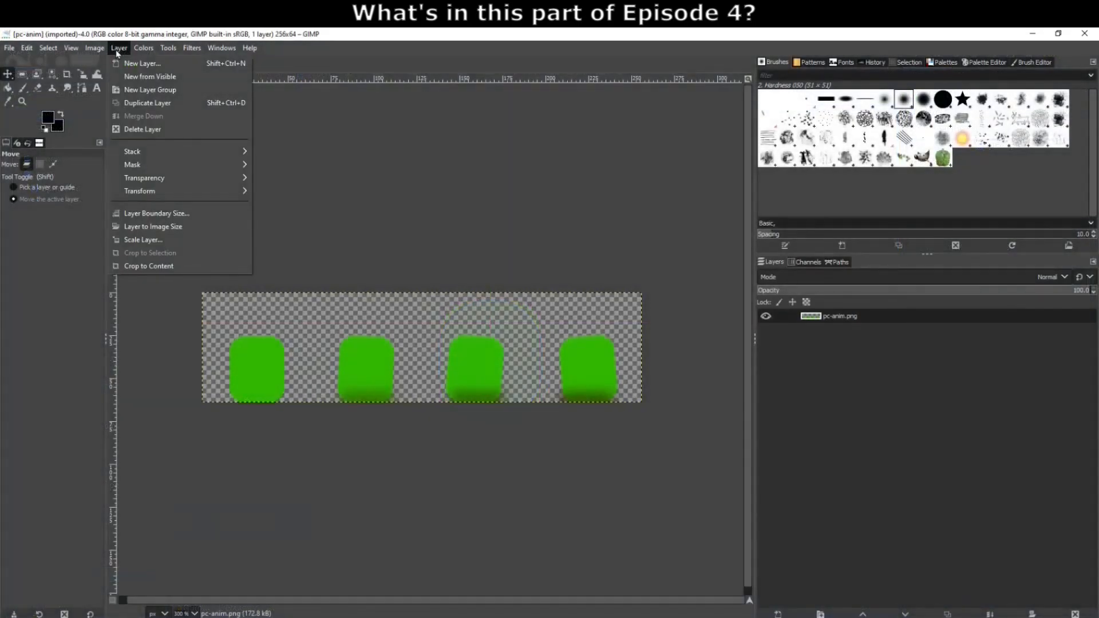
{"action": "mouse_move", "coordinate": [144, 49]}
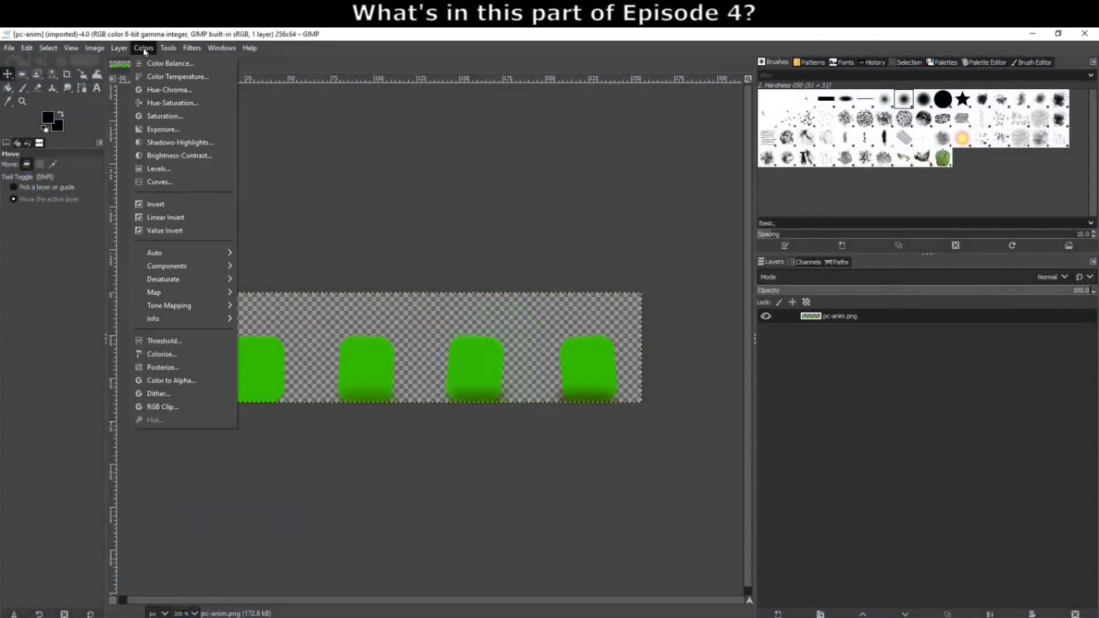
{"action": "mouse_move", "coordinate": [185, 50]}
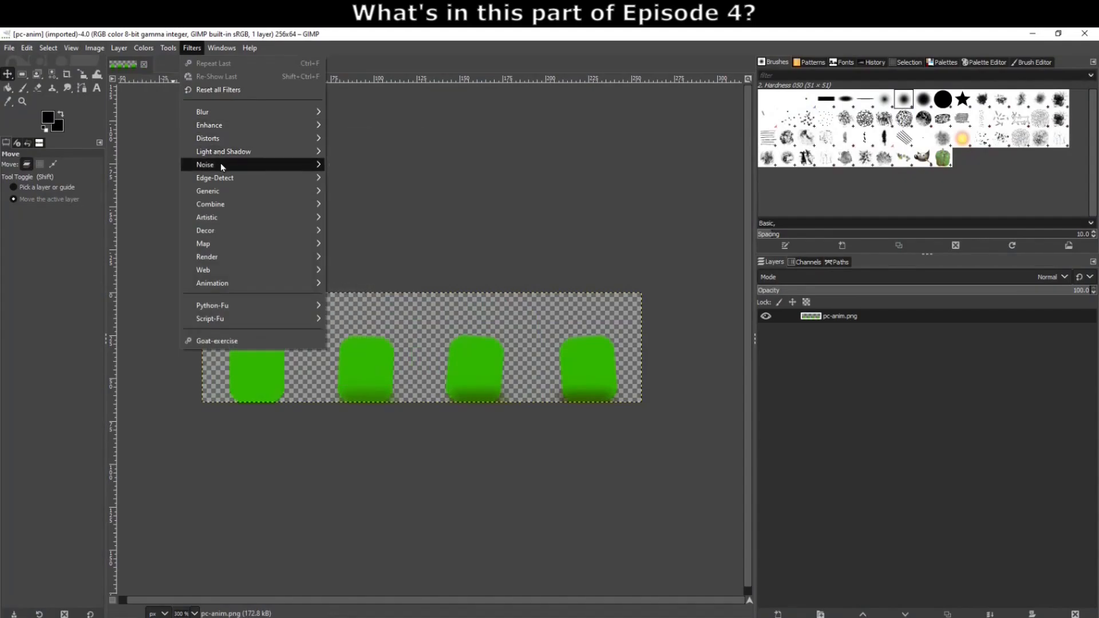
{"action": "left_click", "coordinate": [196, 49]}
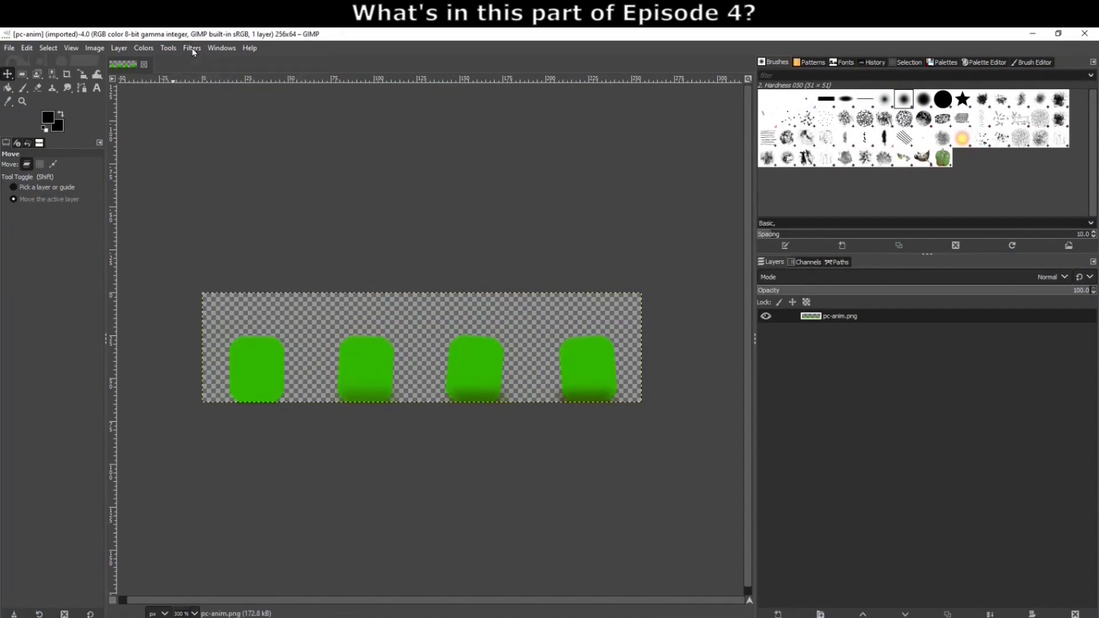
Enlarge the view of pc-anim.png in GIMP and open the program's About information to check its version
{"action": "scroll", "coordinate": [424, 473], "scroll_direction": "up", "scroll_amount": 1, "text": "ctrl"}
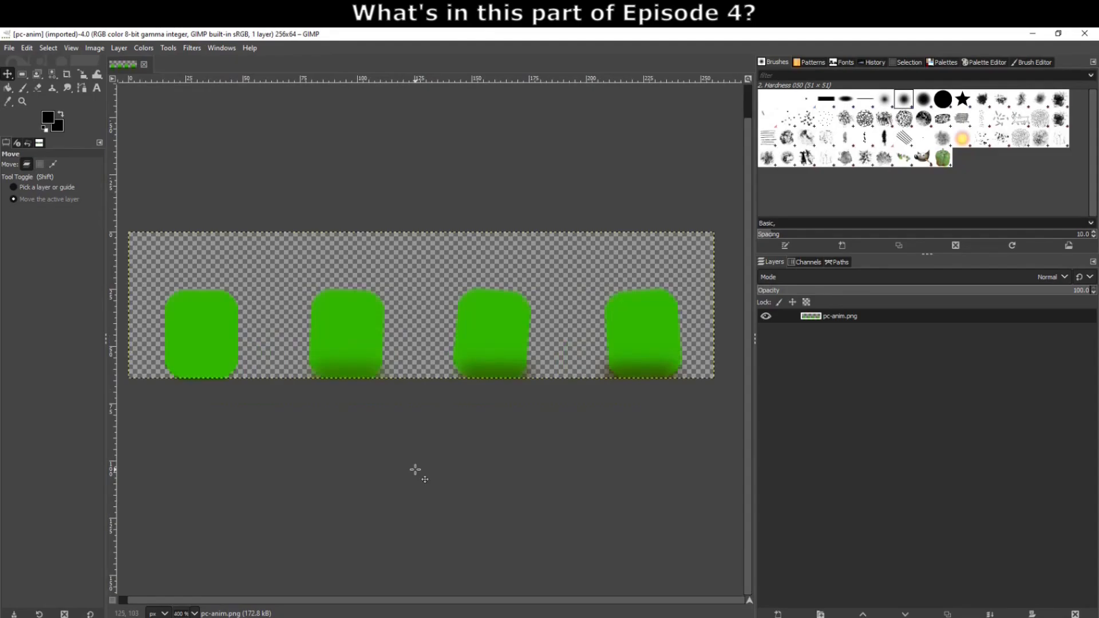
{"action": "left_click", "coordinate": [250, 48]}
{"action": "left_click", "coordinate": [273, 103]}
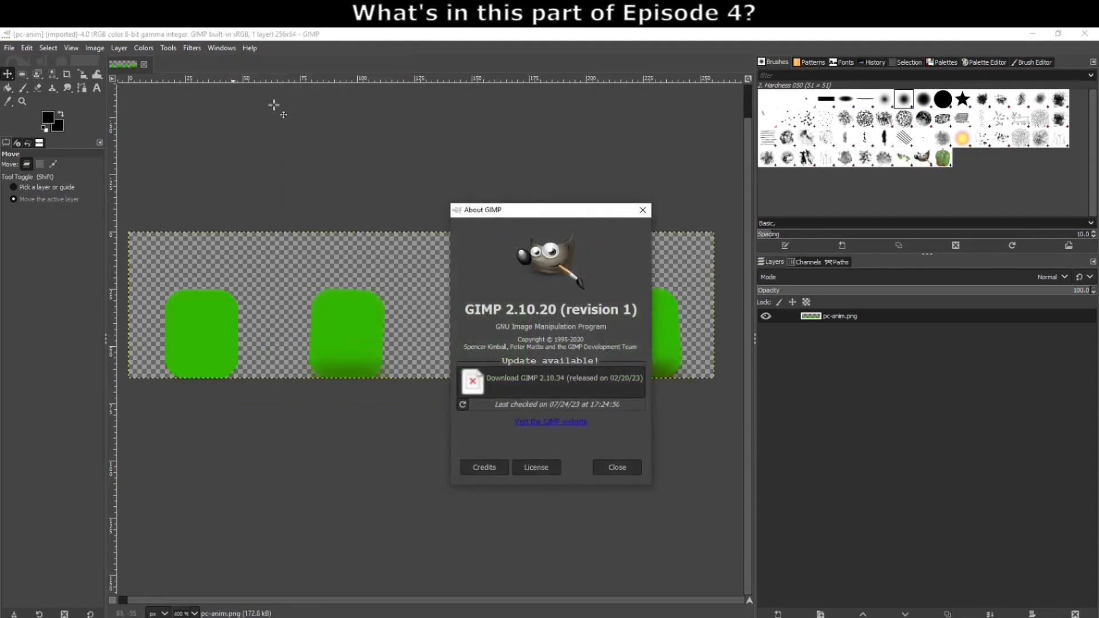
Close the About information and check the canvas size of pc-anim.png without resizing it
{"action": "left_click_drag", "start_coordinate": [553, 210], "coordinate": [364, 76]}
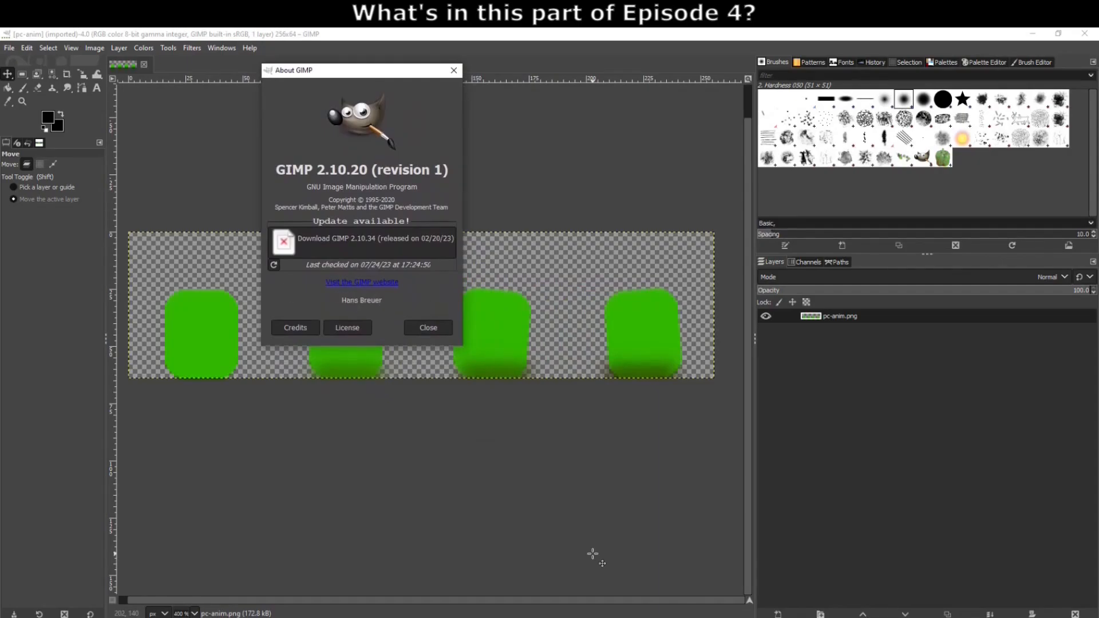
{"action": "left_click", "coordinate": [428, 327]}
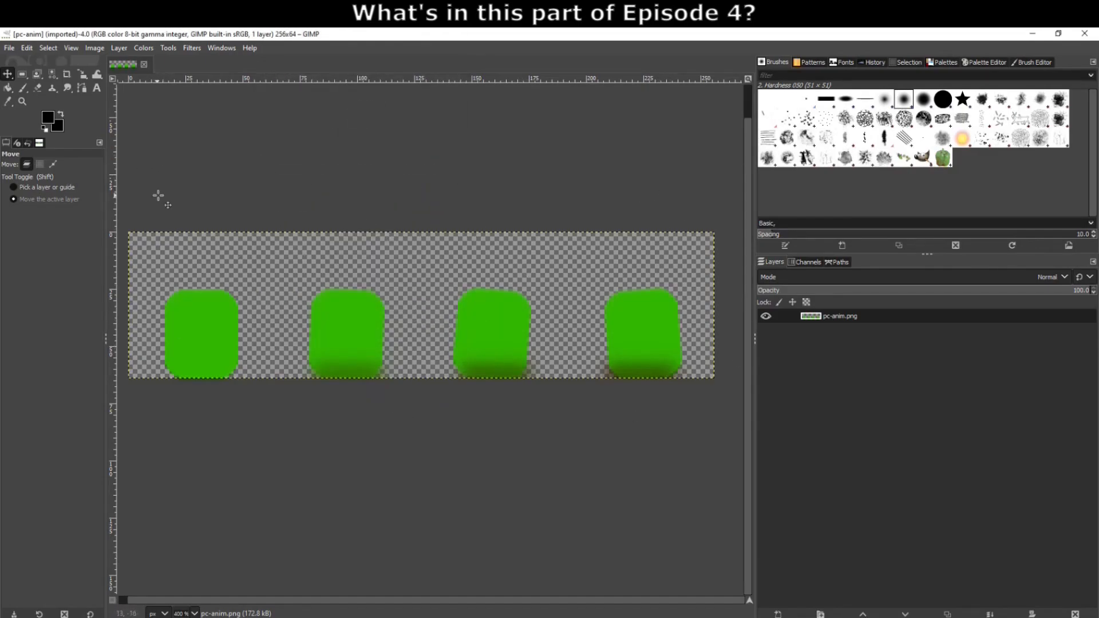
{"action": "left_click", "coordinate": [119, 48]}
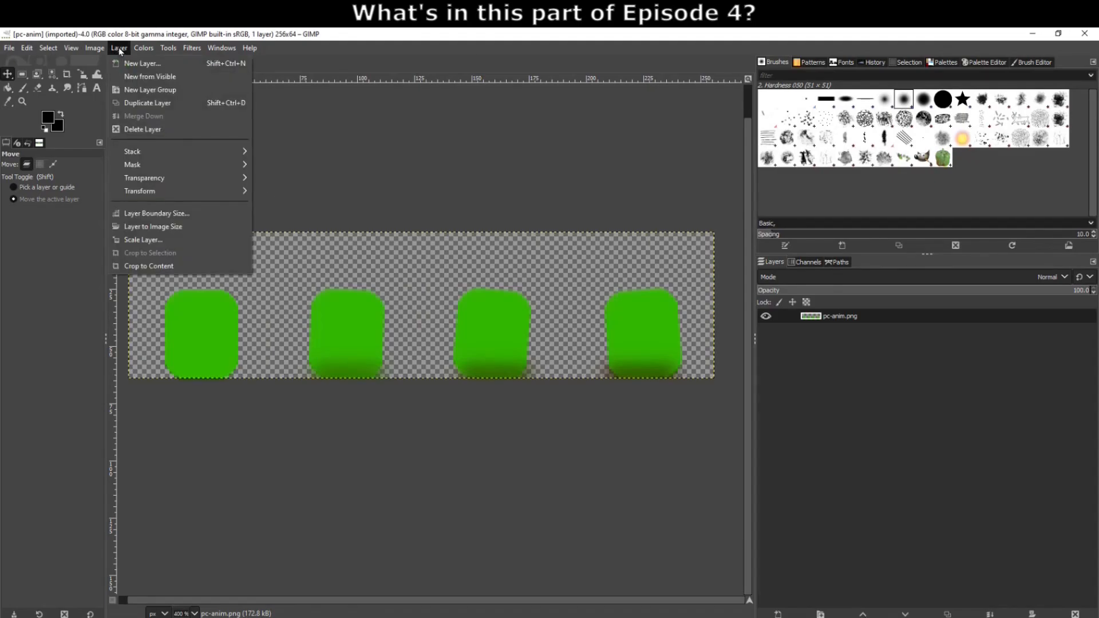
{"action": "mouse_move", "coordinate": [103, 49]}
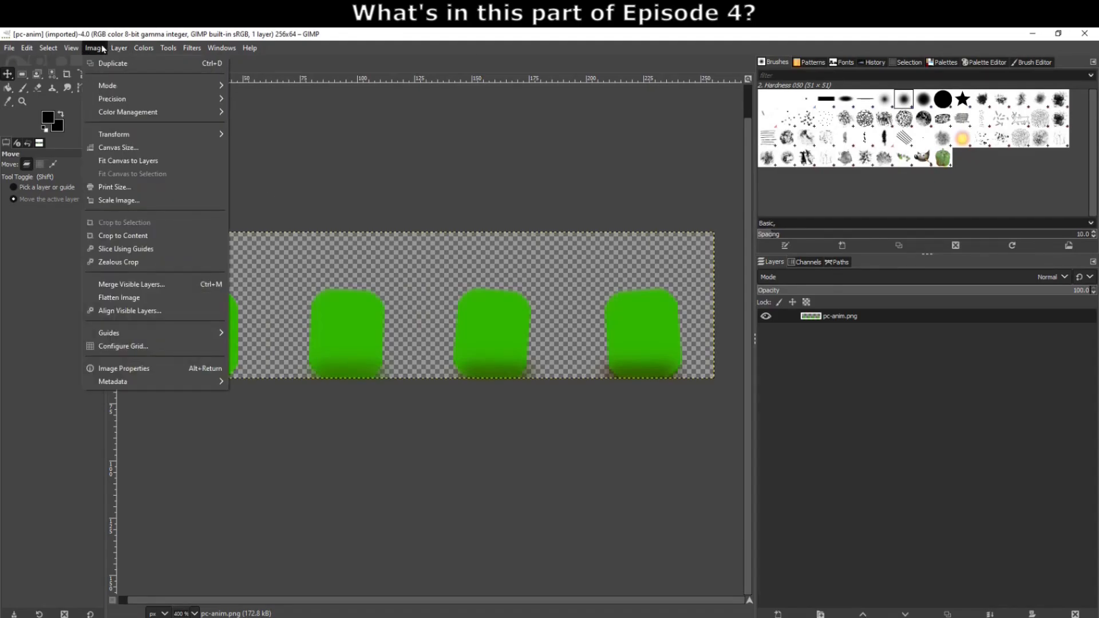
{"action": "left_click", "coordinate": [115, 147]}
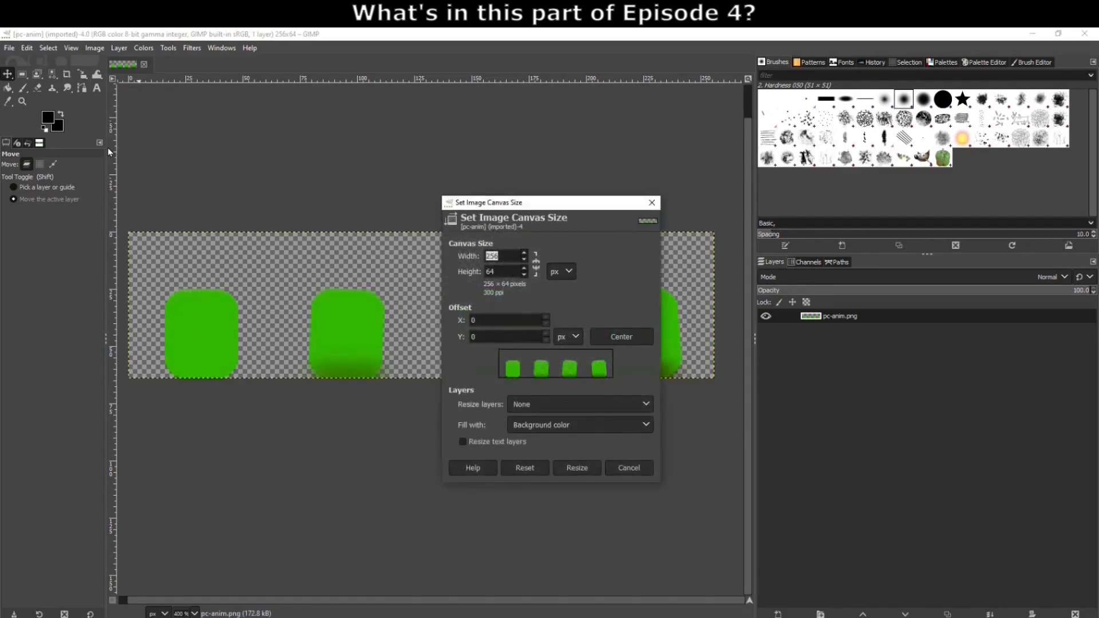
{"action": "left_click", "coordinate": [515, 252]}
{"action": "left_click_drag", "start_coordinate": [529, 212], "coordinate": [821, 234]}
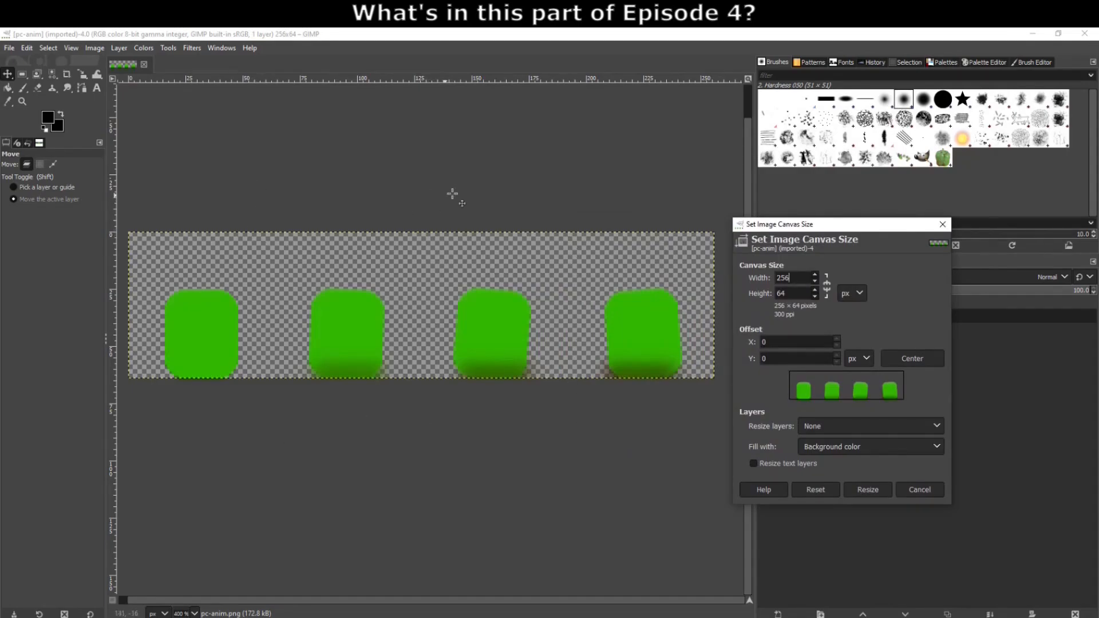
{"action": "left_click", "coordinate": [943, 224]}
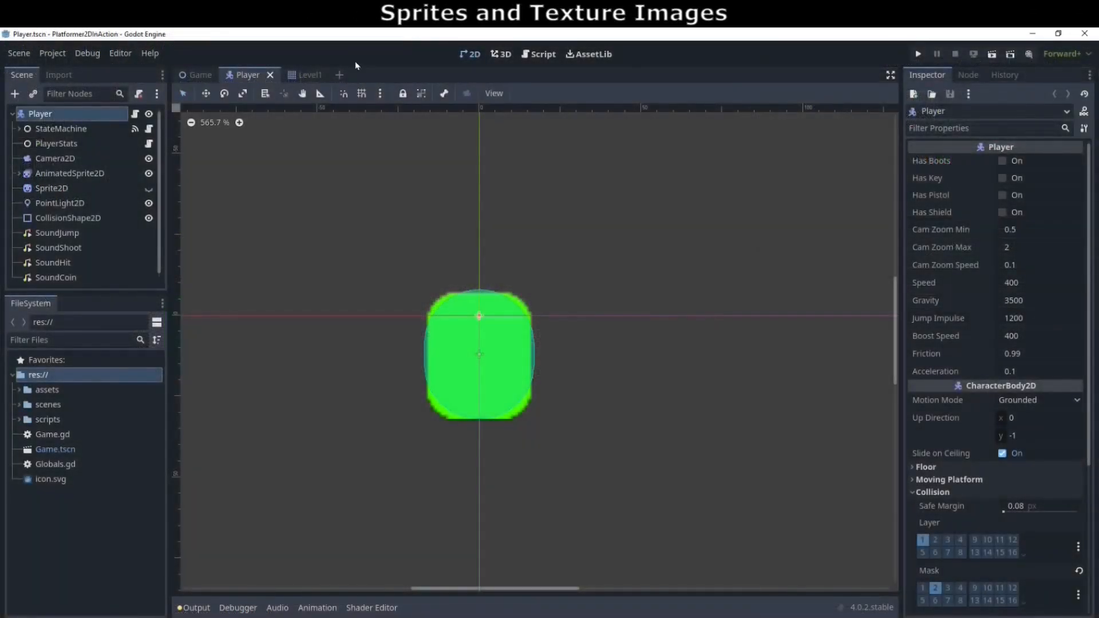
Switch to the Godot editor and browse the sprite images in the project's assets folder, including pc-anim.png
{"action": "left_click", "coordinate": [18, 390]}
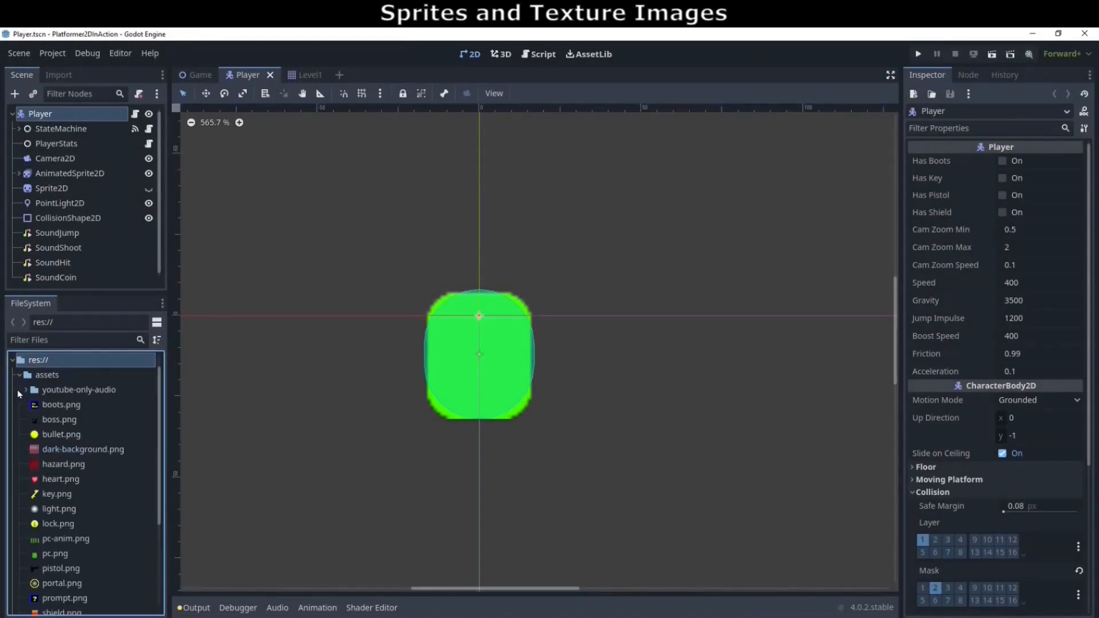
{"action": "scroll", "coordinate": [19, 392], "scroll_direction": "up", "scroll_amount": 1}
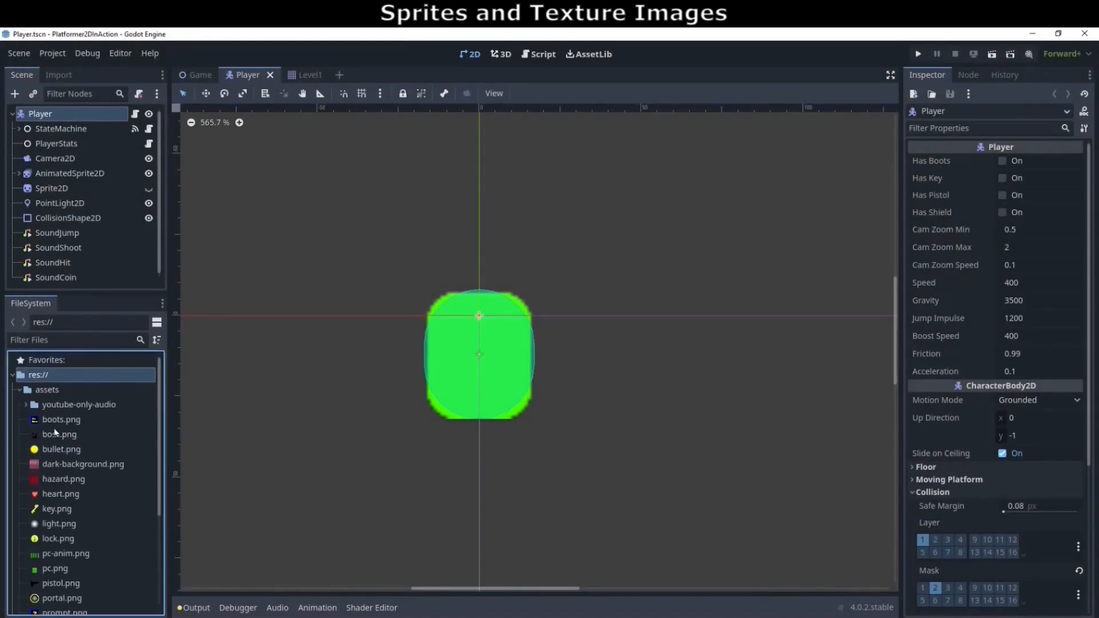
{"action": "scroll", "coordinate": [50, 469], "scroll_direction": "down", "scroll_amount": 2}
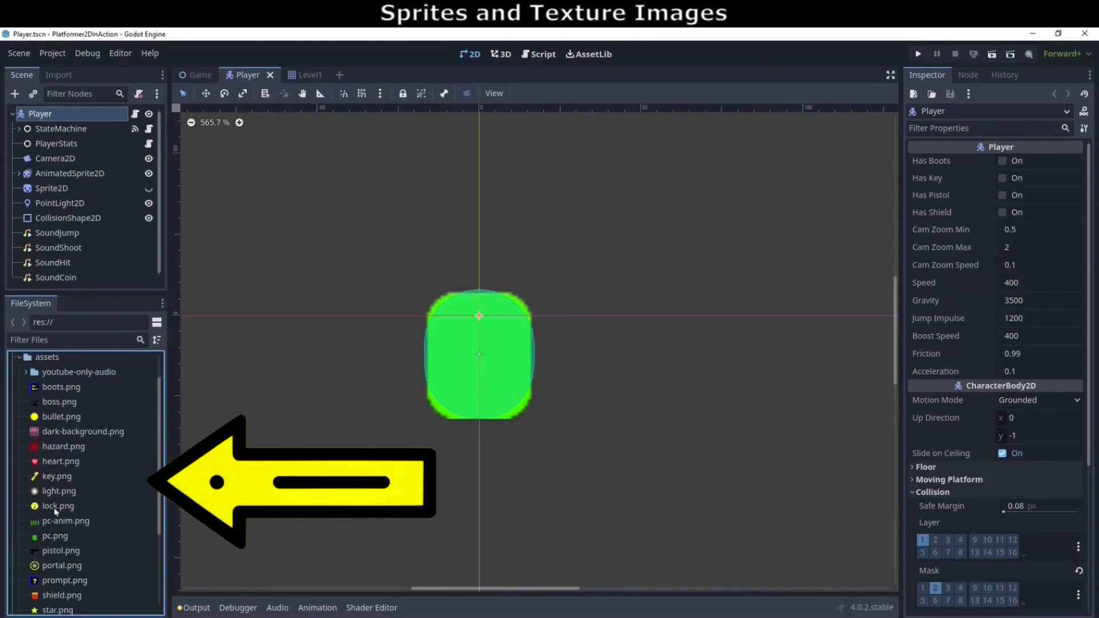
{"action": "scroll", "coordinate": [49, 524], "scroll_direction": "down", "scroll_amount": 2}
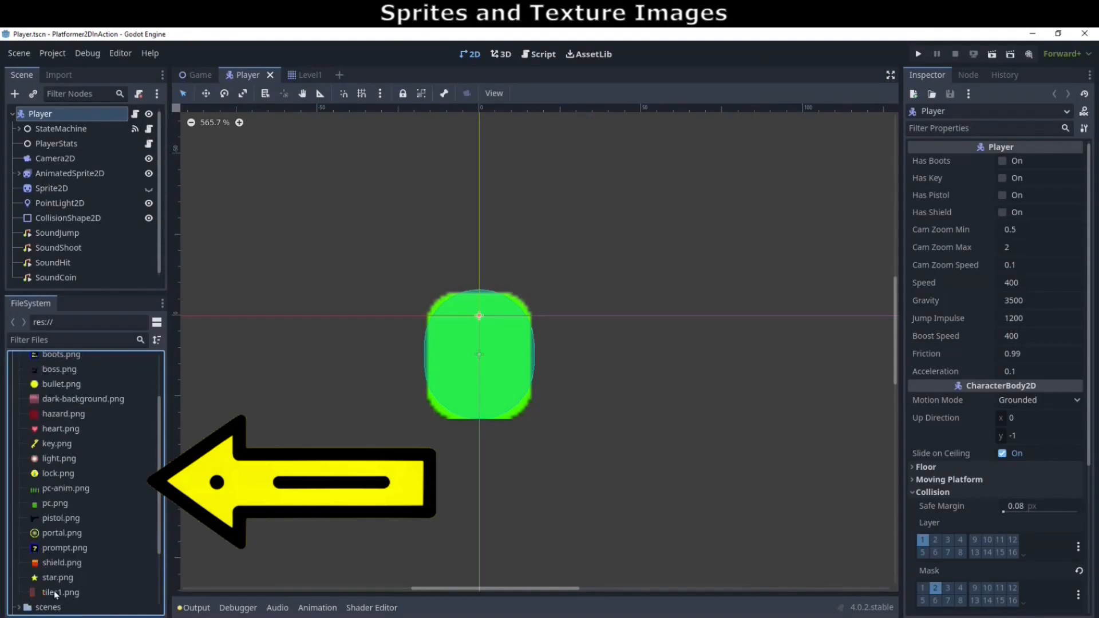
{"action": "left_click", "coordinate": [54, 506]}
{"action": "left_click", "coordinate": [52, 488]}
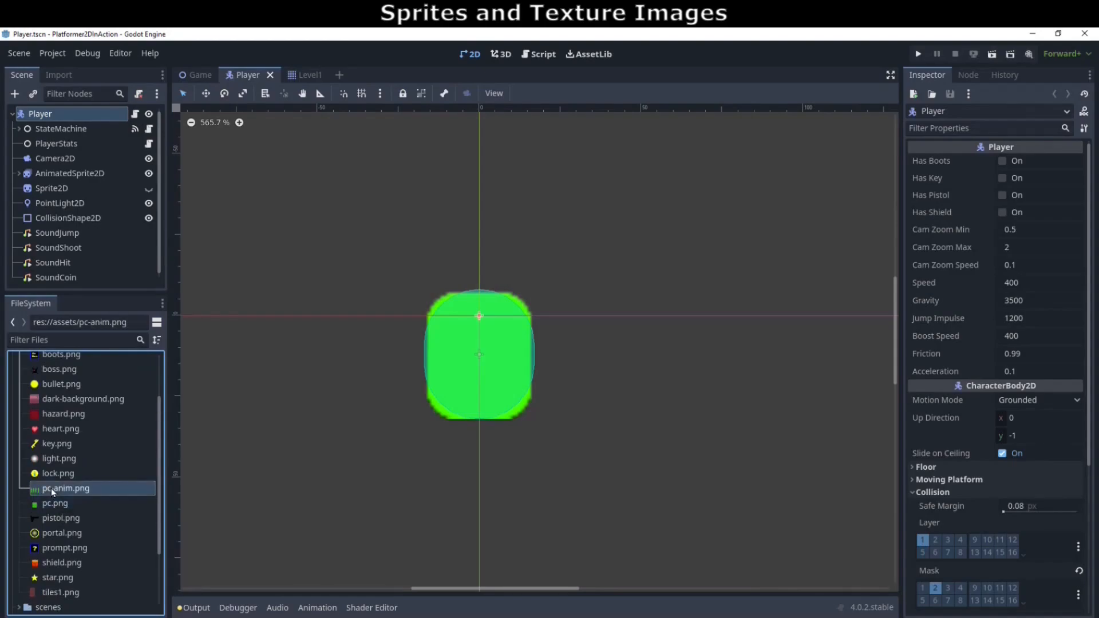
{"action": "scroll", "coordinate": [52, 435], "scroll_direction": "up", "scroll_amount": 5}
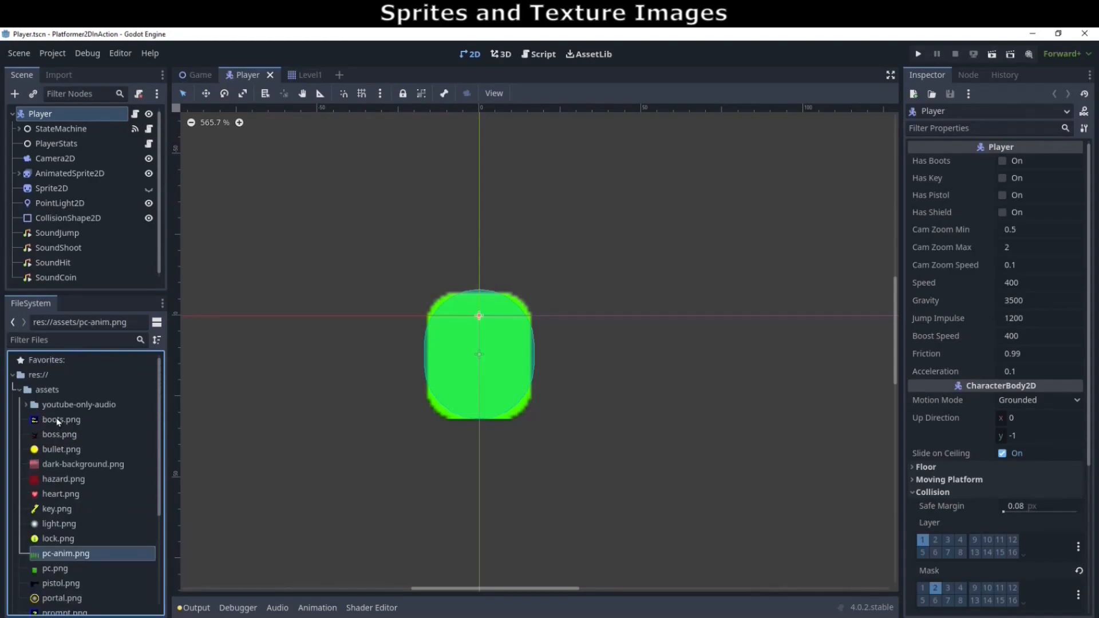
{"action": "left_click", "coordinate": [49, 389]}
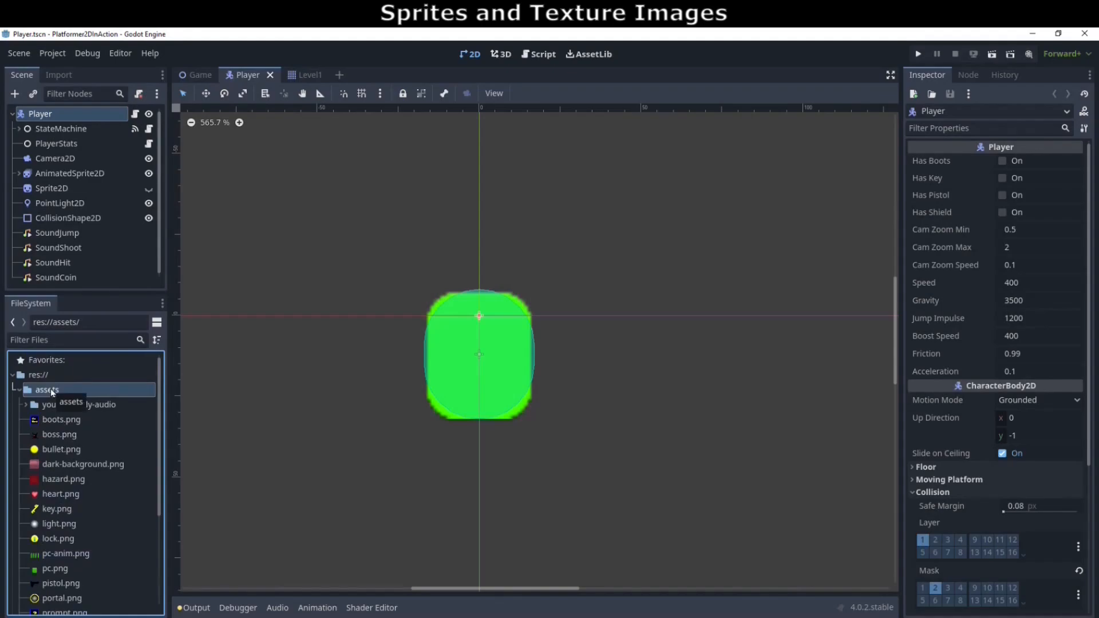
{"action": "left_click_drag", "start_coordinate": [51, 389], "coordinate": [258, 308]}
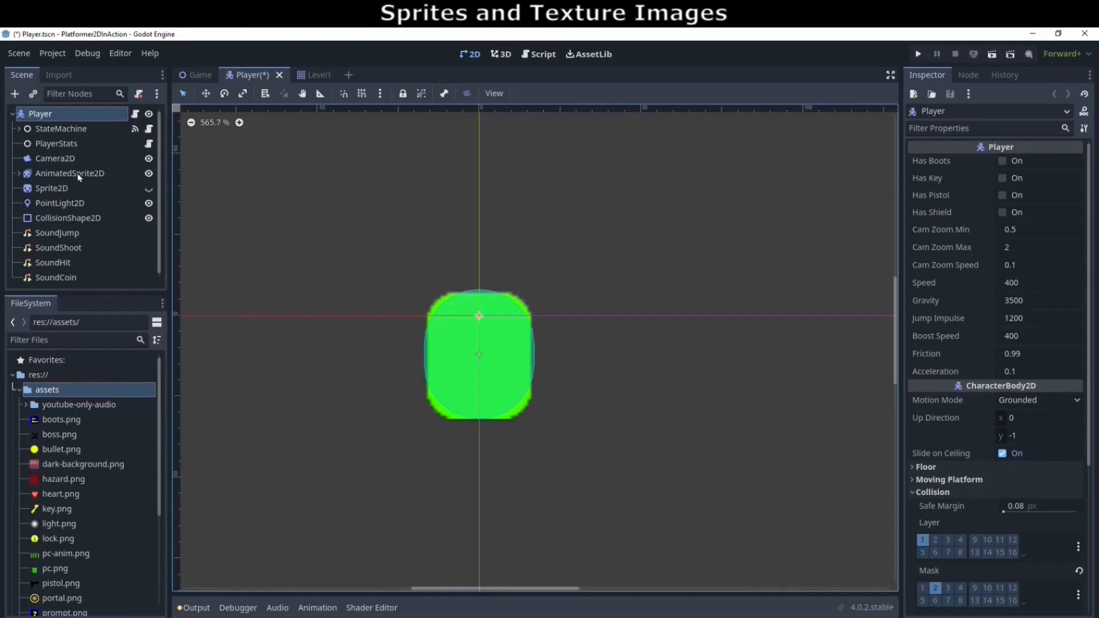
Inspect the AnimatedSprite2D and Sprite2D nodes, hiding AnimatedSprite2D and making Sprite2D visible
{"action": "left_click", "coordinate": [93, 173]}
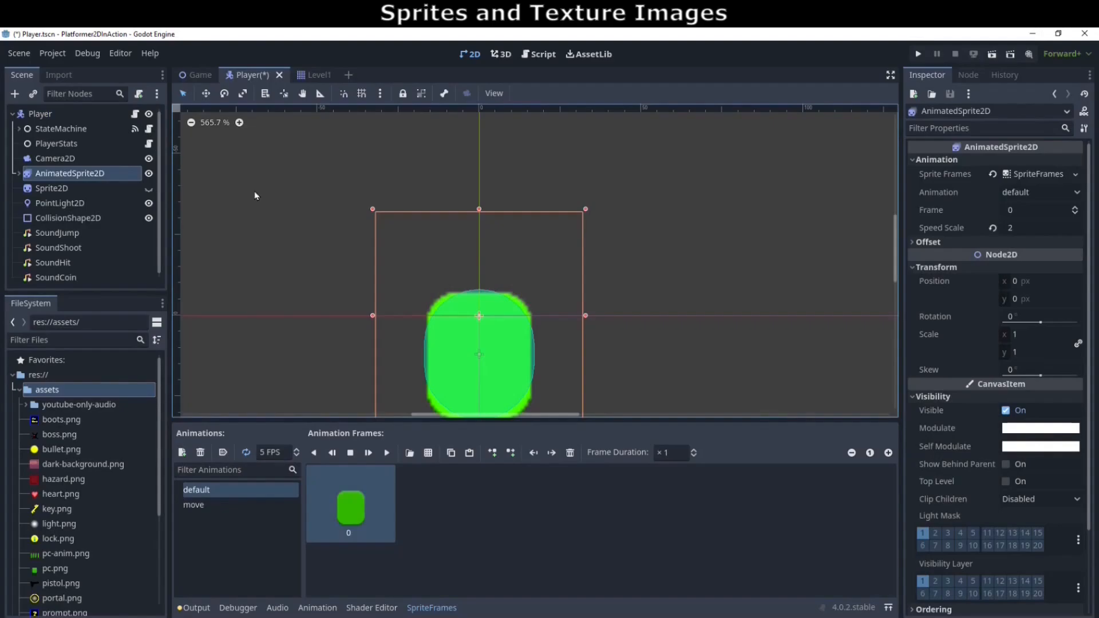
{"action": "left_click", "coordinate": [82, 189]}
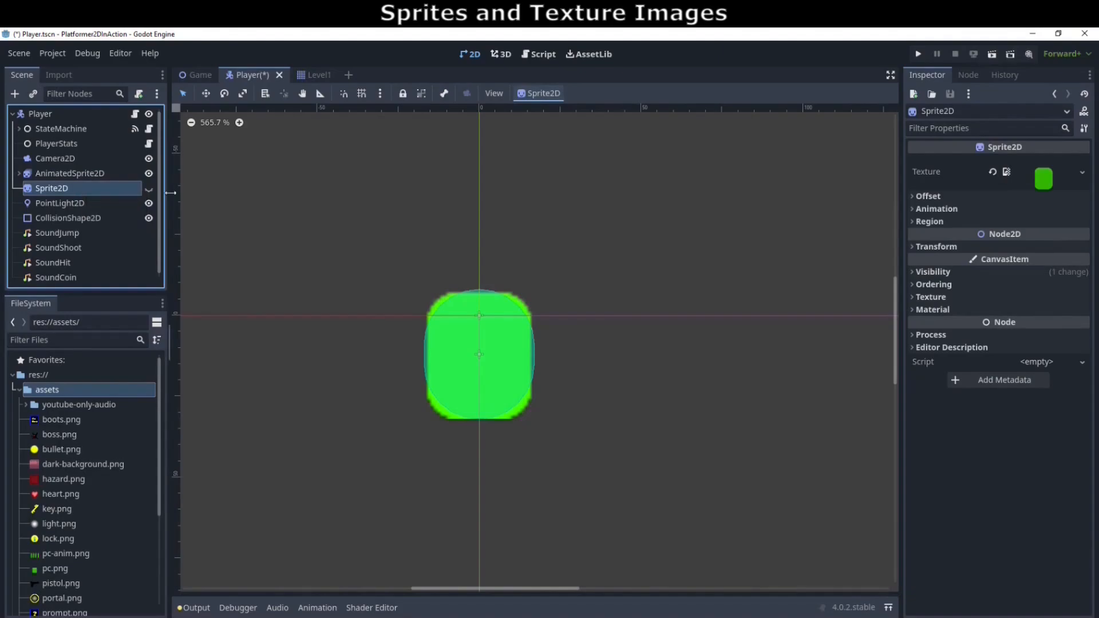
{"action": "left_click", "coordinate": [149, 173]}
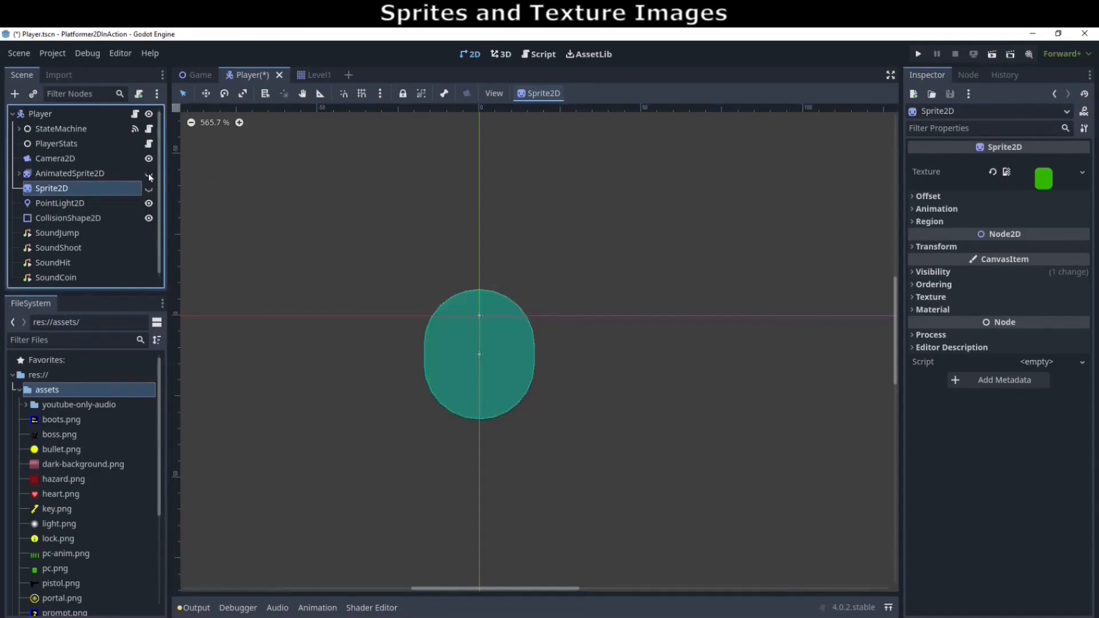
{"action": "left_click", "coordinate": [148, 189]}
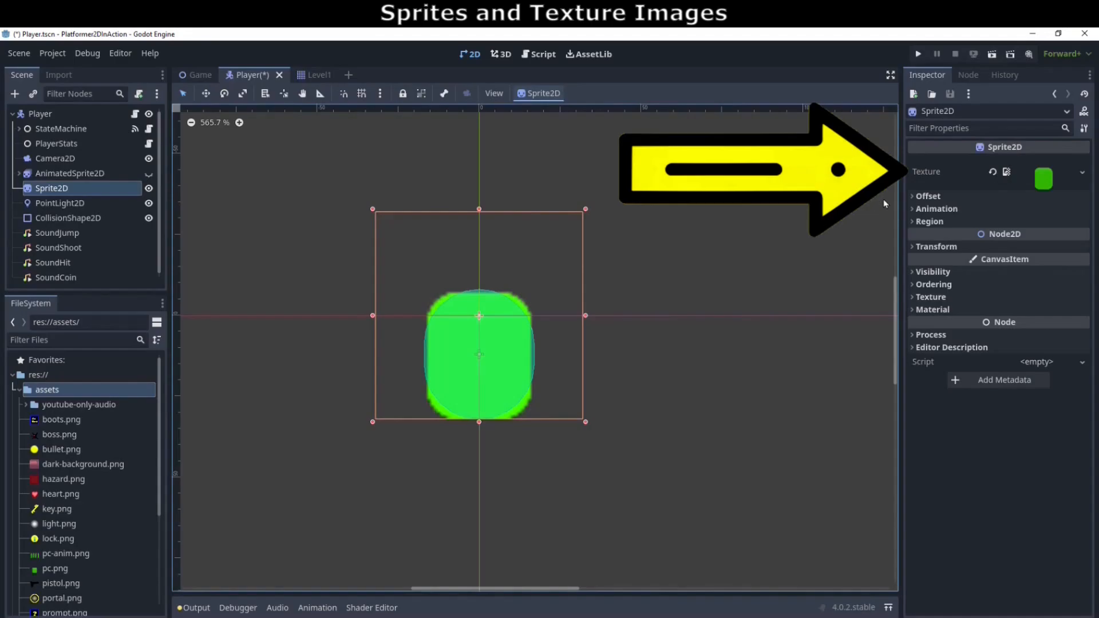
Load pc.png from the assets folder as the Sprite2D node's texture
{"action": "left_click", "coordinate": [1083, 172]}
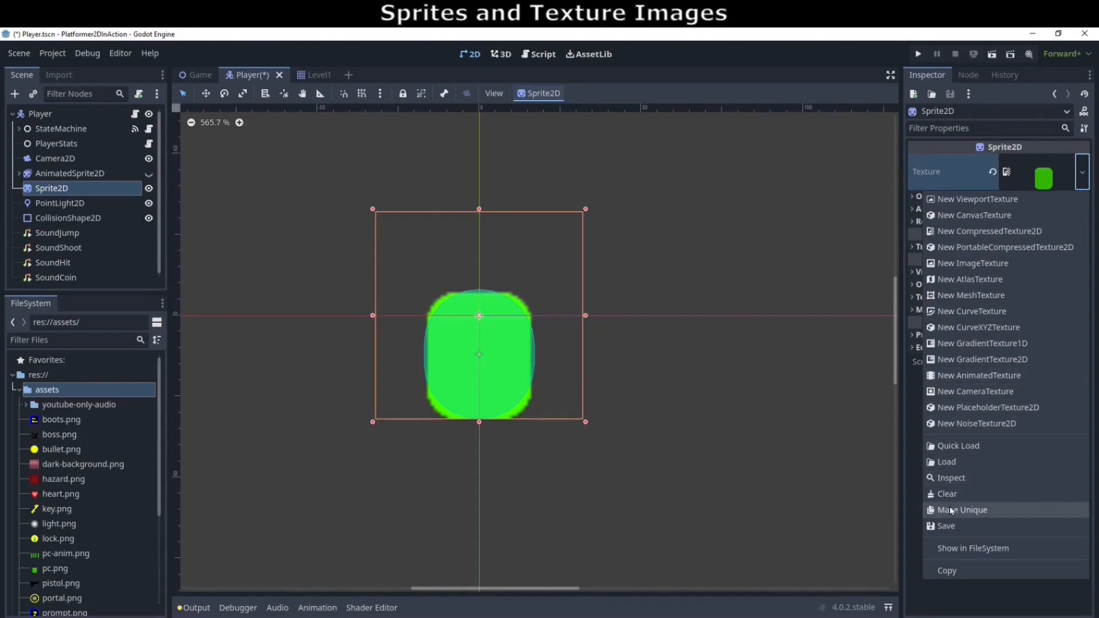
{"action": "left_click", "coordinate": [967, 462]}
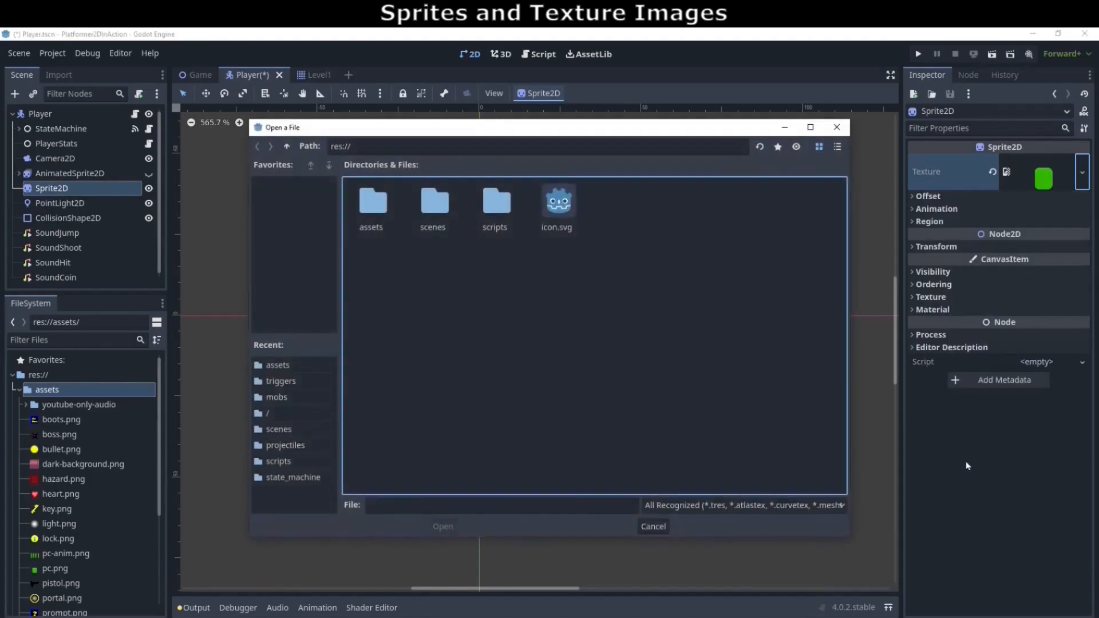
{"action": "double_click", "coordinate": [375, 202]}
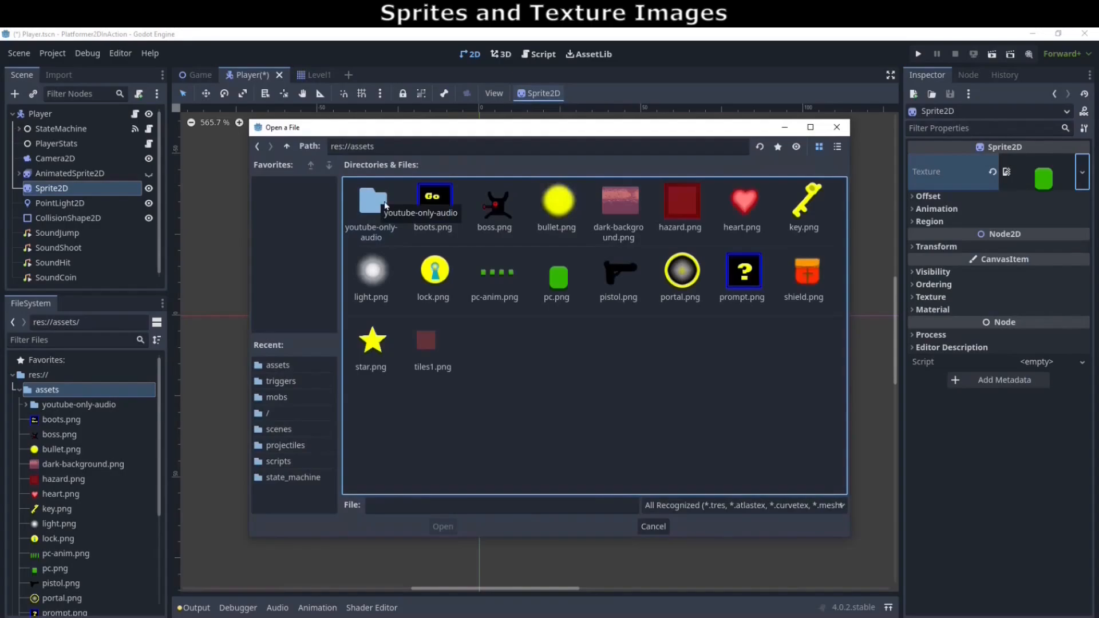
{"action": "left_click", "coordinate": [565, 283]}
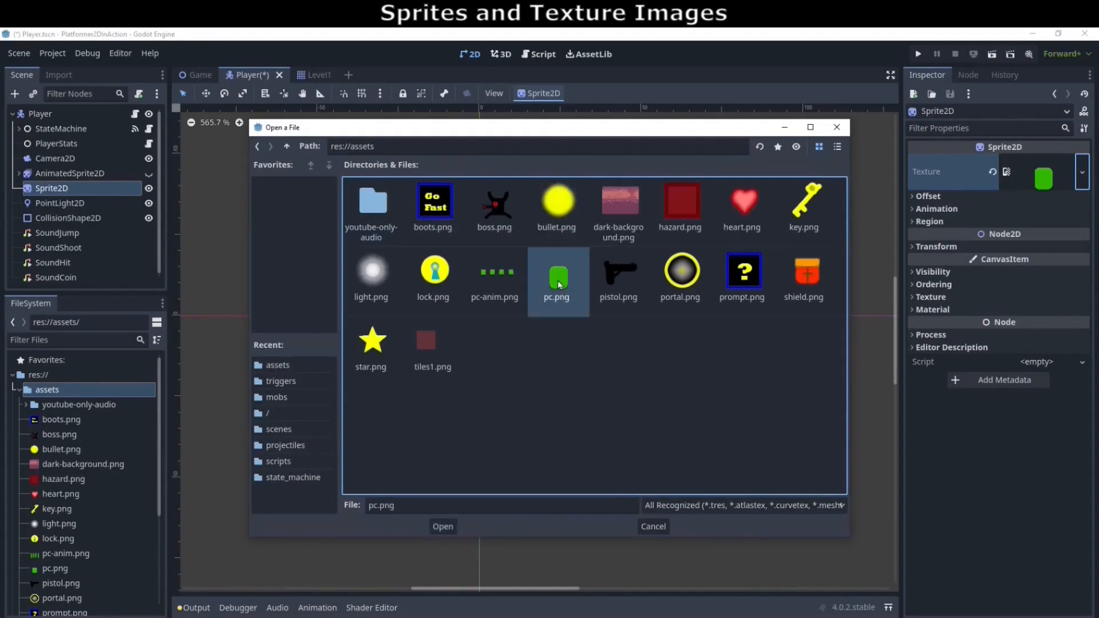
{"action": "left_click", "coordinate": [439, 528]}
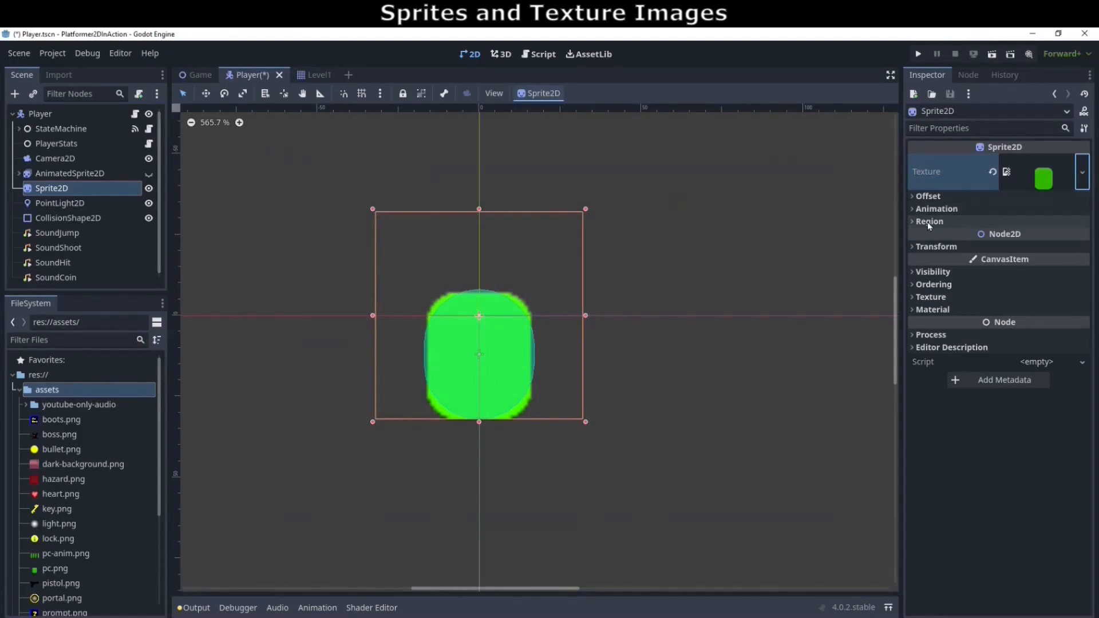
Try enabling the Sprite2D node's Region option and turn it off again
{"action": "left_click", "coordinate": [912, 222]}
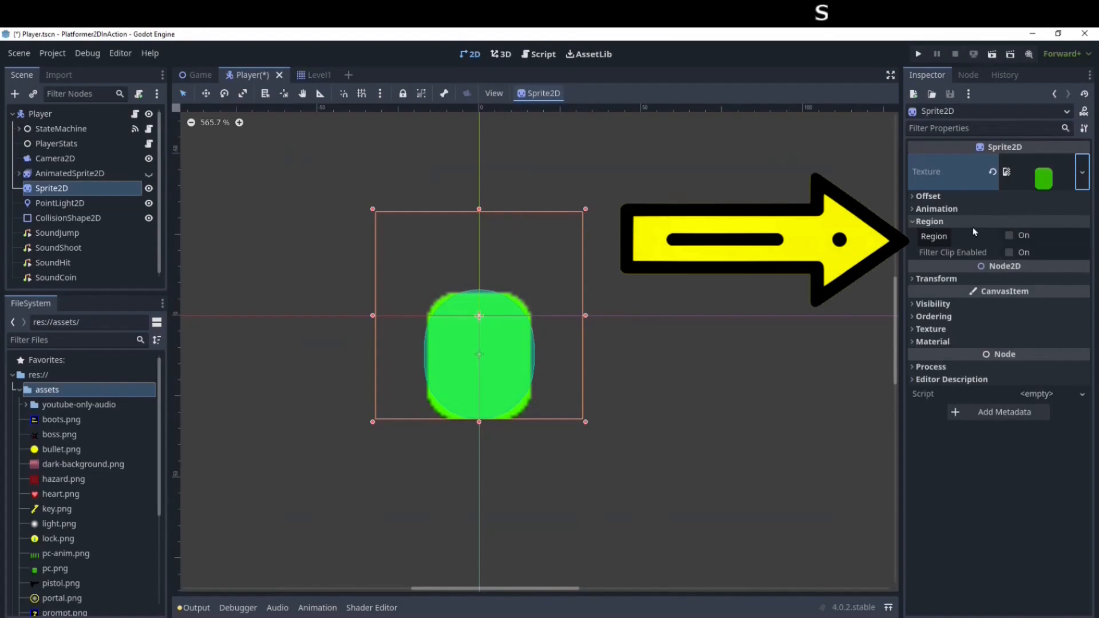
{"action": "left_click", "coordinate": [1008, 236]}
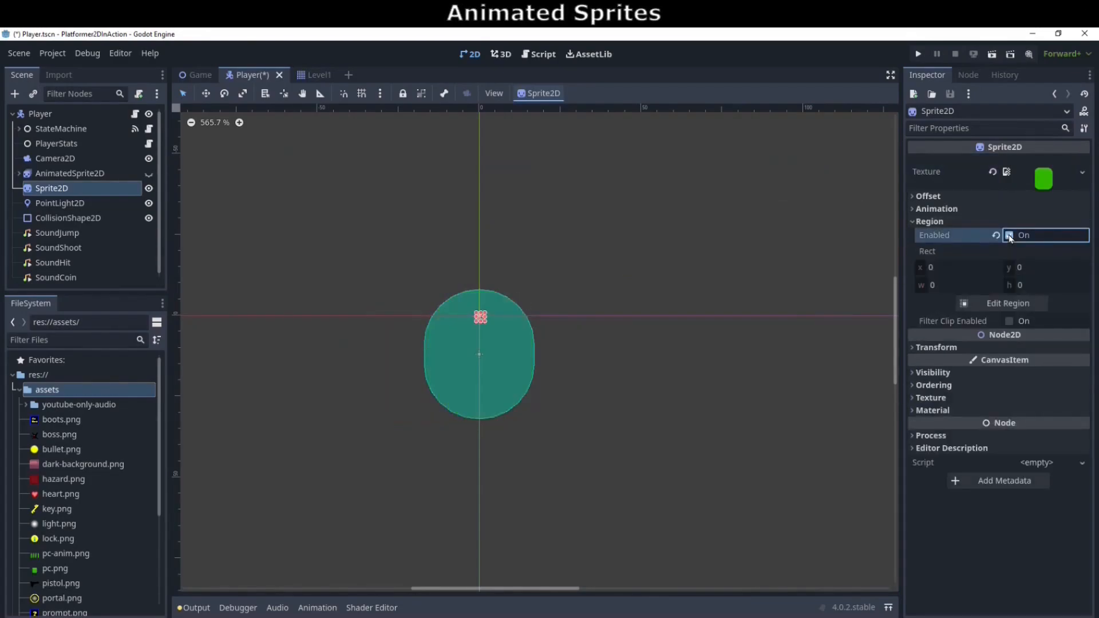
{"action": "left_click", "coordinate": [1009, 235]}
Hide Sprite2D, show AnimatedSprite2D again and select it, and highlight pc-anim.png in the project files
{"action": "left_click", "coordinate": [149, 188]}
{"action": "left_click", "coordinate": [149, 174]}
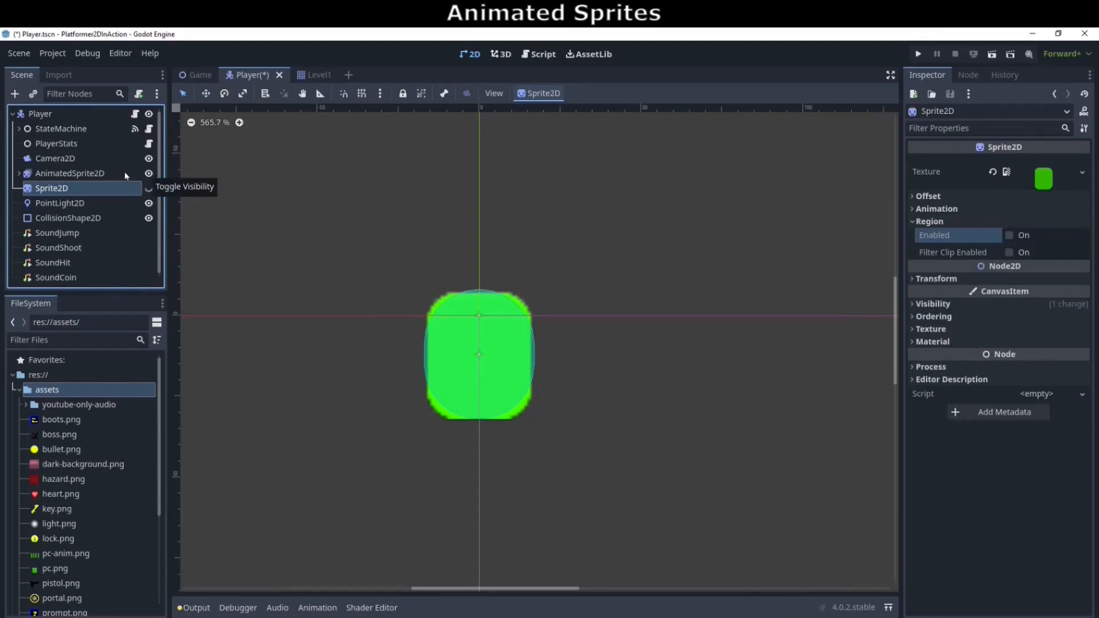
{"action": "left_click", "coordinate": [60, 173]}
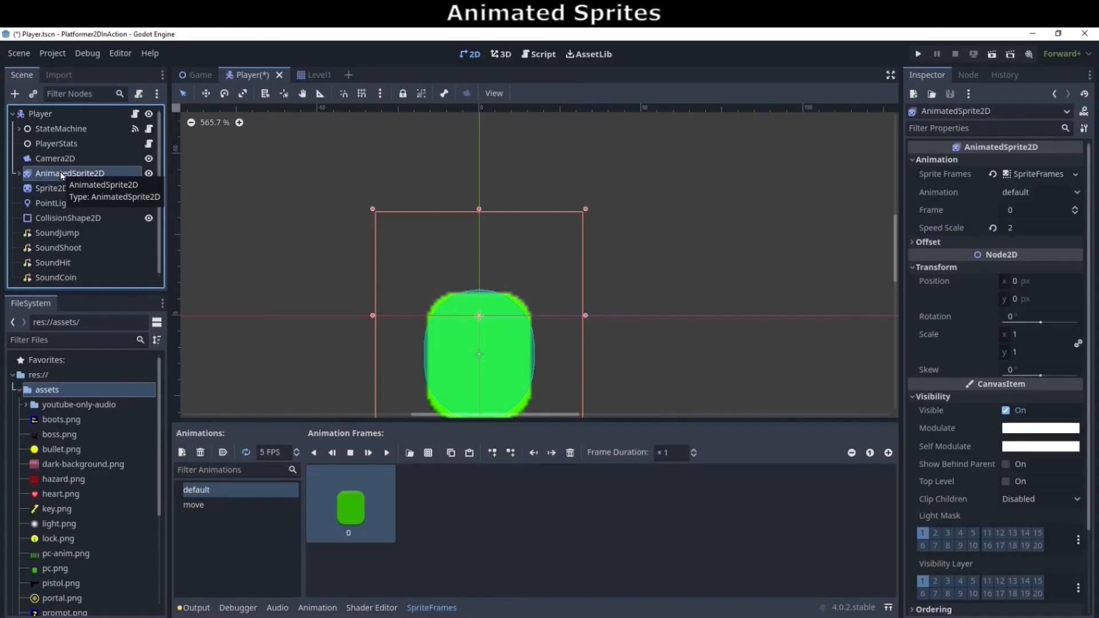
{"action": "left_click", "coordinate": [70, 555]}
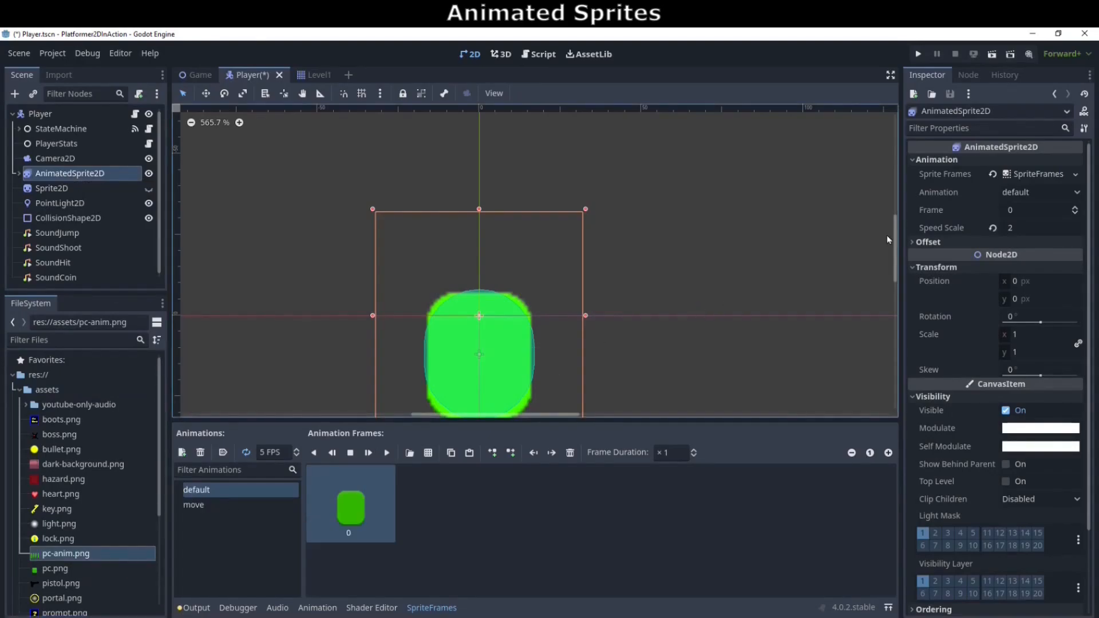
{"action": "scroll", "coordinate": [887, 182], "scroll_direction": "down", "scroll_amount": 1}
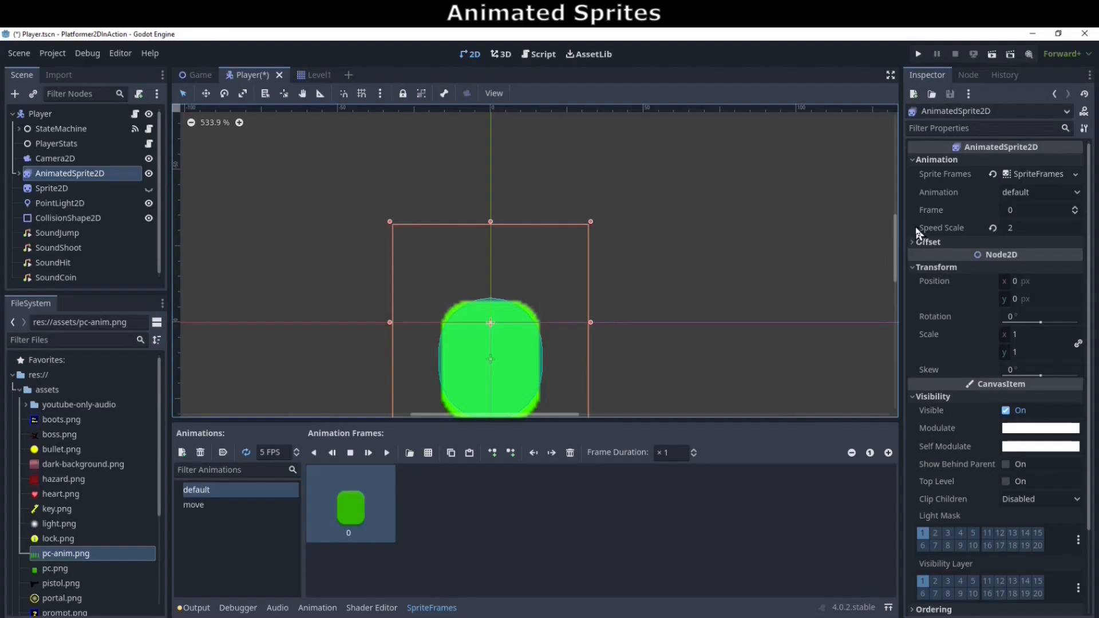
{"action": "mouse_move", "coordinate": [917, 231]}
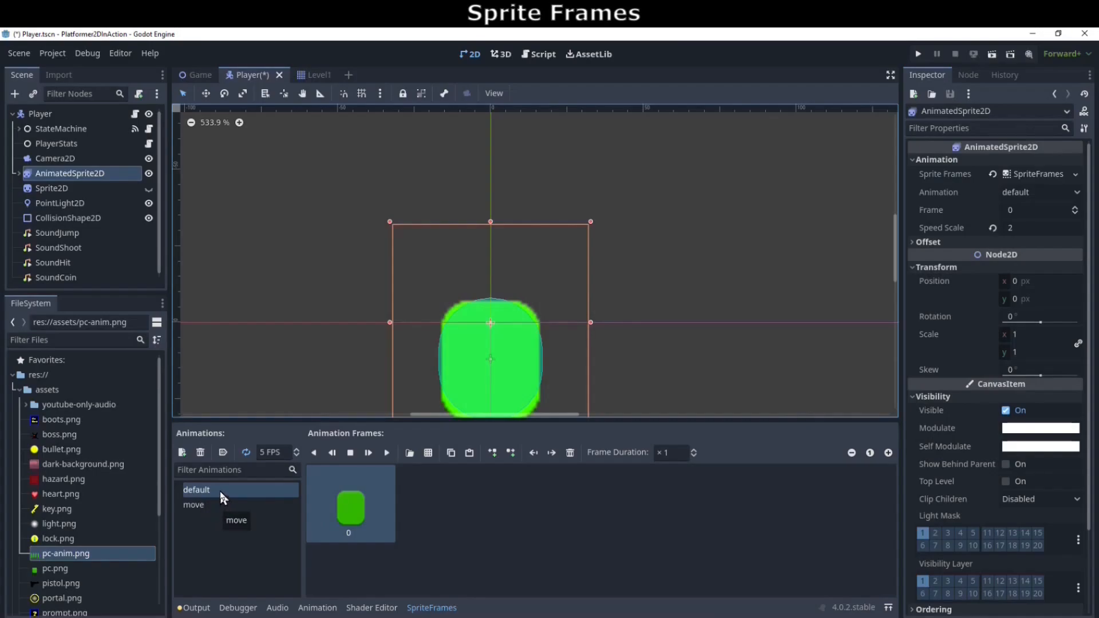
Examine the default animation, browsing the assets folder for frame files without adding any, and preview its playback
{"action": "double_click", "coordinate": [200, 490]}
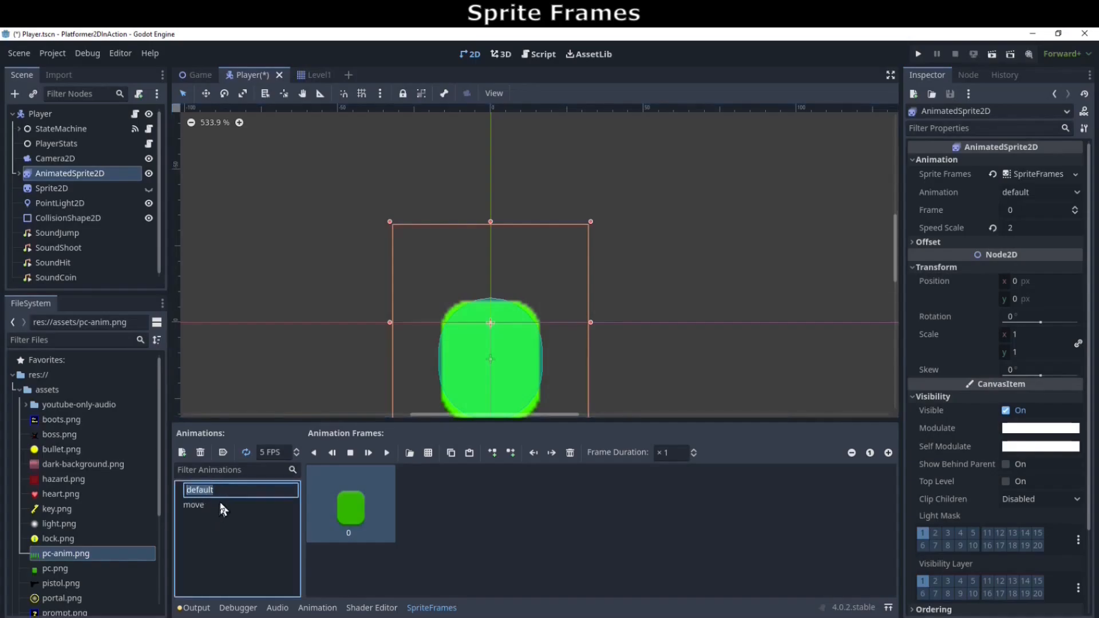
{"action": "left_click", "coordinate": [341, 501]}
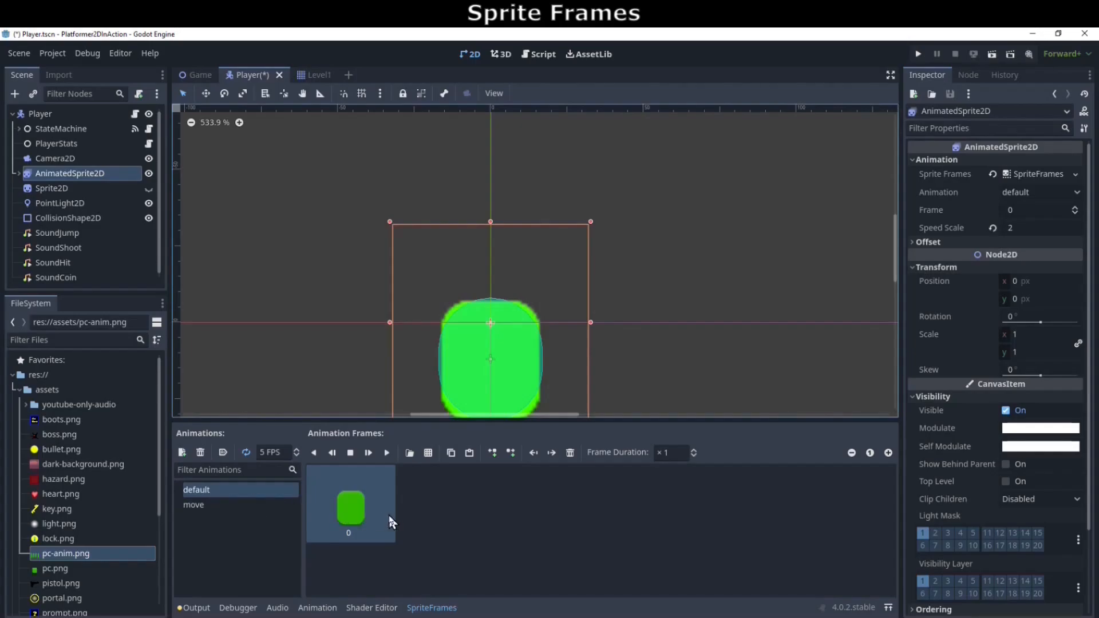
{"action": "left_click", "coordinate": [409, 453]}
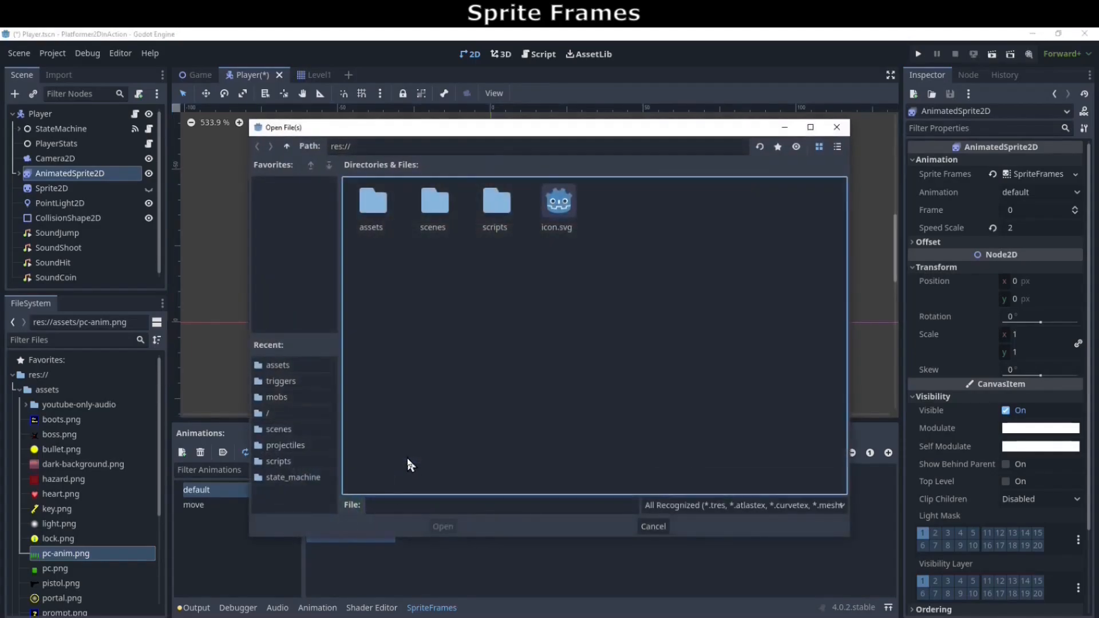
{"action": "double_click", "coordinate": [373, 207]}
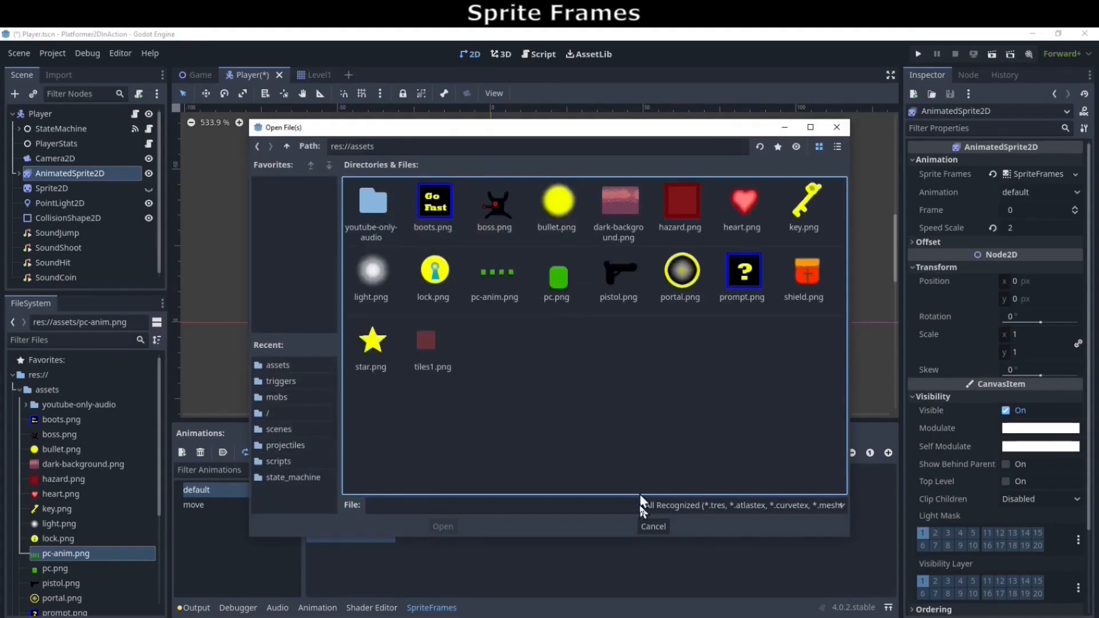
{"action": "left_click", "coordinate": [641, 526]}
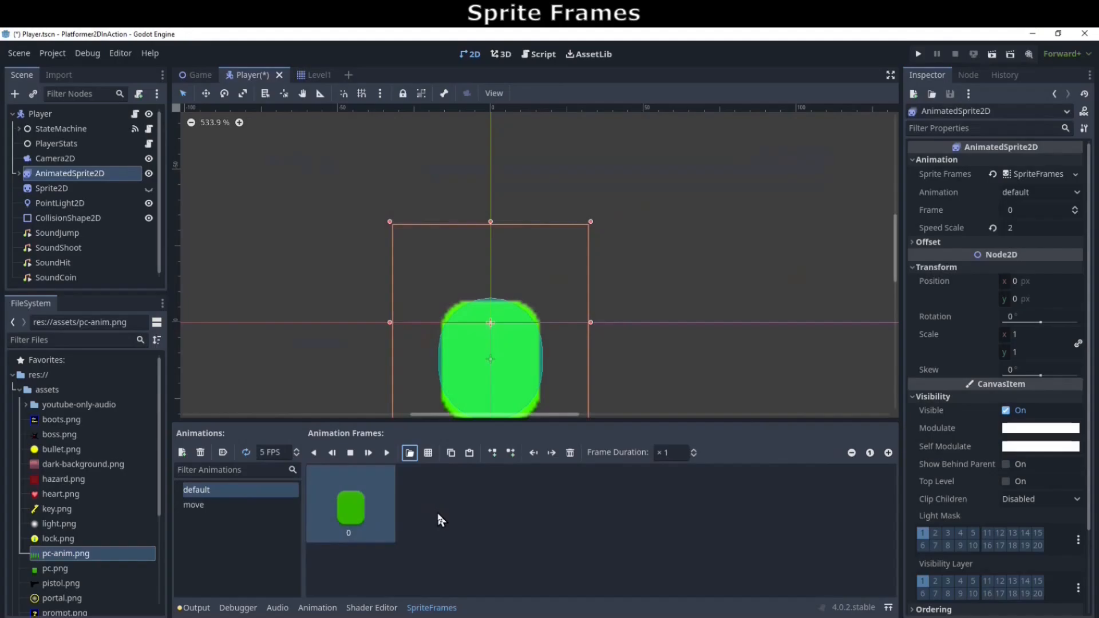
{"action": "left_click", "coordinate": [388, 453]}
{"action": "left_click", "coordinate": [350, 453]}
Try adding frames to the move animation from the pc-anim.png sprite sheet, reducing its vertical frame count, and cancel
{"action": "left_click", "coordinate": [209, 505]}
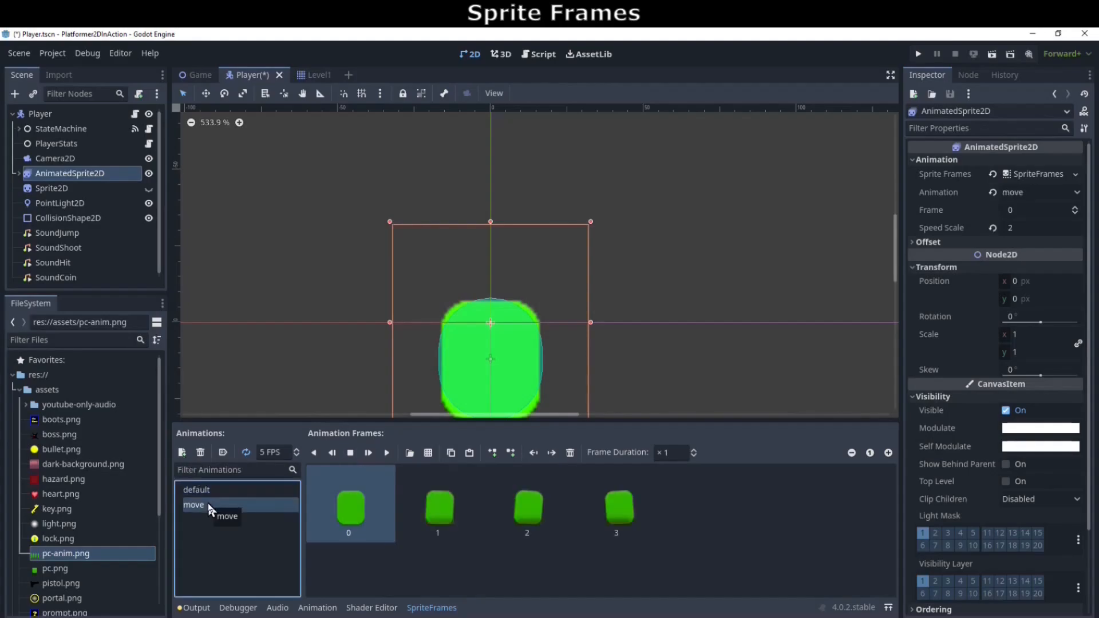
{"action": "left_click", "coordinate": [428, 452]}
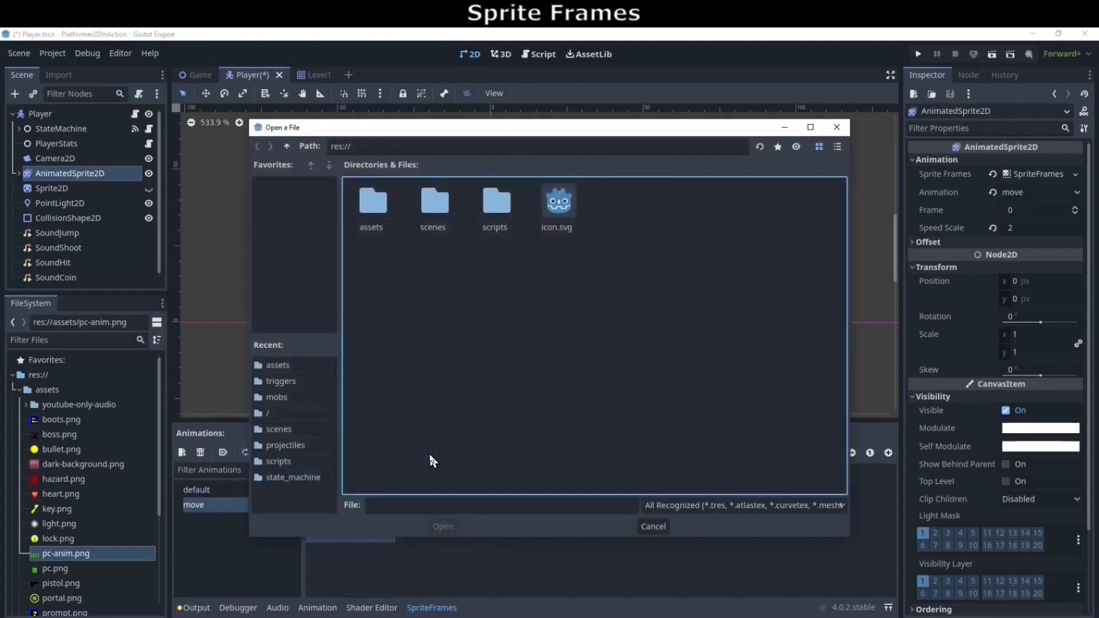
{"action": "double_click", "coordinate": [375, 217]}
{"action": "double_click", "coordinate": [496, 276]}
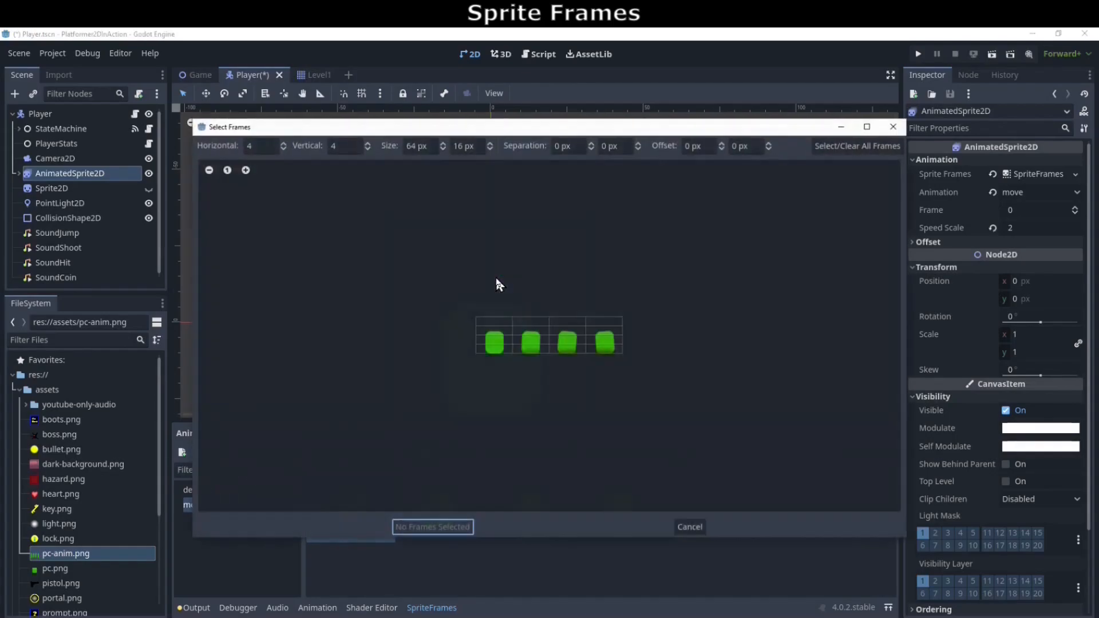
{"action": "left_click", "coordinate": [368, 150]}
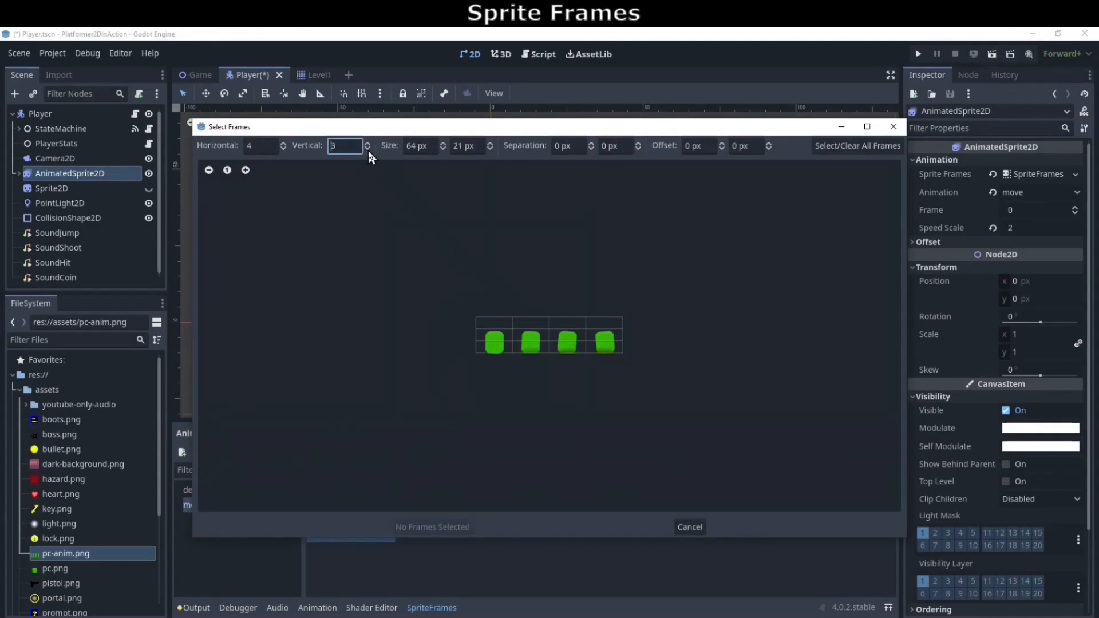
{"action": "left_click", "coordinate": [368, 150]}
{"action": "left_click", "coordinate": [368, 149]}
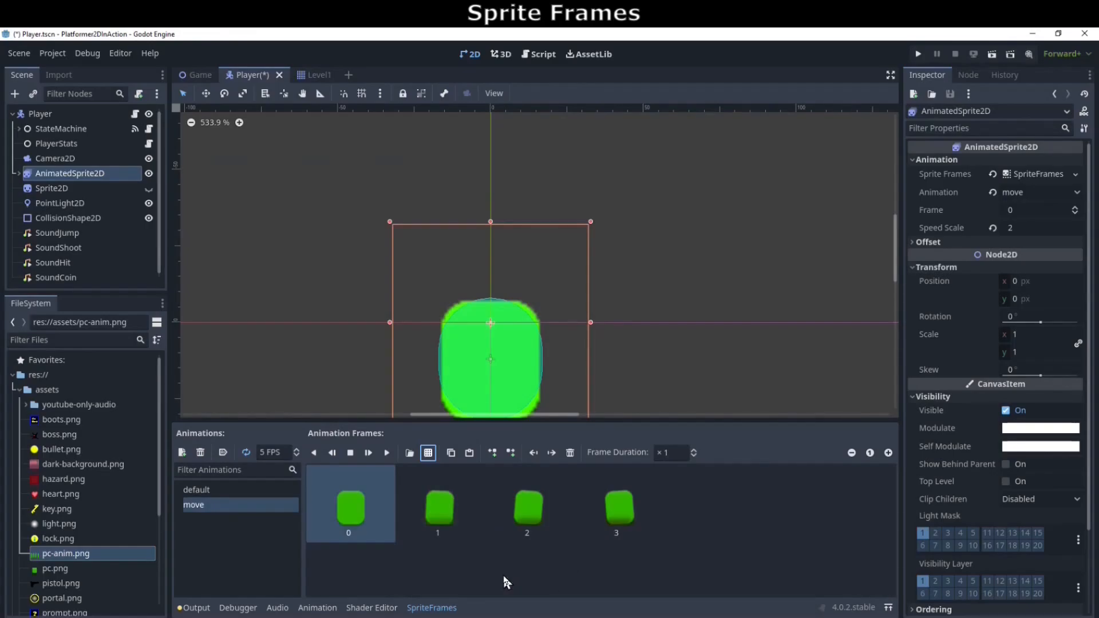
Preview the move animation, stop its playback, and switch the sprite back to the default animation
{"action": "left_click", "coordinate": [387, 453]}
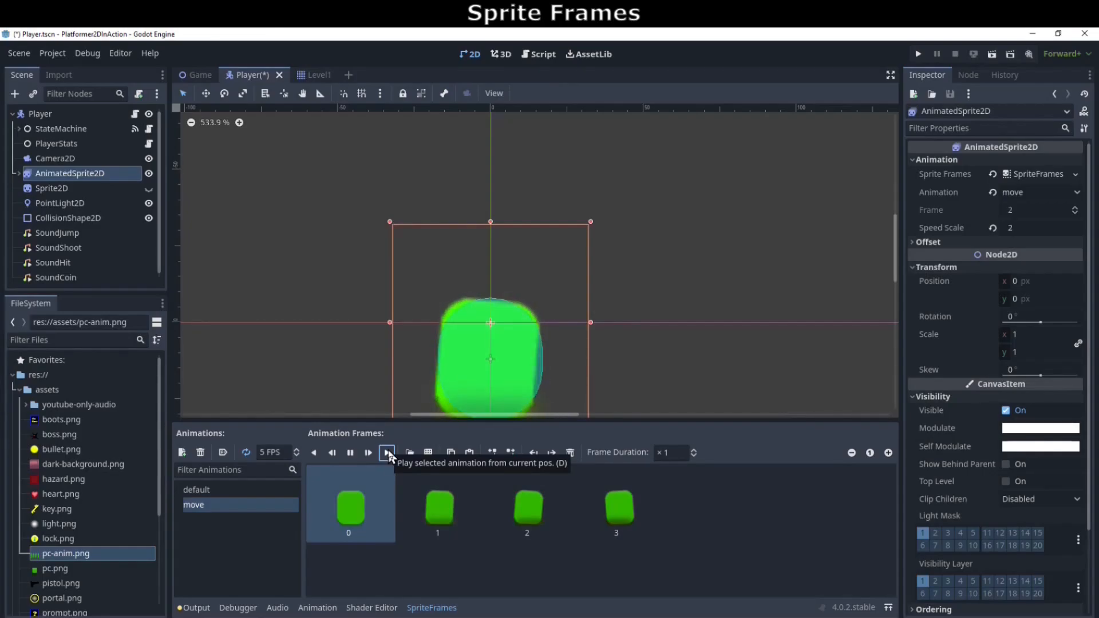
{"action": "left_click", "coordinate": [350, 453]}
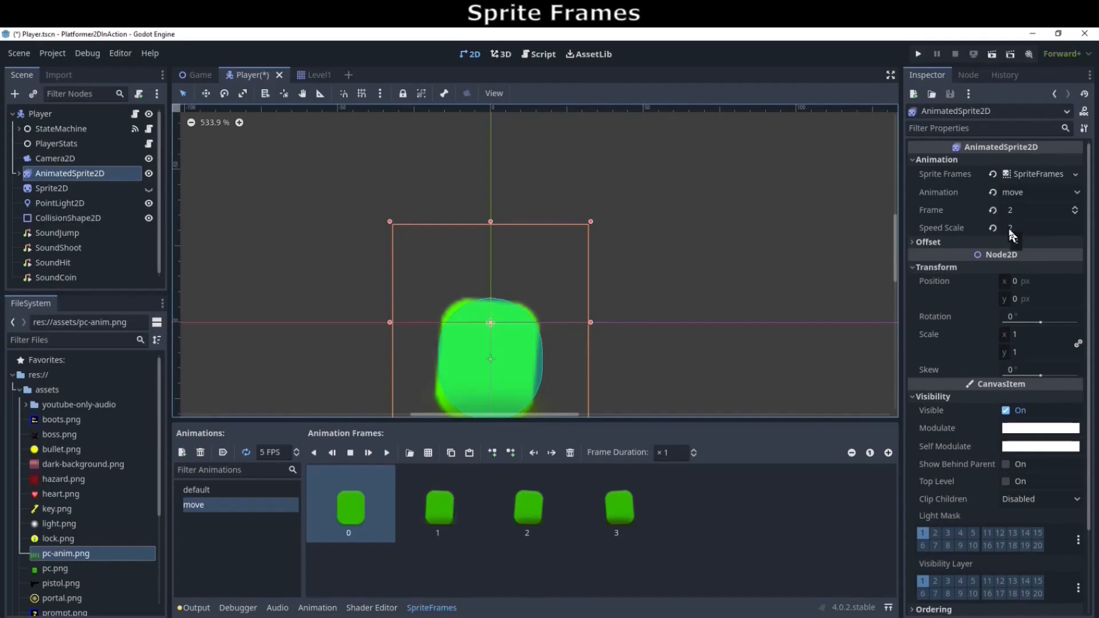
{"action": "scroll", "coordinate": [680, 409], "scroll_direction": "up", "scroll_amount": 1}
{"action": "left_click", "coordinate": [351, 452]}
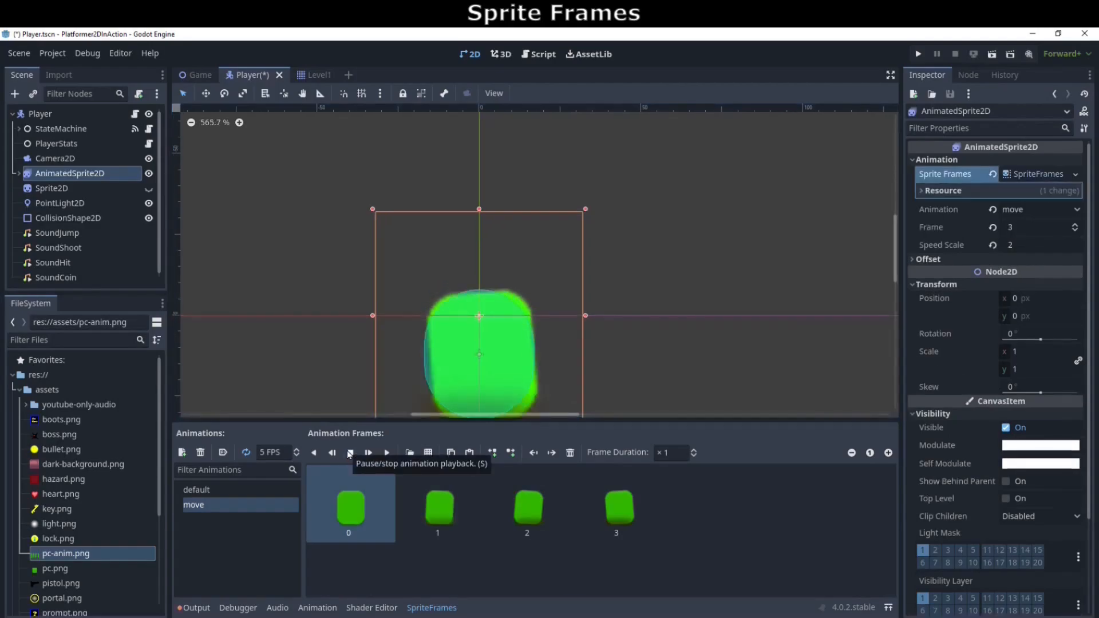
{"action": "left_click", "coordinate": [208, 493]}
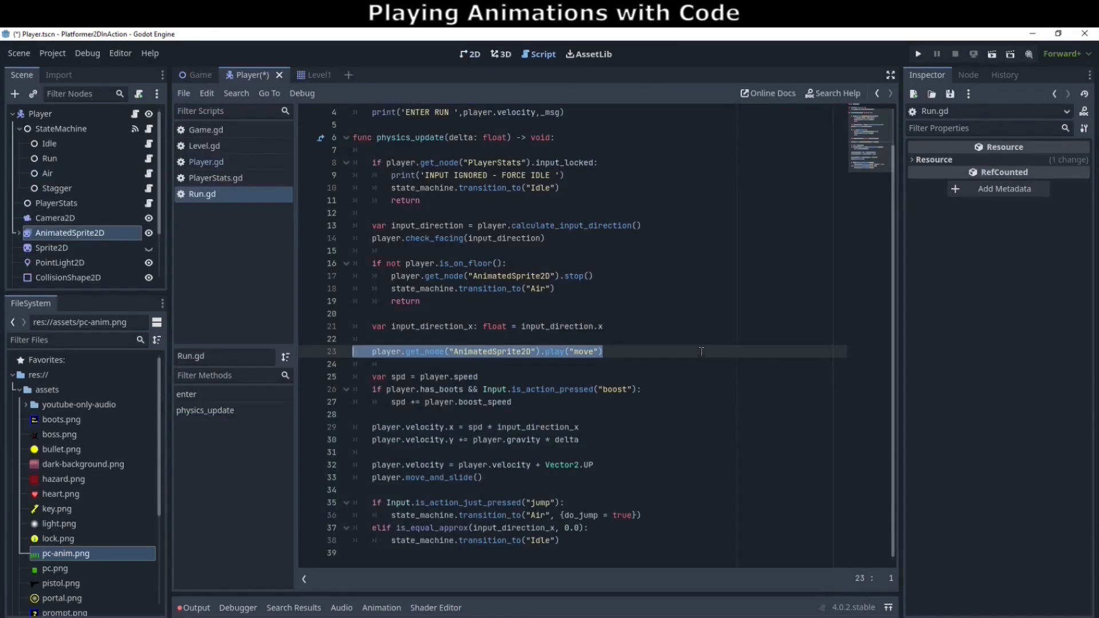
Examine the Run.gd lines that play AnimatedSprite2D's move animation and stop it when the player is off the floor
{"action": "left_click", "coordinate": [426, 364]}
{"action": "double_click", "coordinate": [484, 351]}
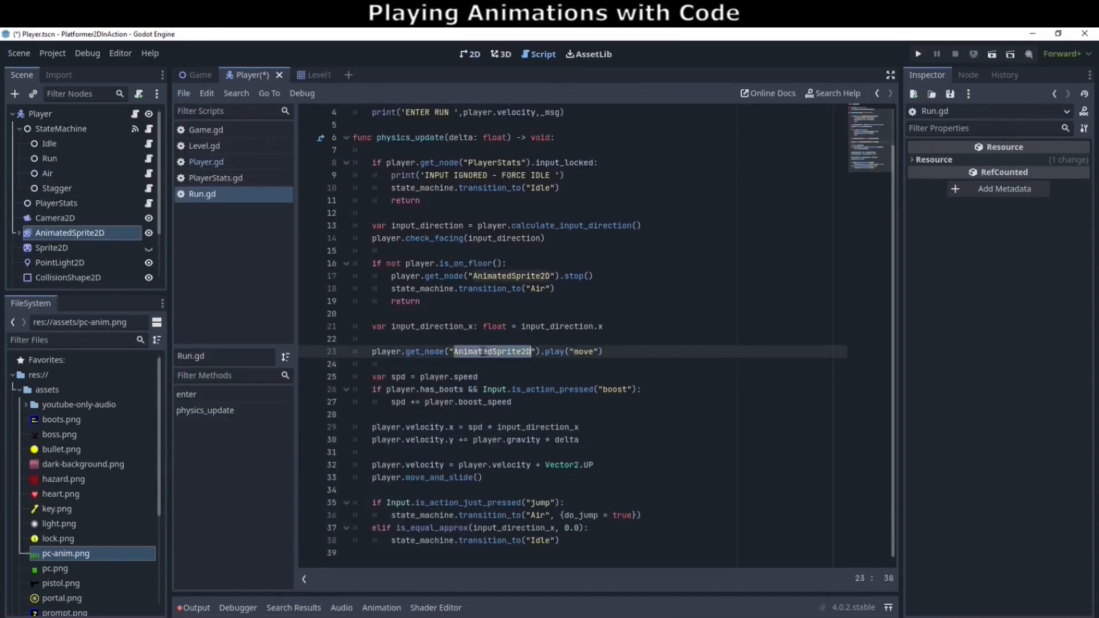
{"action": "double_click", "coordinate": [555, 351]}
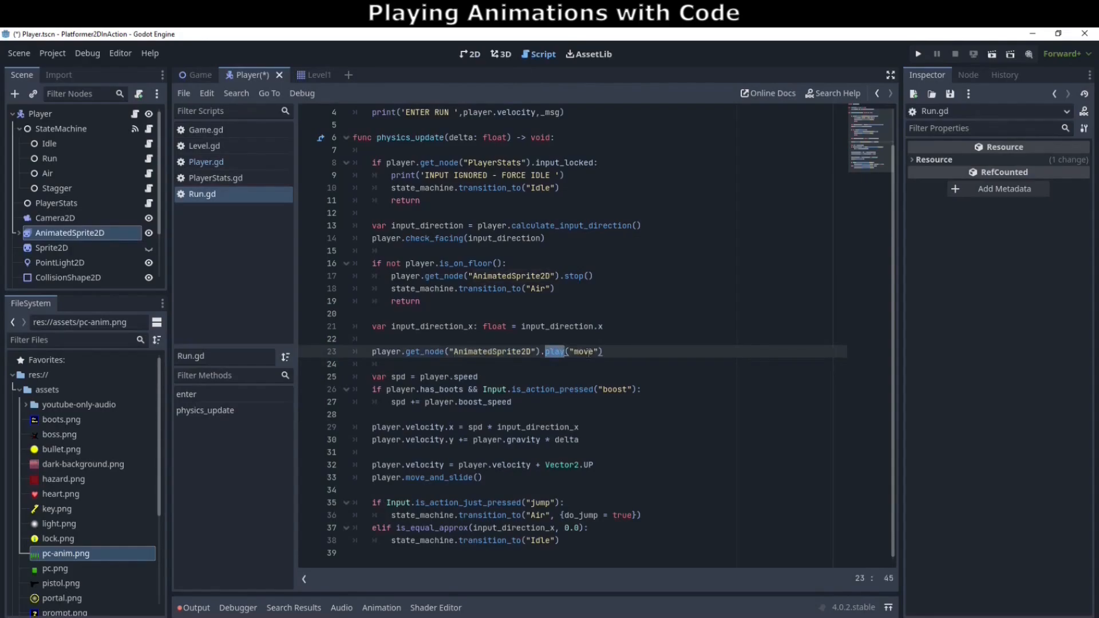
{"action": "double_click", "coordinate": [586, 351]}
{"action": "left_click_drag", "start_coordinate": [565, 276], "coordinate": [597, 276]}
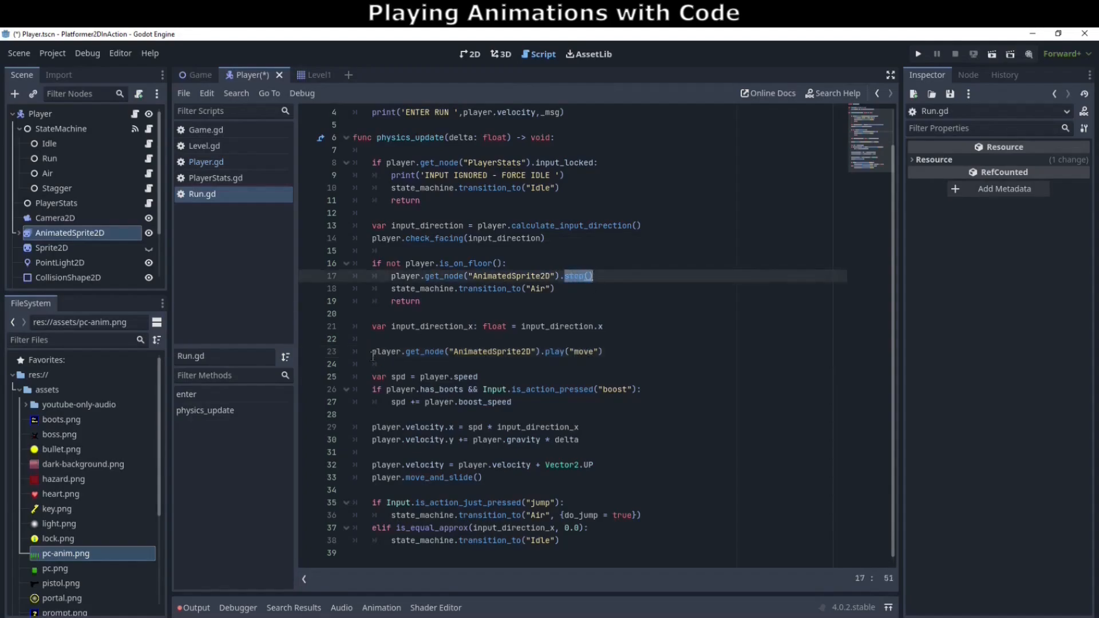
{"action": "left_click_drag", "start_coordinate": [372, 352], "coordinate": [605, 351]}
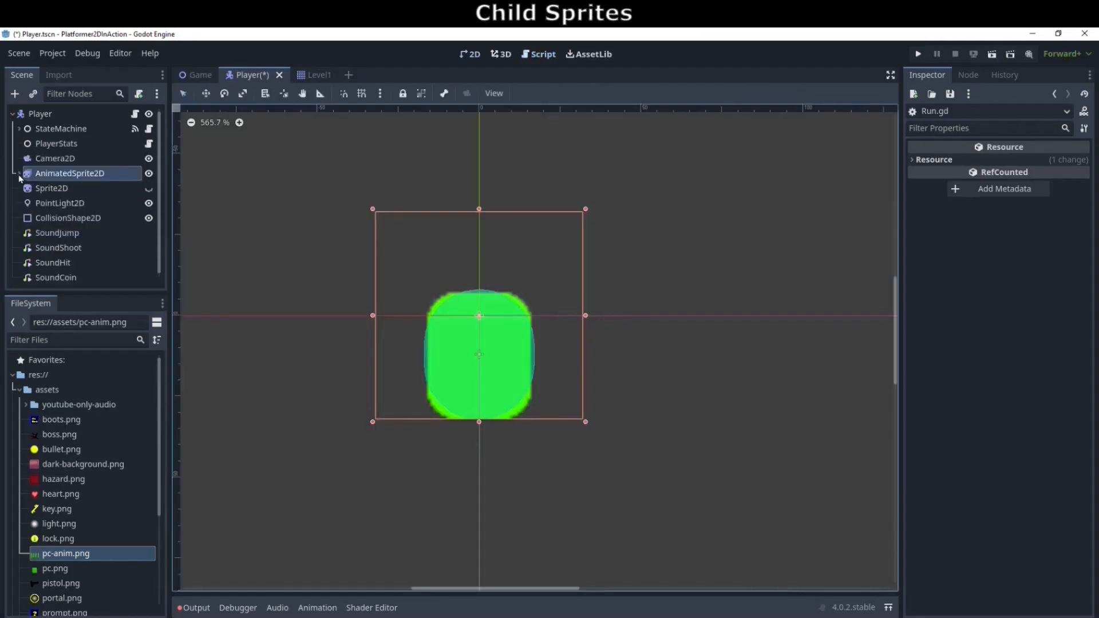
Expand AnimatedSprite2D's child nodes and preview SpriteShield, SpritePistol, SpriteKey and SpriteDmg in turn, hiding each one again
{"action": "left_click", "coordinate": [19, 174]}
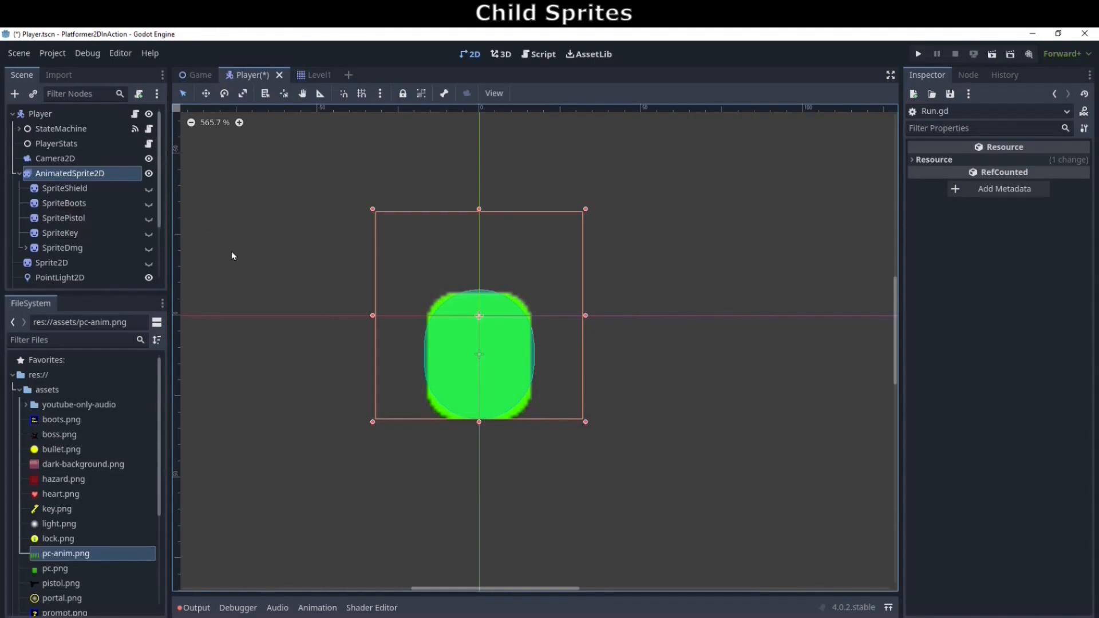
{"action": "left_click", "coordinate": [149, 188]}
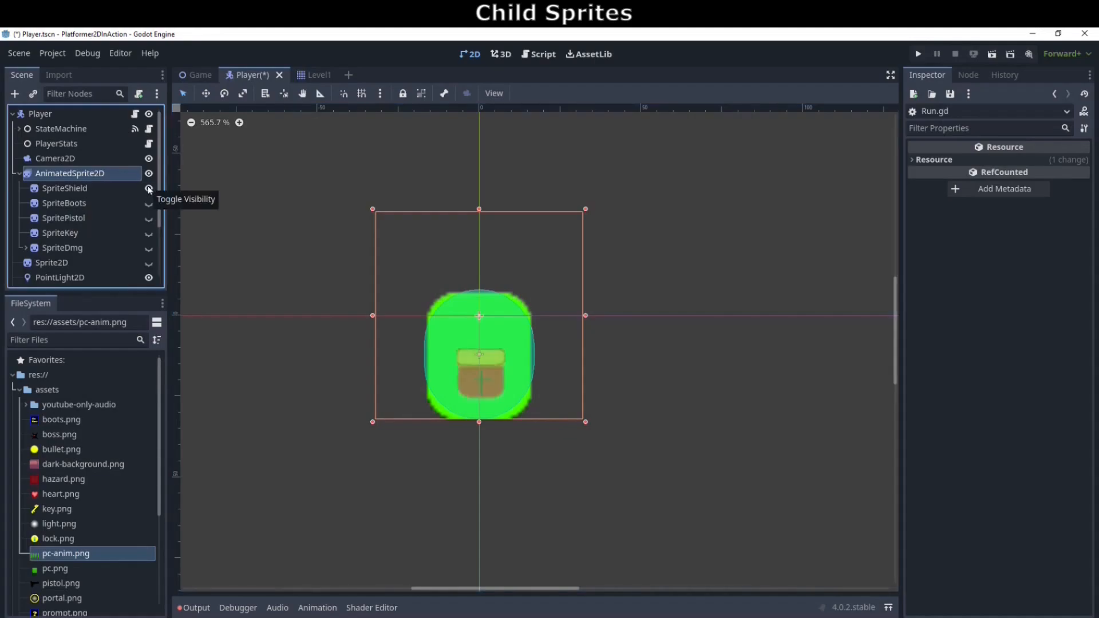
{"action": "left_click", "coordinate": [148, 189]}
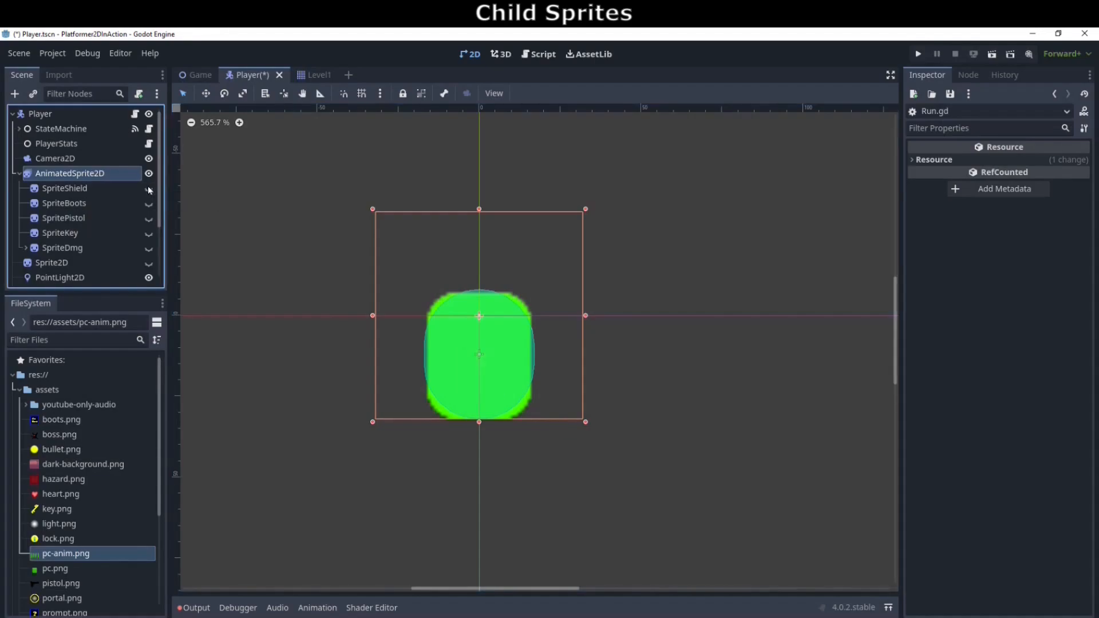
{"action": "left_click", "coordinate": [149, 219]}
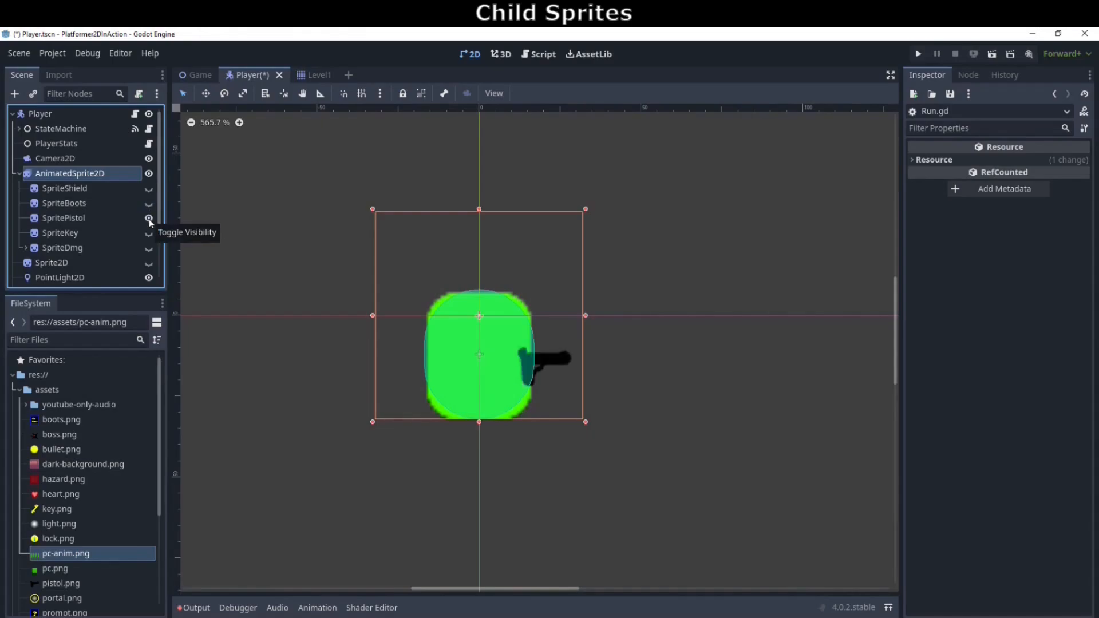
{"action": "left_click", "coordinate": [149, 218]}
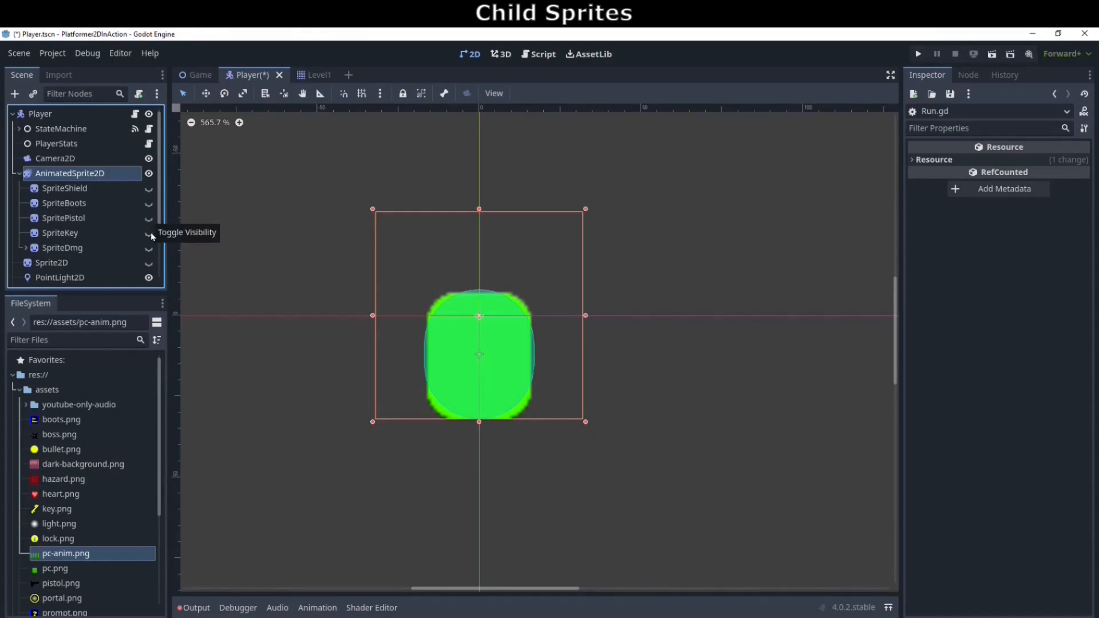
{"action": "left_click", "coordinate": [149, 233]}
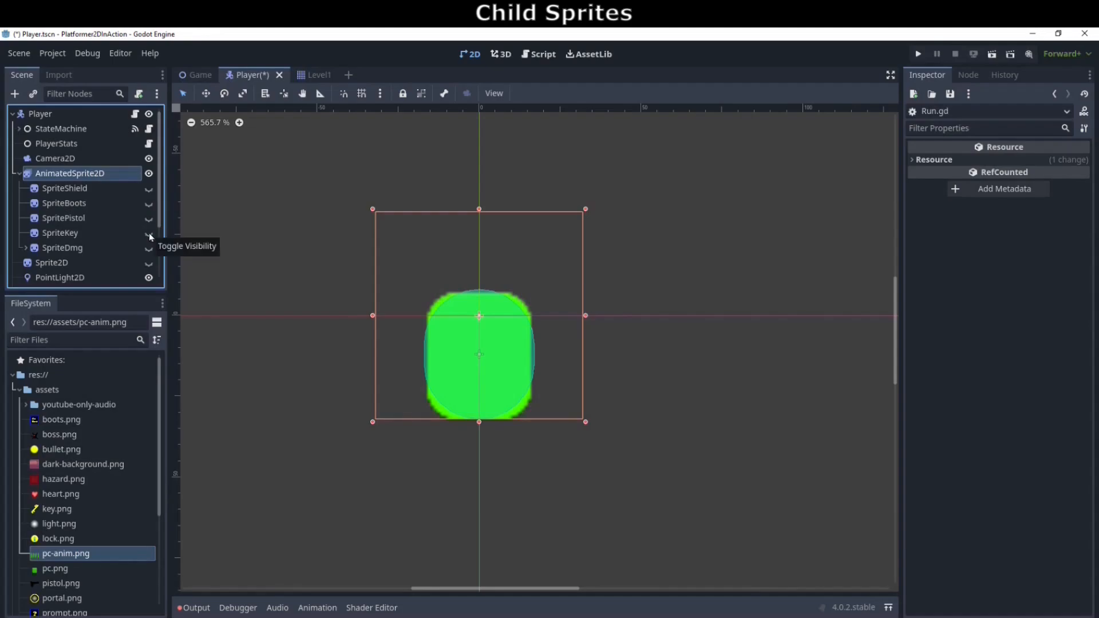
{"action": "left_click", "coordinate": [149, 248]}
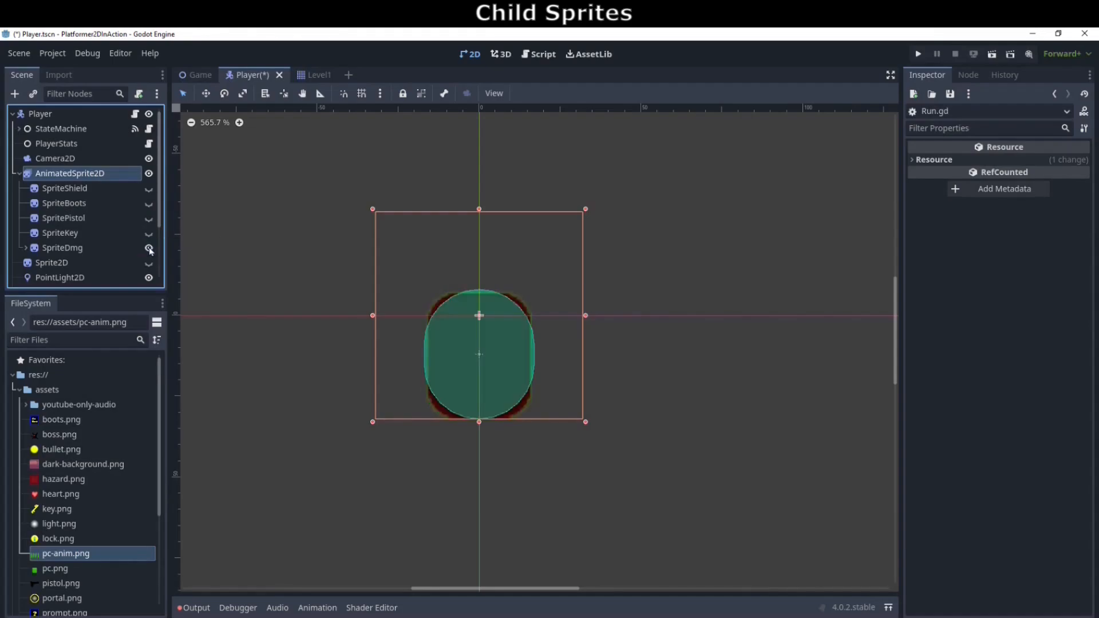
{"action": "left_click", "coordinate": [149, 248]}
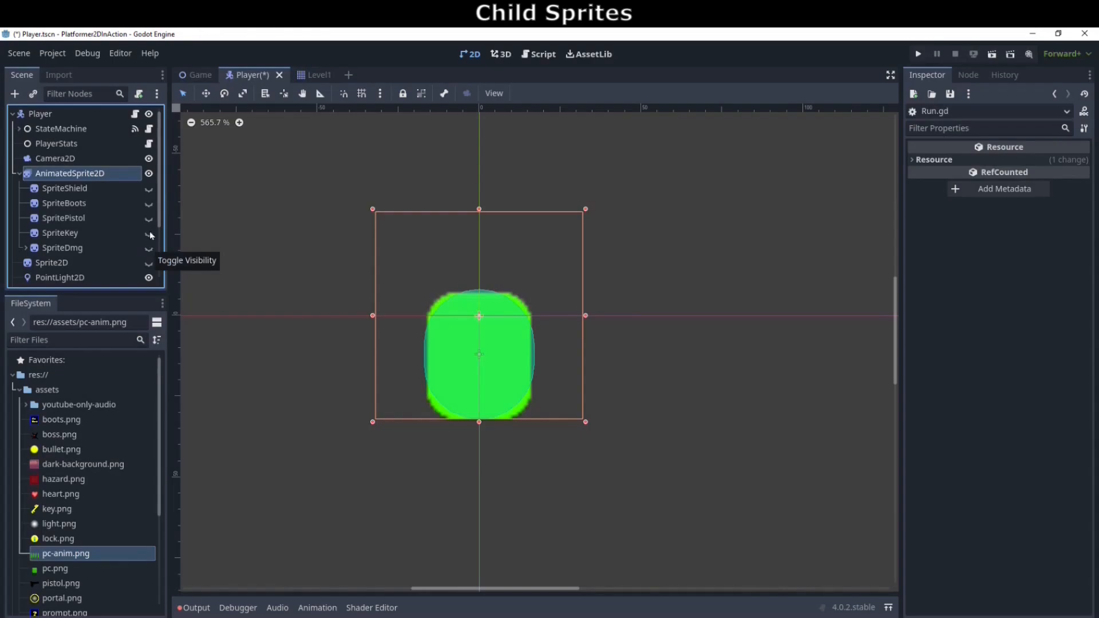
Inspect the Timer node under SpriteDmg and briefly show the damage sprite before hiding it again
{"action": "left_click", "coordinate": [26, 248]}
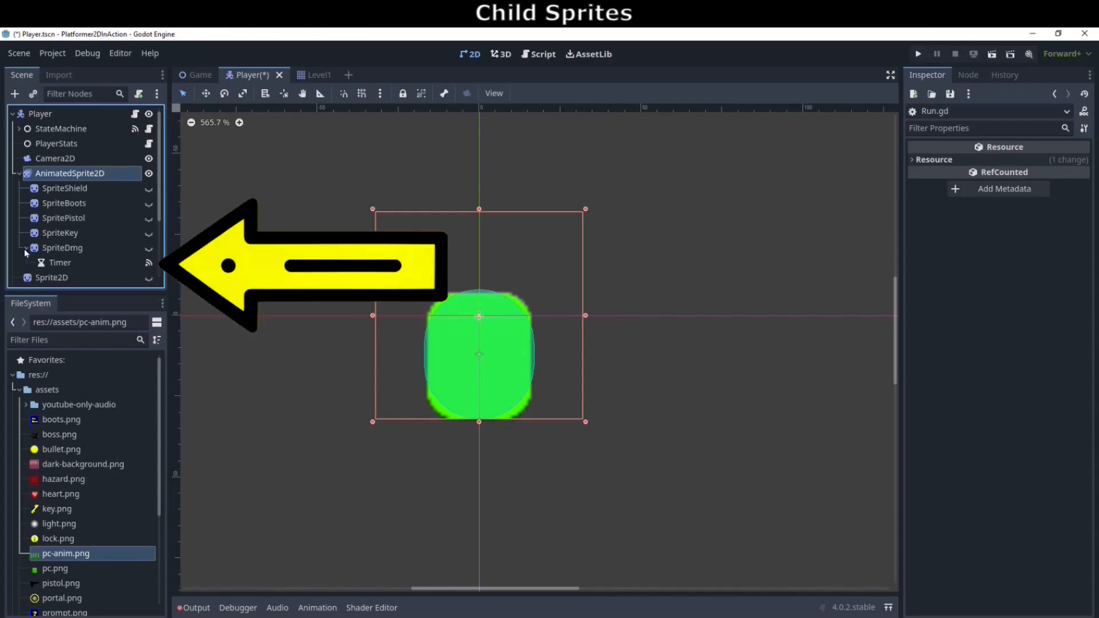
{"action": "left_click", "coordinate": [64, 264]}
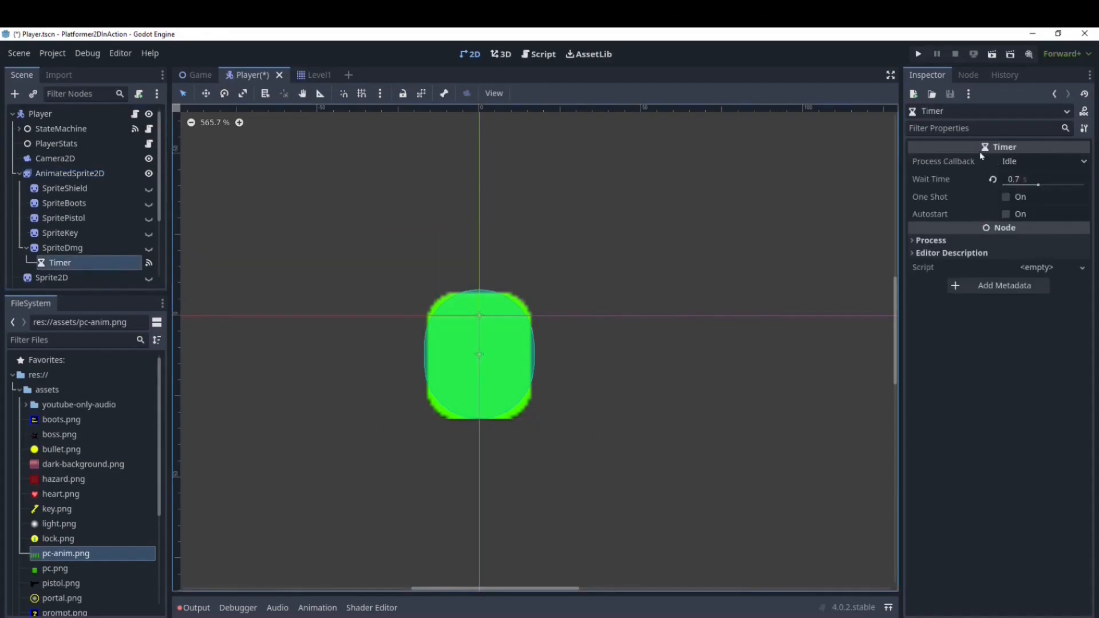
{"action": "left_click", "coordinate": [148, 250]}
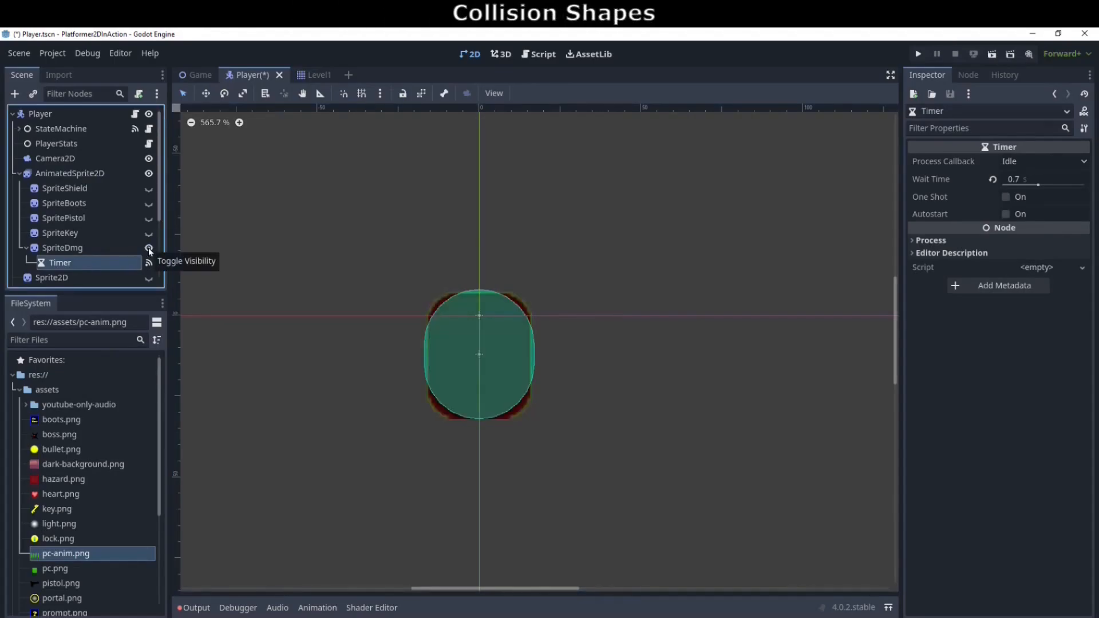
{"action": "left_click", "coordinate": [149, 250]}
Collapse the AnimatedSprite2D children, hide that sprite, and review the CollisionShape2D's capsule dimensions and the available shape types
{"action": "left_click", "coordinate": [68, 173]}
{"action": "left_click", "coordinate": [20, 173]}
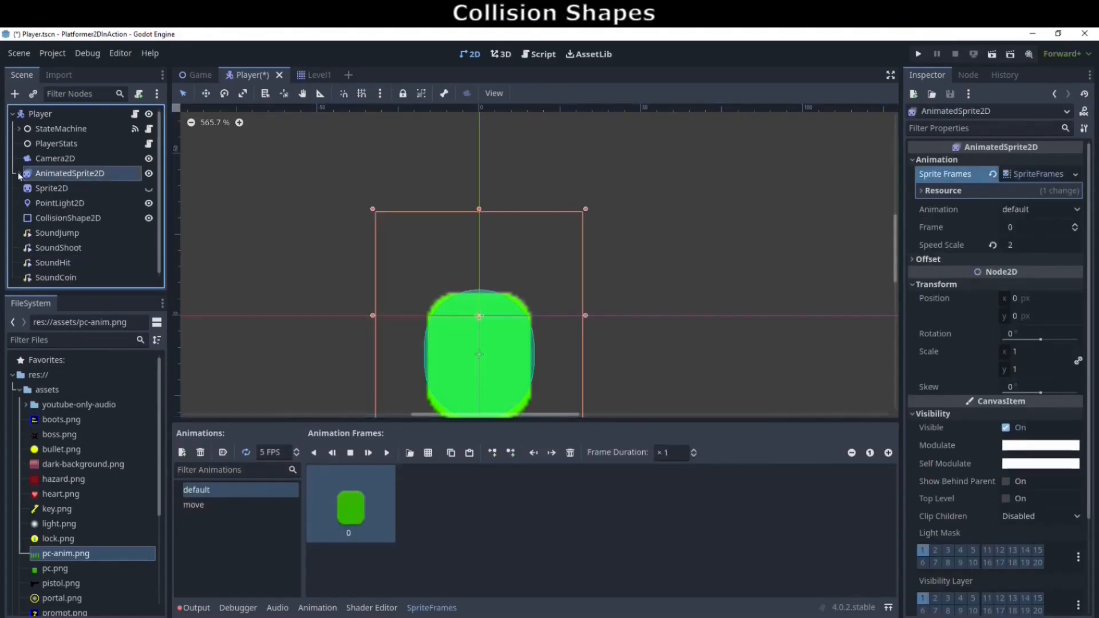
{"action": "left_click", "coordinate": [53, 219]}
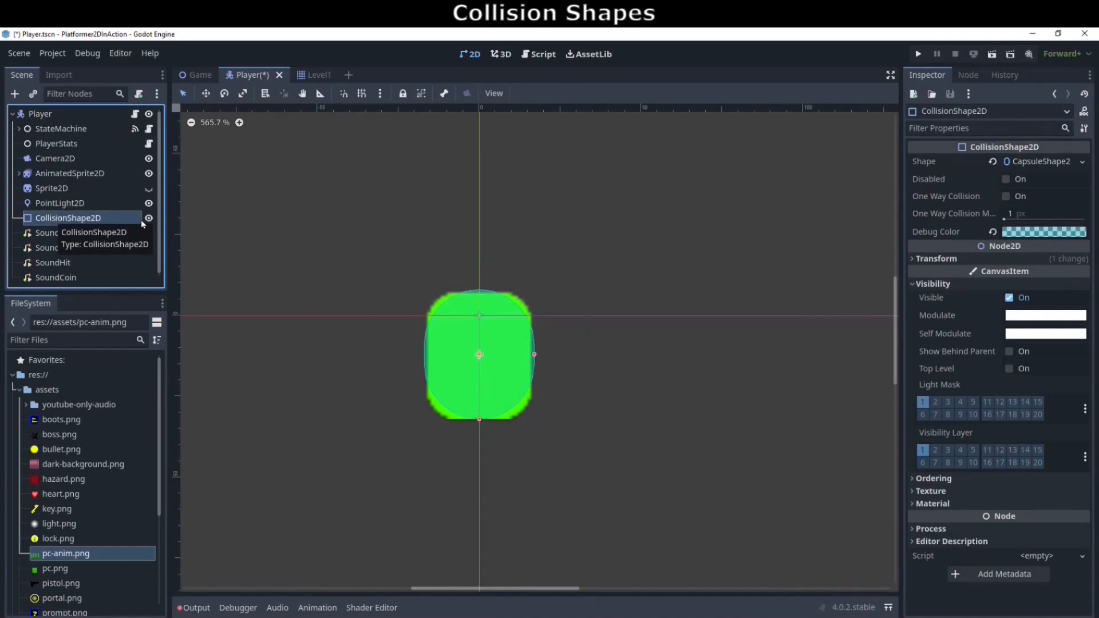
{"action": "left_click", "coordinate": [149, 174]}
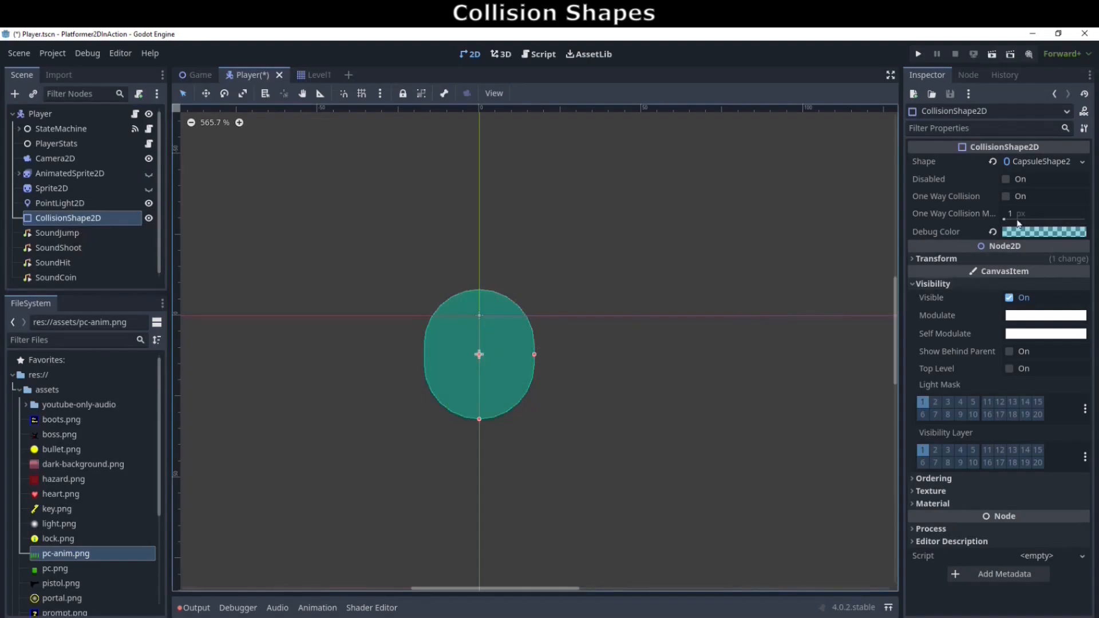
{"action": "left_click", "coordinate": [1044, 164]}
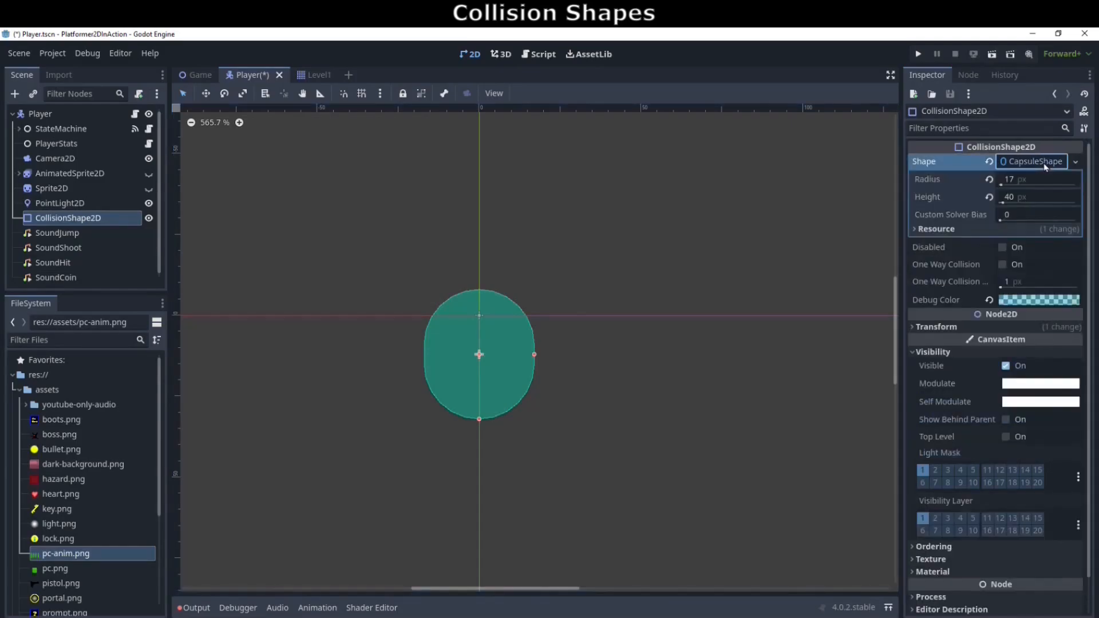
{"action": "left_click", "coordinate": [1076, 162]}
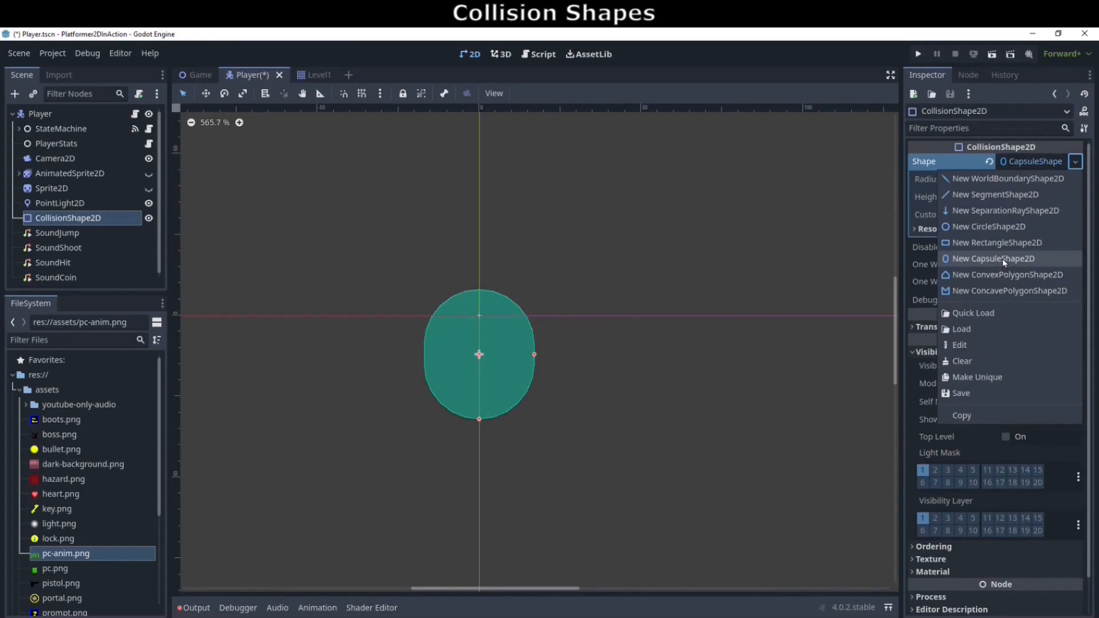
{"action": "left_click", "coordinate": [1076, 163]}
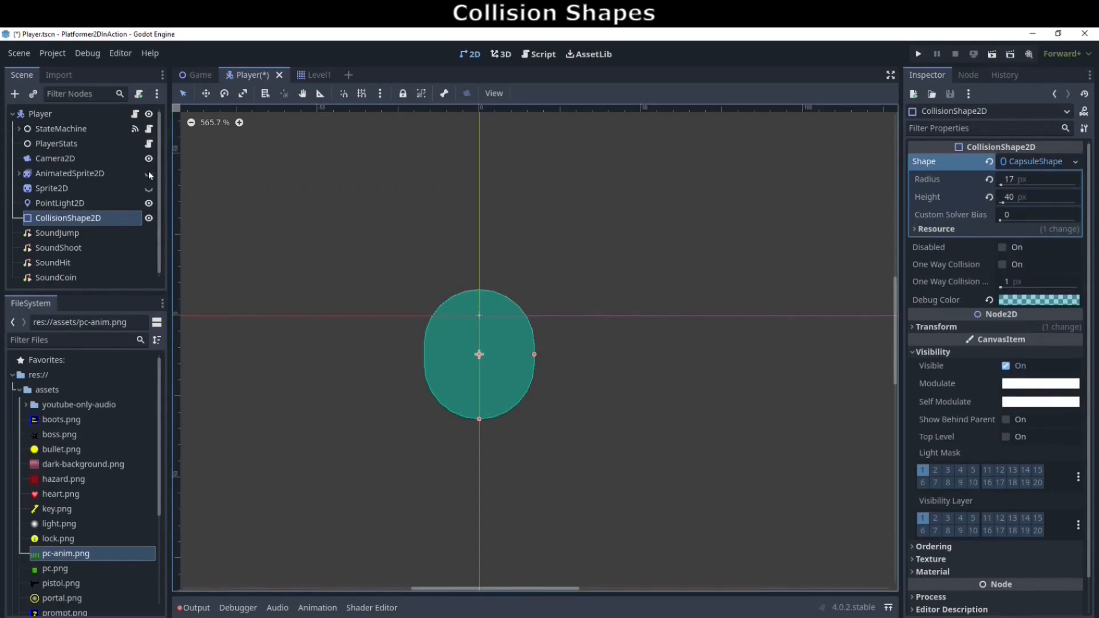
Toggle the CollisionShape2D's visibility off and on, and show the AnimatedSprite2D again
{"action": "left_click", "coordinate": [148, 219]}
{"action": "left_click", "coordinate": [149, 219]}
{"action": "left_click", "coordinate": [149, 174]}
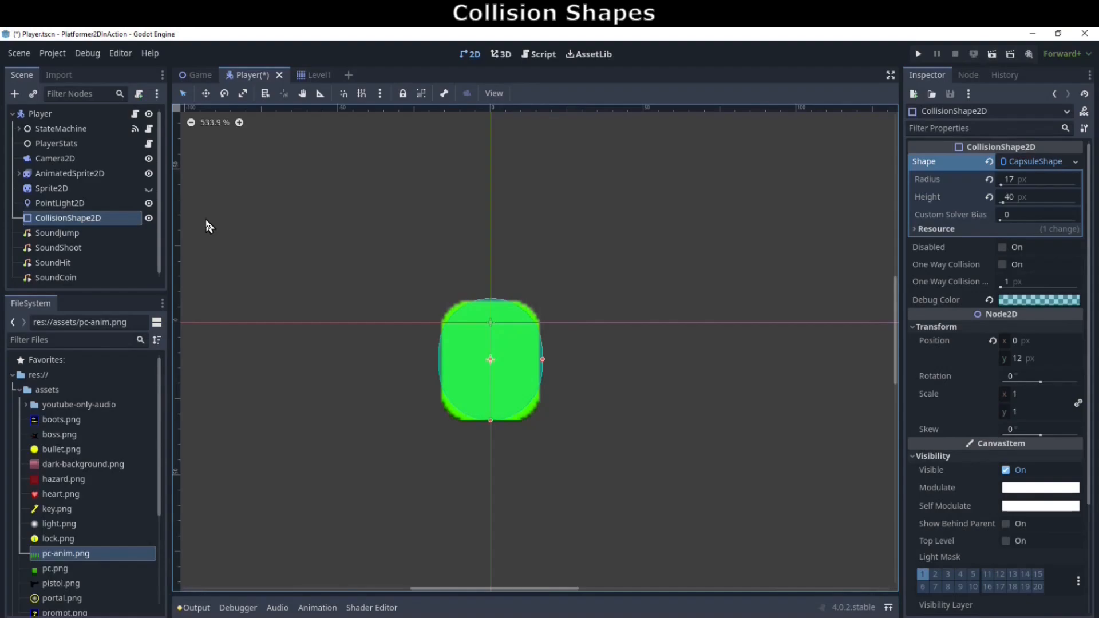
Hide the AnimatedSprite2D and try out different debug colors on the CollisionShape2D
{"action": "left_click", "coordinate": [149, 173]}
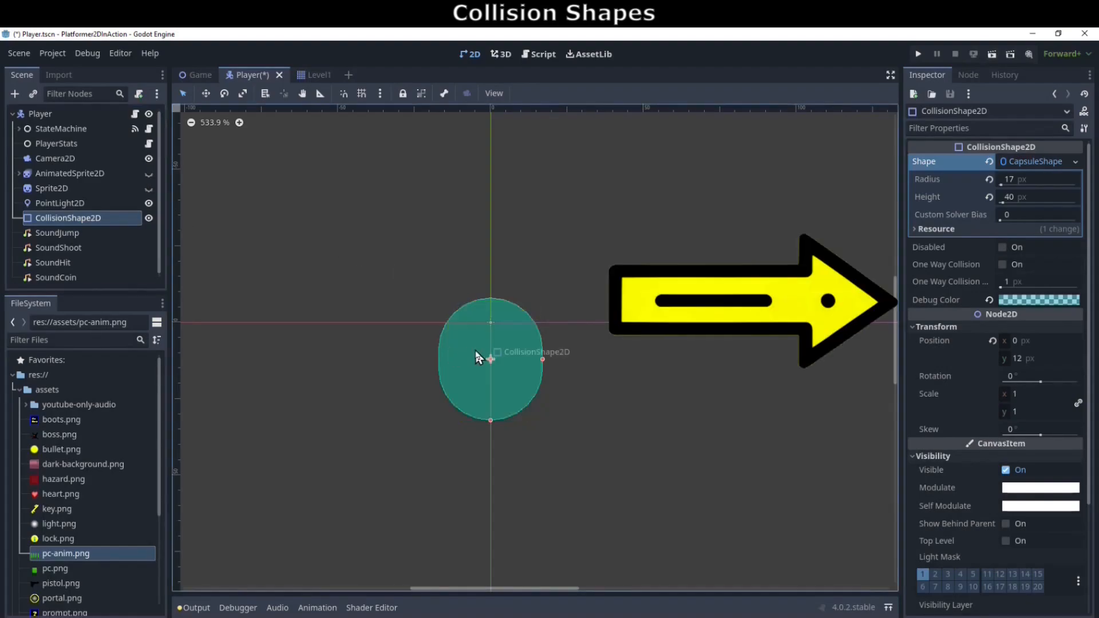
{"action": "left_click", "coordinate": [1059, 298]}
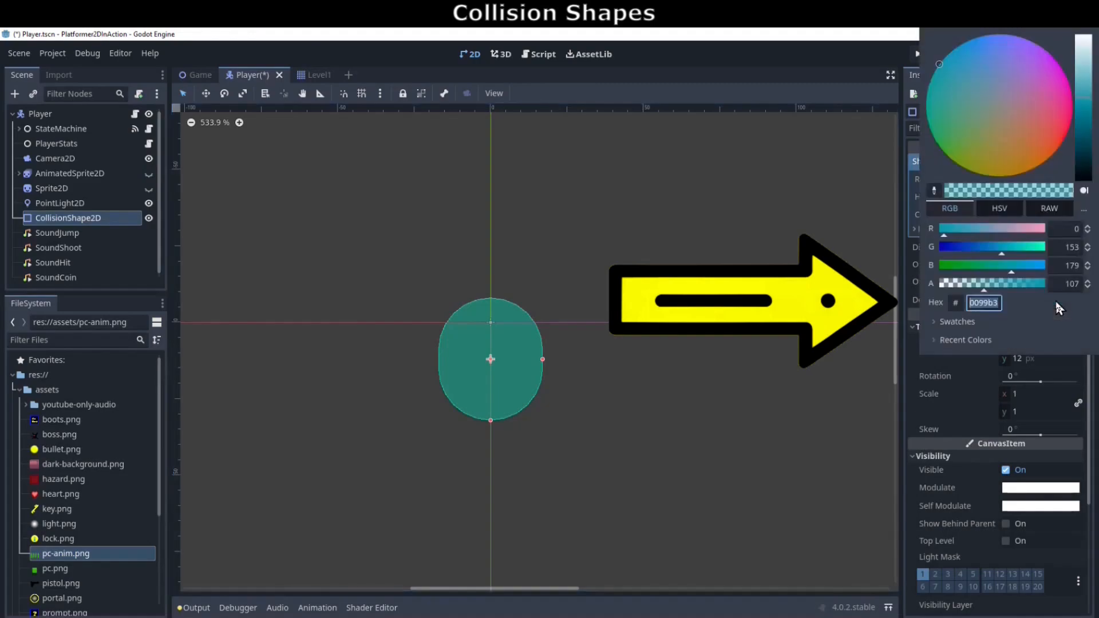
{"action": "left_click", "coordinate": [1077, 140]}
{"action": "left_click_drag", "start_coordinate": [1073, 136], "coordinate": [1022, 87]}
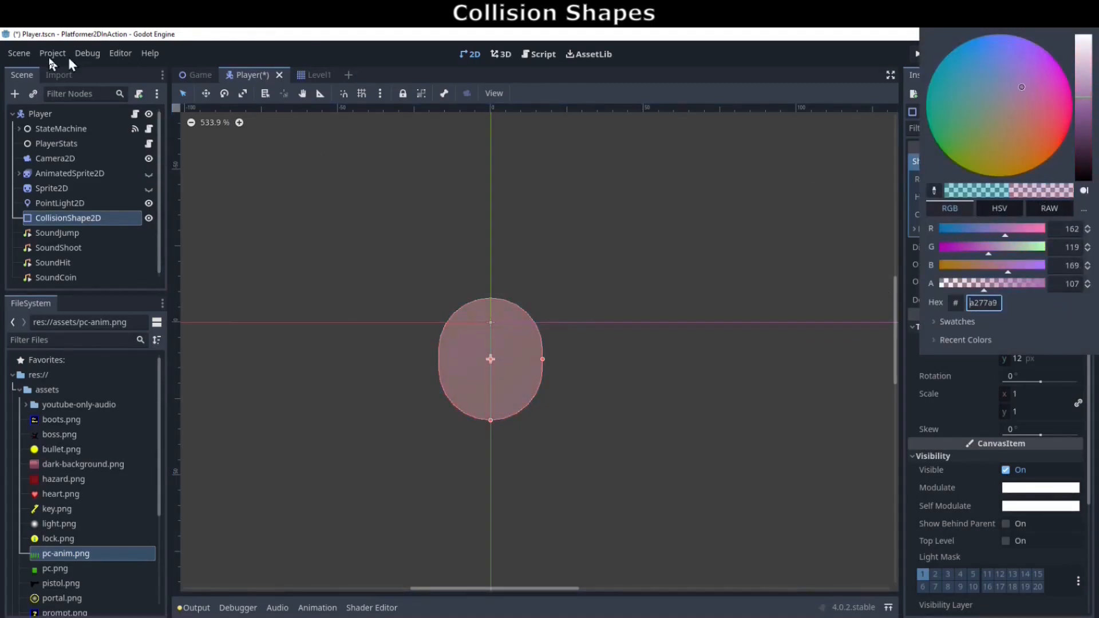
{"action": "mouse_move", "coordinate": [1051, 135]}
{"action": "left_mouse_down"}
{"action": "mouse_move", "coordinate": [993, 37]}
{"action": "mouse_move", "coordinate": [973, 37]}
{"action": "left_mouse_up"}
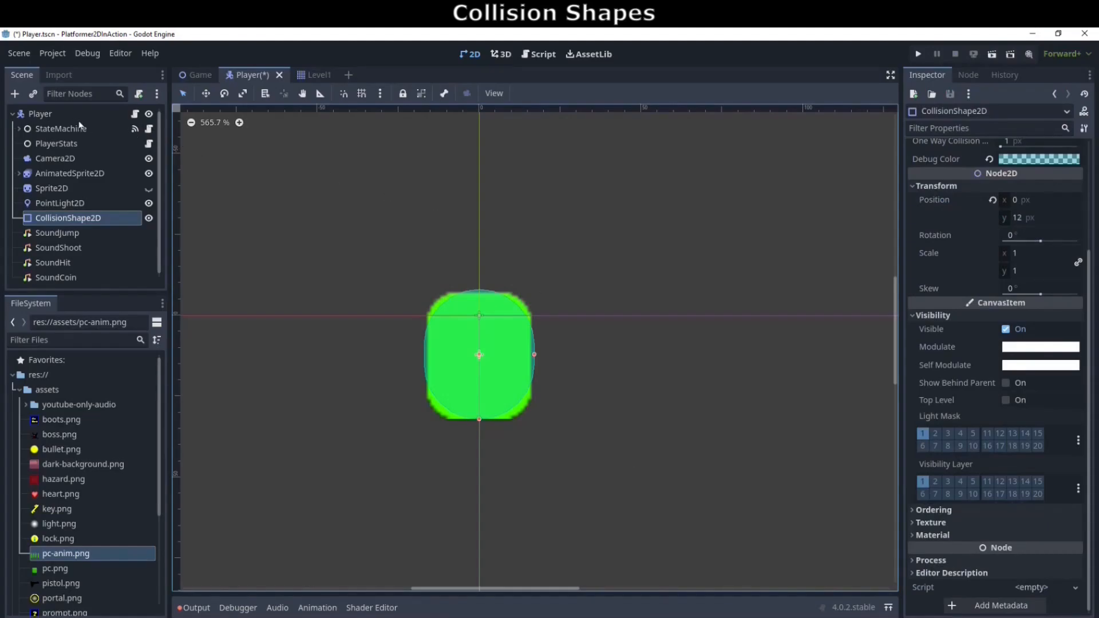
Examine the collision layer and mask settings of the root Player node
{"action": "left_click", "coordinate": [41, 118]}
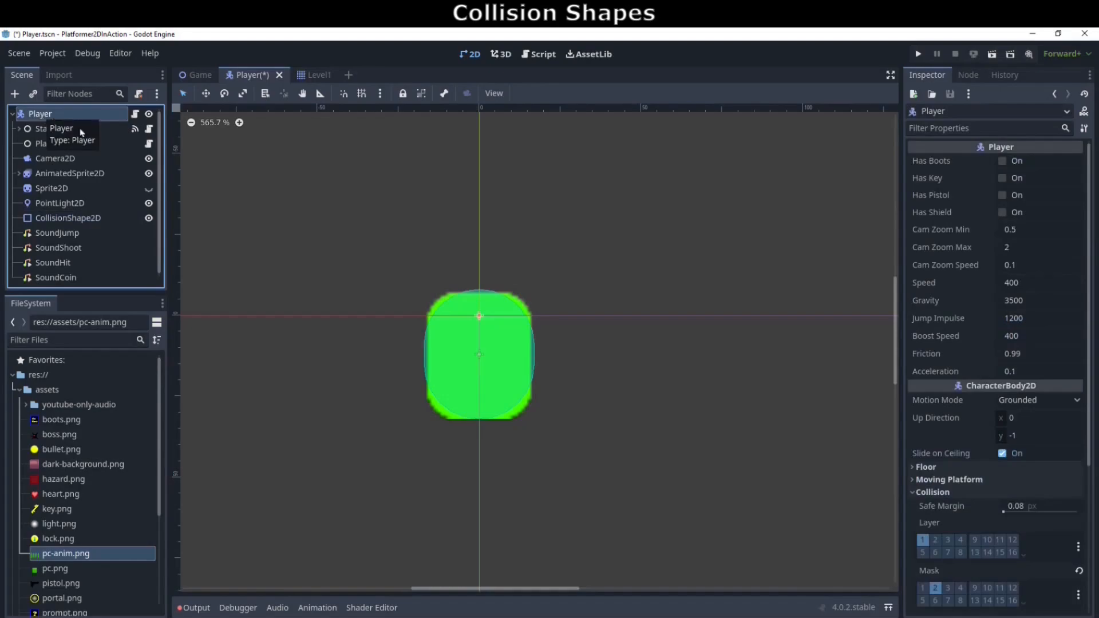
{"action": "scroll", "coordinate": [1090, 200], "scroll_direction": "down", "scroll_amount": 5}
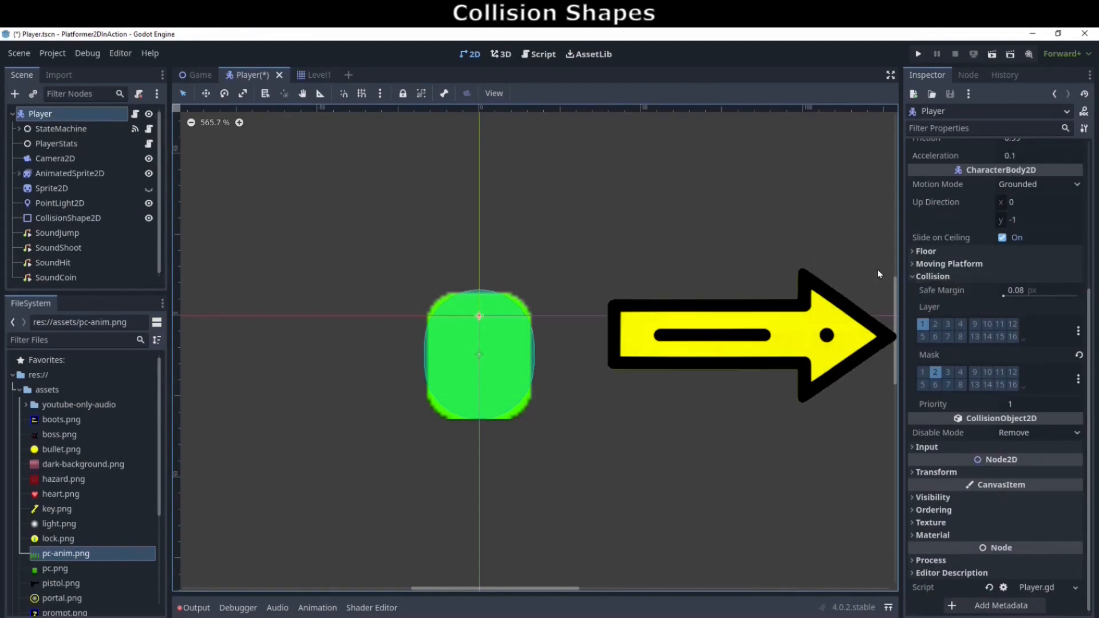
{"action": "mouse_move", "coordinate": [953, 294]}
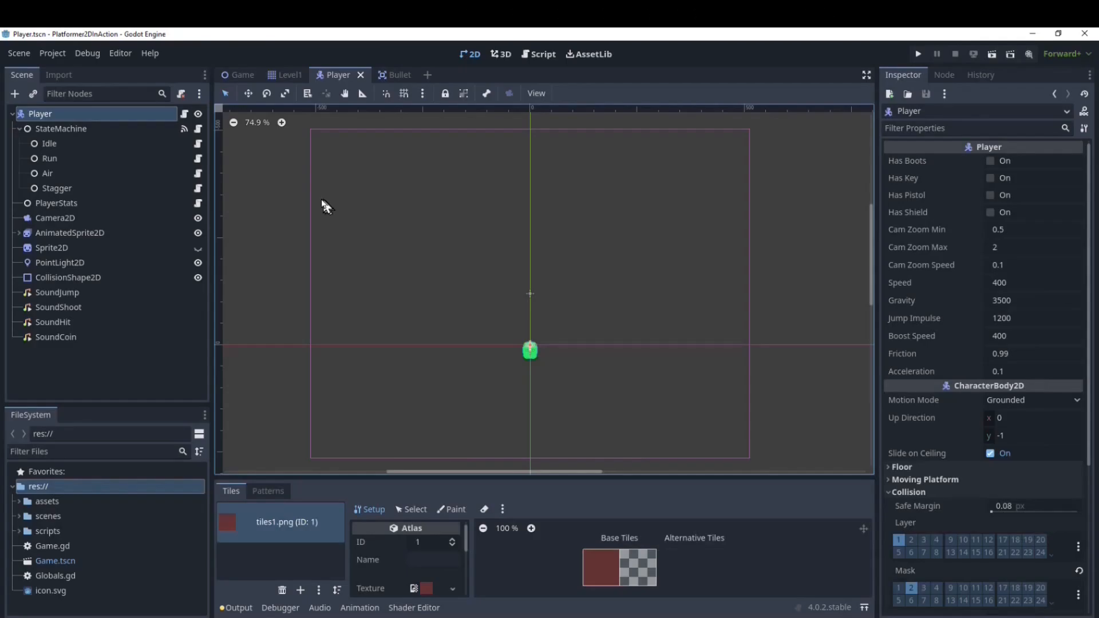
Select the Camera2D node and run the game, making the player jump to watch how the camera follows
{"action": "left_click", "coordinate": [63, 218]}
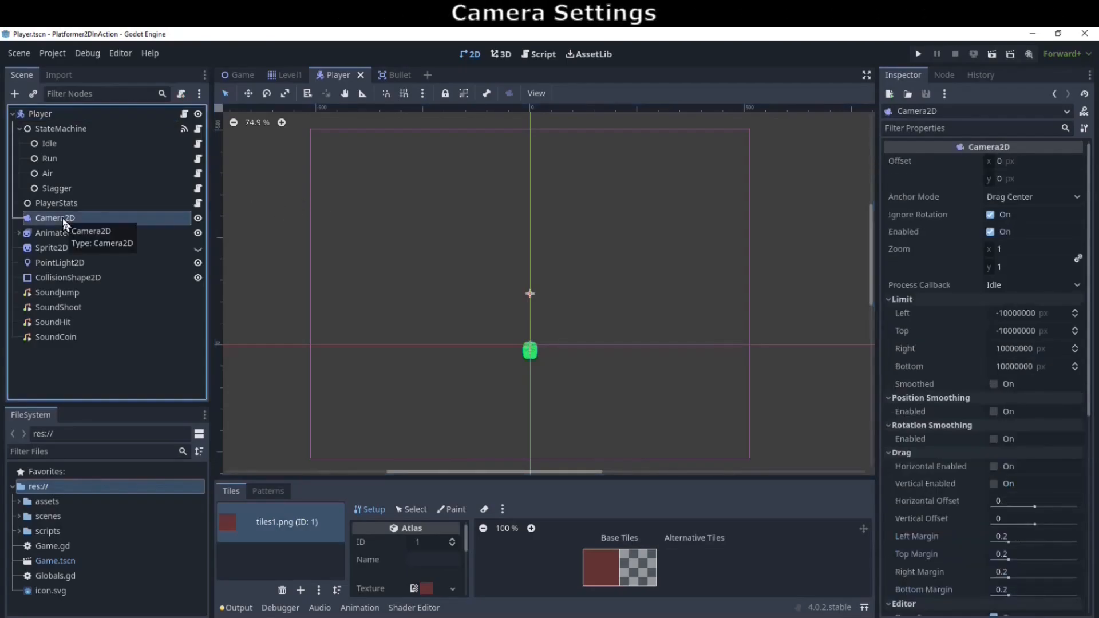
{"action": "key", "text": "F5"}
{"action": "key", "text": "space"}
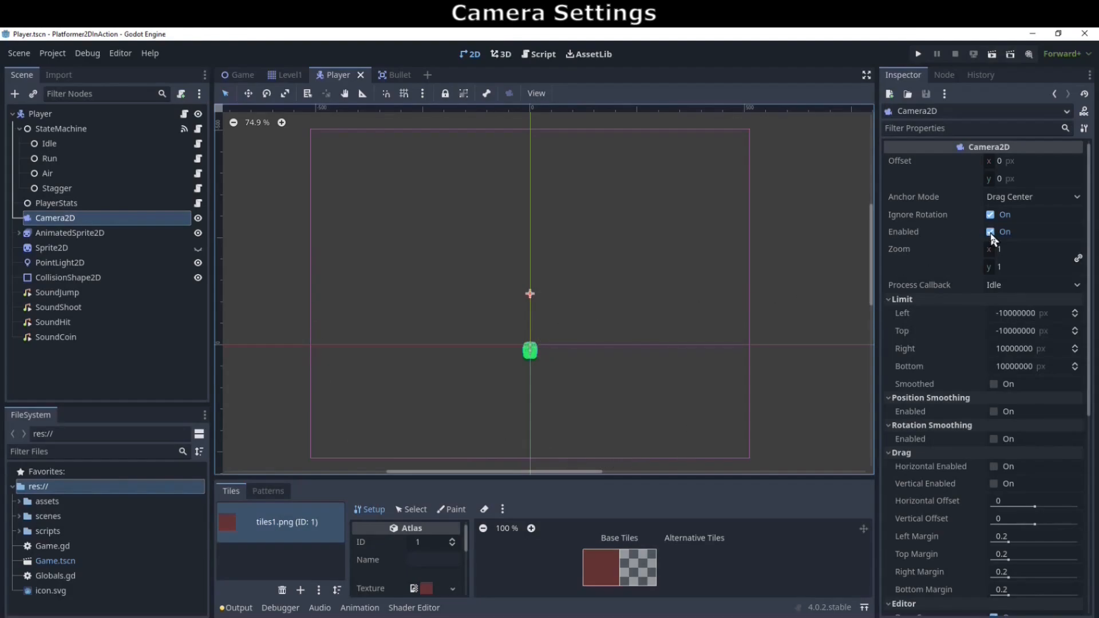
Review the Camera2D's Enabled, Draw Screen and Transform Position properties, and run the game again
{"action": "mouse_move", "coordinate": [902, 237]}
{"action": "scroll", "coordinate": [1006, 401], "scroll_direction": "down", "scroll_amount": 5}
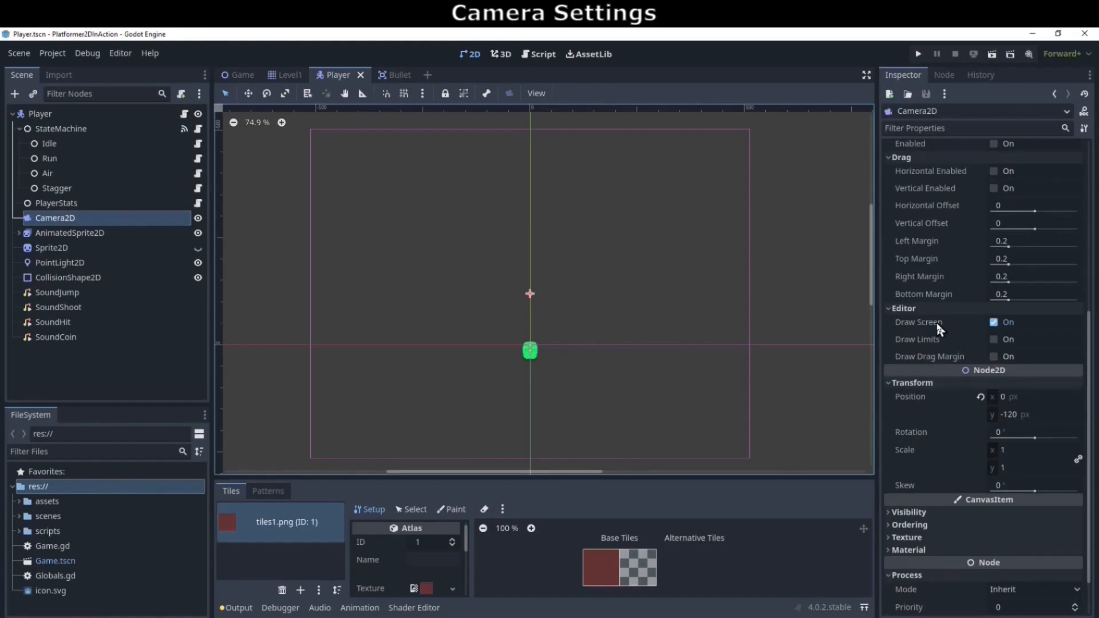
{"action": "scroll", "coordinate": [953, 411], "scroll_direction": "down", "scroll_amount": 1}
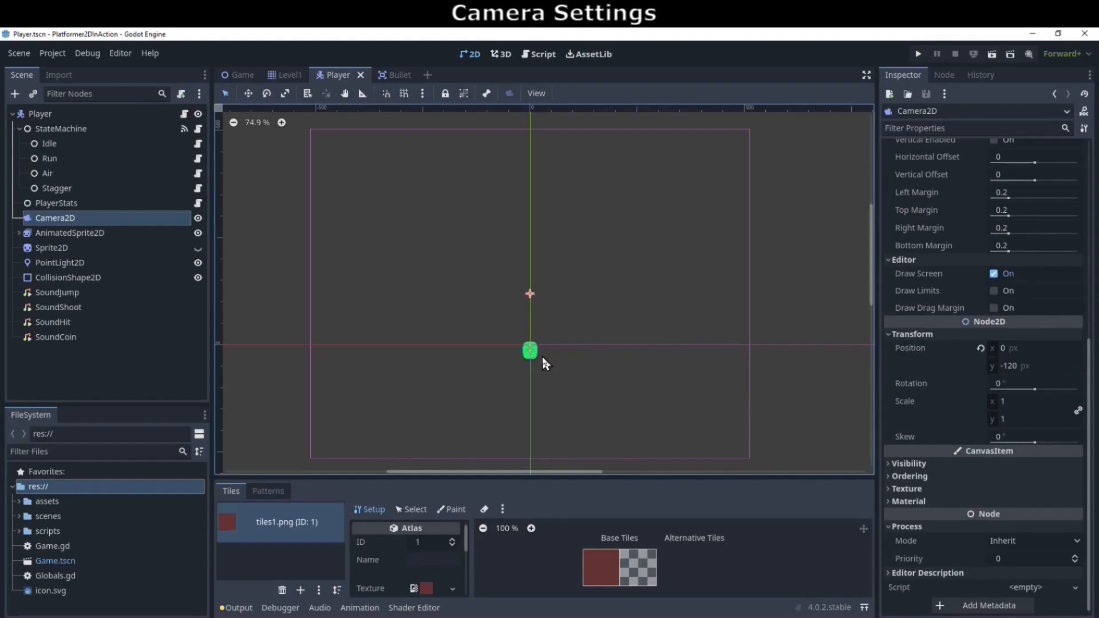
{"action": "key", "text": "F5"}
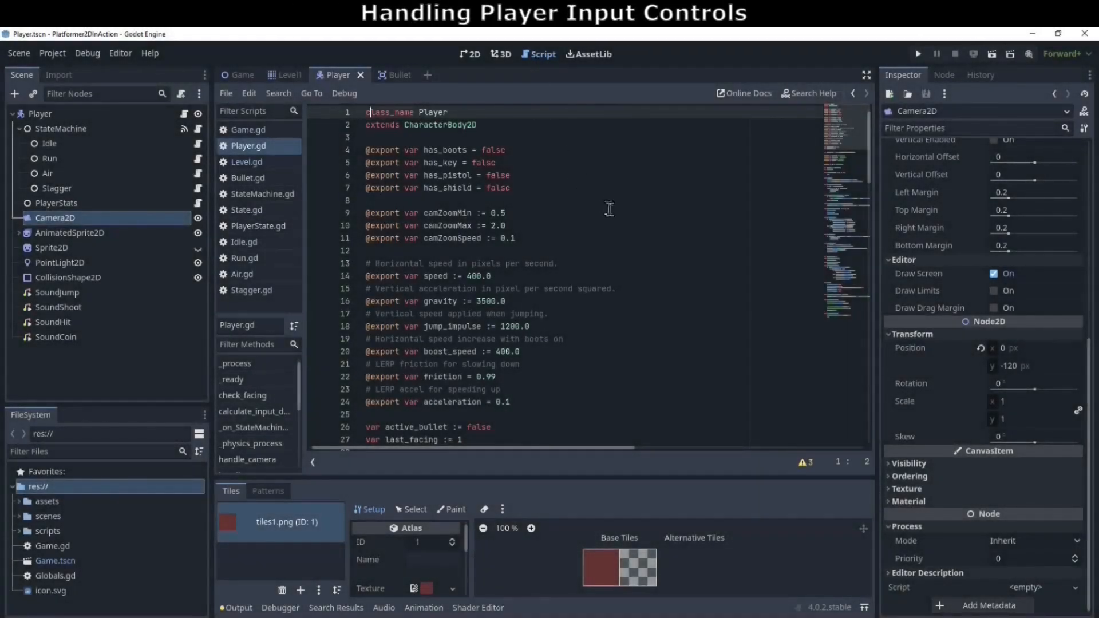
Read through the exported movement and camera variables at the beginning of Player.gd
{"action": "scroll", "coordinate": [634, 255], "scroll_direction": "down", "scroll_amount": 2}
{"action": "scroll", "coordinate": [633, 255], "scroll_direction": "down", "scroll_amount": 1}
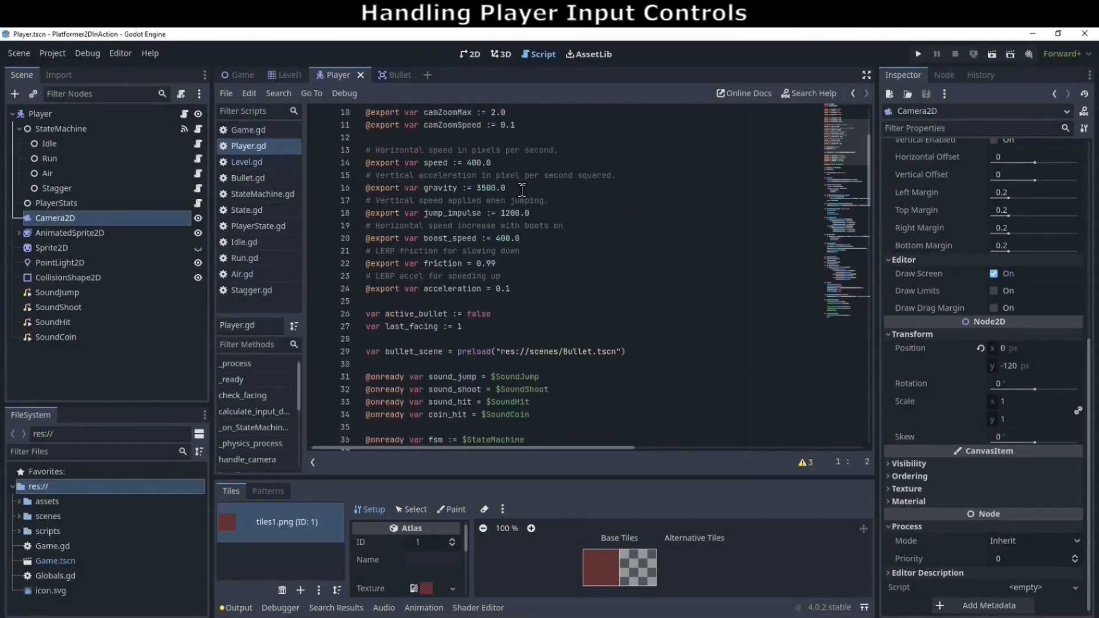
{"action": "scroll", "coordinate": [570, 246], "scroll_direction": "down", "scroll_amount": 1}
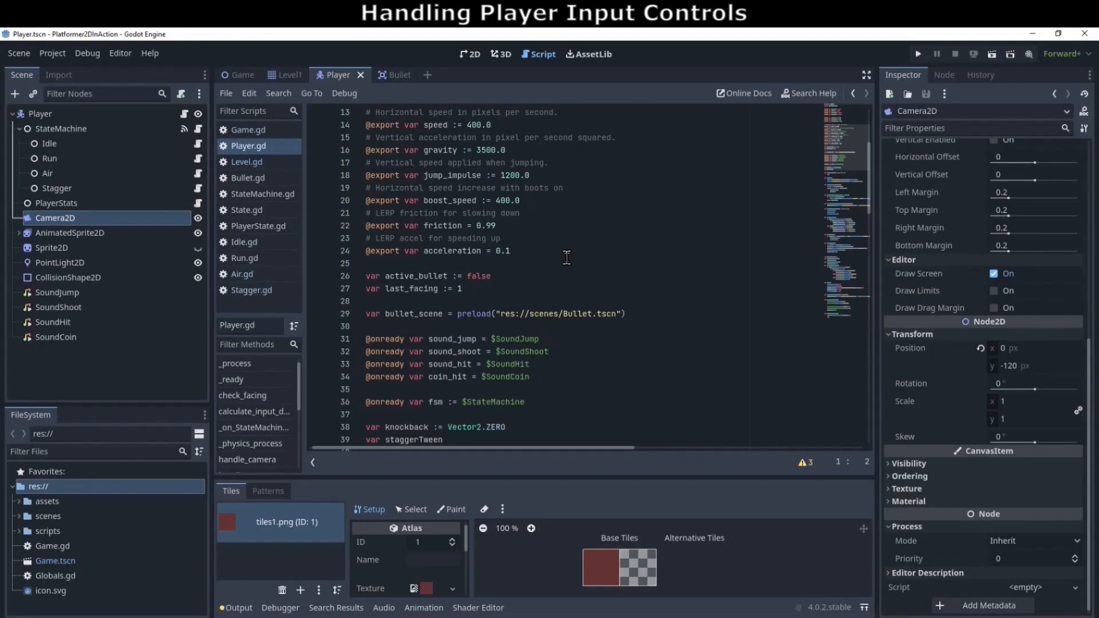
{"action": "scroll", "coordinate": [566, 258], "scroll_direction": "up", "scroll_amount": 2}
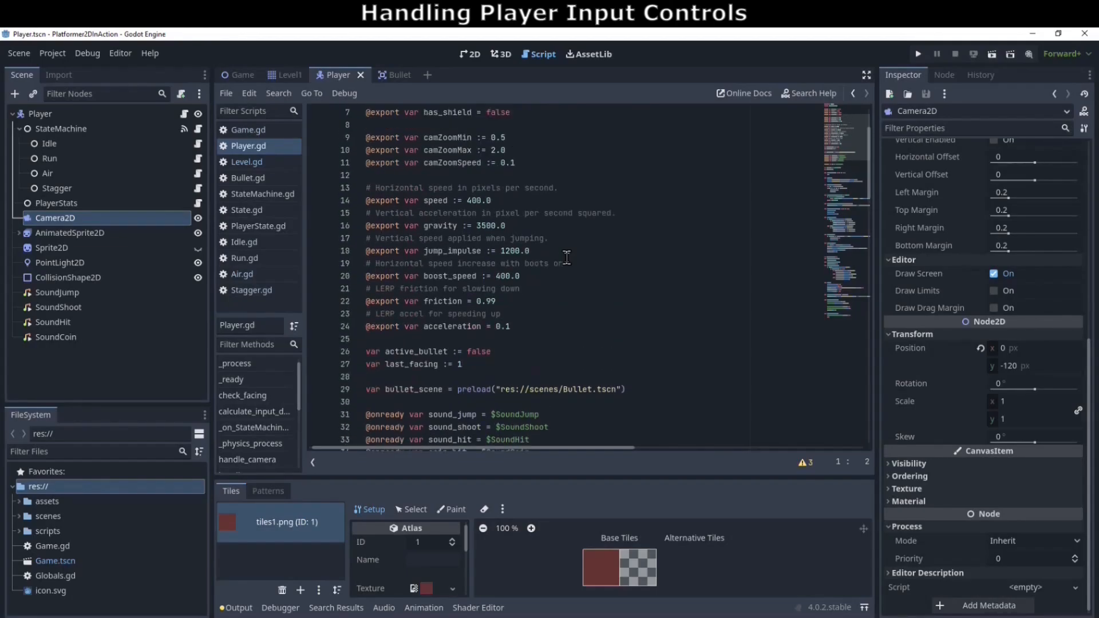
{"action": "scroll", "coordinate": [566, 257], "scroll_direction": "up", "scroll_amount": 2}
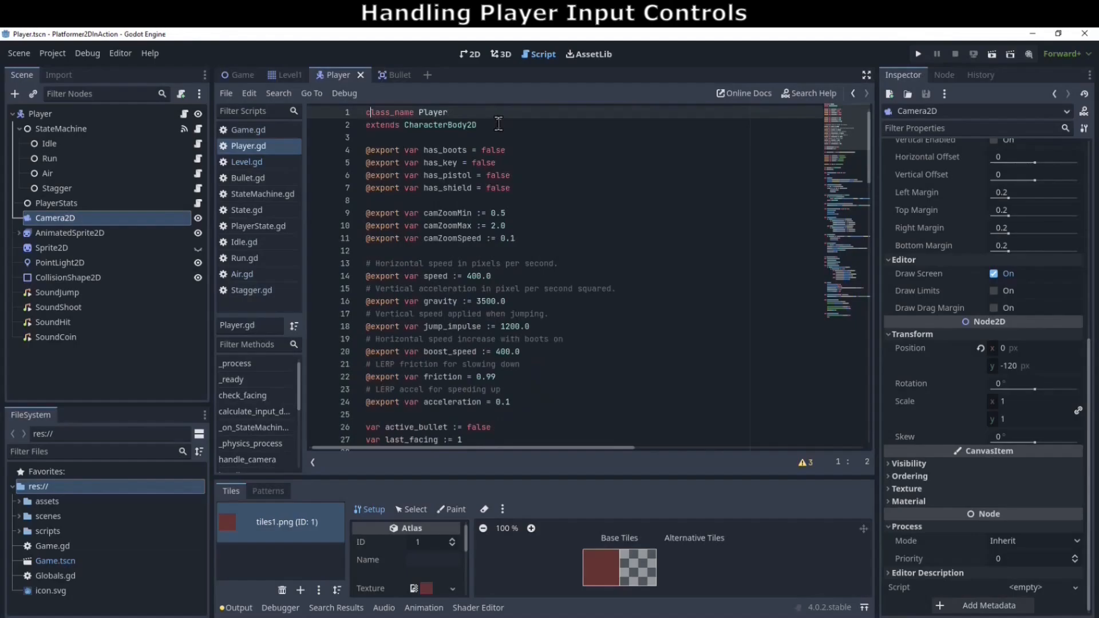
Open Run.gd and highlight the player.move_and_slide() call in the physics update code
{"action": "left_click", "coordinate": [246, 260]}
{"action": "scroll", "coordinate": [554, 278], "scroll_direction": "down", "scroll_amount": 3}
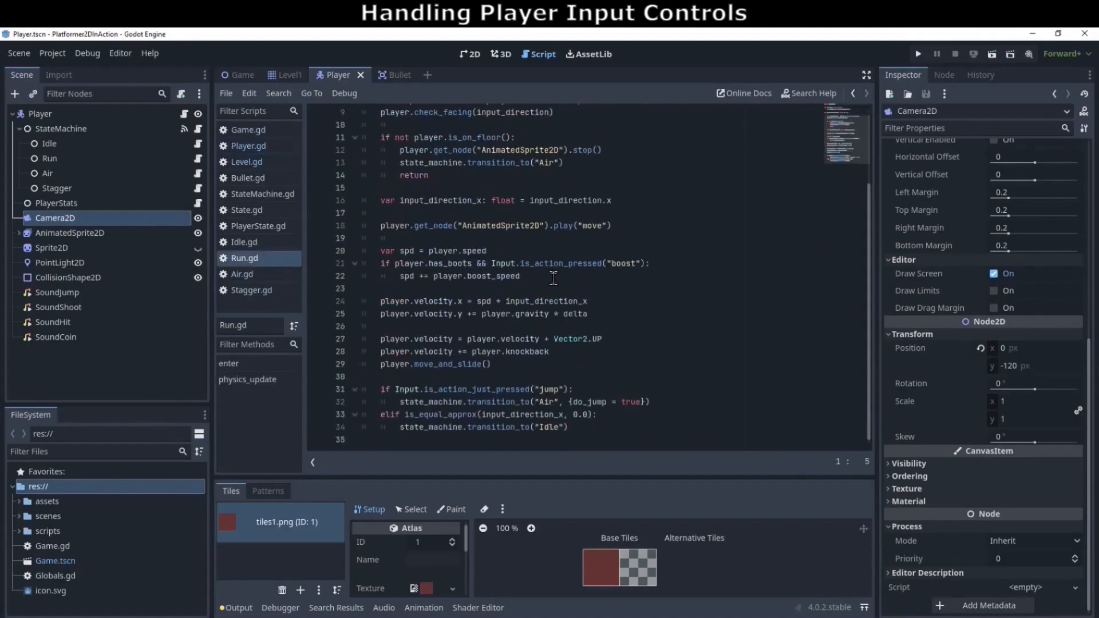
{"action": "left_click_drag", "start_coordinate": [379, 364], "coordinate": [530, 364]}
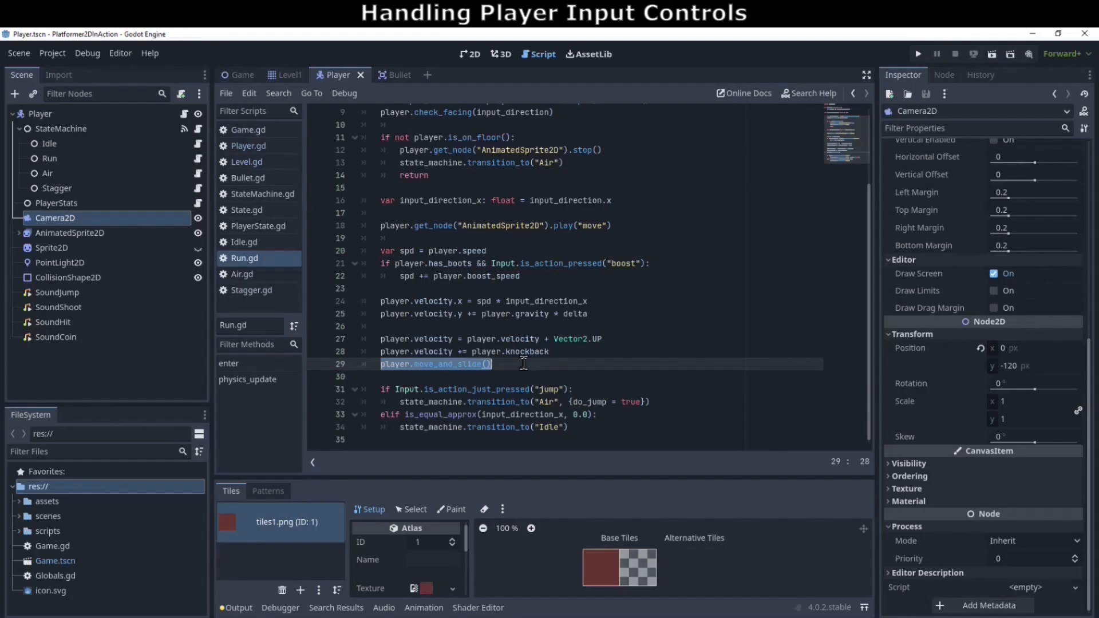
In Player.gd, highlight scale.x=-1 in check_facing and the input_locked condition in calculate_input_direction
{"action": "left_click", "coordinate": [274, 146]}
{"action": "scroll", "coordinate": [508, 269], "scroll_direction": "down", "scroll_amount": 7}
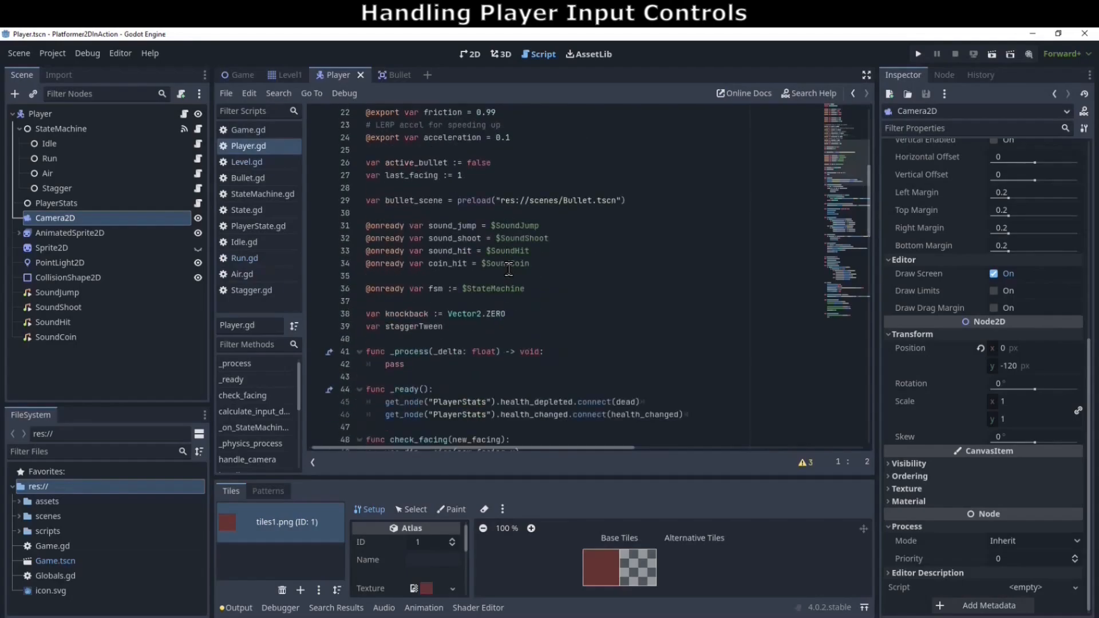
{"action": "scroll", "coordinate": [508, 270], "scroll_direction": "down", "scroll_amount": 6}
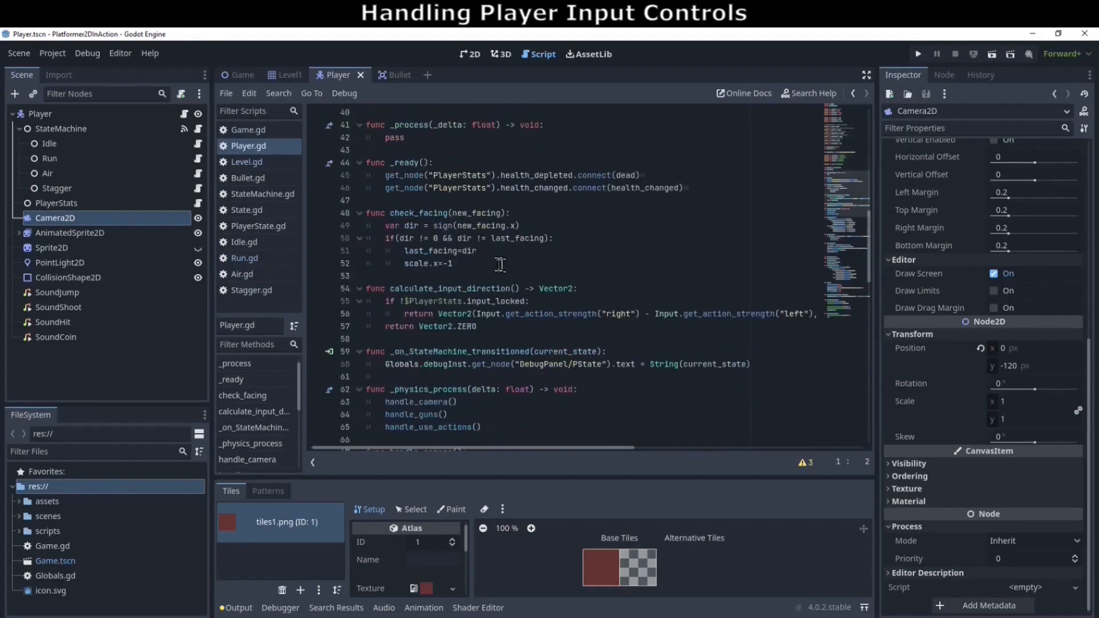
{"action": "left_click_drag", "start_coordinate": [403, 265], "coordinate": [464, 264]}
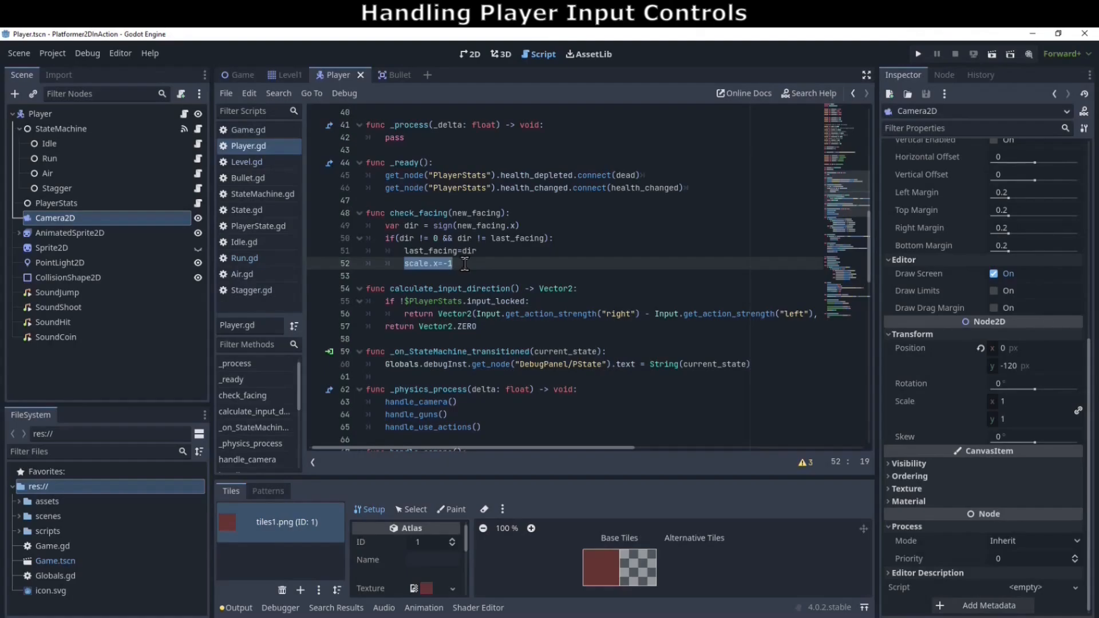
{"action": "scroll", "coordinate": [464, 263], "scroll_direction": "down", "scroll_amount": 4}
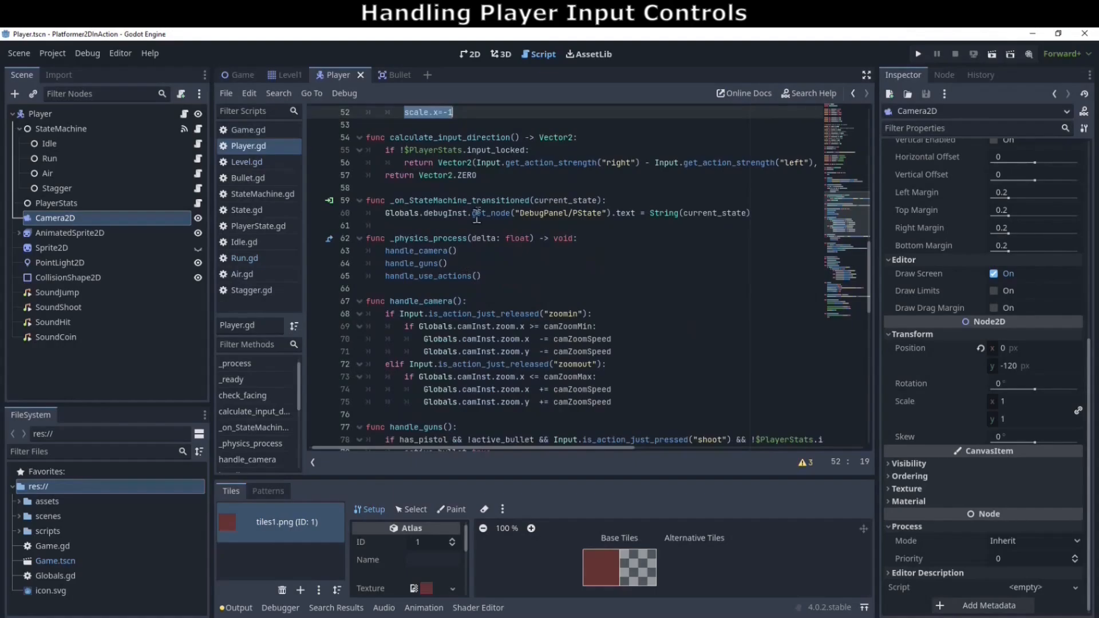
{"action": "left_click_drag", "start_coordinate": [380, 150], "coordinate": [551, 151]}
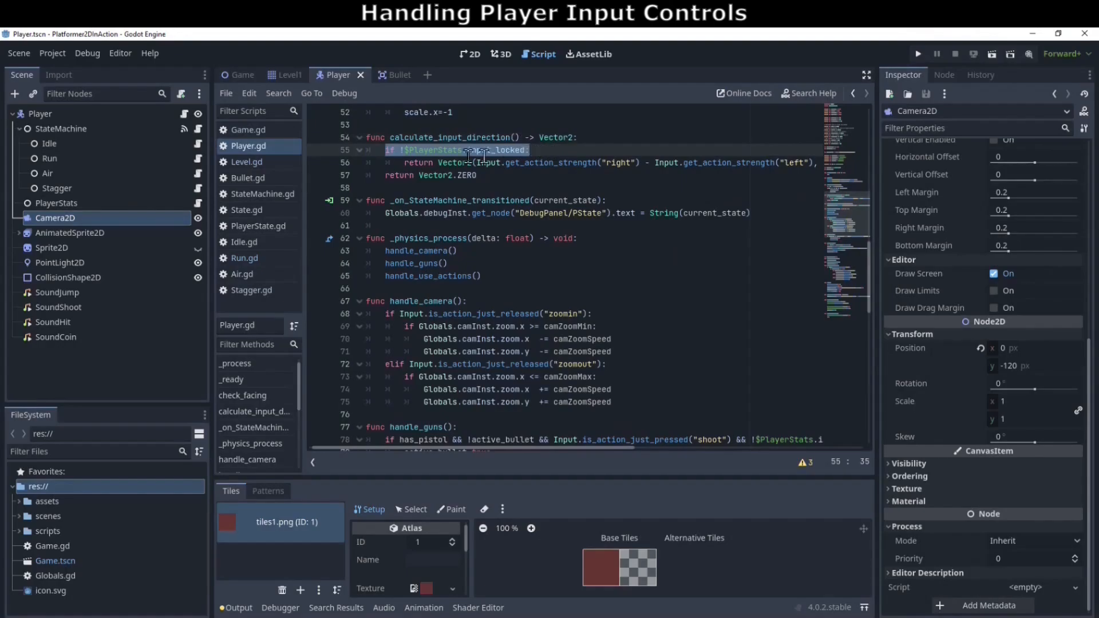
Open the project's Input Map settings to examine the bindings of the player actions
{"action": "left_click", "coordinate": [53, 55]}
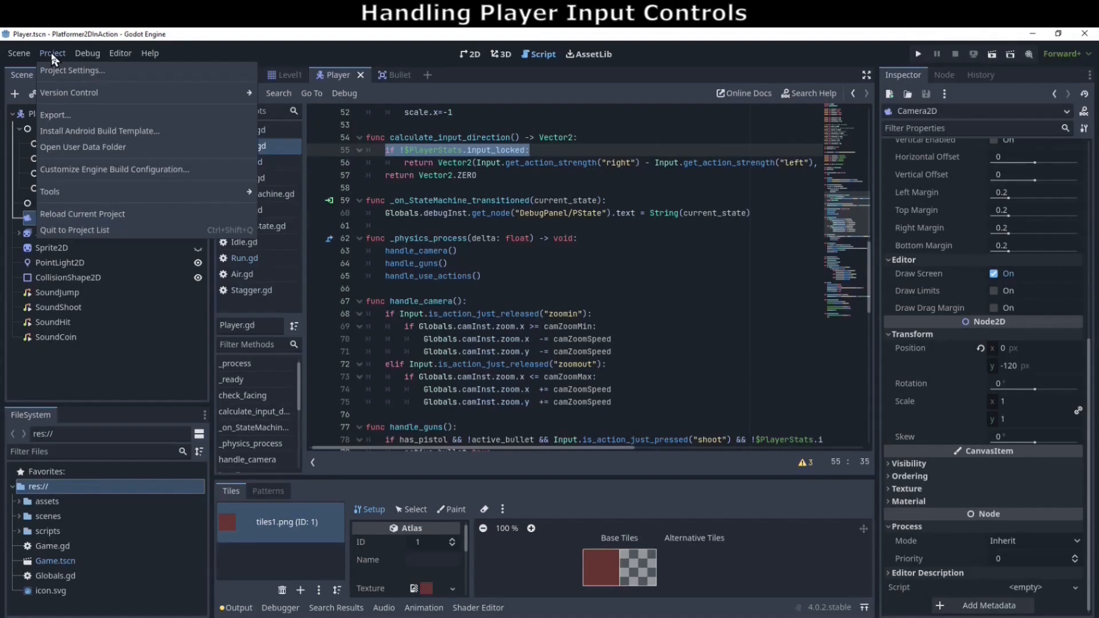
{"action": "left_click", "coordinate": [57, 69]}
{"action": "left_click", "coordinate": [442, 91]}
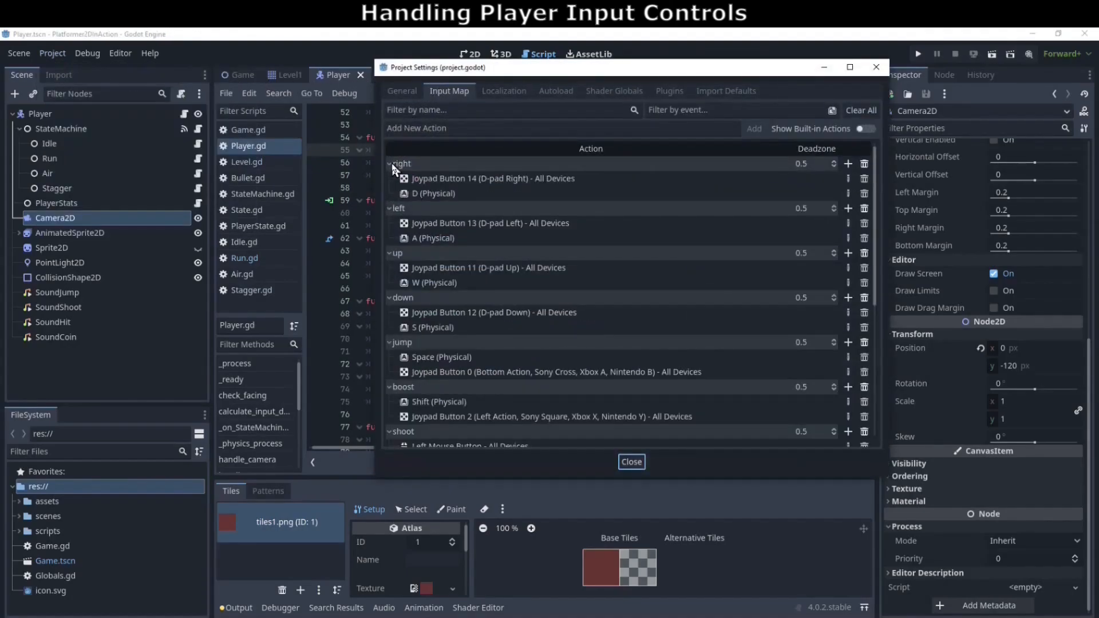
Read through the Input Map bindings from the right and left movement actions down to the use and debug actions
{"action": "scroll", "coordinate": [409, 315], "scroll_direction": "down", "scroll_amount": 1}
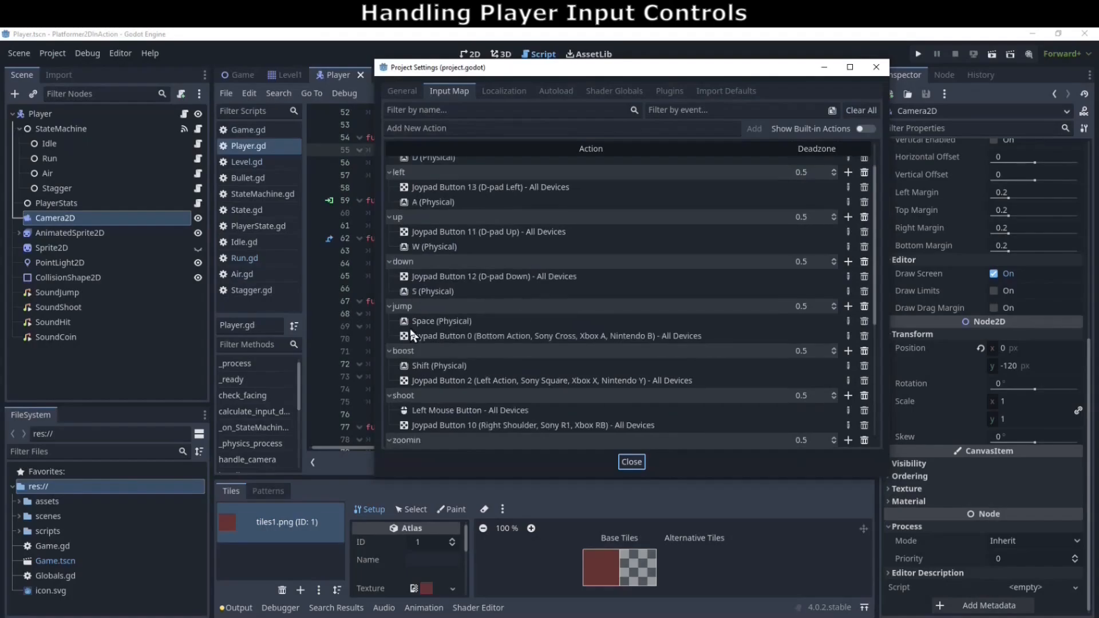
{"action": "scroll", "coordinate": [424, 372], "scroll_direction": "down", "scroll_amount": 1}
{"action": "scroll", "coordinate": [421, 405], "scroll_direction": "down", "scroll_amount": 1}
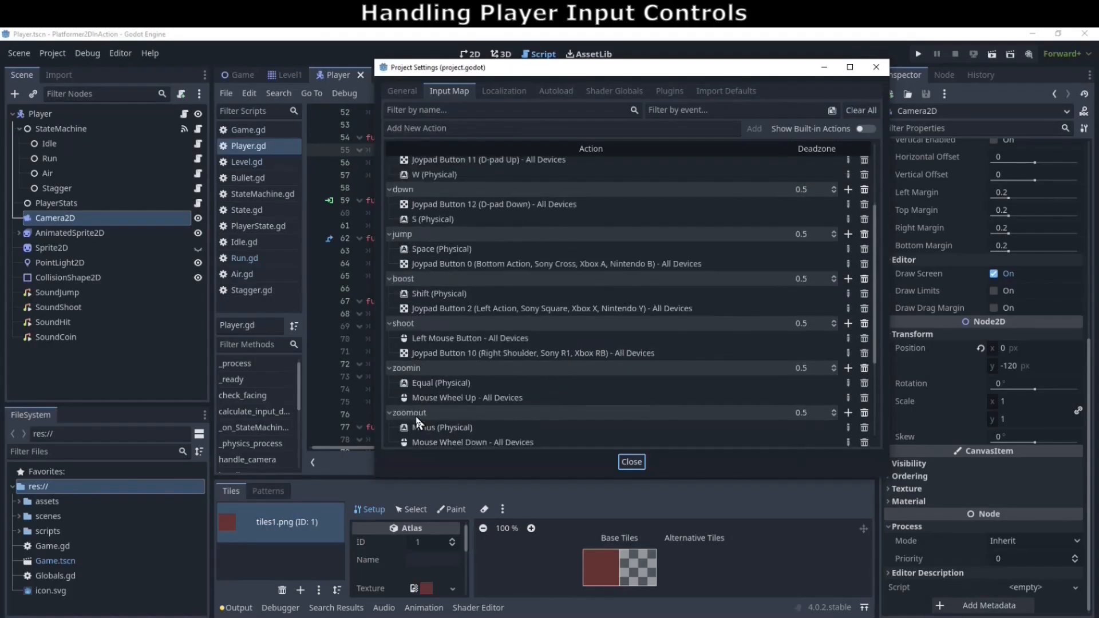
{"action": "scroll", "coordinate": [416, 423], "scroll_direction": "up", "scroll_amount": 3}
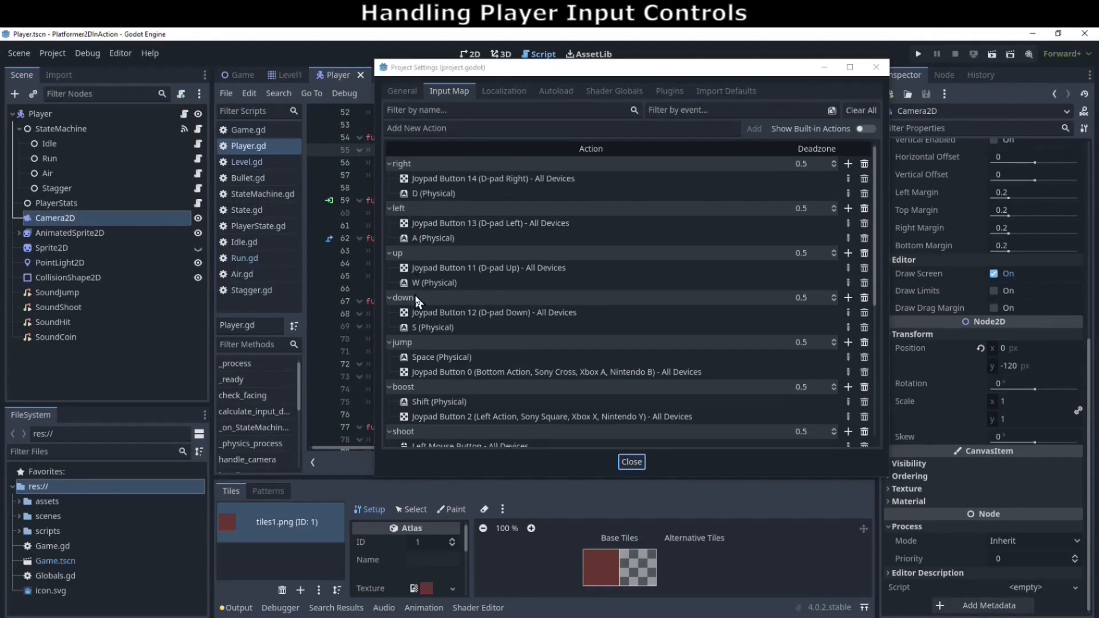
{"action": "scroll", "coordinate": [415, 308], "scroll_direction": "down", "scroll_amount": 4}
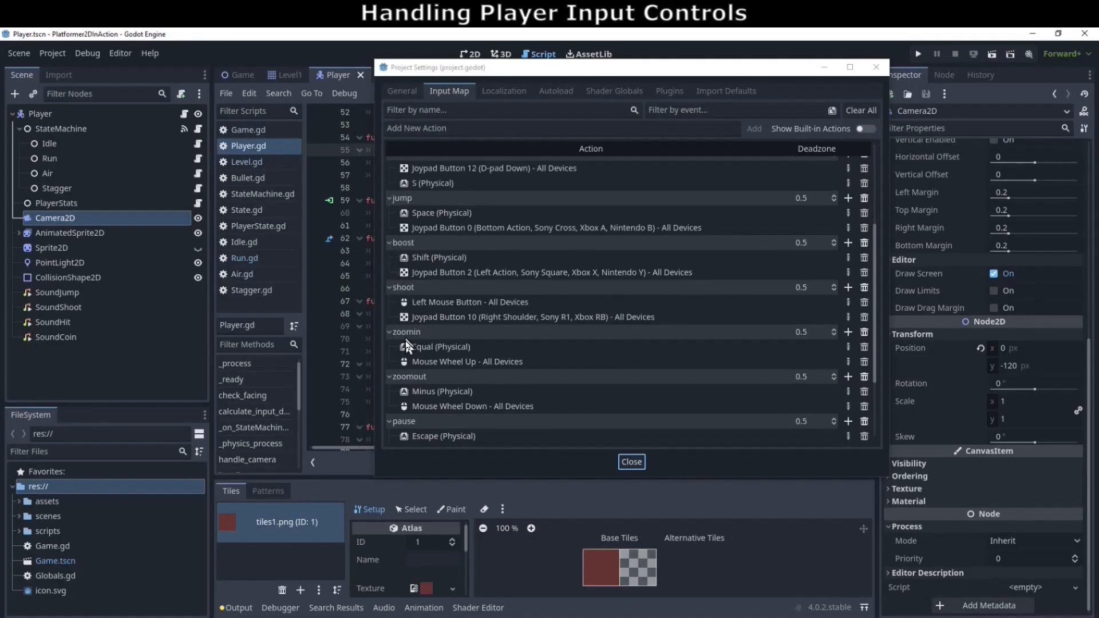
{"action": "scroll", "coordinate": [414, 395], "scroll_direction": "down", "scroll_amount": 1}
{"action": "scroll", "coordinate": [417, 416], "scroll_direction": "down", "scroll_amount": 1}
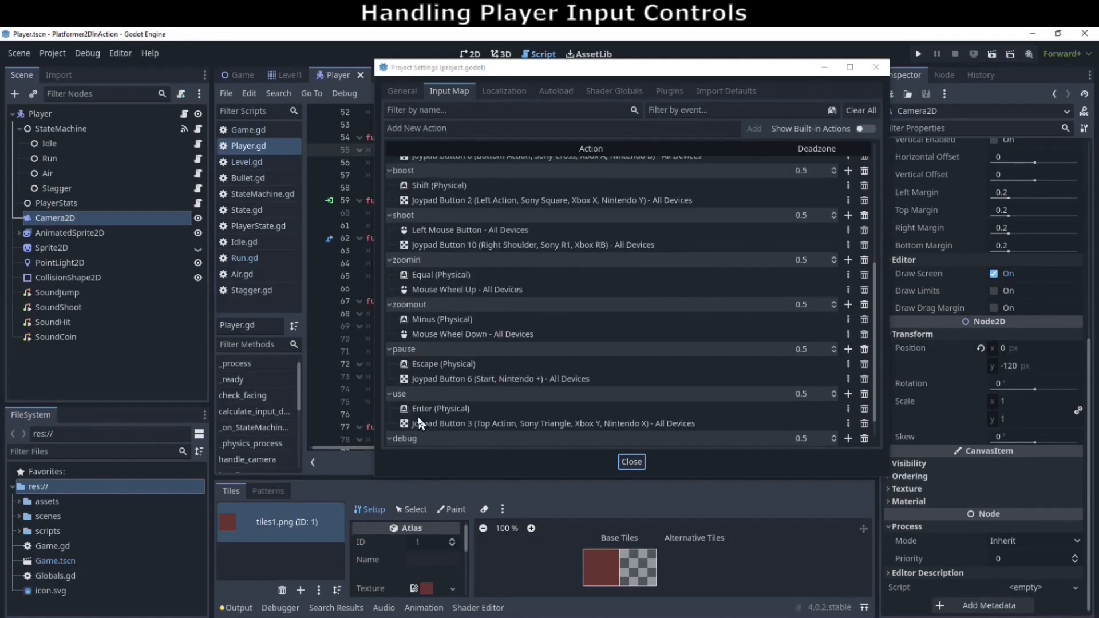
{"action": "scroll", "coordinate": [410, 389], "scroll_direction": "up", "scroll_amount": 5}
{"action": "scroll", "coordinate": [408, 369], "scroll_direction": "up", "scroll_amount": 1}
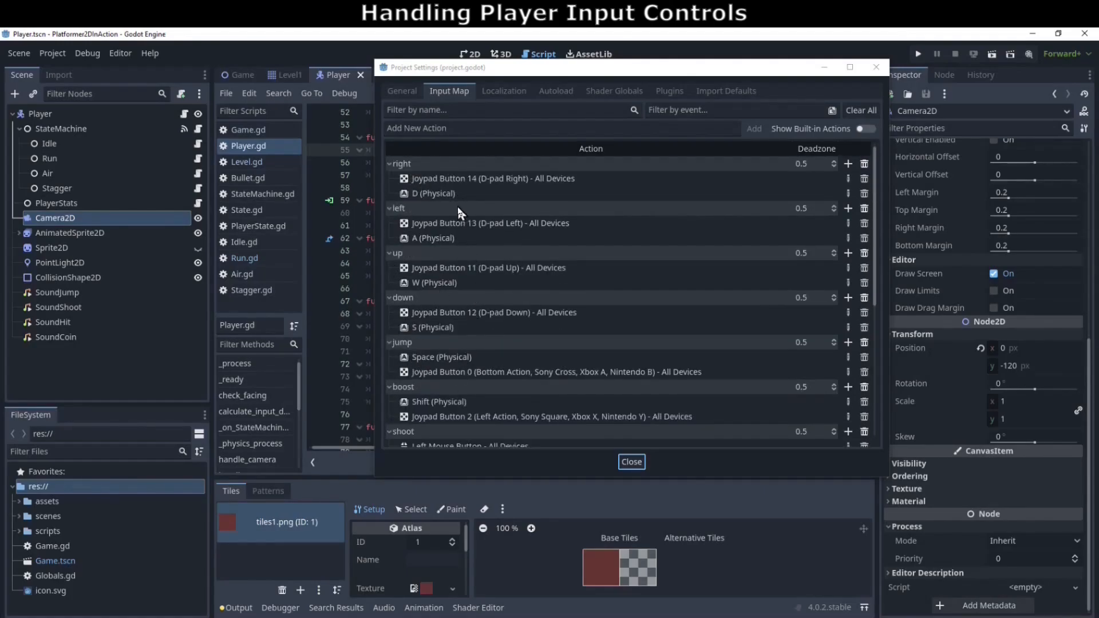
{"action": "scroll", "coordinate": [457, 206], "scroll_direction": "down", "scroll_amount": 2}
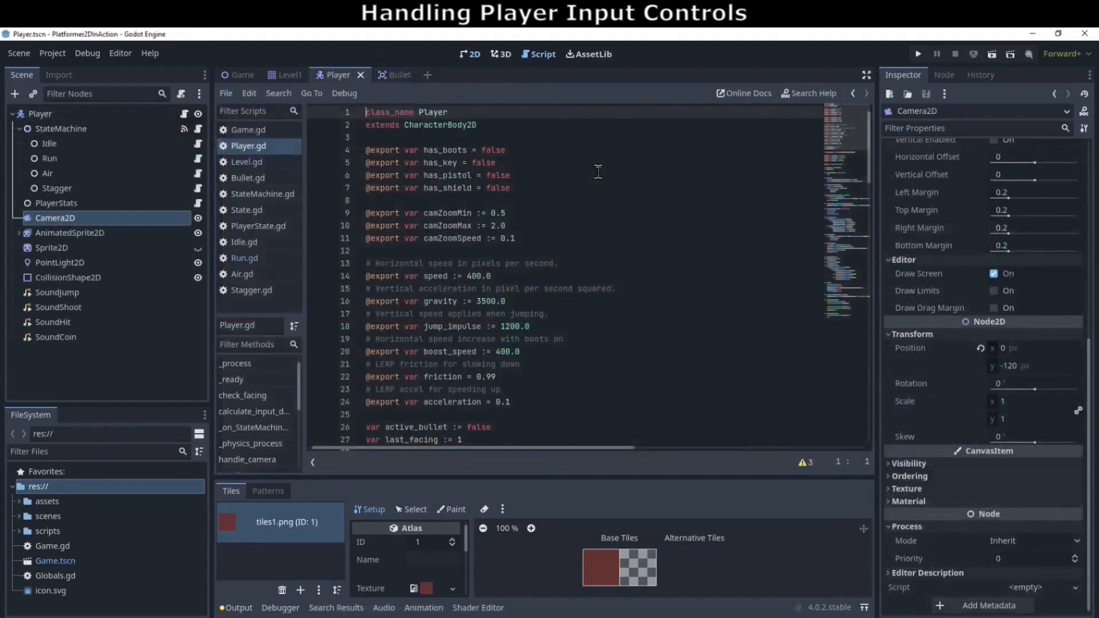
In Player.gd, highlight the handle_guns call in _physics_process and the Input.is_action_just_pressed("shoot") check inside handle_guns
{"action": "scroll", "coordinate": [598, 171], "scroll_direction": "down", "scroll_amount": 10}
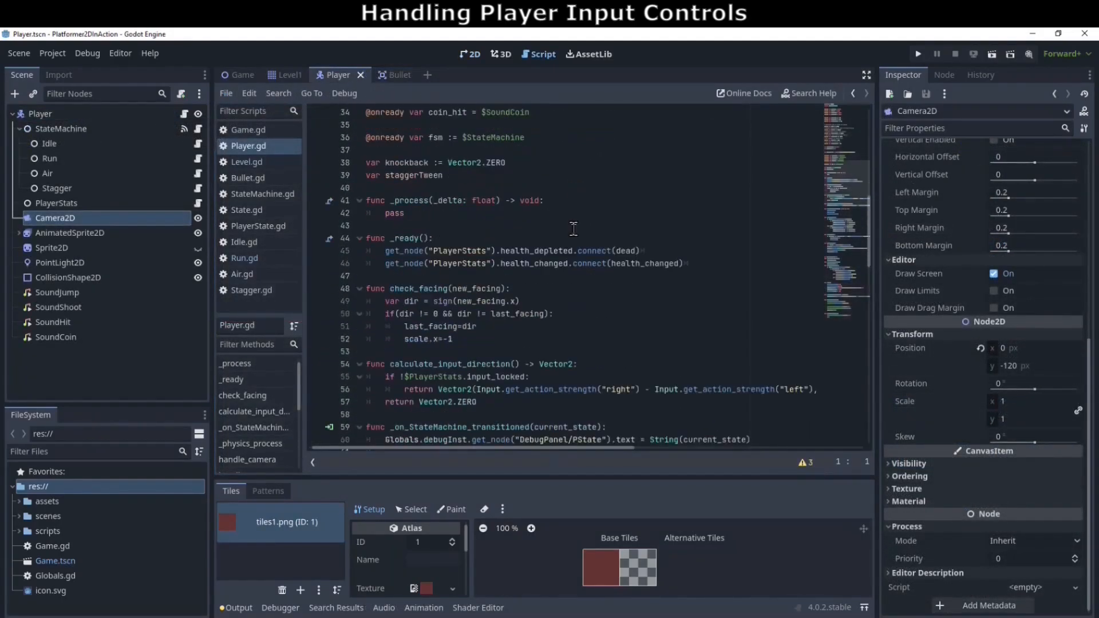
{"action": "scroll", "coordinate": [573, 229], "scroll_direction": "down", "scroll_amount": 7}
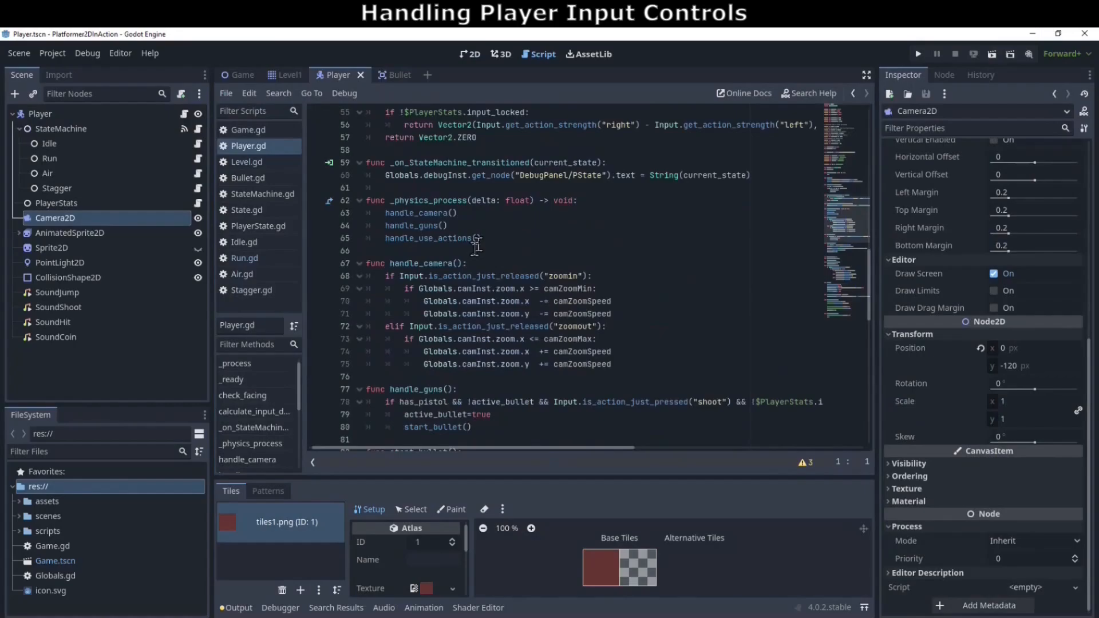
{"action": "double_click", "coordinate": [429, 226]}
{"action": "scroll", "coordinate": [428, 229], "scroll_direction": "down", "scroll_amount": 1}
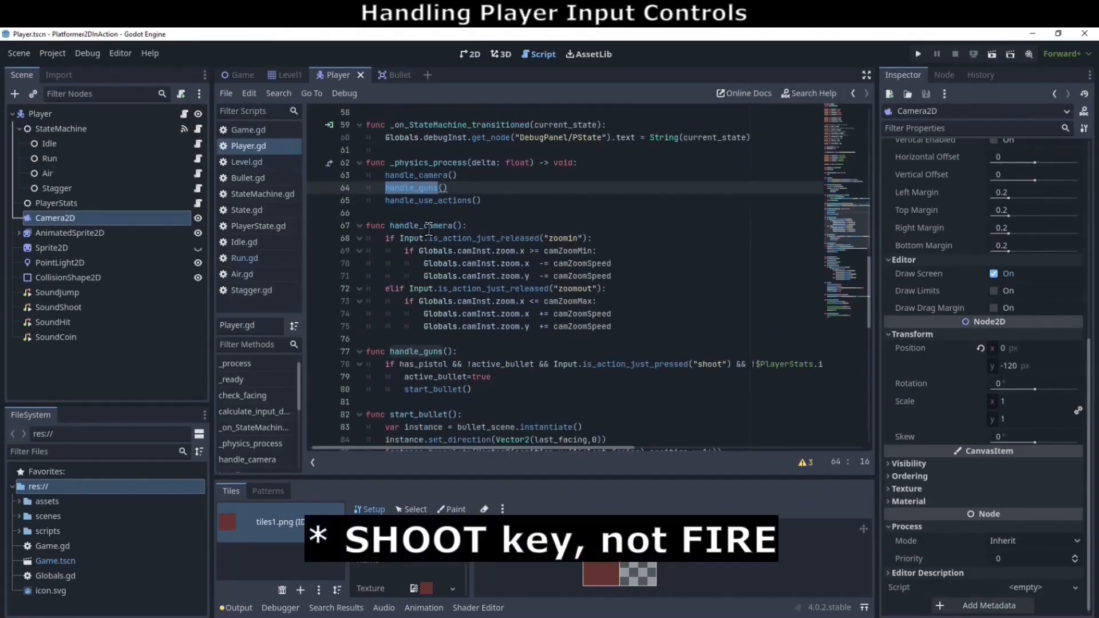
{"action": "scroll", "coordinate": [429, 229], "scroll_direction": "down", "scroll_amount": 4}
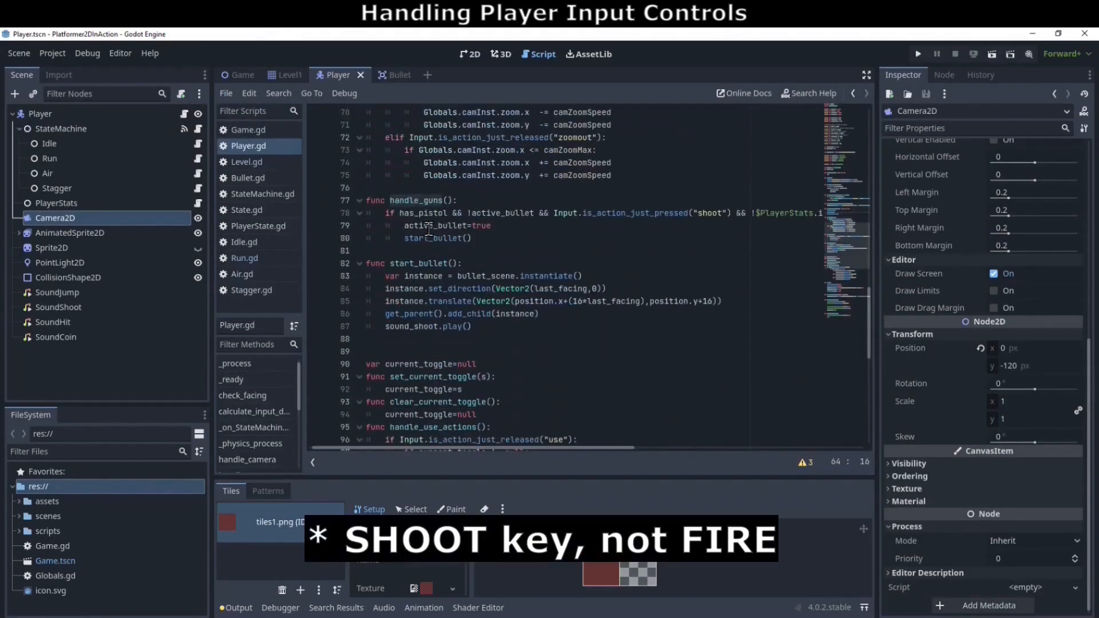
{"action": "left_click", "coordinate": [553, 213]}
{"action": "left_click_drag", "start_coordinate": [553, 213], "coordinate": [731, 214]}
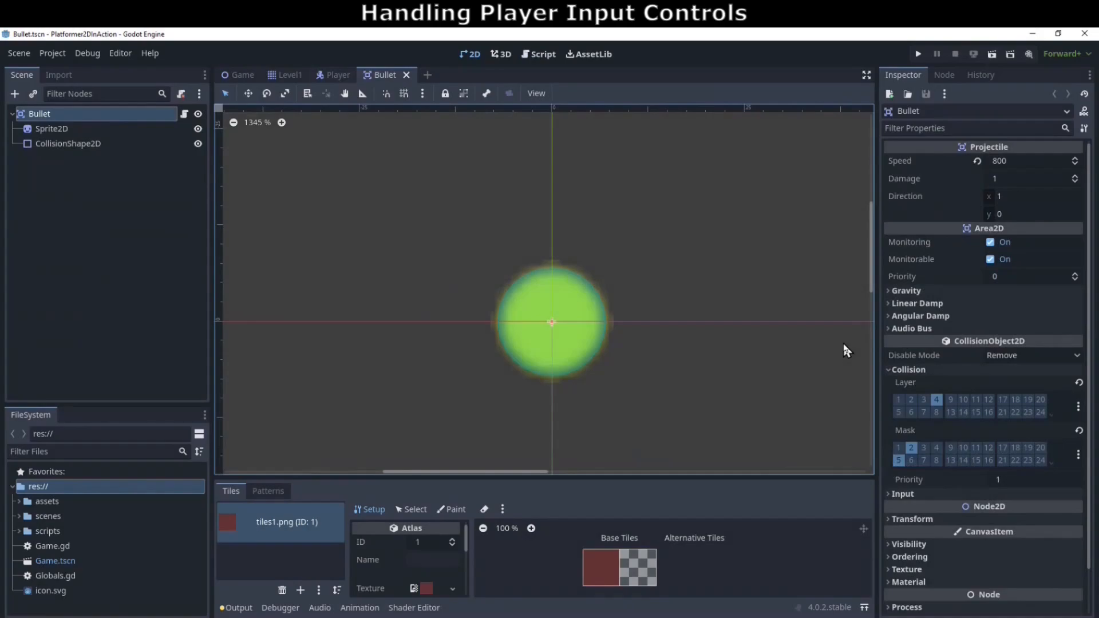
Check the collision mask of the Bullet scene and return to the Player scene's script
{"action": "left_click", "coordinate": [911, 449]}
{"action": "left_click", "coordinate": [338, 75]}
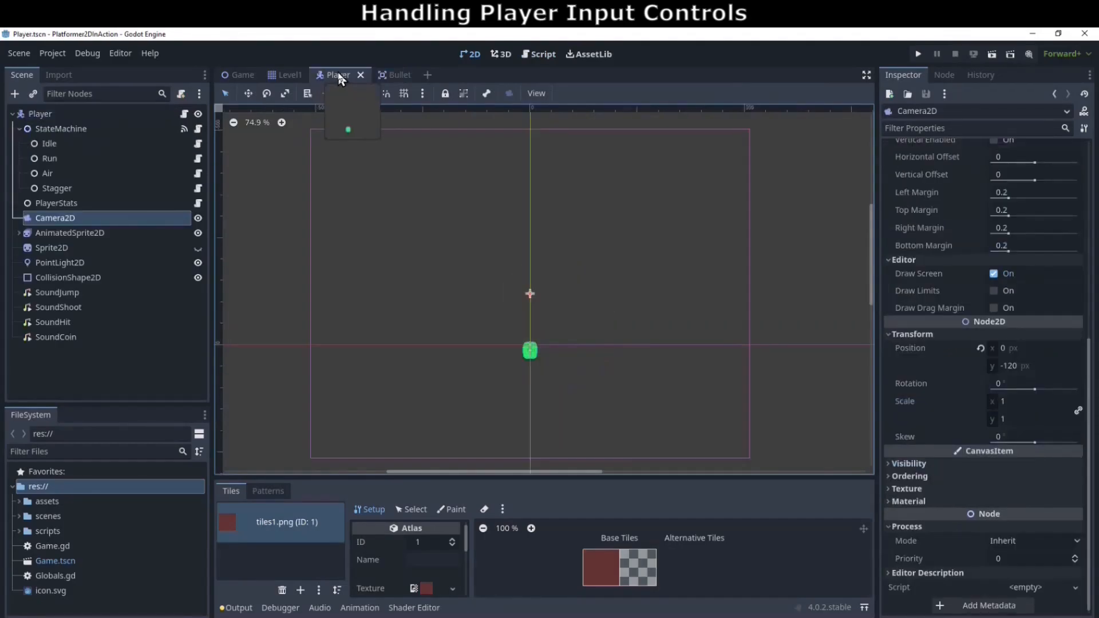
{"action": "left_click", "coordinate": [538, 54]}
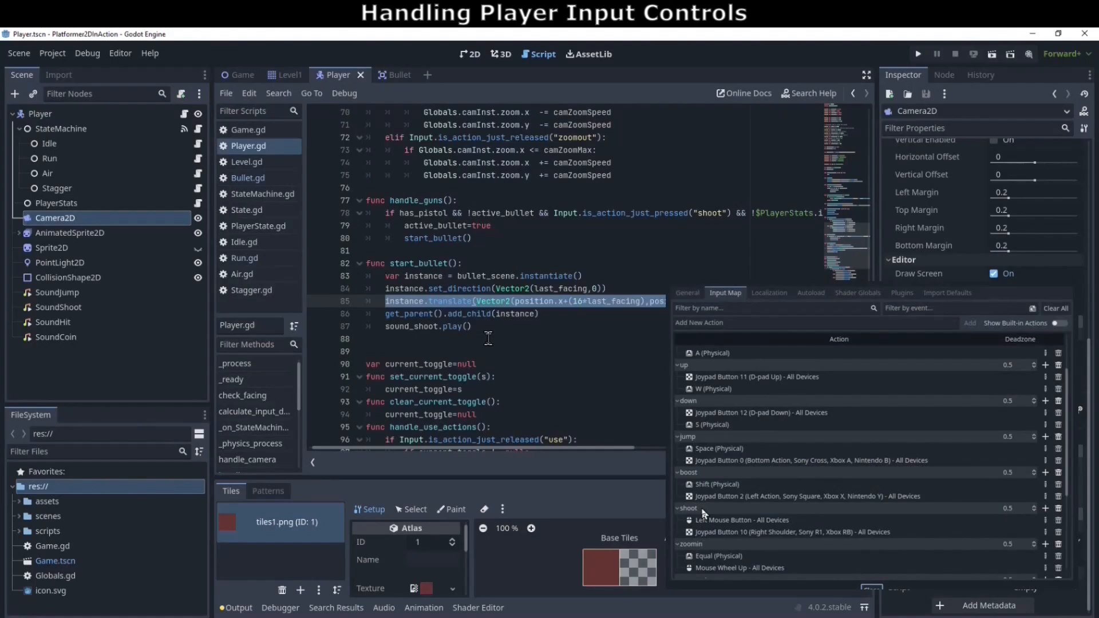
Look through the Input Map down to the use action and clear the code selection in start_bullet
{"action": "scroll", "coordinate": [704, 514], "scroll_direction": "down", "scroll_amount": 3}
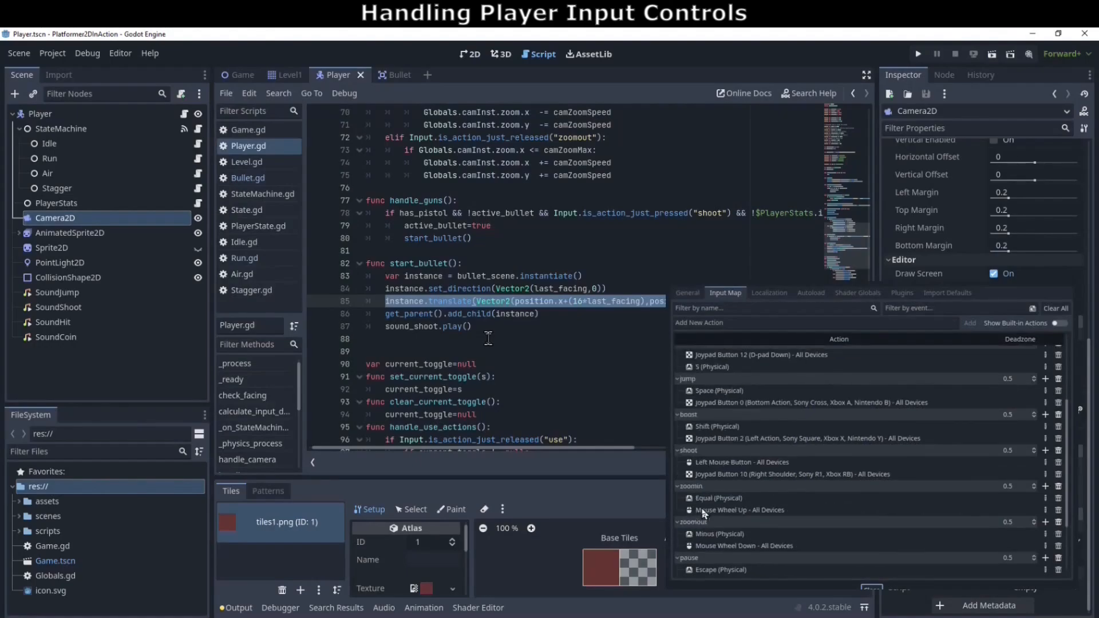
{"action": "scroll", "coordinate": [704, 514], "scroll_direction": "down", "scroll_amount": 3}
{"action": "left_click", "coordinate": [488, 338]}
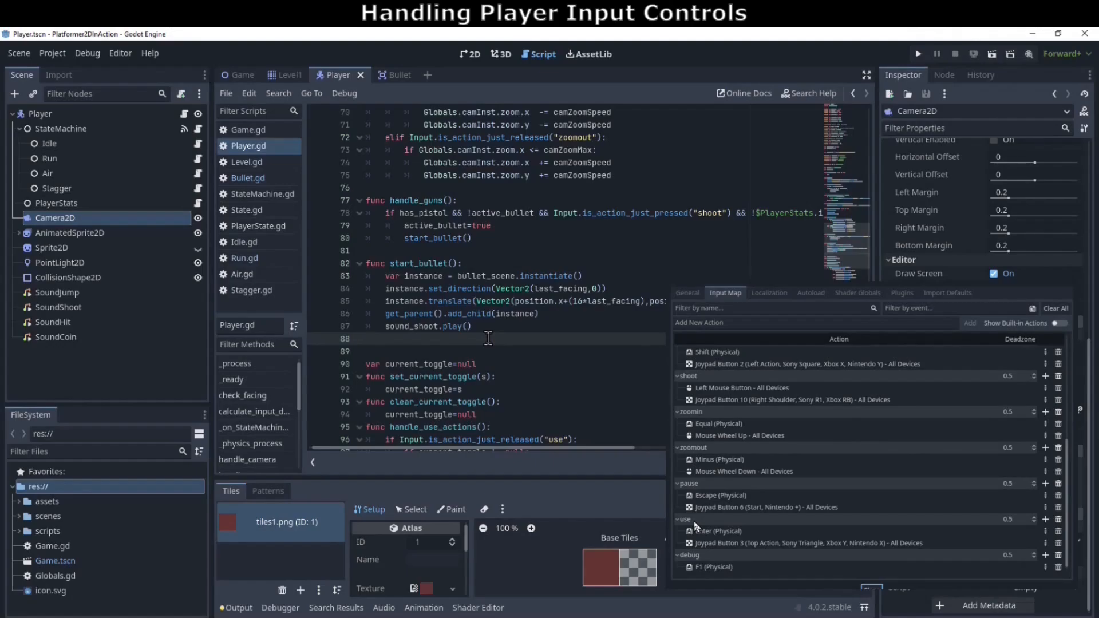
{"action": "scroll", "coordinate": [488, 338], "scroll_direction": "down", "scroll_amount": 1}
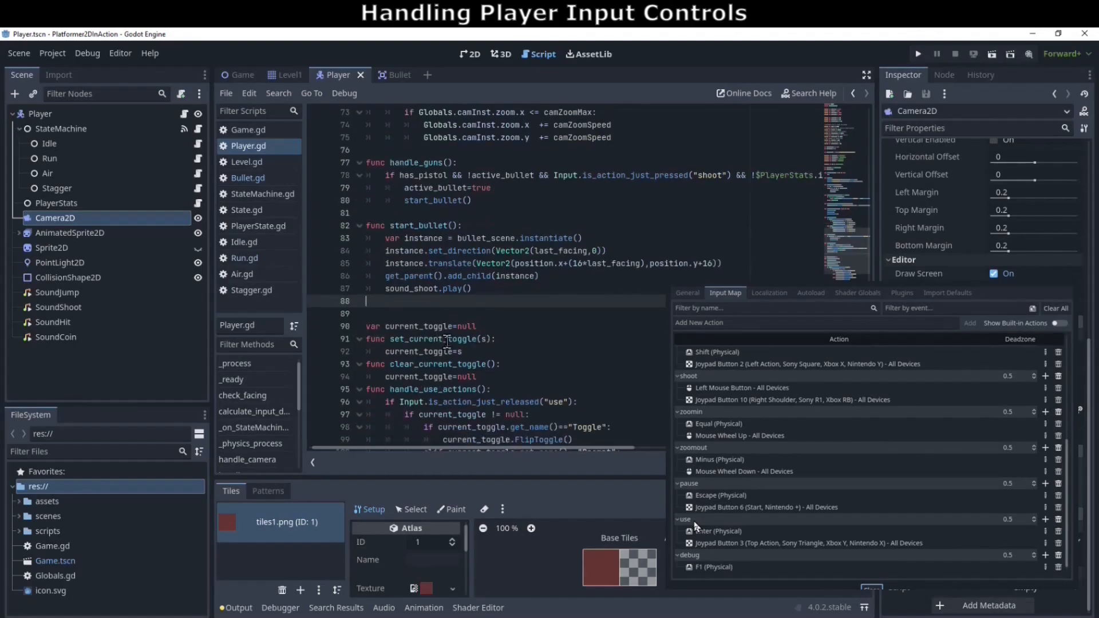
In Player.gd, highlight the handle_use_actions call and the Input.is_action_just_released("use") condition inside that function
{"action": "scroll", "coordinate": [450, 329], "scroll_direction": "up", "scroll_amount": 6}
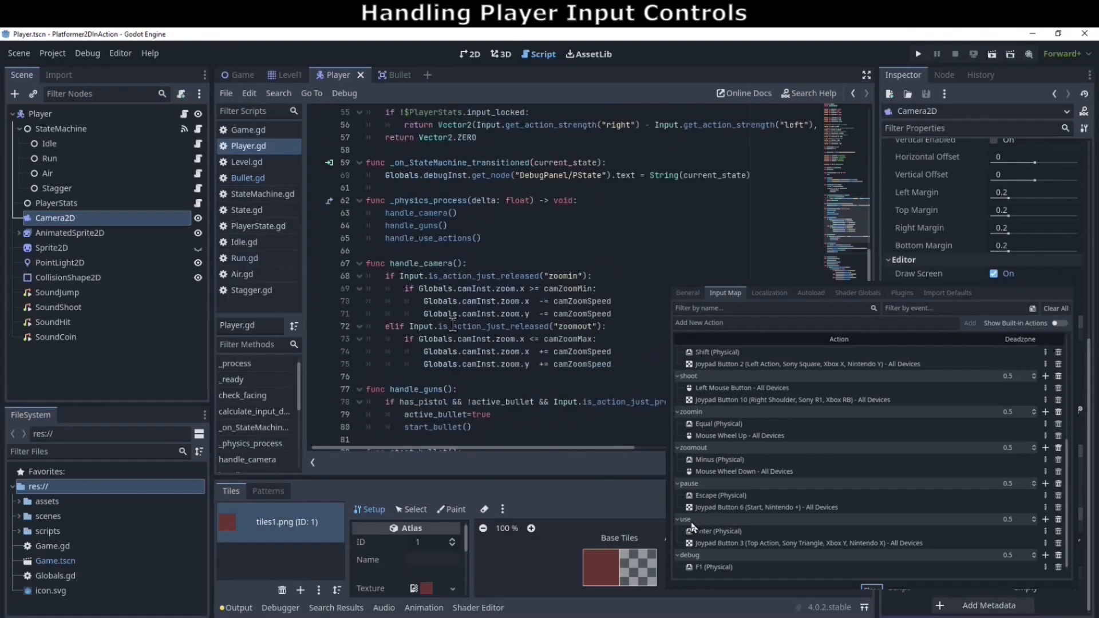
{"action": "double_click", "coordinate": [435, 238]}
{"action": "scroll", "coordinate": [476, 302], "scroll_direction": "down", "scroll_amount": 1}
{"action": "scroll", "coordinate": [477, 301], "scroll_direction": "down", "scroll_amount": 15}
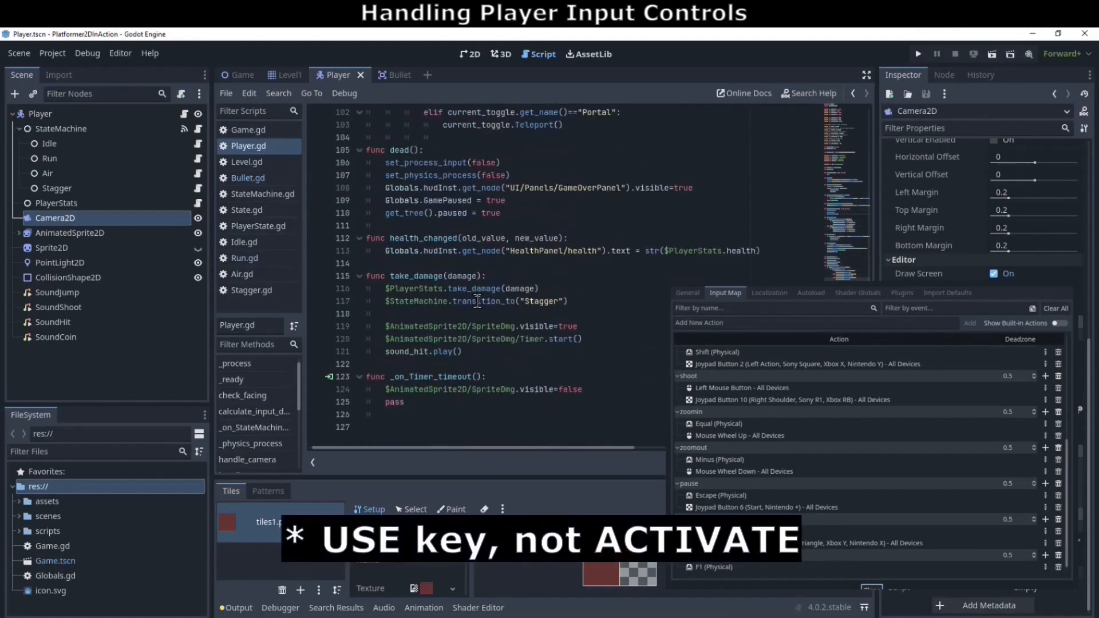
{"action": "scroll", "coordinate": [478, 301], "scroll_direction": "up", "scroll_amount": 4}
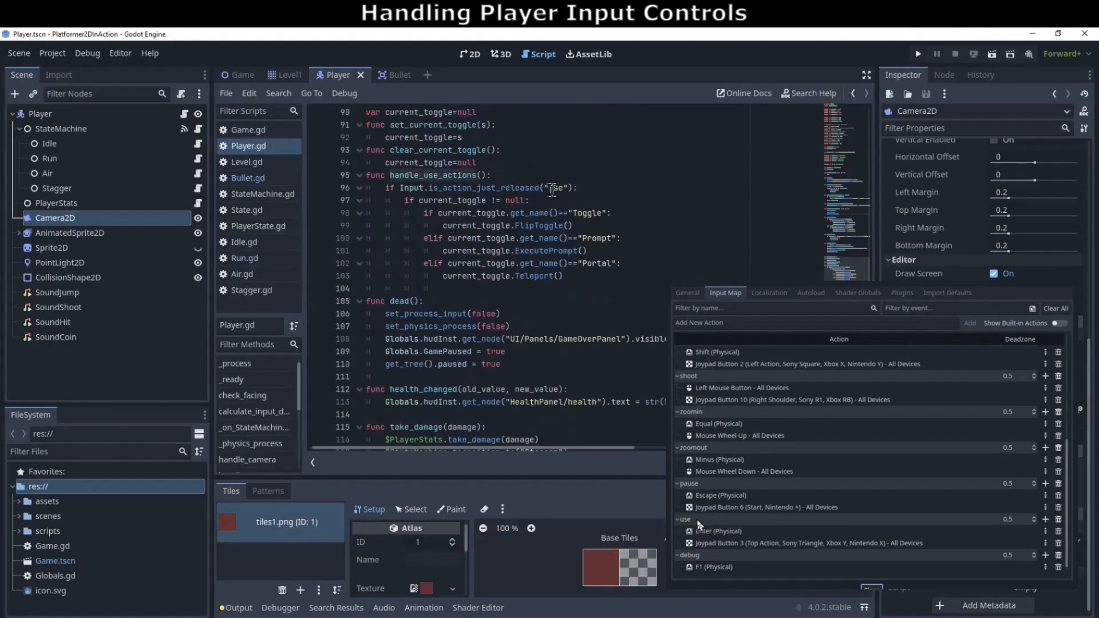
{"action": "double_click", "coordinate": [552, 190]}
{"action": "left_click_drag", "start_coordinate": [385, 190], "coordinate": [604, 193]}
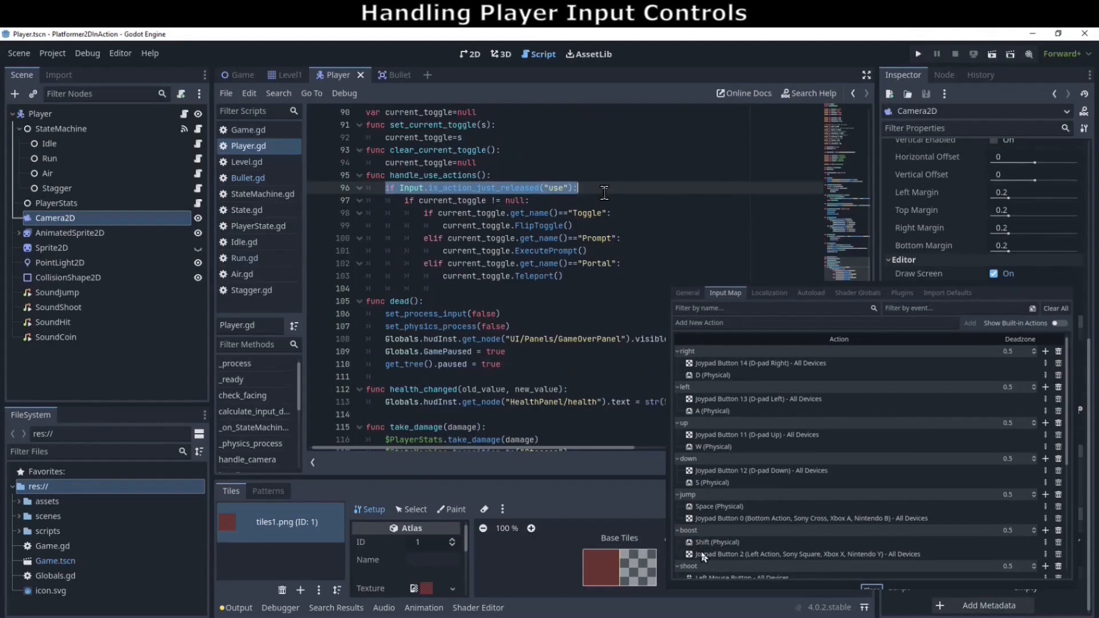
Open Run.gd and highlight the has_boots and "boost" condition together with the line adding player.boost_speed
{"action": "left_click", "coordinate": [243, 259]}
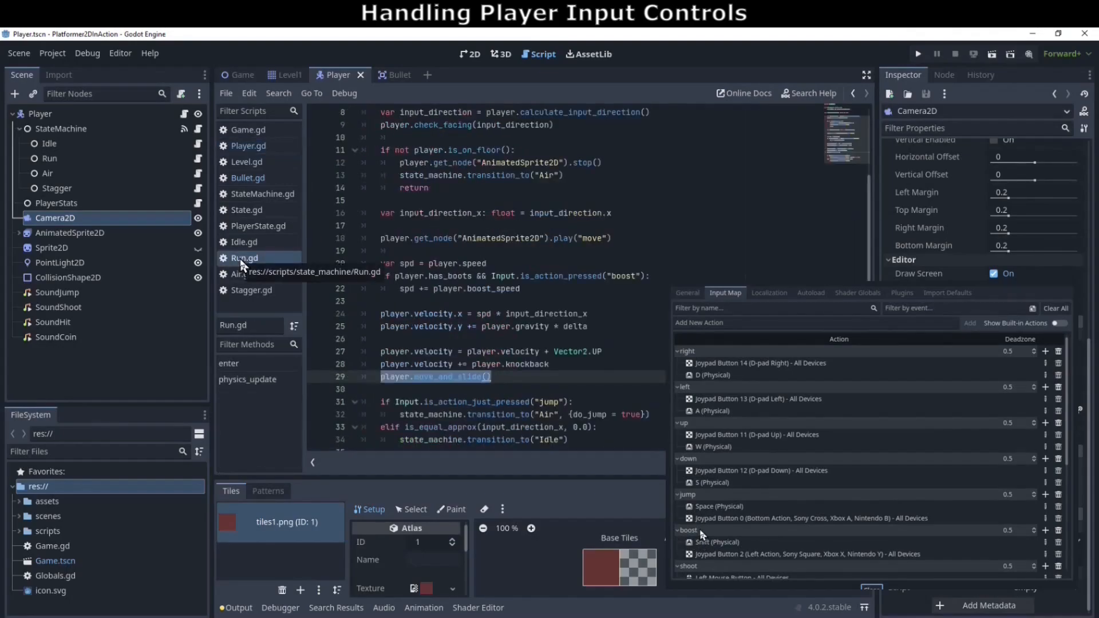
{"action": "left_click", "coordinate": [521, 187]}
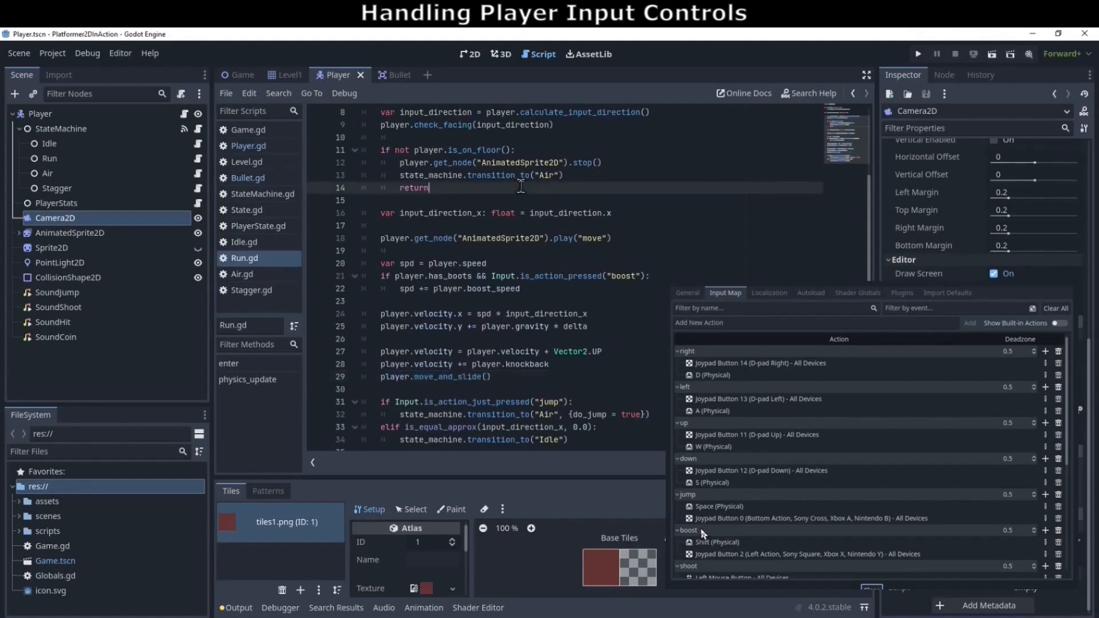
{"action": "scroll", "coordinate": [521, 187], "scroll_direction": "up", "scroll_amount": 1}
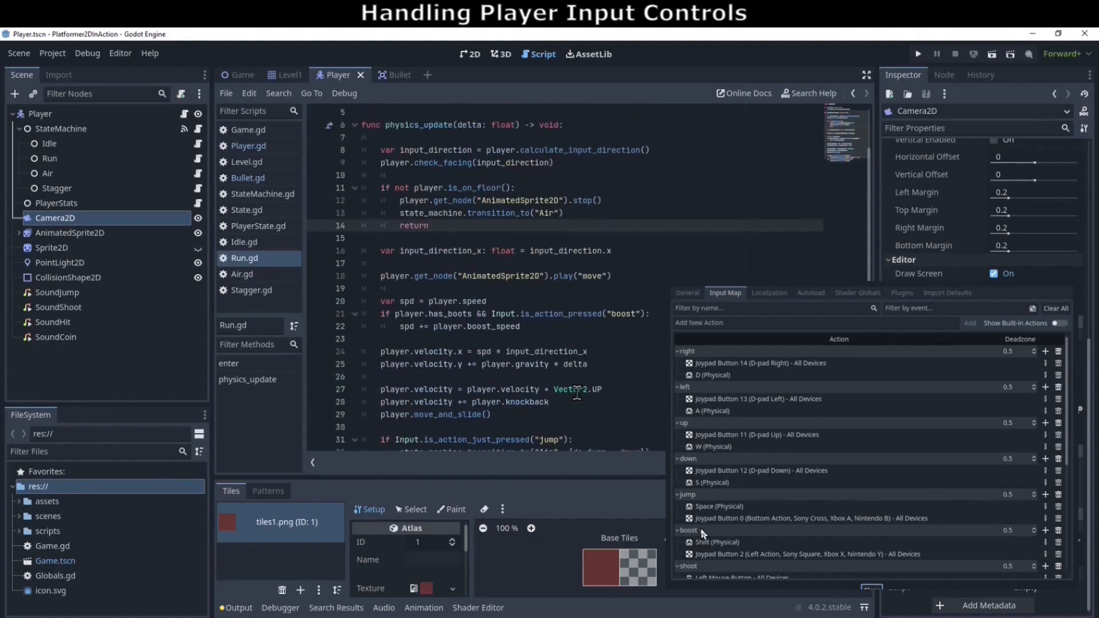
{"action": "left_click_drag", "start_coordinate": [521, 327], "coordinate": [353, 323]}
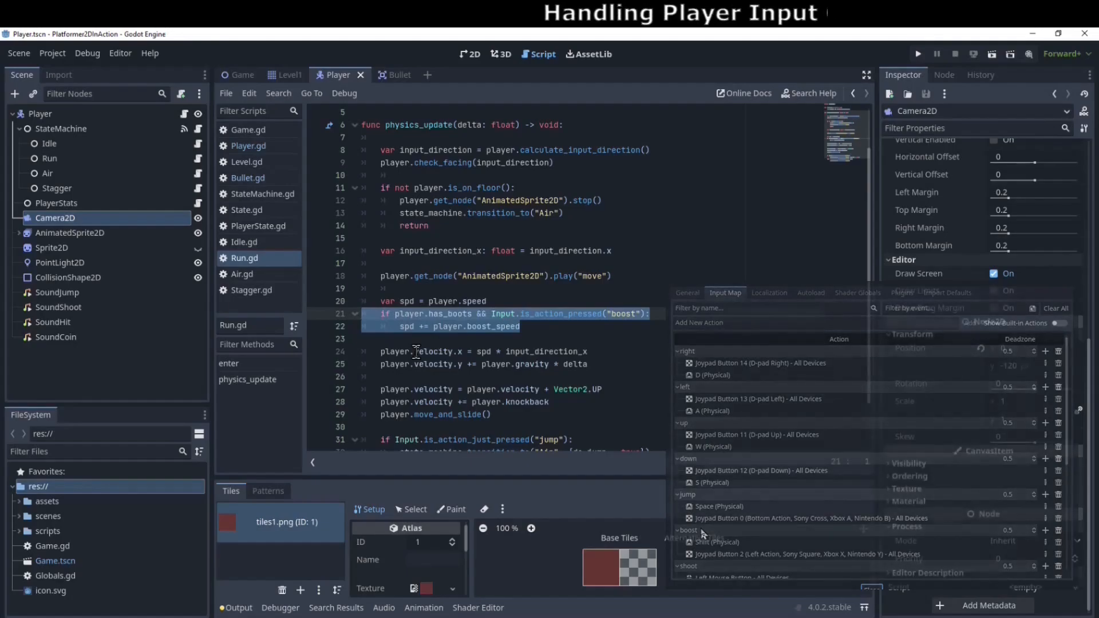
Open StateMachine.gd and expand the scripts/state_machine folder in the project files to show the state scripts
{"action": "left_click", "coordinate": [246, 195]}
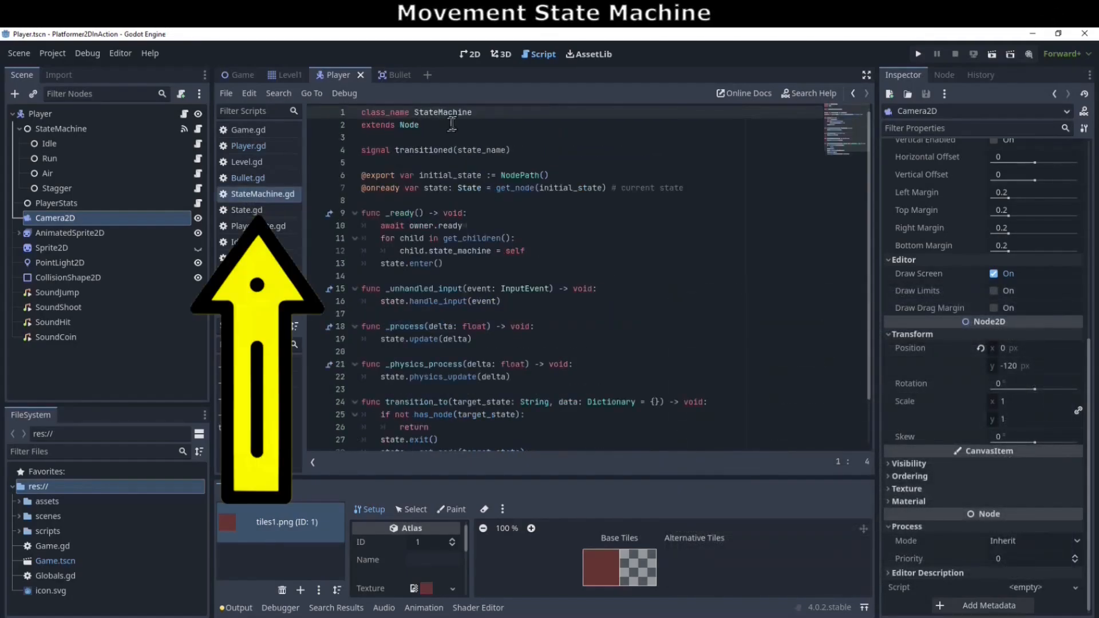
{"action": "left_click", "coordinate": [19, 531]}
{"action": "left_click", "coordinate": [26, 563]}
{"action": "scroll", "coordinate": [38, 556], "scroll_direction": "down", "scroll_amount": 4}
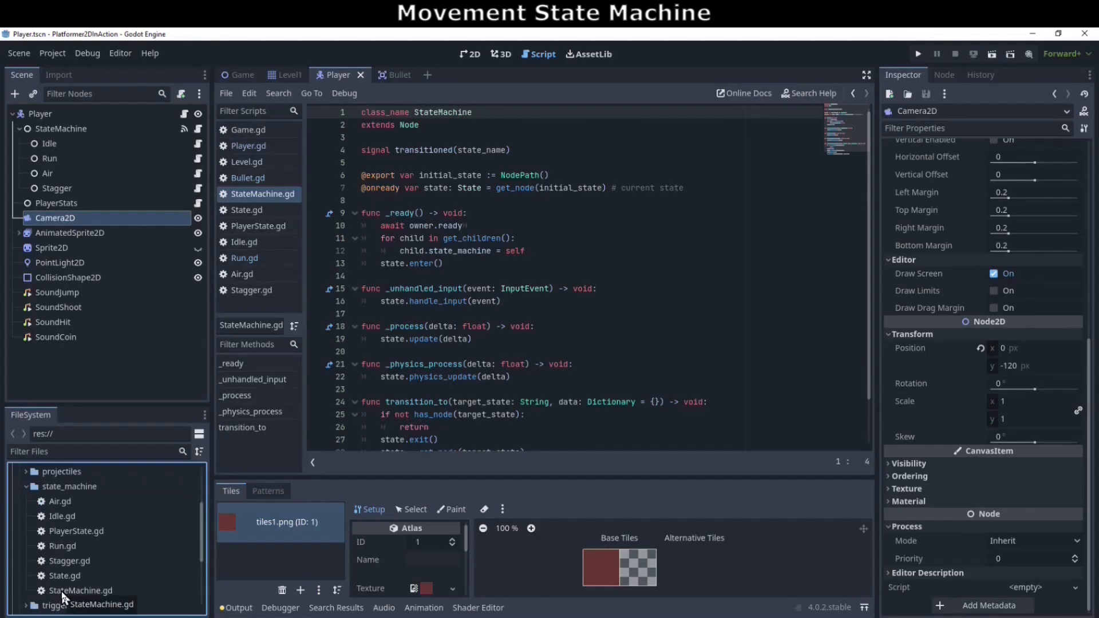
Highlight the transitioned(state_name) signal in StateMachine.gd and read through the rest of the script
{"action": "left_click_drag", "start_coordinate": [518, 150], "coordinate": [356, 151]}
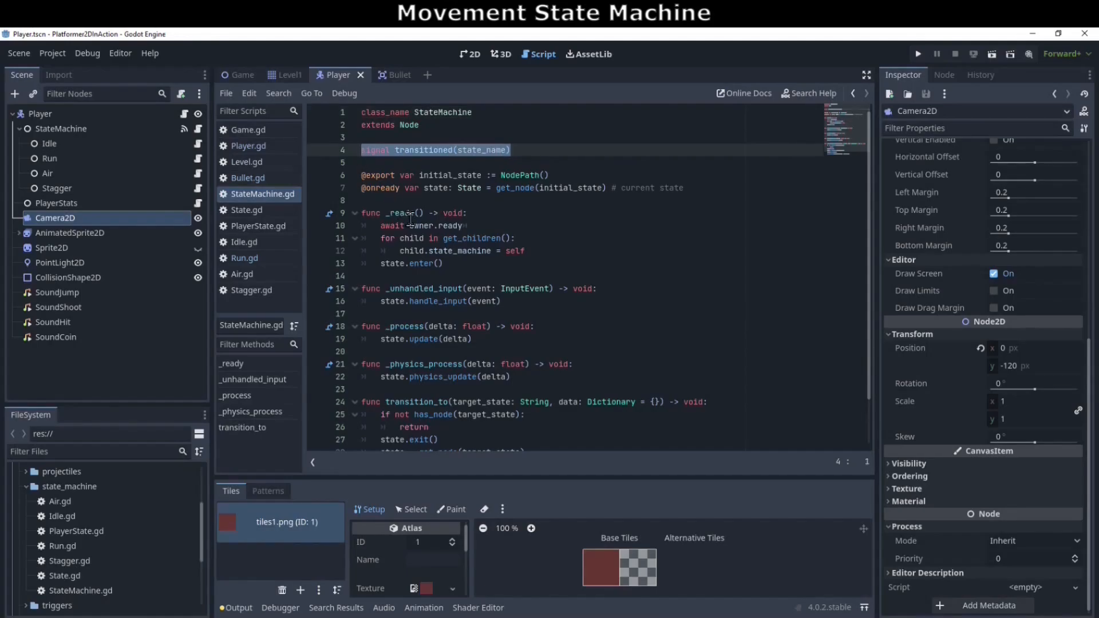
{"action": "scroll", "coordinate": [410, 219], "scroll_direction": "down", "scroll_amount": 2}
{"action": "scroll", "coordinate": [410, 219], "scroll_direction": "up", "scroll_amount": 2}
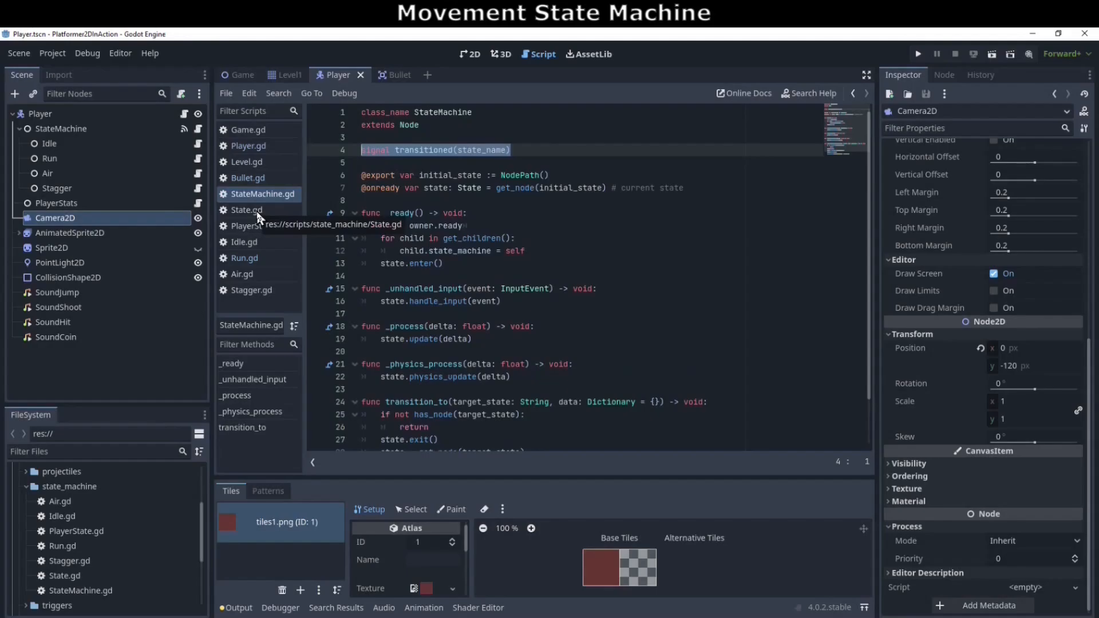
Revisit Player.gd, select the Idle node under StateMachine and open its attached script
{"action": "left_click", "coordinate": [259, 146]}
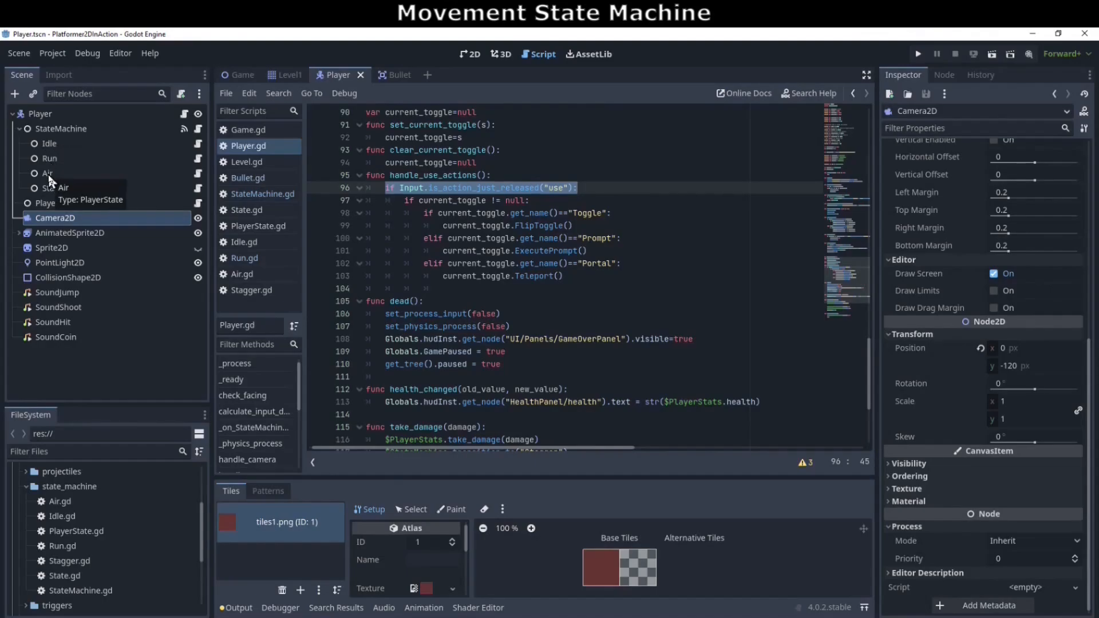
{"action": "left_click", "coordinate": [50, 144]}
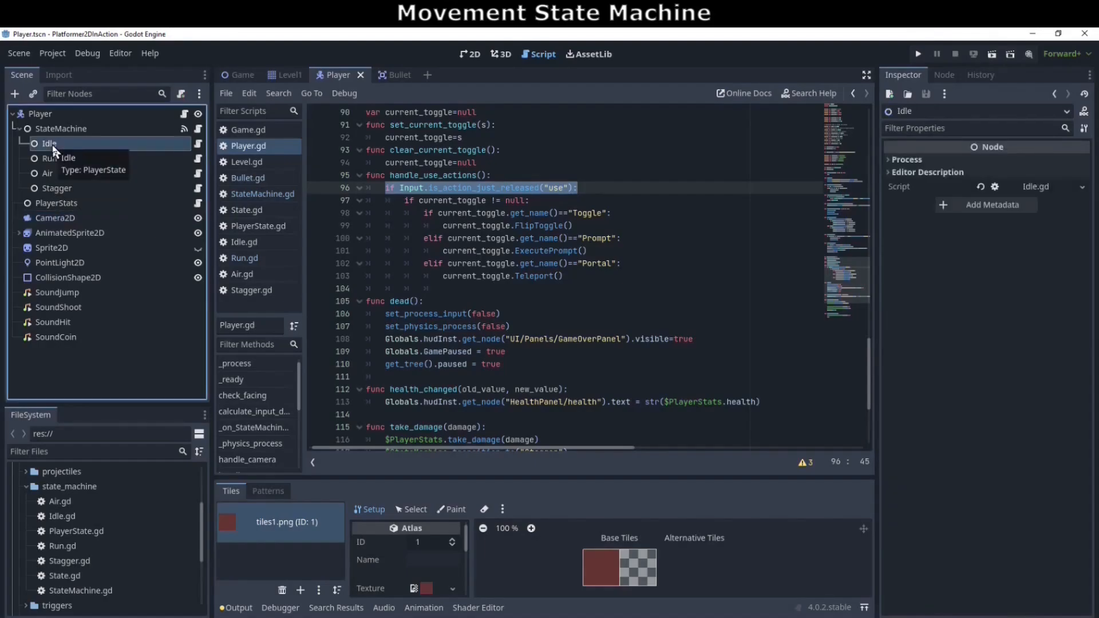
{"action": "left_click", "coordinate": [198, 144]}
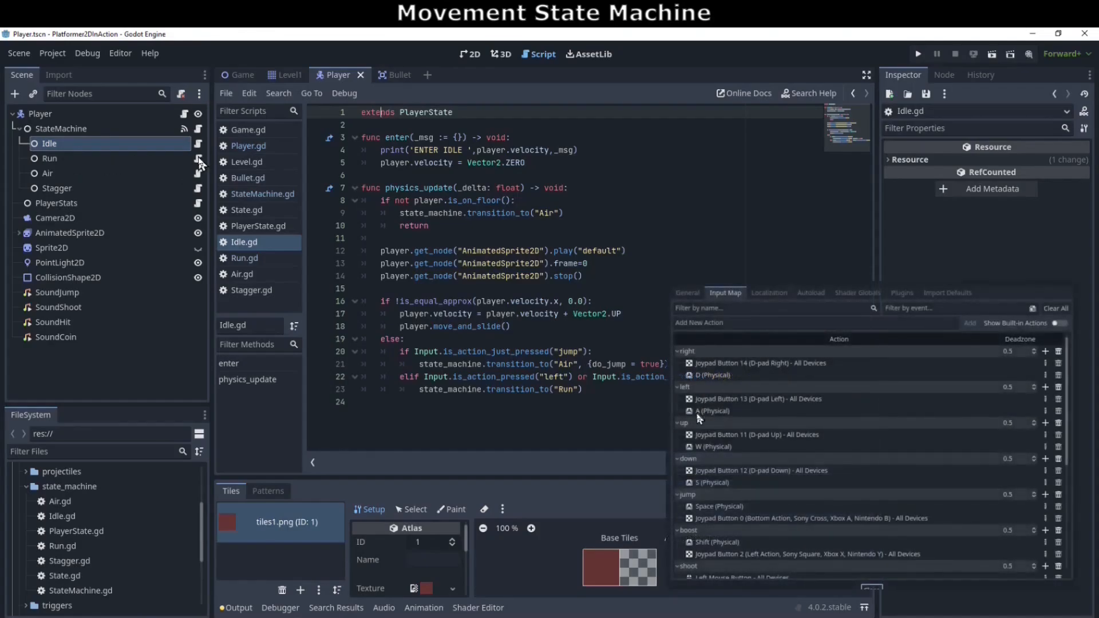
Read through the Run node's physics_update code and open the Air node's script
{"action": "left_click", "coordinate": [198, 158]}
{"action": "scroll", "coordinate": [540, 243], "scroll_direction": "up", "scroll_amount": 1}
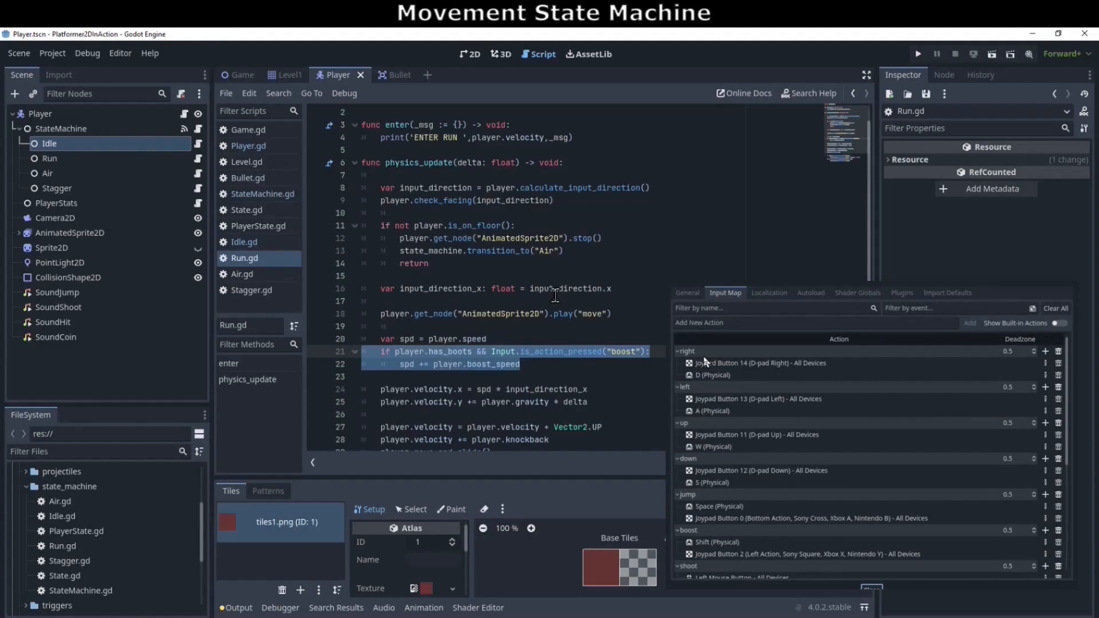
{"action": "scroll", "coordinate": [658, 240], "scroll_direction": "up", "scroll_amount": 1}
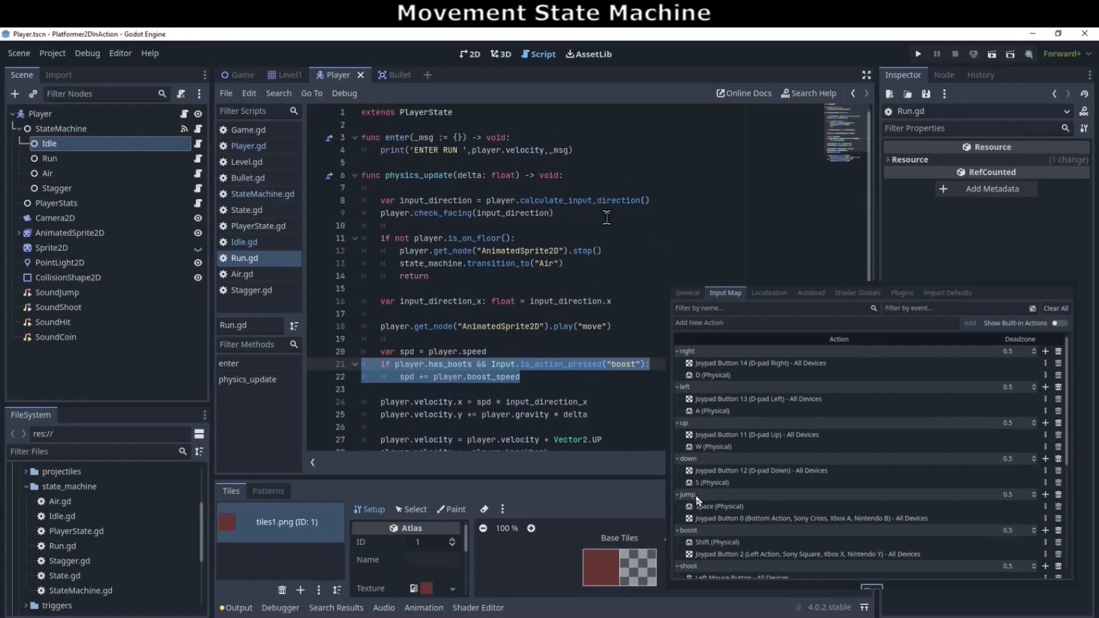
{"action": "scroll", "coordinate": [607, 218], "scroll_direction": "down", "scroll_amount": 3}
{"action": "scroll", "coordinate": [631, 278], "scroll_direction": "up", "scroll_amount": 3}
{"action": "left_click", "coordinate": [198, 174]}
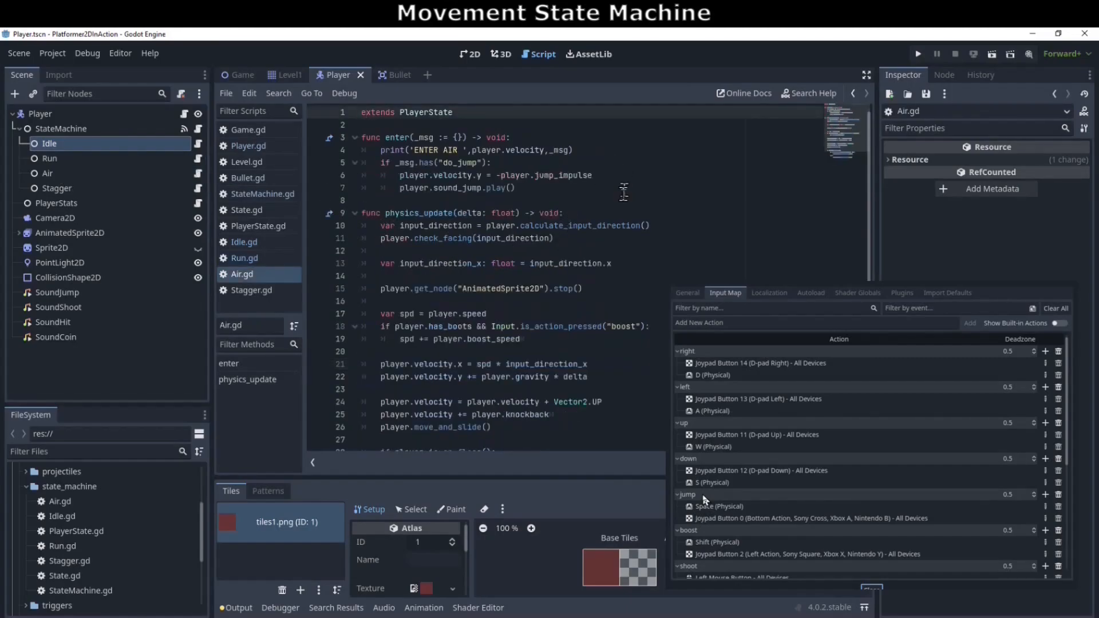
Finish looking over Air.gd, open the Stagger node's script and read through to its end
{"action": "scroll", "coordinate": [631, 185], "scroll_direction": "down", "scroll_amount": 2}
{"action": "scroll", "coordinate": [631, 185], "scroll_direction": "up", "scroll_amount": 2}
{"action": "left_click", "coordinate": [198, 188]}
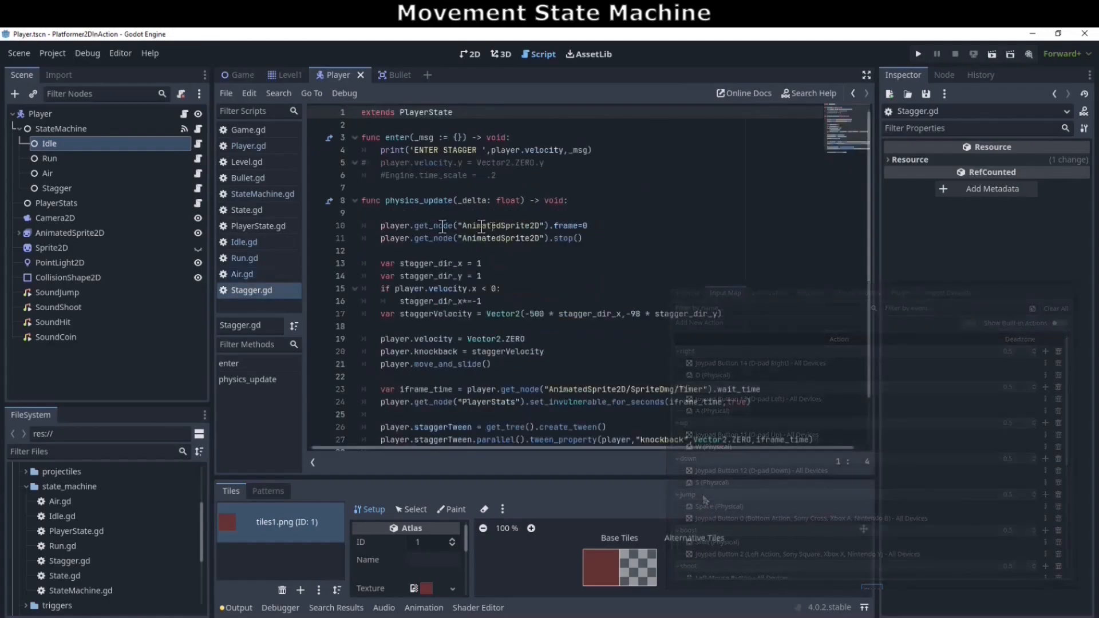
{"action": "scroll", "coordinate": [656, 202], "scroll_direction": "down", "scroll_amount": 2}
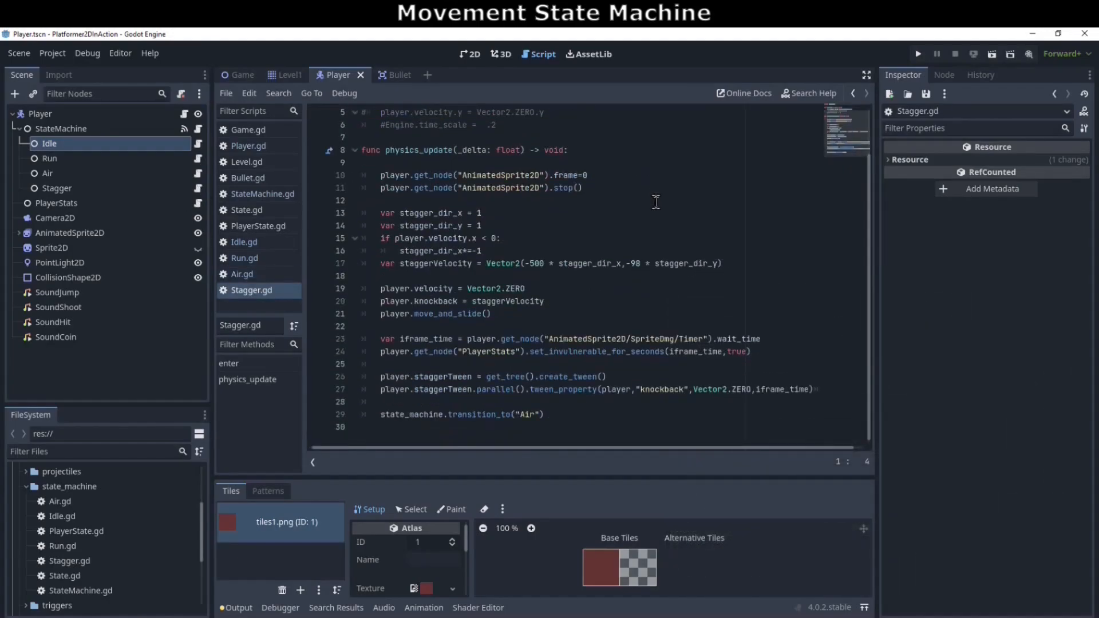
Expand AnimatedSprite2D in the scene tree and highlight the knockback, staggerTween and transition_to("Air") lines in Stagger.gd
{"action": "left_click", "coordinate": [19, 233]}
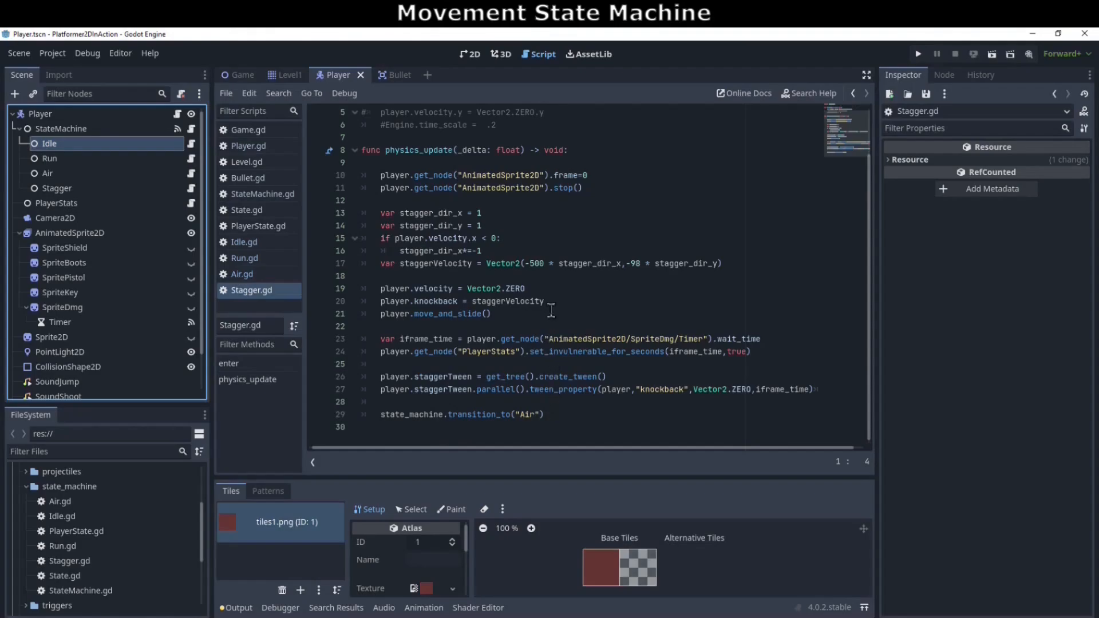
{"action": "left_click_drag", "start_coordinate": [545, 303], "coordinate": [385, 303]}
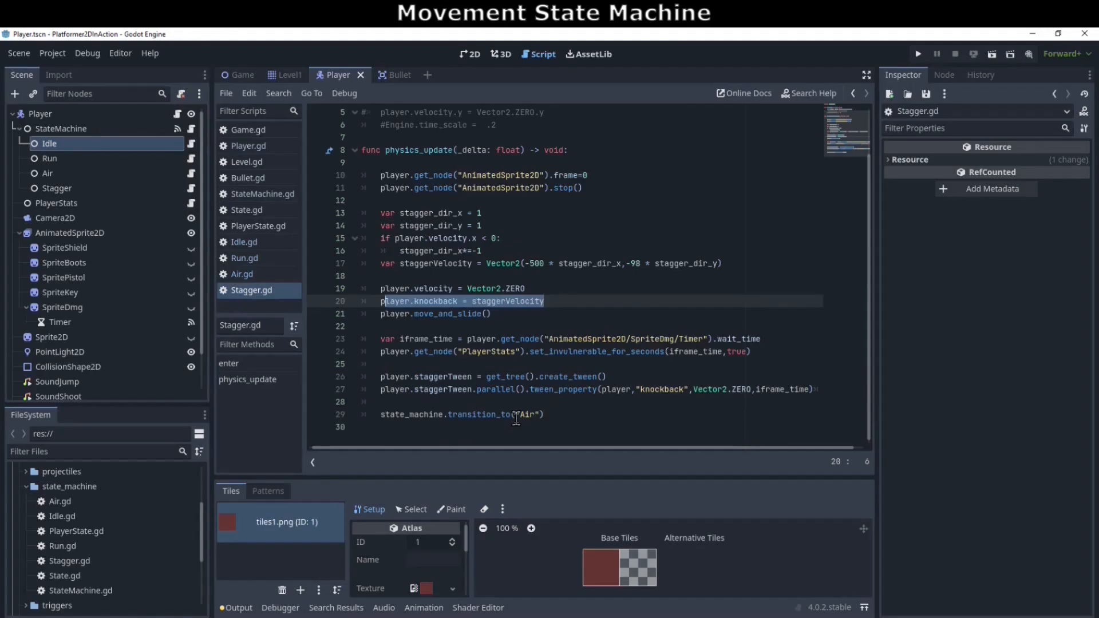
{"action": "left_click_drag", "start_coordinate": [428, 391], "coordinate": [363, 378]}
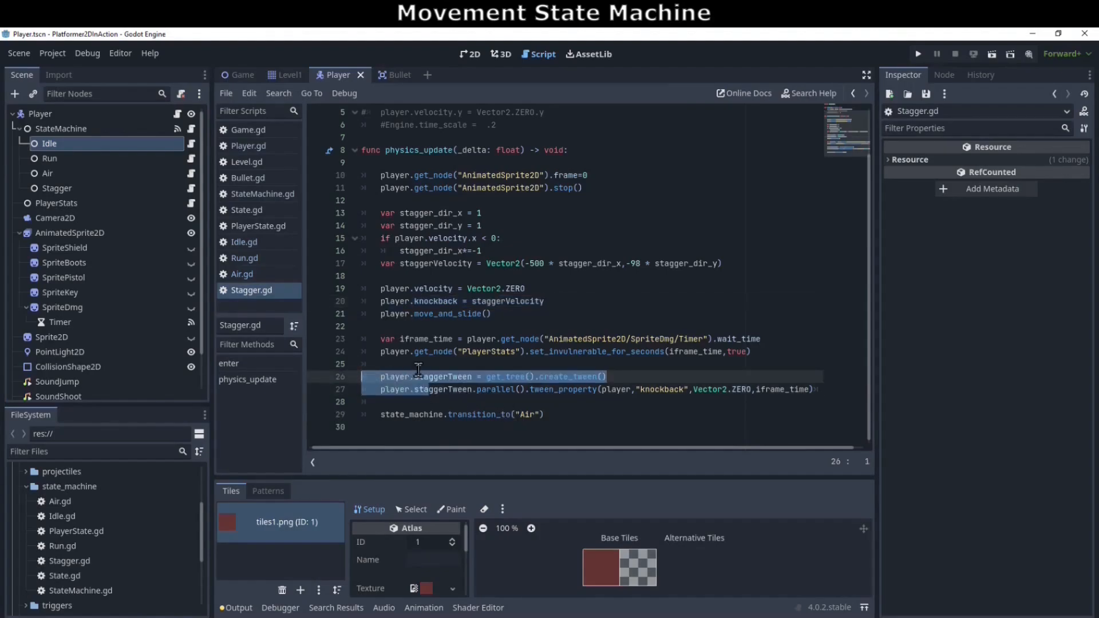
{"action": "left_click_drag", "start_coordinate": [544, 414], "coordinate": [363, 415]}
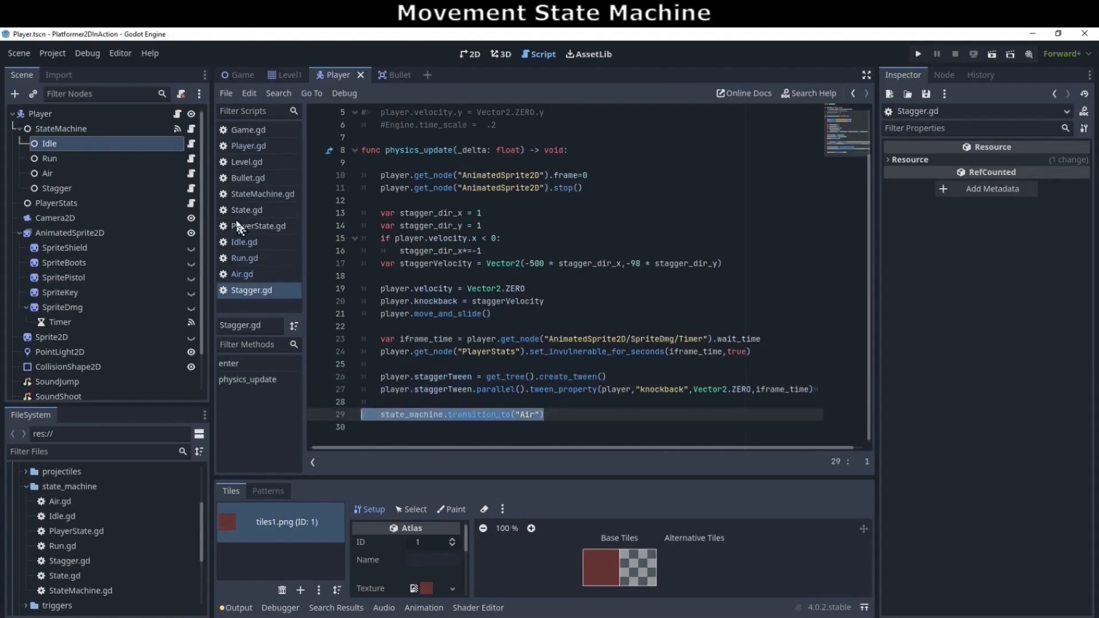
Revisit the Idle node's script, open Player.gd and highlight its _on_Timer_timeout() function
{"action": "left_click", "coordinate": [191, 144]}
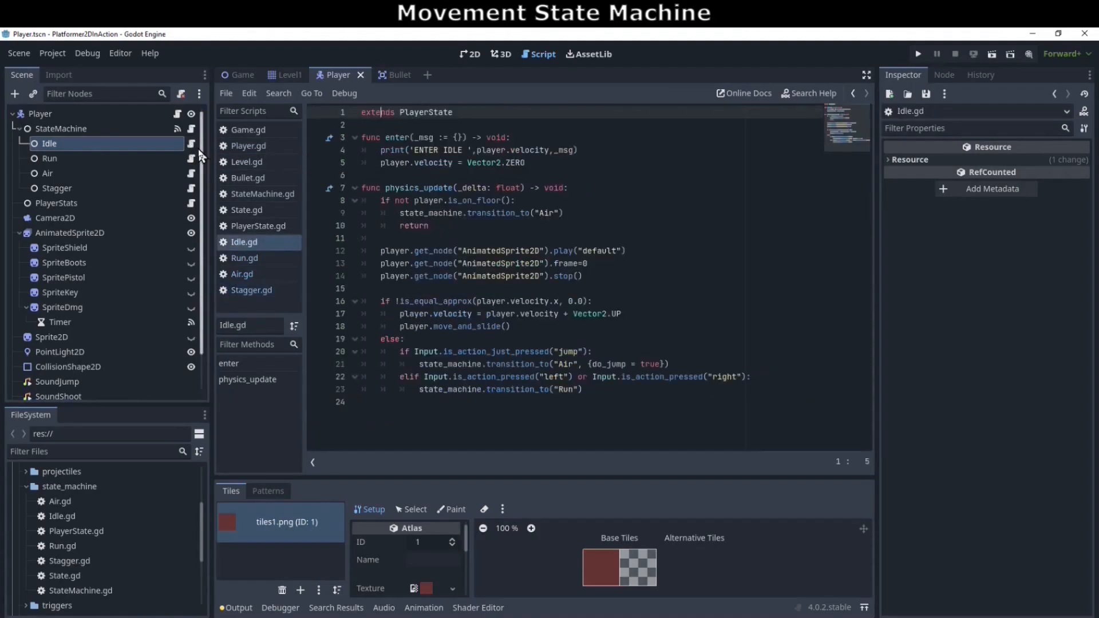
{"action": "left_click", "coordinate": [178, 114]}
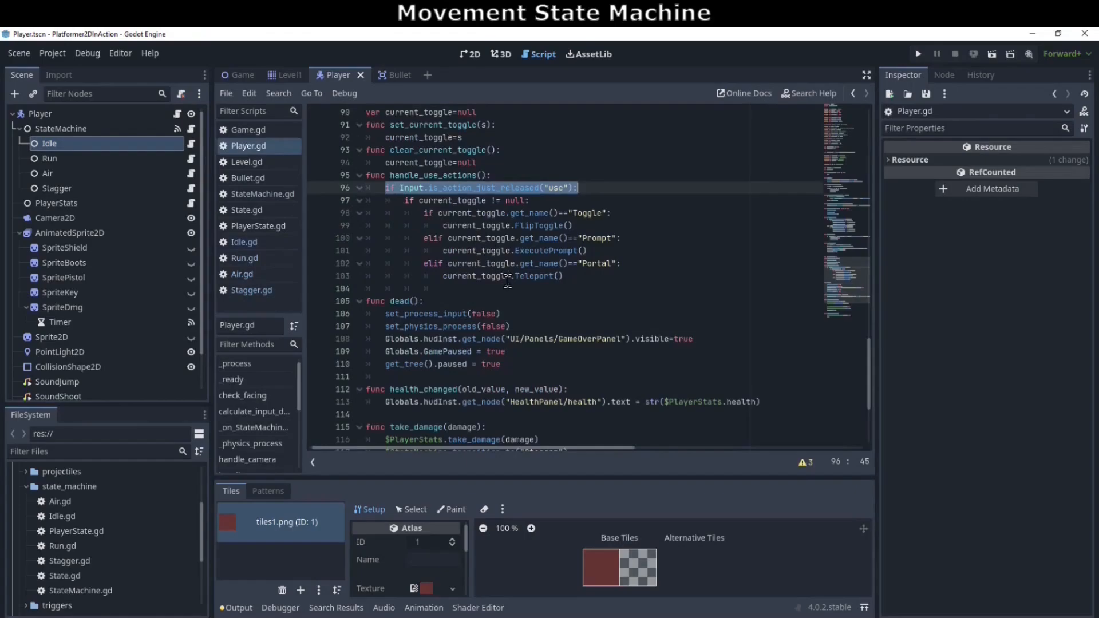
{"action": "scroll", "coordinate": [507, 282], "scroll_direction": "down", "scroll_amount": 4}
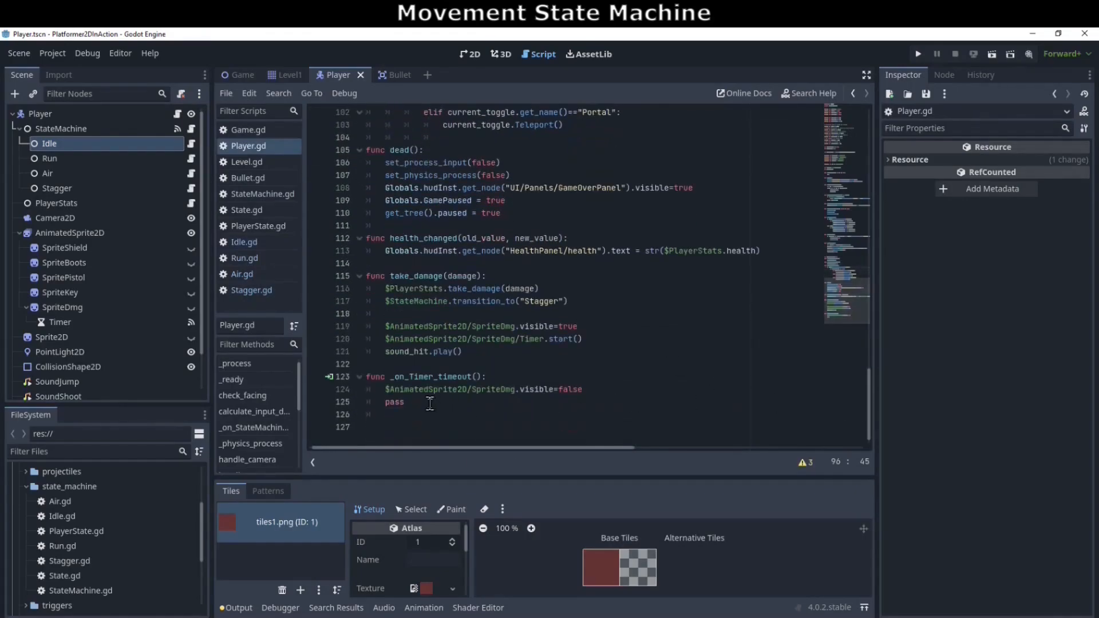
{"action": "left_click_drag", "start_coordinate": [430, 404], "coordinate": [335, 388]}
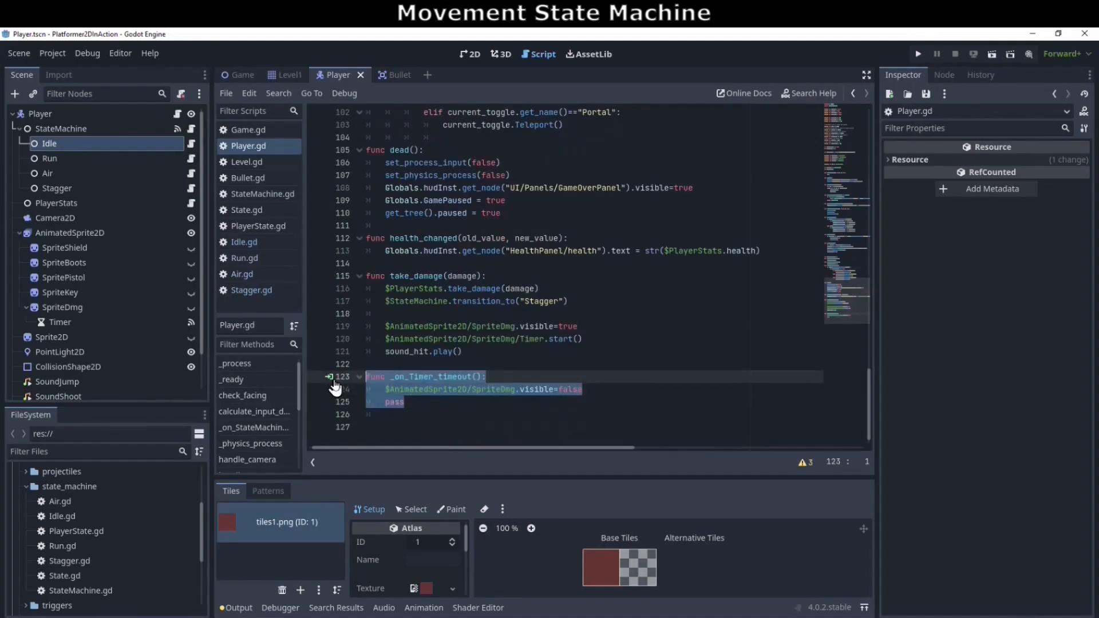
{"action": "left_click", "coordinate": [446, 395]}
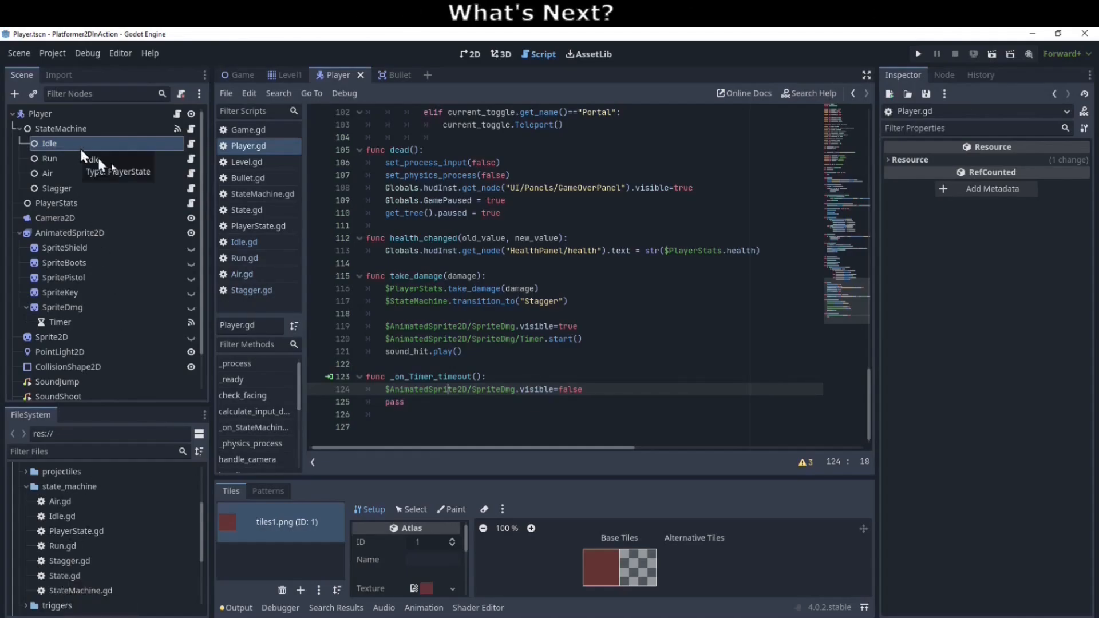
Return to the exported variables at the start of Player.gd and show the Player scene in the 2D view
{"action": "scroll", "coordinate": [513, 285], "scroll_direction": "up", "scroll_amount": 12}
{"action": "scroll", "coordinate": [518, 285], "scroll_direction": "up", "scroll_amount": 20}
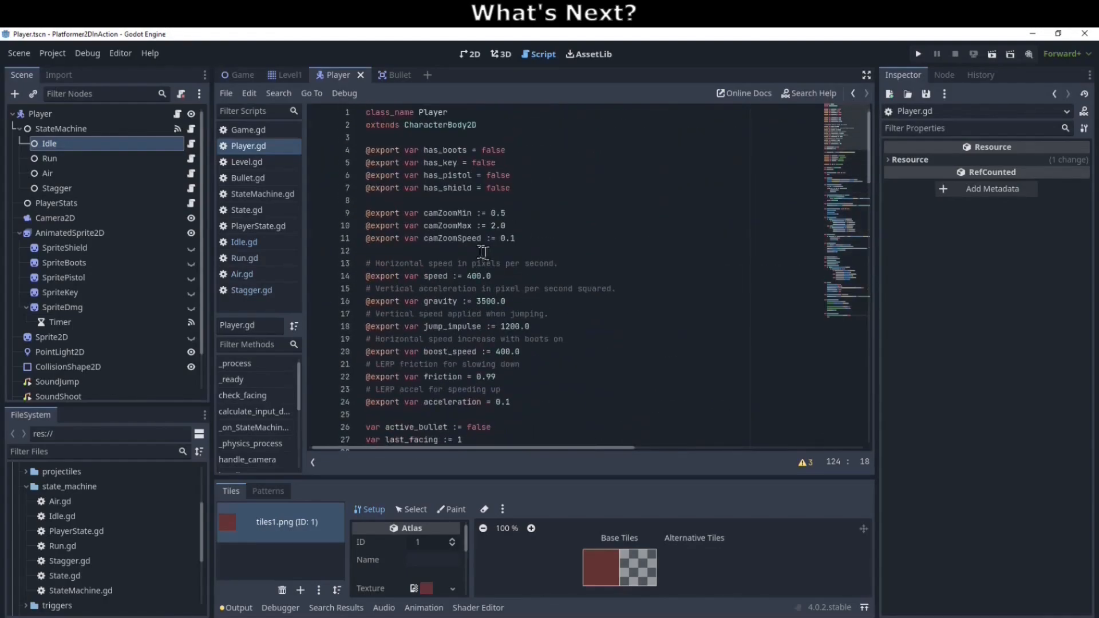
{"action": "left_click", "coordinate": [469, 54]}
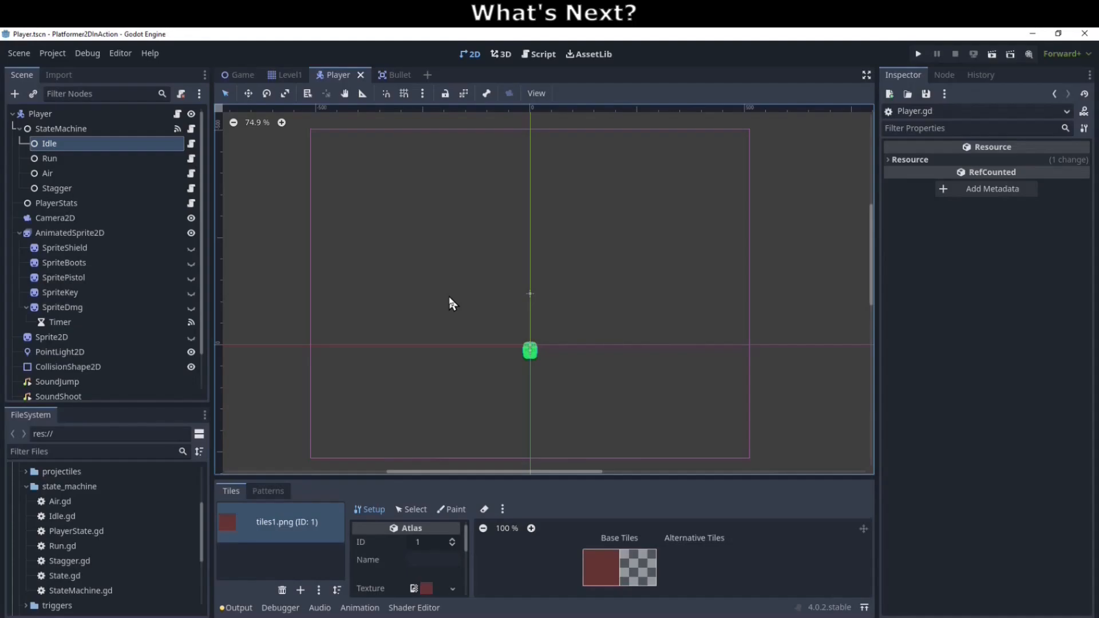
Look through the stream and volume properties of the SoundJump, SoundShoot, SoundHit and SoundCoin nodes in the Player scene
{"action": "left_click", "coordinate": [277, 74]}
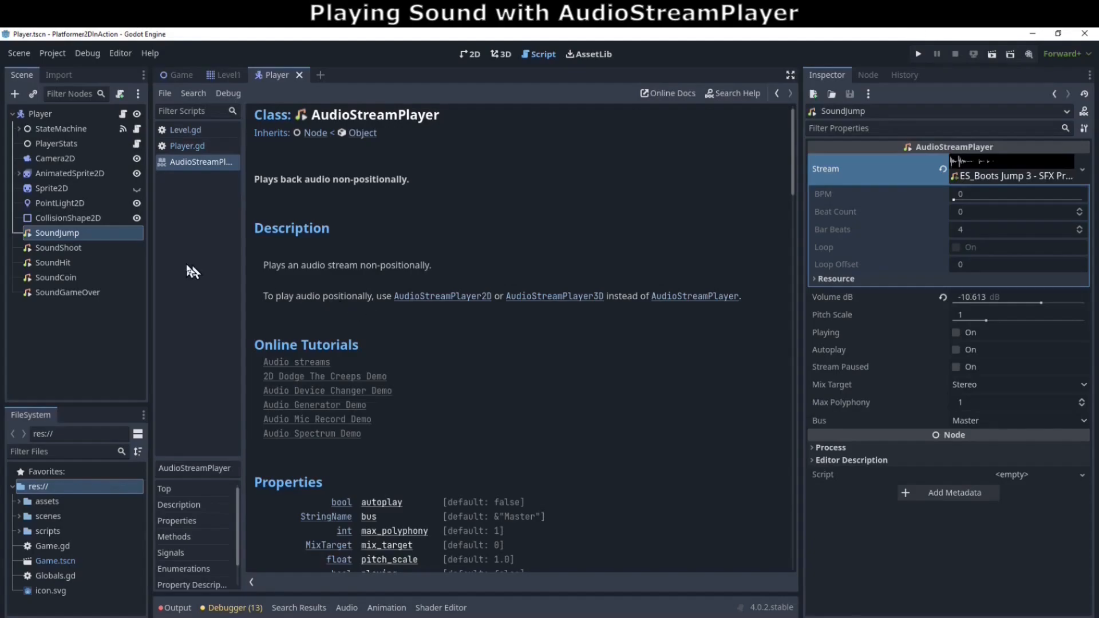
{"action": "left_click", "coordinate": [51, 236]}
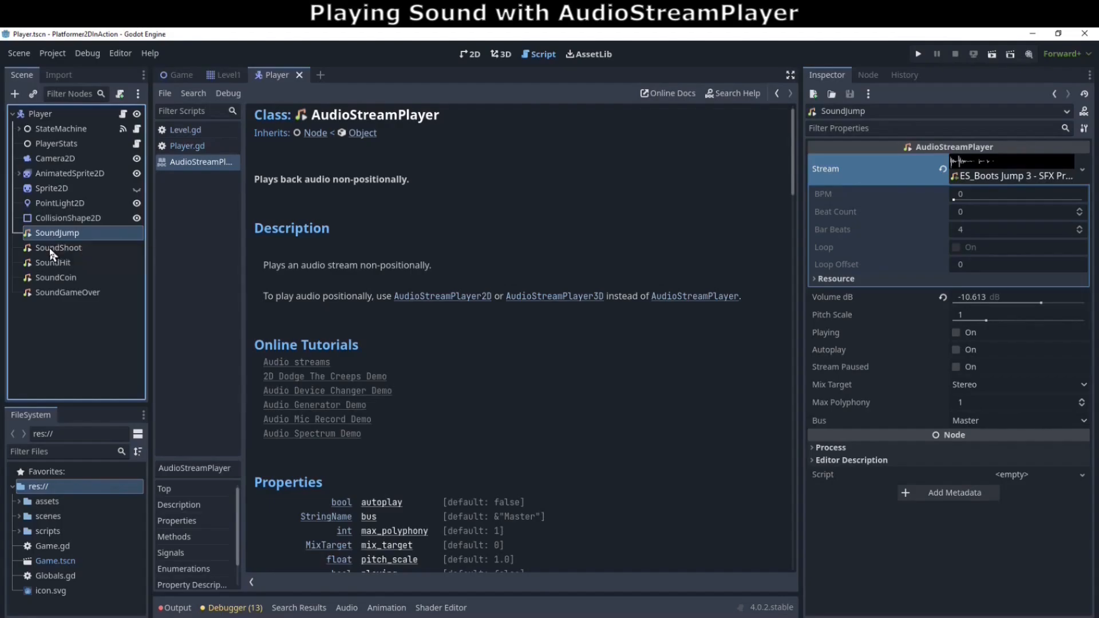
{"action": "left_click", "coordinate": [49, 248]}
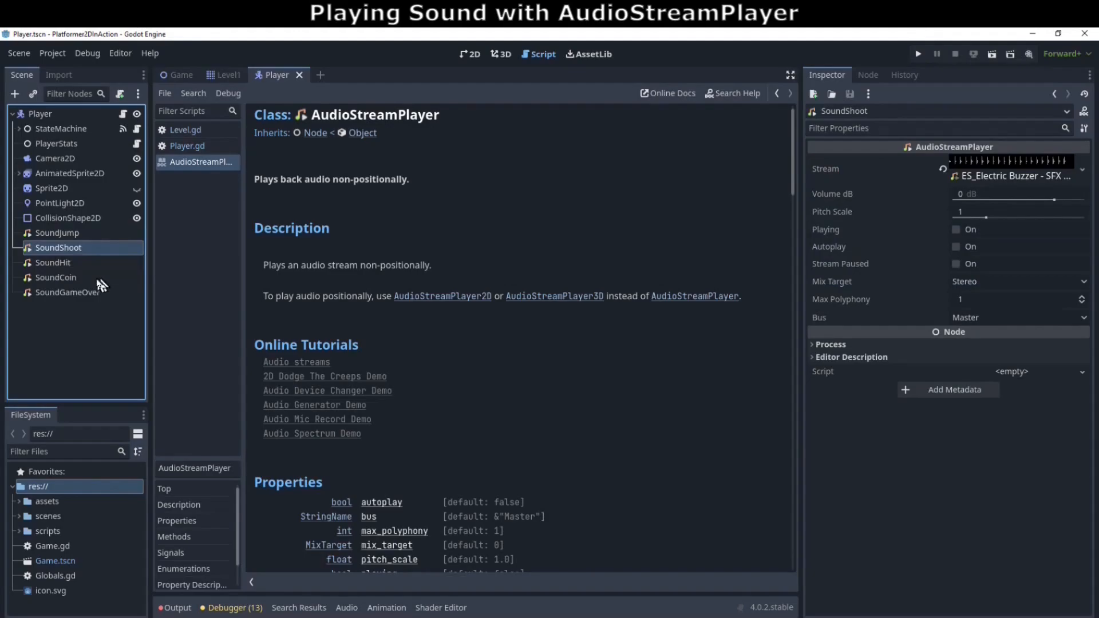
{"action": "left_click", "coordinate": [95, 265]}
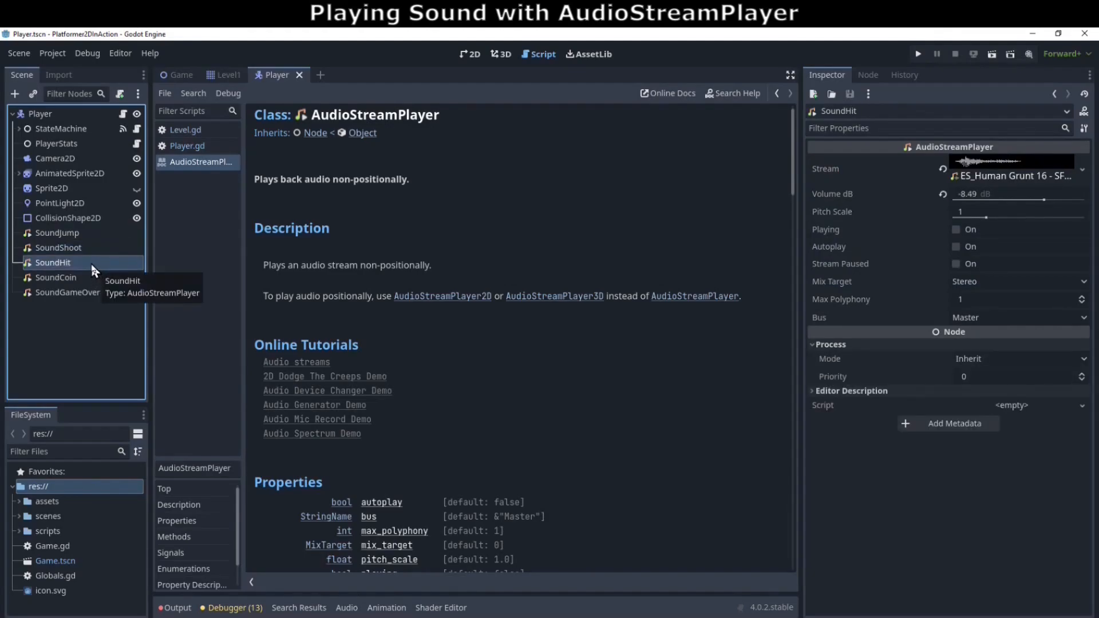
{"action": "left_click", "coordinate": [87, 249]}
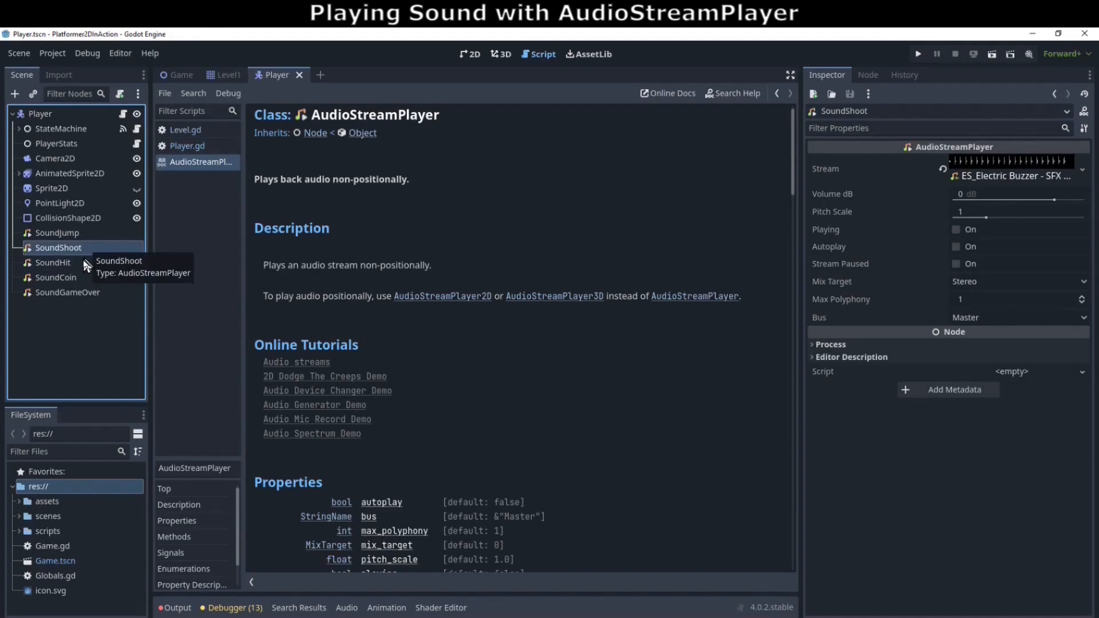
{"action": "left_click", "coordinate": [74, 279]}
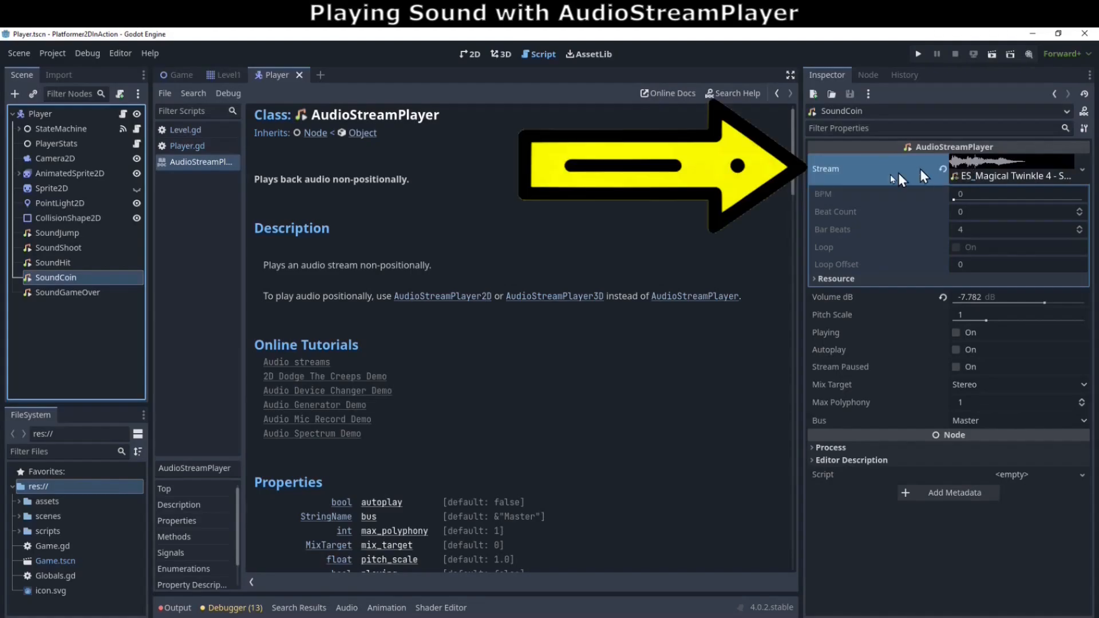
Preview SoundJump's audio through its Playing property, and save the Player scene with SoundGameOver selected
{"action": "left_click", "coordinate": [51, 233]}
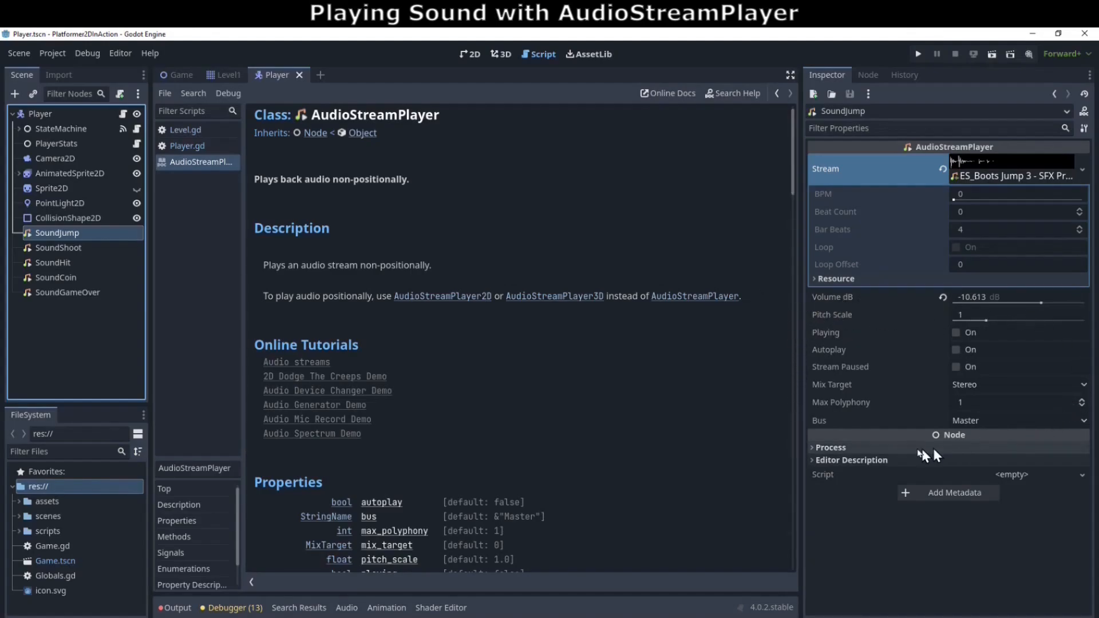
{"action": "left_click", "coordinate": [956, 332]}
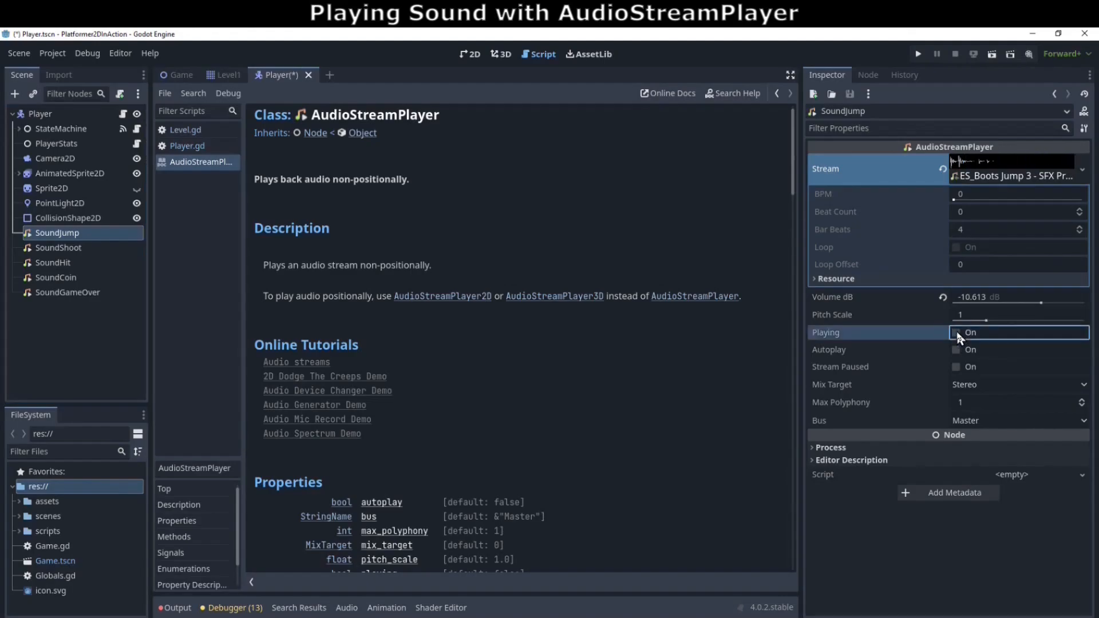
{"action": "left_click", "coordinate": [956, 333]}
{"action": "left_click", "coordinate": [54, 293]}
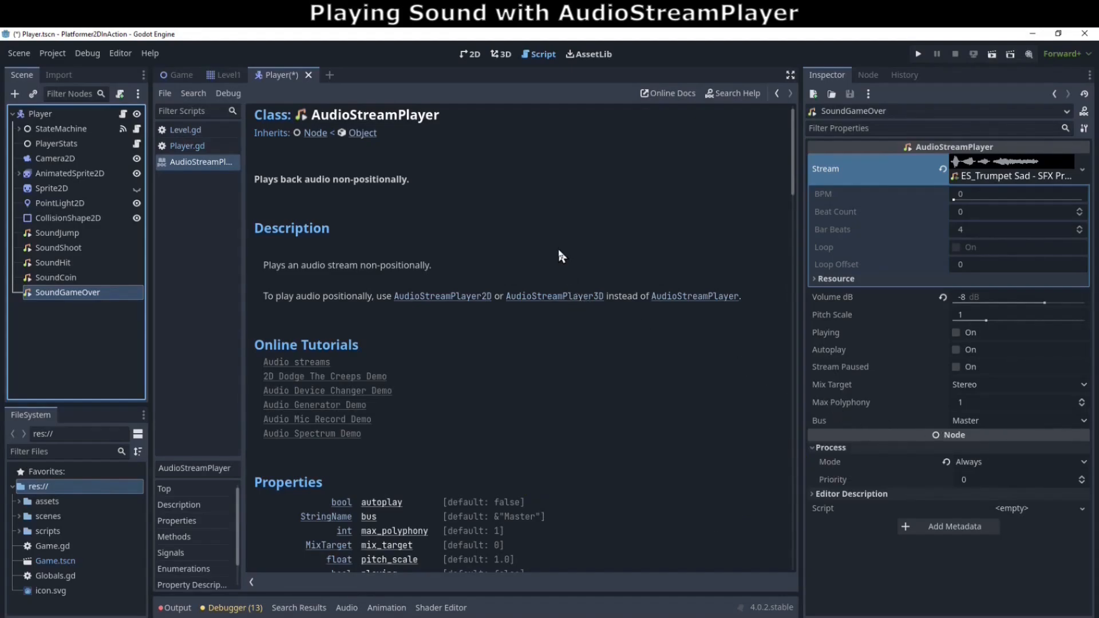
{"action": "key", "text": "ctrl+s"}
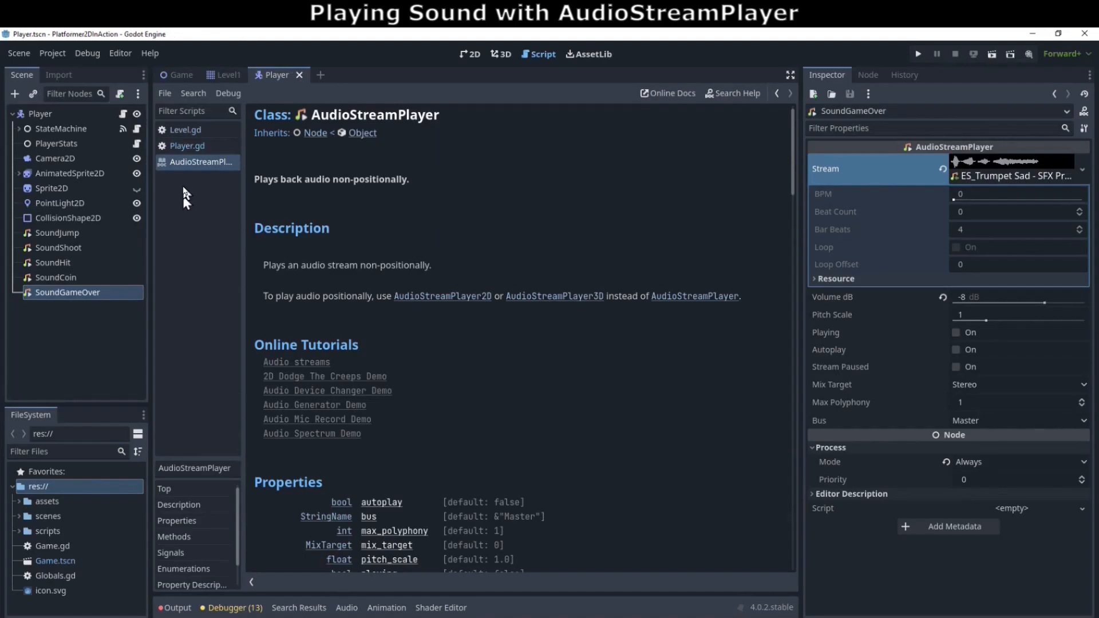
{"action": "left_click", "coordinate": [185, 146]}
{"action": "scroll", "coordinate": [572, 366], "scroll_direction": "down", "scroll_amount": 5}
{"action": "left_click_drag", "start_coordinate": [507, 351], "coordinate": [290, 300]}
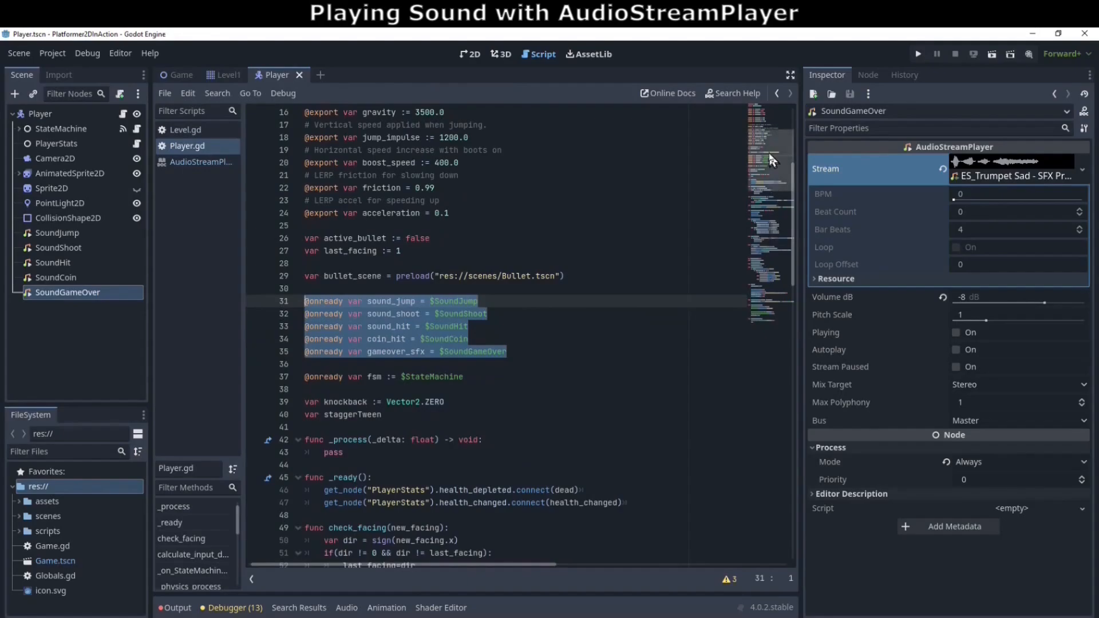
{"action": "left_click_drag", "start_coordinate": [769, 153], "coordinate": [769, 328]}
{"action": "left_click_drag", "start_coordinate": [416, 251], "coordinate": [271, 250]}
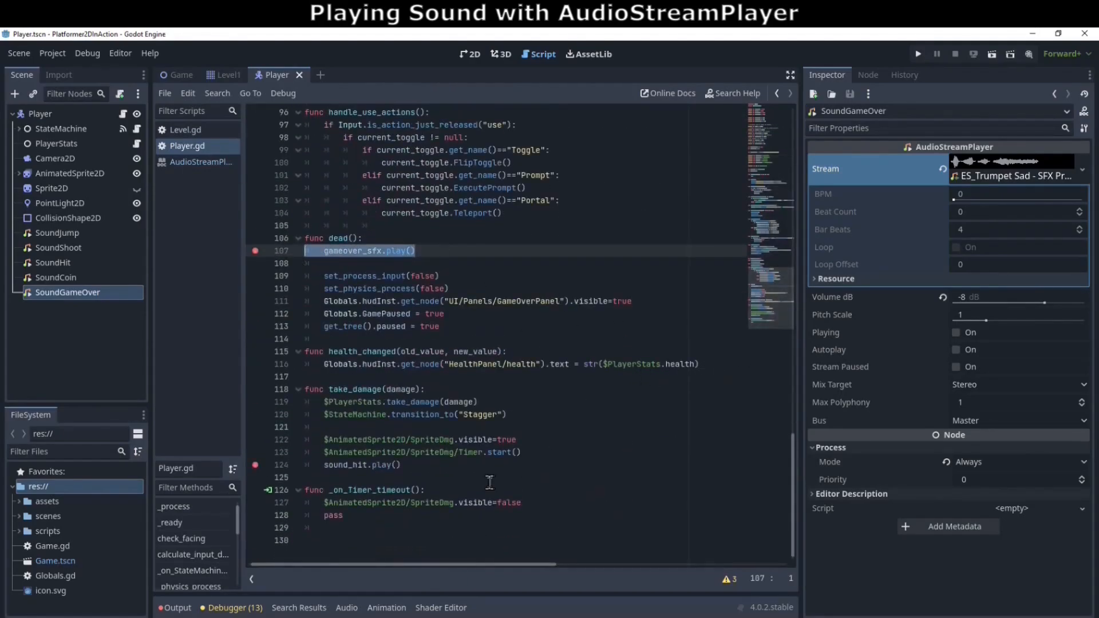
{"action": "left_click_drag", "start_coordinate": [773, 315], "coordinate": [791, 149]}
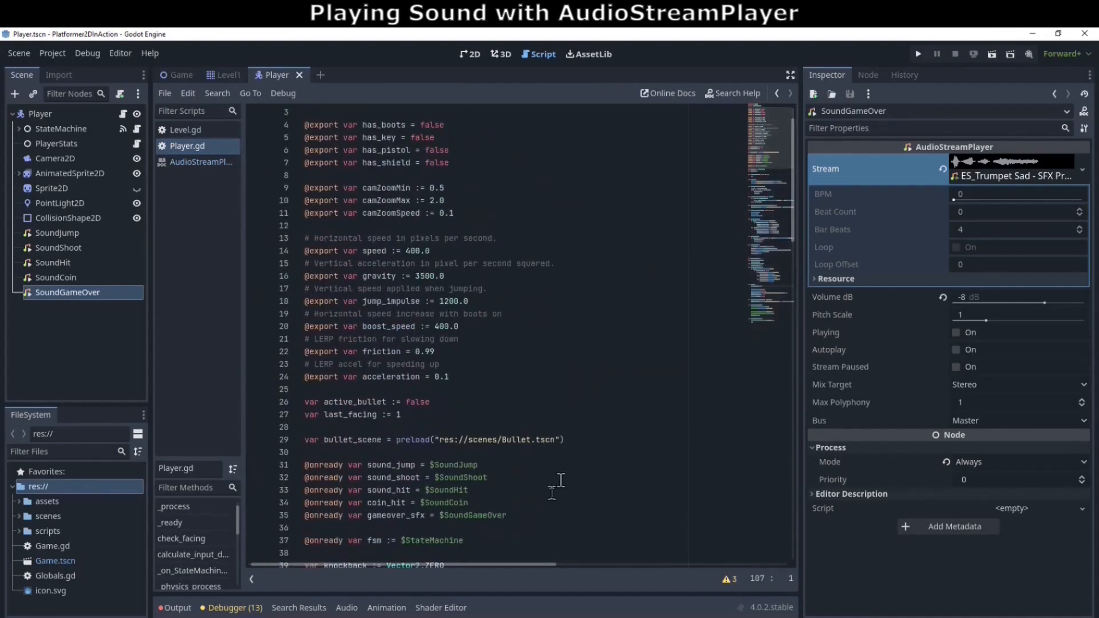
{"action": "left_click_drag", "start_coordinate": [535, 517], "coordinate": [286, 466]}
{"action": "scroll", "coordinate": [552, 372], "scroll_direction": "down", "scroll_amount": 3}
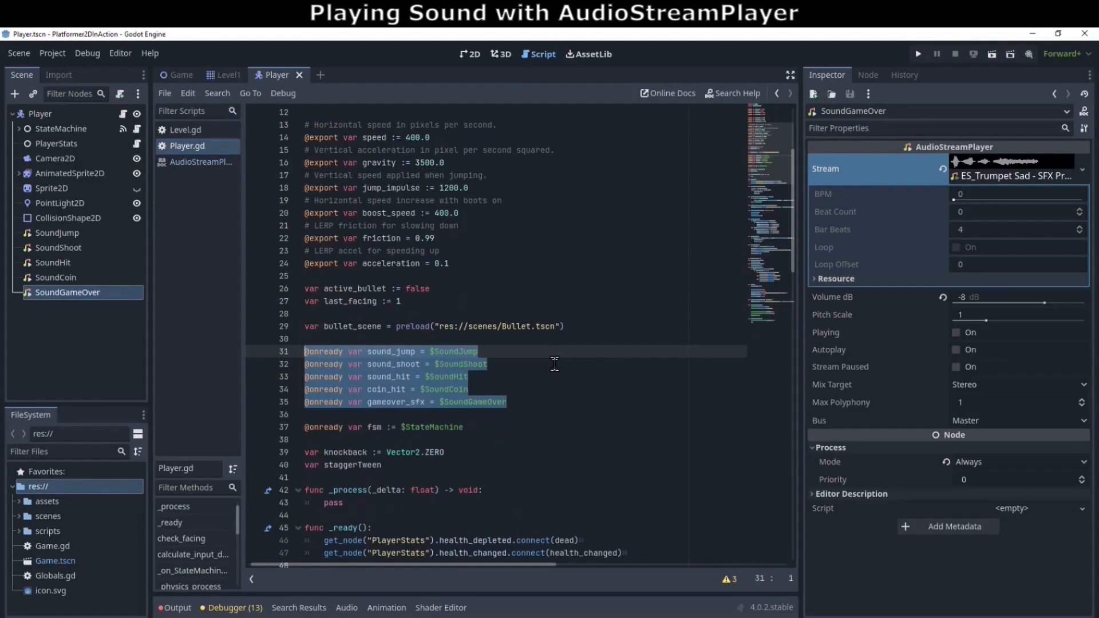
{"action": "left_click_drag", "start_coordinate": [768, 165], "coordinate": [778, 334]}
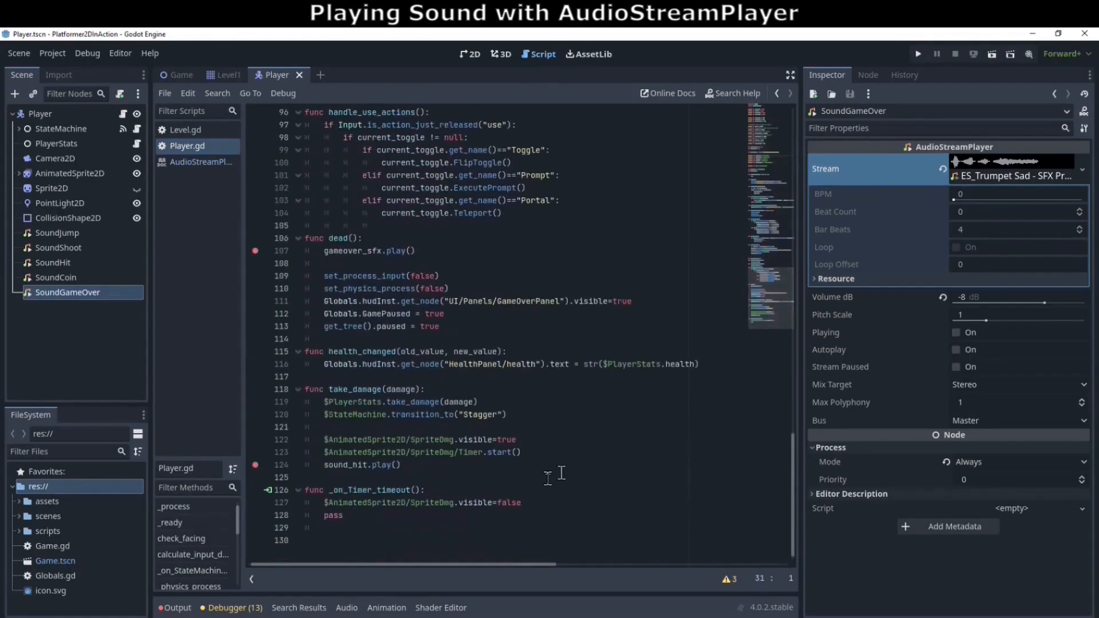
{"action": "left_click_drag", "start_coordinate": [458, 465], "coordinate": [262, 479]}
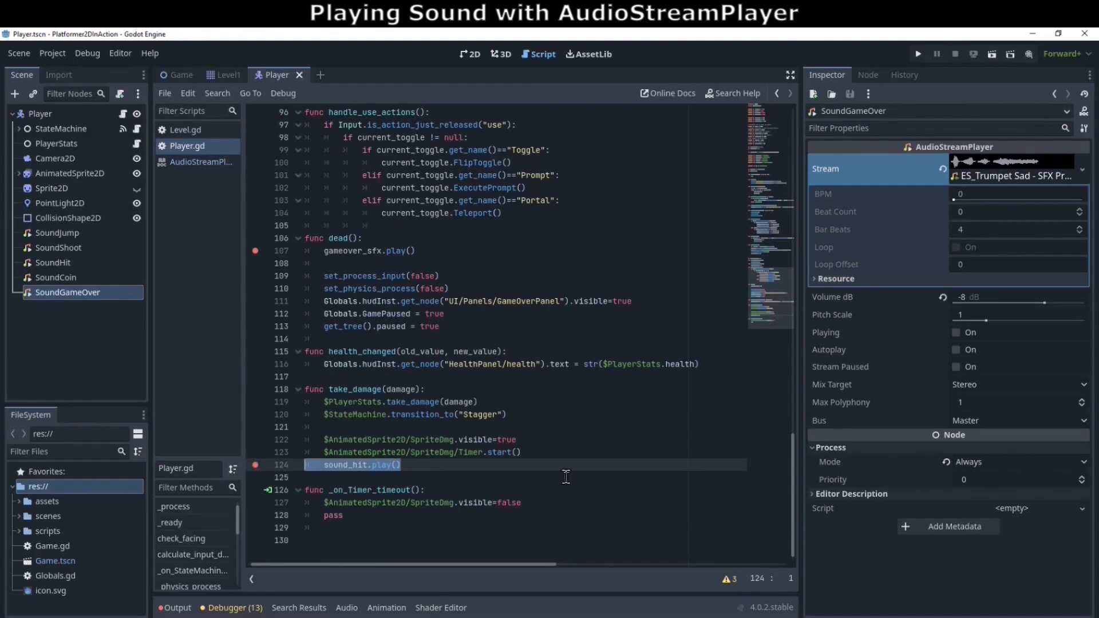
{"action": "left_click", "coordinate": [67, 279]}
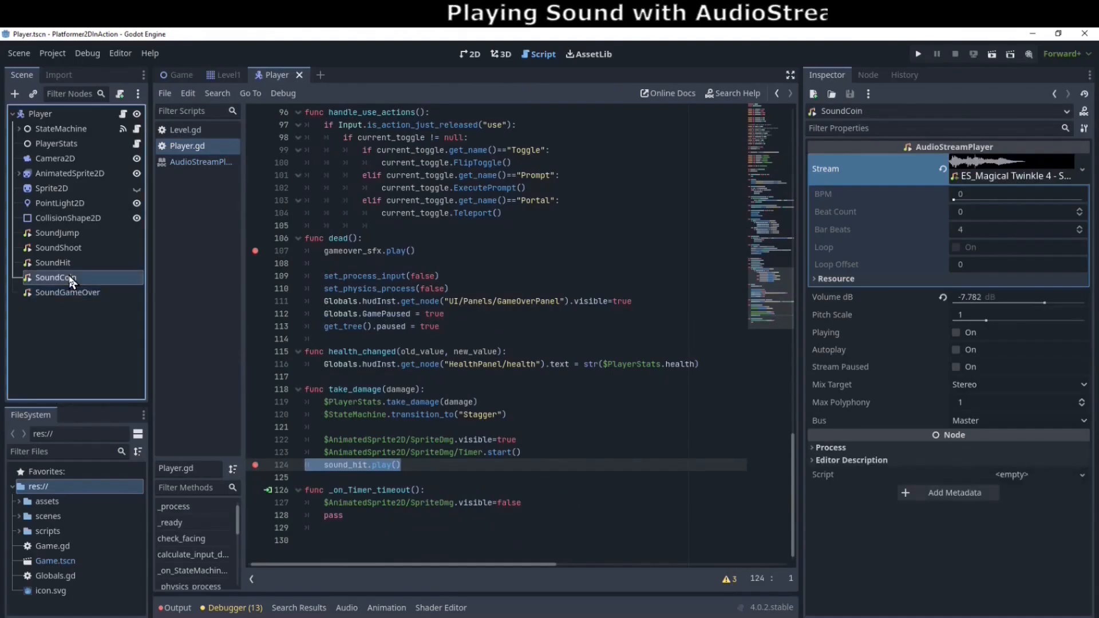
{"action": "left_click_drag", "start_coordinate": [768, 296], "coordinate": [784, 114]}
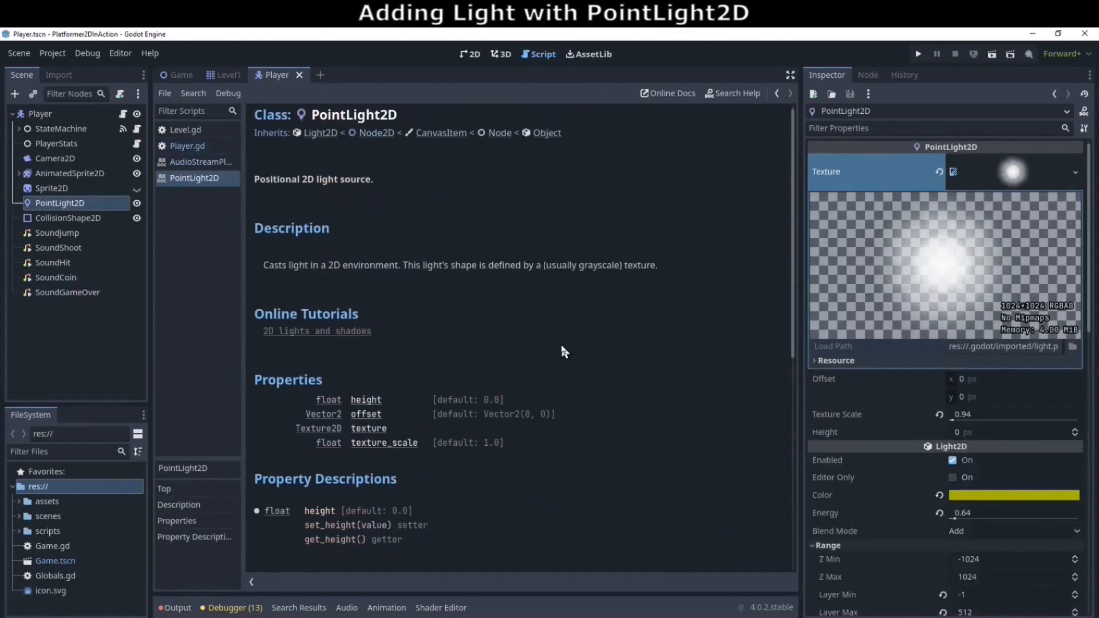
Run the project to see the player's light, and inspect the PointLight2D node's Texture, Light2D and Range properties alongside the 2D view
{"action": "key", "text": "F5"}
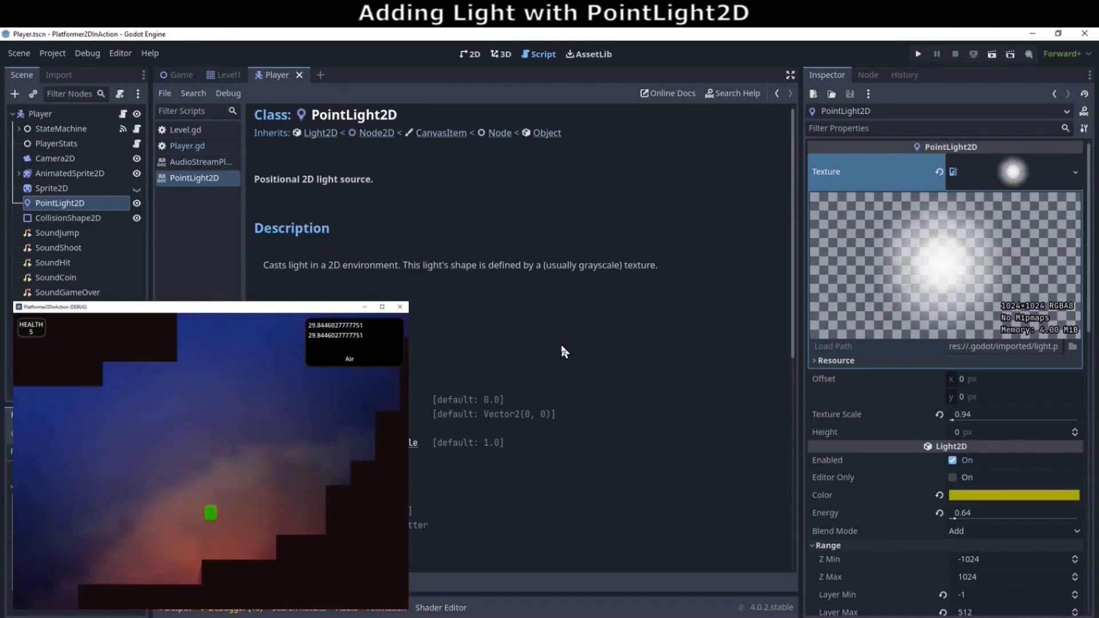
{"action": "left_click", "coordinate": [469, 53]}
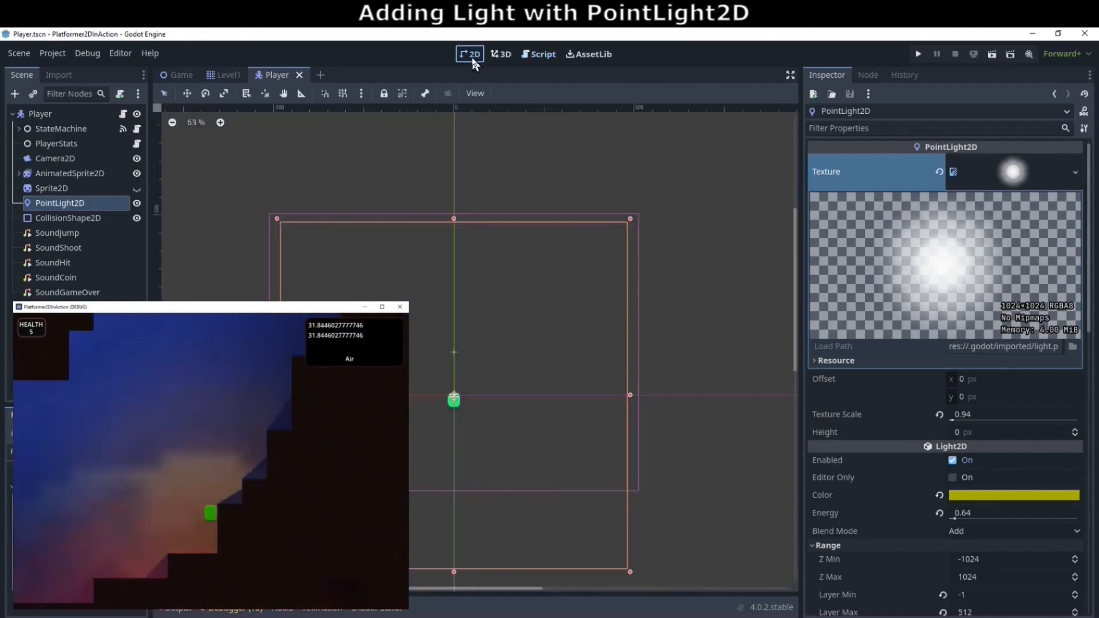
{"action": "left_click", "coordinate": [86, 202]}
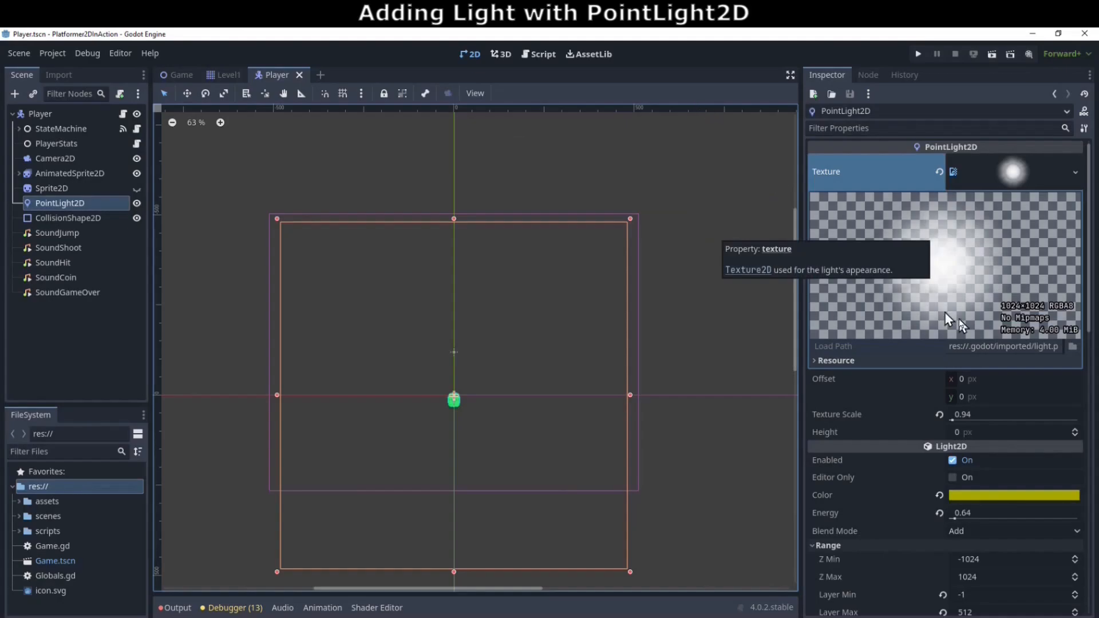
{"action": "scroll", "coordinate": [949, 436], "scroll_direction": "down", "scroll_amount": 3}
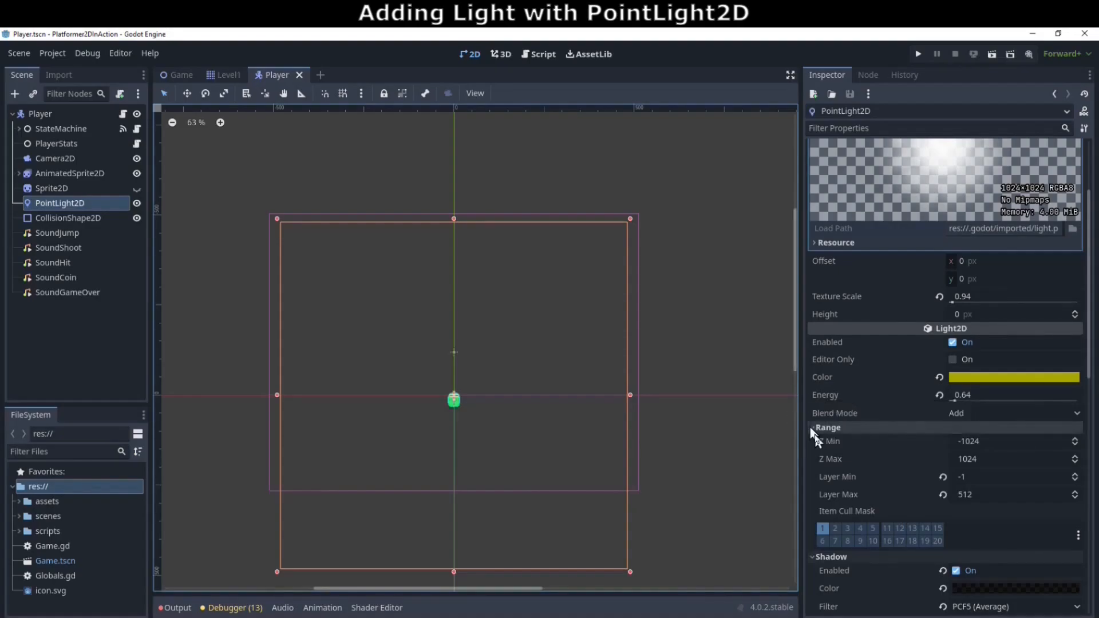
Examine the PointLight2D node's Light2D, Range and Shadow properties, including the shadow Filter setting
{"action": "scroll", "coordinate": [892, 460], "scroll_direction": "down", "scroll_amount": 4}
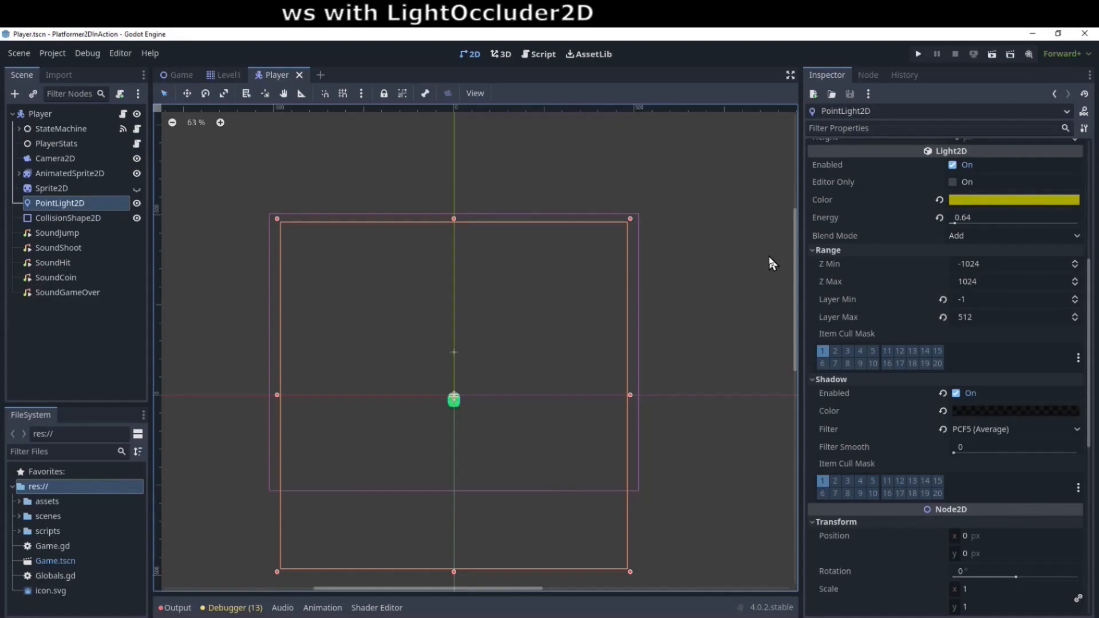
{"action": "scroll", "coordinate": [768, 271], "scroll_direction": "down", "scroll_amount": 1}
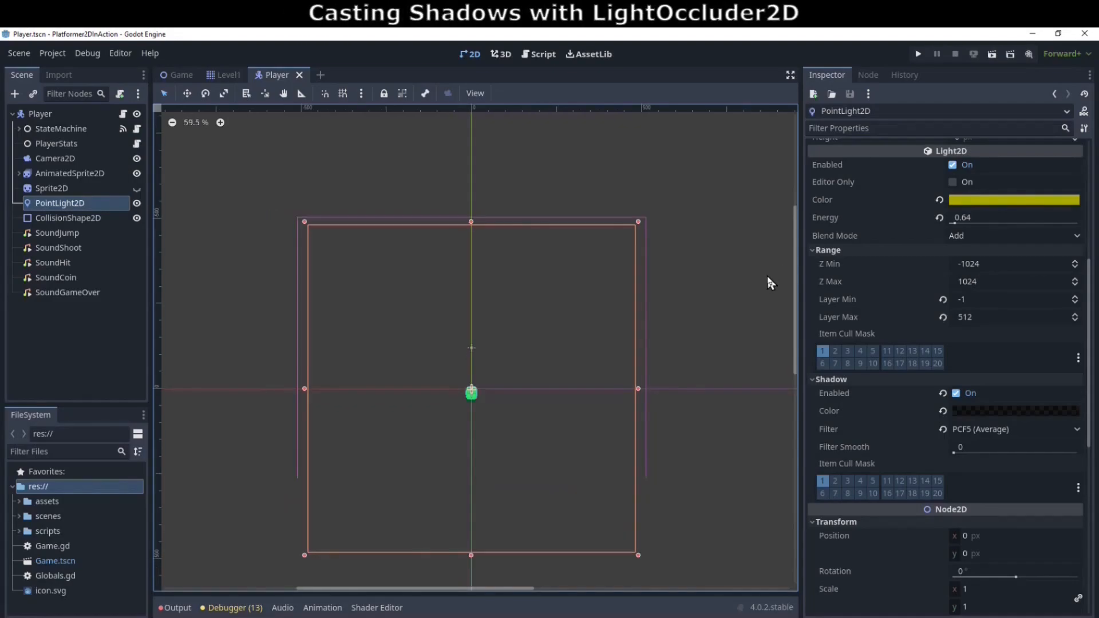
{"action": "left_click_drag", "start_coordinate": [1081, 333], "coordinate": [1088, 379]}
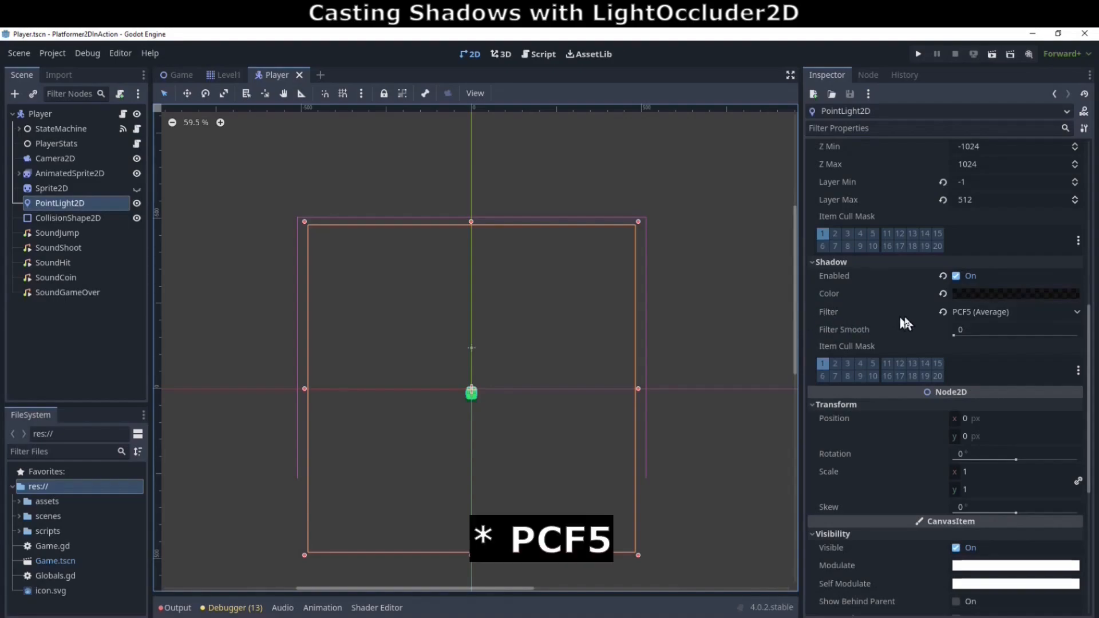
{"action": "left_click", "coordinate": [971, 312]}
{"action": "left_click", "coordinate": [977, 311]}
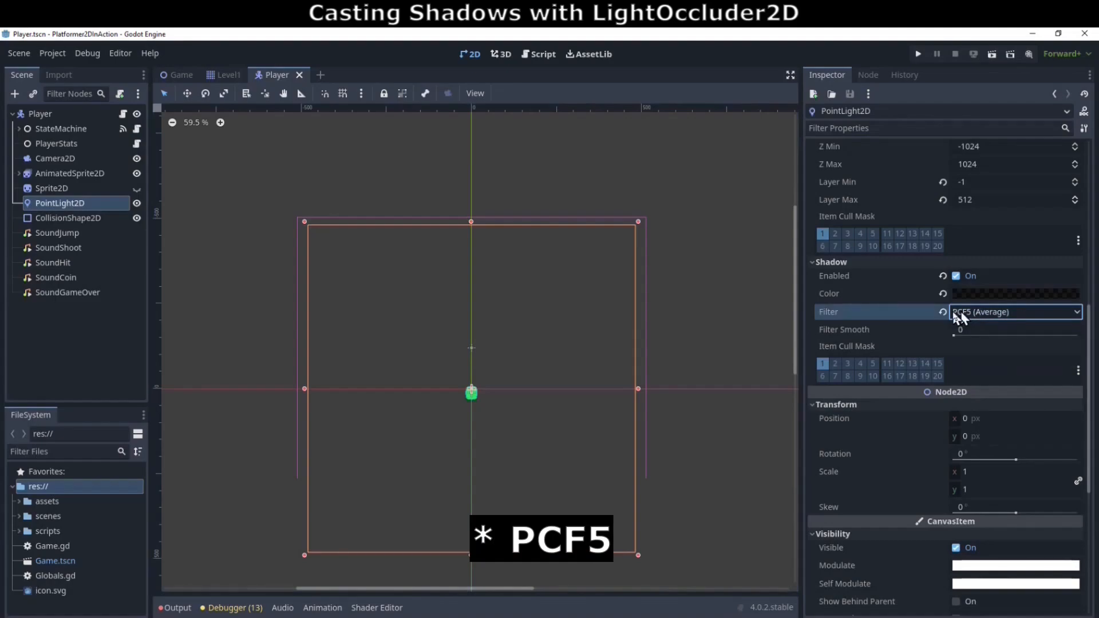
{"action": "left_click", "coordinate": [763, 311]}
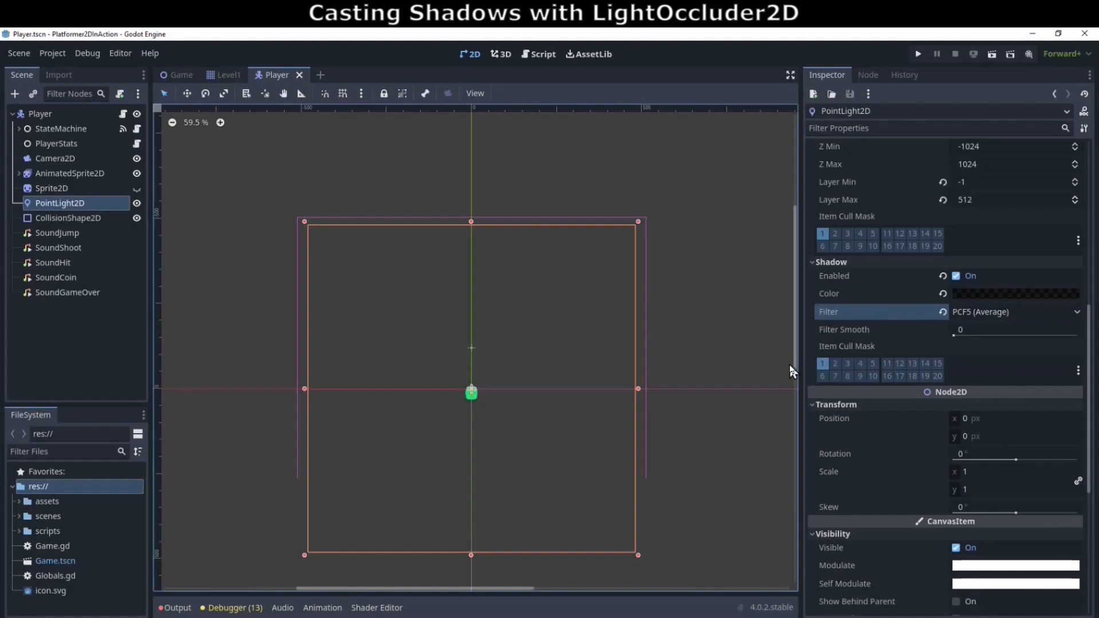
Review PointLight2D's shadow Item Cull Mask alongside its Light Mask and Visibility Layer, ending at the light's Texture property
{"action": "scroll", "coordinate": [789, 367], "scroll_direction": "down", "scroll_amount": 1}
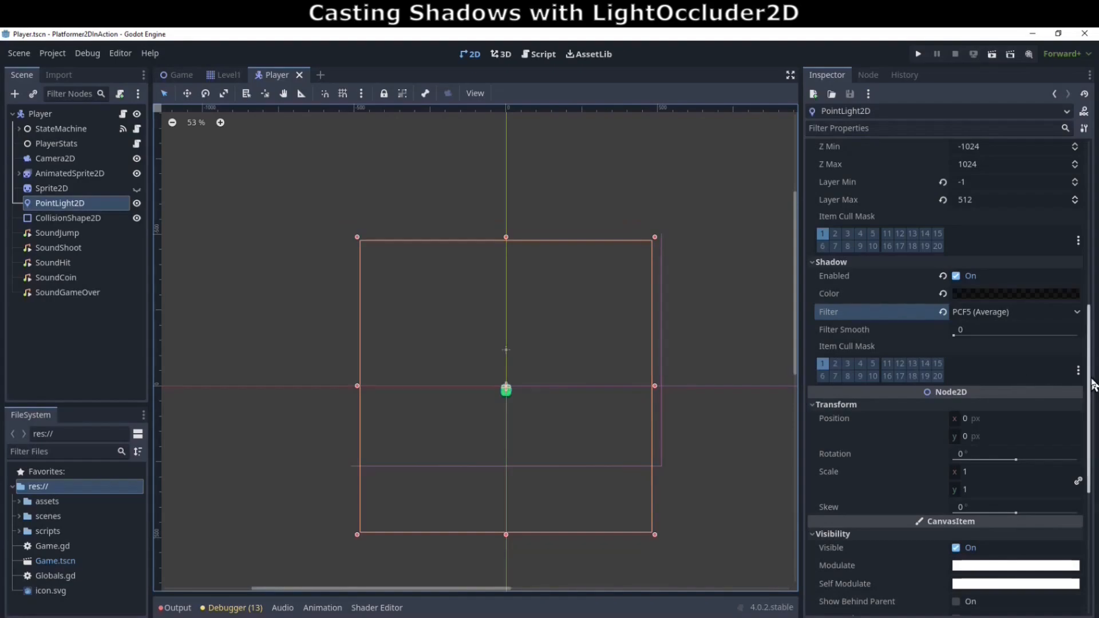
{"action": "left_click_drag", "start_coordinate": [1093, 380], "coordinate": [1092, 480]}
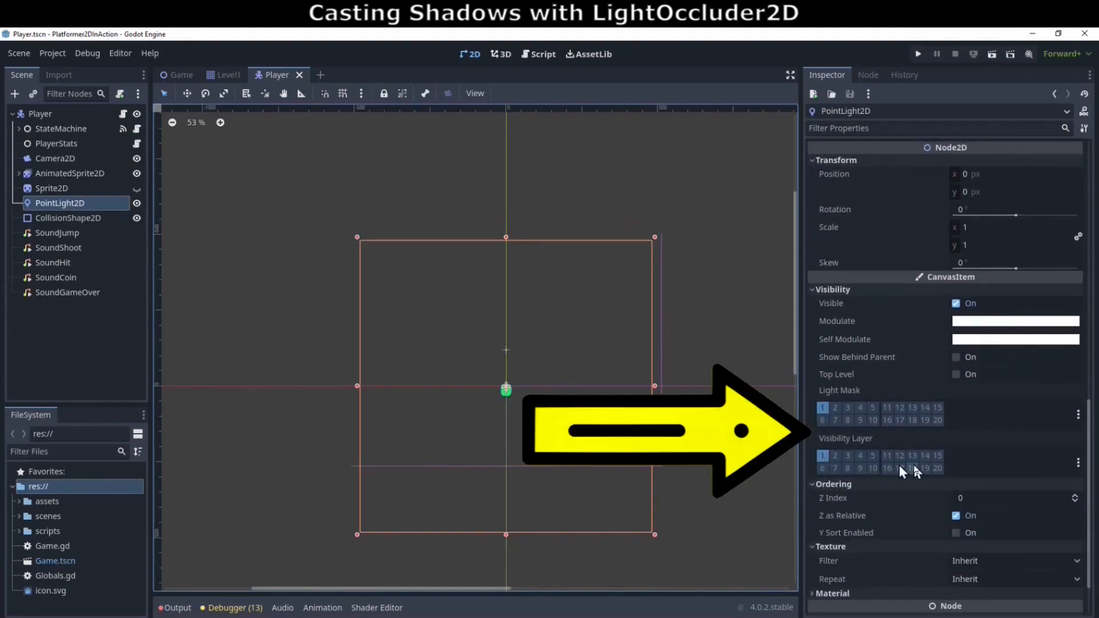
{"action": "left_click_drag", "start_coordinate": [1090, 503], "coordinate": [1088, 399]}
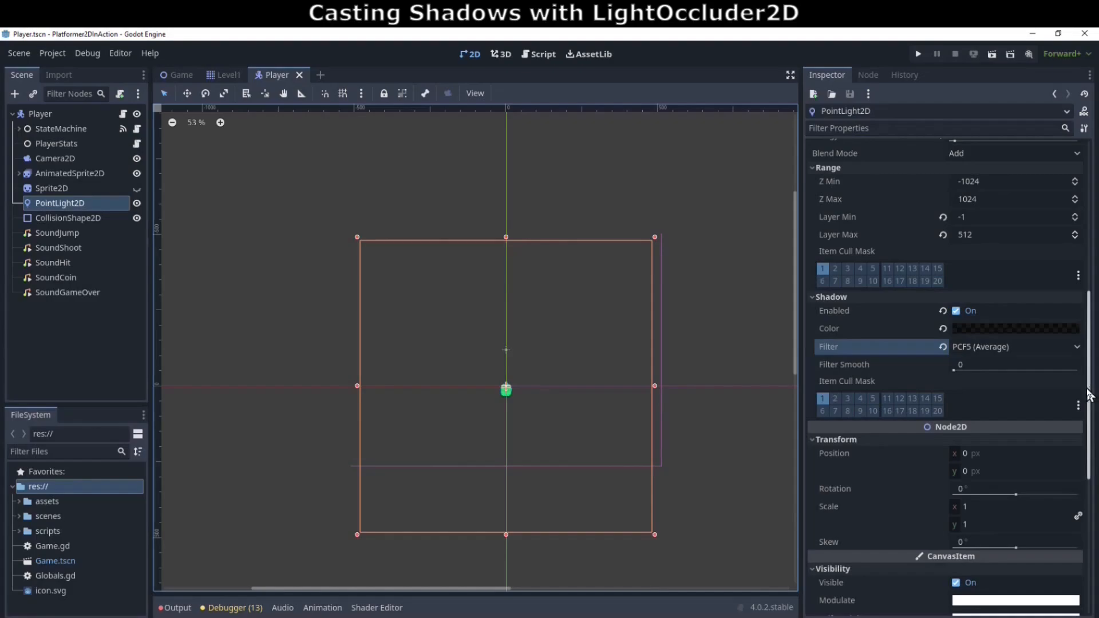
{"action": "left_click_drag", "start_coordinate": [1091, 394], "coordinate": [1093, 461]}
{"action": "scroll", "coordinate": [1093, 478], "scroll_direction": "up", "scroll_amount": 12}
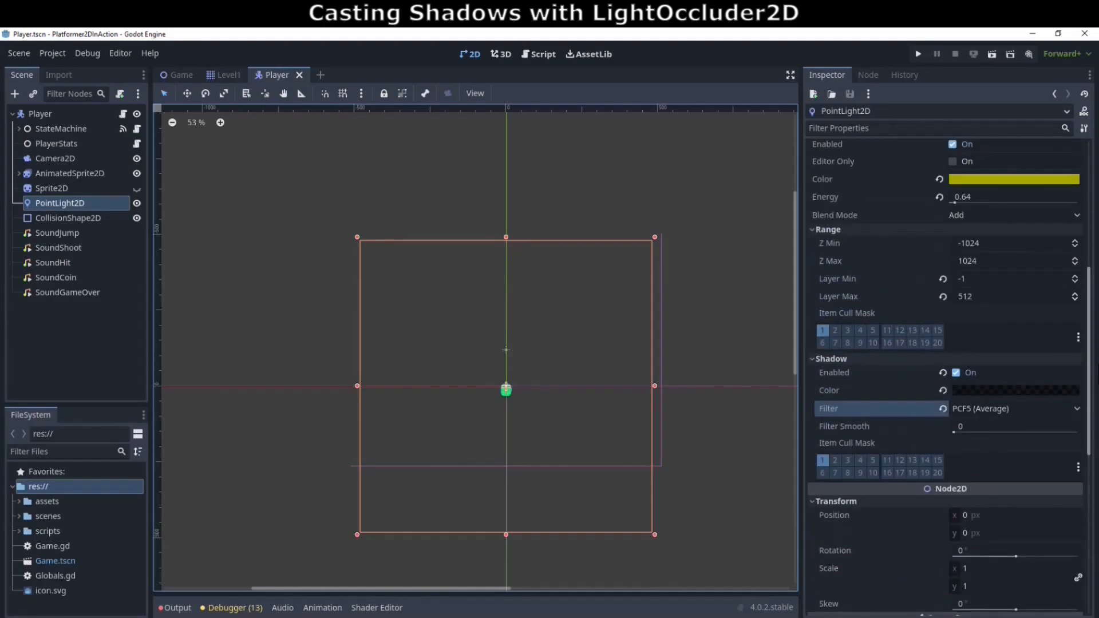
{"action": "scroll", "coordinate": [950, 378], "scroll_direction": "up", "scroll_amount": 4}
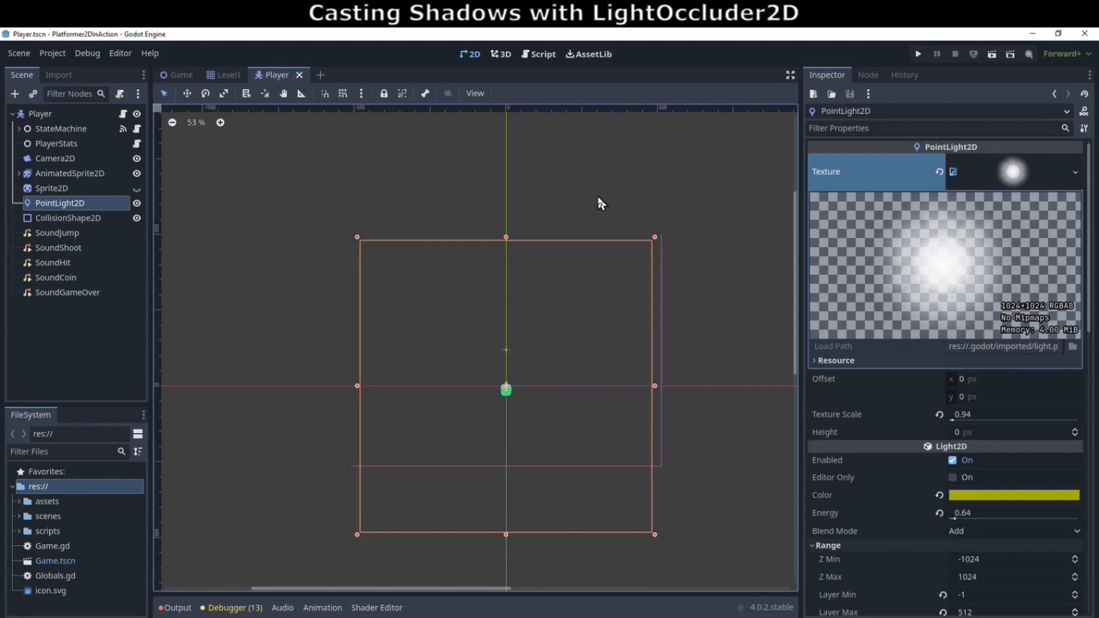
Run the project and toggle the visibility of Area2D3's LightOccluder2D in Level1 off and back on
{"action": "key", "text": "ctrl+F3"}
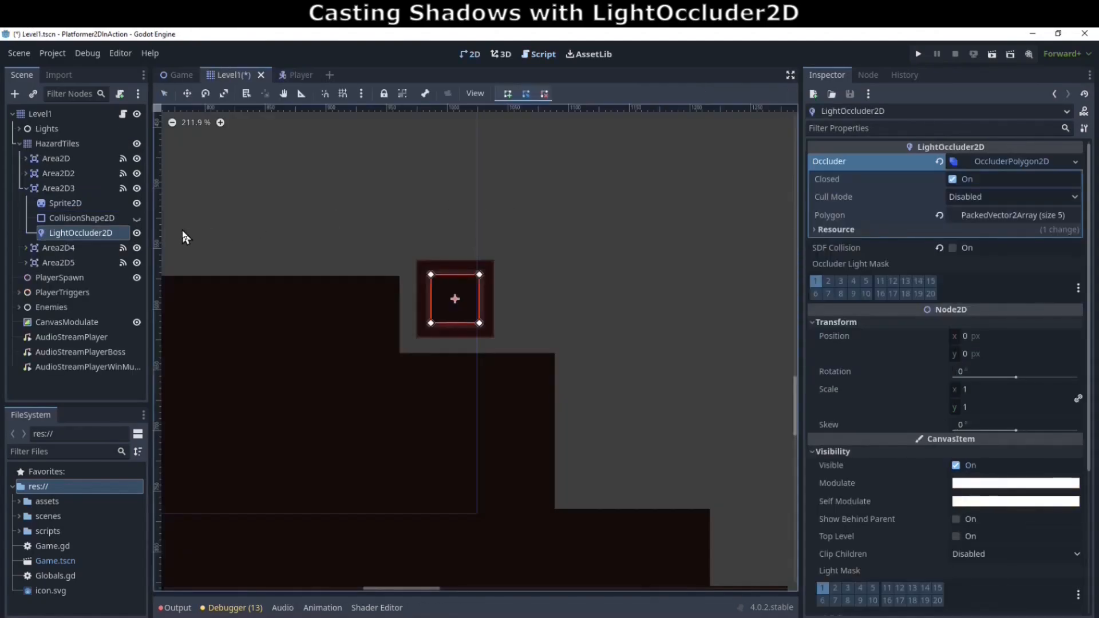
{"action": "key", "text": "F5"}
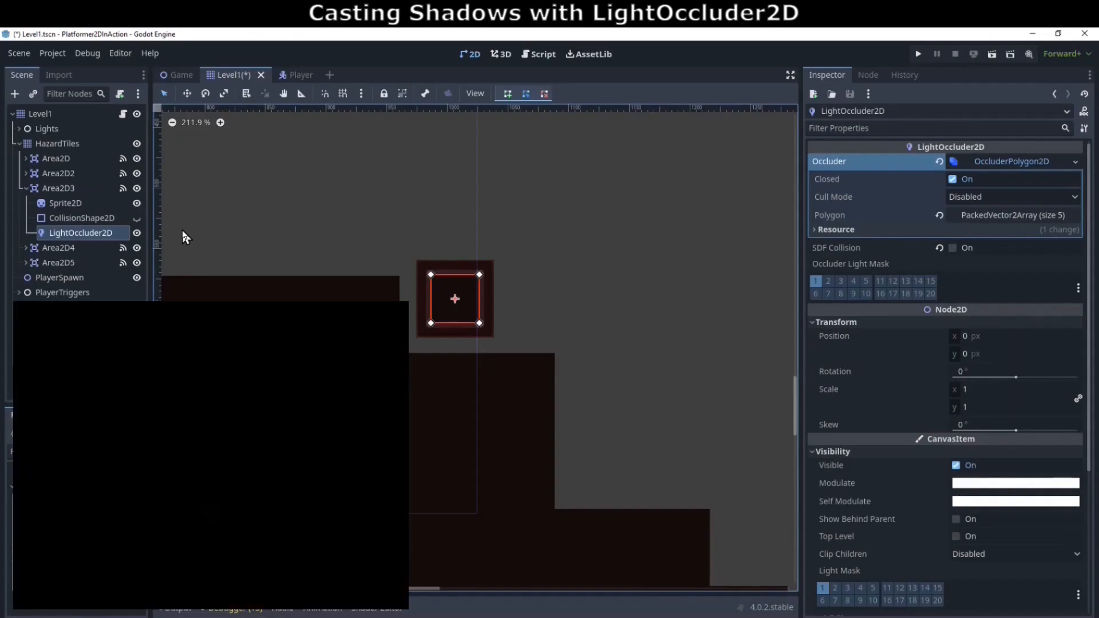
{"action": "left_click", "coordinate": [137, 233]}
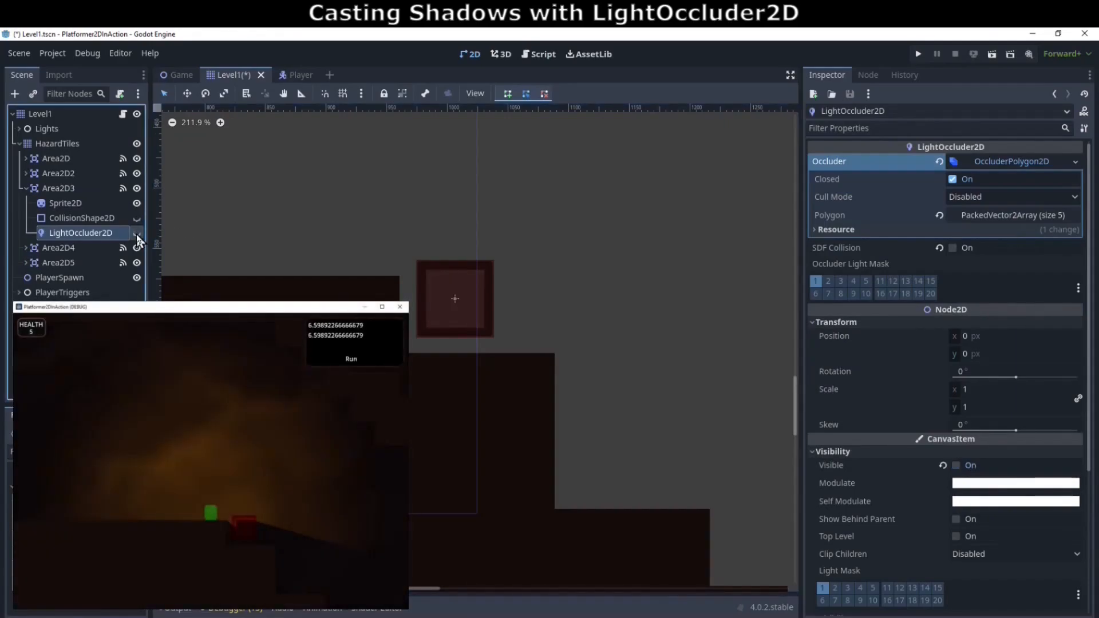
{"action": "left_click", "coordinate": [136, 234]}
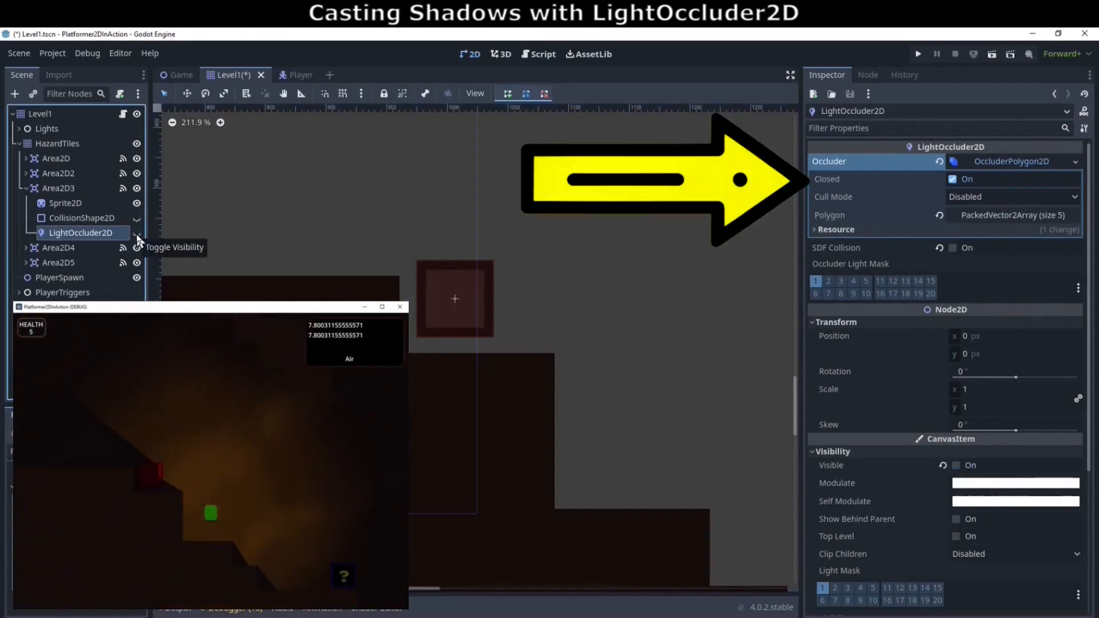
Inspect the polygon points of LightOccluder2D's OccluderPolygon2D, along with its Occluder Light Mask and Visibility properties
{"action": "left_click", "coordinate": [1000, 222]}
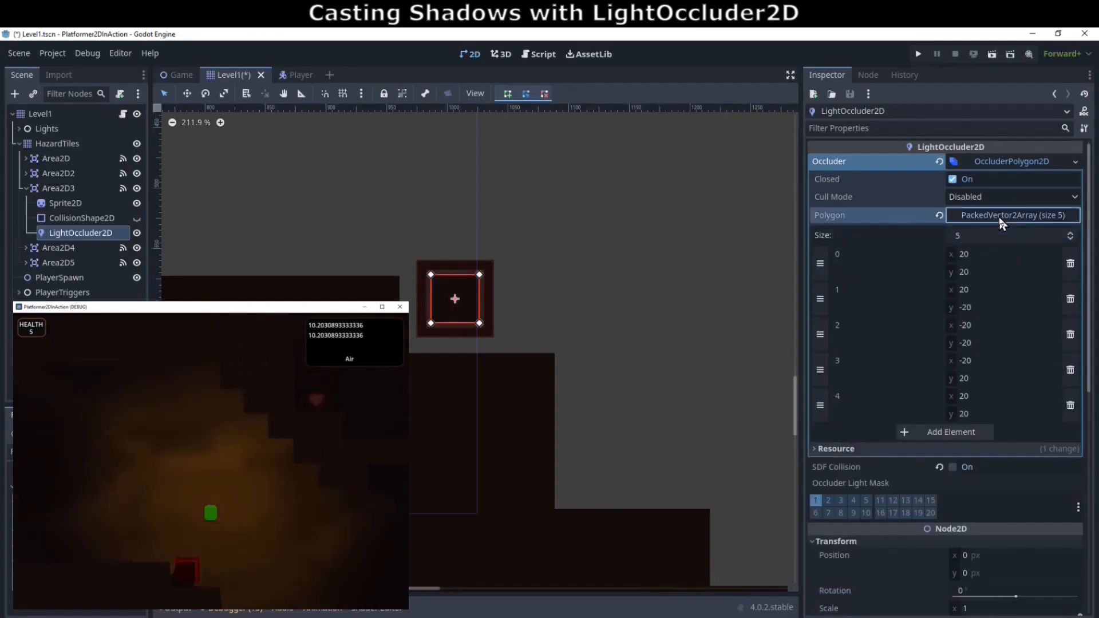
{"action": "left_click", "coordinate": [999, 218]}
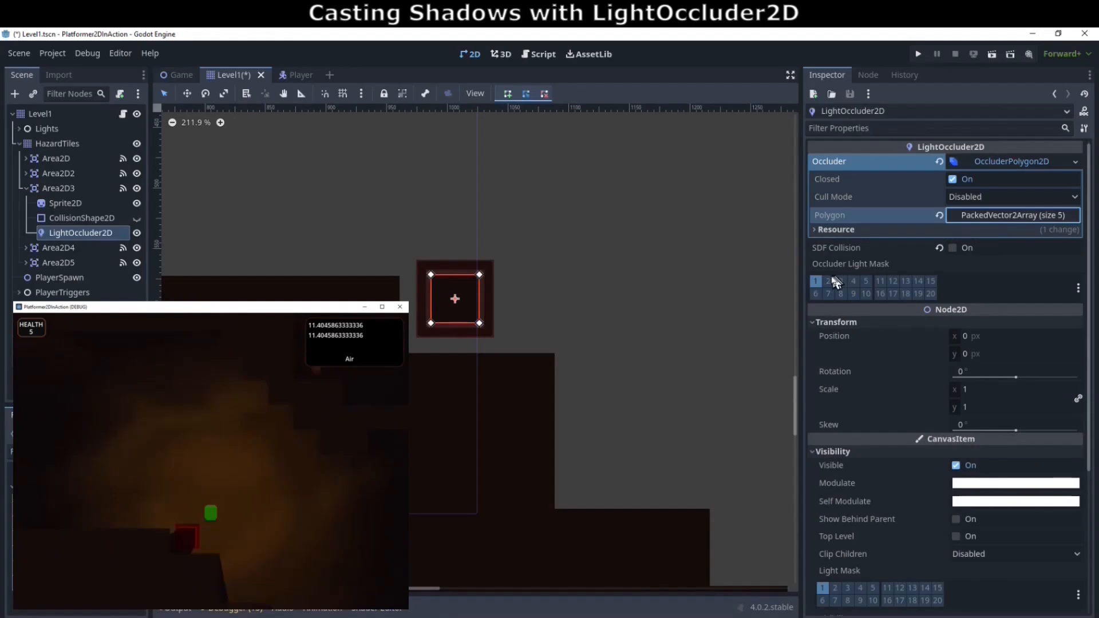
{"action": "scroll", "coordinate": [1035, 521], "scroll_direction": "down", "scroll_amount": 4}
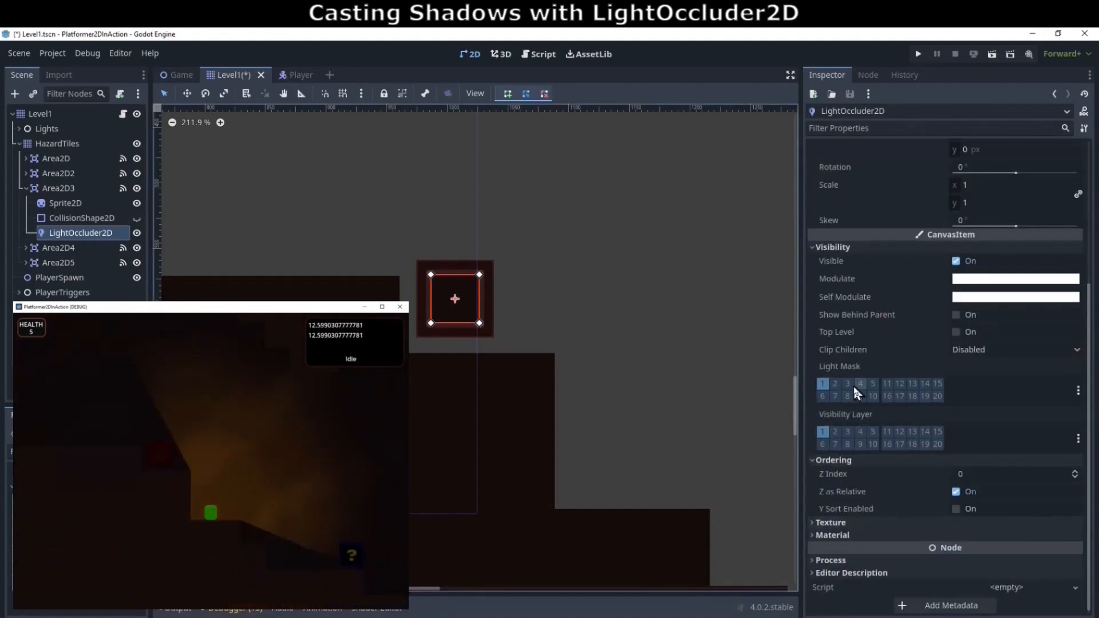
{"action": "scroll", "coordinate": [1005, 374], "scroll_direction": "up", "scroll_amount": 4}
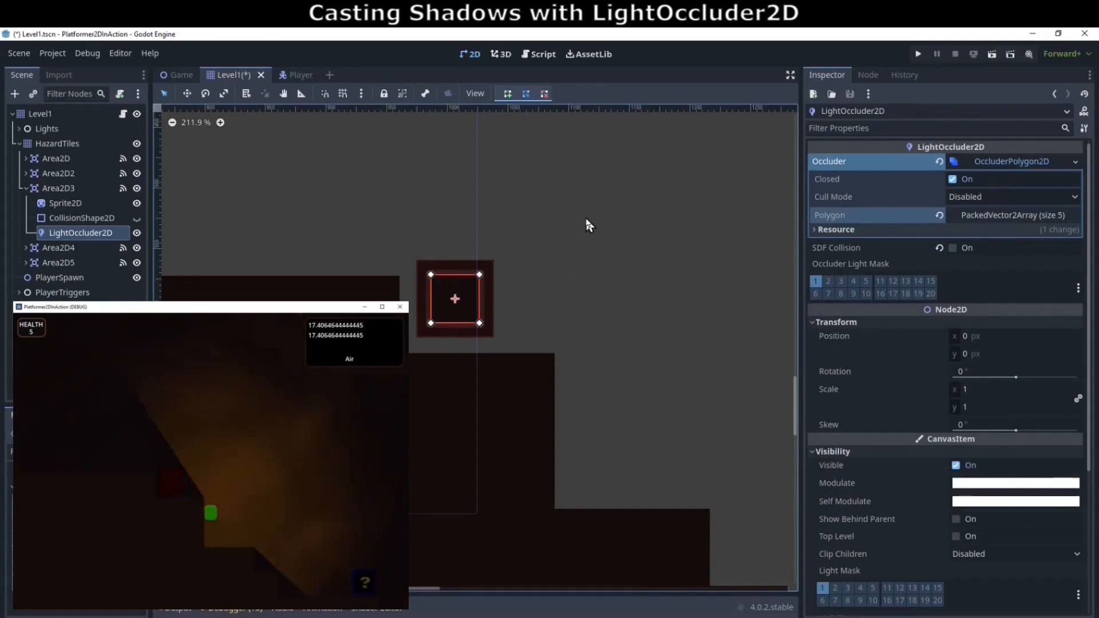
{"action": "key", "text": "space"}
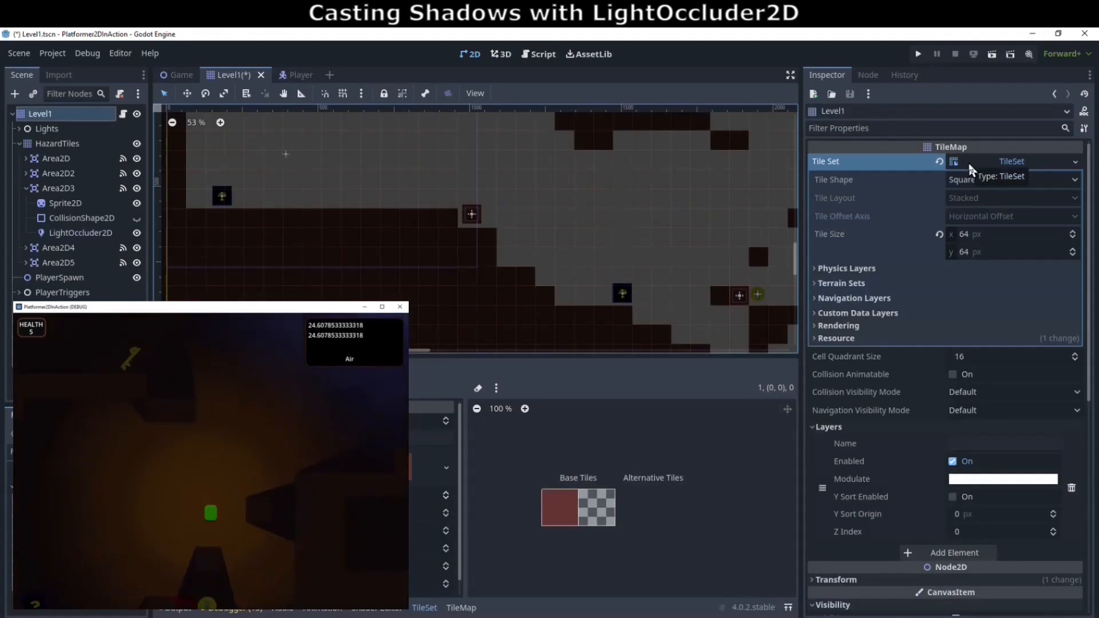
Stop the game and examine Occlusion Layer 0 in the Rendering settings of the base tile in Level1's tile set
{"action": "key", "text": "F8"}
{"action": "left_click", "coordinate": [346, 388]}
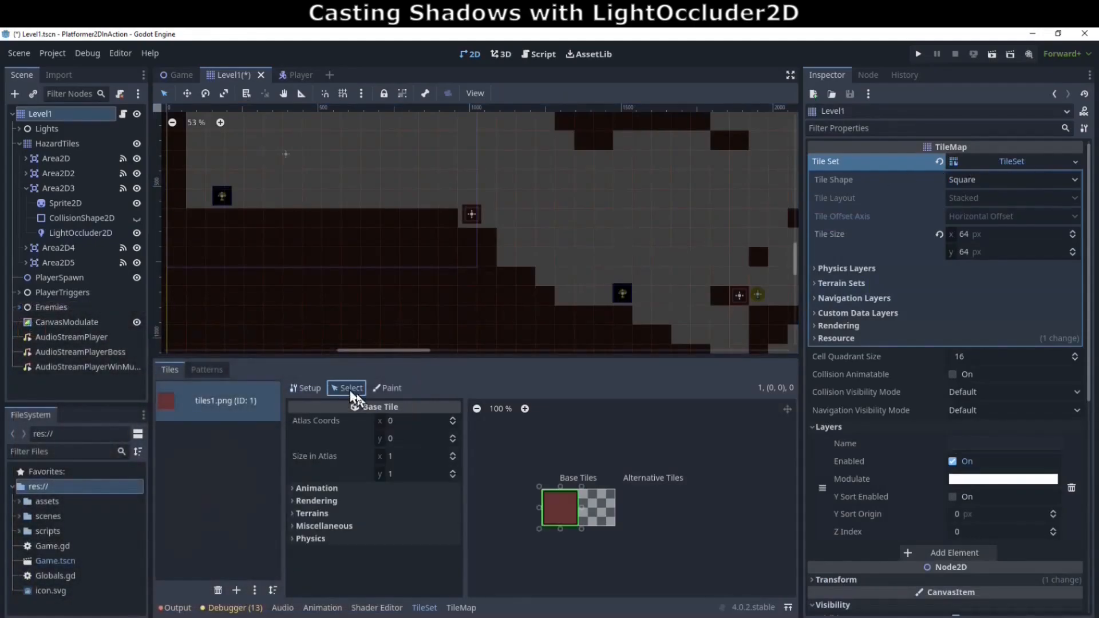
{"action": "left_click", "coordinate": [560, 509]}
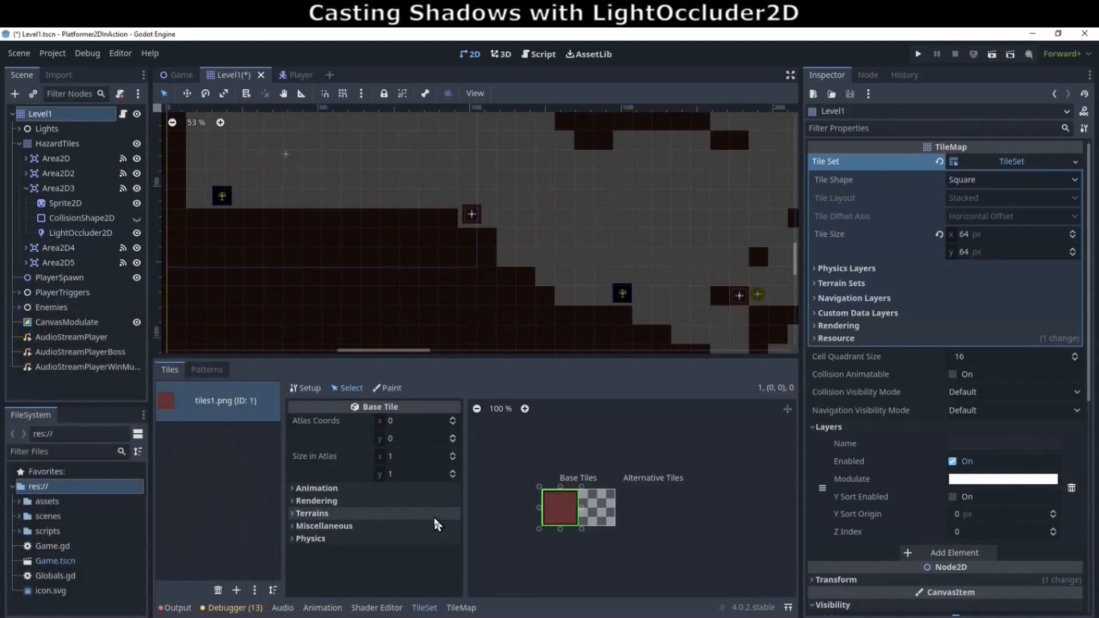
{"action": "left_click", "coordinate": [312, 501]}
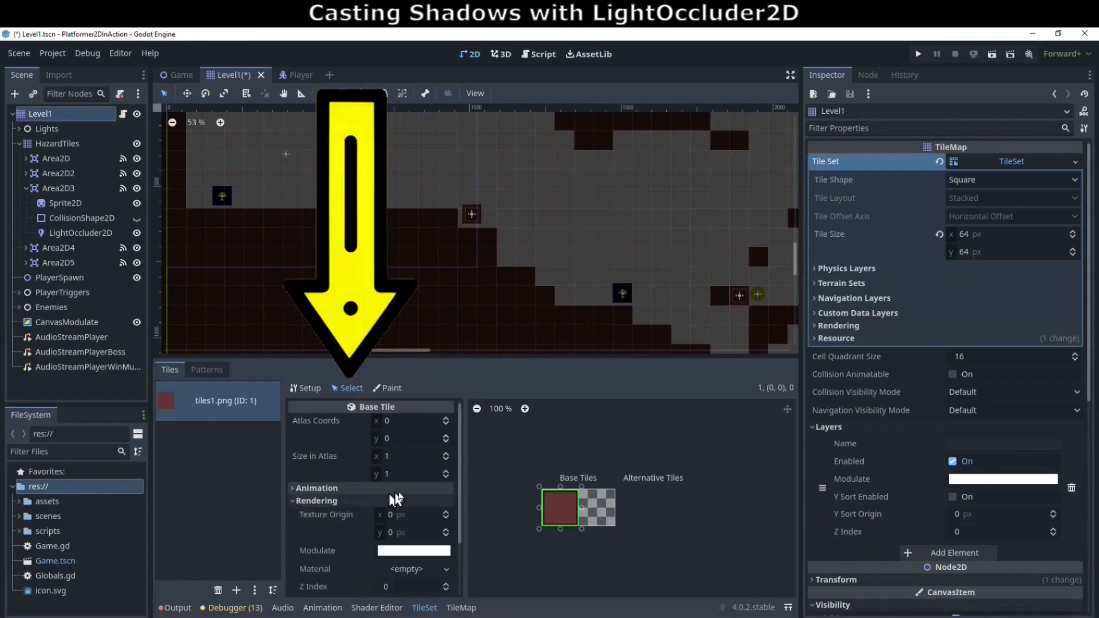
{"action": "scroll", "coordinate": [403, 499], "scroll_direction": "down", "scroll_amount": 3}
{"action": "left_click", "coordinate": [303, 551]}
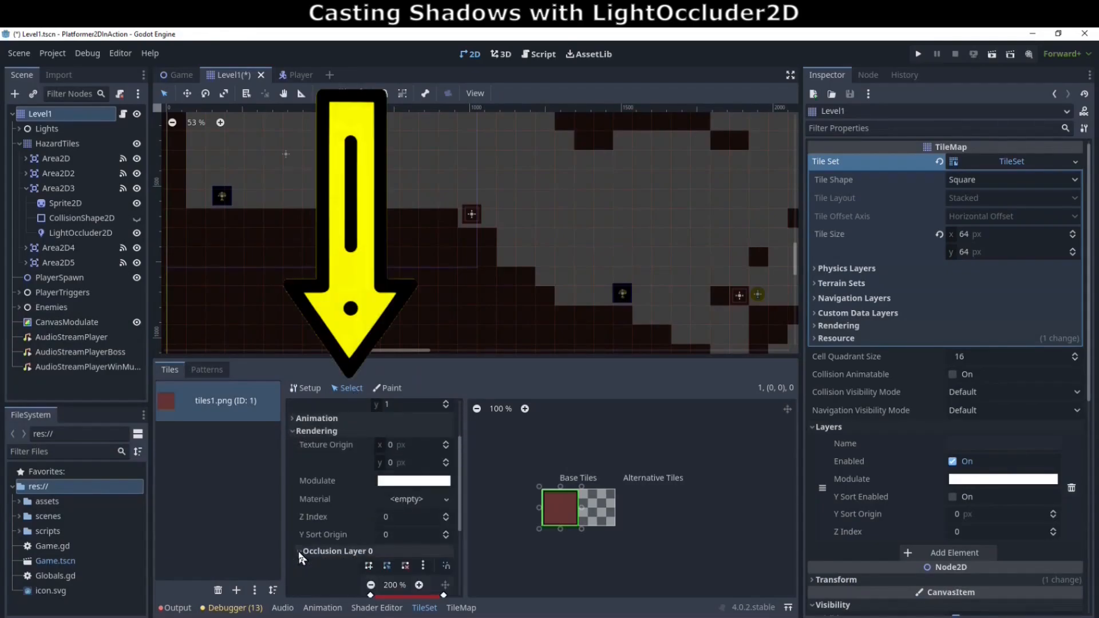
{"action": "scroll", "coordinate": [355, 480], "scroll_direction": "down", "scroll_amount": 4}
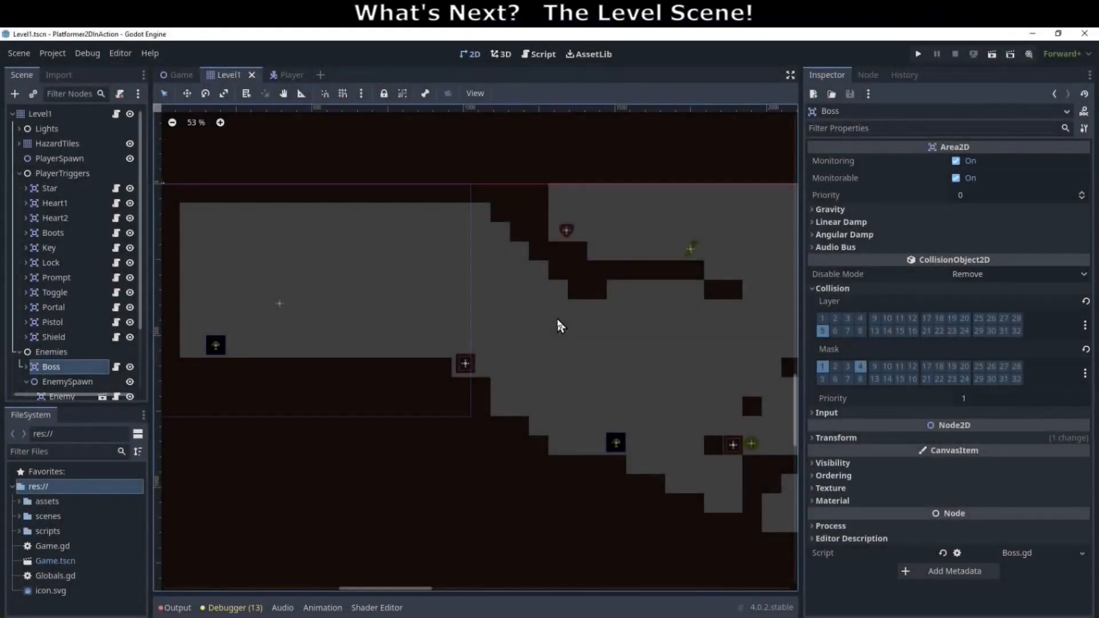
Collapse PlayerTriggers and expand Boss in the Level1 scene tree, and select PlayerSpawn followed by the Level1 TileMap
{"action": "left_click", "coordinate": [19, 174]}
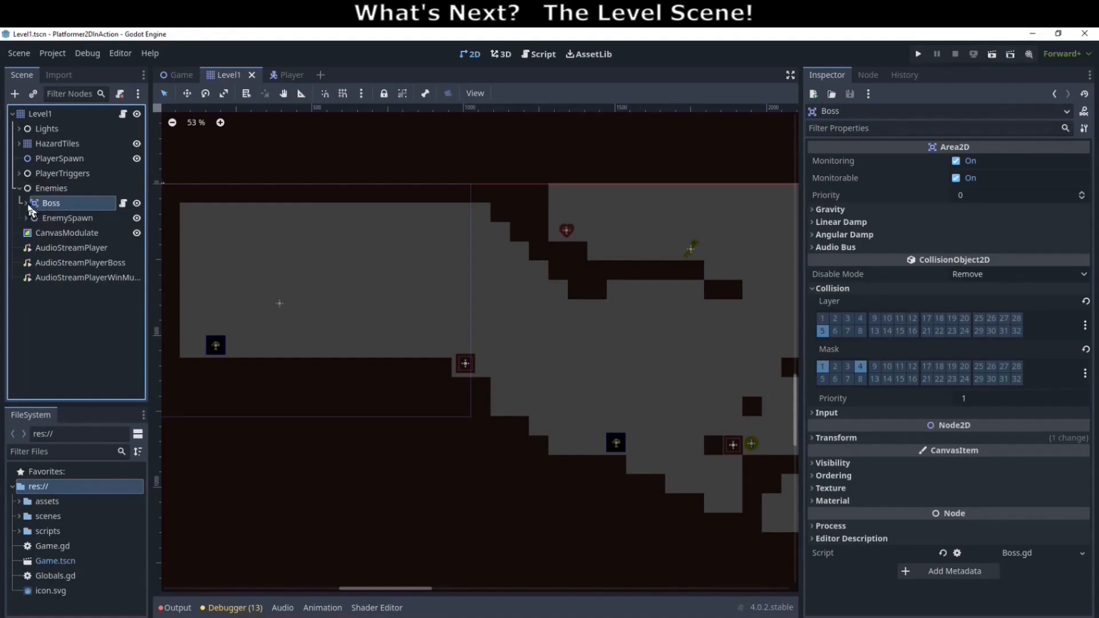
{"action": "left_click", "coordinate": [26, 203]}
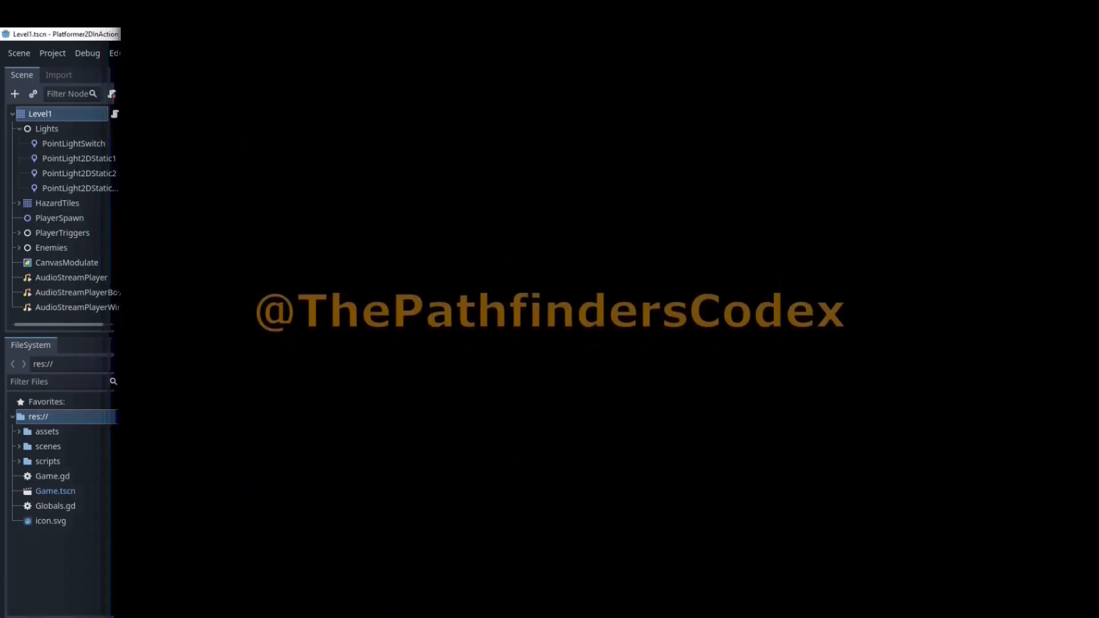
{"action": "left_click", "coordinate": [244, 319]}
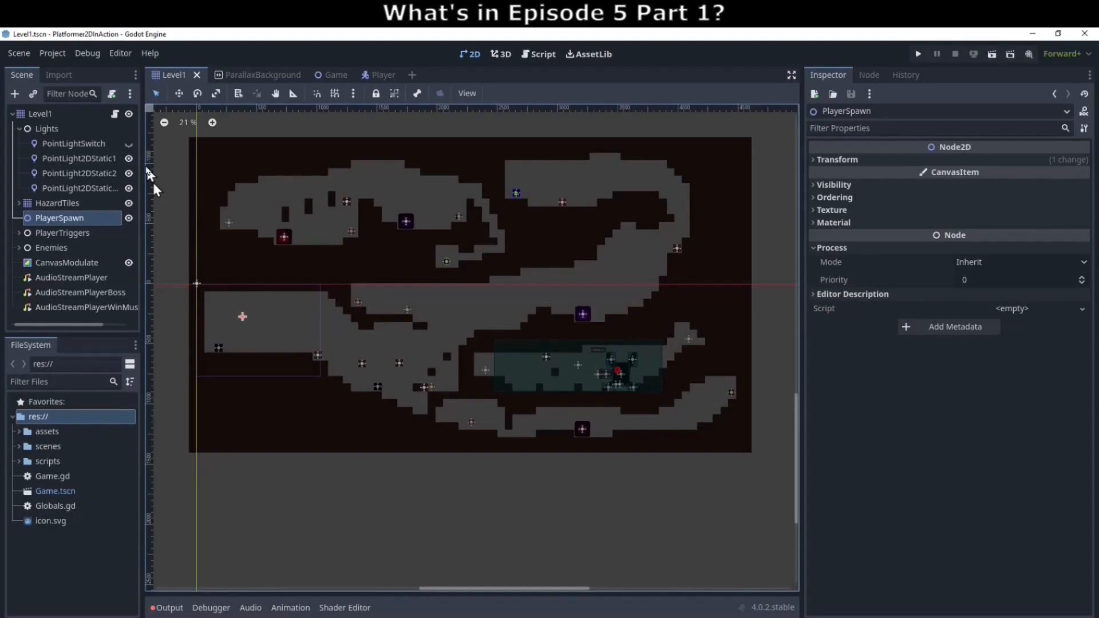
{"action": "left_click", "coordinate": [71, 116]}
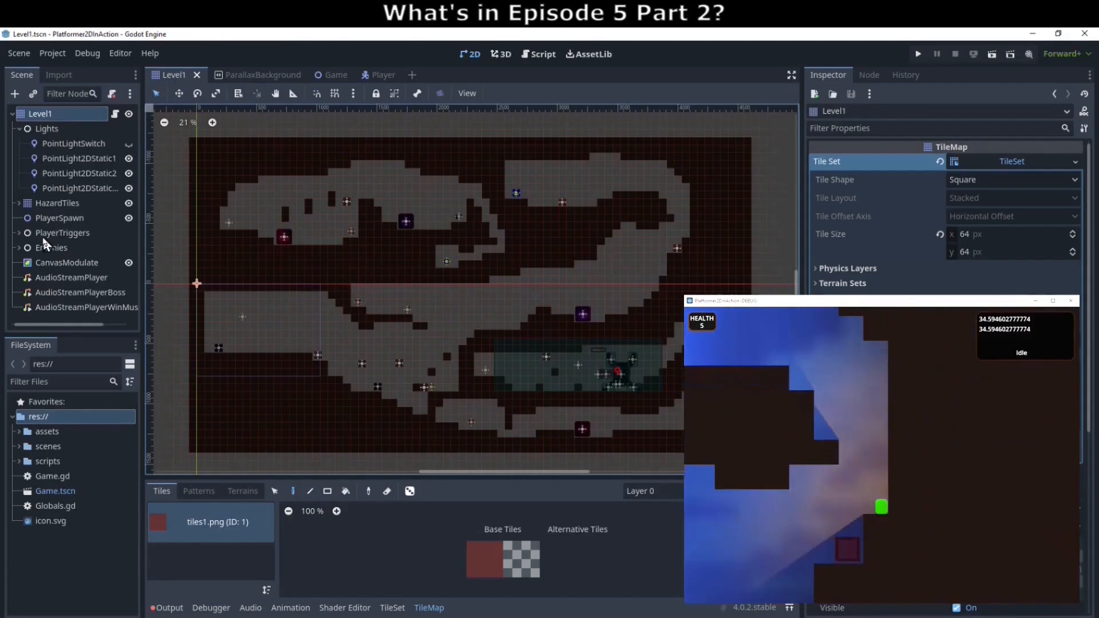
Review the nodes inside PlayerTriggers, collapse the branch again, and stop the running game
{"action": "left_click", "coordinate": [19, 233]}
{"action": "left_click", "coordinate": [19, 234]}
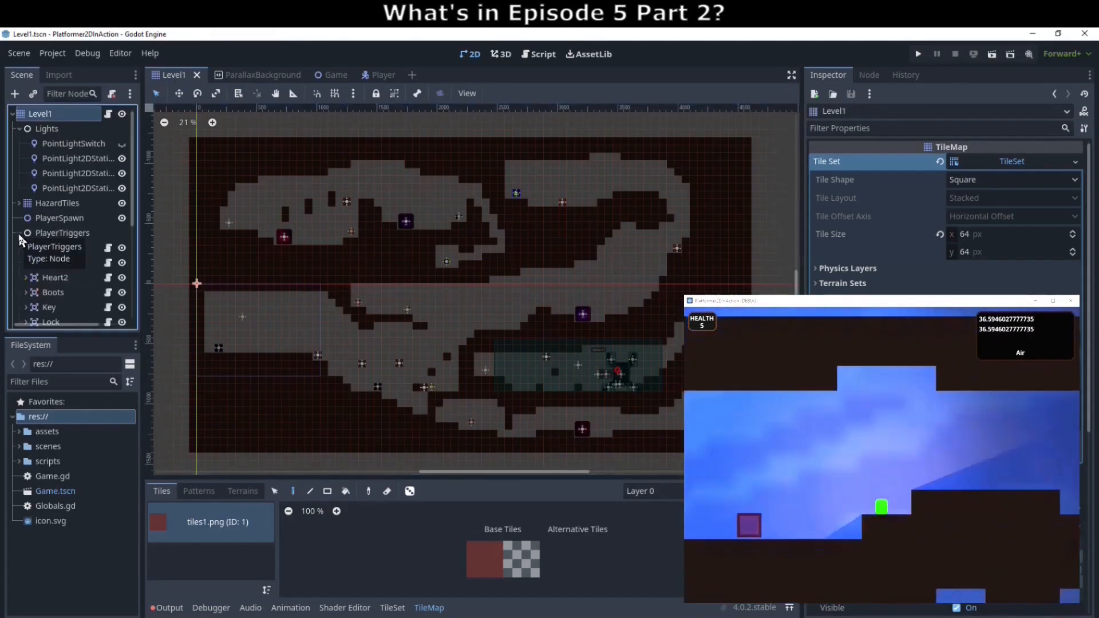
{"action": "left_click_drag", "start_coordinate": [27, 237], "coordinate": [167, 237]}
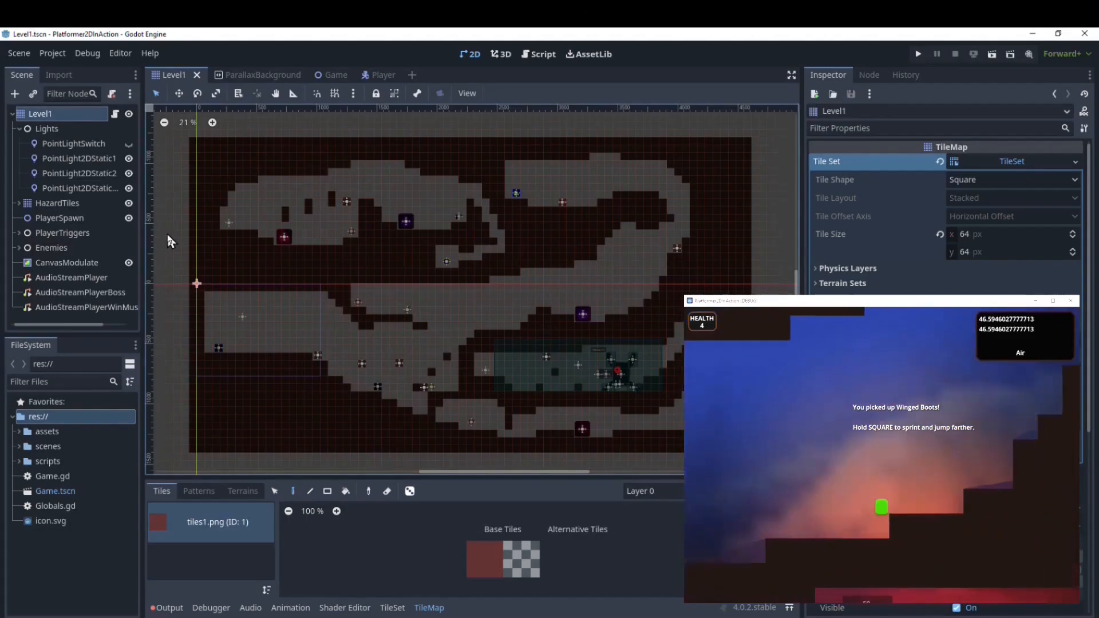
{"action": "key", "text": "F8"}
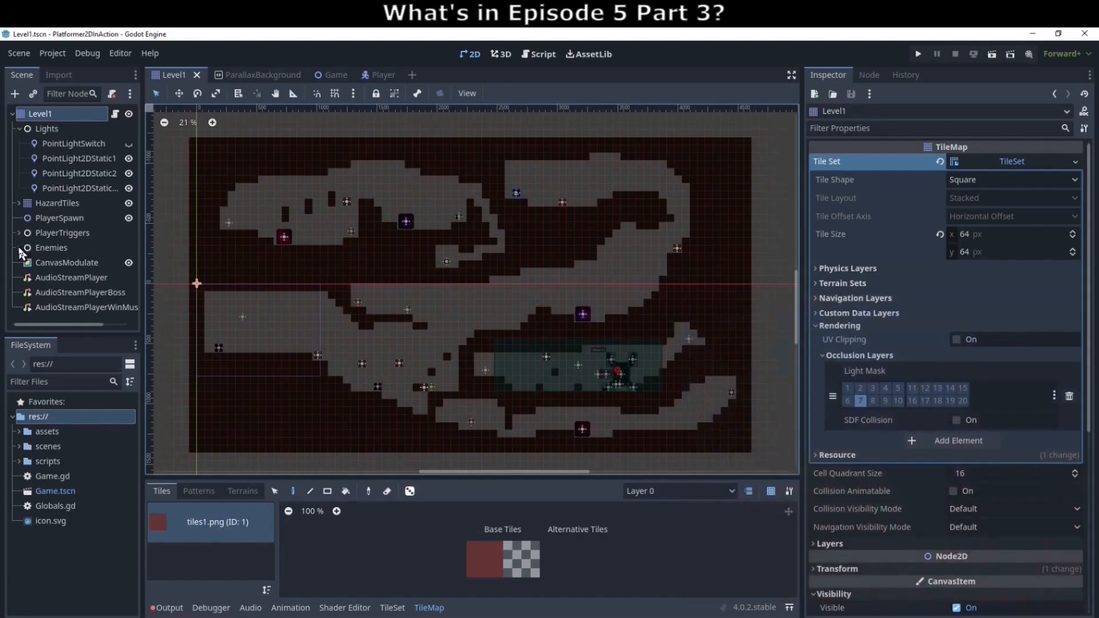
Review the nodes inside Enemies, run the project to see the boss, and collapse the branch
{"action": "left_click", "coordinate": [19, 248]}
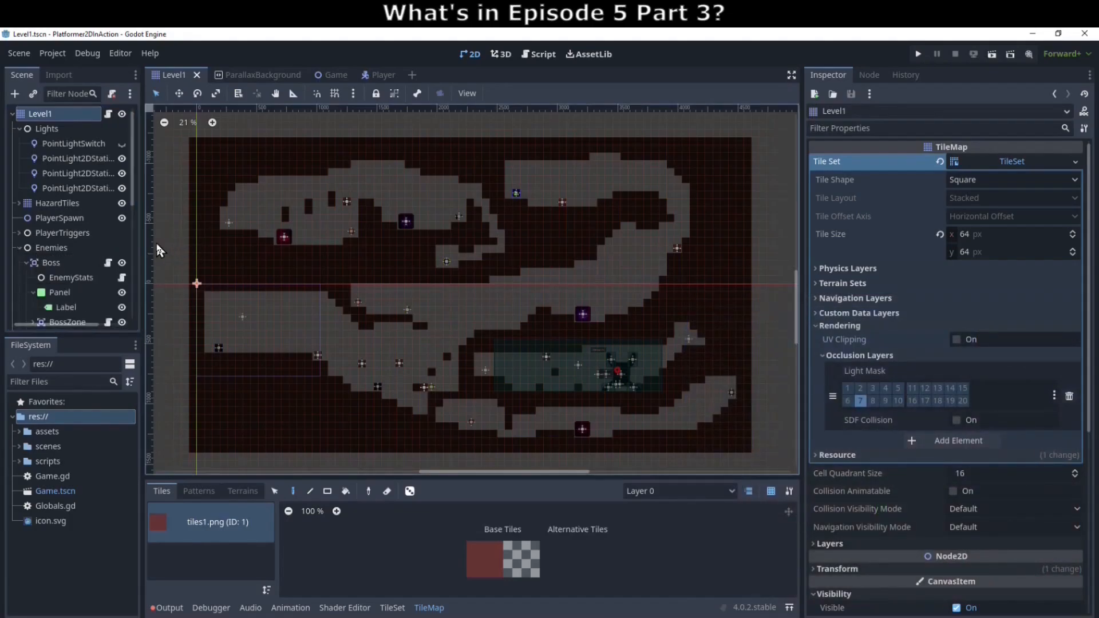
{"action": "key", "text": "F5"}
{"action": "left_click", "coordinate": [19, 248]}
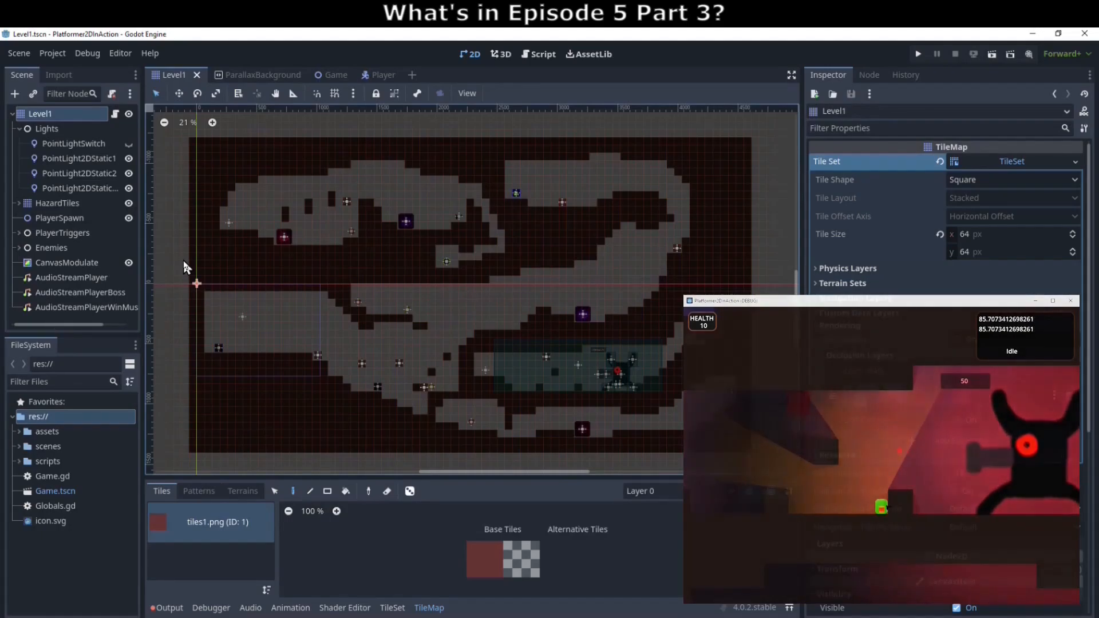
Select the PlayerSpawn node and expand its Visibility properties
{"action": "left_click", "coordinate": [83, 219]}
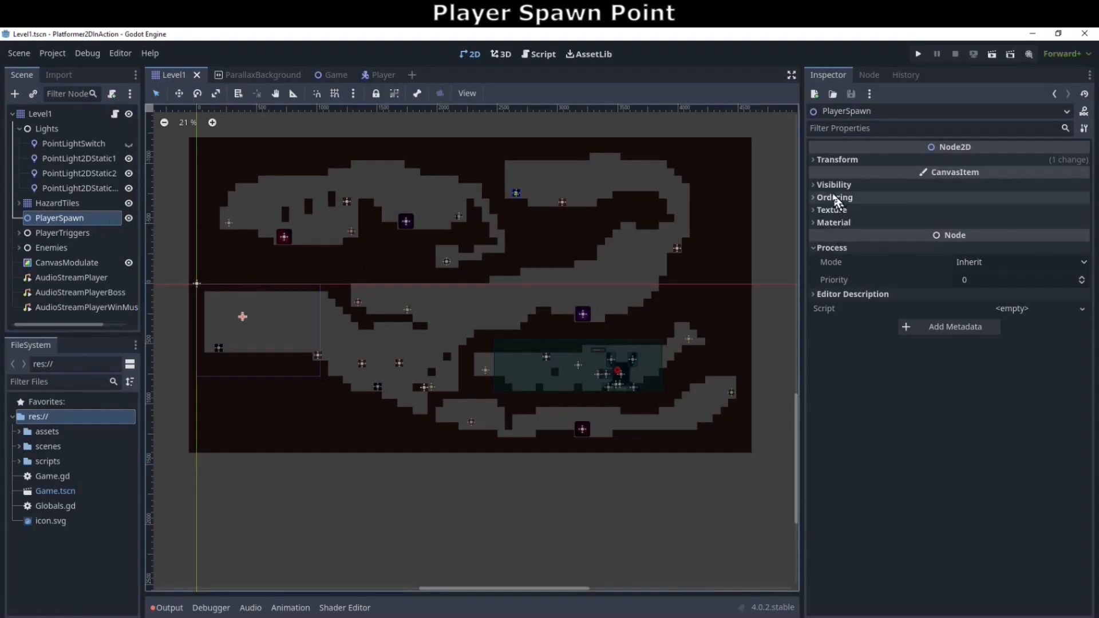
{"action": "left_click", "coordinate": [812, 184]}
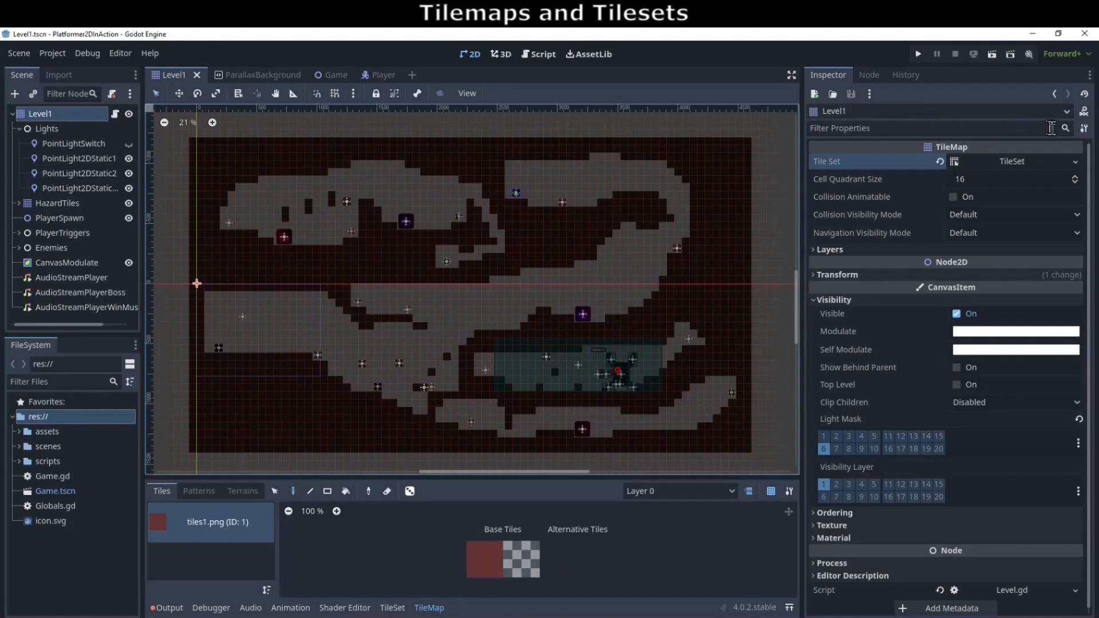
Open the Level1 TileMap's TileSet resource and expand its Physics Layers to examine the collision layer and occlusion light mask
{"action": "left_click", "coordinate": [1018, 161]}
{"action": "left_click", "coordinate": [1017, 161]}
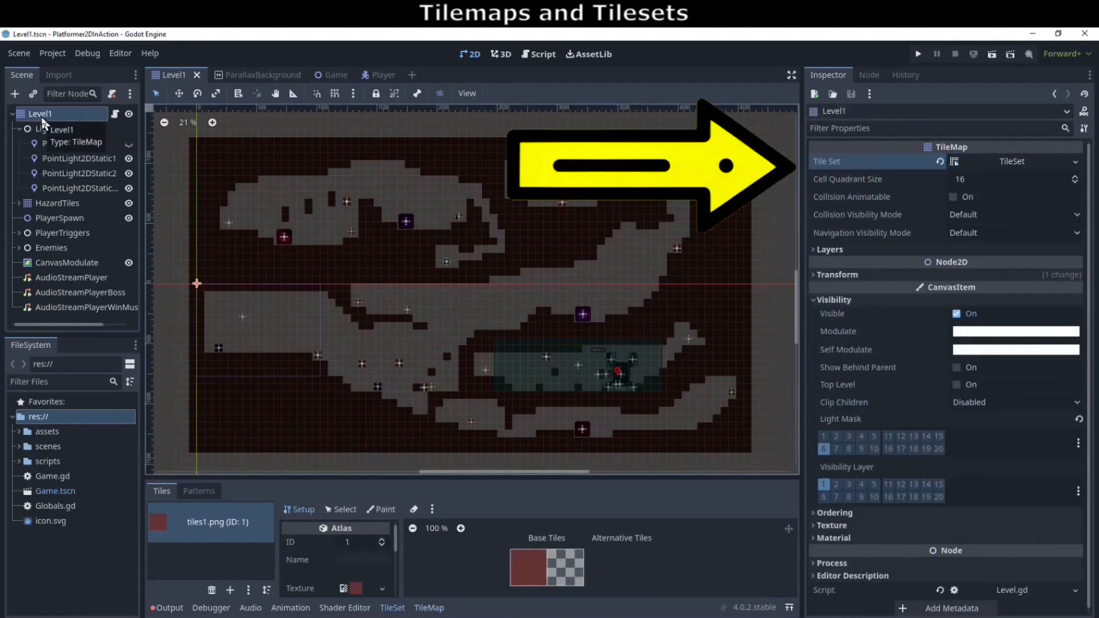
{"action": "left_click", "coordinate": [1024, 163]}
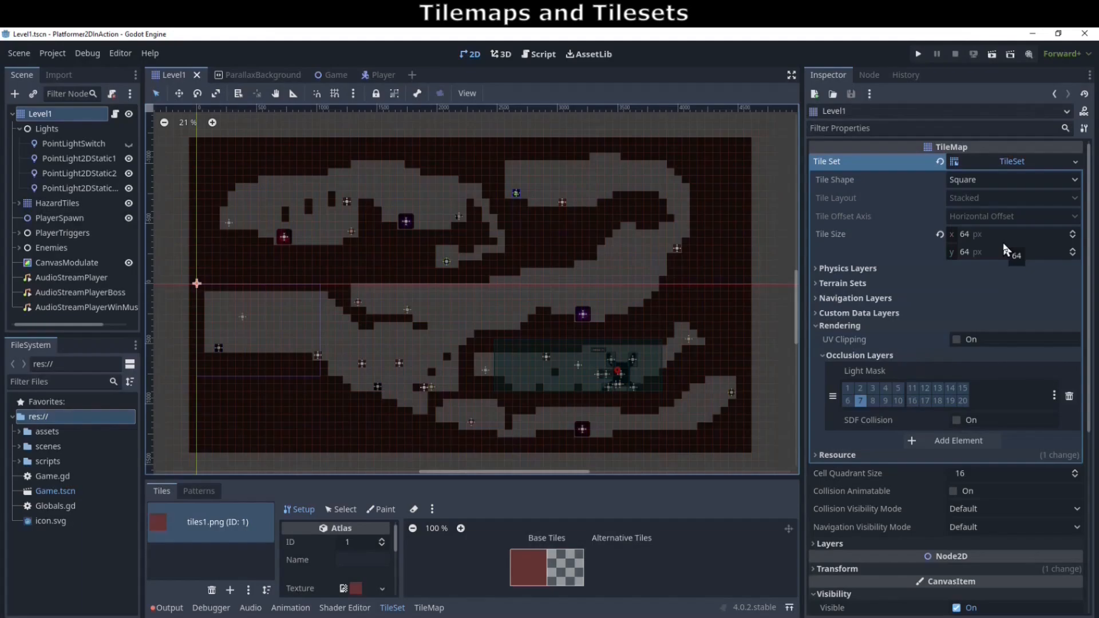
{"action": "left_click", "coordinate": [816, 269]}
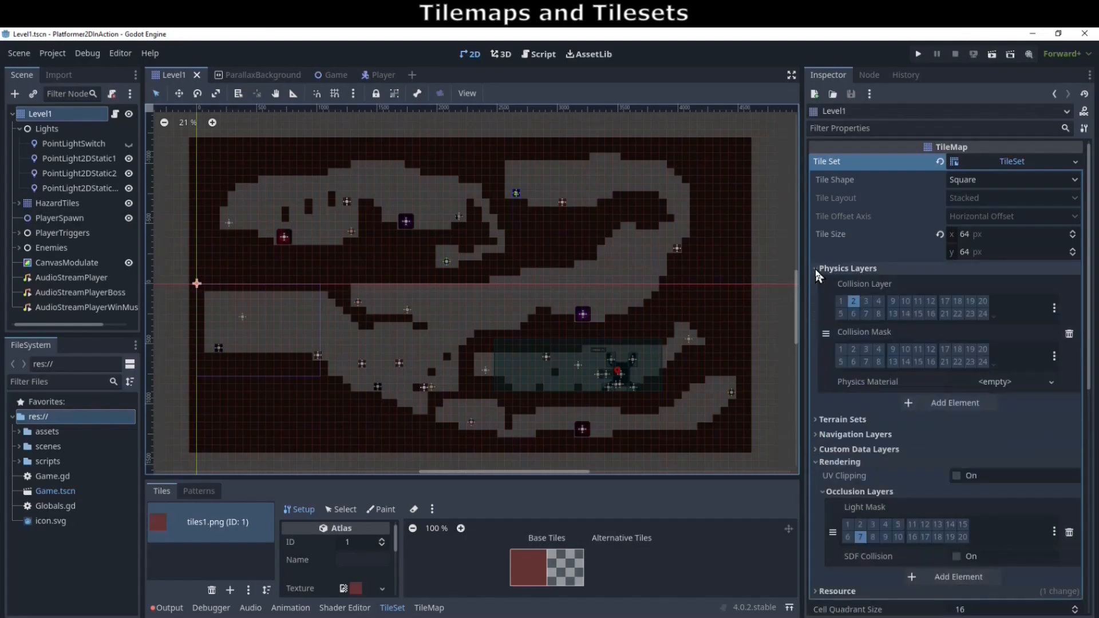
{"action": "scroll", "coordinate": [816, 269], "scroll_direction": "down", "scroll_amount": 3}
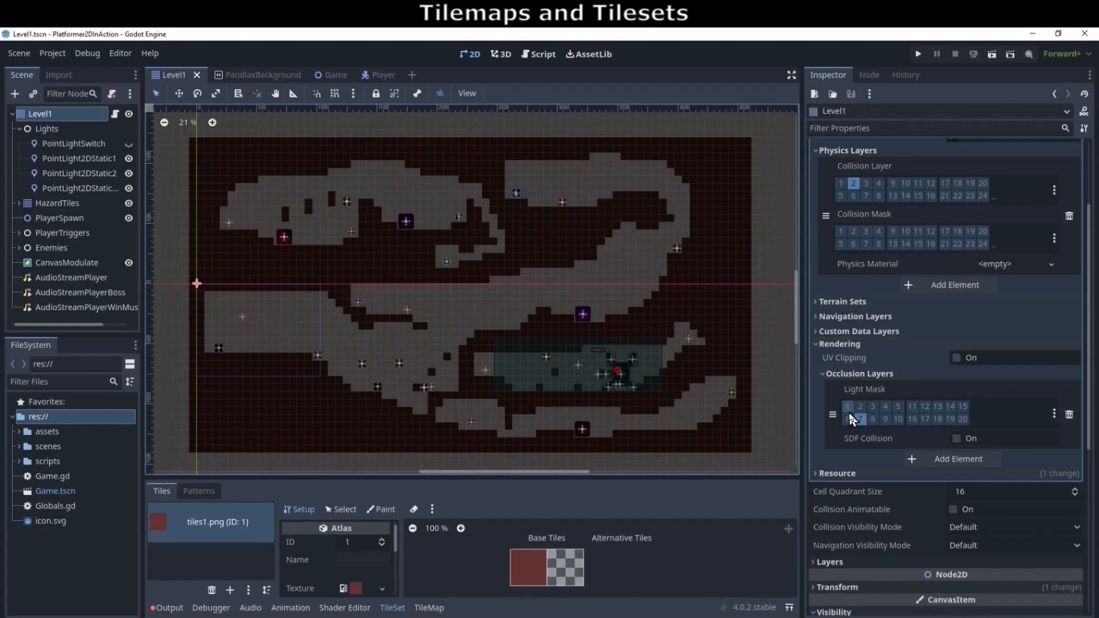
{"action": "scroll", "coordinate": [851, 407], "scroll_direction": "up", "scroll_amount": 3}
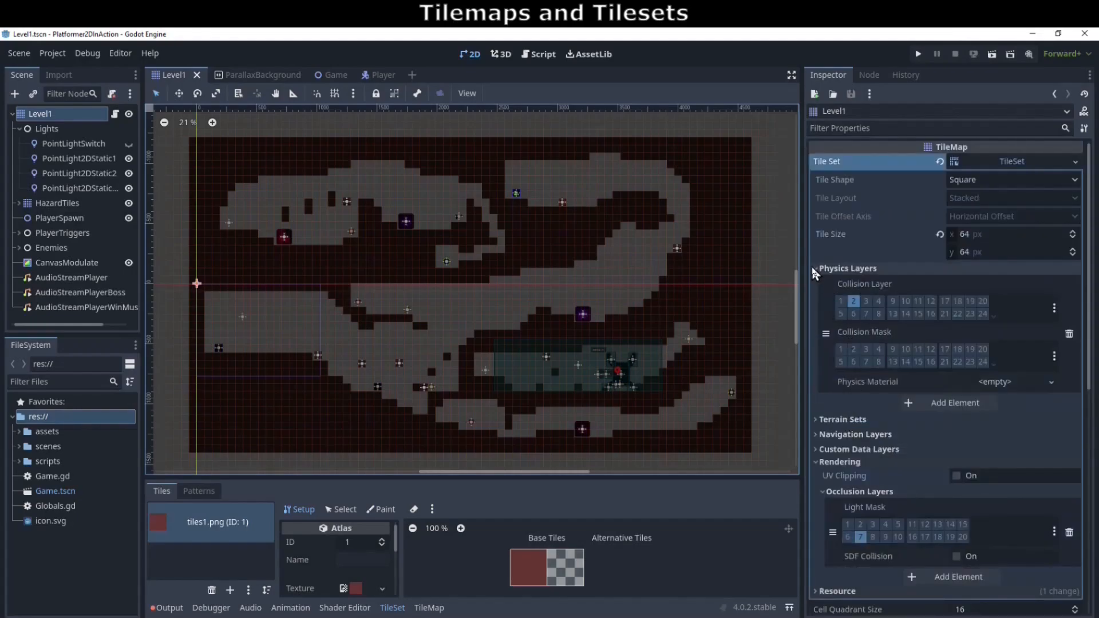
Toggle the TileSet's Physics Layers and Rendering sections, and compare their layer masks with the TileMap's Light Mask
{"action": "left_click", "coordinate": [815, 269]}
{"action": "left_click", "coordinate": [814, 325]}
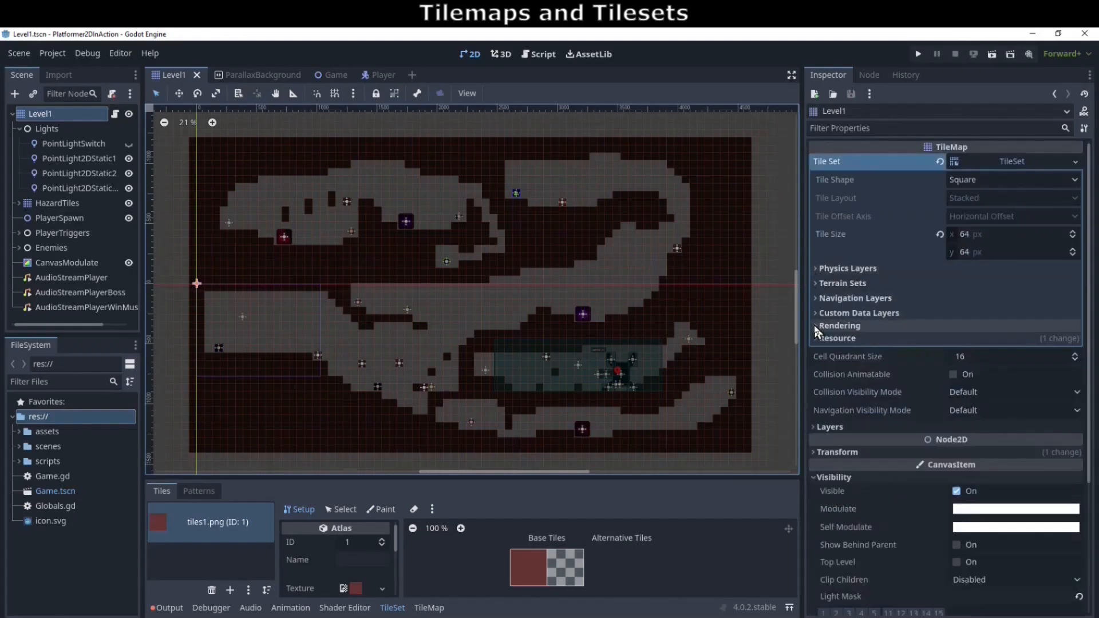
{"action": "left_click", "coordinate": [814, 325]}
{"action": "left_click", "coordinate": [815, 268]}
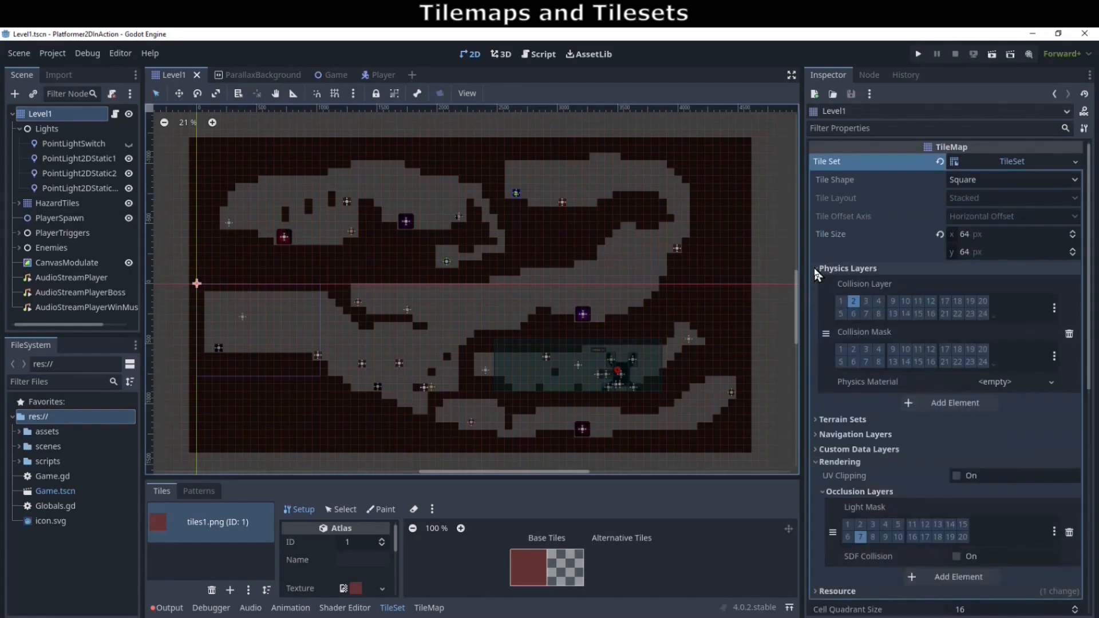
{"action": "scroll", "coordinate": [844, 305], "scroll_direction": "down", "scroll_amount": 3}
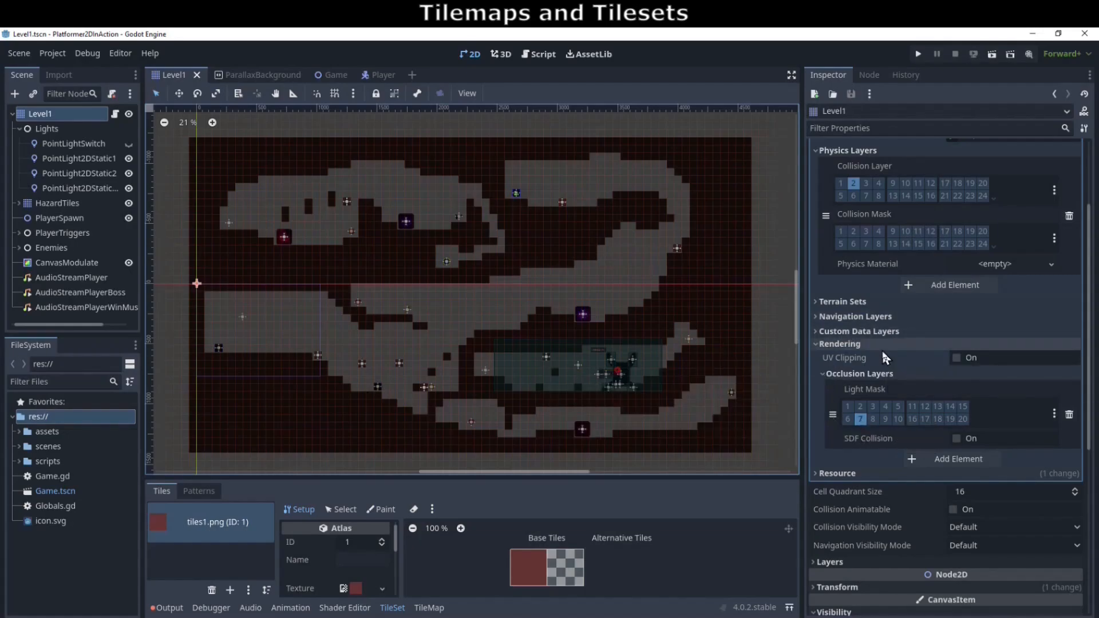
{"action": "scroll", "coordinate": [916, 351], "scroll_direction": "down", "scroll_amount": 5}
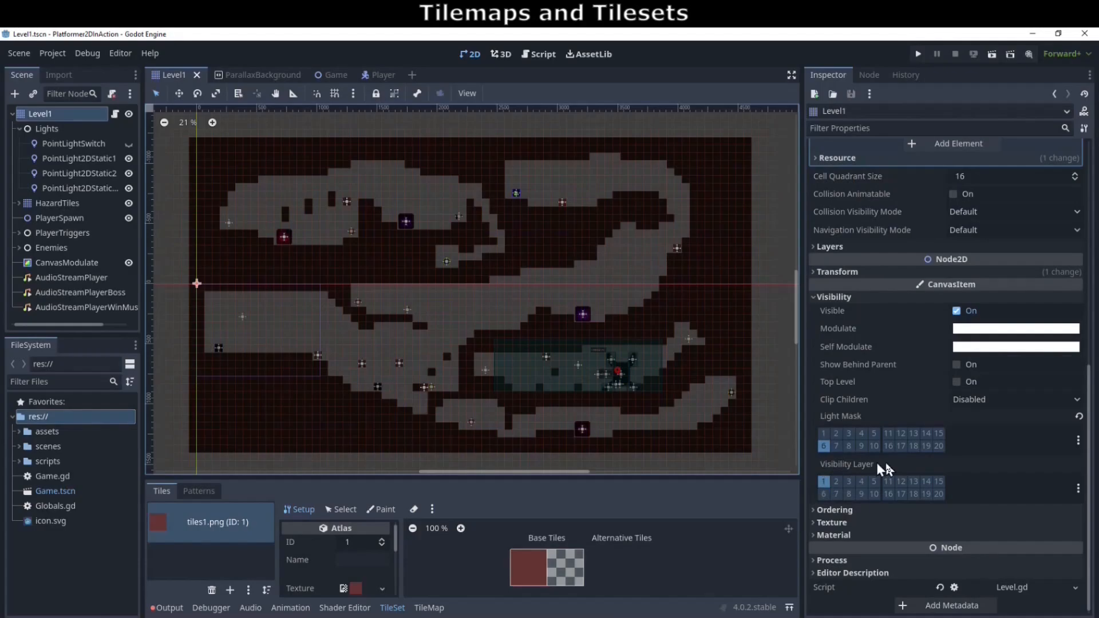
{"action": "scroll", "coordinate": [982, 442], "scroll_direction": "up", "scroll_amount": 6}
{"action": "scroll", "coordinate": [982, 445], "scroll_direction": "up", "scroll_amount": 2}
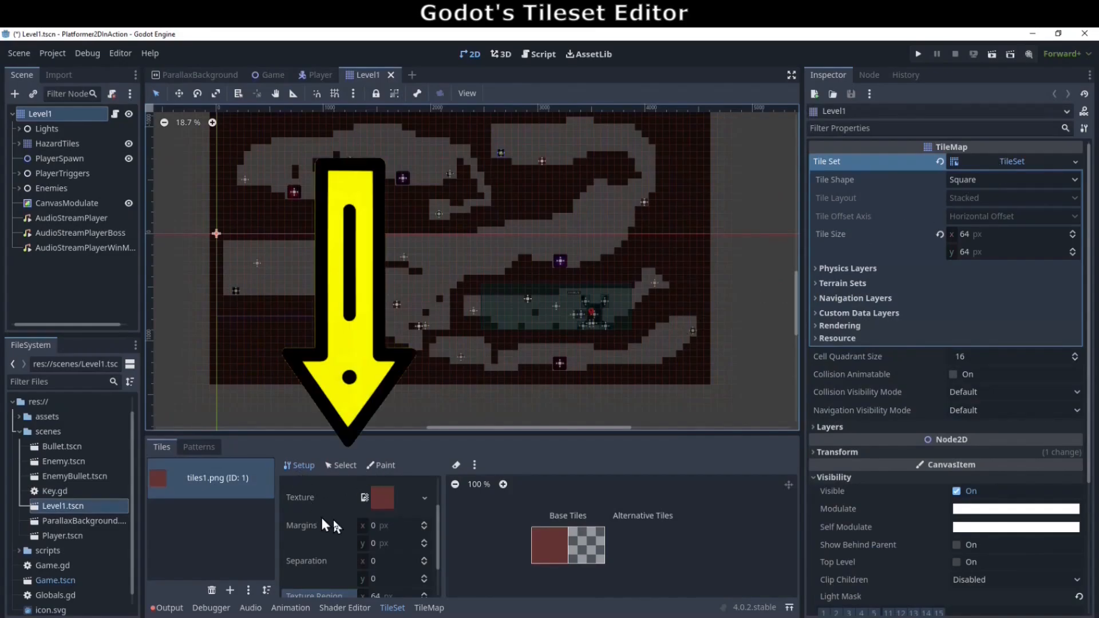
Browse for the atlas texture to load, pick tiles1.png in the assets folder, and cancel the file selection
{"action": "left_click_drag", "start_coordinate": [438, 542], "coordinate": [442, 499]}
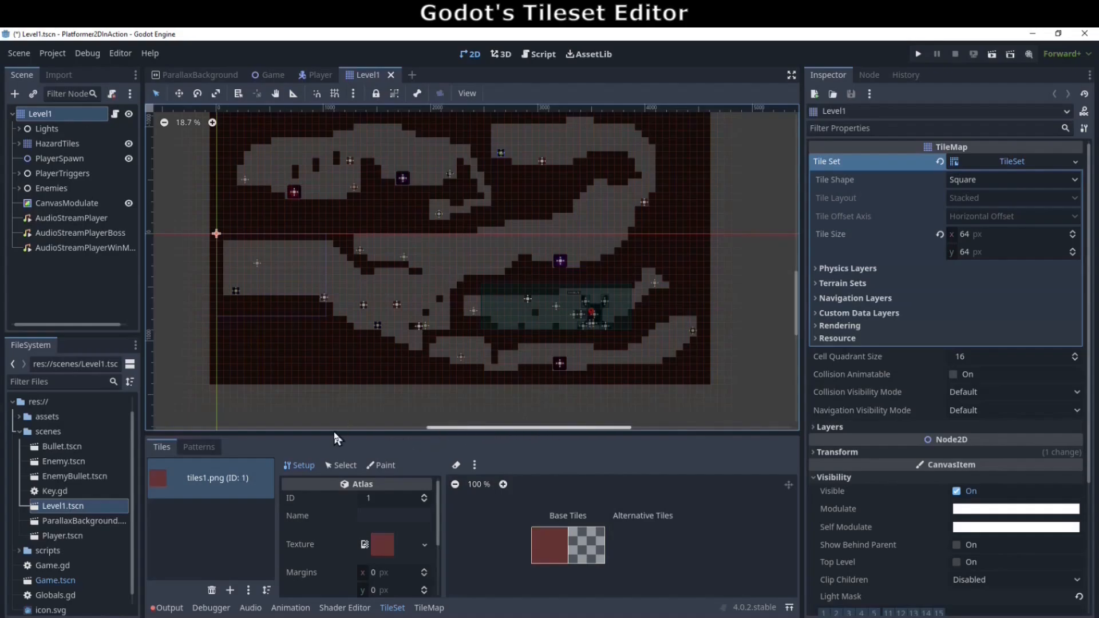
{"action": "mouse_move", "coordinate": [439, 511]}
{"action": "left_mouse_down"}
{"action": "mouse_move", "coordinate": [435, 564]}
{"action": "mouse_move", "coordinate": [439, 502]}
{"action": "left_mouse_up"}
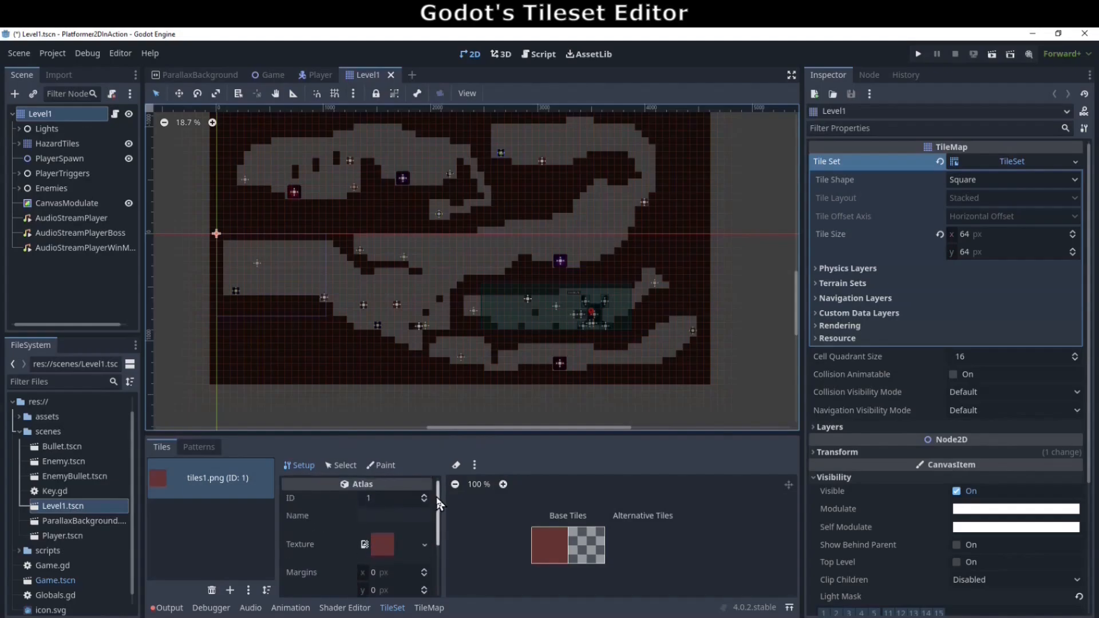
{"action": "left_click", "coordinate": [425, 547]}
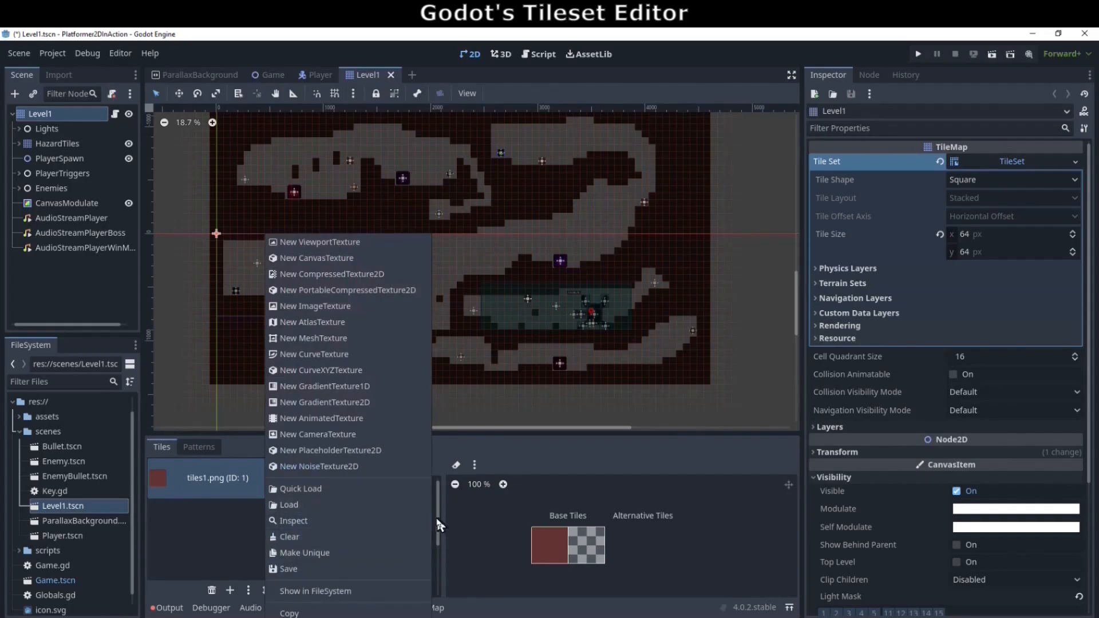
{"action": "left_click", "coordinate": [418, 506]}
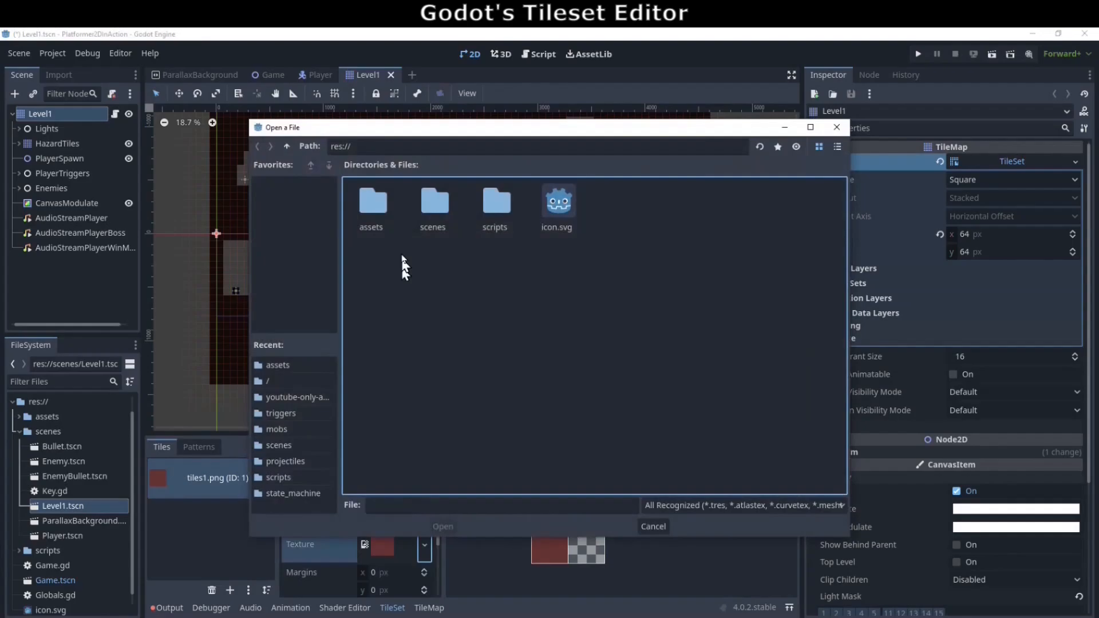
{"action": "double_click", "coordinate": [382, 208]}
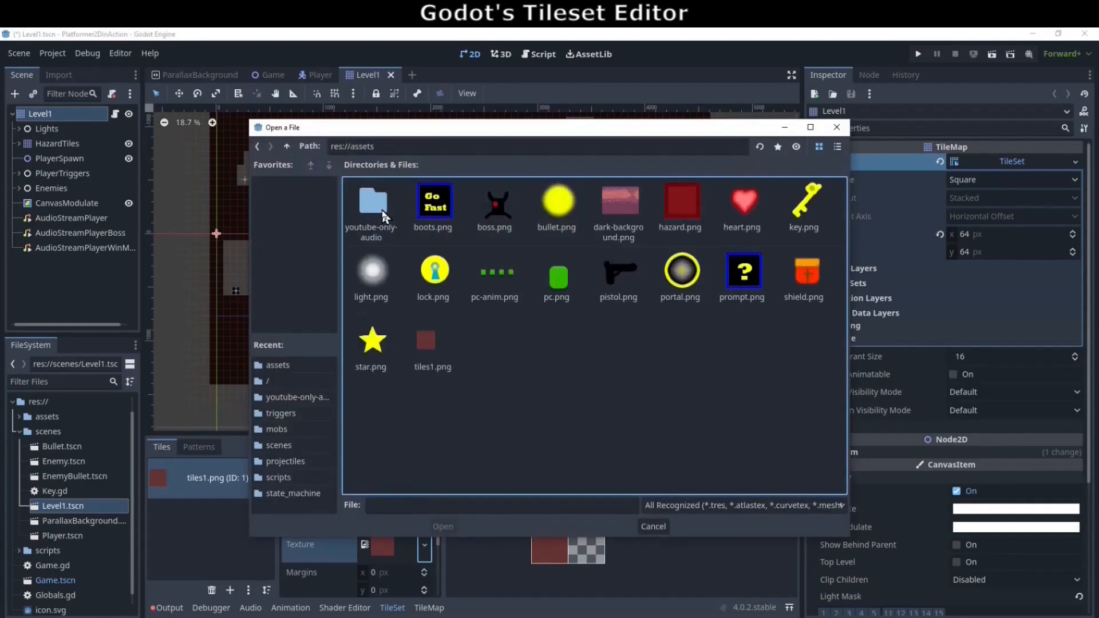
{"action": "left_click", "coordinate": [429, 350]}
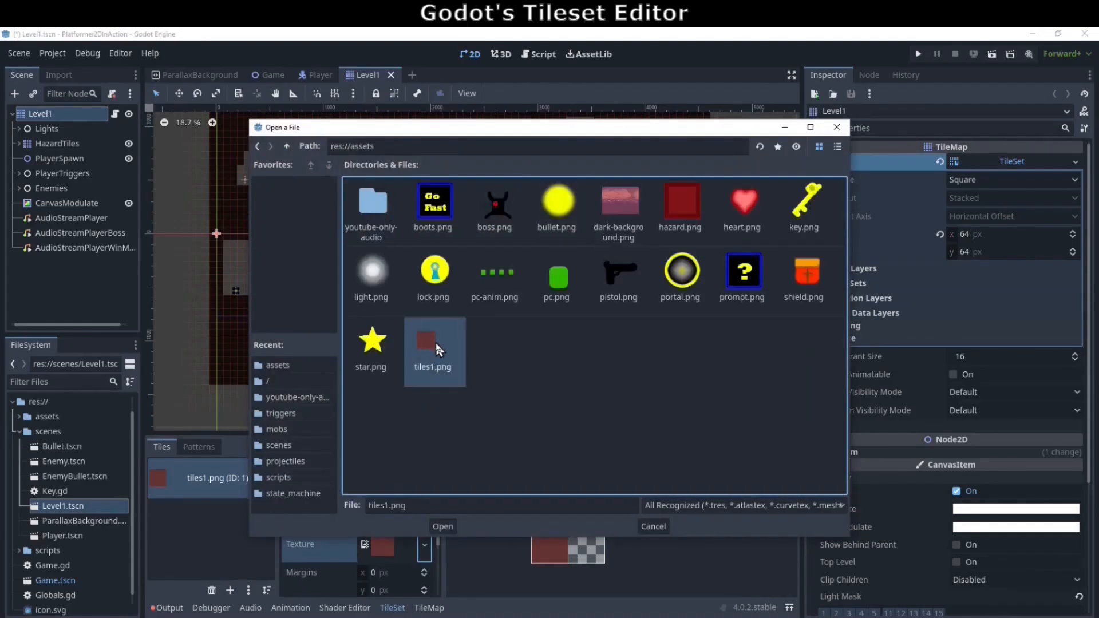
{"action": "left_click", "coordinate": [658, 529]}
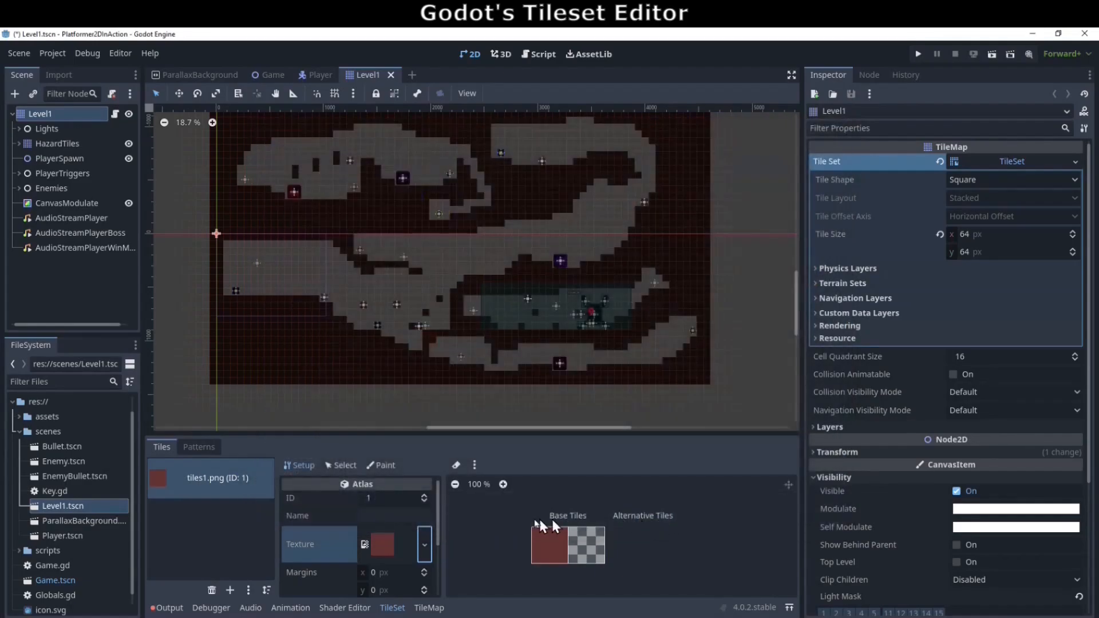
Examine the tiles1.png atlas's margins, separation and texture region size, plus the options for adding a tile source and loading a texture
{"action": "scroll", "coordinate": [438, 515], "scroll_direction": "down", "scroll_amount": 1}
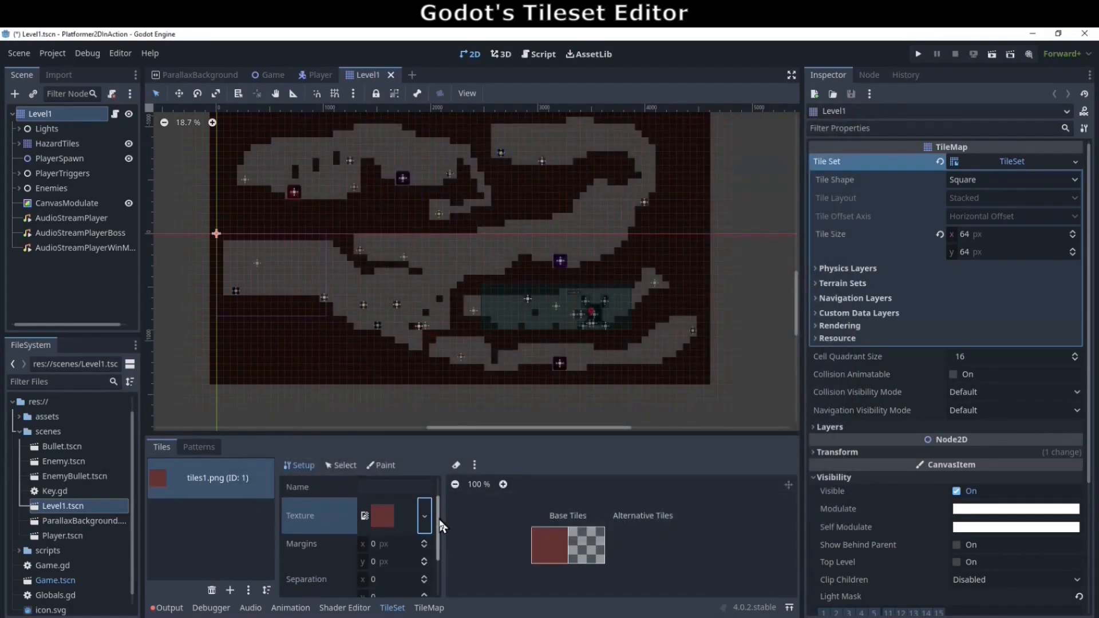
{"action": "left_click_drag", "start_coordinate": [441, 524], "coordinate": [444, 548]}
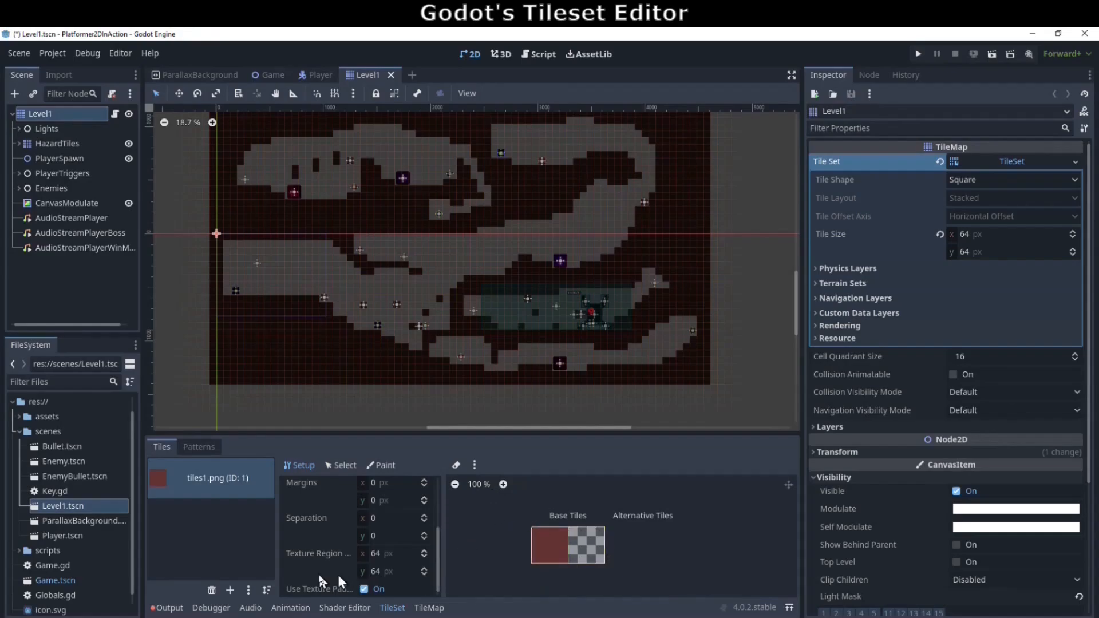
{"action": "left_click", "coordinate": [230, 591]}
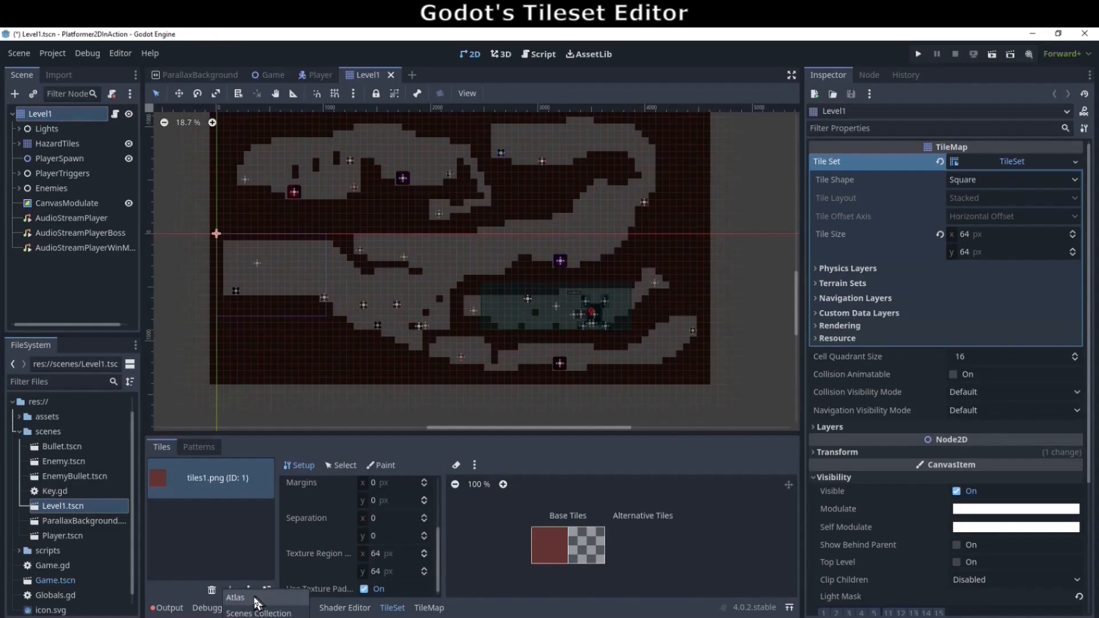
{"action": "left_click", "coordinate": [237, 539]}
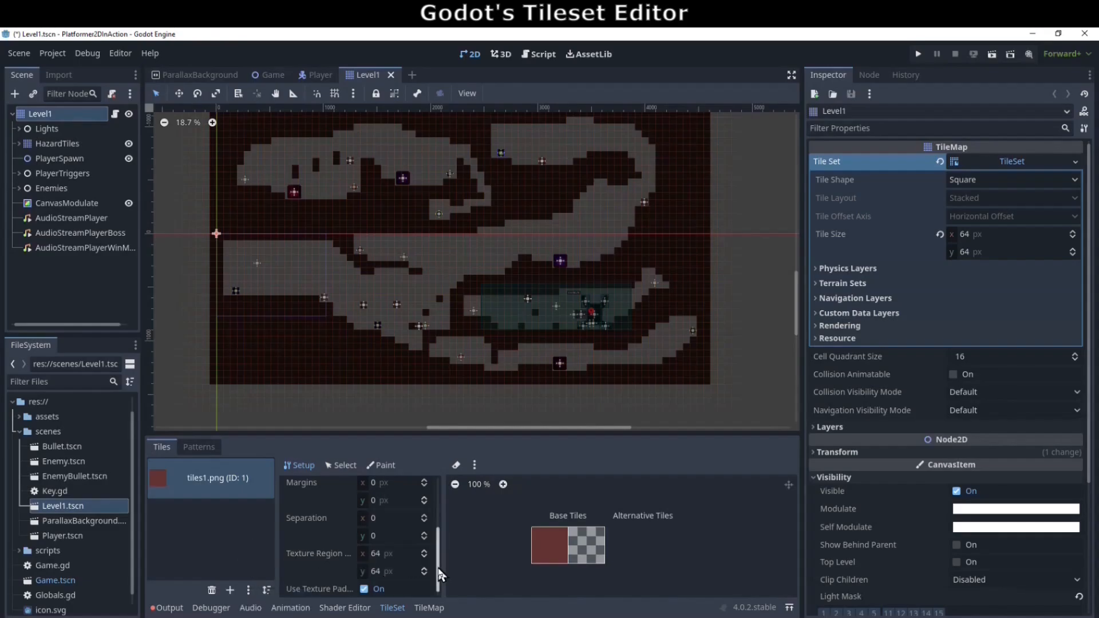
{"action": "scroll", "coordinate": [441, 574], "scroll_direction": "up", "scroll_amount": 1}
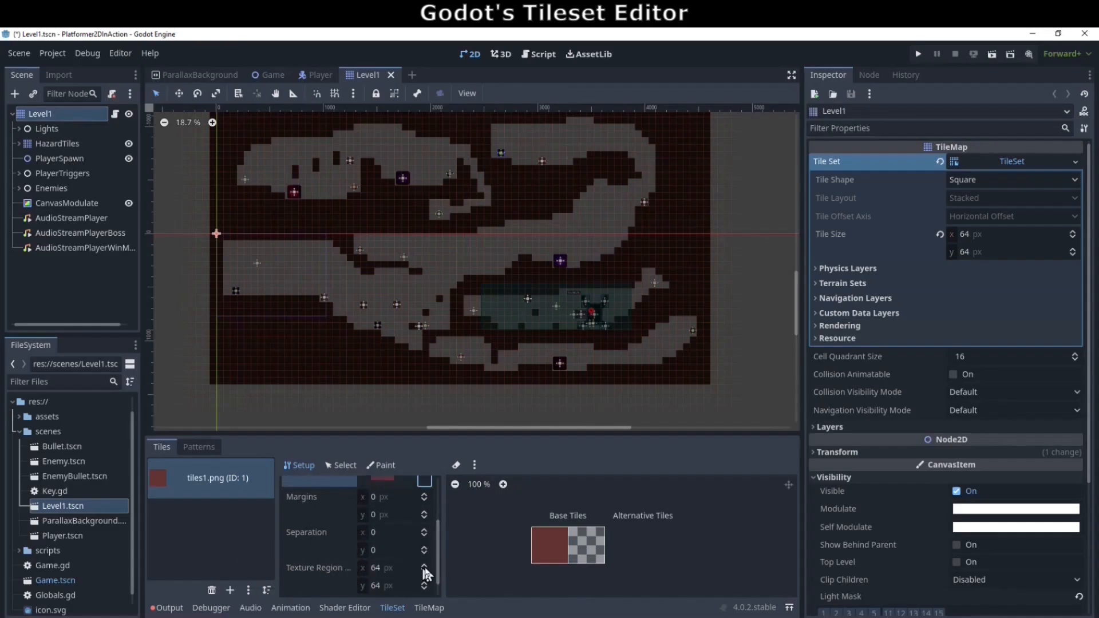
{"action": "scroll", "coordinate": [435, 554], "scroll_direction": "up", "scroll_amount": 3}
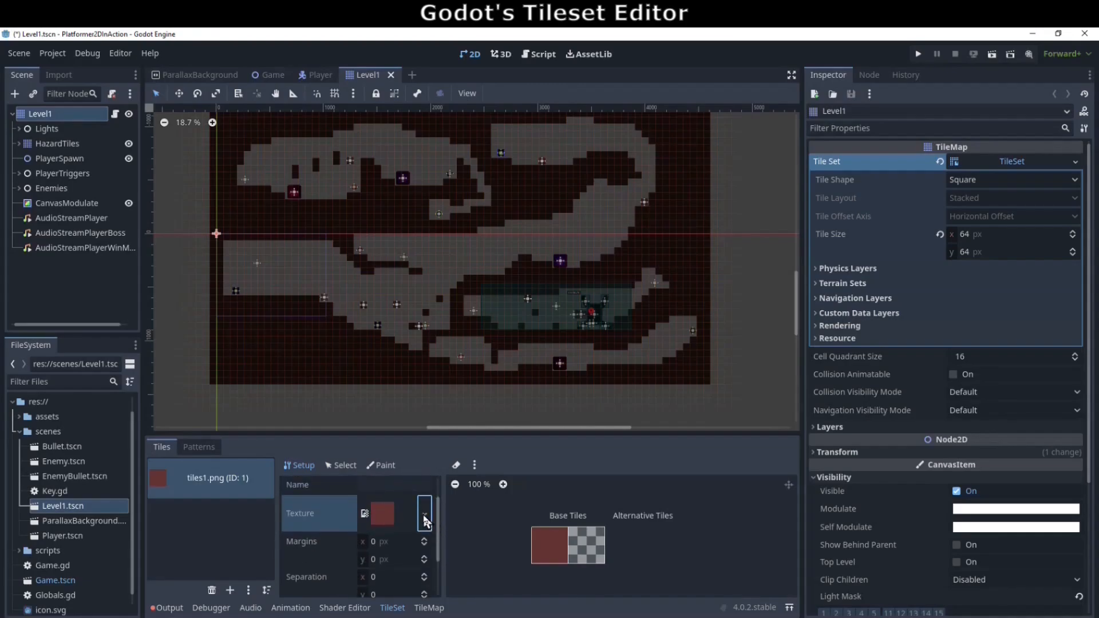
{"action": "left_click", "coordinate": [424, 518]}
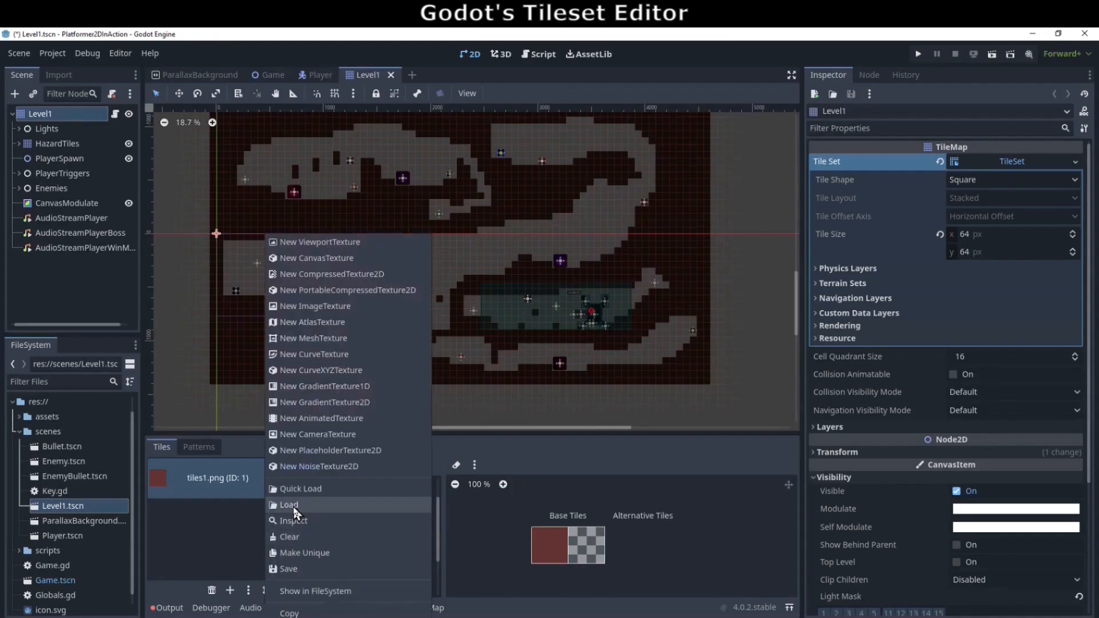
{"action": "left_click", "coordinate": [443, 513]}
{"action": "scroll", "coordinate": [436, 515], "scroll_direction": "down", "scroll_amount": 3}
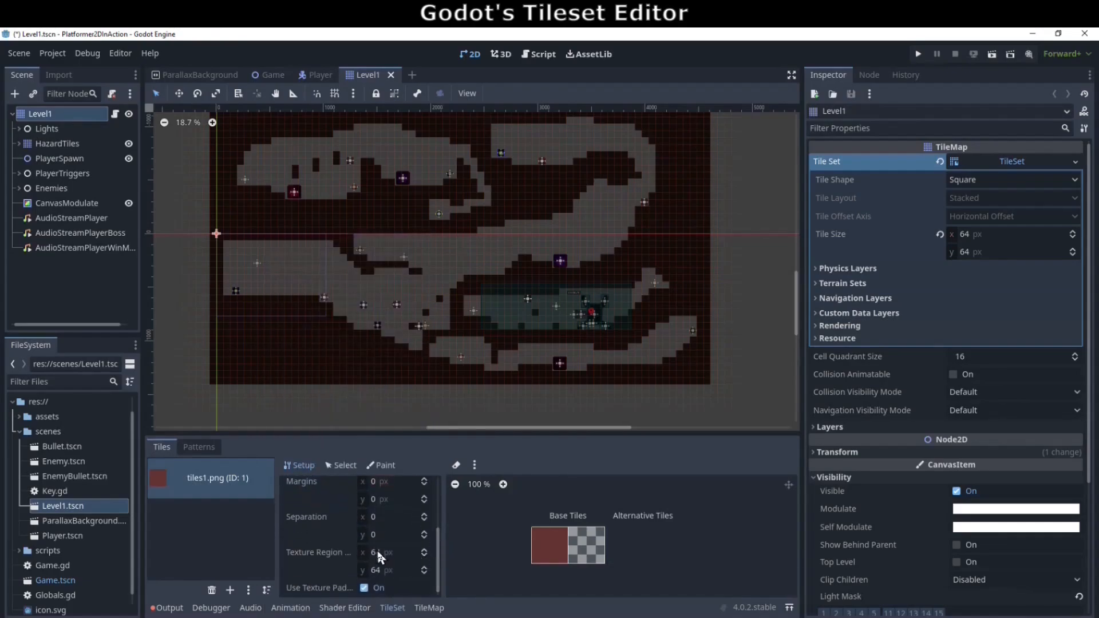
{"action": "mouse_move", "coordinate": [554, 544]}
{"action": "left_click", "coordinate": [231, 590]}
{"action": "left_click", "coordinate": [240, 554]}
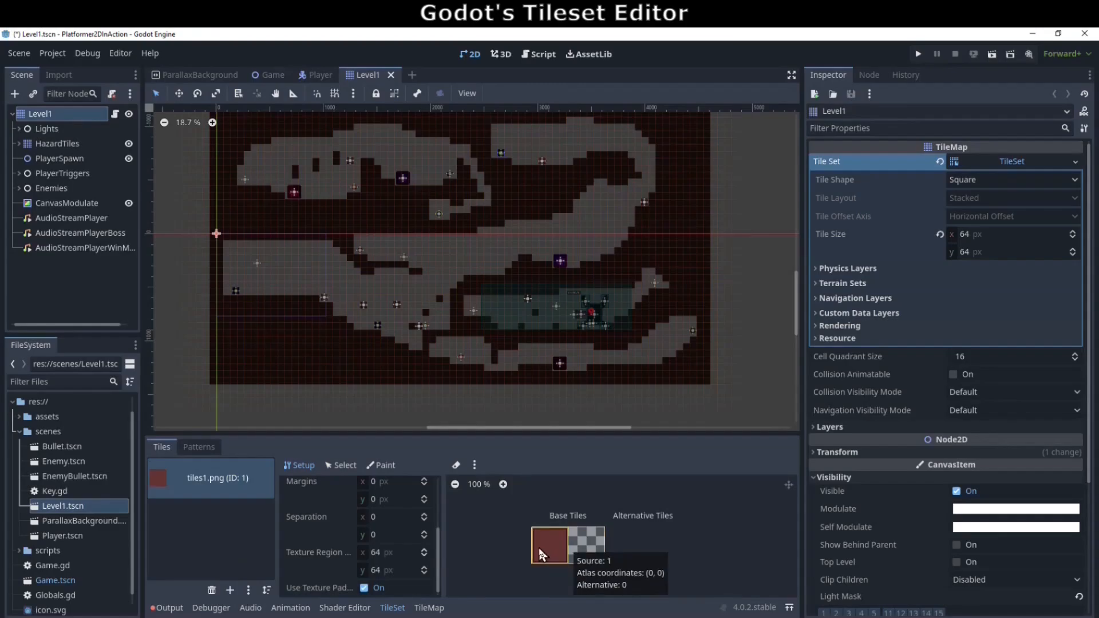
Select the base tile at atlas coordinates (0, 0), enlarge the TileSet editor, and expand Physics Layer 0 to examine its collision polygon
{"action": "left_click", "coordinate": [341, 470]}
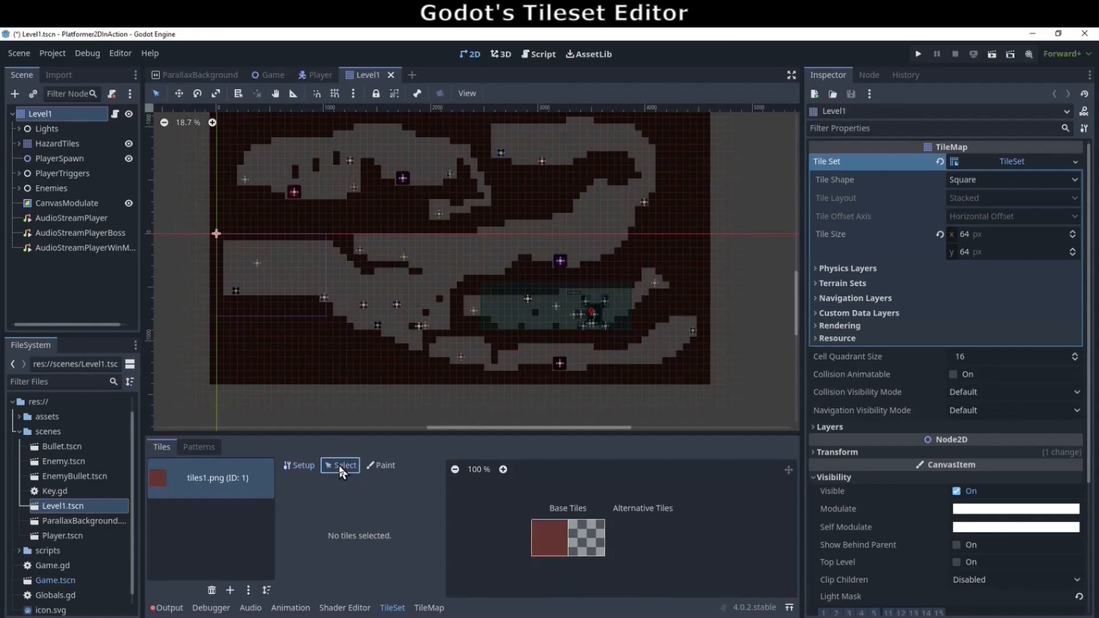
{"action": "left_click", "coordinate": [552, 545]}
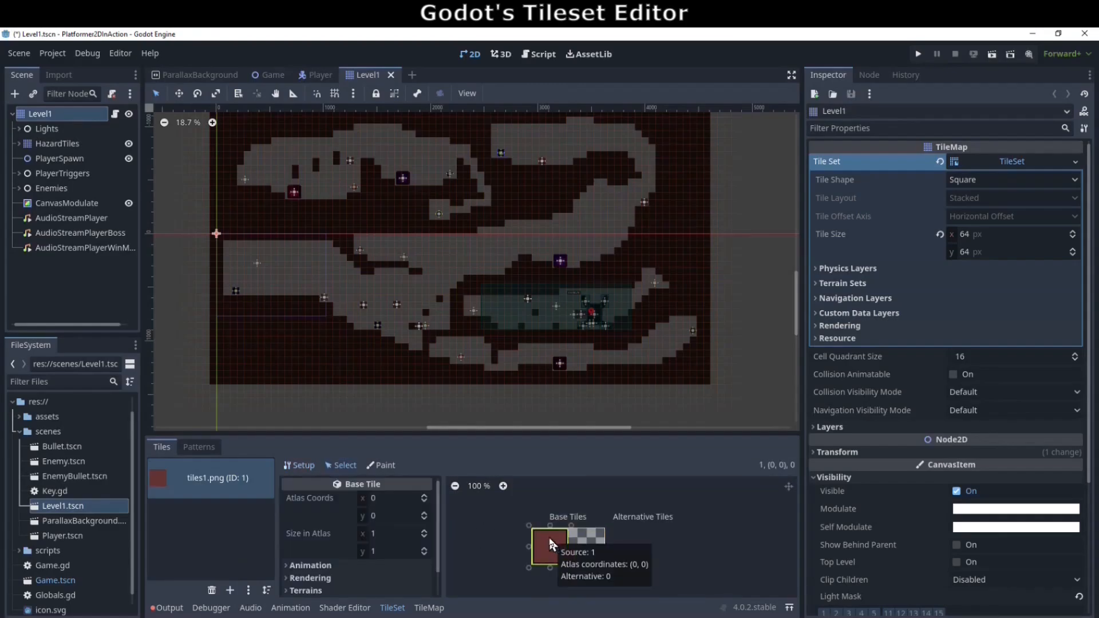
{"action": "left_click_drag", "start_coordinate": [473, 437], "coordinate": [473, 348]}
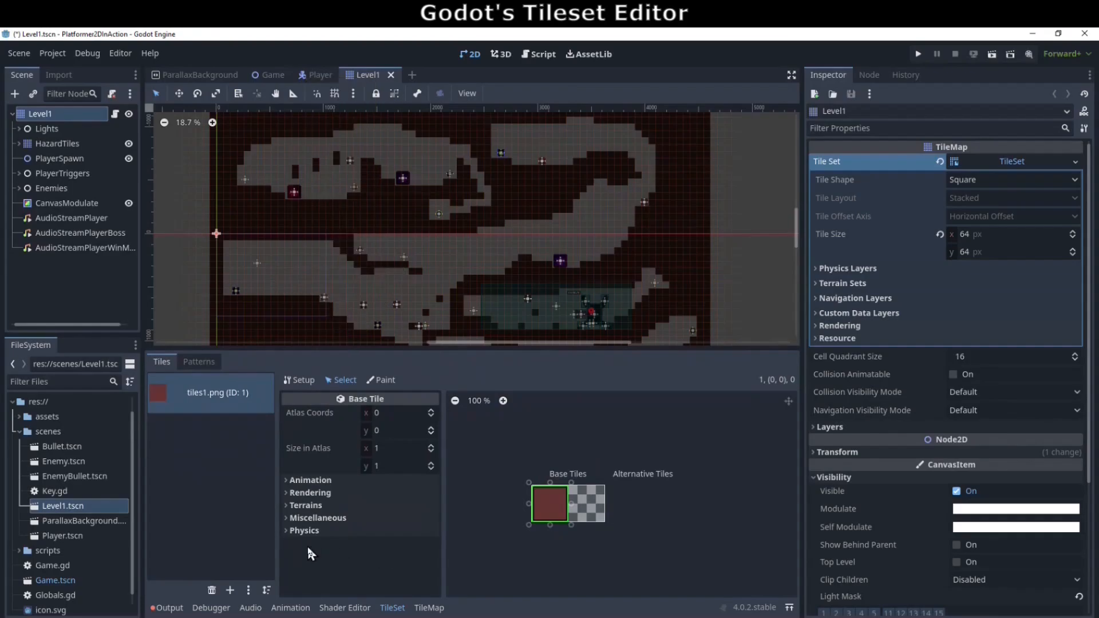
{"action": "left_click", "coordinate": [287, 530]}
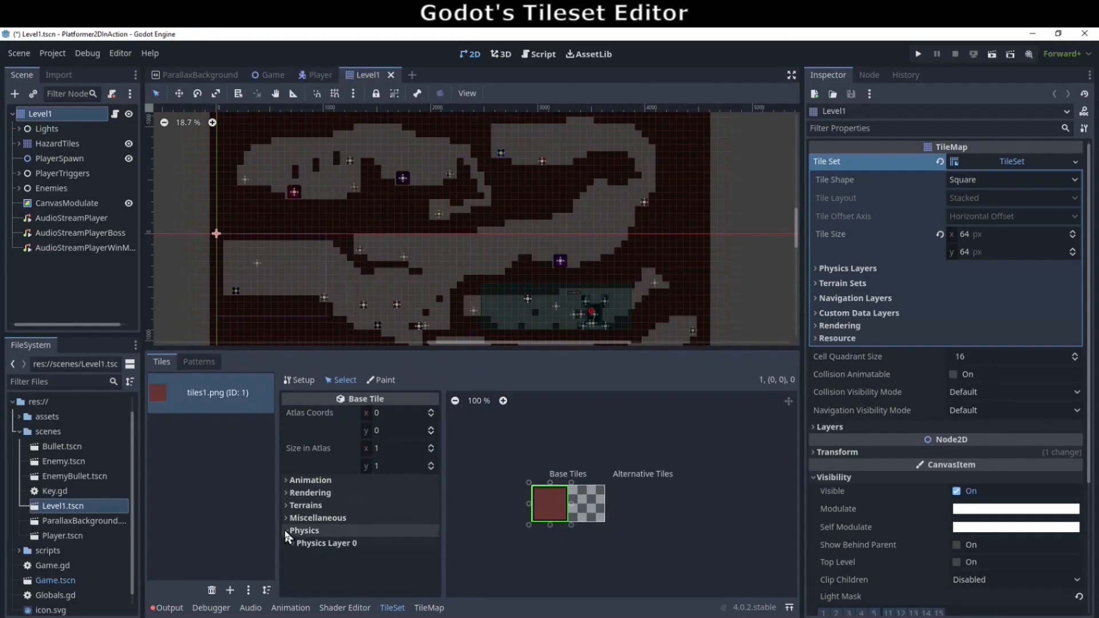
{"action": "left_click", "coordinate": [293, 542]}
{"action": "scroll", "coordinate": [305, 539], "scroll_direction": "down", "scroll_amount": 3}
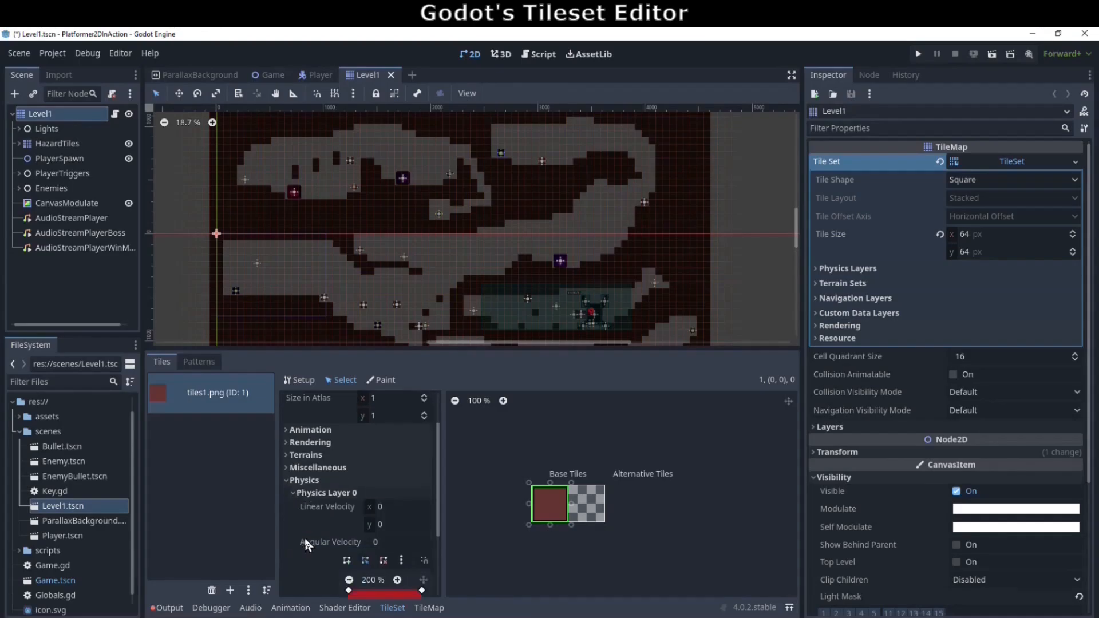
{"action": "scroll", "coordinate": [305, 541], "scroll_direction": "down", "scroll_amount": 3}
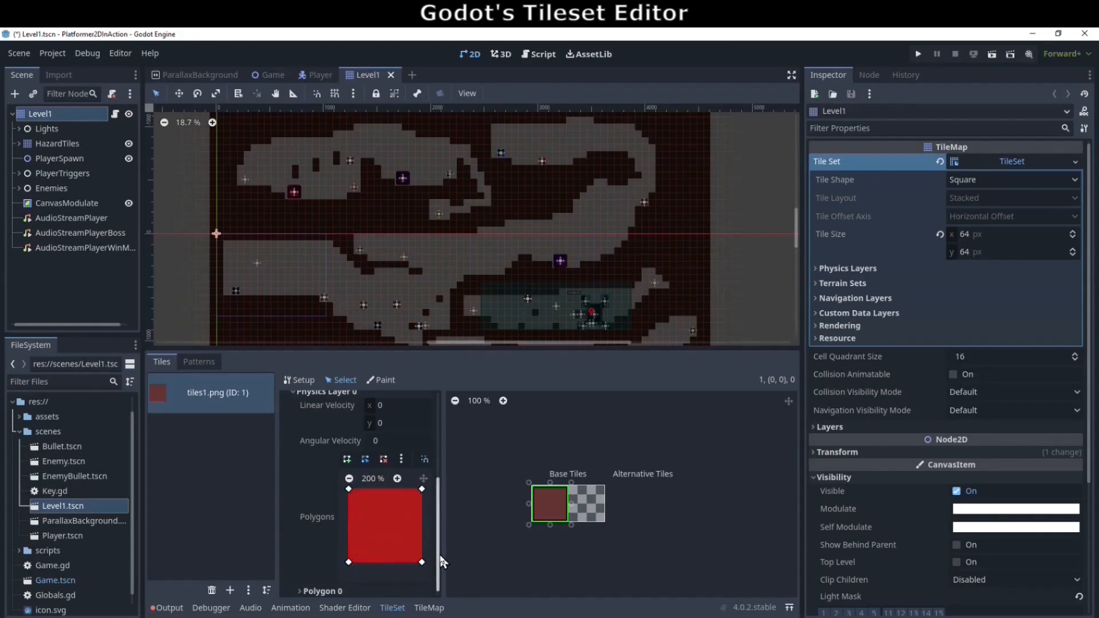
Expand the base tile's Rendering properties and Occlusion Layer 0 to examine its occlusion polygon
{"action": "left_click_drag", "start_coordinate": [442, 563], "coordinate": [444, 477]}
{"action": "left_click", "coordinate": [288, 494]}
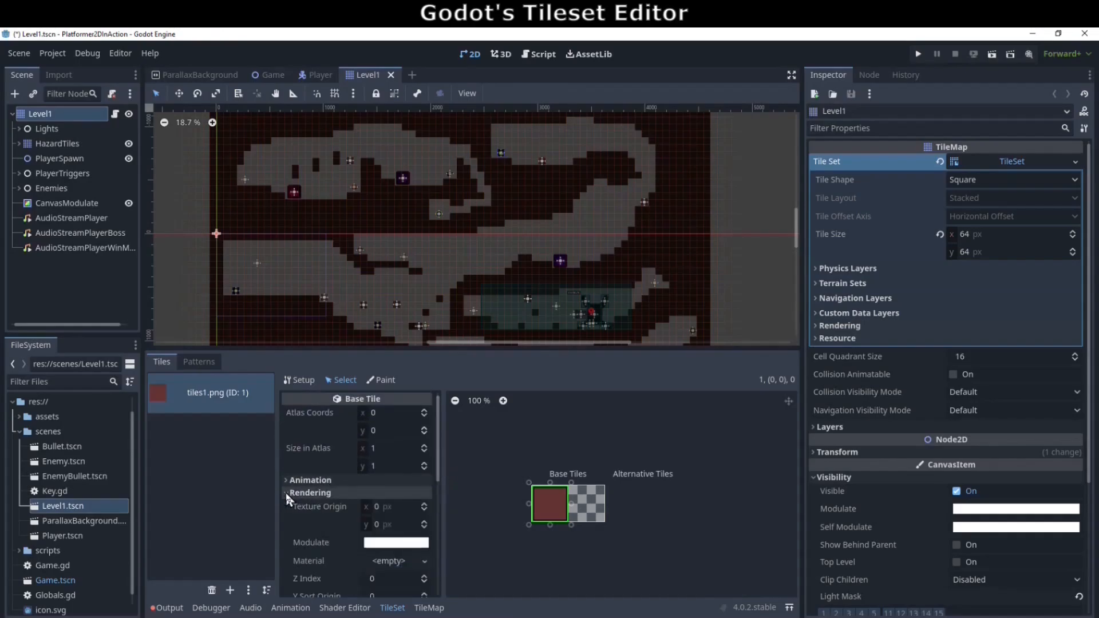
{"action": "scroll", "coordinate": [290, 491], "scroll_direction": "down", "scroll_amount": 3}
{"action": "left_click", "coordinate": [291, 537]}
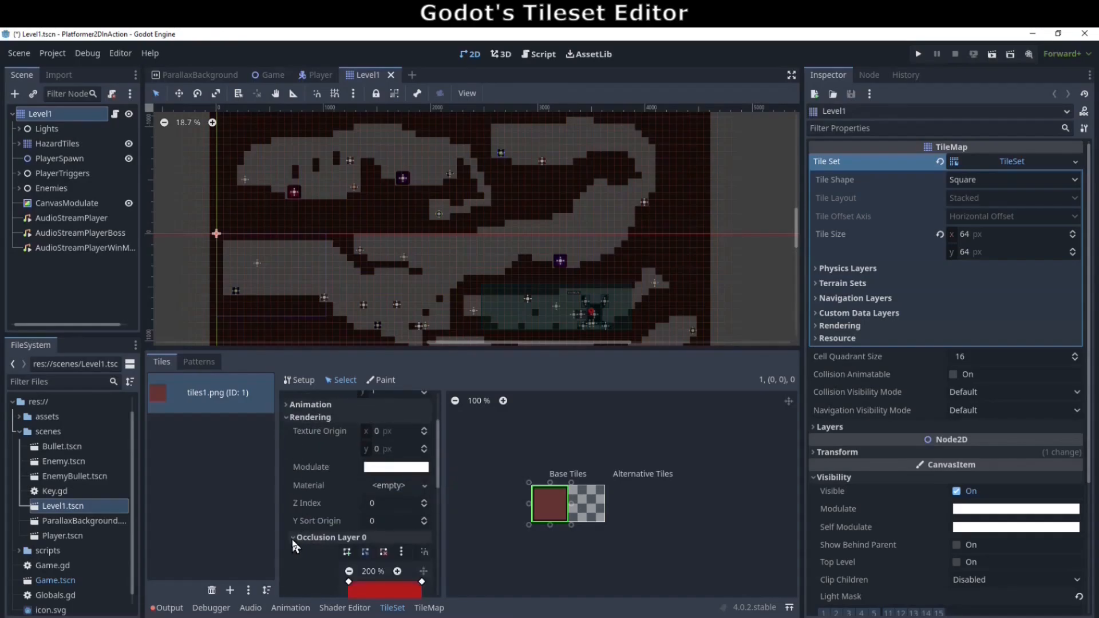
{"action": "scroll", "coordinate": [341, 494], "scroll_direction": "down", "scroll_amount": 1}
{"action": "scroll", "coordinate": [342, 493], "scroll_direction": "down", "scroll_amount": 1}
{"action": "scroll", "coordinate": [311, 514], "scroll_direction": "up", "scroll_amount": 1}
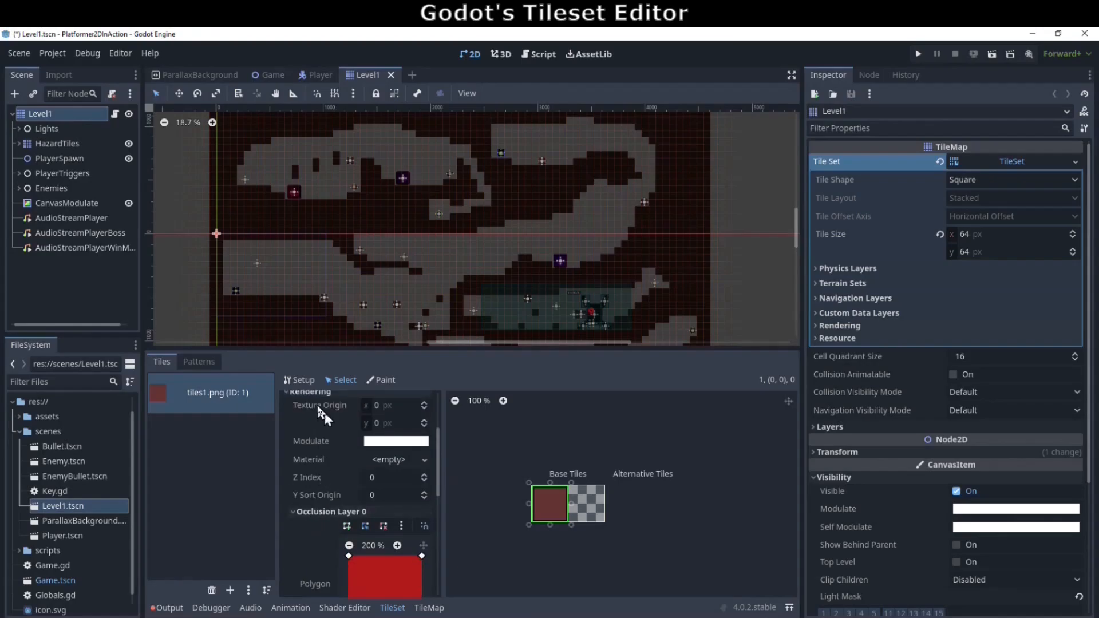
Review the base tile's Occlusion Layer 0 polygon, then collapse the base tile's Rendering and Physics sections
{"action": "scroll", "coordinate": [320, 513], "scroll_direction": "down", "scroll_amount": 3}
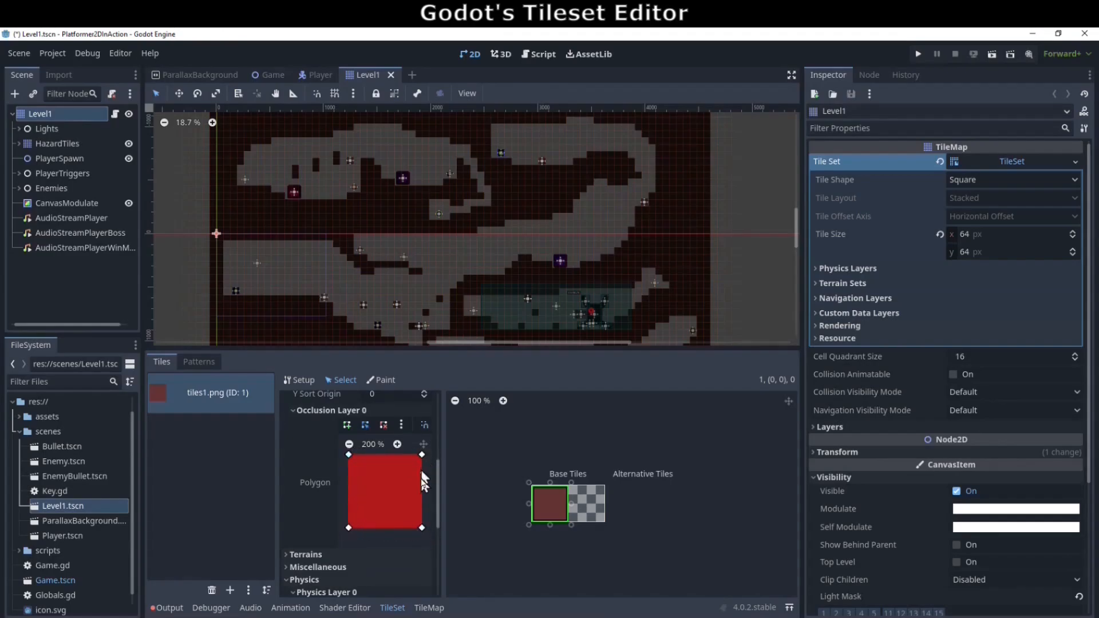
{"action": "scroll", "coordinate": [420, 540], "scroll_direction": "up", "scroll_amount": 3}
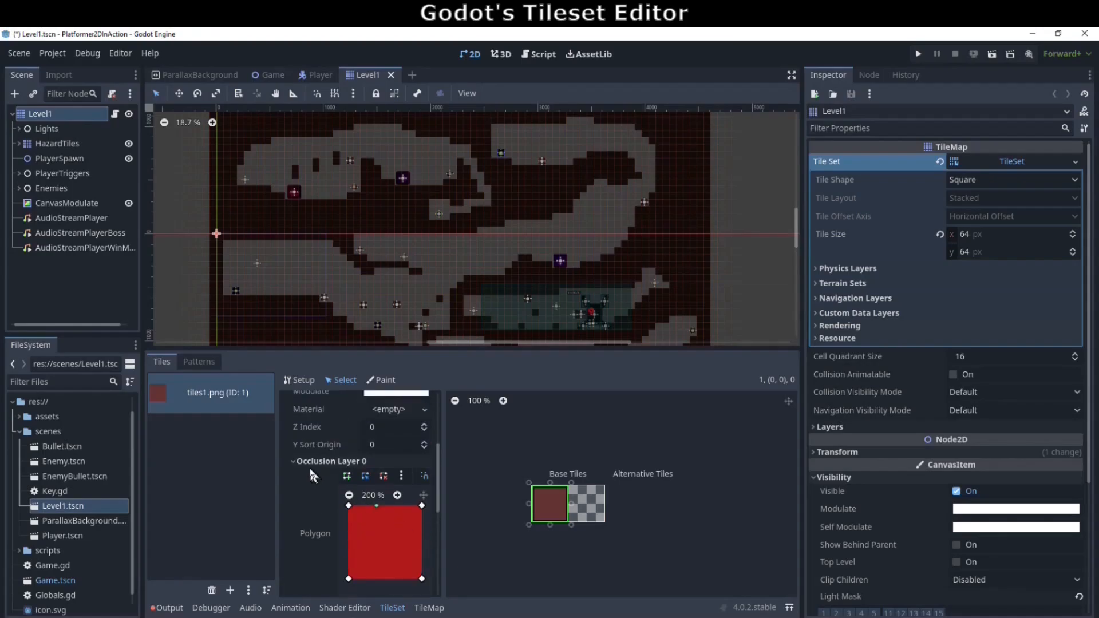
{"action": "left_click", "coordinate": [294, 461]}
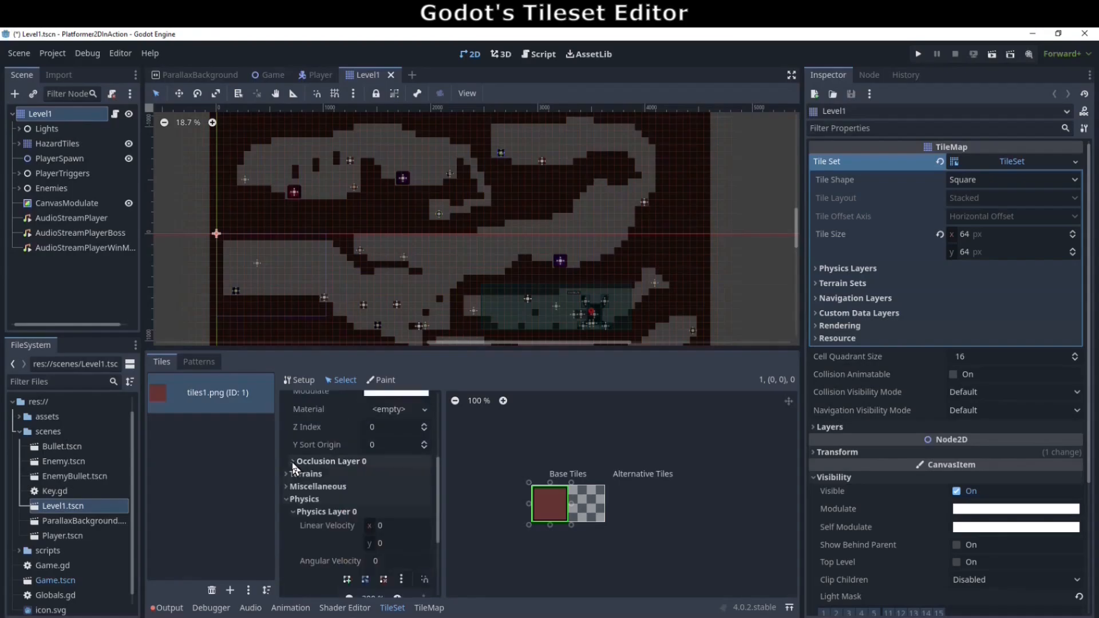
{"action": "left_click", "coordinate": [291, 510]}
{"action": "left_click", "coordinate": [288, 420]}
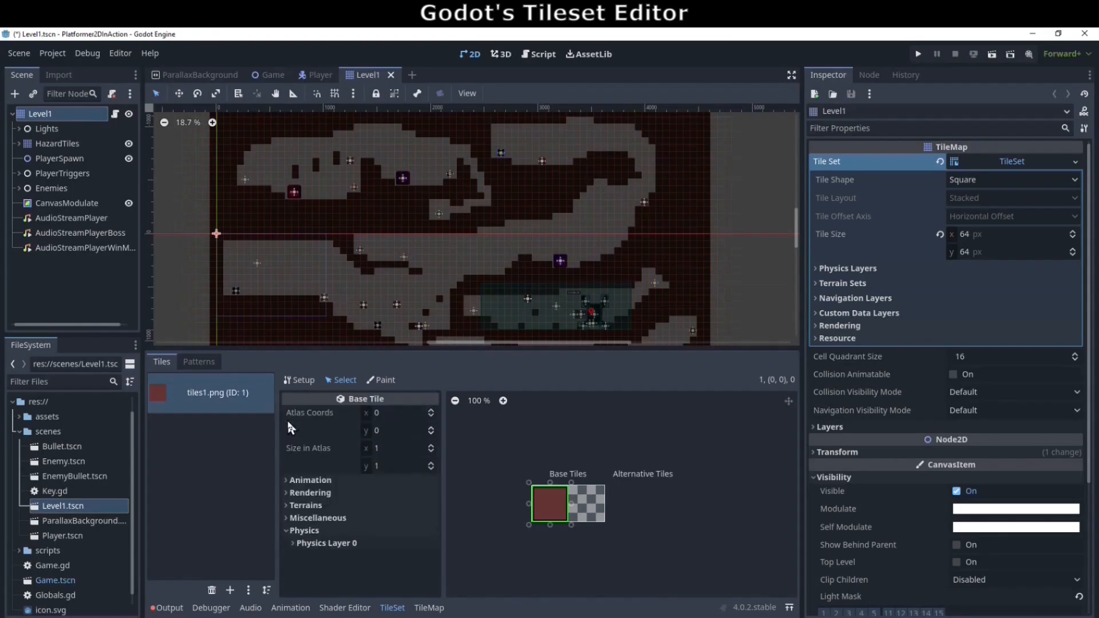
{"action": "left_click", "coordinate": [286, 531]}
Try to paint in the level from the TileSet editor's Paint mode, and undo the accidental move of the third static light
{"action": "left_click", "coordinate": [384, 380]}
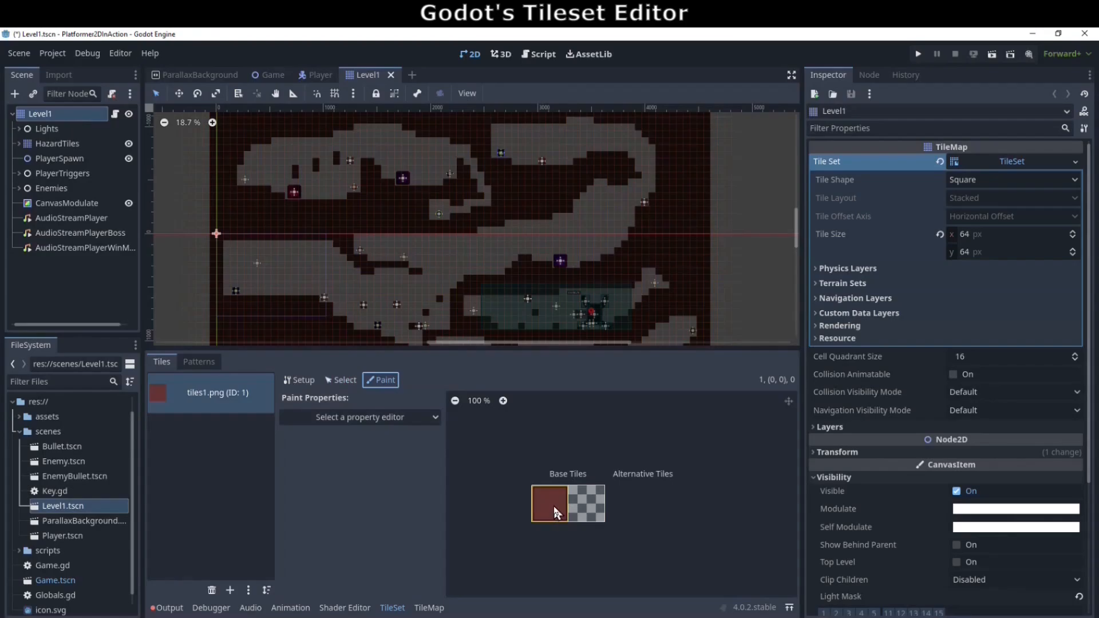
{"action": "left_click_drag", "start_coordinate": [298, 262], "coordinate": [300, 278]}
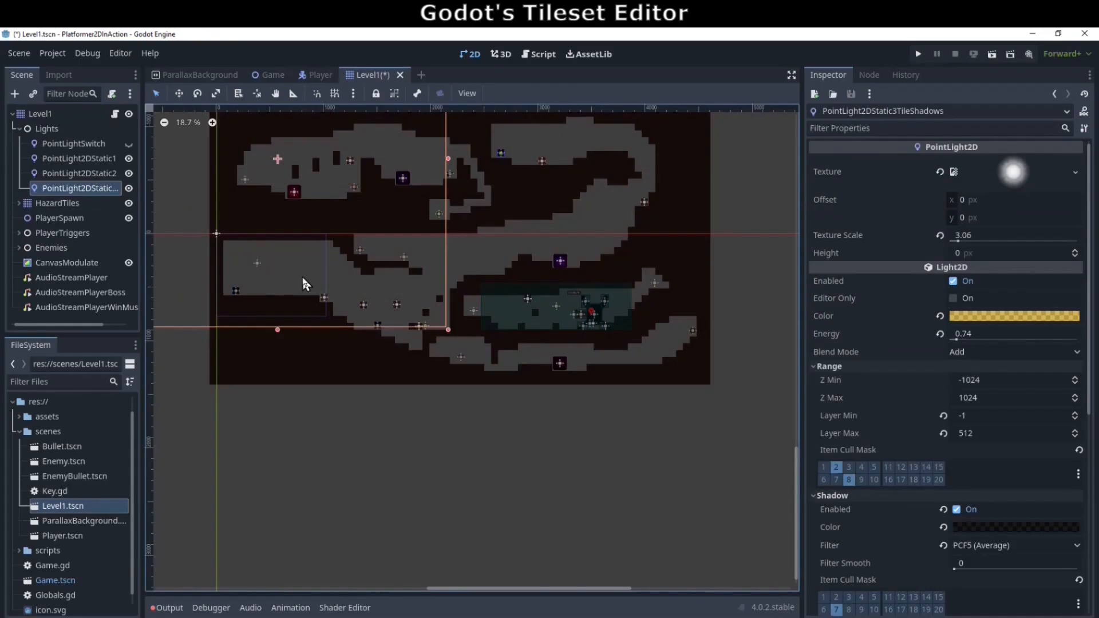
{"action": "key", "text": "ctrl+z"}
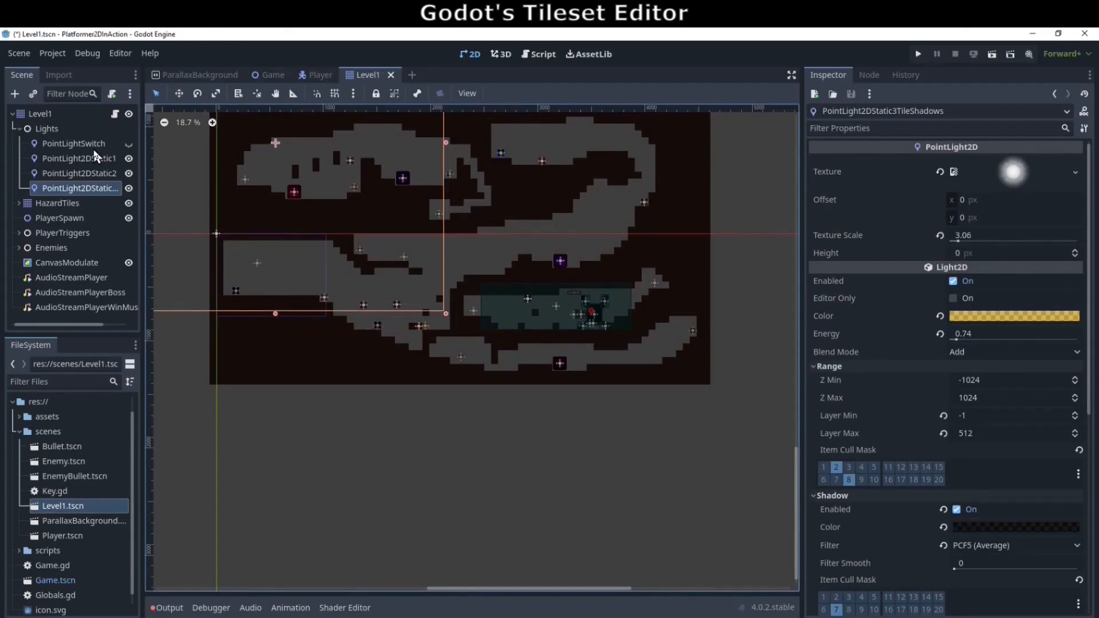
Select the Level1 tilemap, collapse its TileSet properties, and place the tiles1.png base tile in the level
{"action": "left_click", "coordinate": [46, 114]}
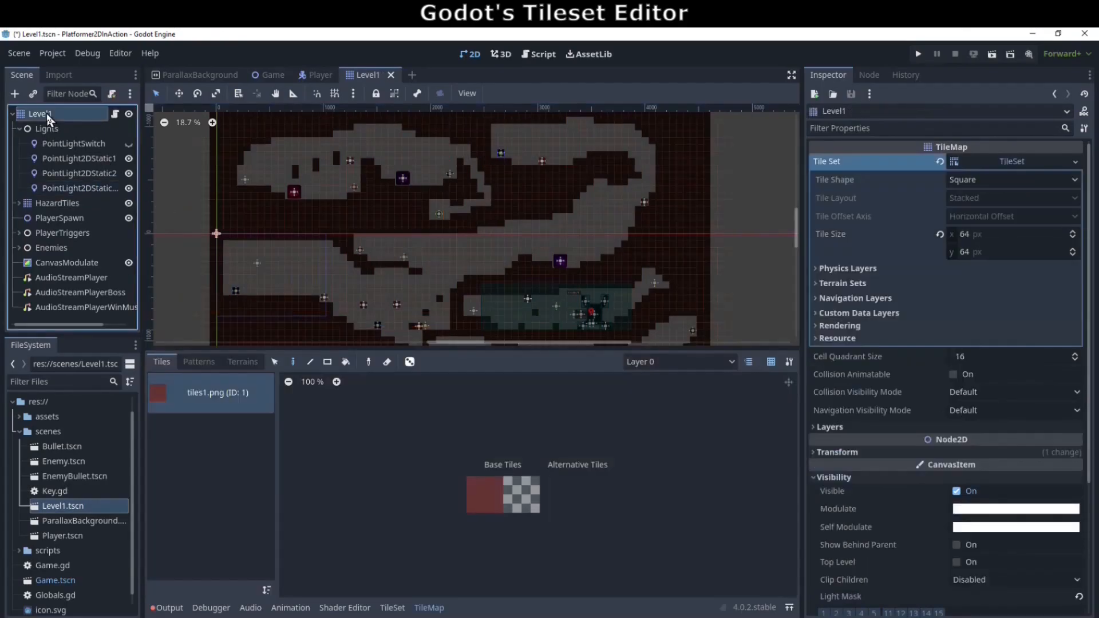
{"action": "left_click", "coordinate": [486, 495]}
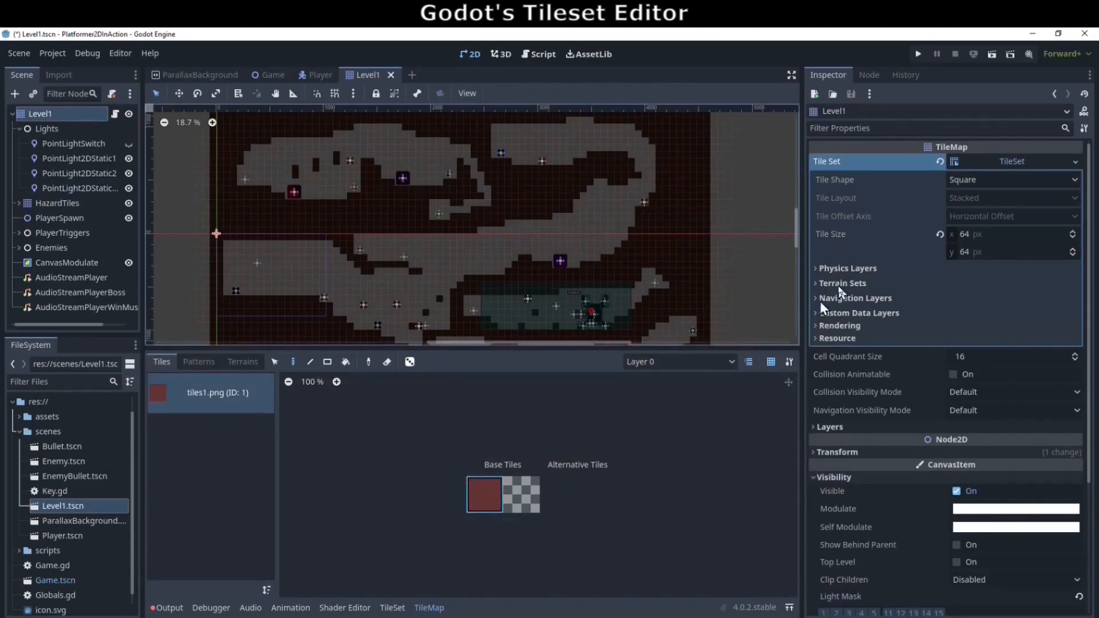
{"action": "left_click", "coordinate": [1010, 163]}
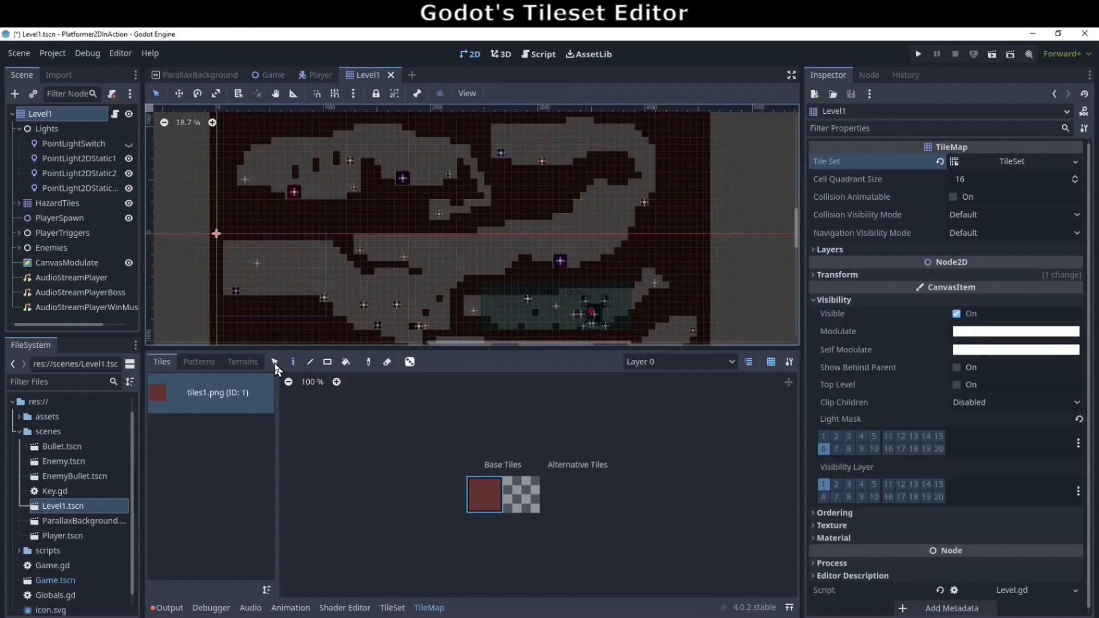
{"action": "left_click", "coordinate": [485, 495]}
{"action": "left_click", "coordinate": [302, 273]}
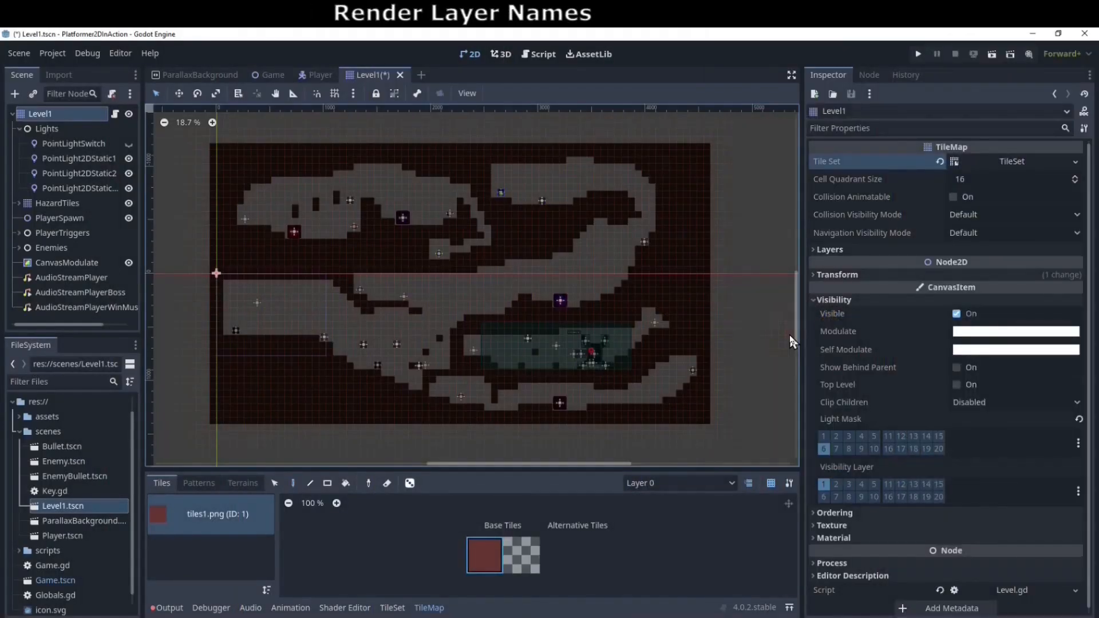
Examine the light, shadow and item cull mask settings of PointLightSwitch and PointLight2DStatic1 in Level1
{"action": "left_click", "coordinate": [57, 144]}
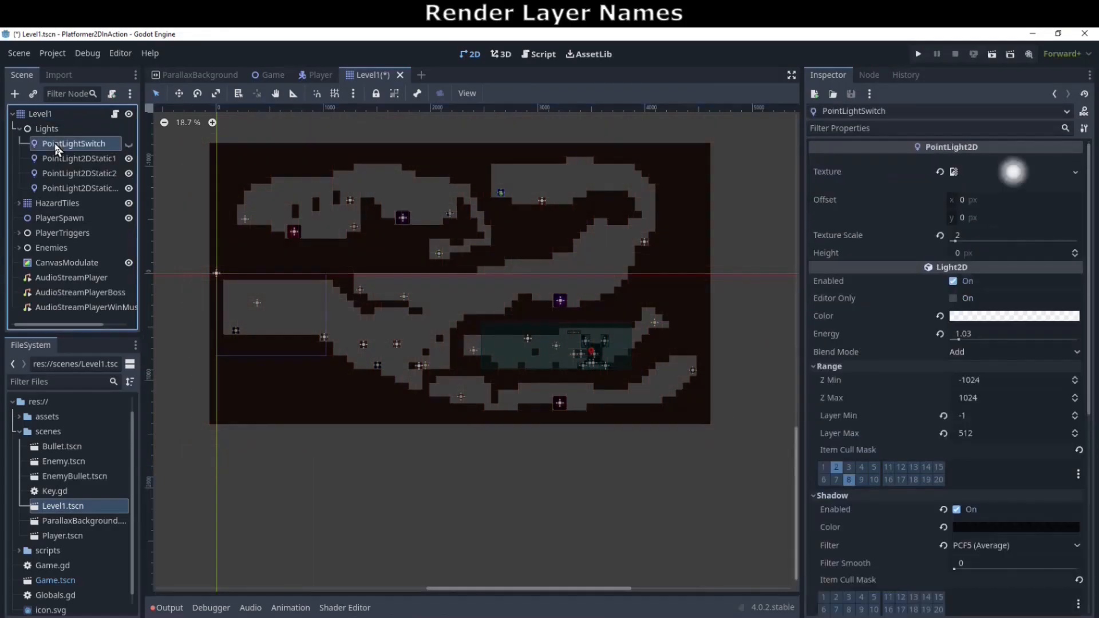
{"action": "scroll", "coordinate": [301, 361], "scroll_direction": "up", "scroll_amount": 2}
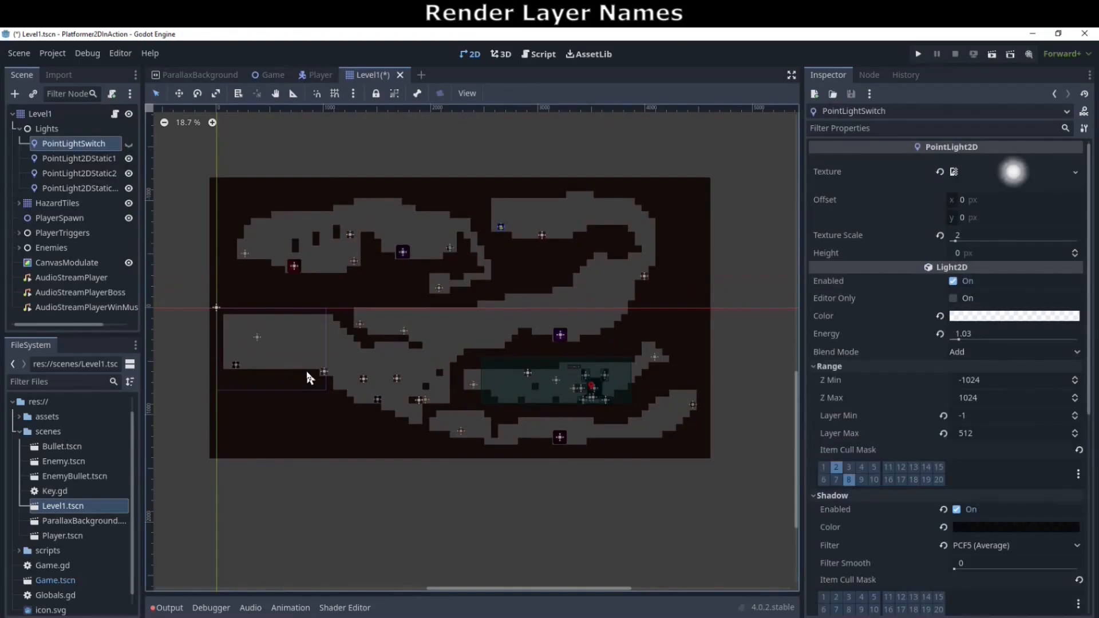
{"action": "scroll", "coordinate": [307, 374], "scroll_direction": "up", "scroll_amount": 2, "text": "ctrl"}
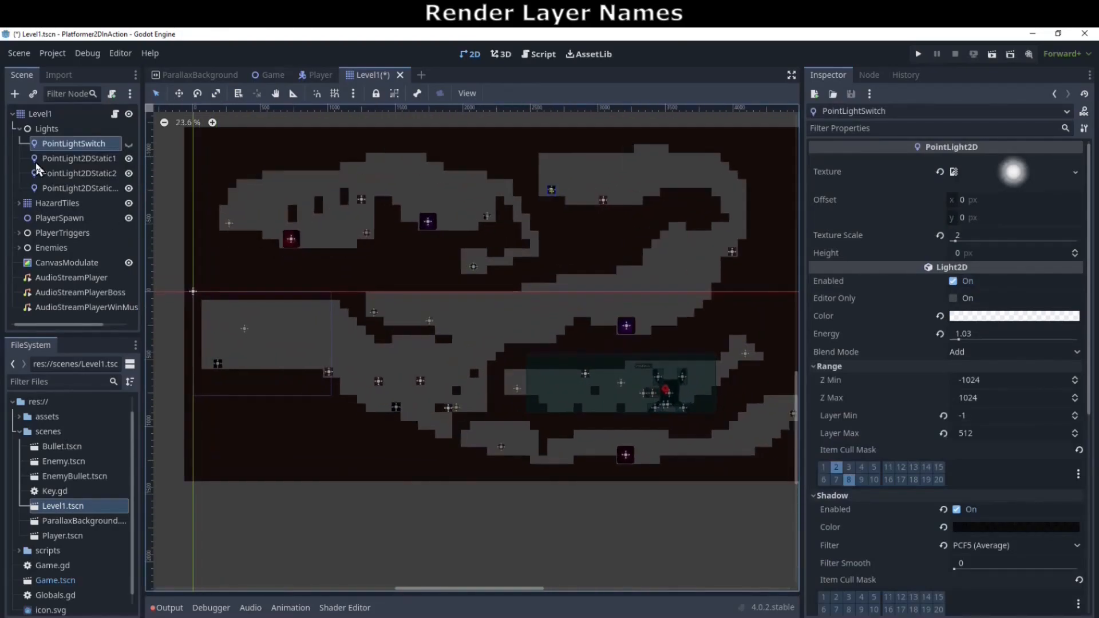
{"action": "left_click", "coordinate": [50, 158]}
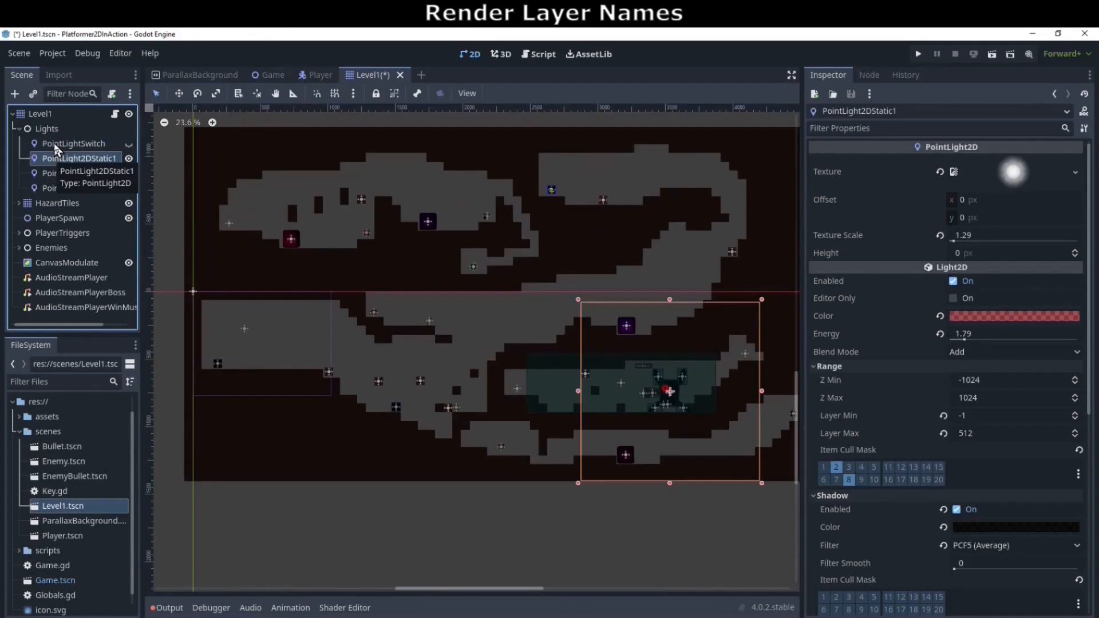
{"action": "left_click", "coordinate": [55, 146]}
{"action": "left_click", "coordinate": [67, 166]}
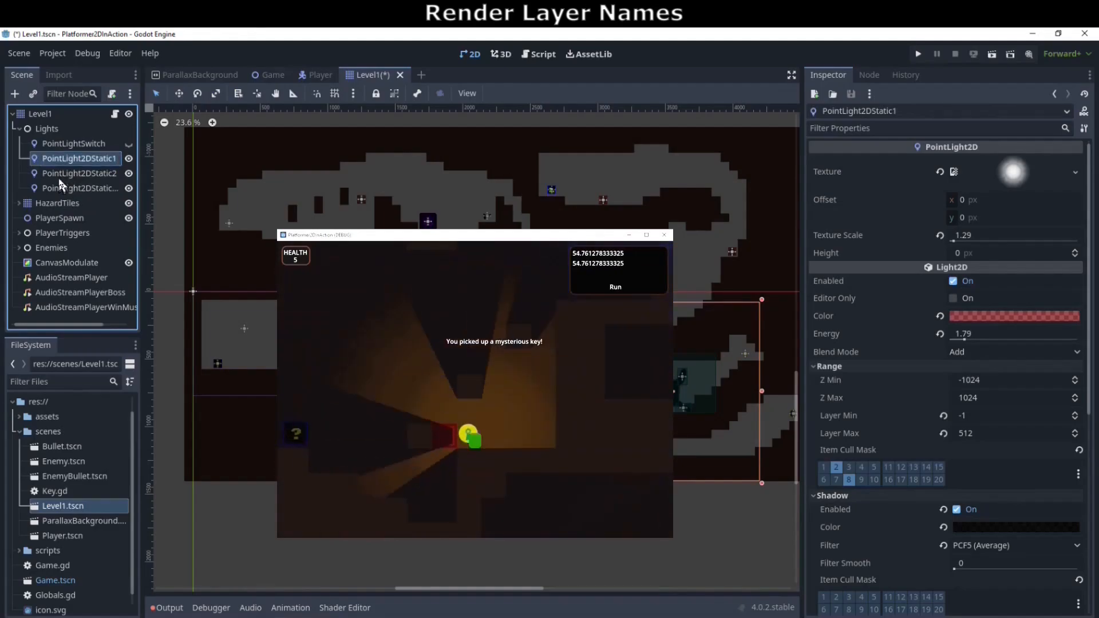
Examine Level1's CanvasModulate node and the occluder light mask of the LightOccluder2D under HazardTiles' Area2D4
{"action": "left_click", "coordinate": [56, 263]}
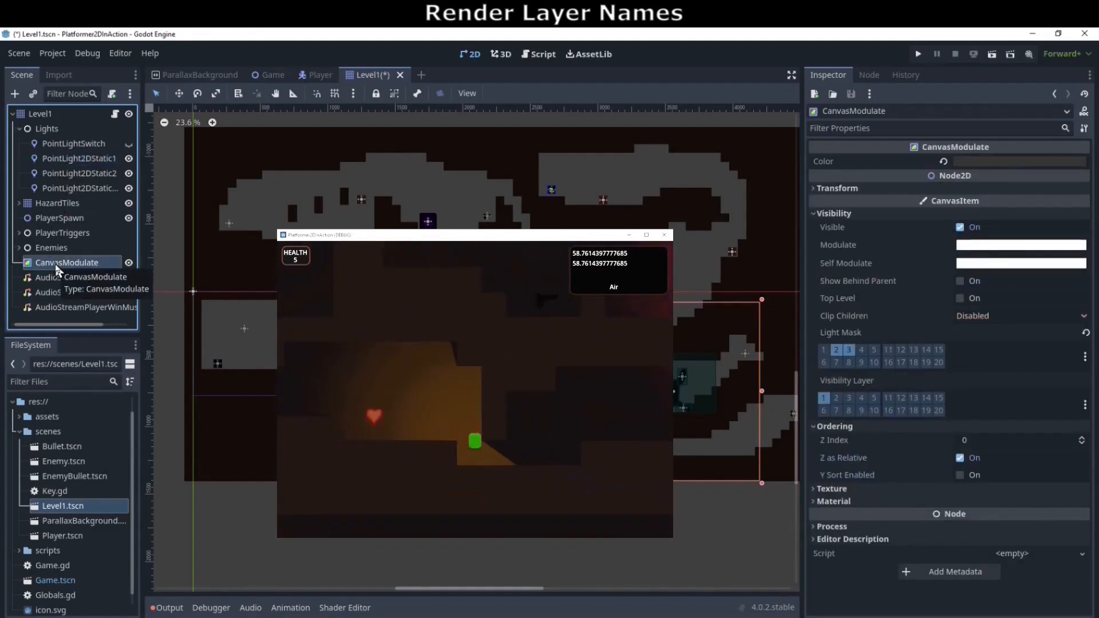
{"action": "left_click", "coordinate": [19, 203]}
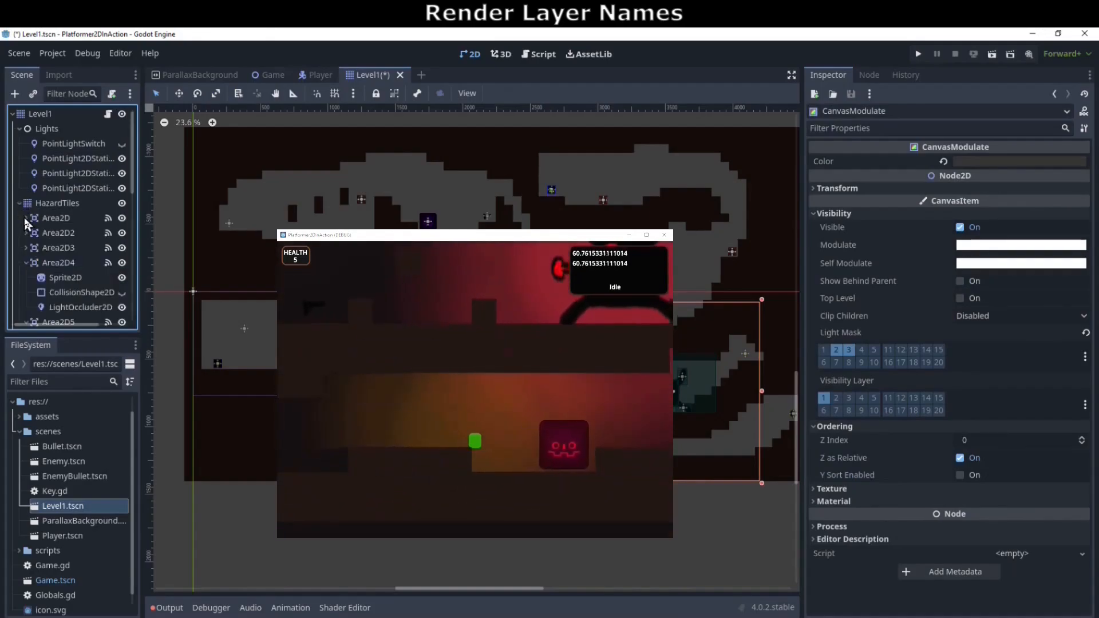
{"action": "left_click", "coordinate": [72, 309]}
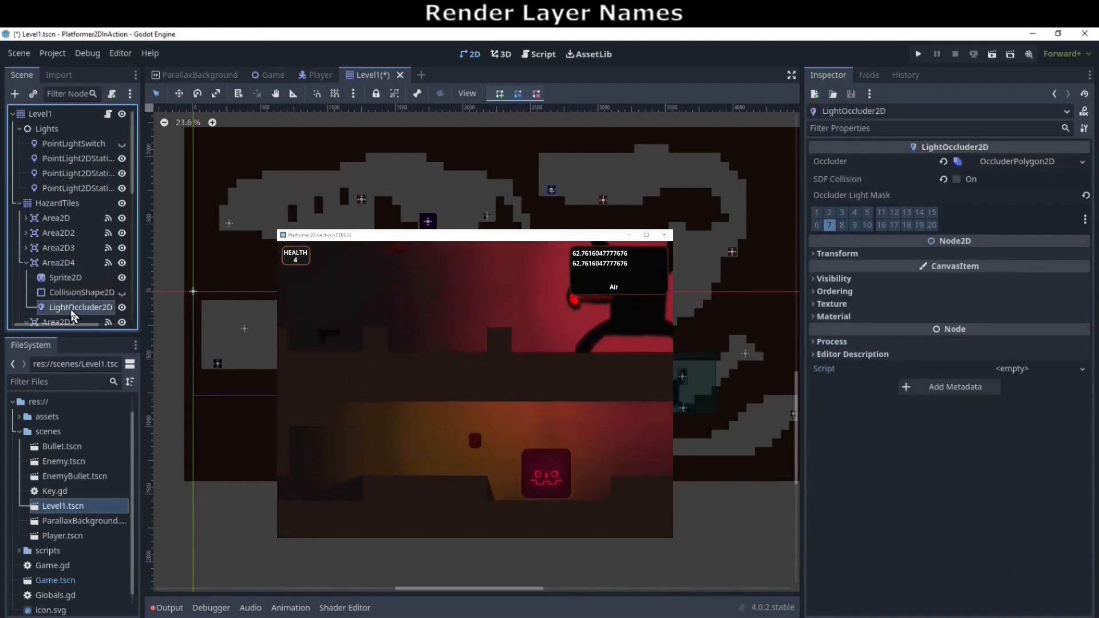
{"action": "left_click", "coordinate": [19, 203]}
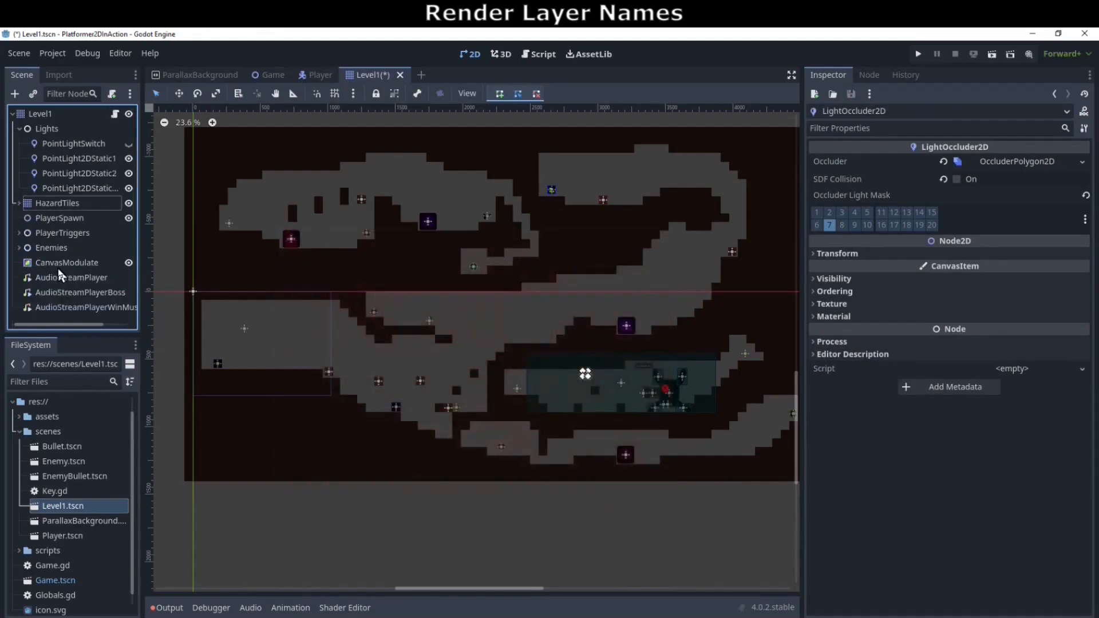
Select PointLightSwitch and examine the 2D Render layer names in the project settings
{"action": "left_click", "coordinate": [83, 146]}
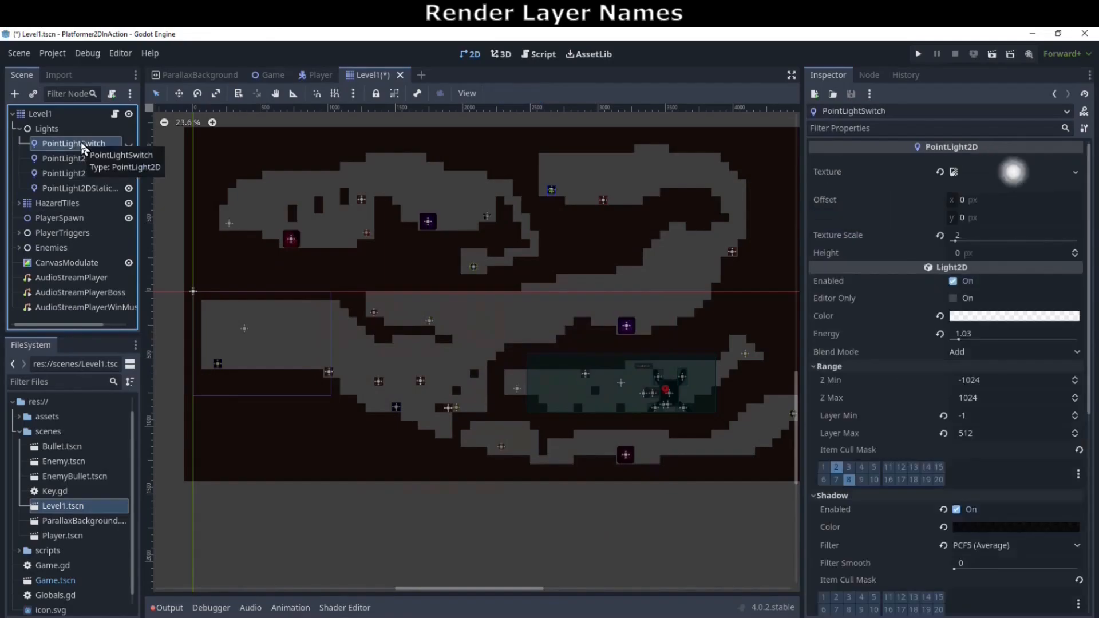
{"action": "left_click", "coordinate": [54, 56]}
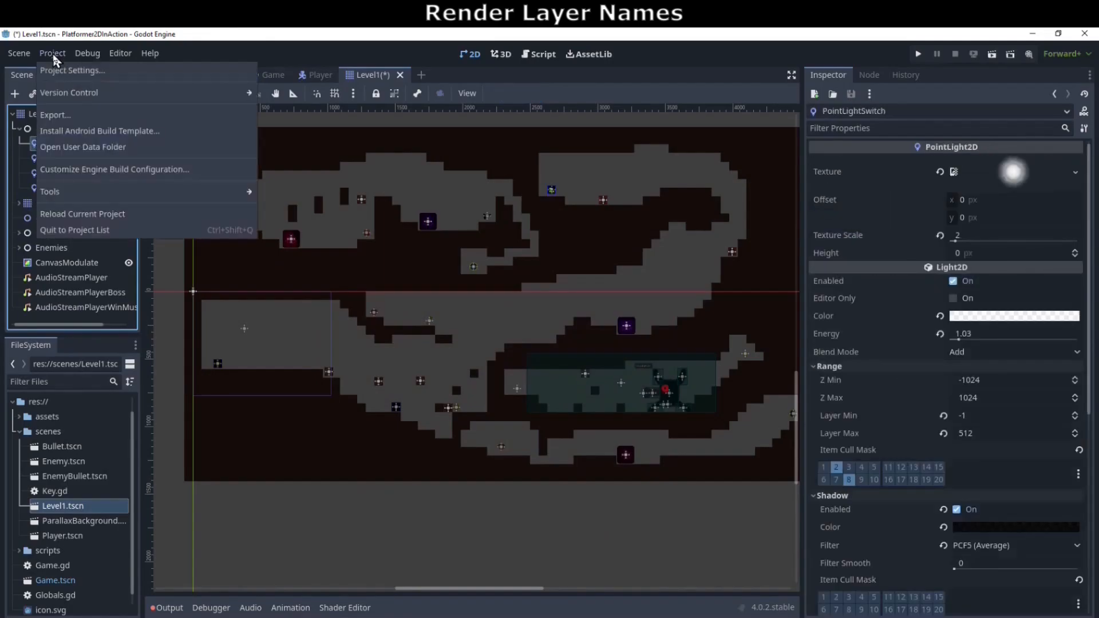
{"action": "left_click", "coordinate": [57, 68]}
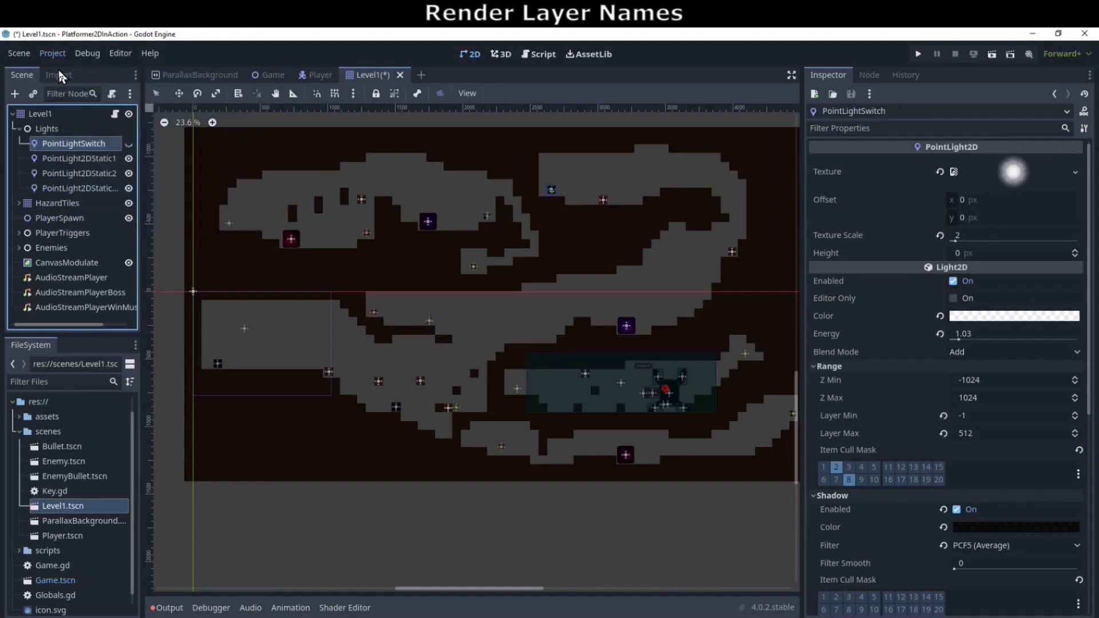
{"action": "left_click_drag", "start_coordinate": [170, 219], "coordinate": [168, 433]}
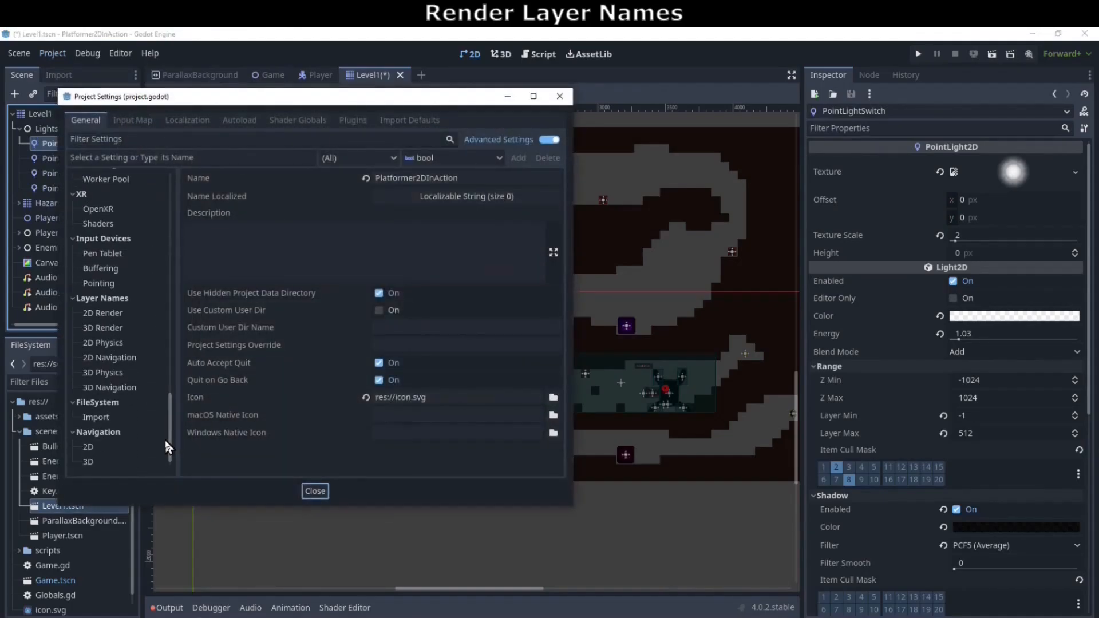
{"action": "left_click", "coordinate": [104, 313]}
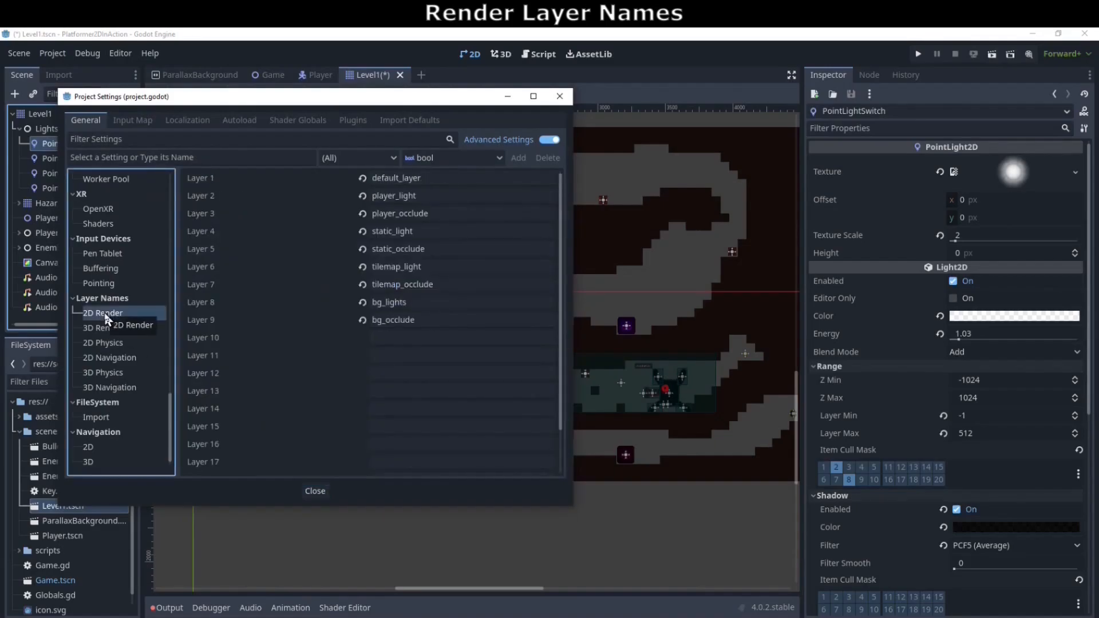
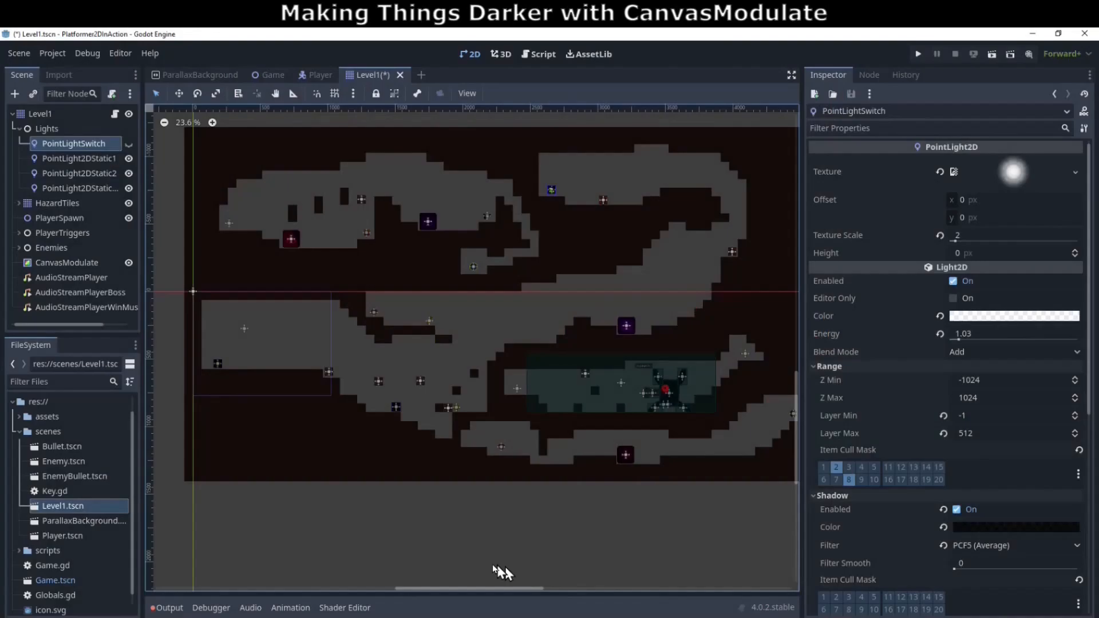
Examine the color and light mask of Level1's CanvasModulate node
{"action": "left_click", "coordinate": [70, 263]}
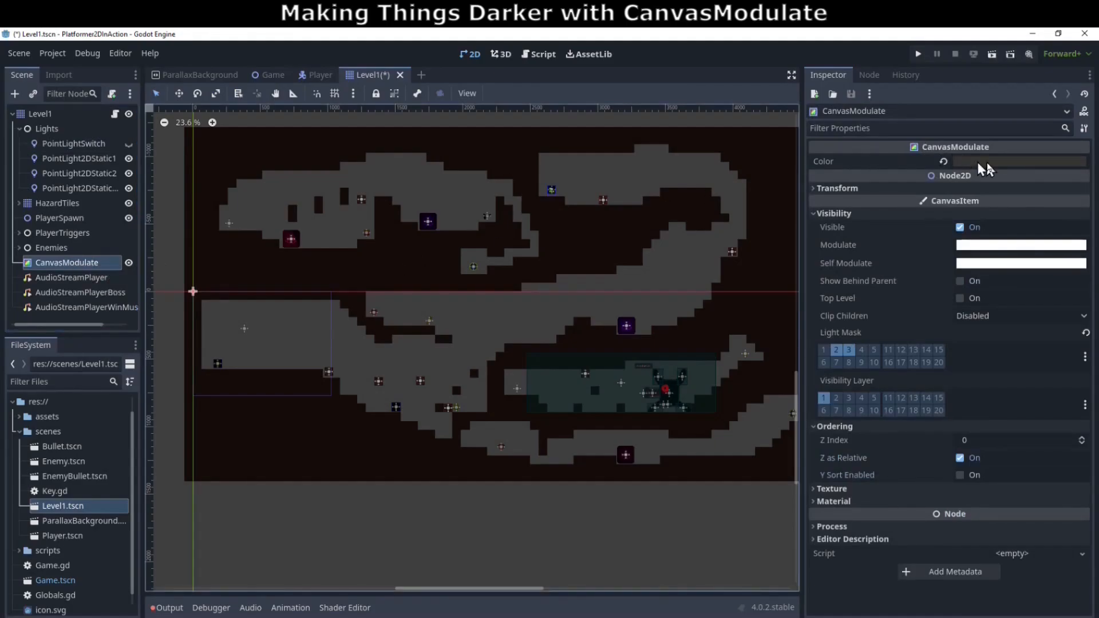
{"action": "mouse_move", "coordinate": [990, 169]}
{"action": "mouse_move", "coordinate": [850, 167]}
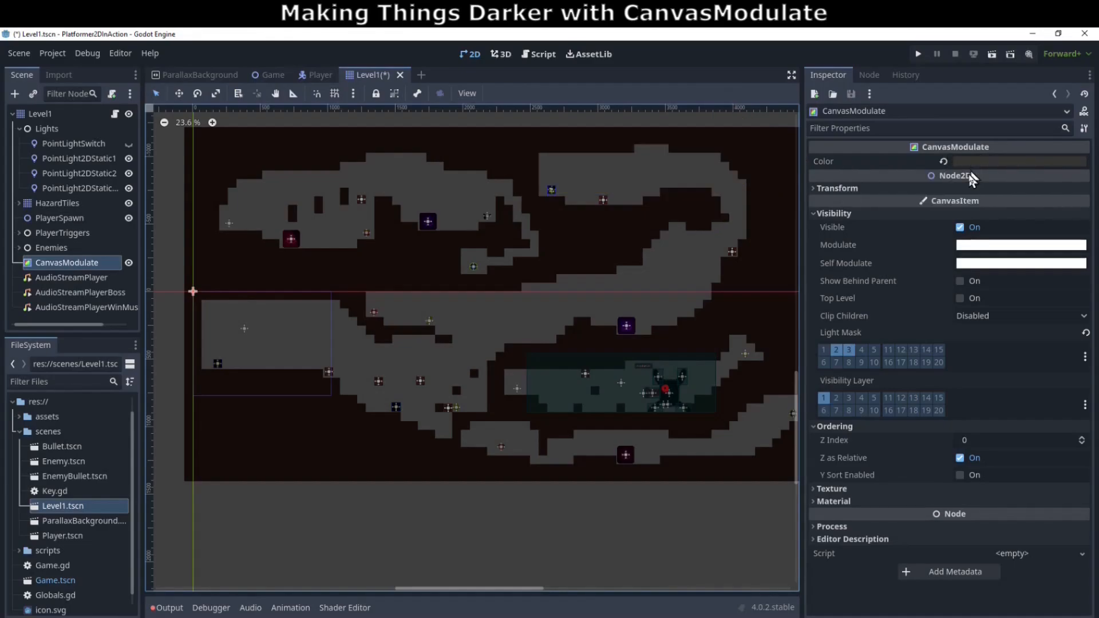
{"action": "left_click", "coordinate": [849, 351]}
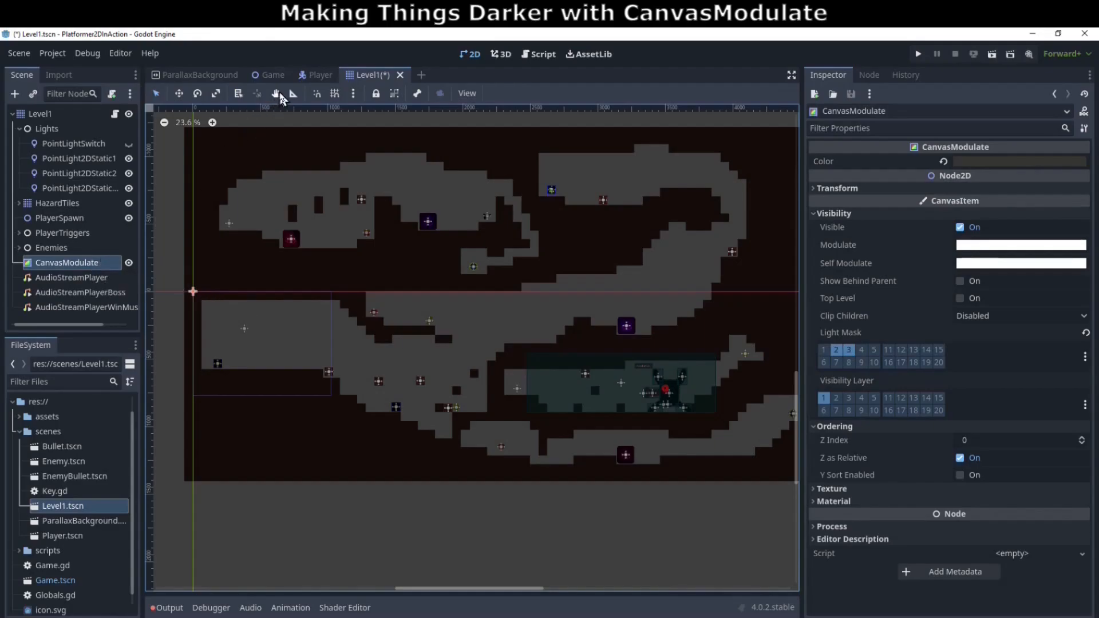
Open the ParallaxBackground scene and examine the color and light mask of its CanvasModulate node
{"action": "left_click", "coordinate": [210, 77]}
{"action": "left_click", "coordinate": [63, 159]}
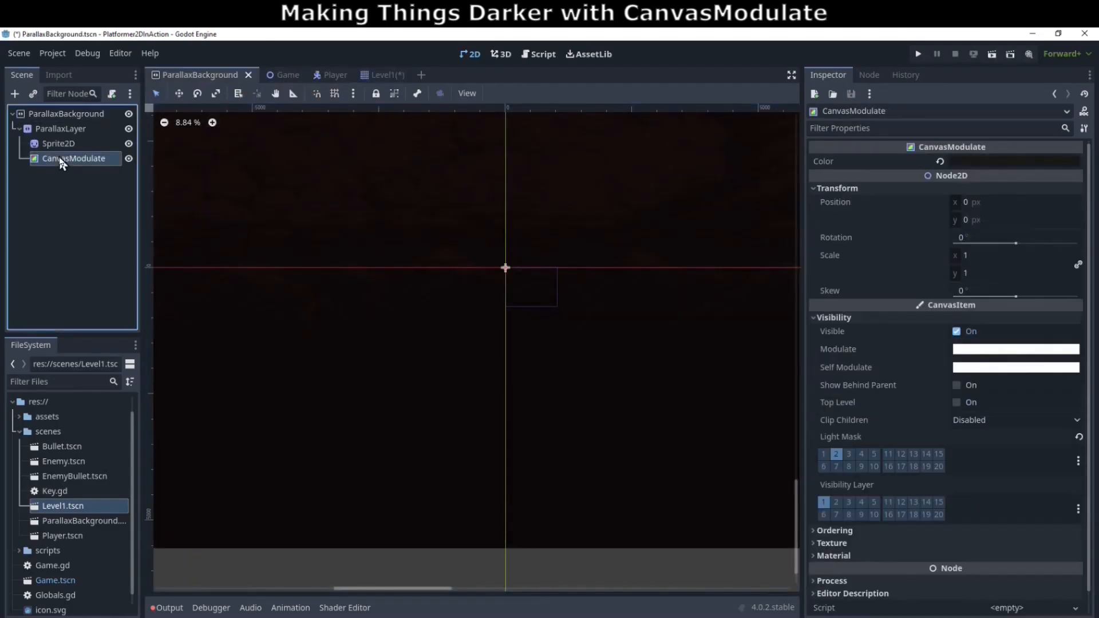
{"action": "key", "text": "F5"}
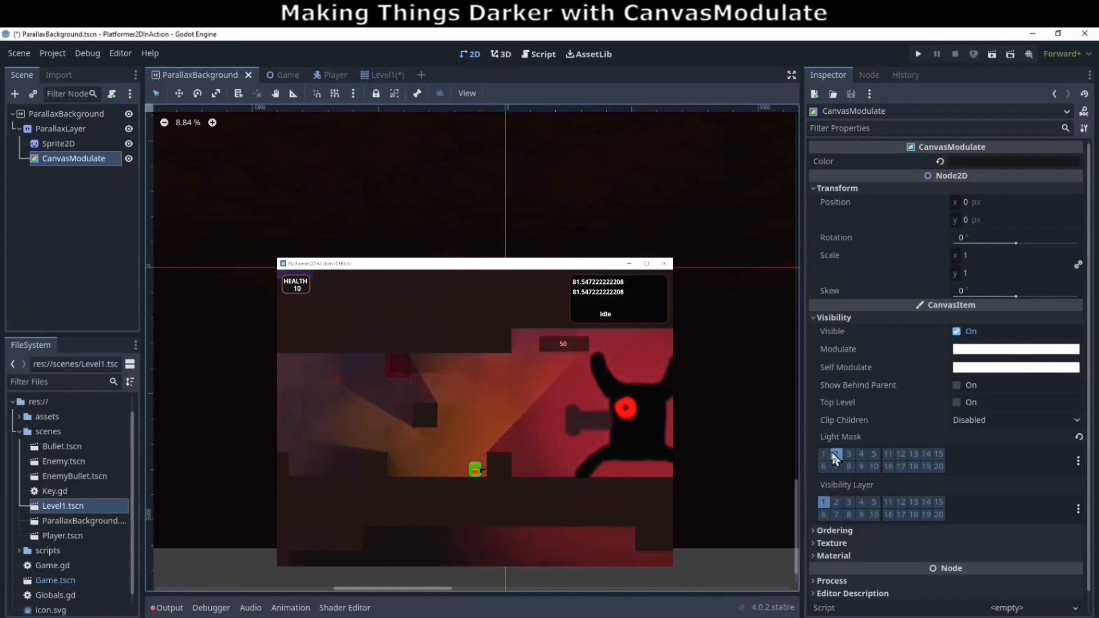
Examine the AnimatedSprite2D's light mask in the Player scene, then return to the Level1 scene
{"action": "left_click", "coordinate": [329, 74]}
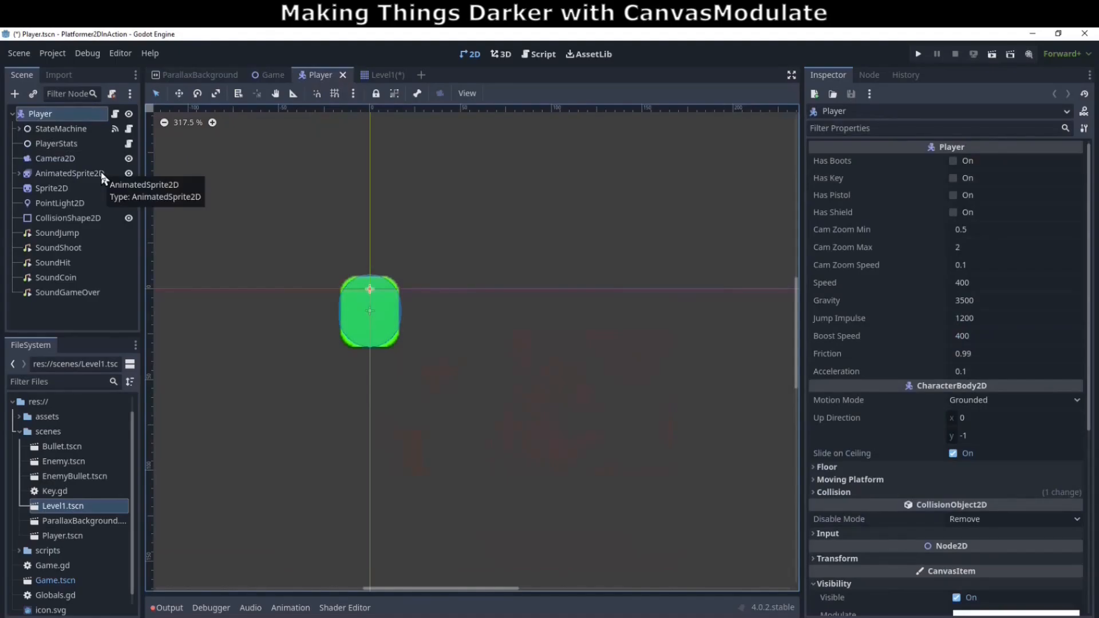
{"action": "left_click", "coordinate": [67, 175]}
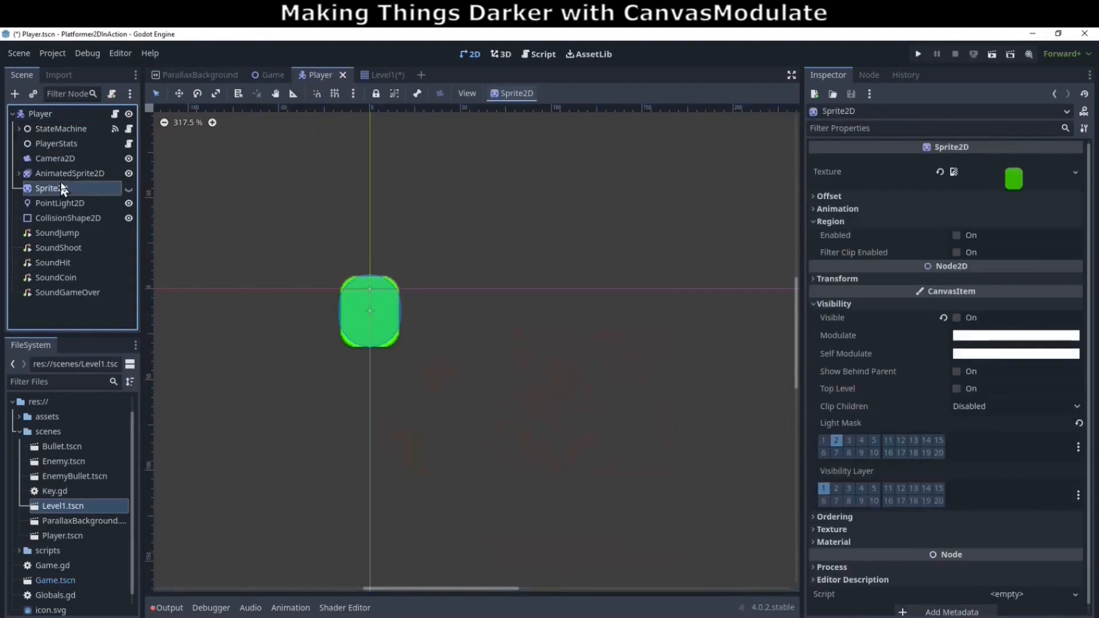
{"action": "scroll", "coordinate": [916, 458], "scroll_direction": "down", "scroll_amount": 3}
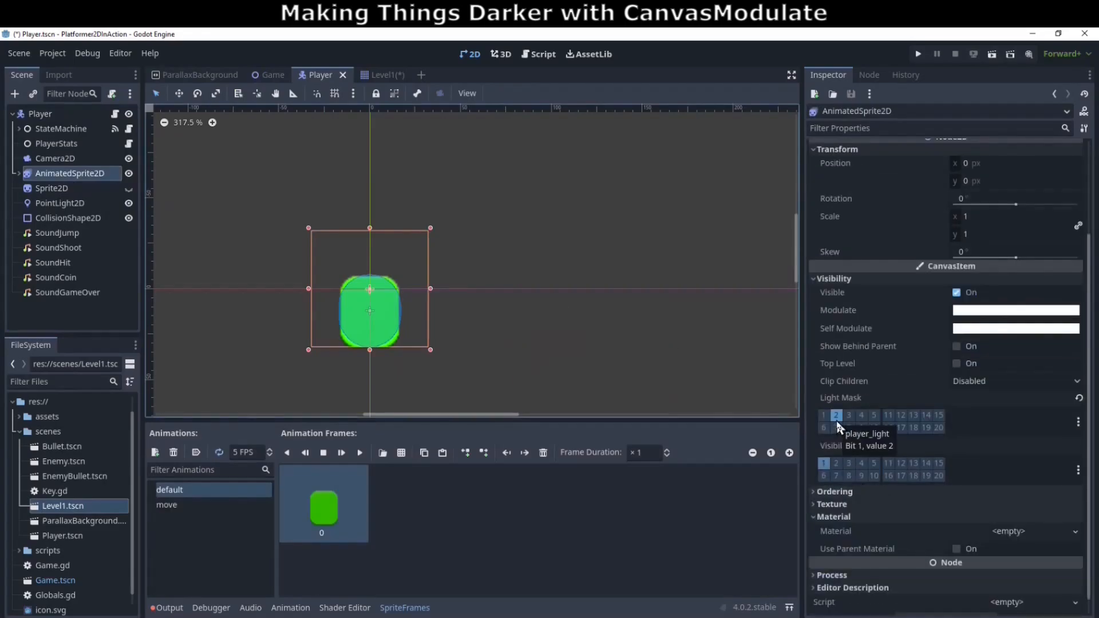
{"action": "left_click", "coordinate": [375, 76]}
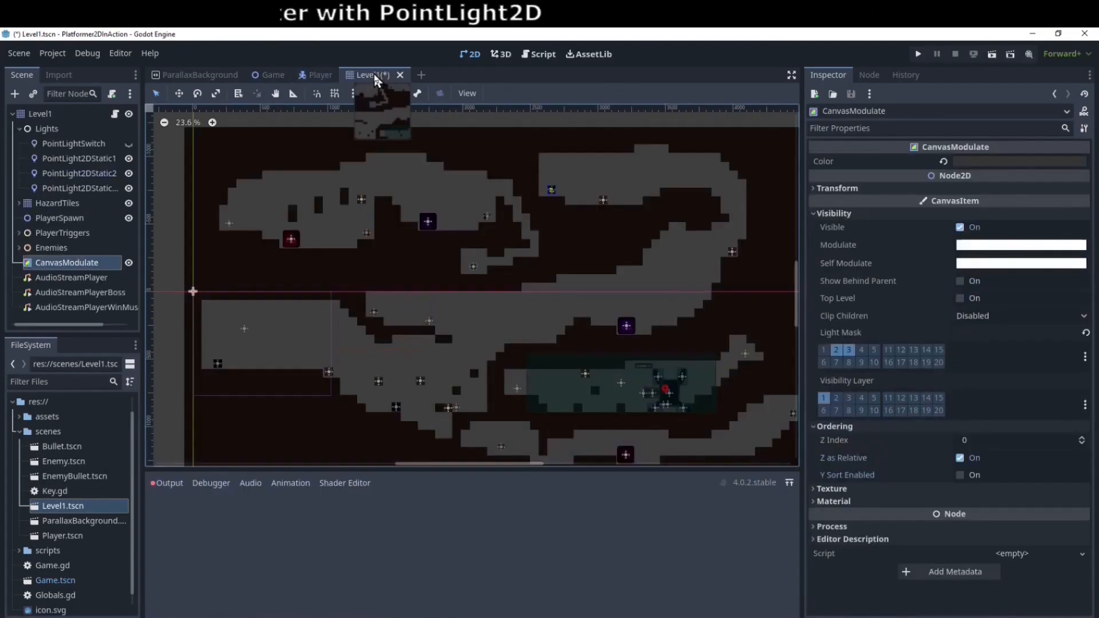
Compare the texture, color and energy settings of the static PointLight2D nodes in Level1's Lights group
{"action": "left_click", "coordinate": [60, 159]}
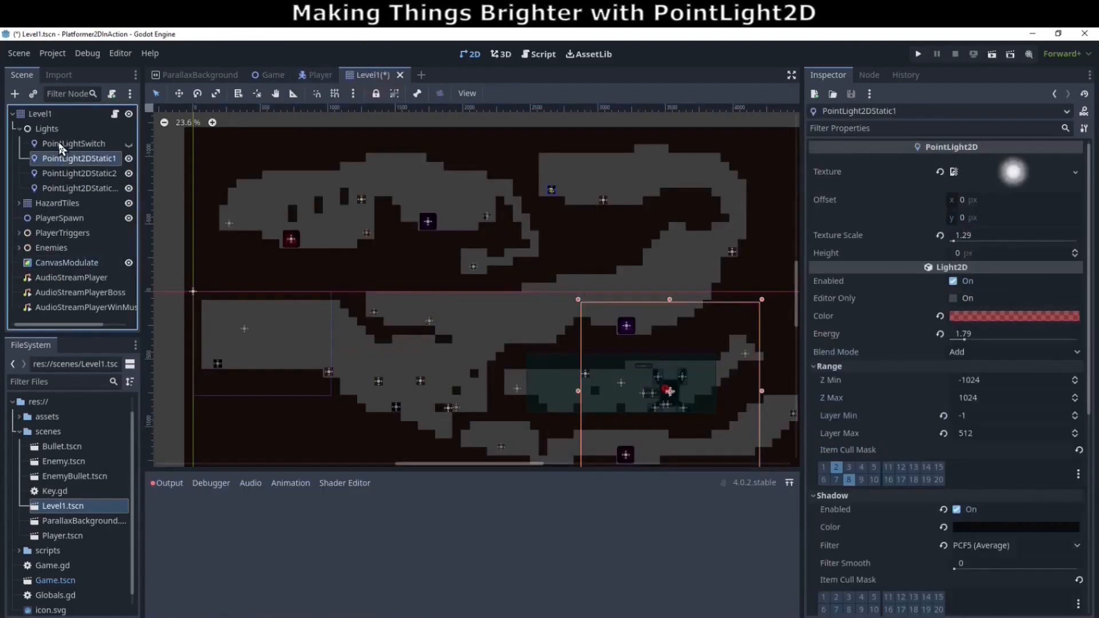
{"action": "left_click", "coordinate": [60, 144]}
{"action": "left_click", "coordinate": [63, 174]}
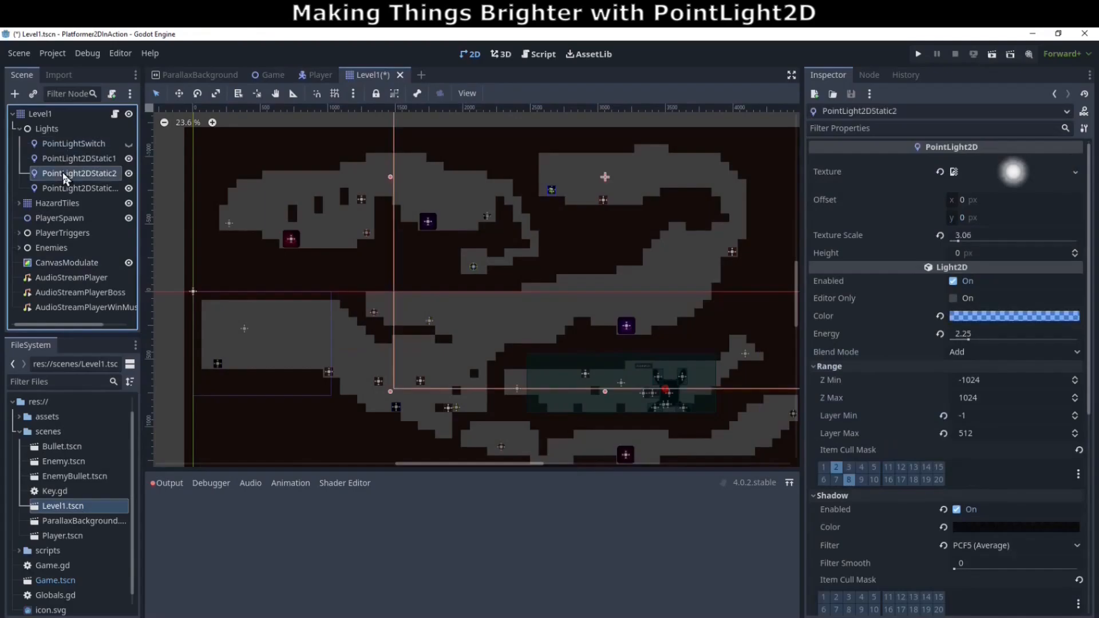
{"action": "left_click", "coordinate": [66, 187]}
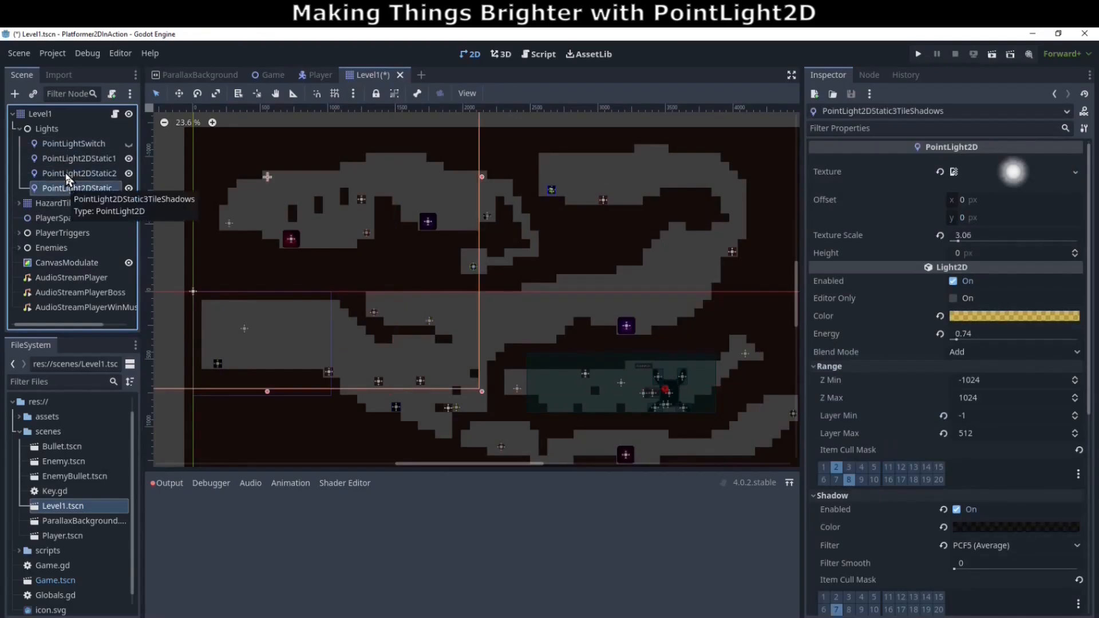
{"action": "left_click", "coordinate": [68, 174]}
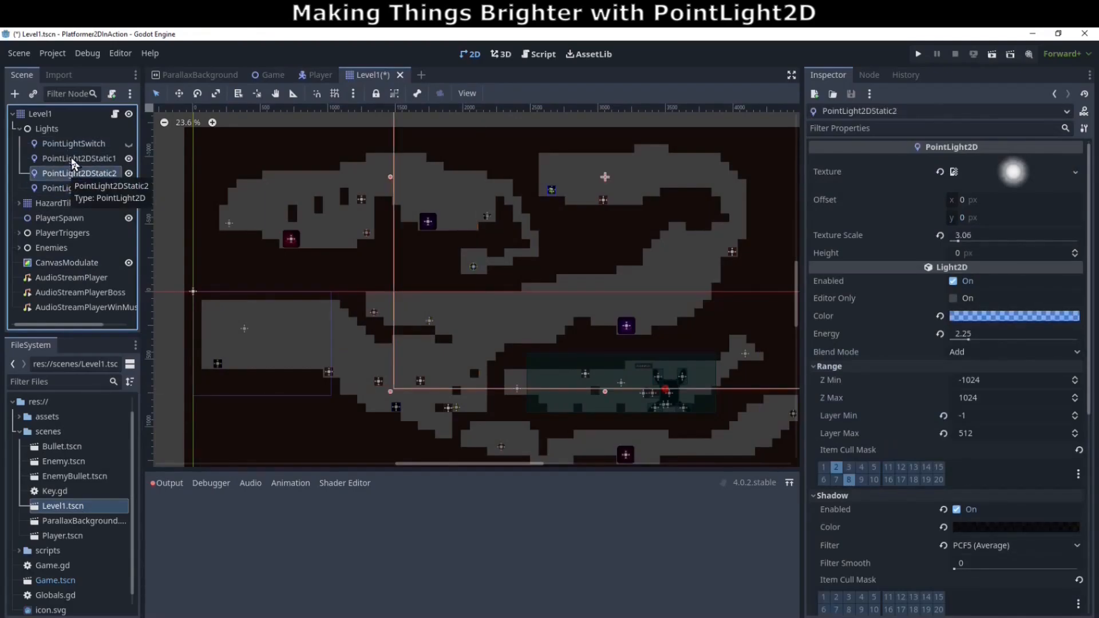
{"action": "left_click", "coordinate": [74, 159]}
Examine PointLightSwitch's range, shadow and light mask settings, then toggle its visibility on and back off
{"action": "left_click", "coordinate": [74, 144]}
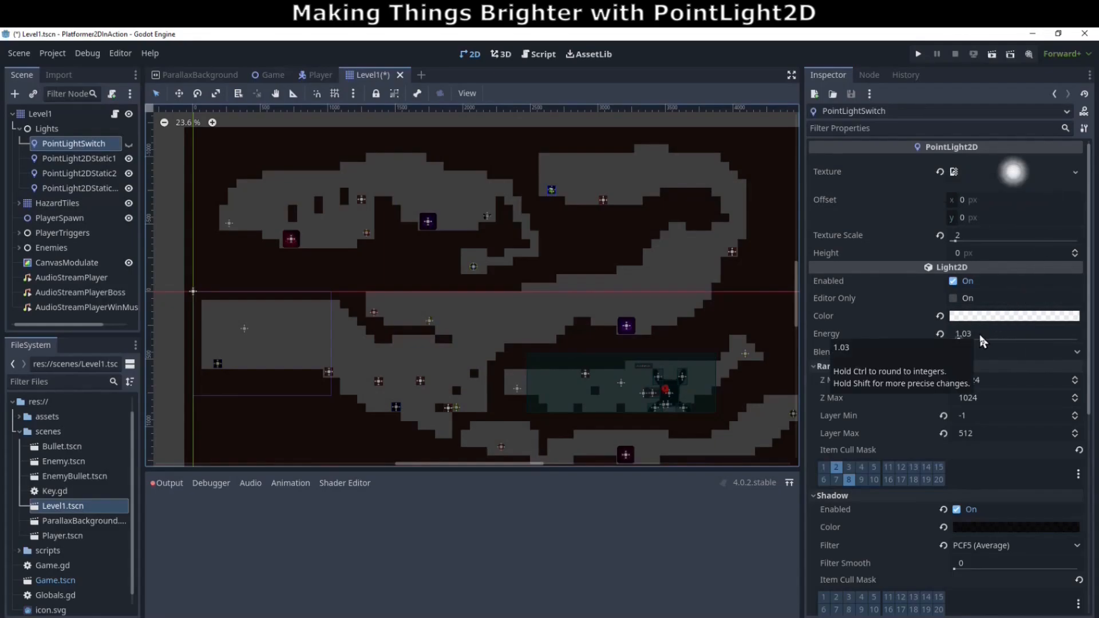
{"action": "scroll", "coordinate": [977, 331], "scroll_direction": "down", "scroll_amount": 3}
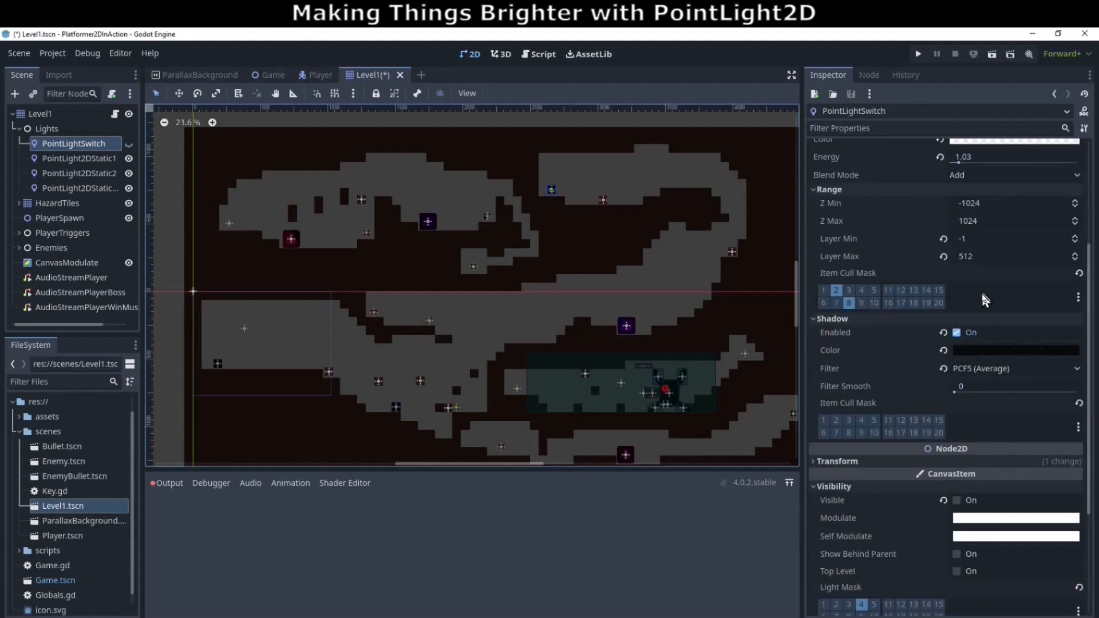
{"action": "scroll", "coordinate": [982, 295], "scroll_direction": "down", "scroll_amount": 2}
{"action": "scroll", "coordinate": [950, 262], "scroll_direction": "down", "scroll_amount": 1}
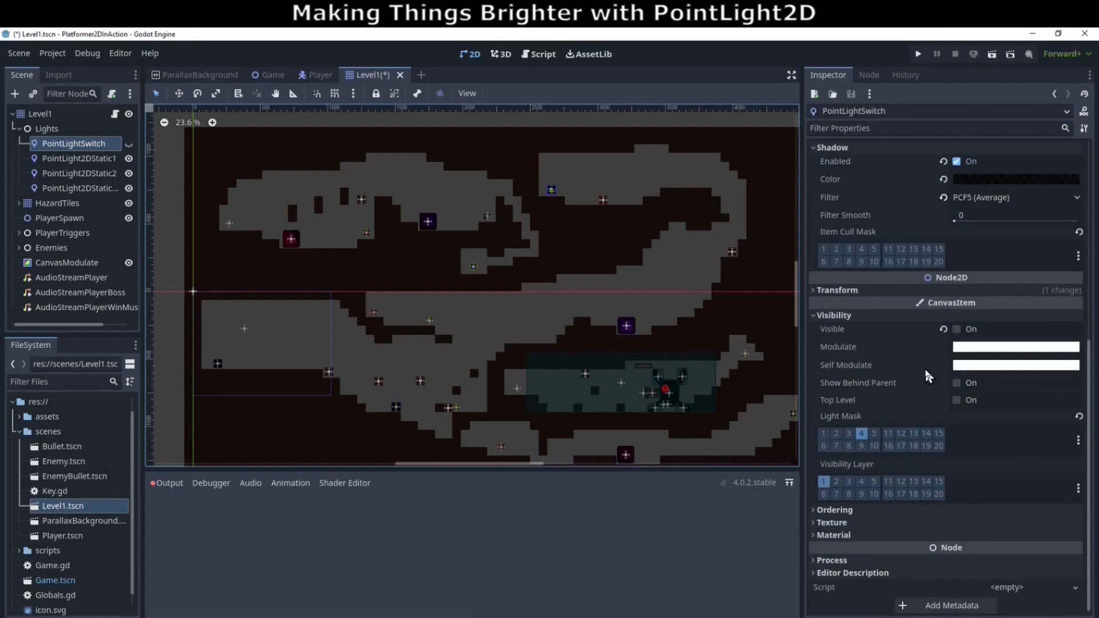
{"action": "scroll", "coordinate": [927, 372], "scroll_direction": "up", "scroll_amount": 3}
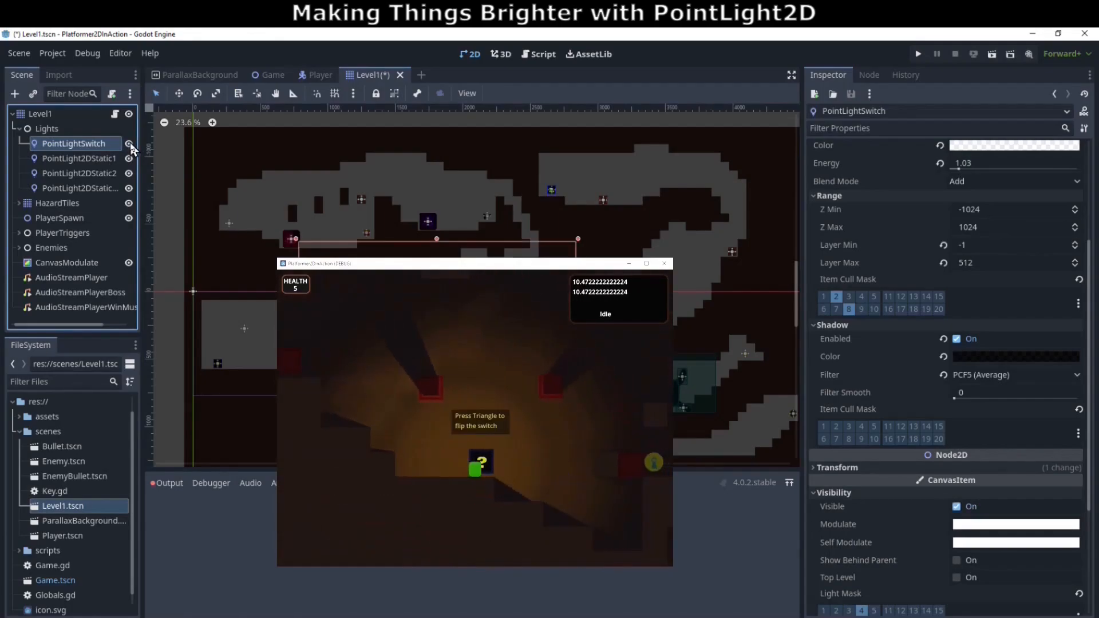
{"action": "left_click", "coordinate": [130, 145]}
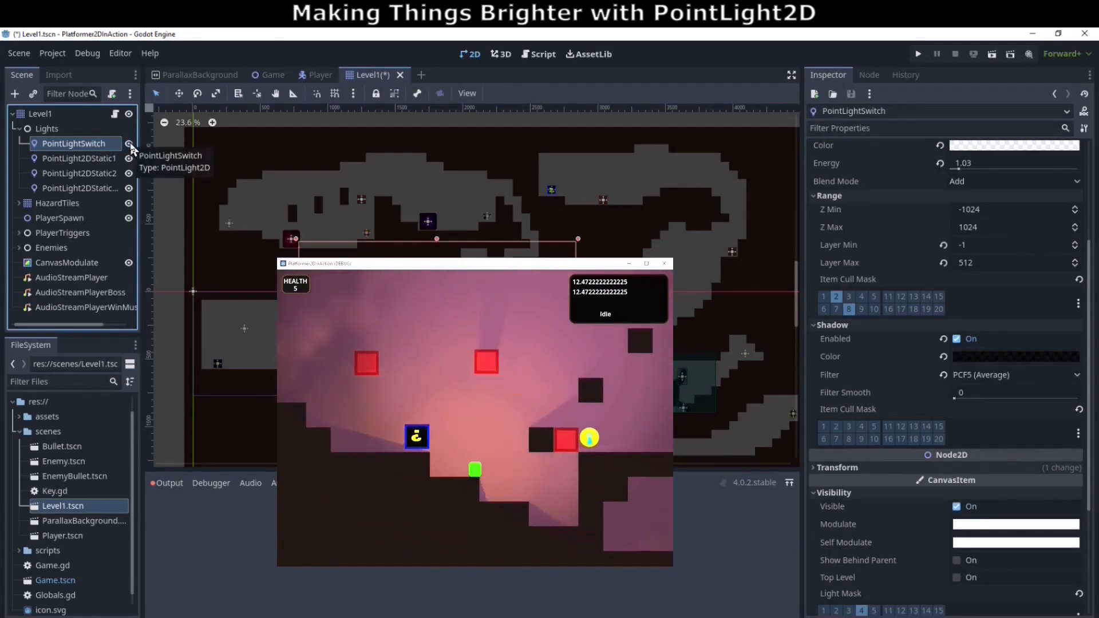
{"action": "left_click", "coordinate": [130, 145]}
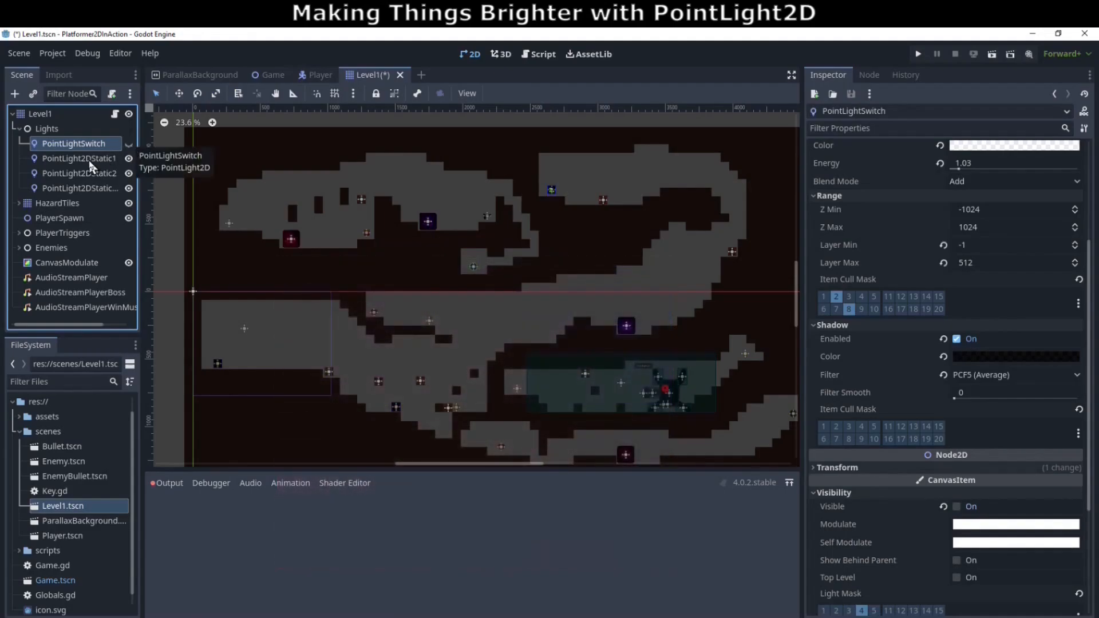
Examine the light, range, shadow and light mask settings of PointLight2DStatic1 and PointLight2DStatic2
{"action": "left_click", "coordinate": [92, 165]}
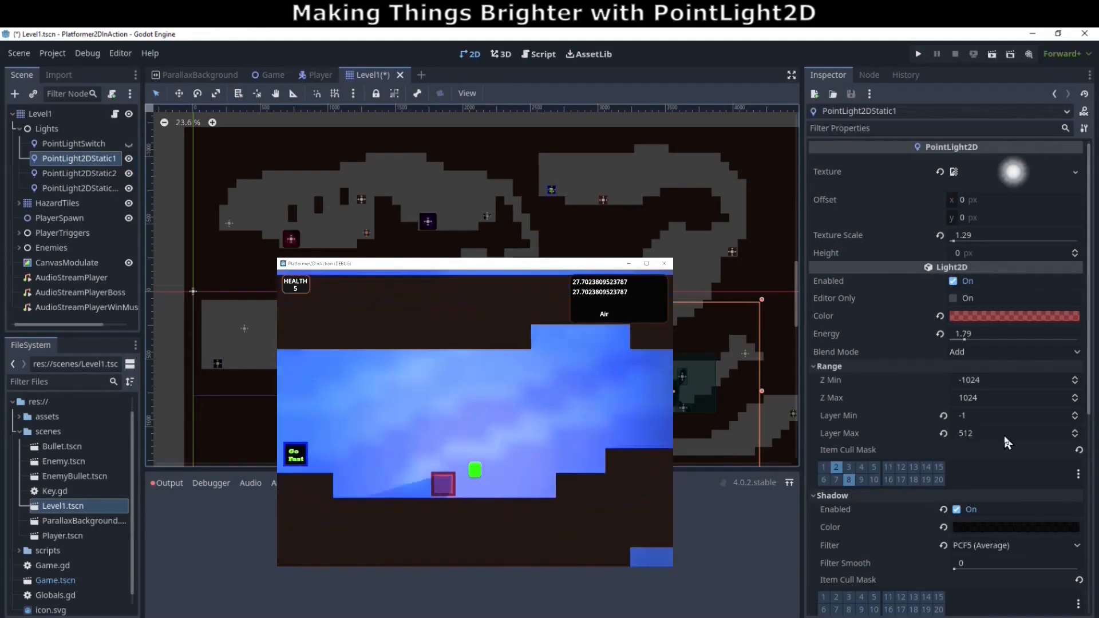
{"action": "scroll", "coordinate": [1003, 446], "scroll_direction": "down", "scroll_amount": 3}
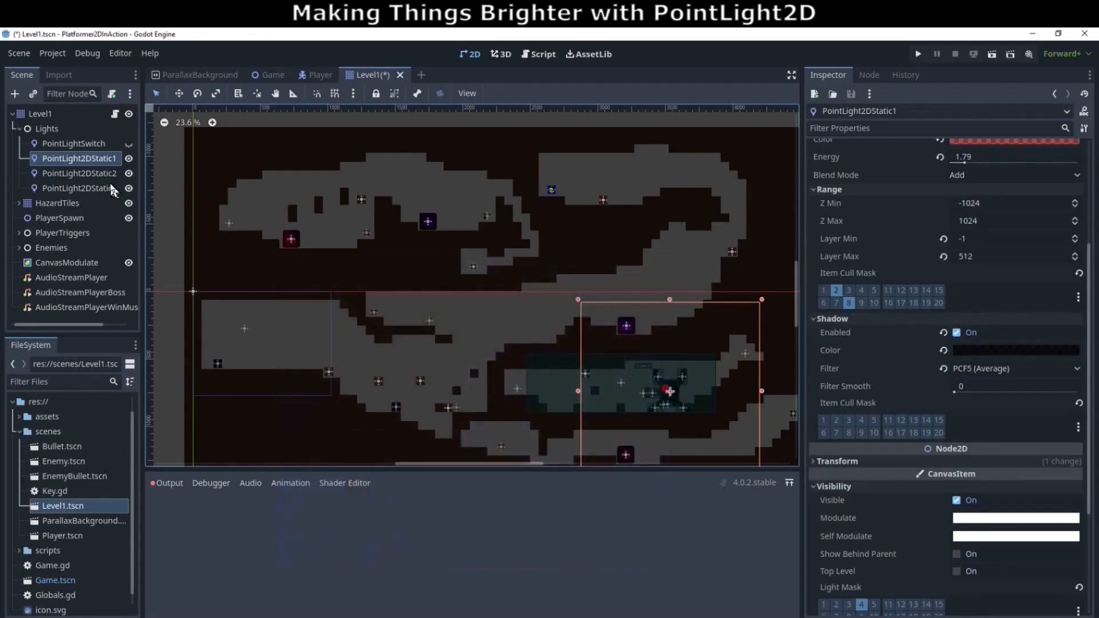
{"action": "left_click", "coordinate": [91, 174]}
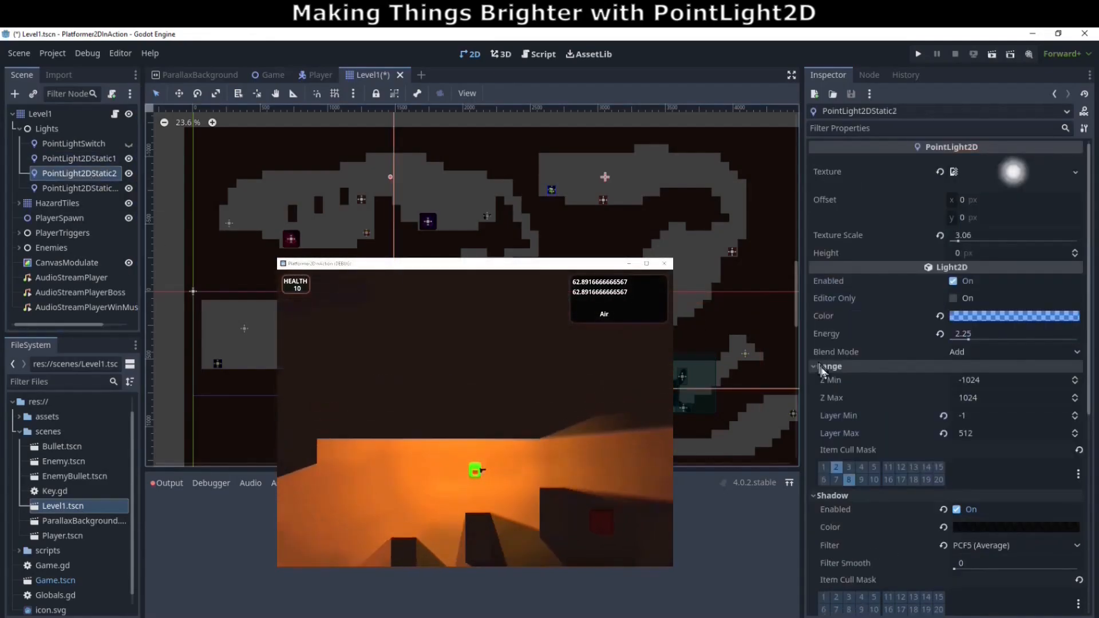
{"action": "scroll", "coordinate": [899, 407], "scroll_direction": "down", "scroll_amount": 6}
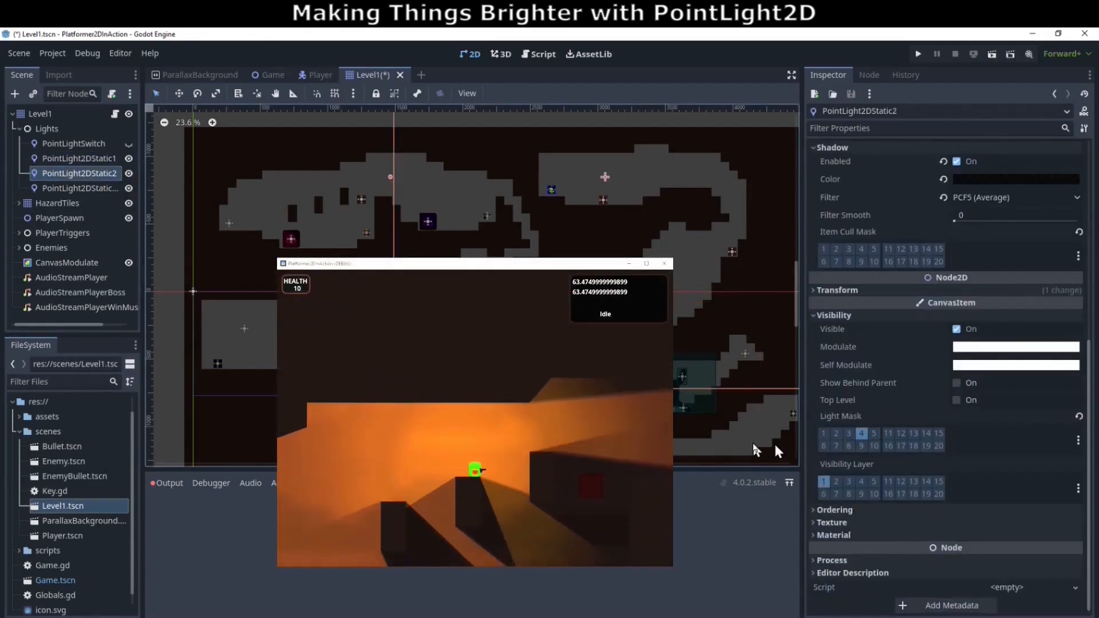
Examine the range and shadow item cull masks of PointLight2DStatic3TileShadows
{"action": "left_click", "coordinate": [69, 190]}
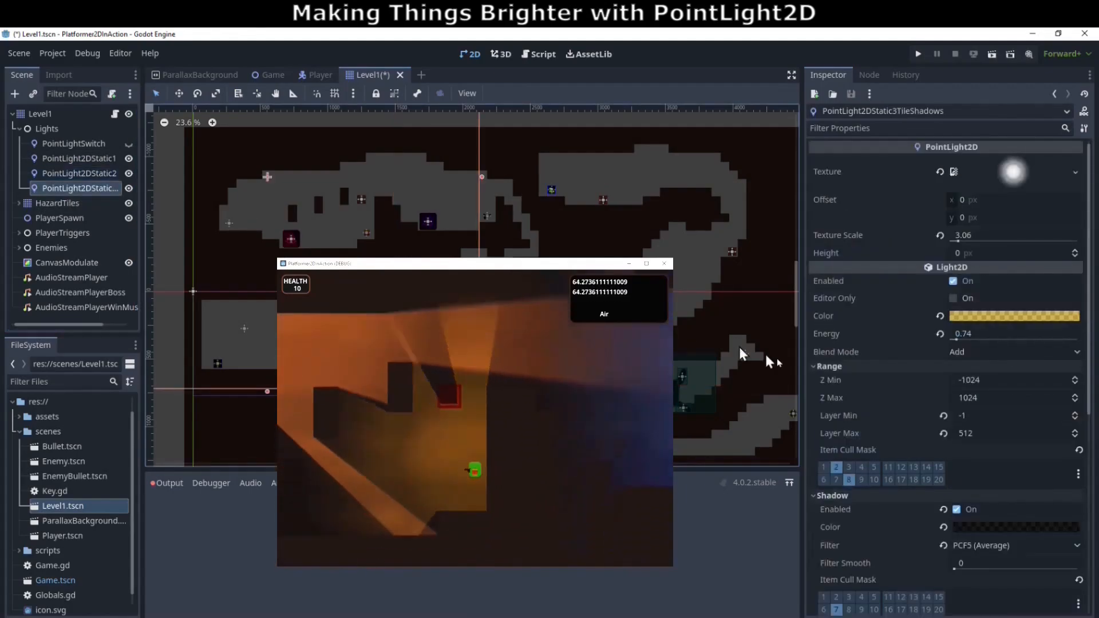
{"action": "scroll", "coordinate": [858, 435], "scroll_direction": "down", "scroll_amount": 3}
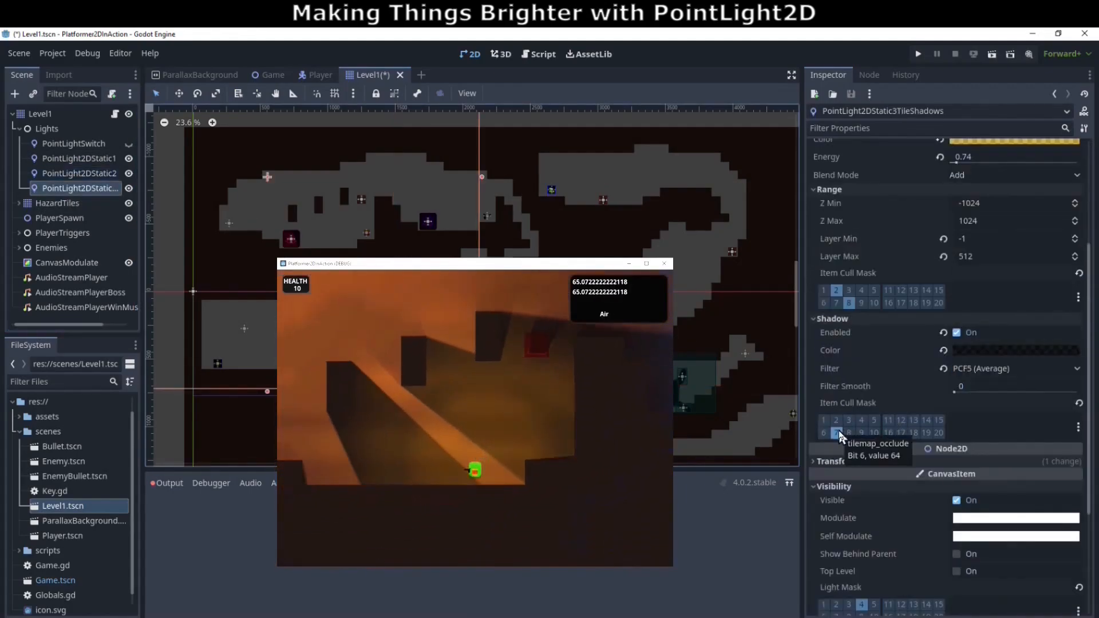
{"action": "left_click", "coordinate": [848, 303]}
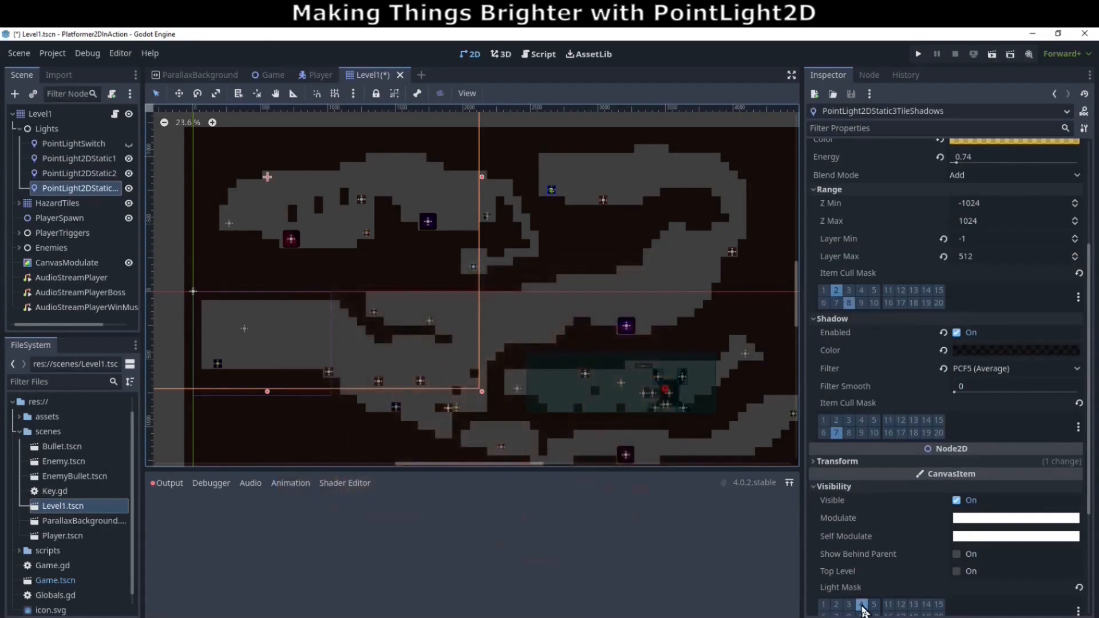
Expand the Boss node under Enemies and examine its BreathWeapon node and the Sprite2D's light mask
{"action": "left_click", "coordinate": [20, 247]}
{"action": "scroll", "coordinate": [34, 275], "scroll_direction": "down", "scroll_amount": 3}
{"action": "scroll", "coordinate": [33, 275], "scroll_direction": "down", "scroll_amount": 1}
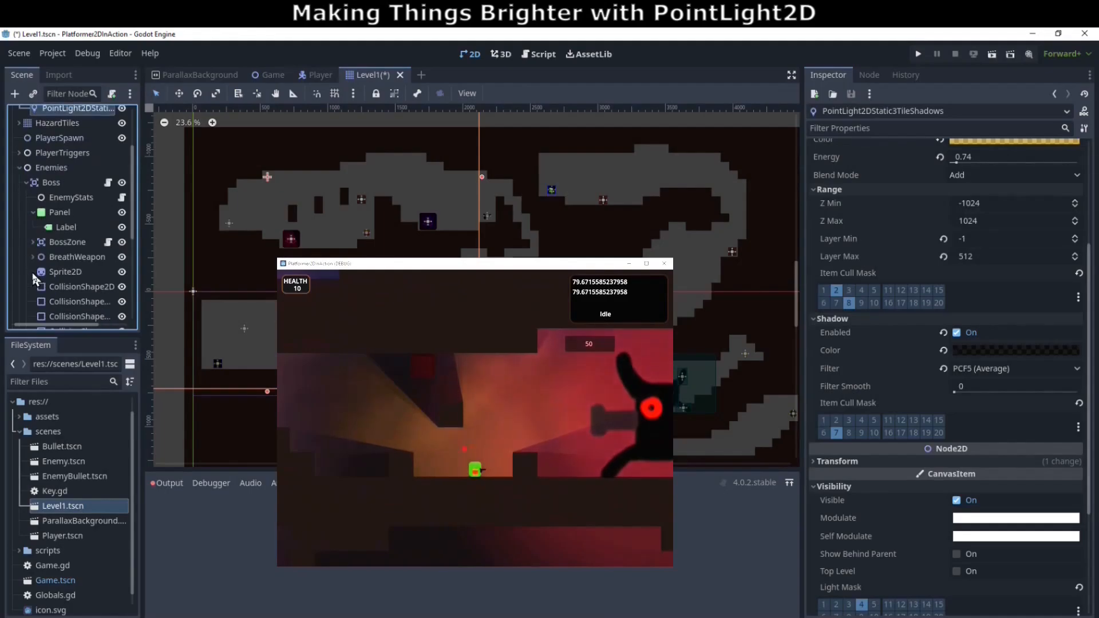
{"action": "left_click", "coordinate": [54, 259]}
{"action": "left_click", "coordinate": [33, 259]}
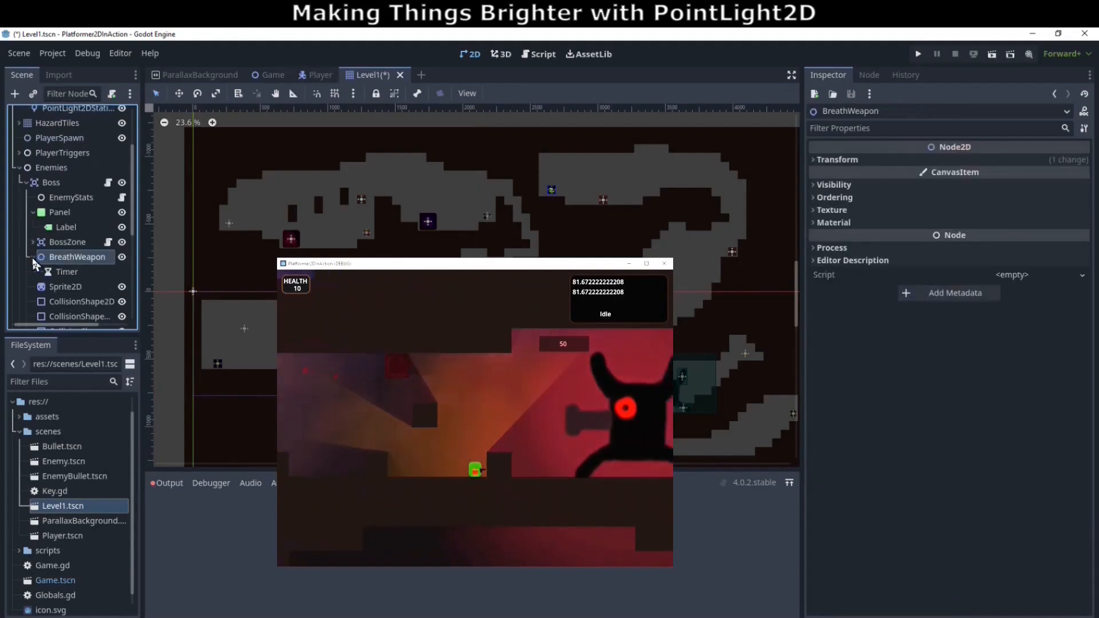
{"action": "scroll", "coordinate": [86, 241], "scroll_direction": "down", "scroll_amount": 3}
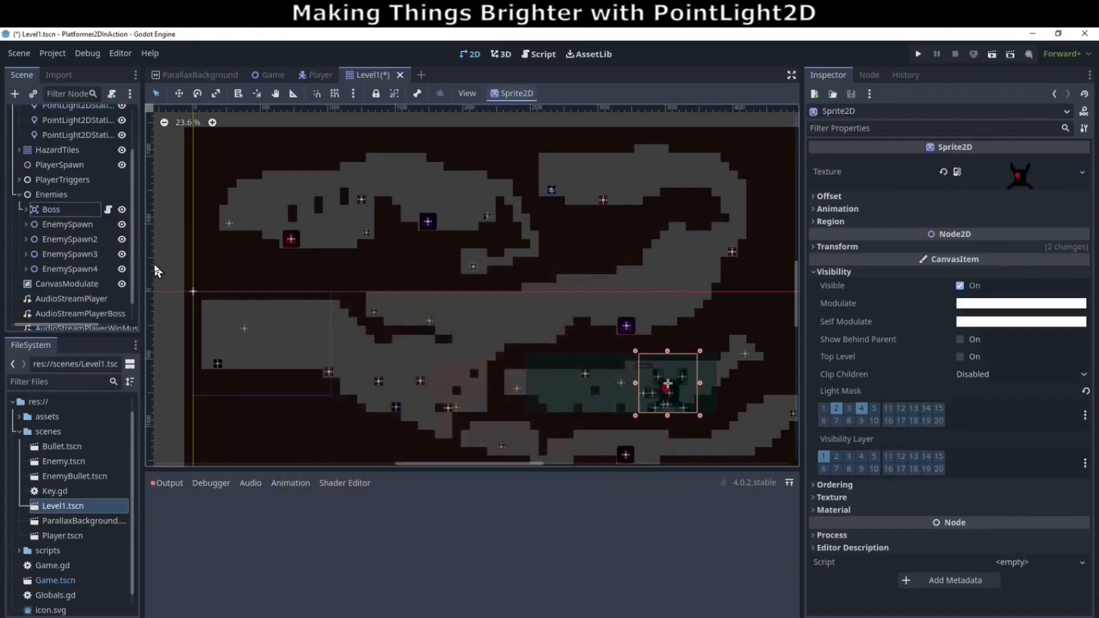
Collapse the Enemies group and examine the occluder light mask of the LightOccluder2D in HazardTiles' Area2D4
{"action": "scroll", "coordinate": [153, 262], "scroll_direction": "up", "scroll_amount": 1}
{"action": "left_click", "coordinate": [26, 194]}
{"action": "scroll", "coordinate": [417, 325], "scroll_direction": "down", "scroll_amount": 2}
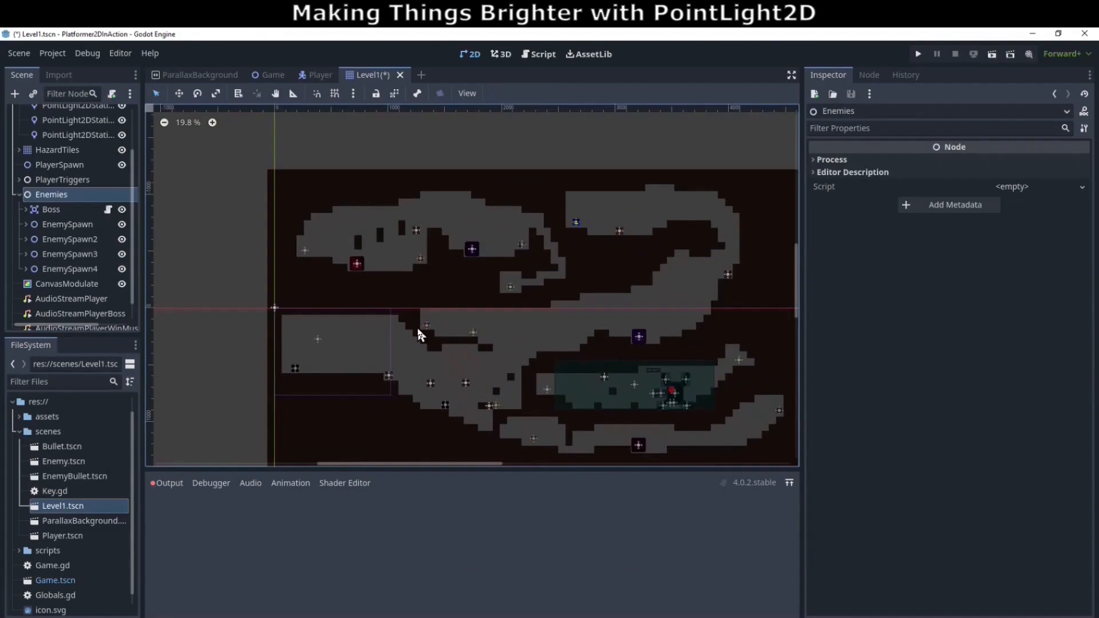
{"action": "middle_click_drag", "start_coordinate": [503, 351], "coordinate": [477, 340]}
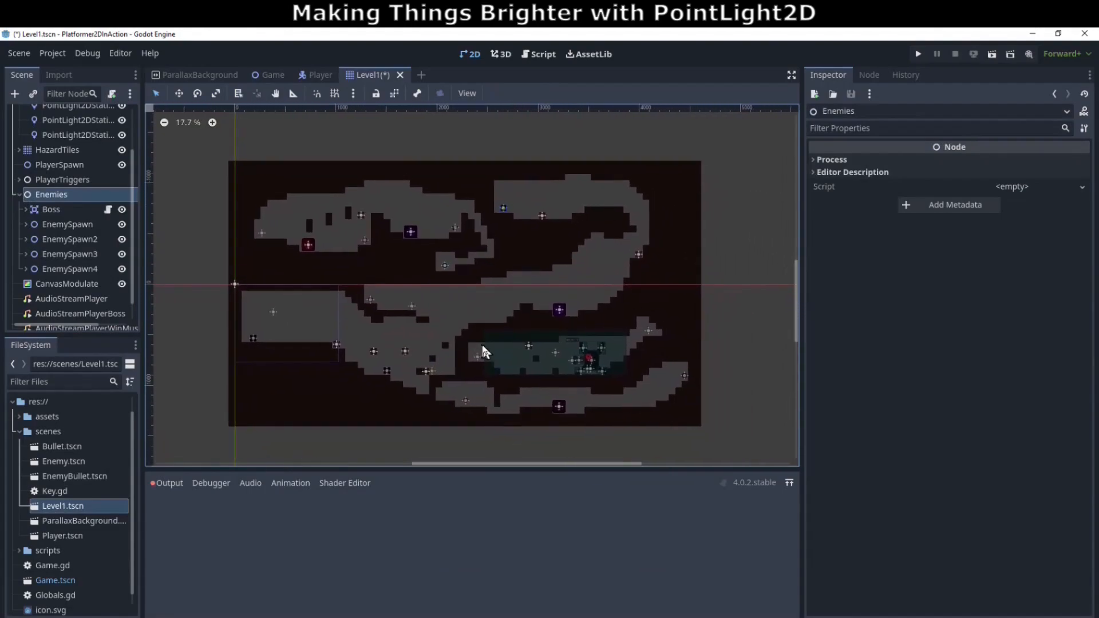
{"action": "scroll", "coordinate": [80, 210], "scroll_direction": "up", "scroll_amount": 2}
{"action": "left_click", "coordinate": [19, 247]}
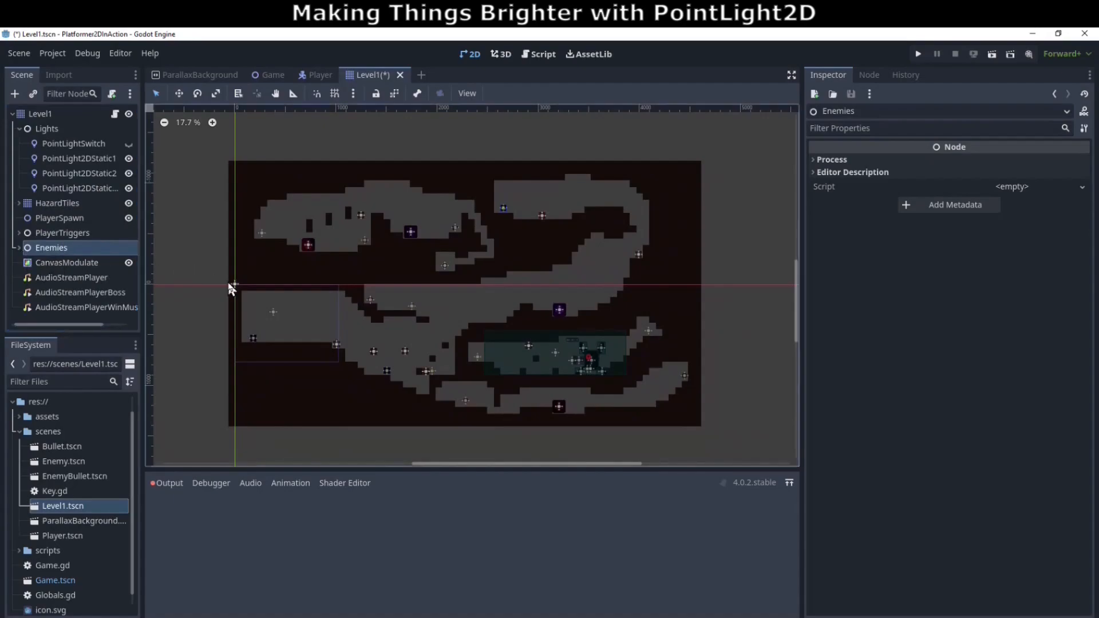
{"action": "left_click", "coordinate": [19, 203]}
{"action": "left_click", "coordinate": [72, 307]}
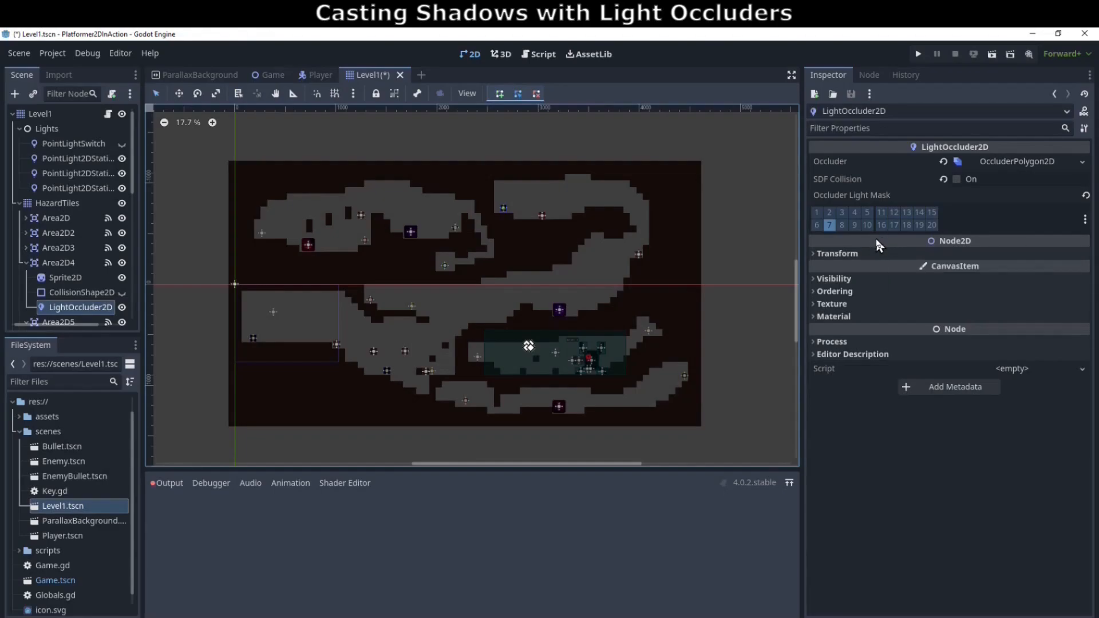
Open Level1's TileSet in an enlarged TileSet editor and show the setup properties of tiles1.png
{"action": "left_click", "coordinate": [36, 118]}
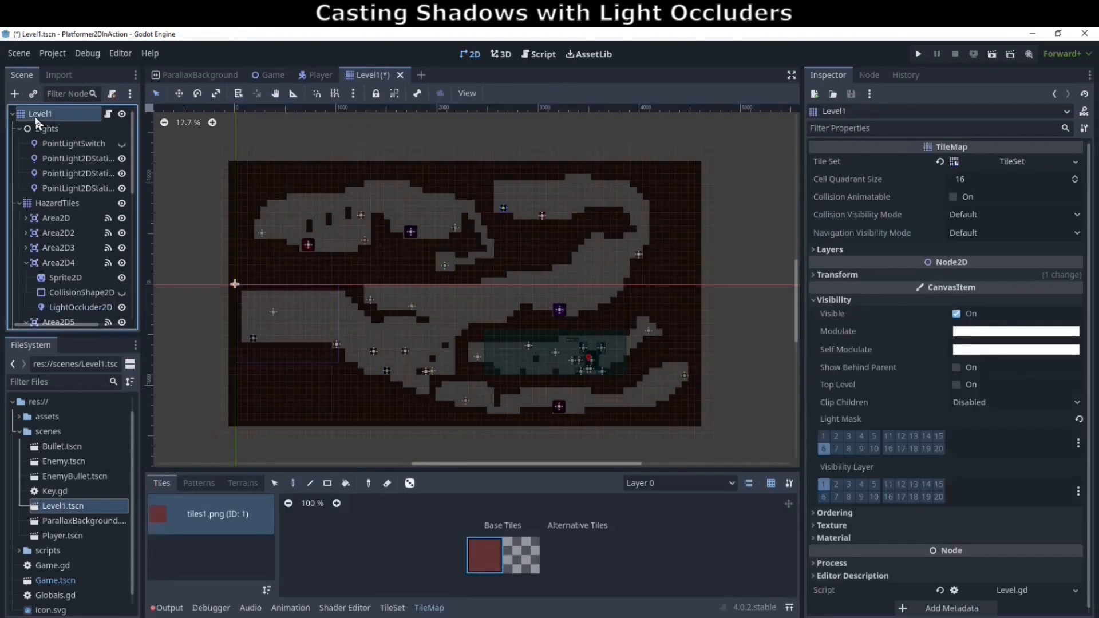
{"action": "left_click", "coordinate": [1013, 162]}
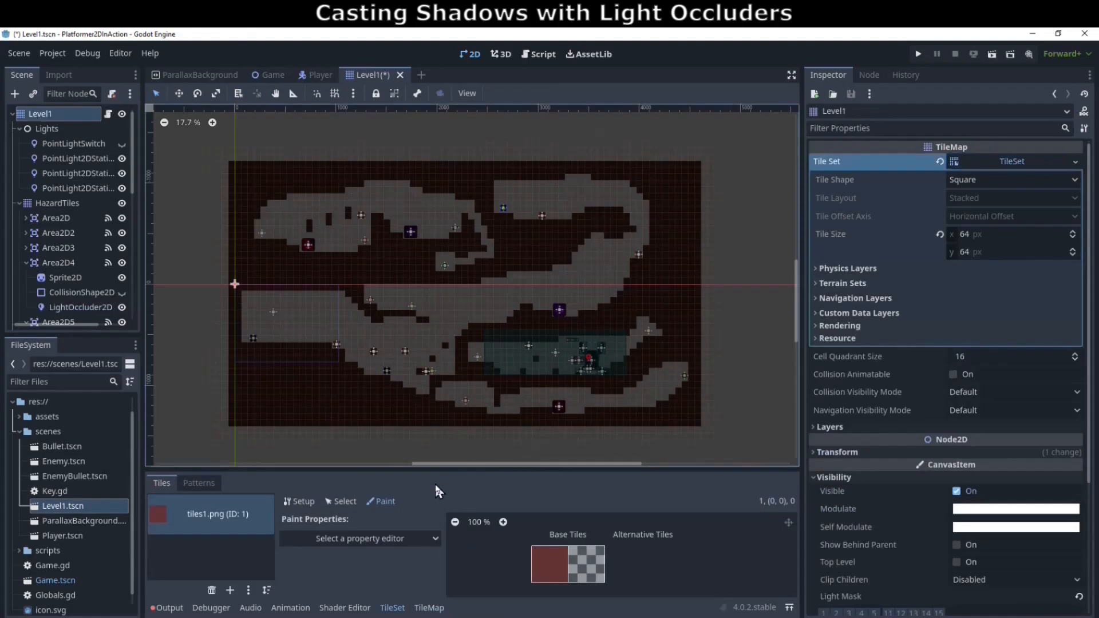
{"action": "left_click_drag", "start_coordinate": [461, 472], "coordinate": [463, 374]}
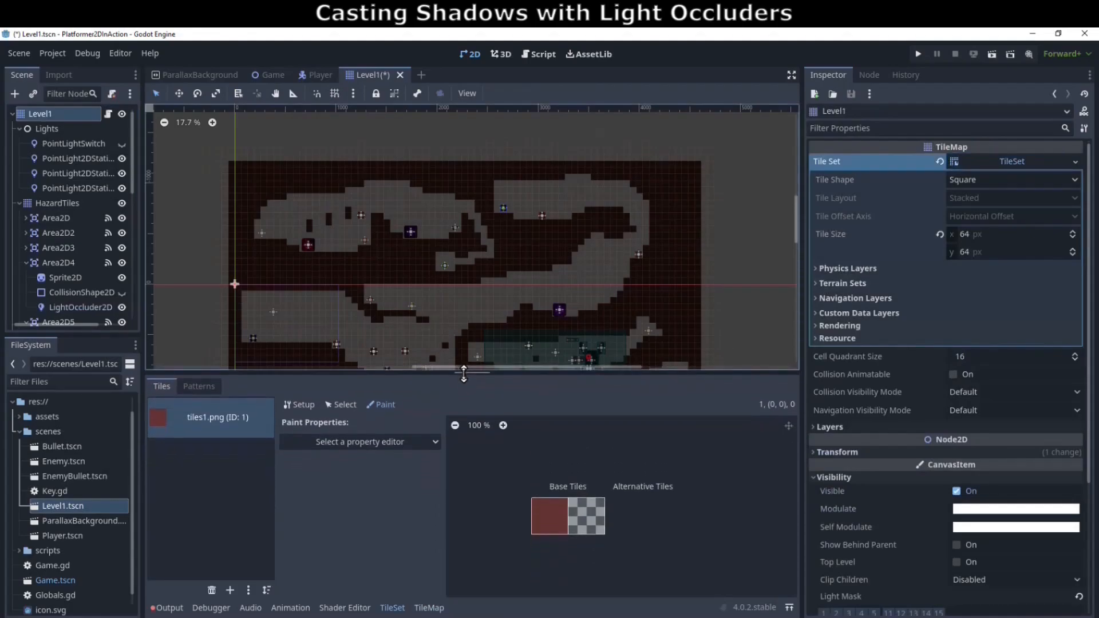
{"action": "left_click", "coordinate": [302, 406]}
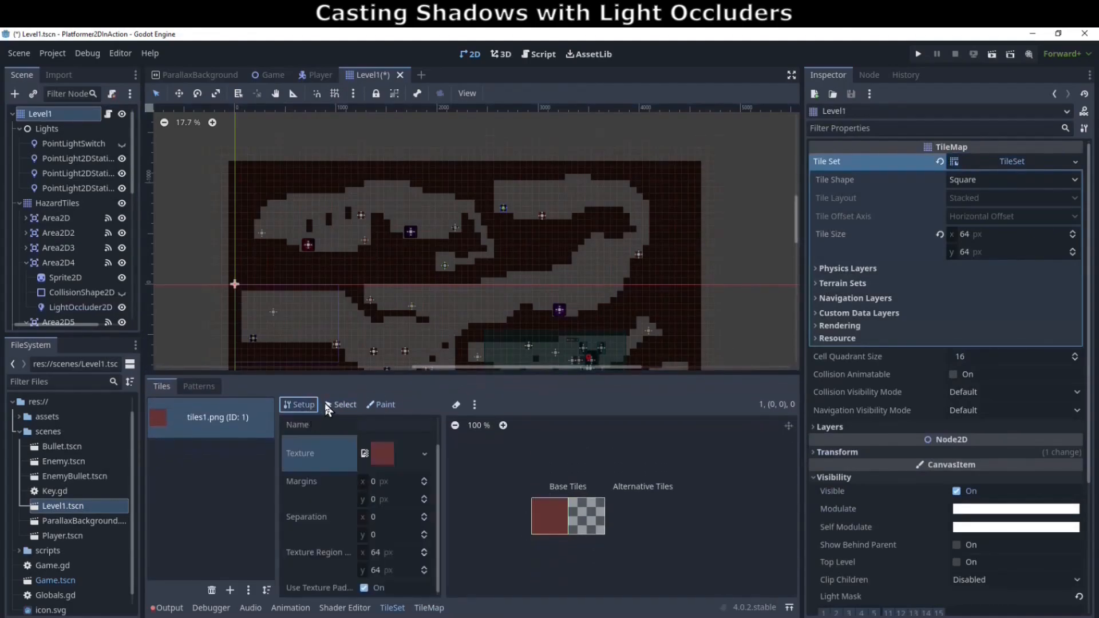
{"action": "scroll", "coordinate": [506, 501], "scroll_direction": "down", "scroll_amount": 1}
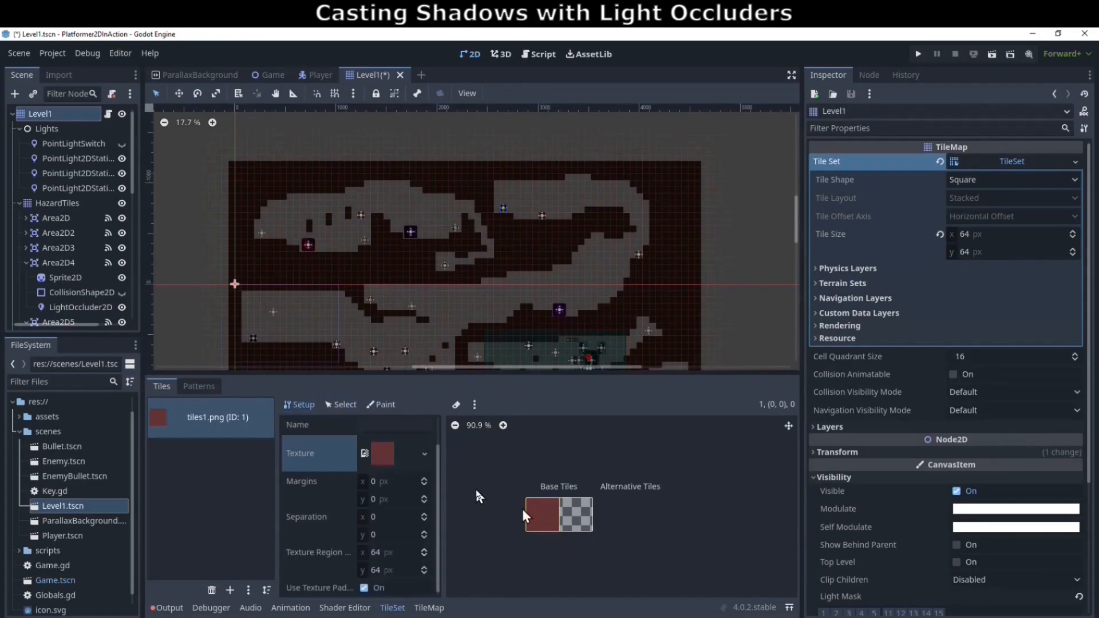
Select the base tile and examine the Occlusion Layer 0 polygon in its rendering properties
{"action": "left_click", "coordinate": [343, 405]}
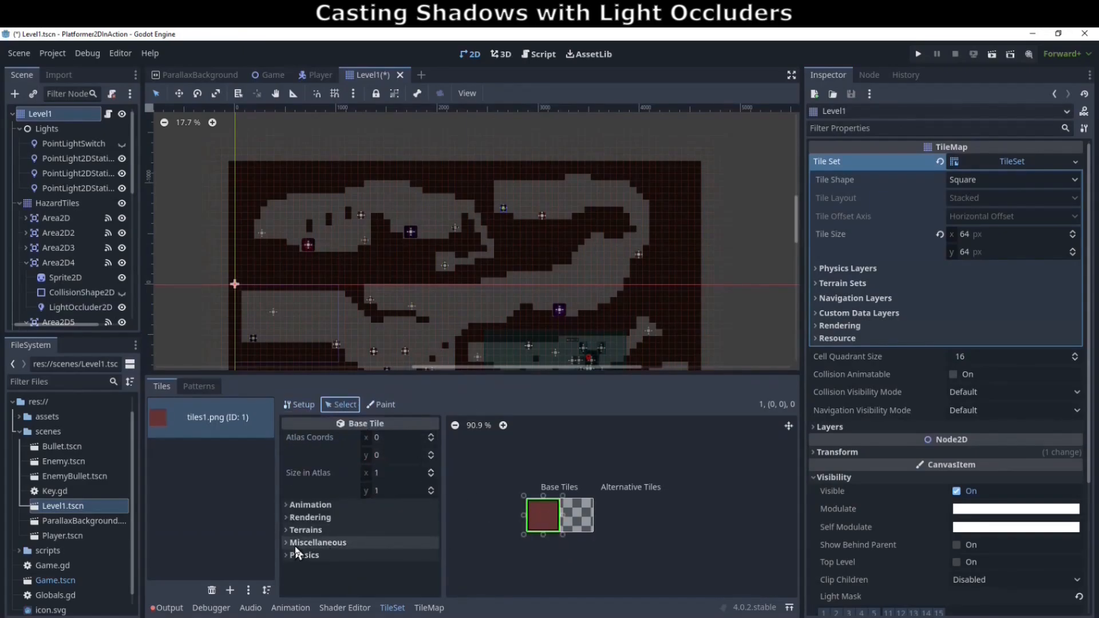
{"action": "left_click", "coordinate": [286, 518]}
{"action": "scroll", "coordinate": [303, 541], "scroll_direction": "down", "scroll_amount": 3}
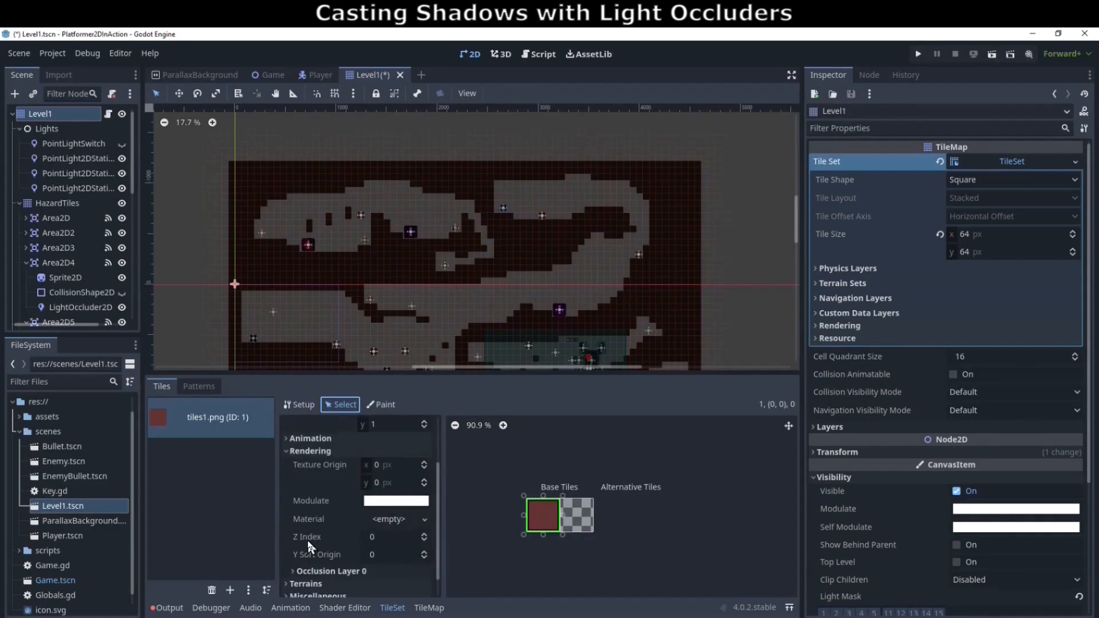
{"action": "left_click", "coordinate": [292, 550]}
{"action": "scroll", "coordinate": [300, 537], "scroll_direction": "down", "scroll_amount": 3}
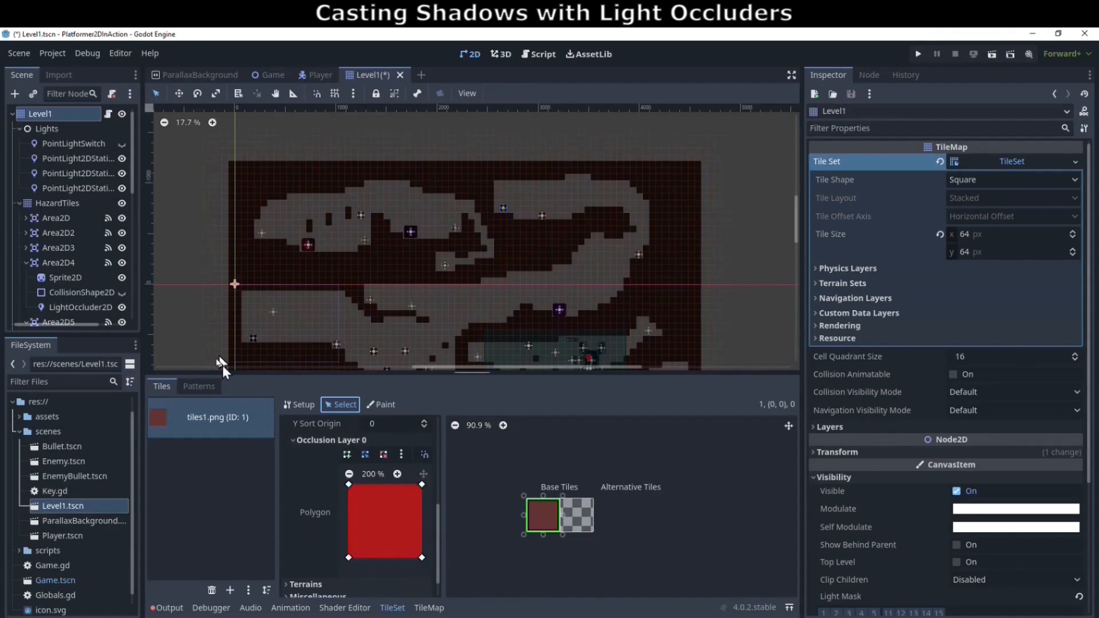
Compare the occluder light masks of the LightOccluder2D nodes in Area2D4 and Area2D5
{"action": "scroll", "coordinate": [47, 215], "scroll_direction": "down", "scroll_amount": 3}
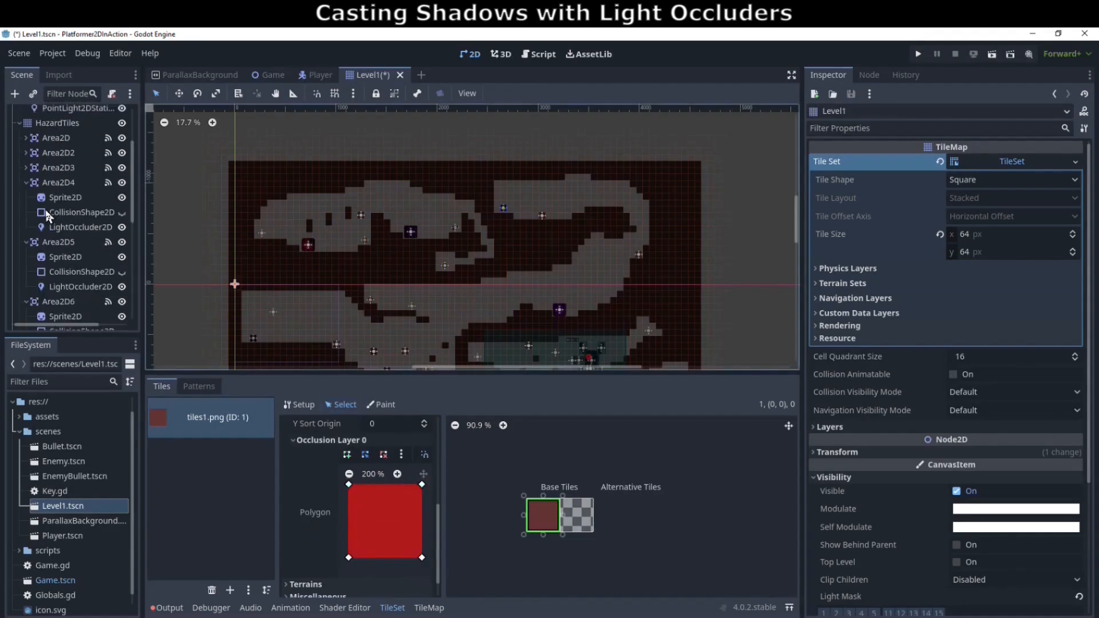
{"action": "left_click", "coordinate": [67, 228]}
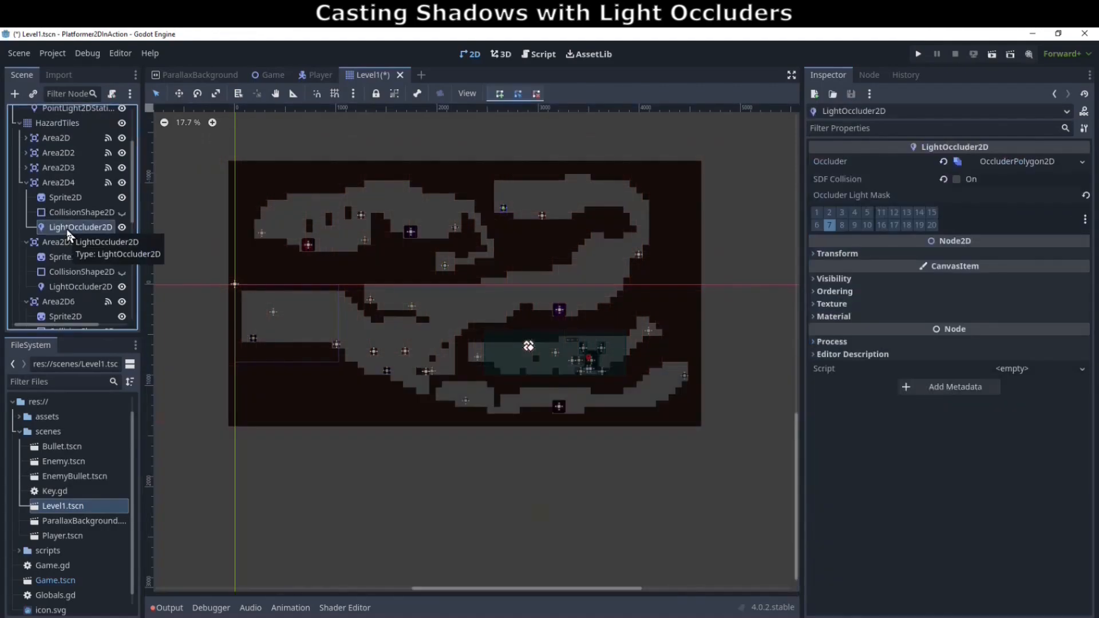
{"action": "left_click", "coordinate": [67, 287]}
{"action": "scroll", "coordinate": [680, 351], "scroll_direction": "up", "scroll_amount": 5}
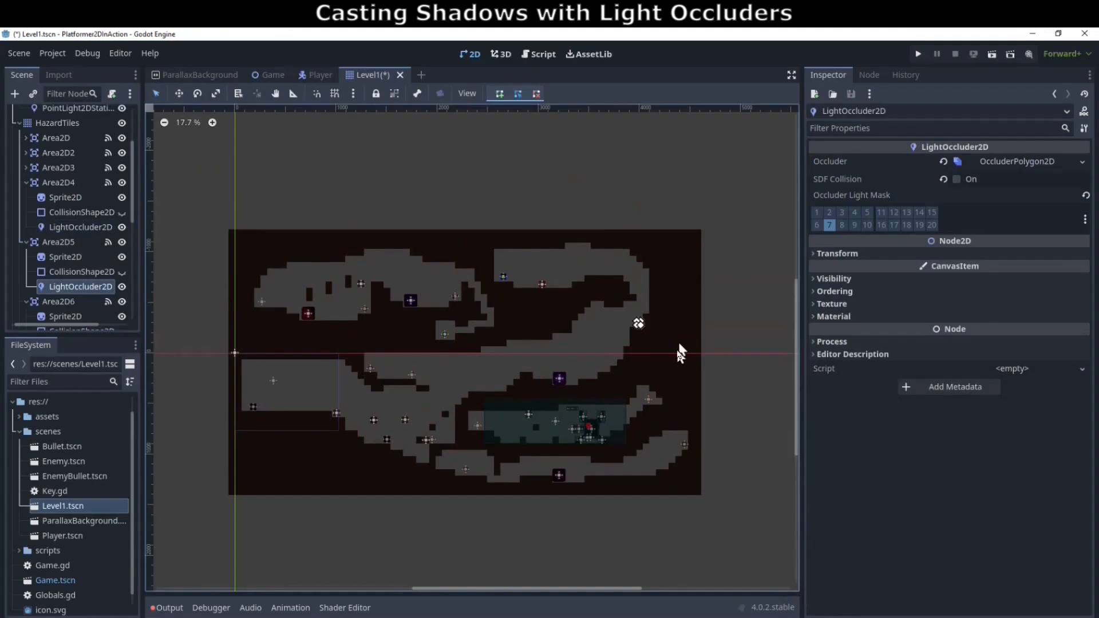
Examine the light occluder polygon around the Area2D5 hazard tile and the surrounding Level1 layout
{"action": "scroll", "coordinate": [630, 335], "scroll_direction": "up", "scroll_amount": 9}
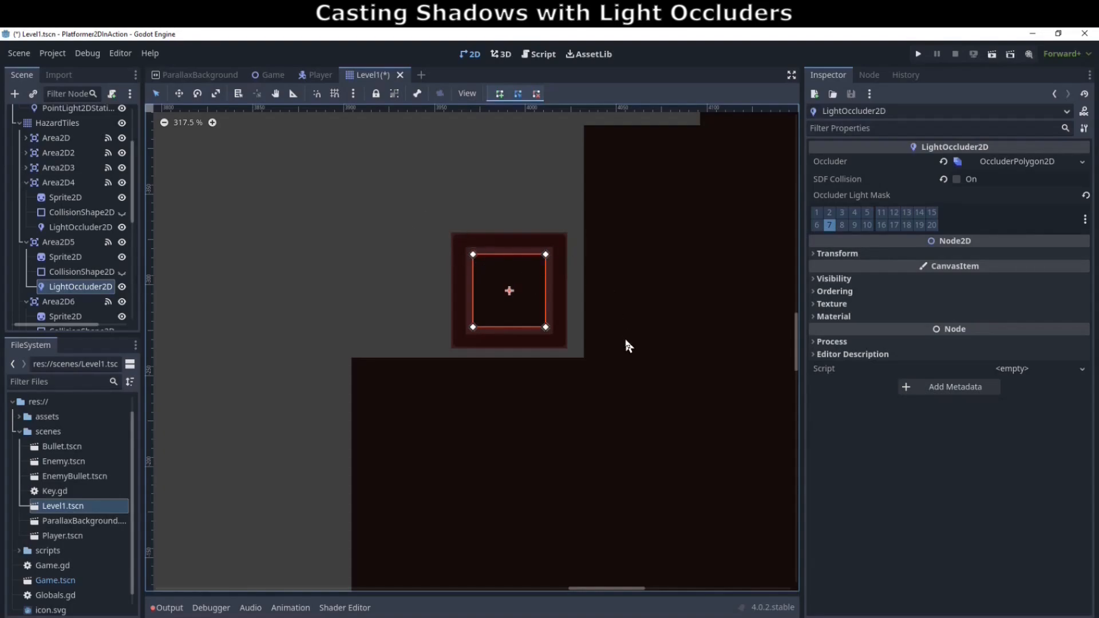
{"action": "scroll", "coordinate": [626, 342], "scroll_direction": "down", "scroll_amount": 6}
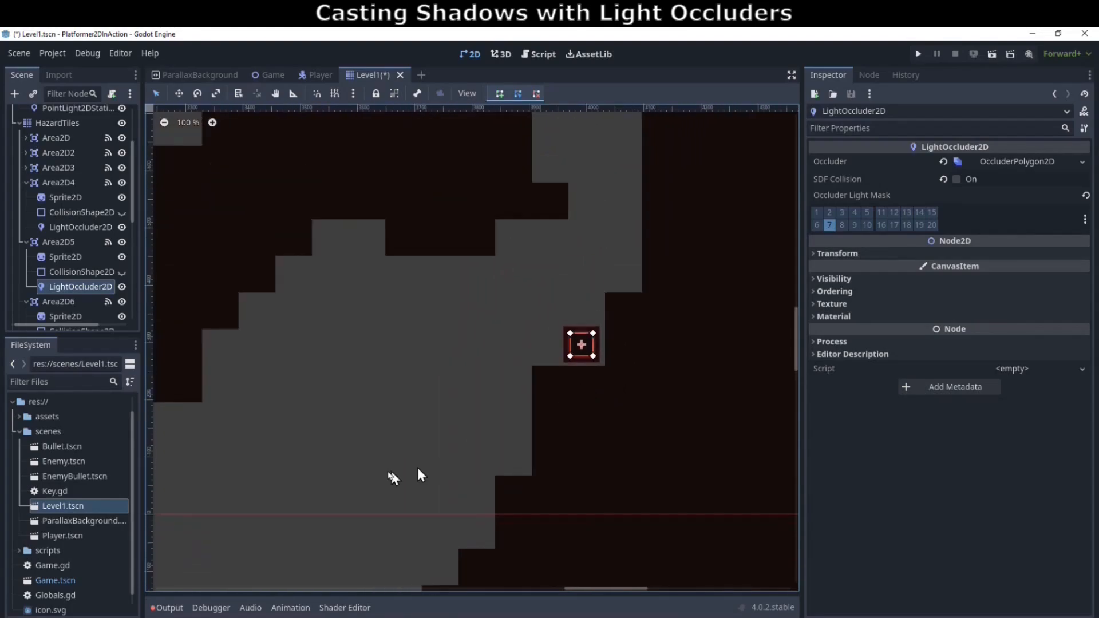
{"action": "scroll", "coordinate": [251, 478], "scroll_direction": "down", "scroll_amount": 1}
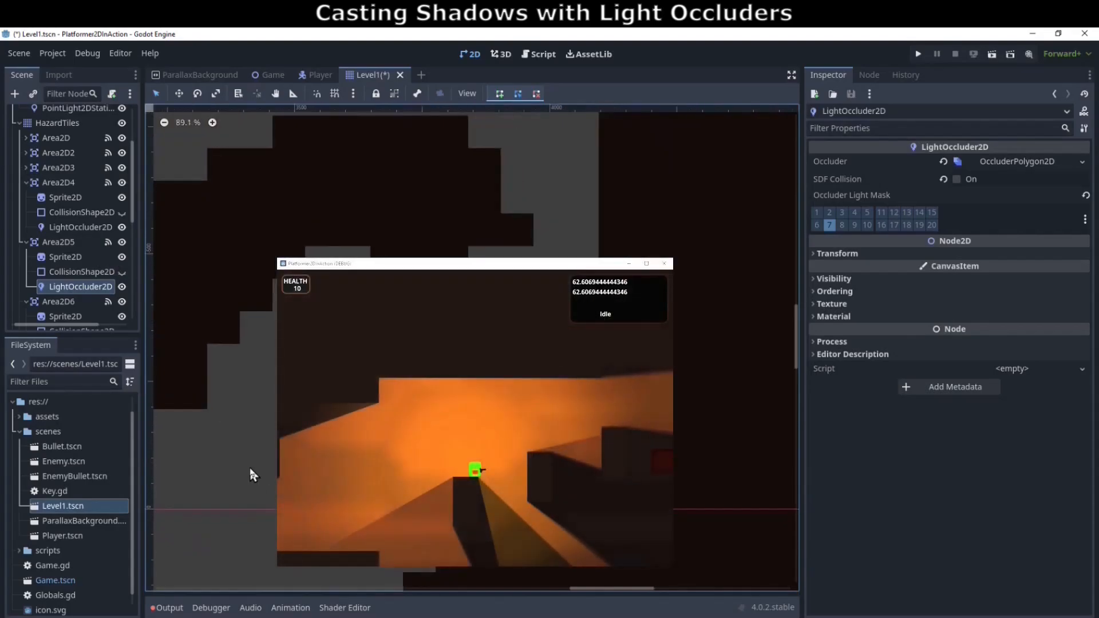
{"action": "scroll", "coordinate": [250, 482], "scroll_direction": "down", "scroll_amount": 5}
{"action": "middle_click_drag", "start_coordinate": [223, 518], "coordinate": [681, 293]}
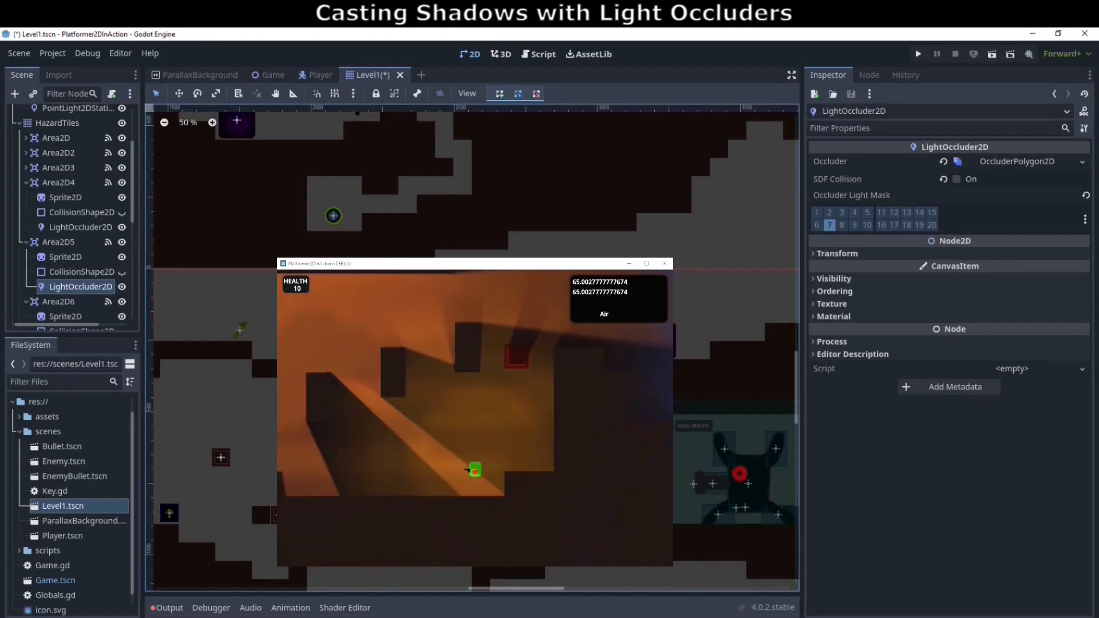
{"action": "scroll", "coordinate": [261, 341], "scroll_direction": "down", "scroll_amount": 8}
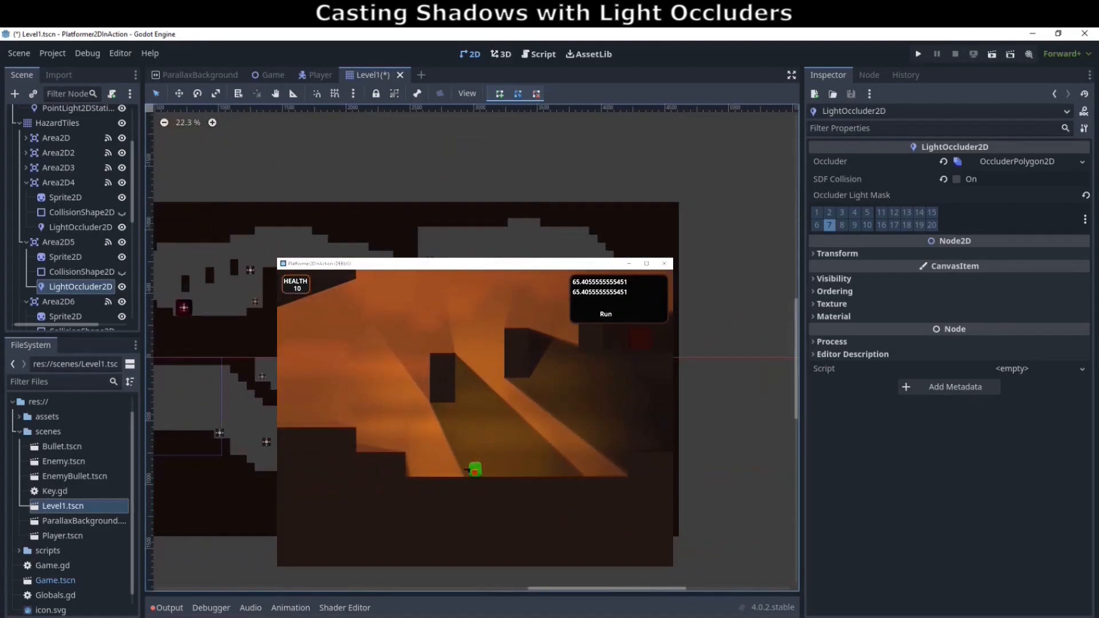
{"action": "middle_click_drag", "start_coordinate": [366, 418], "coordinate": [456, 399]}
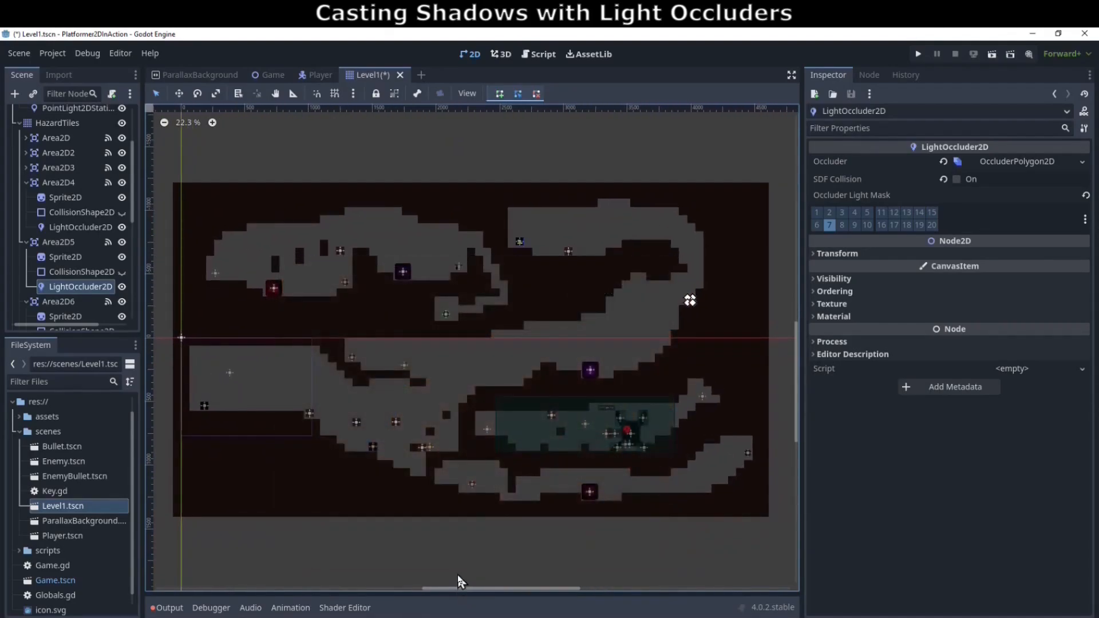
Collapse the HazardTiles group and compare the light and shadow settings of the three static PointLight2D nodes and PointLightSwitch
{"action": "left_click", "coordinate": [19, 123]}
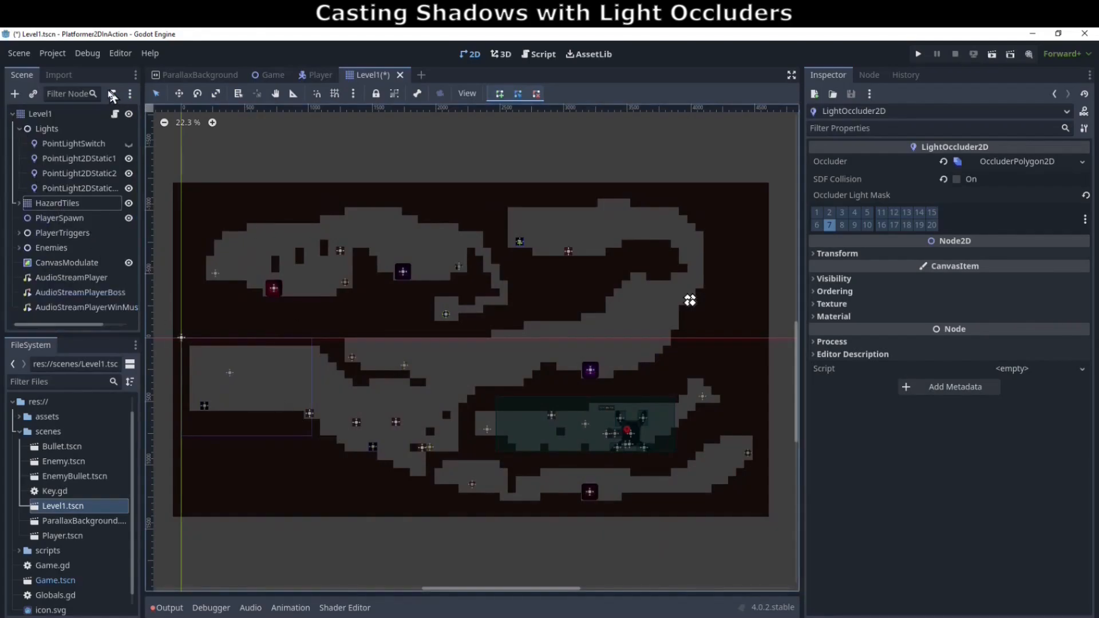
{"action": "left_click", "coordinate": [57, 113]}
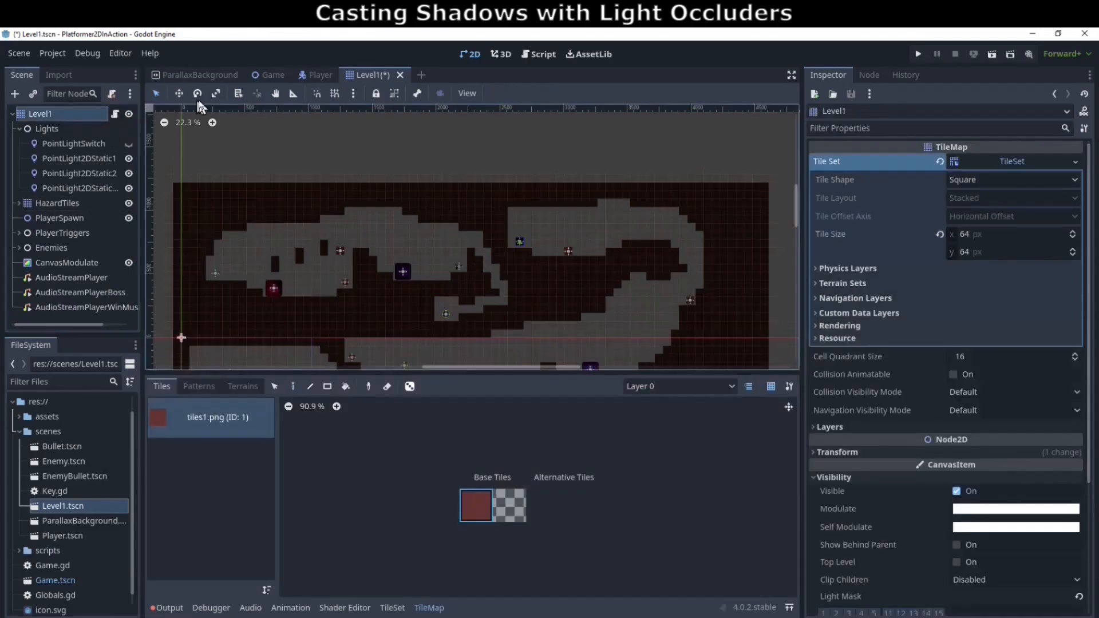
{"action": "left_click", "coordinate": [68, 159]}
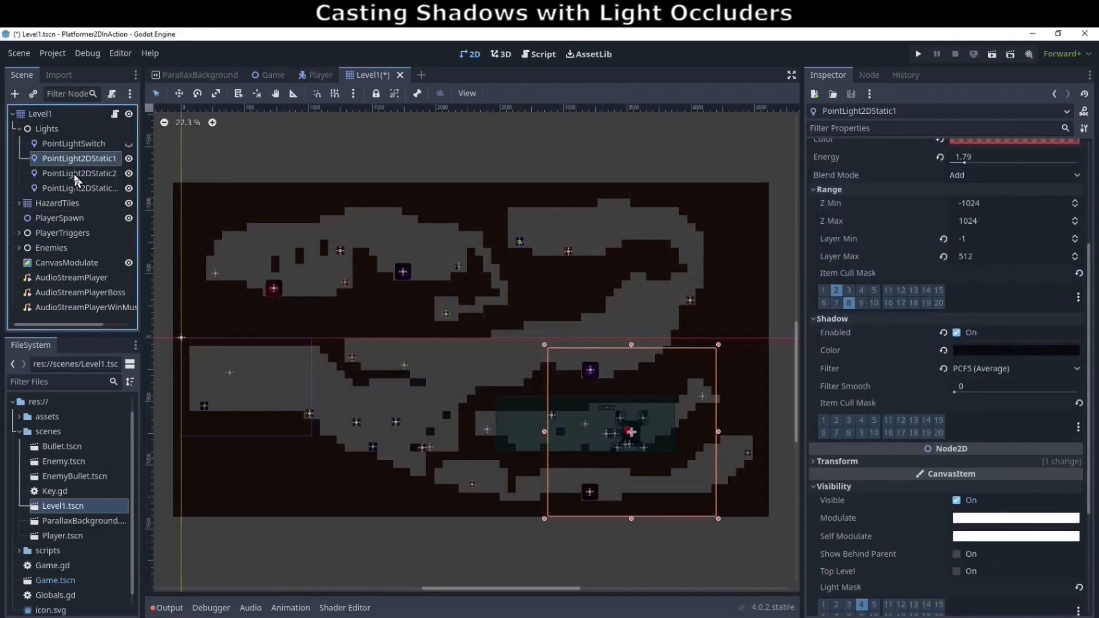
{"action": "left_click", "coordinate": [74, 174]}
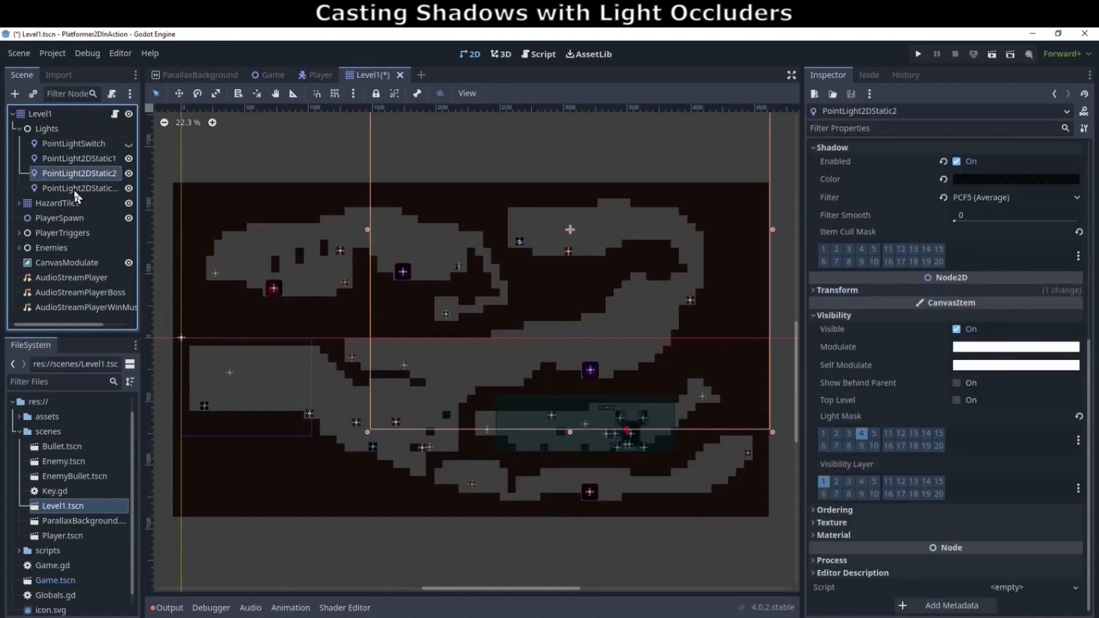
{"action": "left_click", "coordinate": [73, 189]}
{"action": "left_click", "coordinate": [77, 147]}
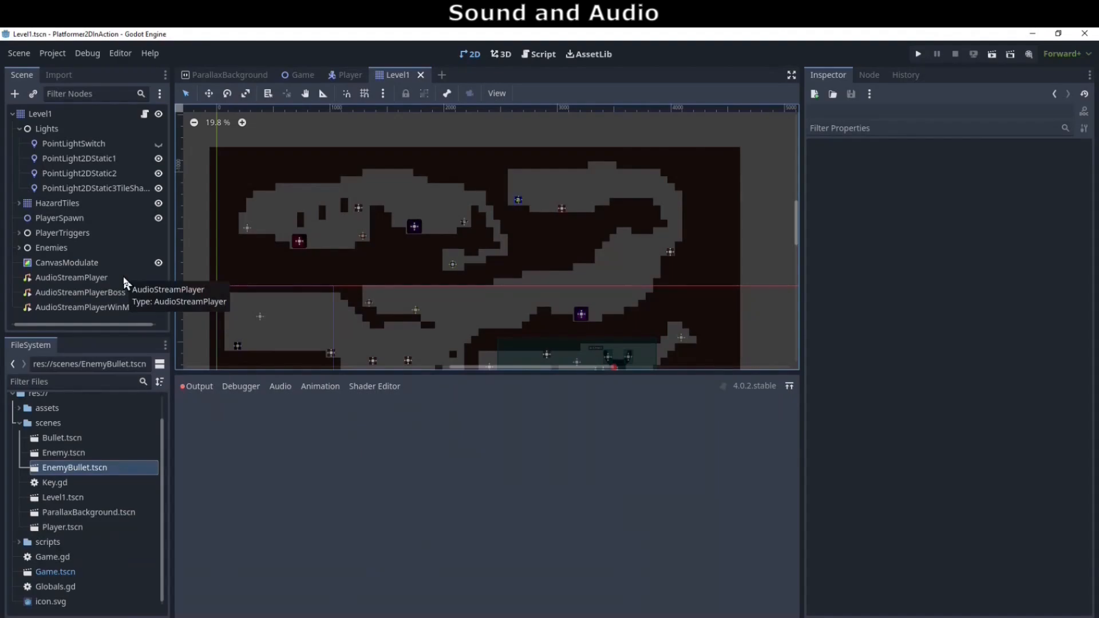
Examine the audio properties of Level1's AudioStreamPlayer and the Lock trigger's SoundUnlock node, leaving the PlayerTriggers group collapsed
{"action": "left_click", "coordinate": [106, 277]}
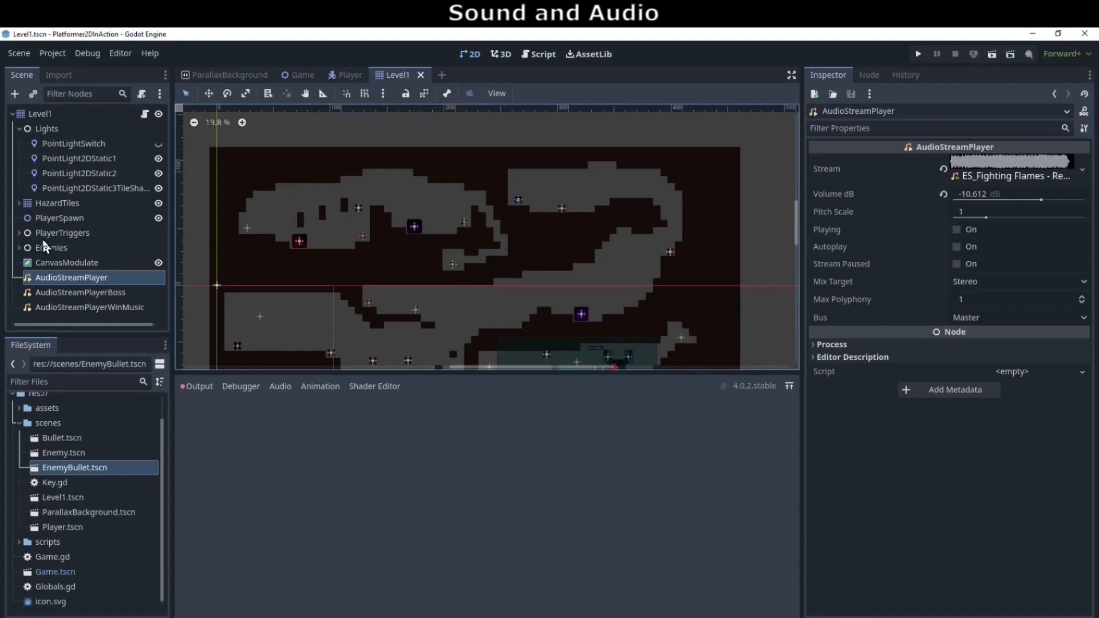
{"action": "left_click", "coordinate": [22, 234]}
{"action": "scroll", "coordinate": [24, 236], "scroll_direction": "down", "scroll_amount": 3}
{"action": "left_click", "coordinate": [23, 269]}
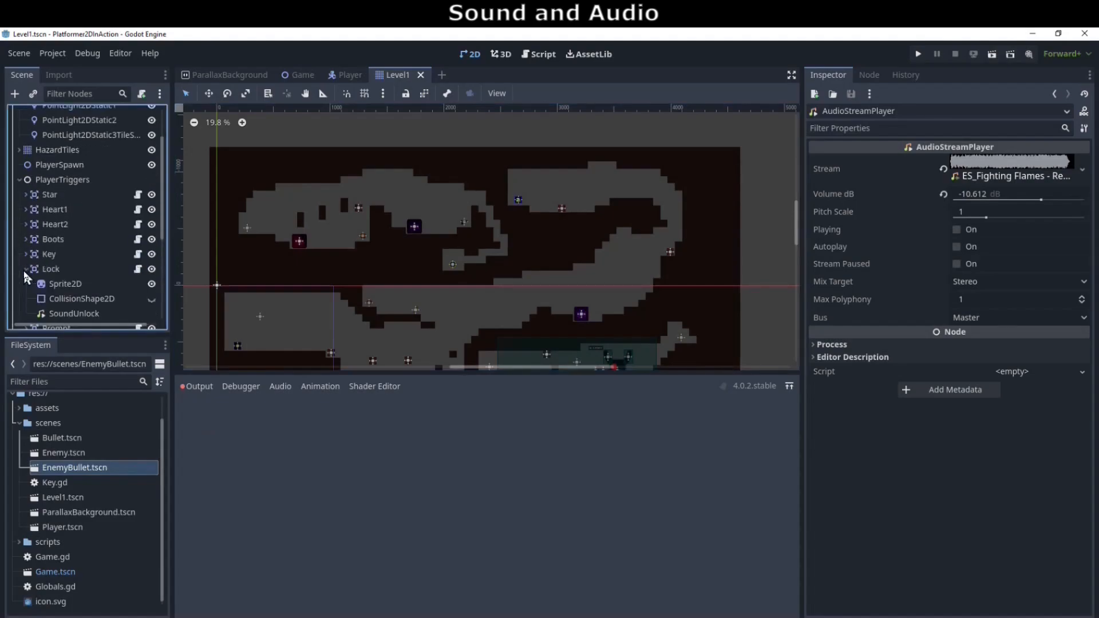
{"action": "left_click", "coordinate": [63, 313]}
{"action": "scroll", "coordinate": [63, 313], "scroll_direction": "down", "scroll_amount": 3}
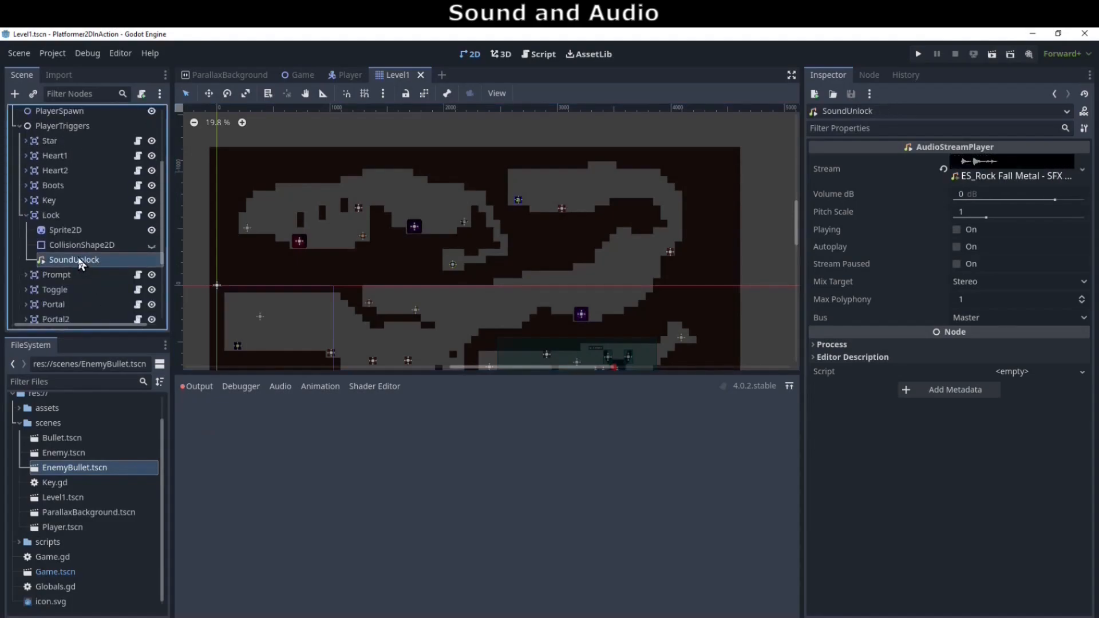
{"action": "left_click", "coordinate": [25, 215]}
{"action": "scroll", "coordinate": [37, 229], "scroll_direction": "up", "scroll_amount": 3}
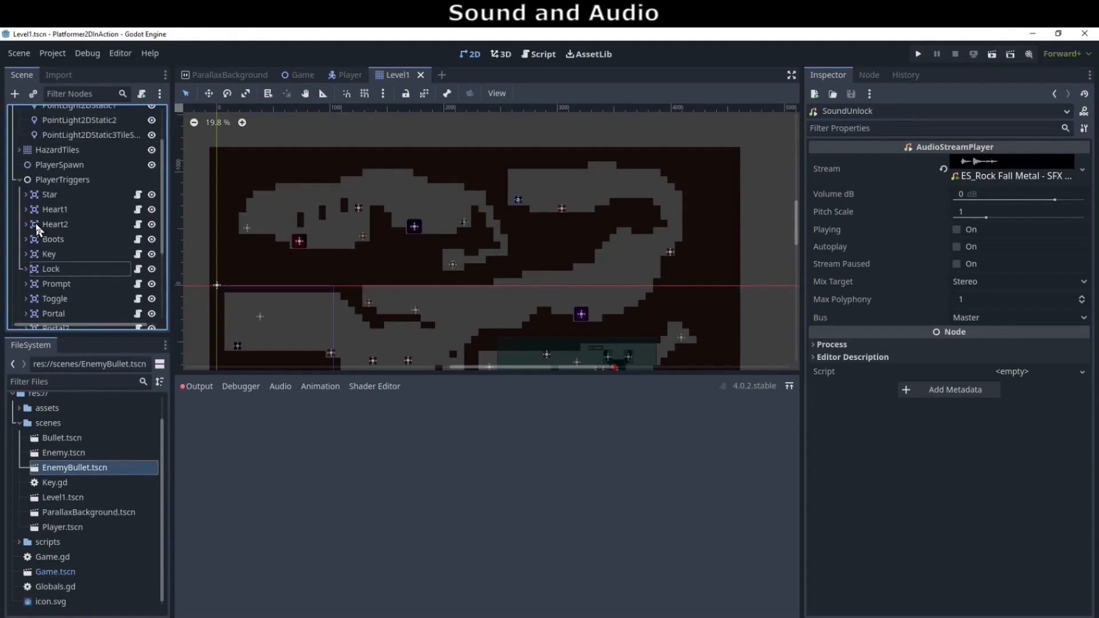
{"action": "left_click", "coordinate": [20, 180]}
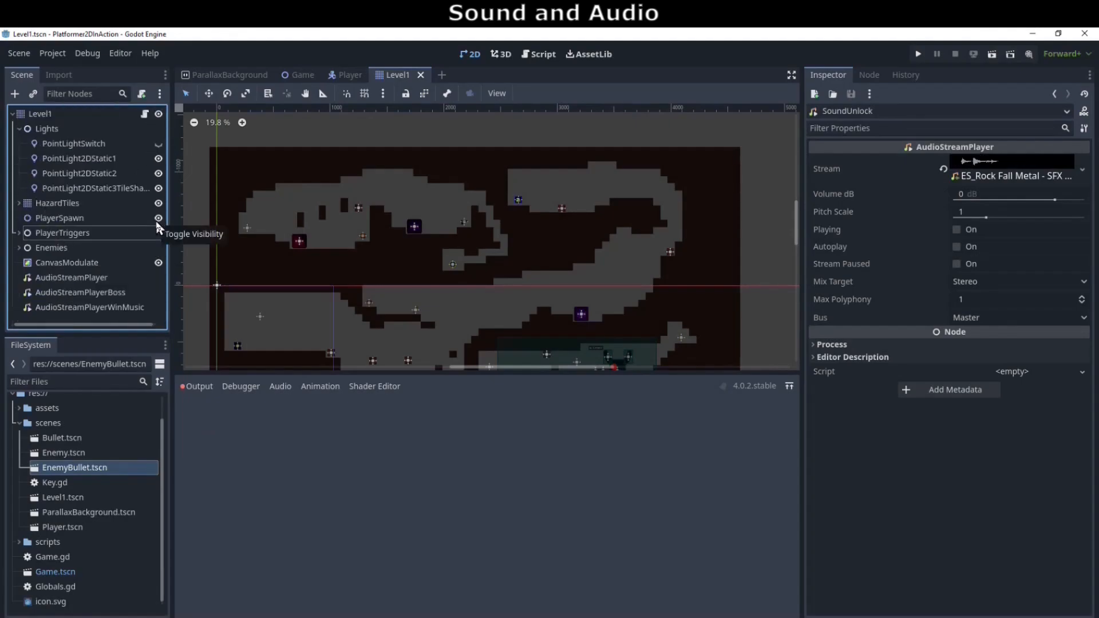
Compare the audio properties of AudioStreamPlayer, AudioStreamPlayerBoss and AudioStreamPlayerWinMusic in Level1, briefly viewing the EnemyBullet scene in between
{"action": "left_click", "coordinate": [103, 282]}
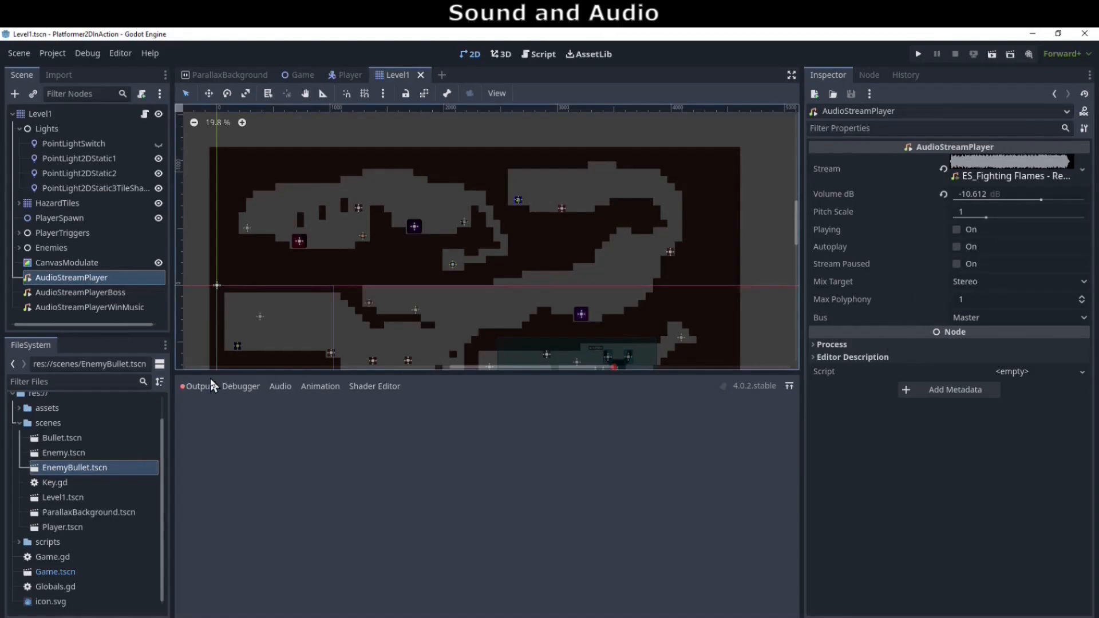
{"action": "left_click", "coordinate": [100, 293]}
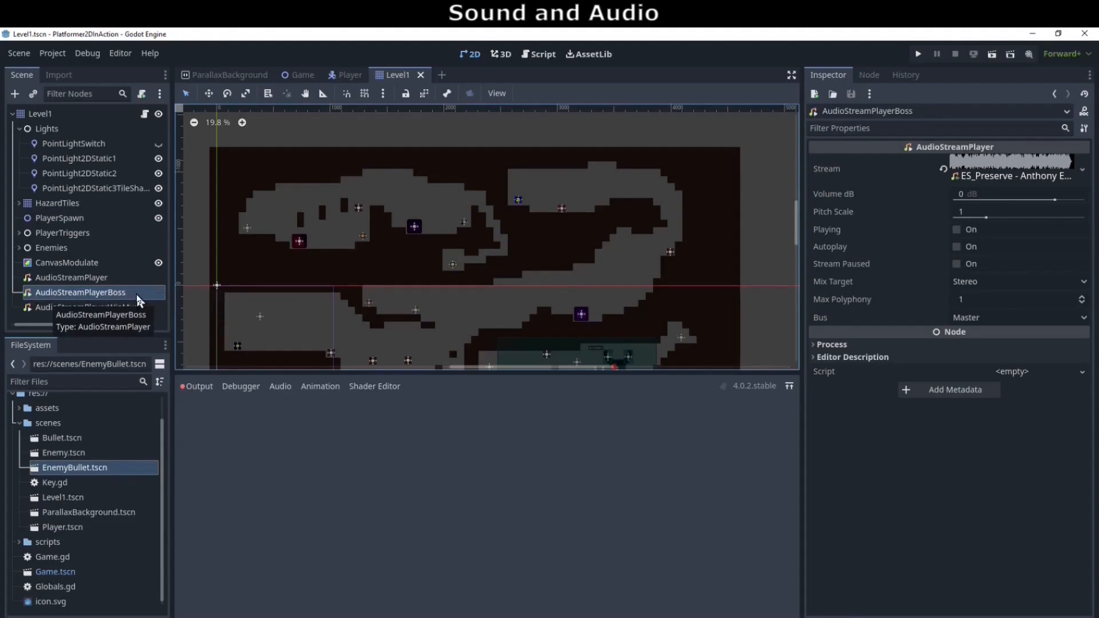
{"action": "double_click", "coordinate": [84, 466]}
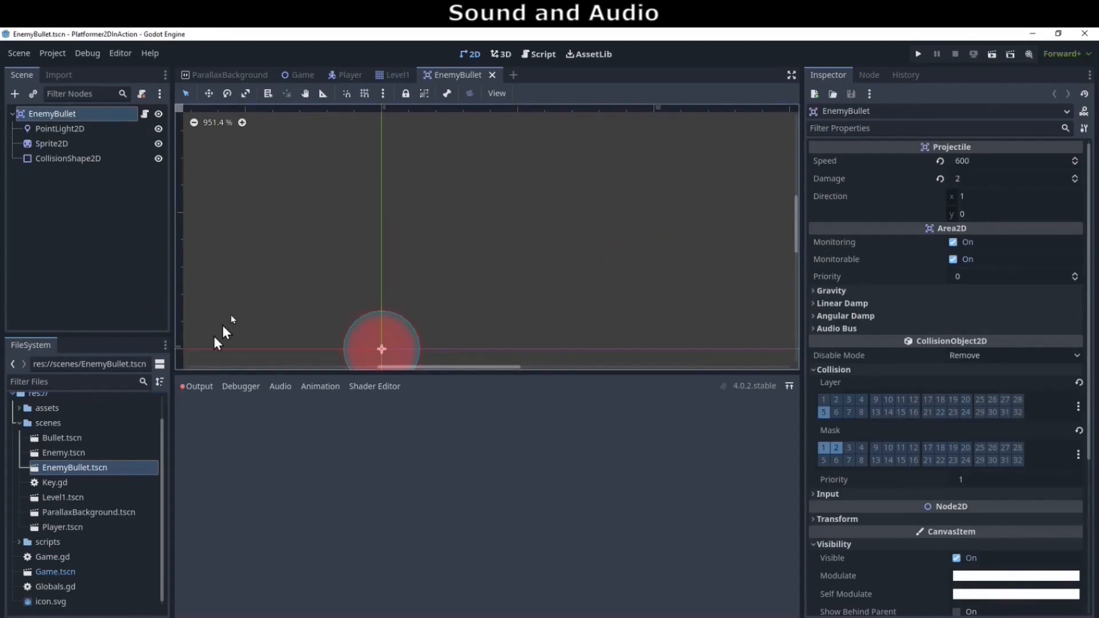
{"action": "left_click", "coordinate": [398, 75]}
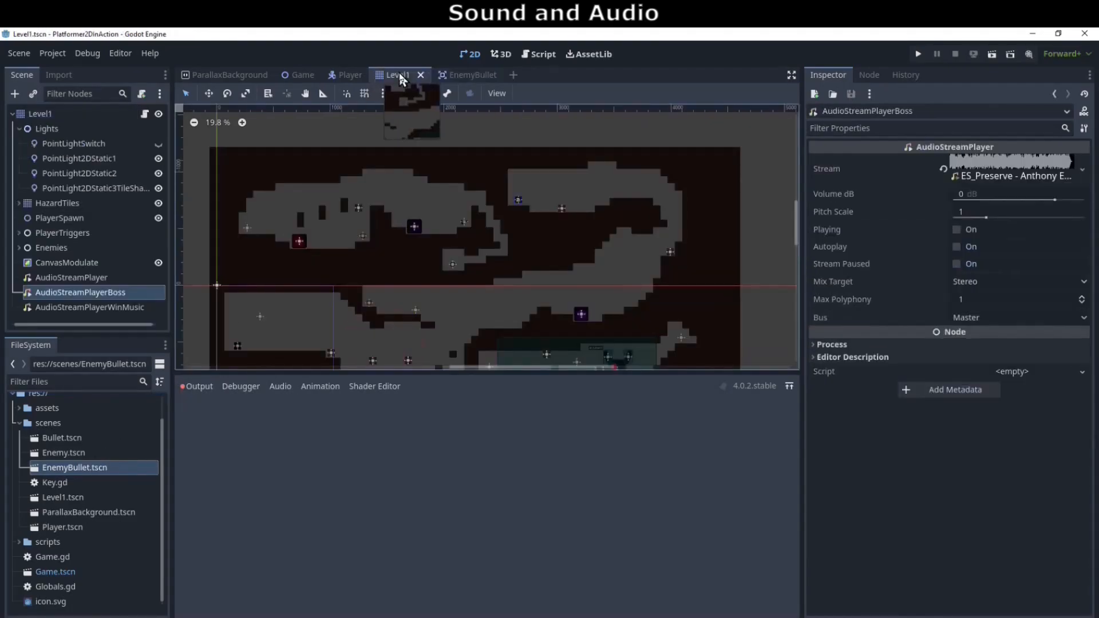
{"action": "left_click", "coordinate": [90, 308]}
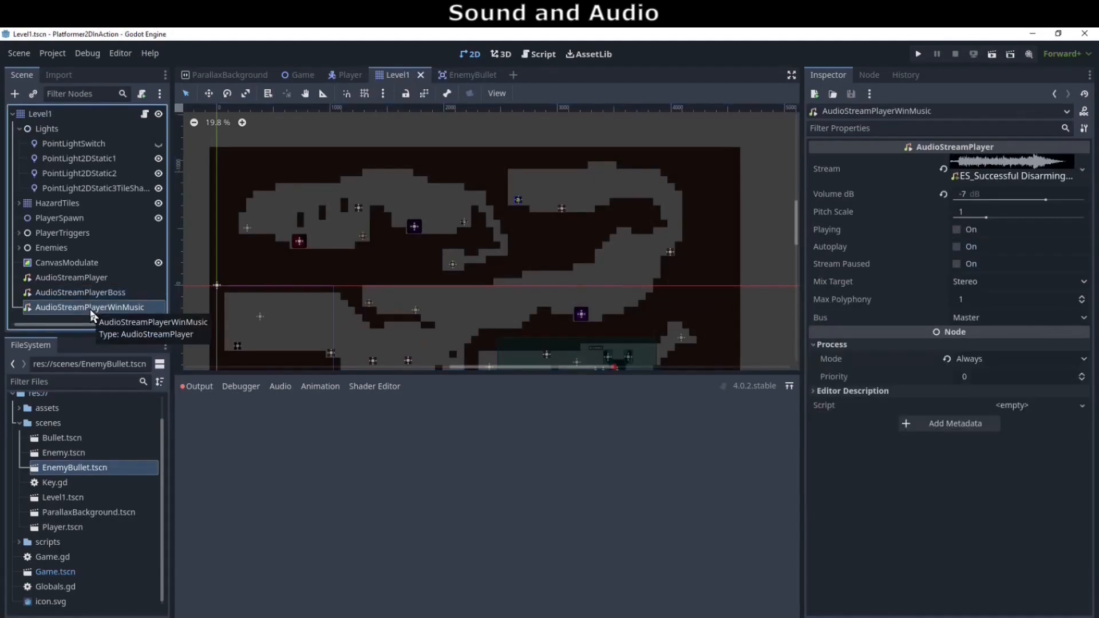